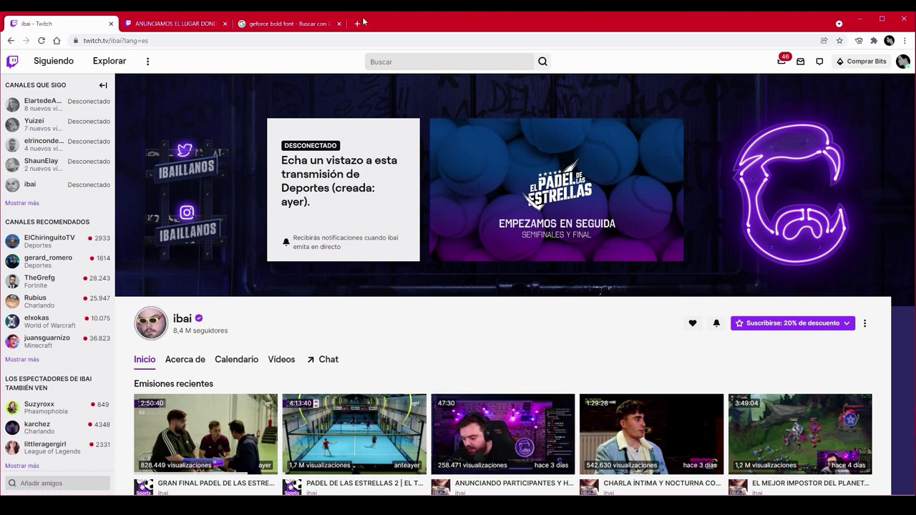
Open the "ANUNCIAMOS EL LUGAR DOND…" Twitch video and look at it as a reference.
left_click(178, 23)
left_click(505, 257)
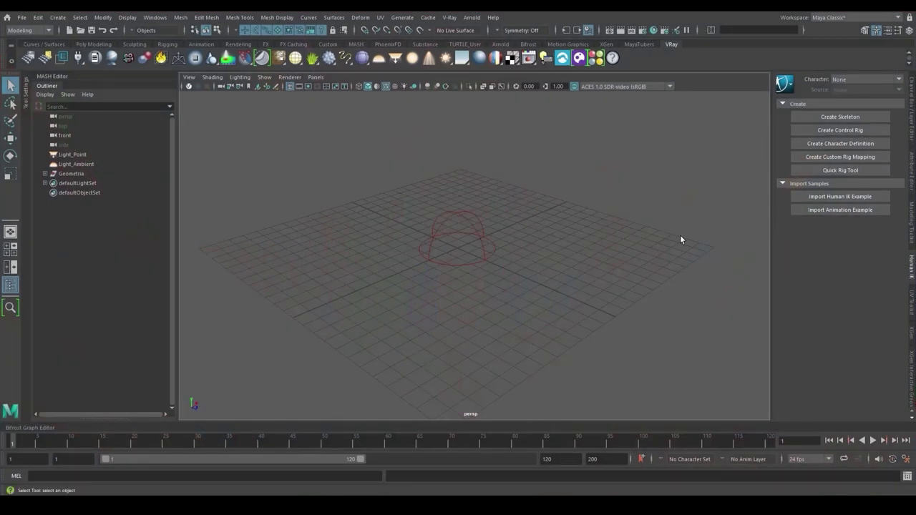
left_click(494, 237)
right_click_drag(617, 267, 404, 290, "alt")
left_click(424, 166)
right_click_drag(410, 192, 601, 208, "alt")
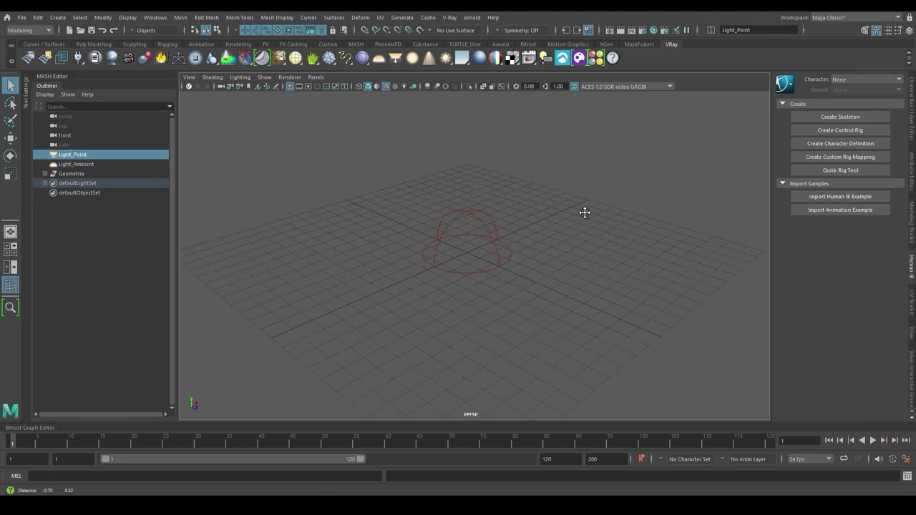
left_click(573, 177)
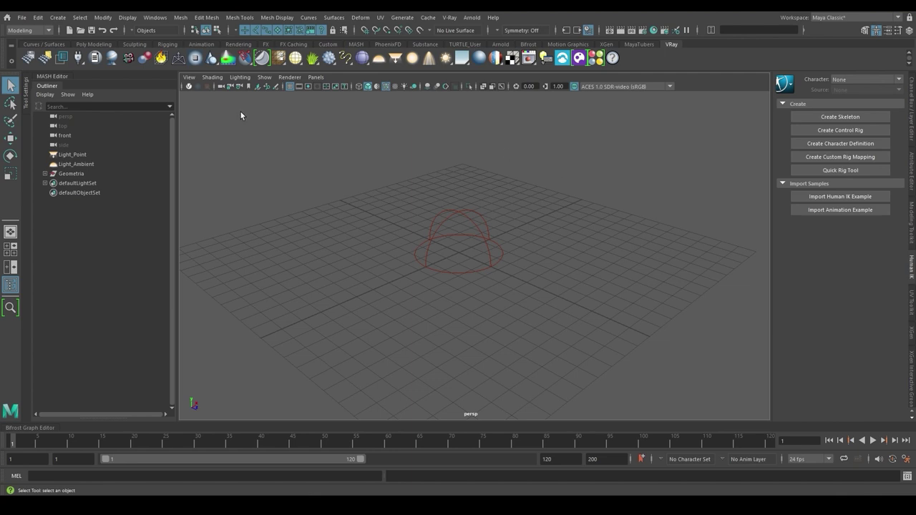
Import Base.jpg from the Ibai-Twitch-Direct-Template folder as an image plane in the front view.
key("space")
key("space")
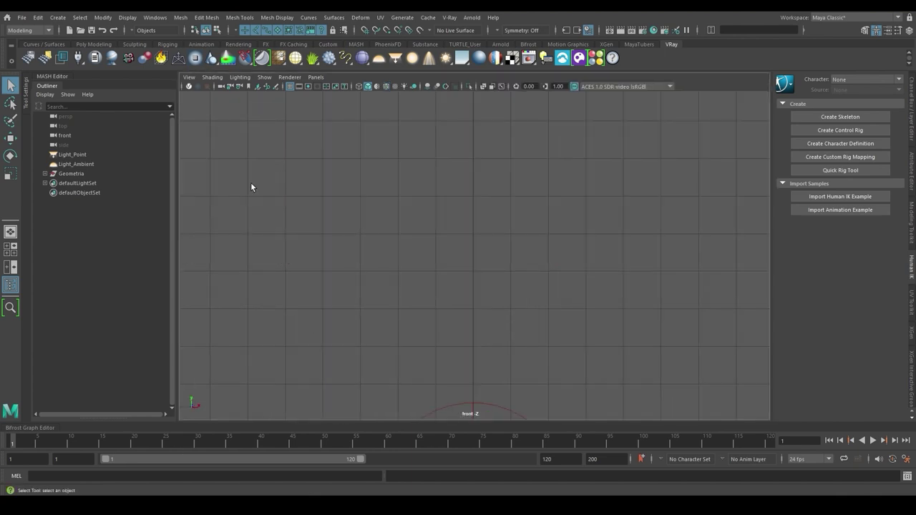
left_click(189, 77)
mouse_move(261, 289)
left_click(361, 299)
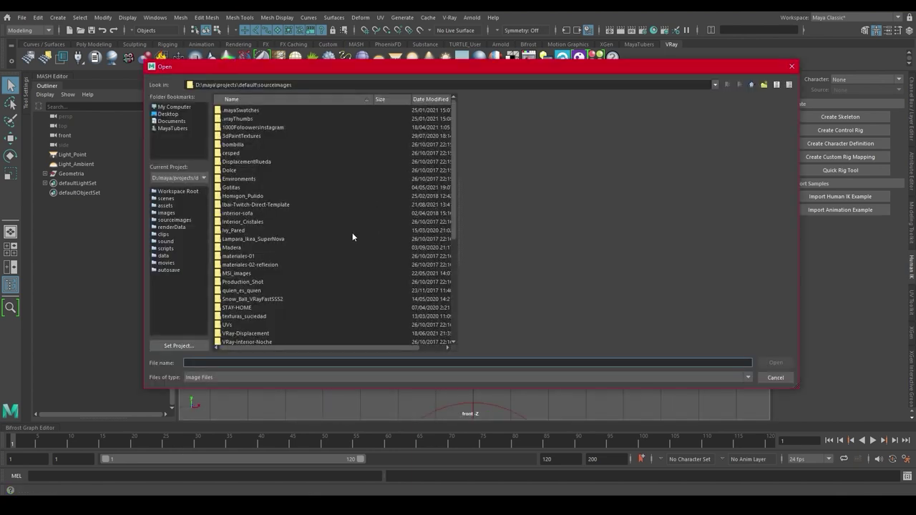
left_click(272, 207)
double_click(272, 205)
left_click(242, 145)
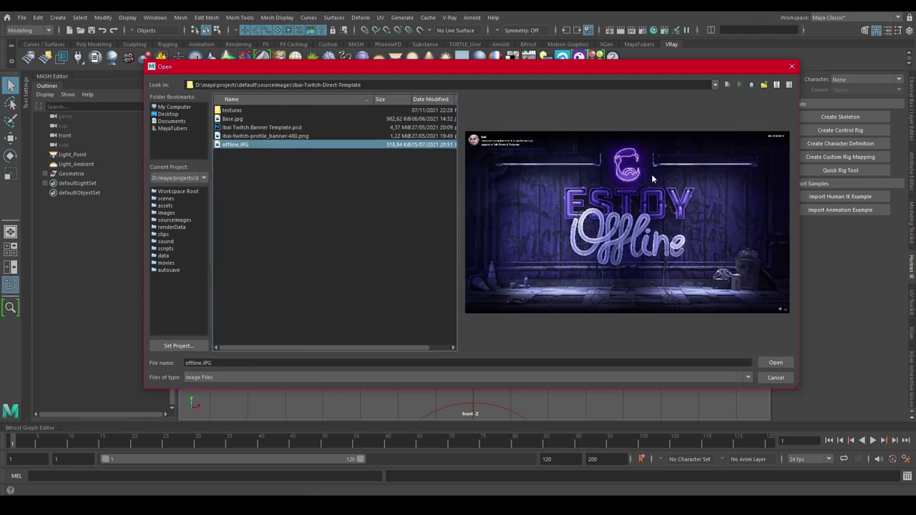
left_click(250, 137)
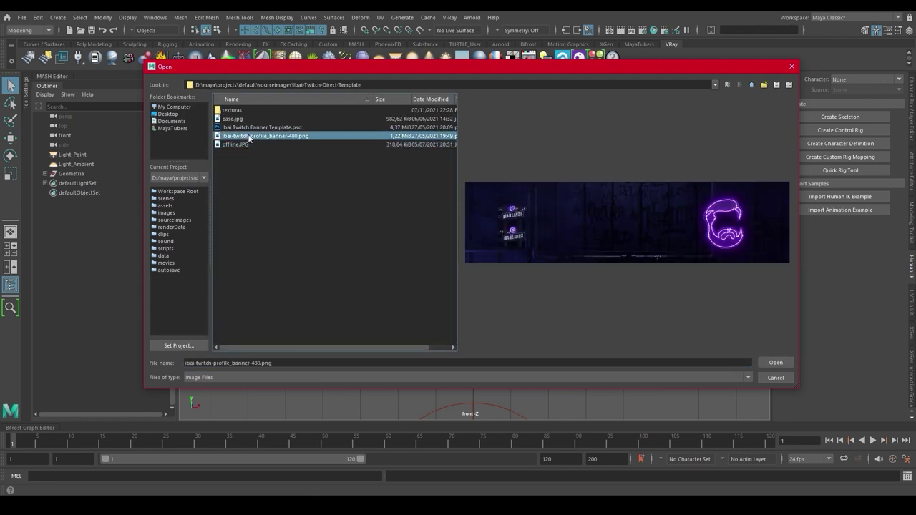
left_click(236, 119)
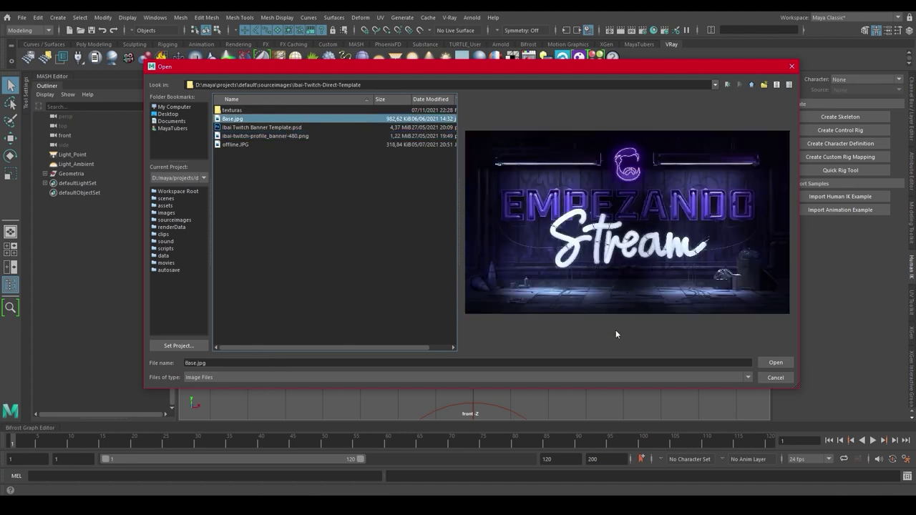
left_click(773, 363)
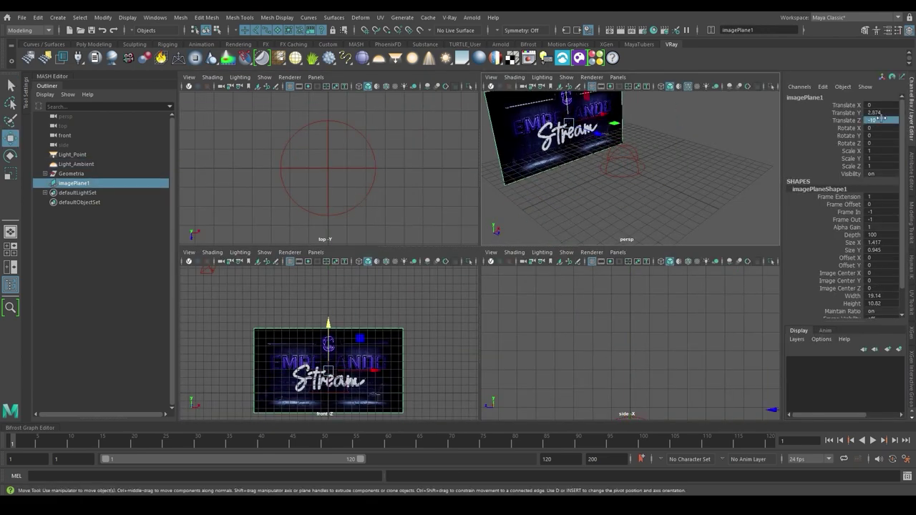
Set the image plane's Translate Y to 5.4 and check it in the full perspective view.
type("5.4")
key("Return")
key("f")
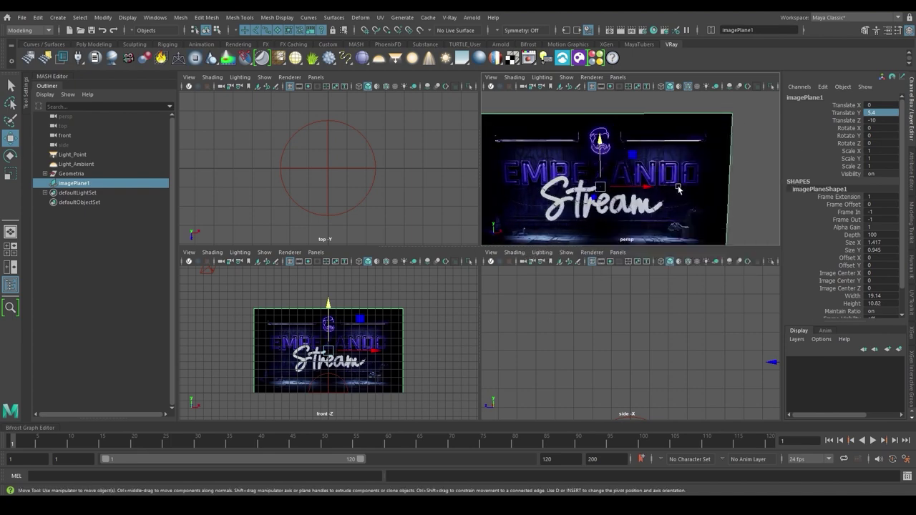
key("space")
middle_click_drag(687, 160, 758, 138, "alt")
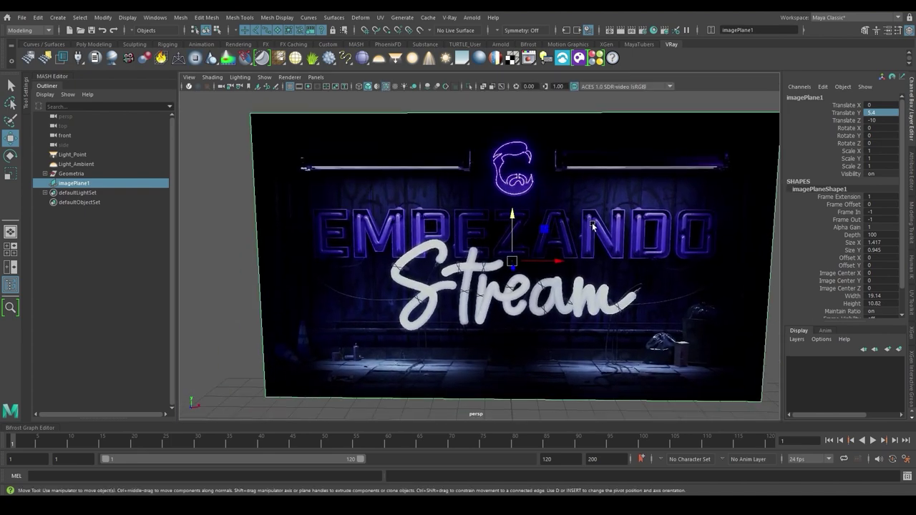
mouse_move(592, 222)
left_mouse_down("alt")
mouse_move(624, 224)
mouse_move(618, 204)
mouse_move(579, 227)
left_mouse_up("alt")
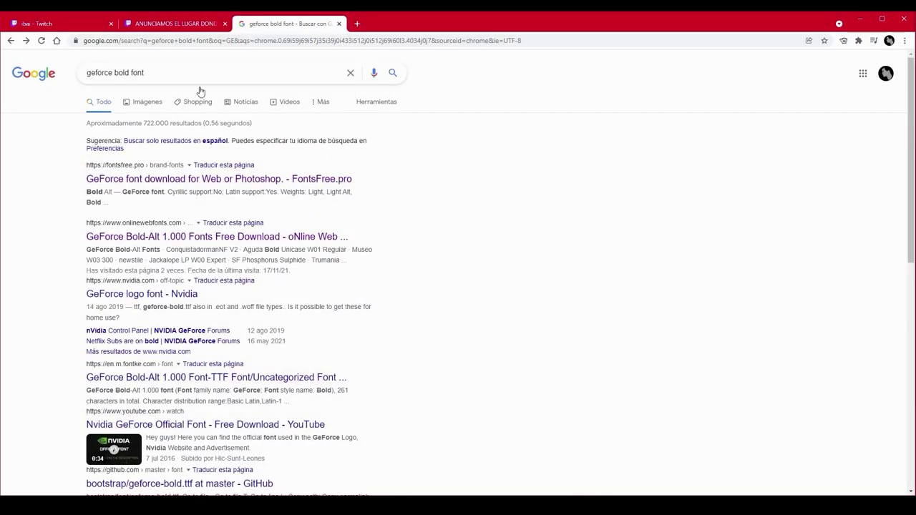
In the browser, open the FontsFree.pro result for the GeForce font and download the GeForce ZIP.
key("ctrl+shift+Left")
key("ctrl+shift+Left")
key("ctrl+shift+Left")
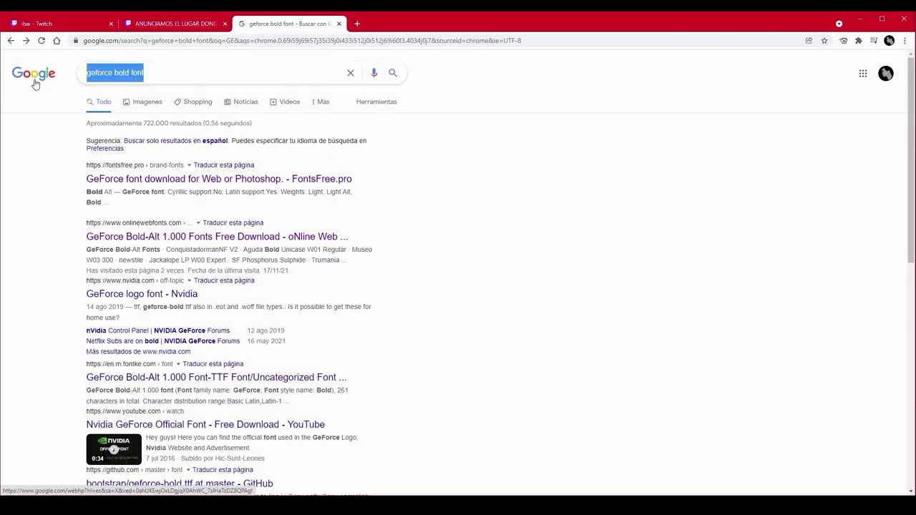
left_click(208, 185)
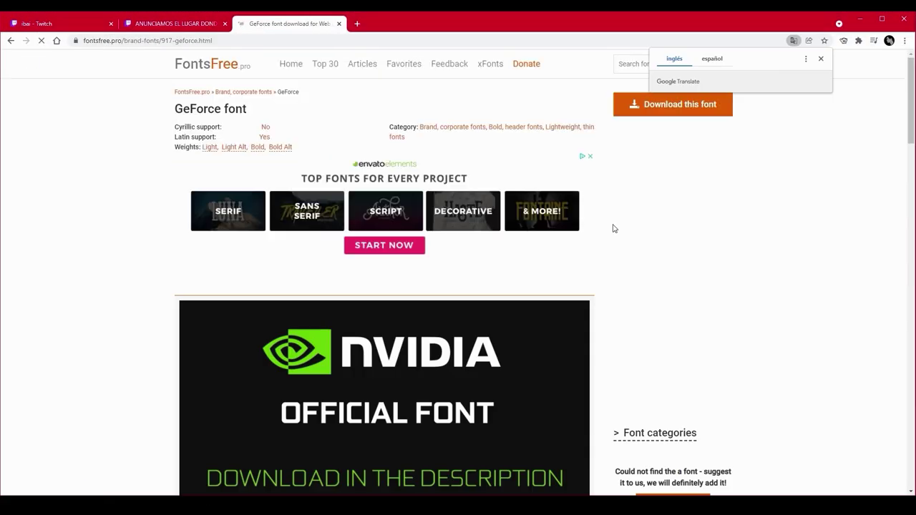
scroll(611, 226, "down", 10)
left_click(360, 304)
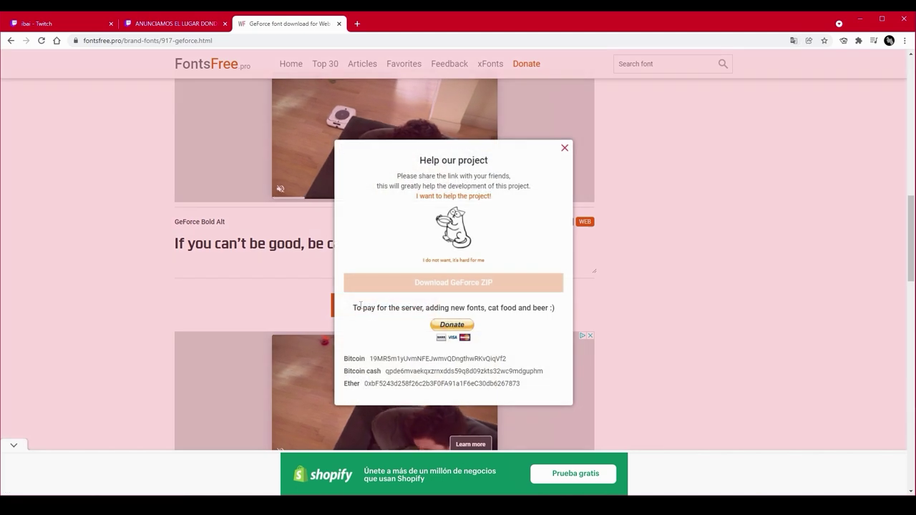
left_click(447, 261)
left_click(455, 285)
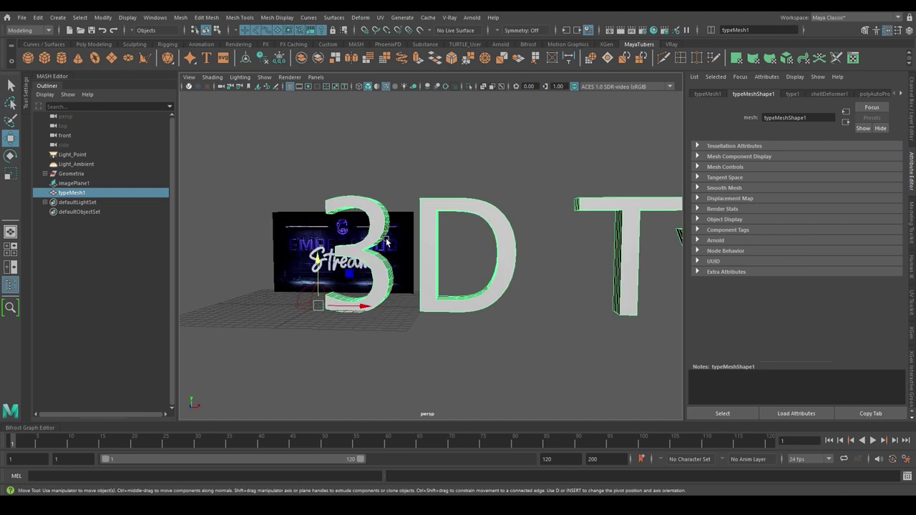
Replace the default wording of the 3D type object with EMPEZANDO.
scroll(386, 239, "up", 2)
middle_click_drag(385, 240, 335, 252, "alt")
left_click(793, 93)
left_click_drag(744, 160, 690, 157)
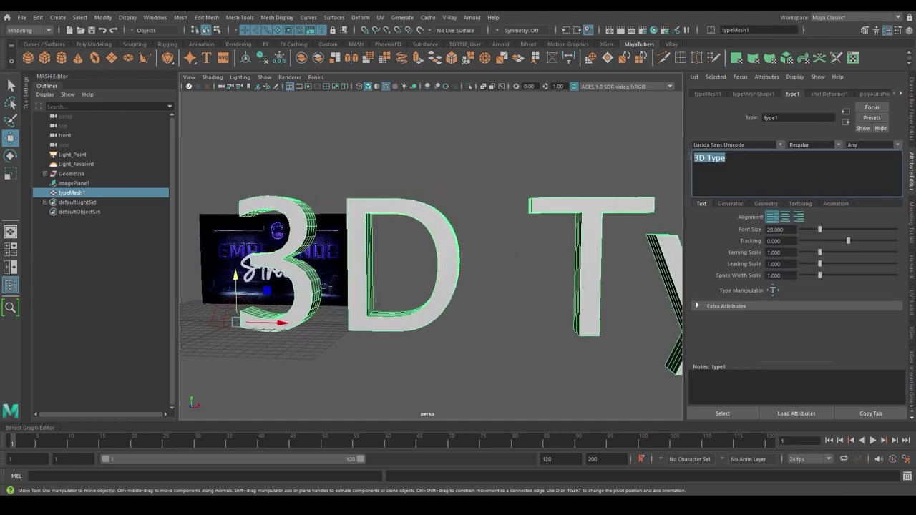
key("BackSpace")
type("EMPEZ")
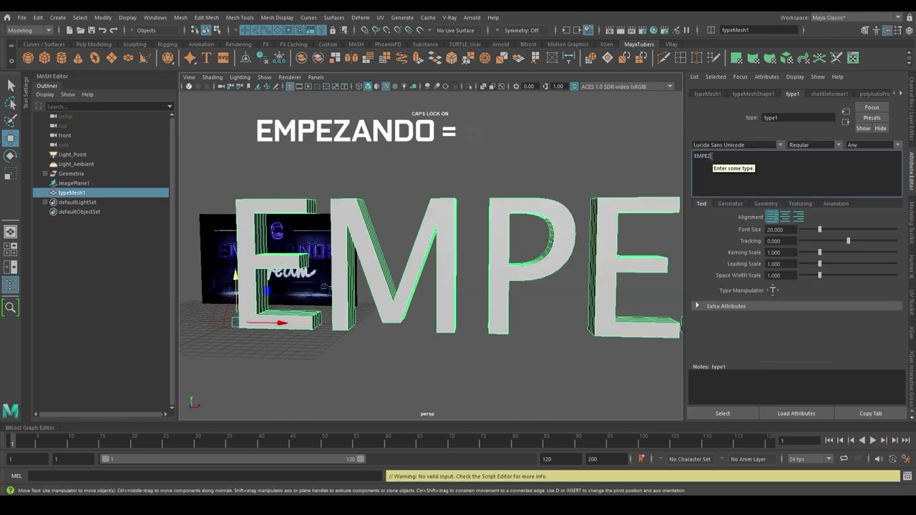
type("ANDO")
middle_click_drag(511, 206, 477, 220, "alt")
Change the EMPEZANDO text's font to GeForce, with the Bold style and the Latin writing system.
left_click(778, 145)
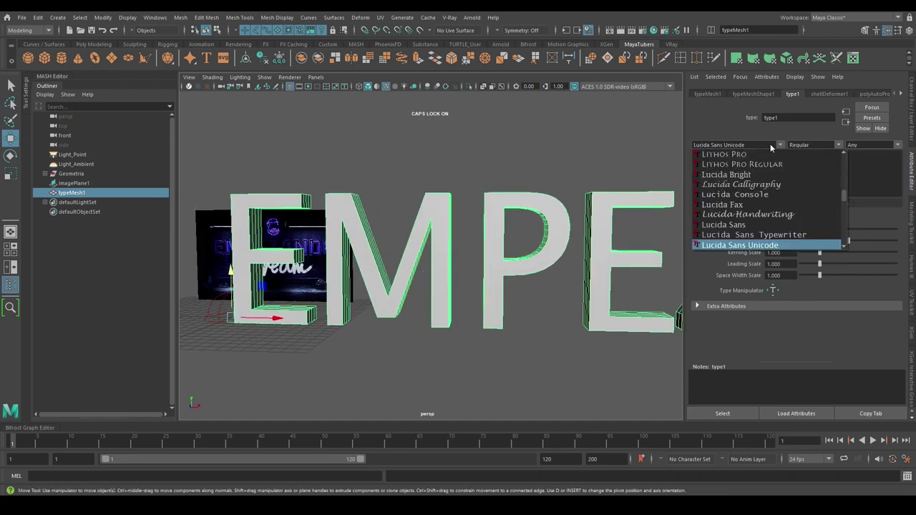
left_click(766, 141)
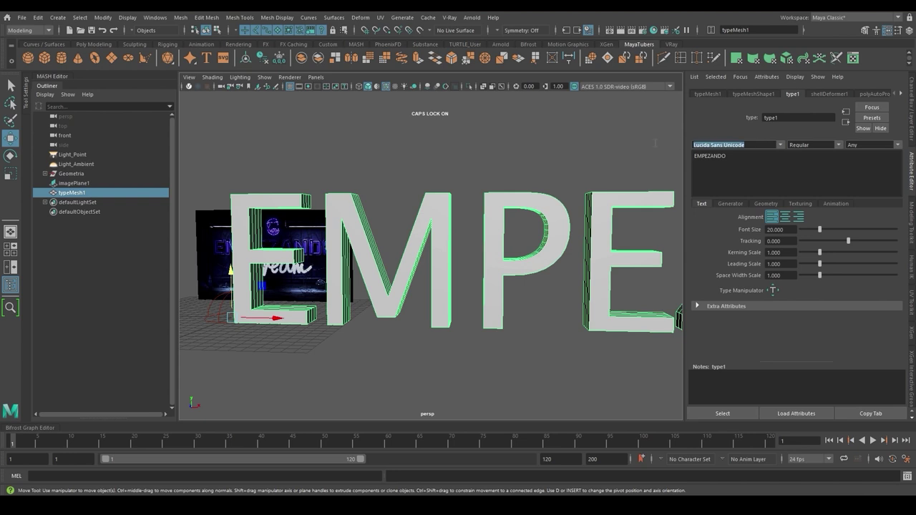
type("qtForce")
key("Return")
scroll(419, 176, "down", 4)
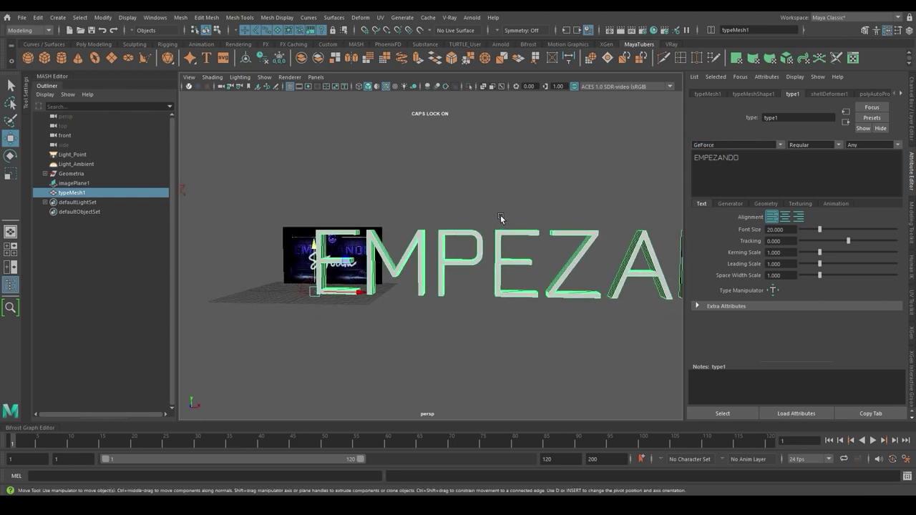
left_click(839, 145)
left_click(816, 163)
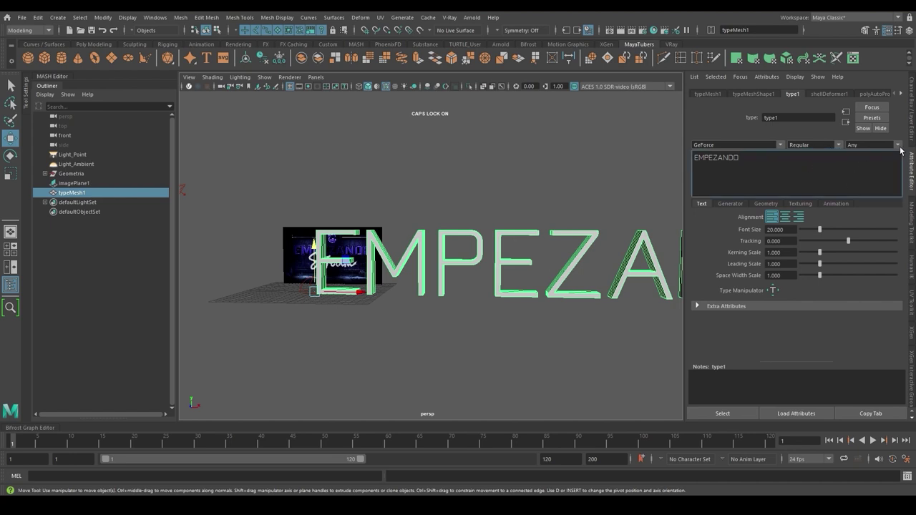
left_click(899, 145)
left_click(867, 161)
Set the text geometry's Curve Resolution to 6 and disable its extrusion.
middle_click_drag(591, 213, 236, 215, "alt")
scroll(393, 246, "up", 4)
middle_click_drag(392, 246, 442, 259, "alt")
scroll(367, 266, "up", 4)
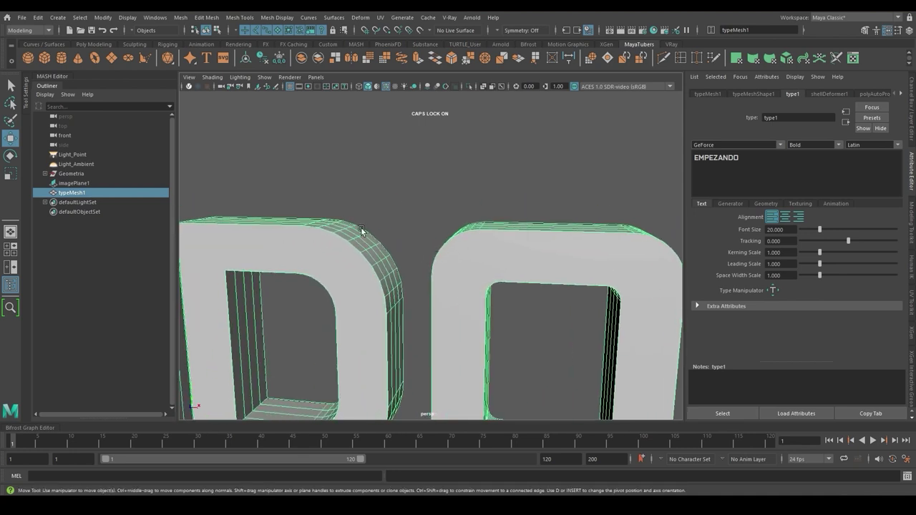
left_click(764, 204)
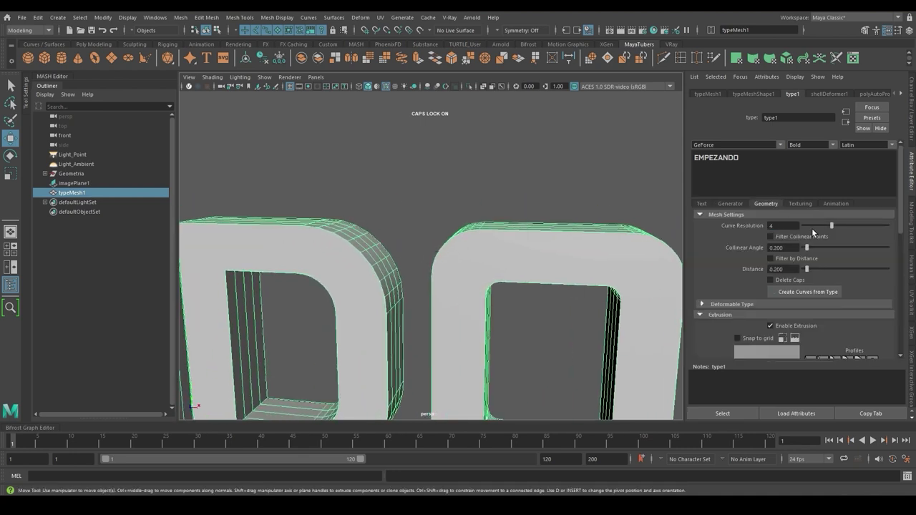
left_click_drag(821, 225, 850, 225)
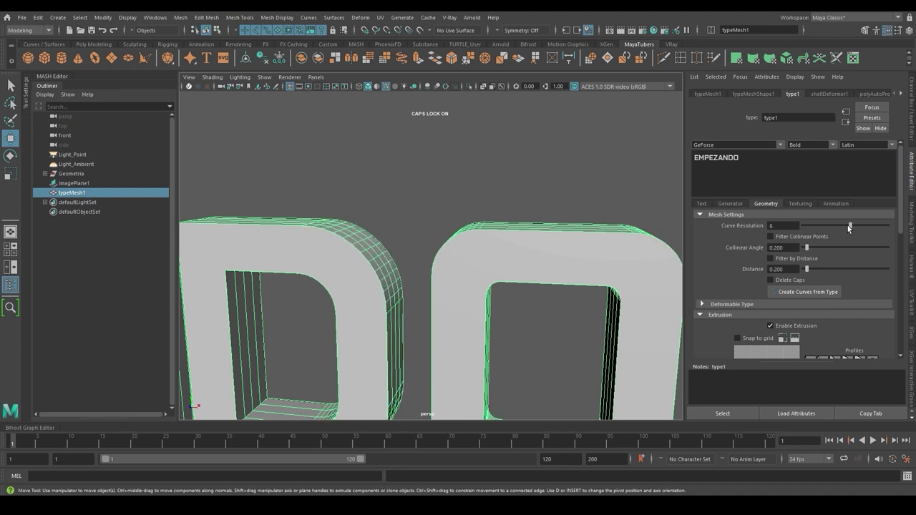
scroll(569, 219, "down", 2)
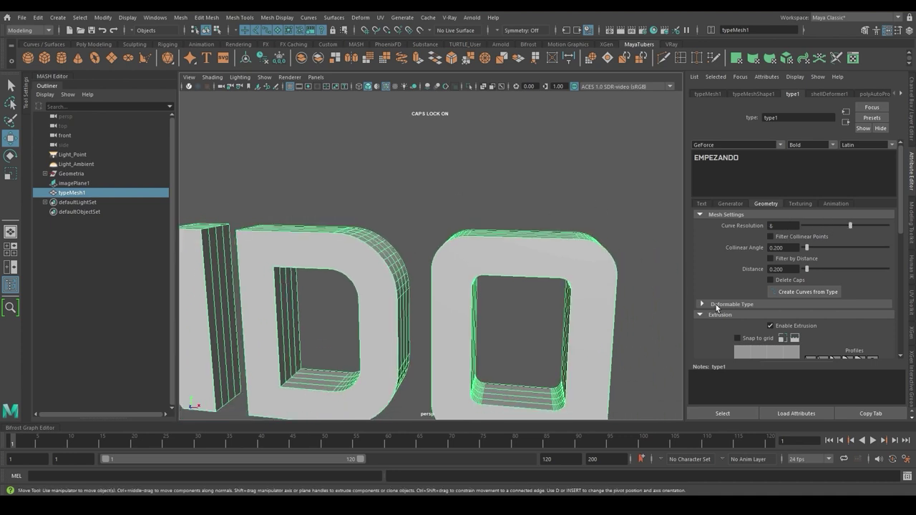
left_click(771, 326)
scroll(583, 193, "down", 5)
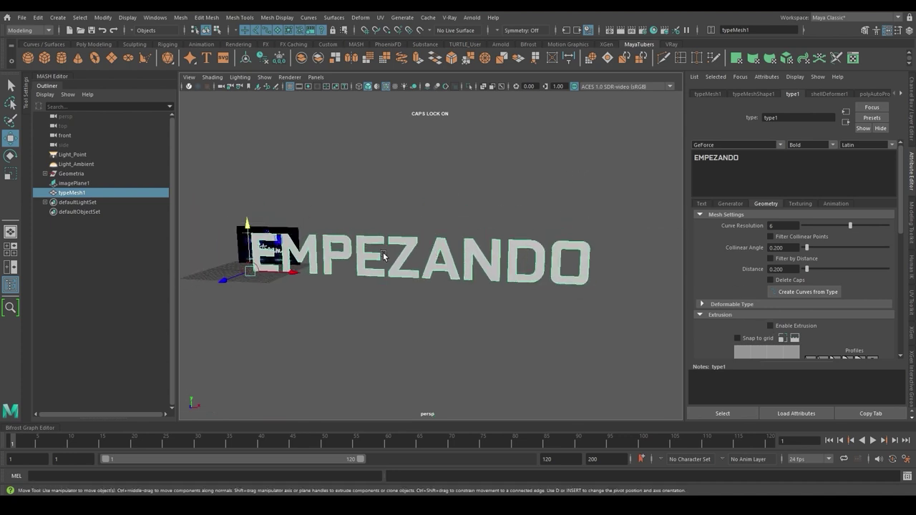
In the front view, move the EMPEZANDO text over the reference lettering and scale it to 0.178 on all axes.
key("space")
key("space")
key("r")
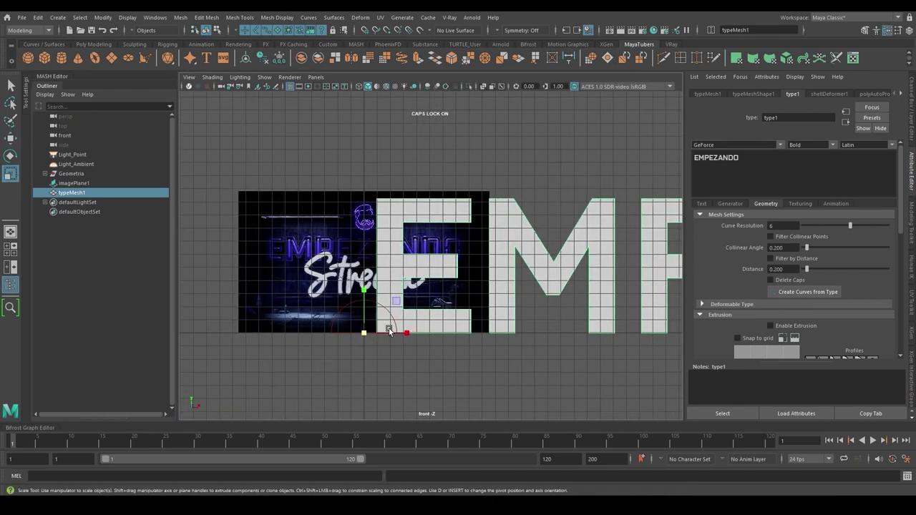
middle_click_drag(389, 329, 337, 334)
left_click_drag(348, 351, 337, 351)
key("w")
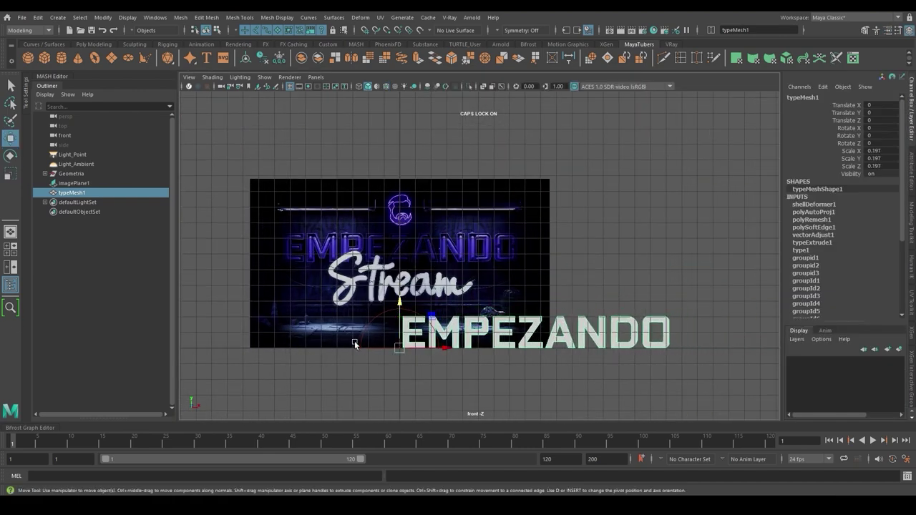
left_click_drag(400, 347, 279, 259)
left_click_drag(880, 151, 879, 166)
type("0.178")
key("Return")
Fine-tune the text's alignment with the reference by setting Translate X to -7.59 and Translate Y to 5.51.
scroll(504, 278, "up", 8)
middle_click_drag(505, 278, 773, 315, "alt")
scroll(384, 319, "up", 3)
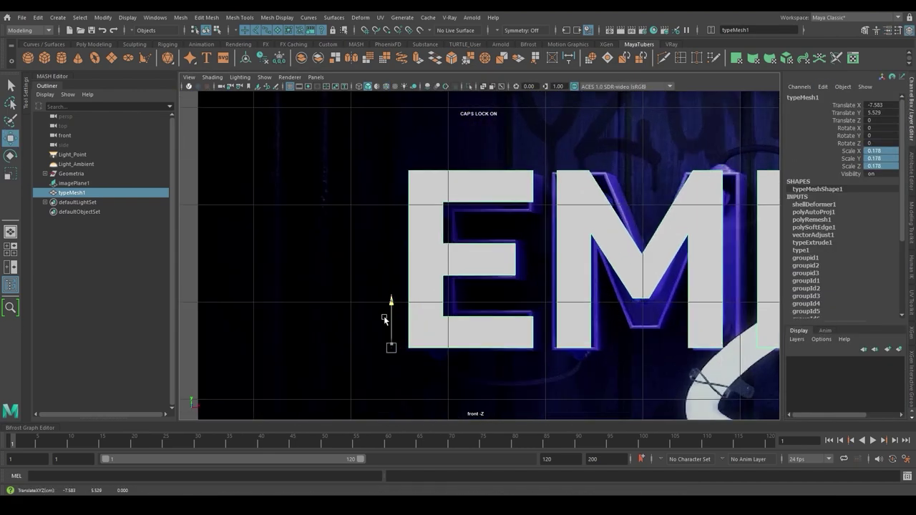
left_click_drag(388, 315, 389, 322)
left_click(888, 106)
type("-7.59")
key("Return")
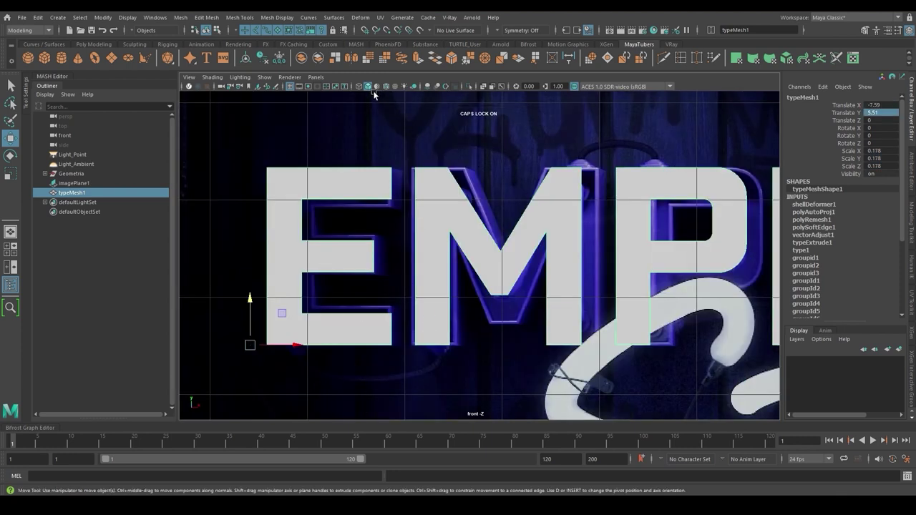
Display the front view in wireframe and lower the vertices of the E's upper-arm inner edge to match the reference.
left_click(359, 86)
middle_click_drag(369, 193, 323, 196, "alt")
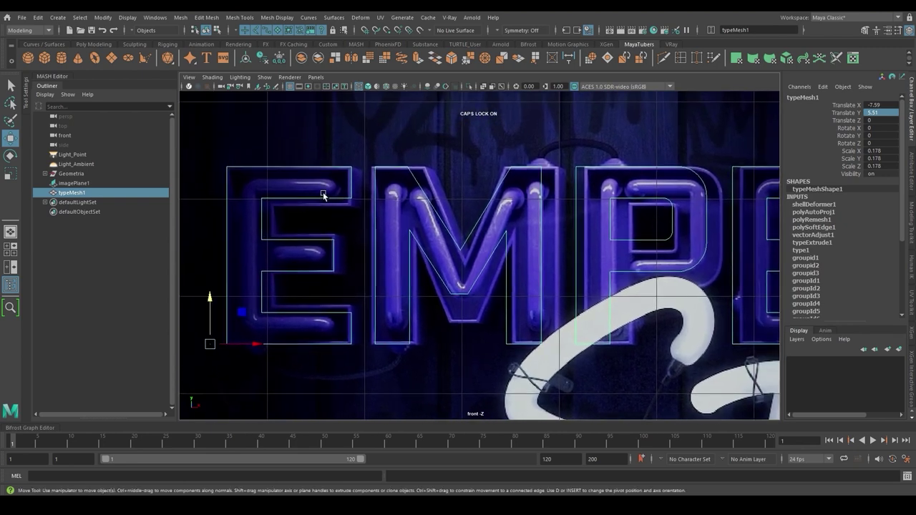
right_click_drag(317, 199, 271, 199)
left_click_drag(250, 187, 355, 215)
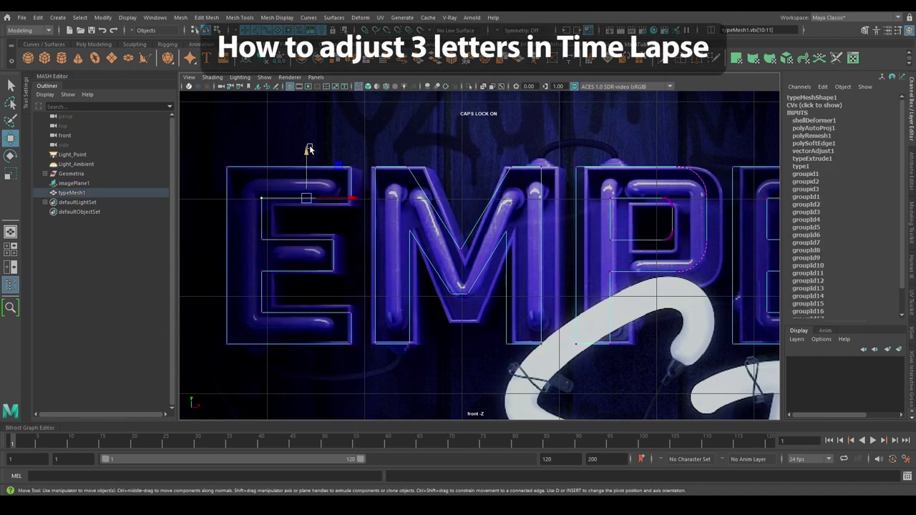
left_click_drag(307, 149, 307, 157)
Adjust the edge vertices of the E's middle arm to match the reference letter.
left_click_drag(348, 255, 298, 209)
left_click_drag(256, 259, 344, 283)
left_click_drag(298, 252, 299, 252)
Raise the inner edge of the E's bottom arm and shift its inner stem vertices outward to thicken the stem.
left_click_drag(255, 292, 355, 327)
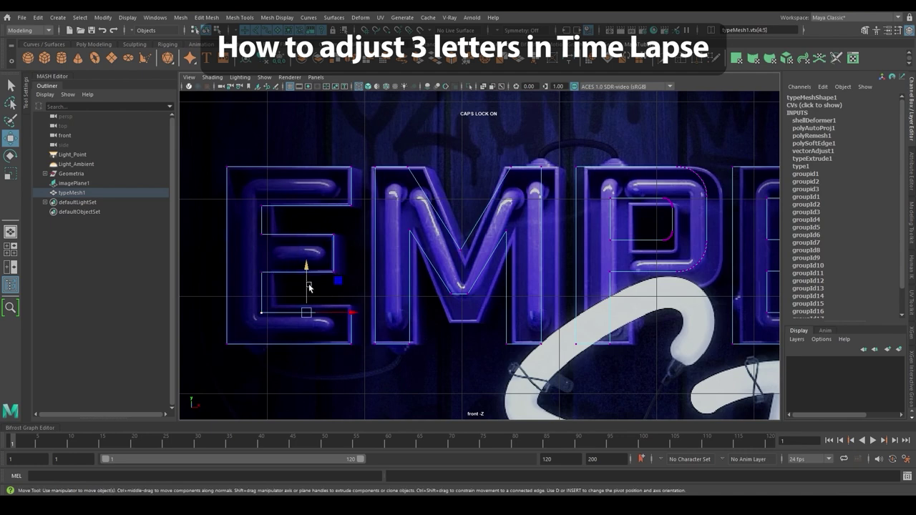
left_click_drag(307, 285, 307, 277)
left_click_drag(243, 192, 294, 332)
left_click_drag(292, 256, 304, 256)
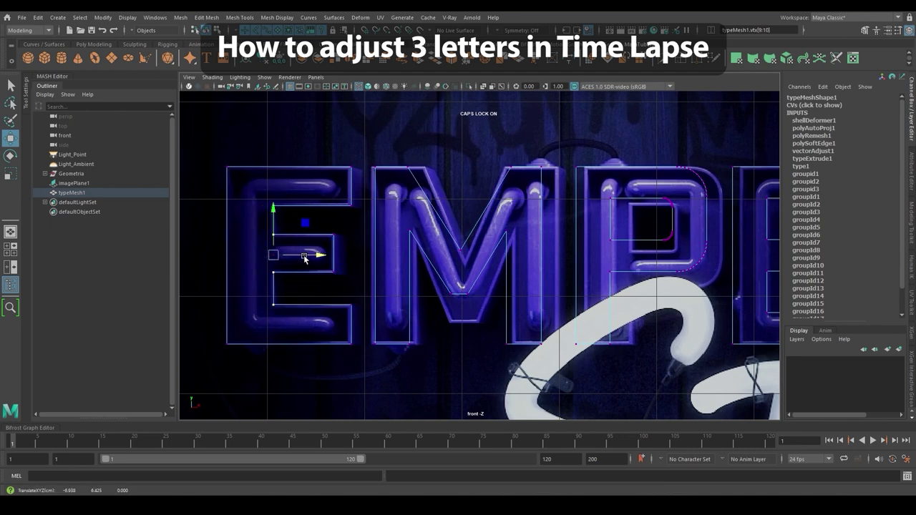
Align the M's position and width with the reference, and tighten the spacing between its upper vertices.
middle_click_drag(438, 208, 366, 185, "alt")
left_click_drag(522, 336, 294, 132)
left_click_drag(451, 233, 457, 233)
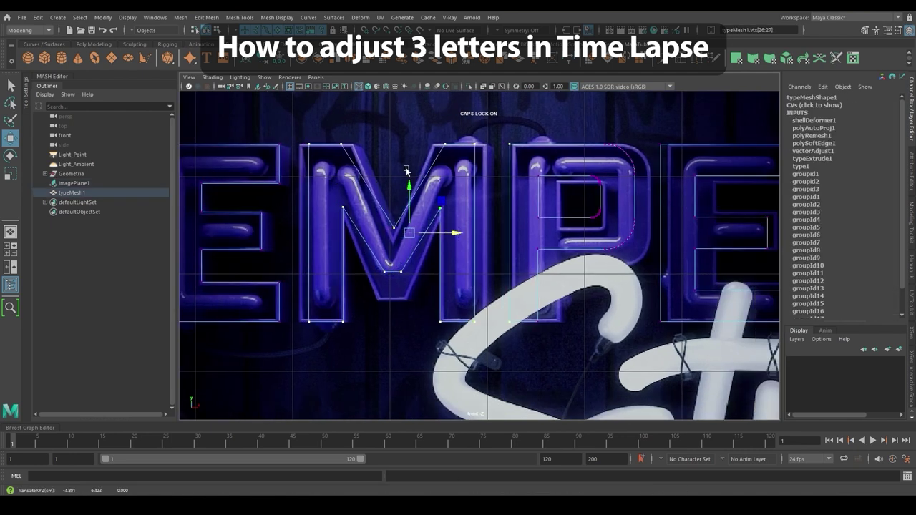
left_click_drag(290, 129, 491, 336)
key("r")
left_click_drag(436, 234, 439, 237)
left_click_drag(326, 129, 458, 161)
left_click_drag(436, 144, 424, 144)
Lower and widen the M's bottom point, and lower its upper notch vertex to match the reference.
left_click_drag(377, 250, 415, 283)
key("w")
left_click_drag(394, 236, 394, 262)
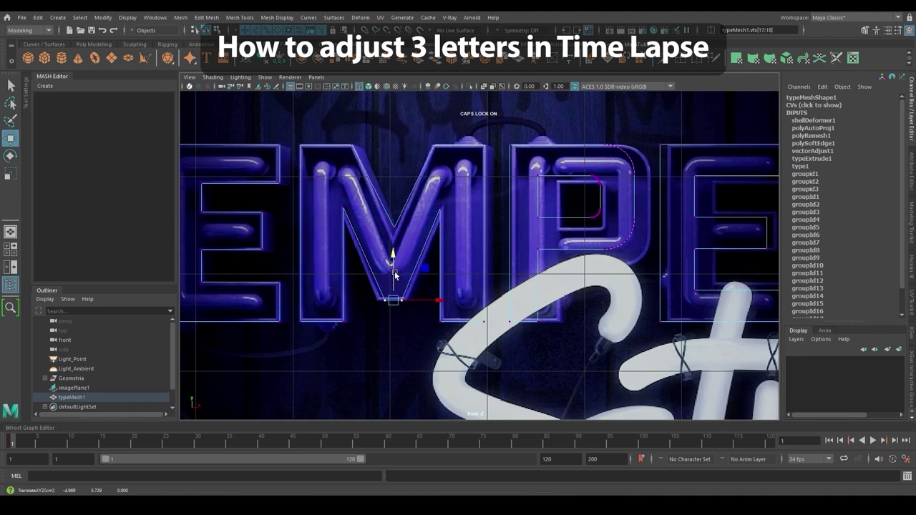
key("r")
left_click_drag(436, 296, 459, 297)
left_click_drag(376, 214, 410, 236)
key("w")
left_click_drag(393, 187, 393, 199)
Reshape the P's outer bowl and inner stem edge by moving their vertices outward and down to match the reference.
left_click_drag(464, 240, 522, 308, "shift")
left_click_drag(533, 219, 556, 220)
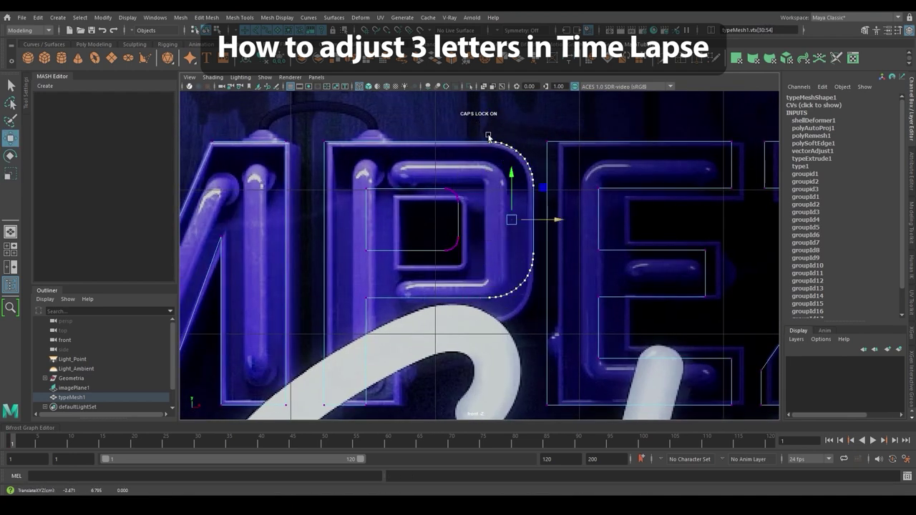
scroll(489, 137, "up", 3)
middle_click_drag(303, 300, 288, 198, "alt")
left_click_drag(279, 232, 561, 150)
left_click_drag(420, 148, 420, 189)
left_click_drag(276, 247, 308, 401)
left_click_drag(340, 328, 391, 330)
Reposition the P's inner counter and adjust its size and edge vertices to match the reference opening.
middle_click_drag(357, 186, 369, 302, "alt")
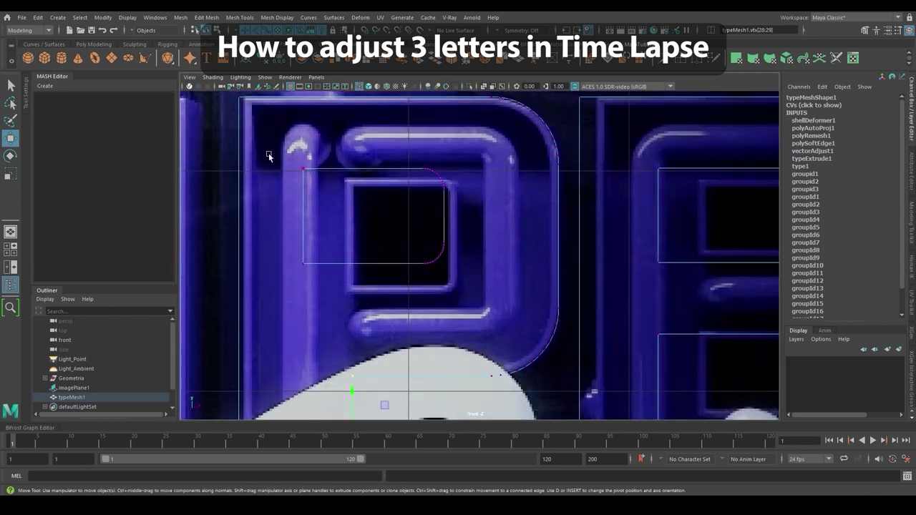
left_click_drag(269, 153, 486, 294)
left_click_drag(407, 185, 428, 192)
key("r")
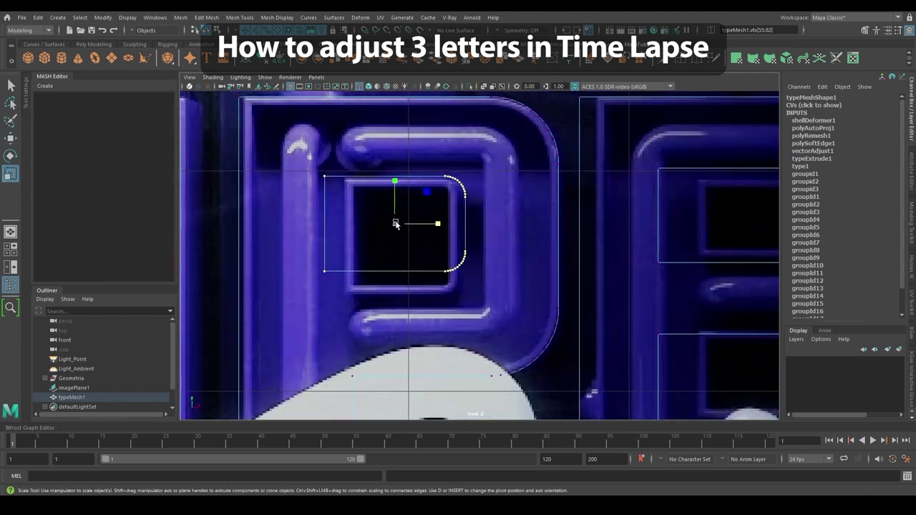
left_click_drag(396, 223, 358, 231)
key("w")
left_click_drag(431, 204, 427, 270)
left_click_drag(363, 169, 405, 307)
left_click_drag(422, 236, 390, 237)
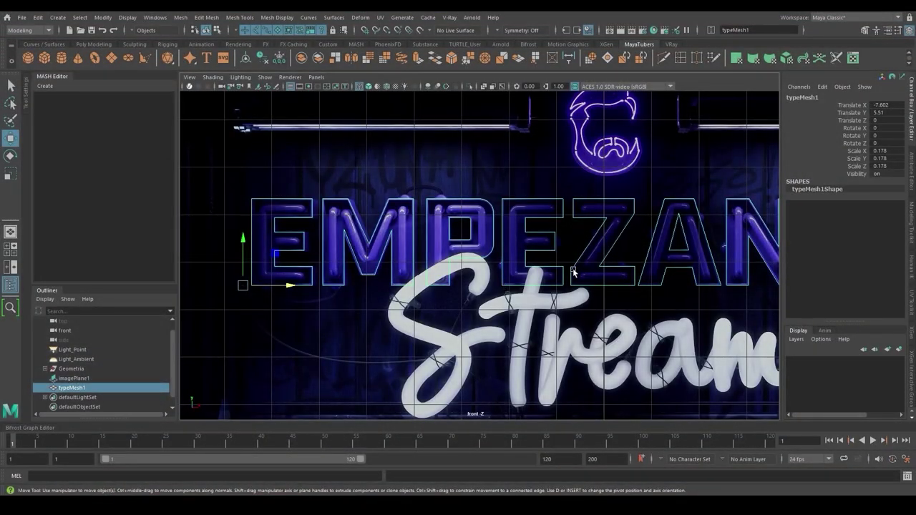
Examine the whole EMPEZANDO outline over the reference in front view, and inspect the flat lettering in perspective.
middle_click_drag(573, 271, 338, 270, "alt")
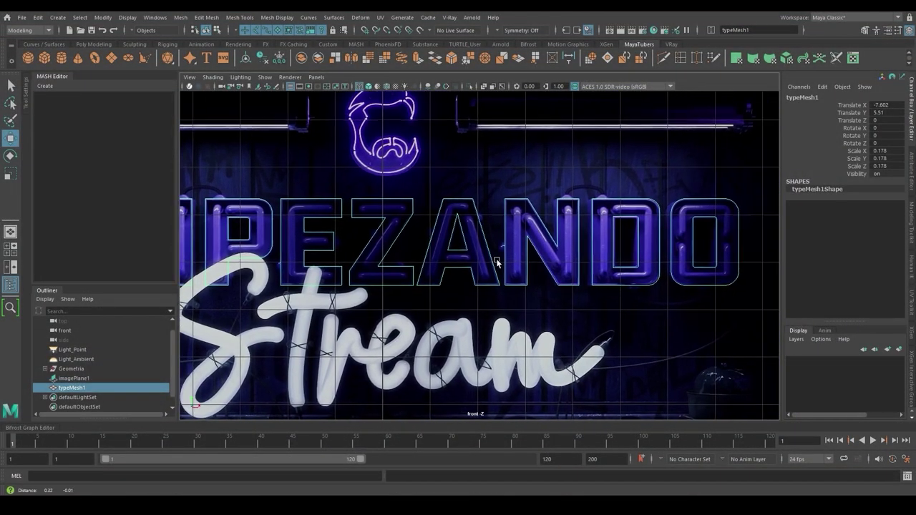
middle_click_drag(496, 263, 579, 261, "alt")
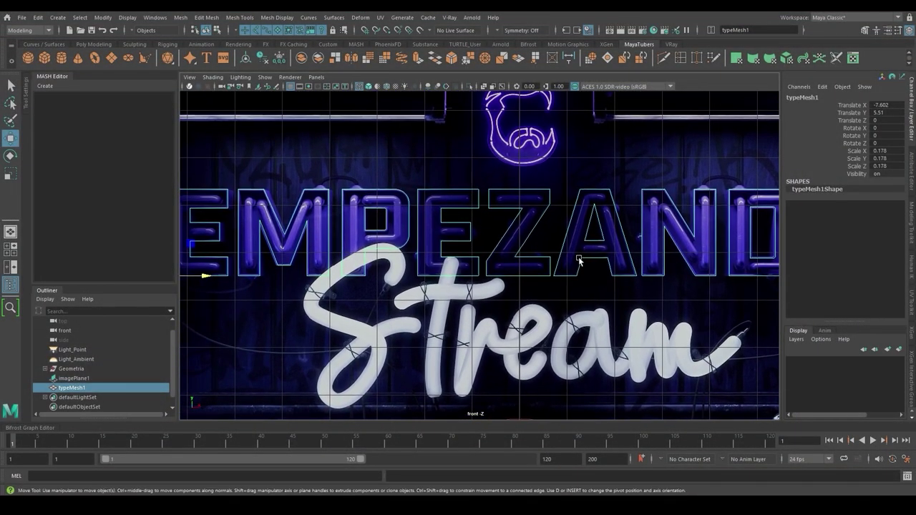
key("space")
key("f")
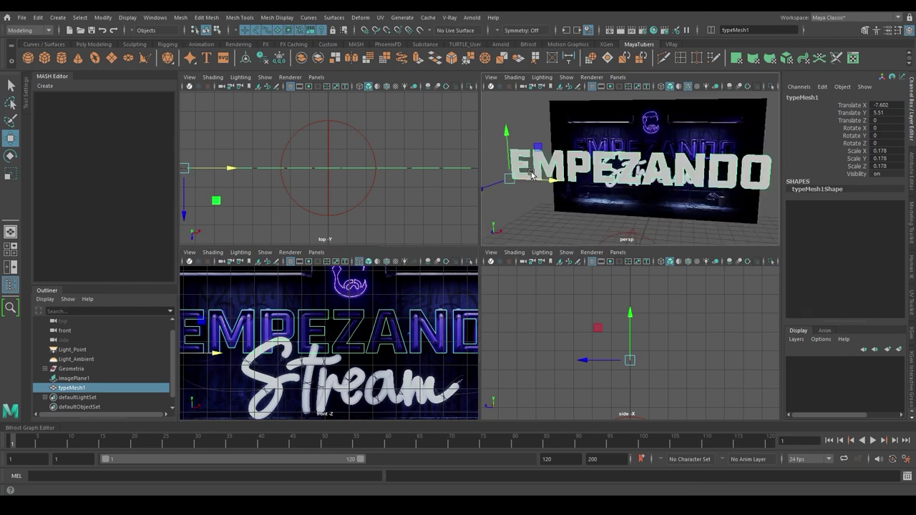
left_click_drag(550, 171, 600, 175, "alt")
key("space")
right_click_drag(619, 183, 558, 207, "alt")
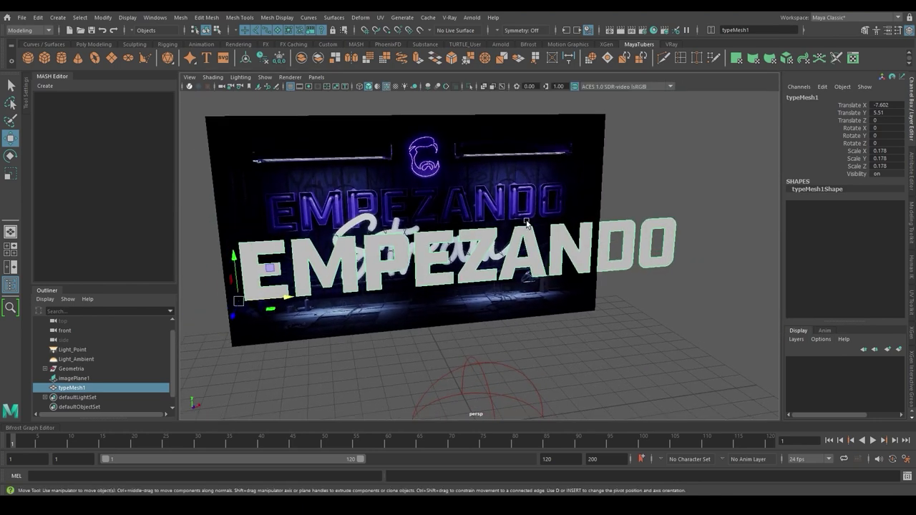
middle_click_drag(501, 236, 637, 200, "alt")
left_click_drag(501, 229, 559, 236, "alt")
right_click_drag(451, 236, 507, 239, "alt")
left_click_drag(510, 242, 589, 108, "alt")
Extrude the lettering's faces forward with a Local Translate Z of 0.65.
left_click(421, 58)
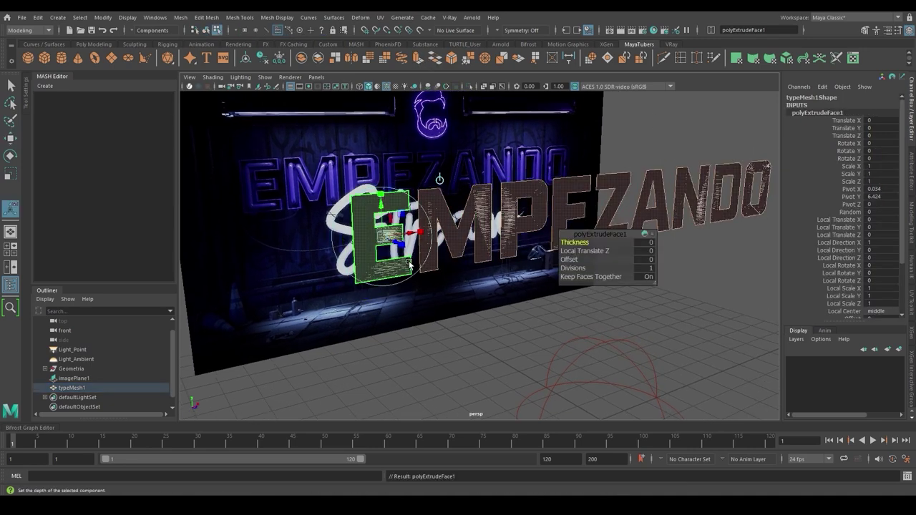
left_click_drag(380, 254, 410, 257, "alt")
right_click_drag(401, 259, 417, 262, "alt")
left_click_drag(413, 246, 437, 253)
left_click(642, 255)
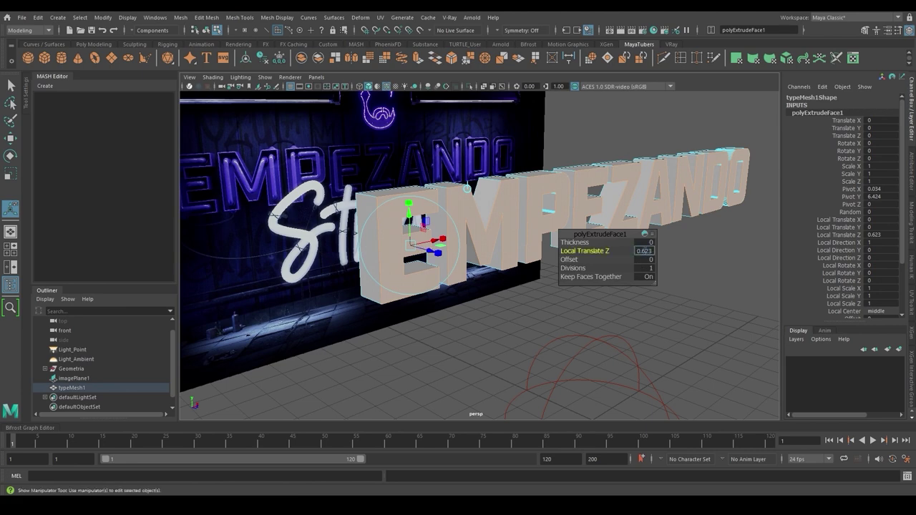
key("Return")
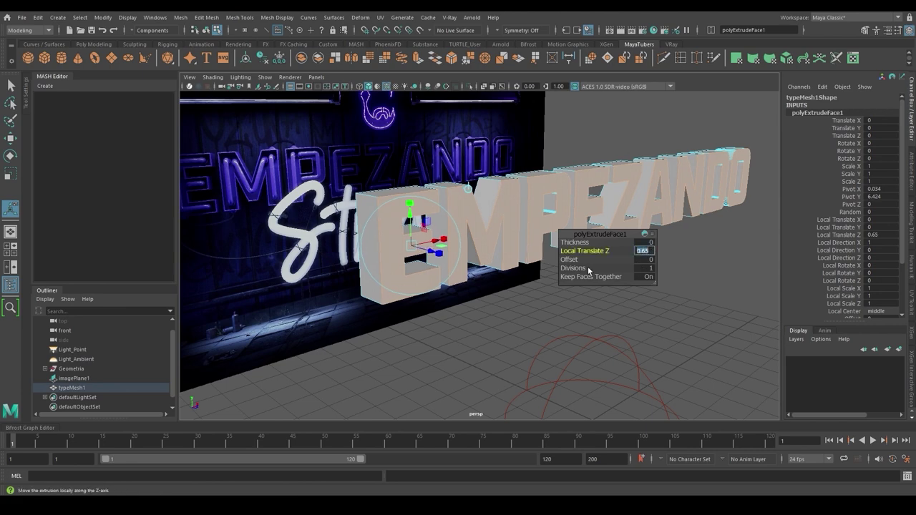
Extrude the letters' front faces again with an Offset of 0.03 to form a thin border.
left_click_drag(501, 309, 452, 315, "alt")
right_click_drag(452, 315, 467, 276, "alt")
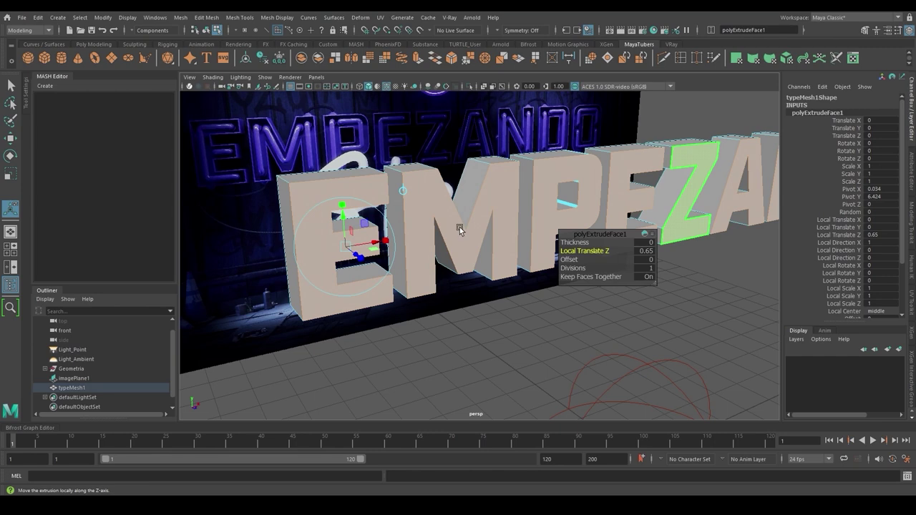
left_click(416, 57)
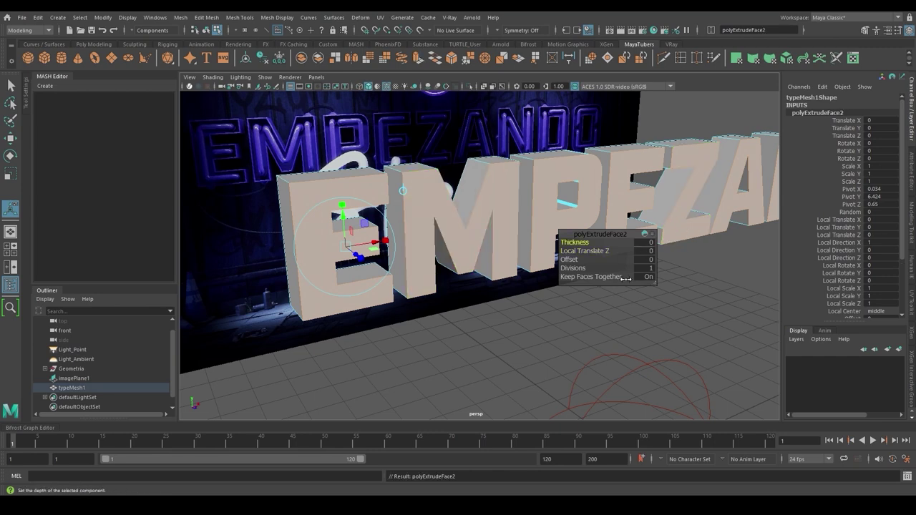
left_click_drag(642, 262, 628, 263)
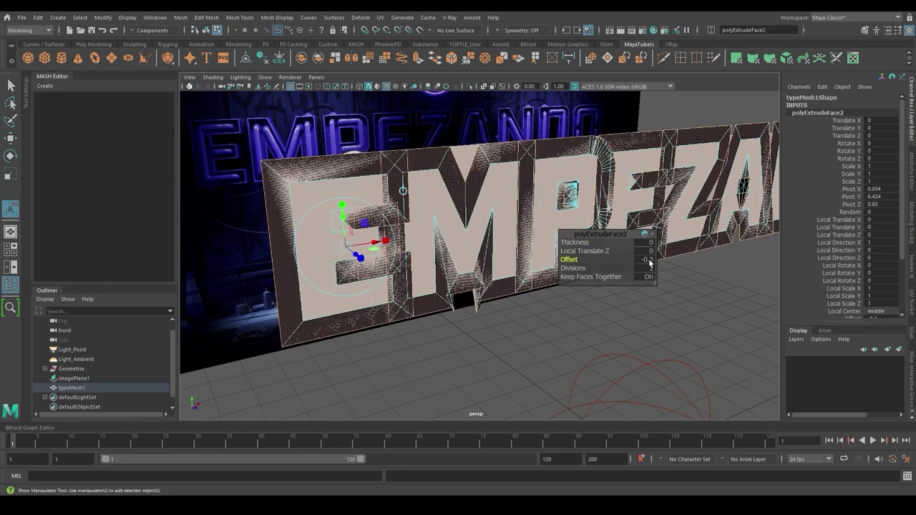
left_click(650, 260)
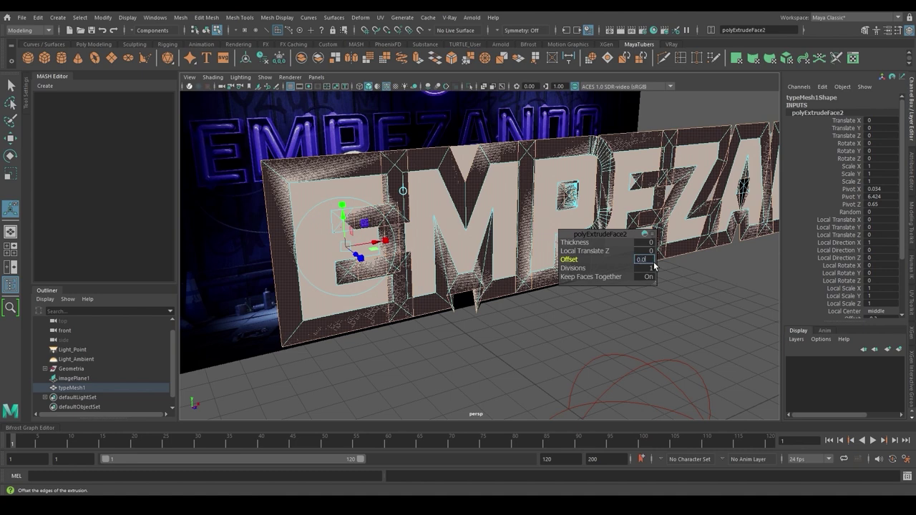
key("Return")
right_click_drag(407, 246, 600, 281, "alt")
middle_click_drag(600, 281, 823, 362, "alt")
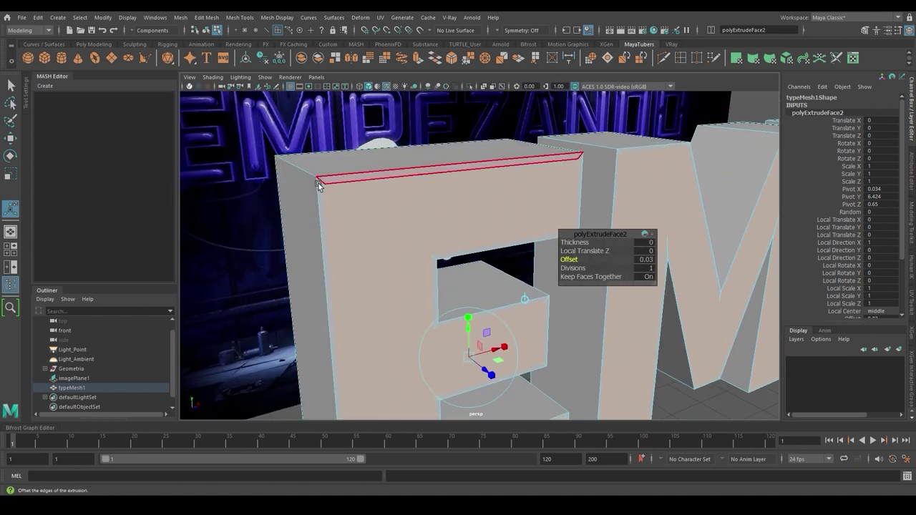
left_click_drag(484, 207, 417, 190, "alt")
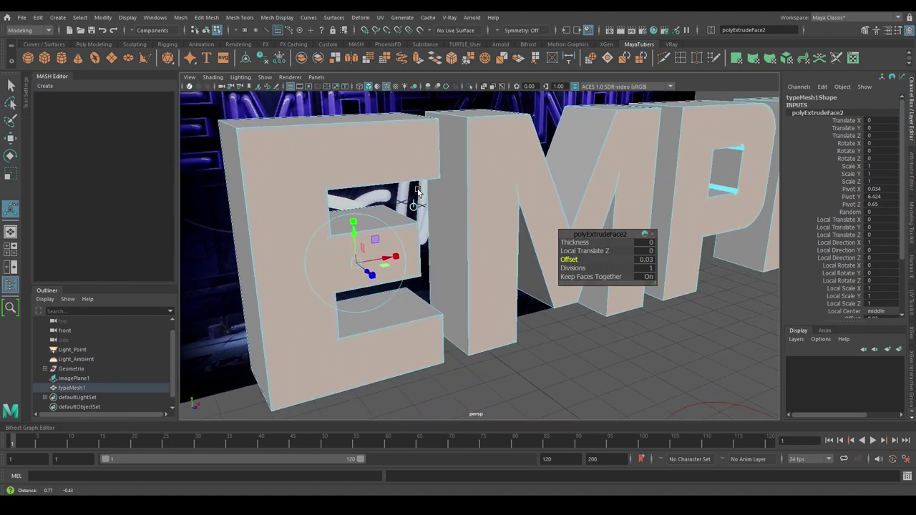
Extrude the inset front faces inward with a Local Translate Z of -0.3 to hollow out the letters.
key("ctrl+e")
left_click_drag(436, 249, 372, 289, "alt")
left_click_drag(451, 276, 423, 272)
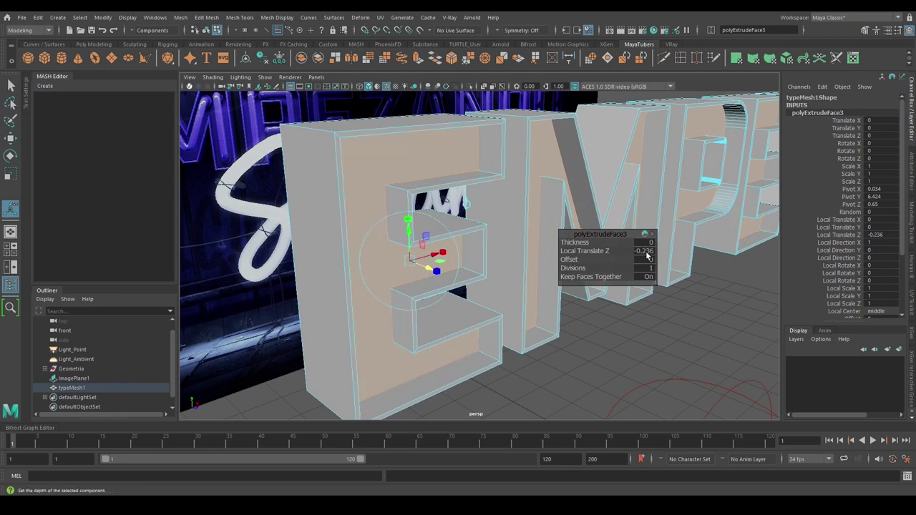
left_click(647, 252)
type("-0.3")
key("Return")
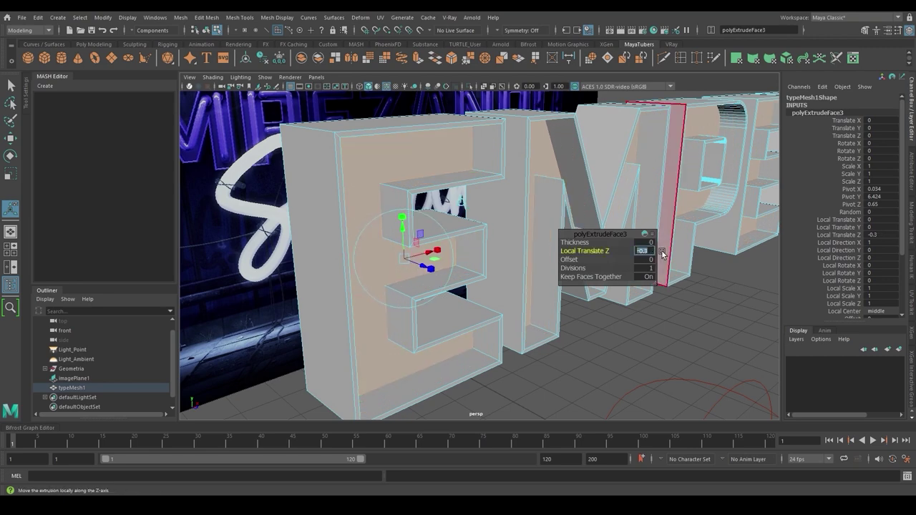
left_click_drag(630, 329, 494, 343, "alt")
scroll(494, 343, "down", 5)
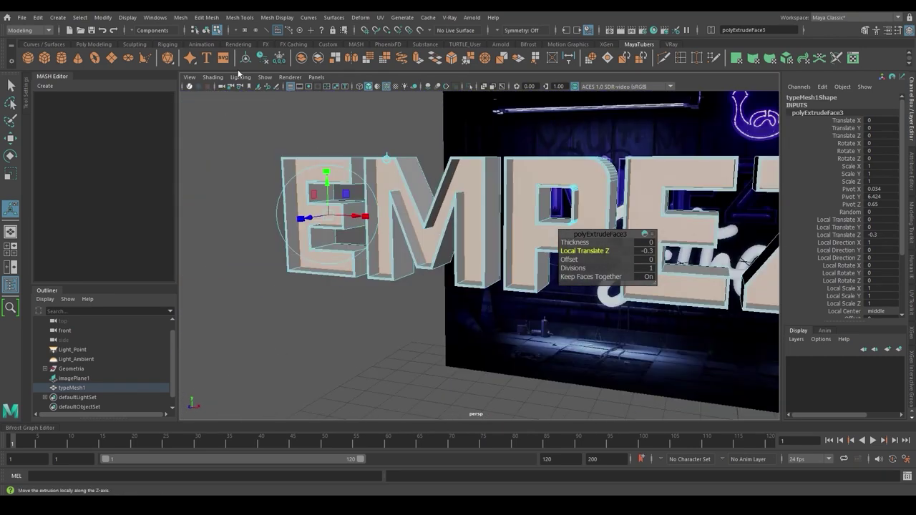
Return to object selection and assign a yellow-green material to the whole lettering mesh.
left_click(206, 30)
left_click_drag(495, 197, 385, 217, "alt")
right_click_drag(384, 217, 450, 449)
mouse_move(425, 257)
left_mouse_down("alt")
mouse_move(508, 267)
mouse_move(489, 275)
mouse_move(411, 256)
left_mouse_up("alt")
right_click_drag(412, 257, 442, 257, "alt")
middle_click_drag(442, 258, 493, 265, "alt")
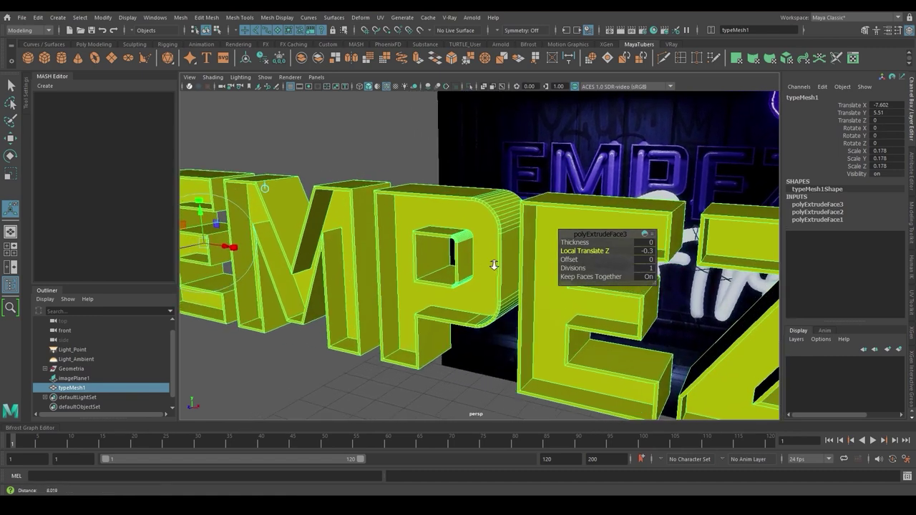
Try a Bevel with Fraction 0.5 on the entire lettering mesh and inspect it around the P's curved corner.
right_click_drag(493, 265, 520, 254, "alt")
left_click_drag(519, 254, 356, 200, "alt")
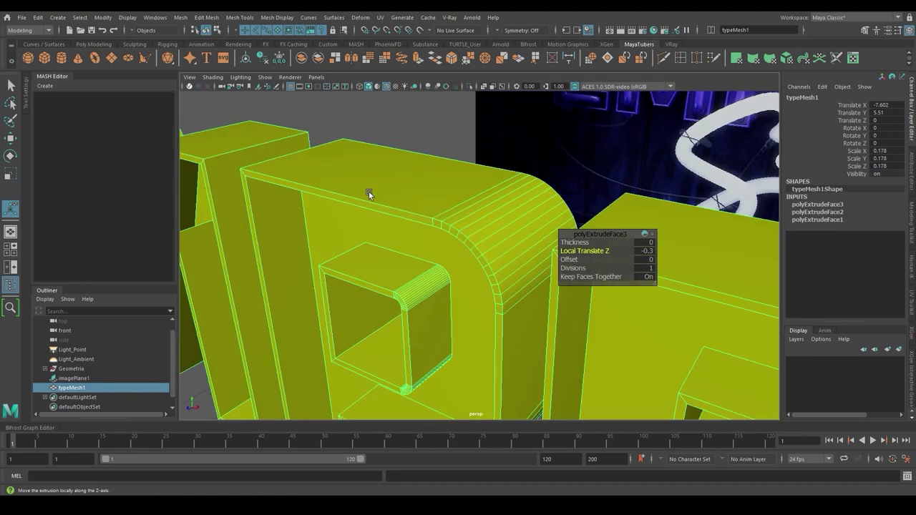
left_click(452, 59)
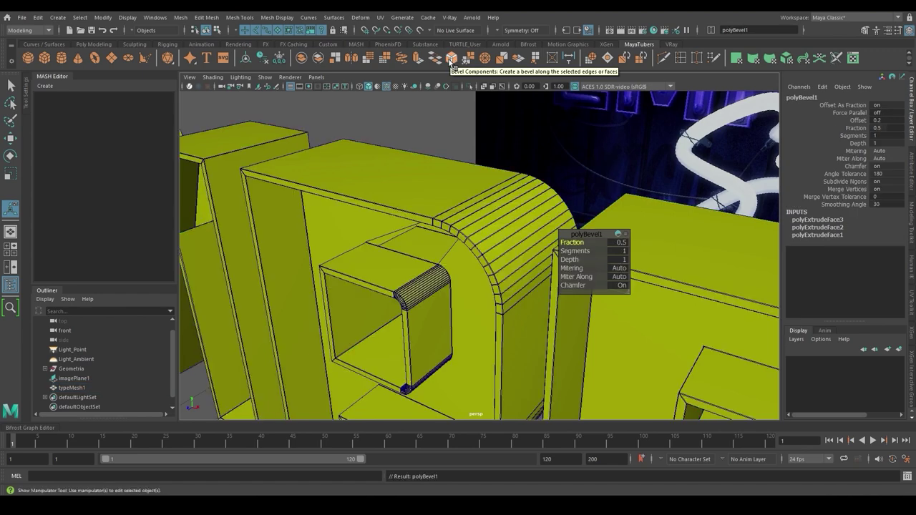
left_click_drag(458, 208, 470, 177, "alt")
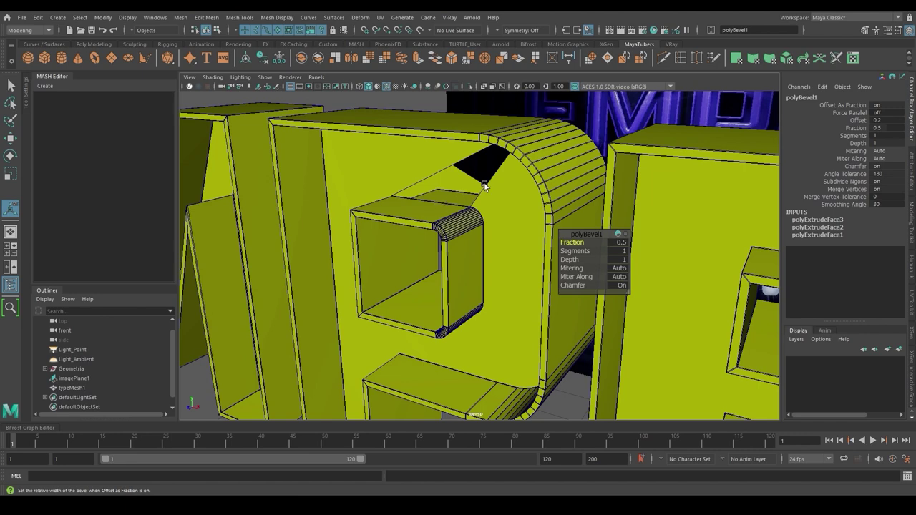
right_click_drag(486, 186, 644, 208, "alt")
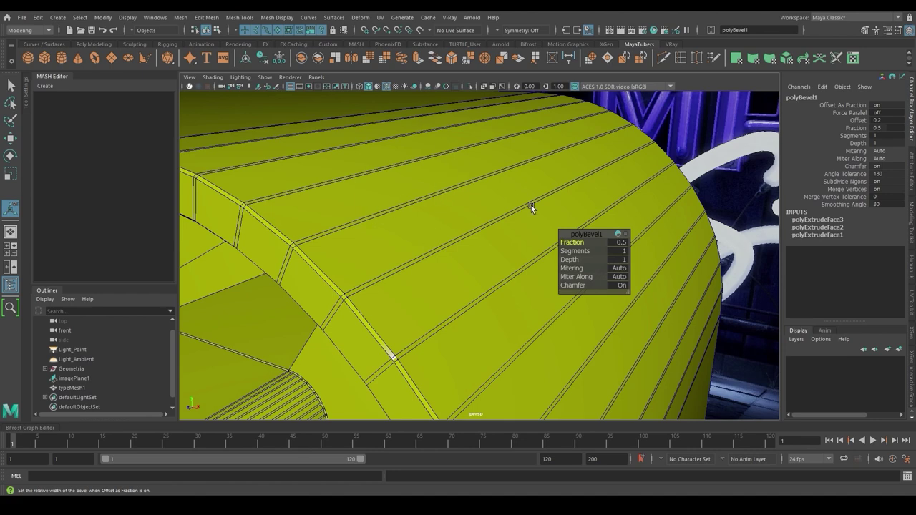
right_click_drag(531, 206, 473, 206, "alt")
mouse_move(518, 199)
left_mouse_down("alt")
mouse_move(536, 186)
mouse_move(503, 203)
left_mouse_up("alt")
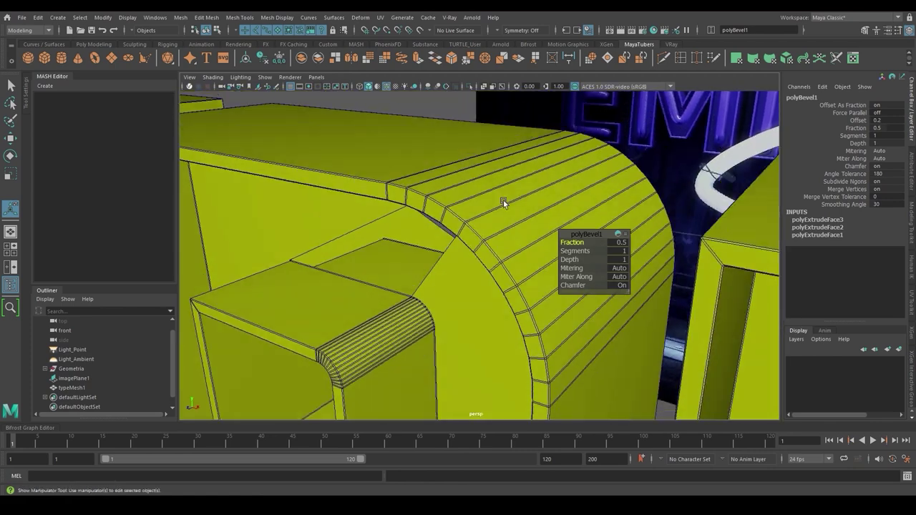
Render the beveled P's corner in V-Ray and compare the image with Display Correction off and on.
left_click(672, 43)
left_click(530, 57)
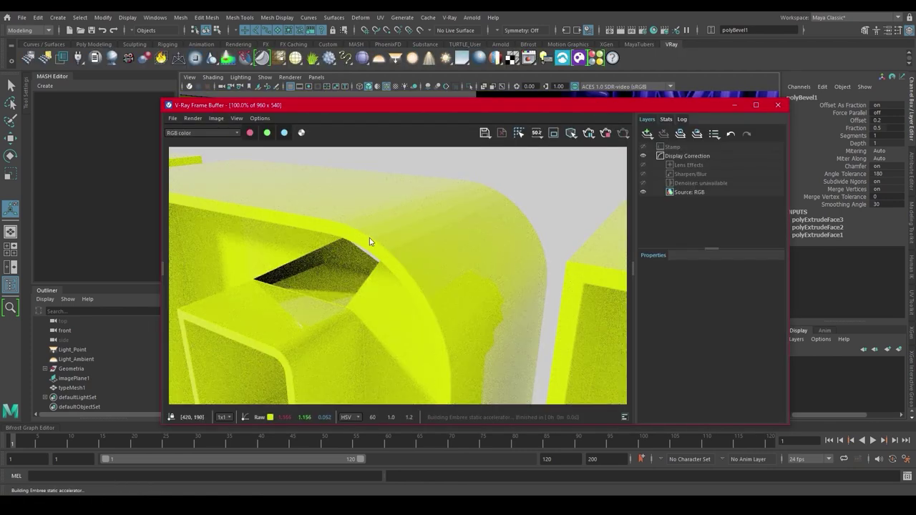
left_click(642, 155)
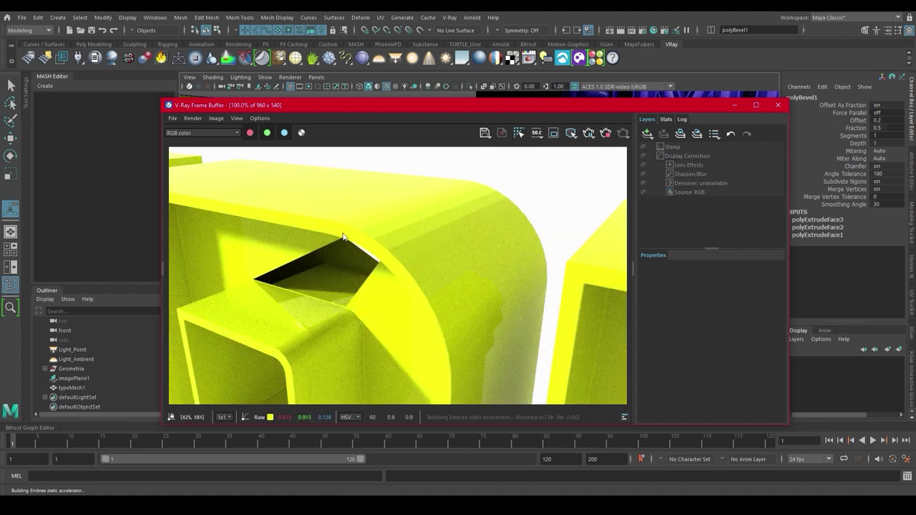
left_click(642, 155)
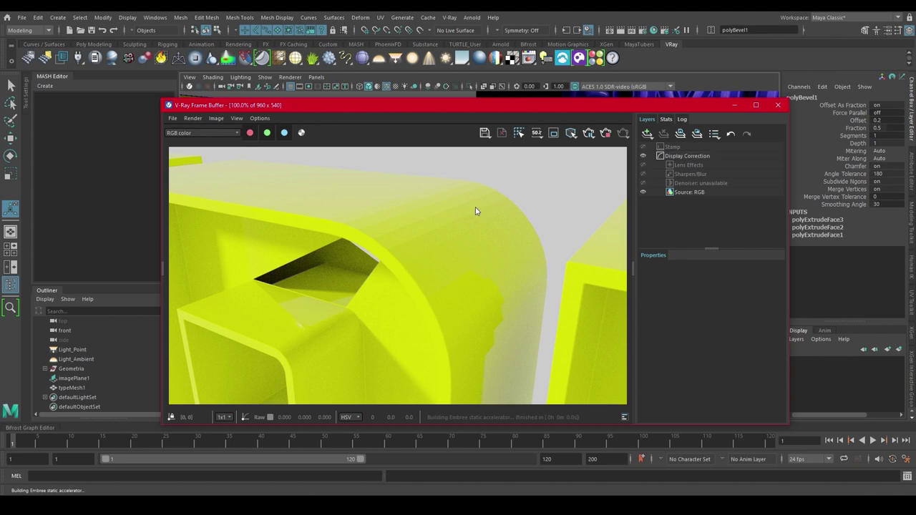
left_click(733, 106)
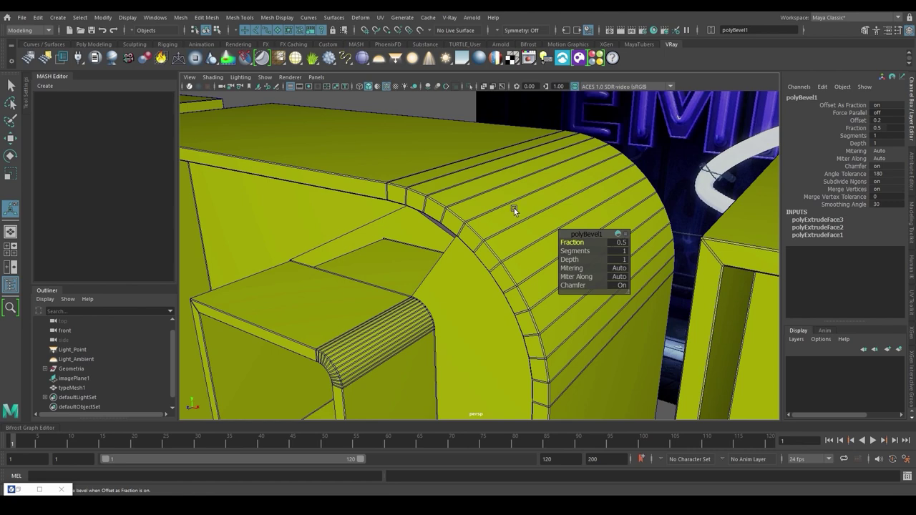
Undo the bevel and render the P's corner again in the V-Ray Frame Buffer for comparison.
left_click(103, 31)
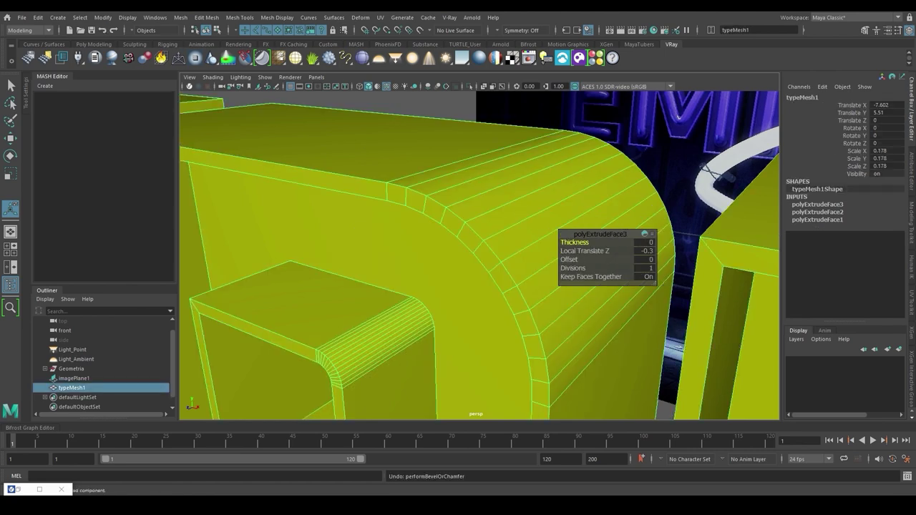
left_click(40, 490)
left_click(588, 133)
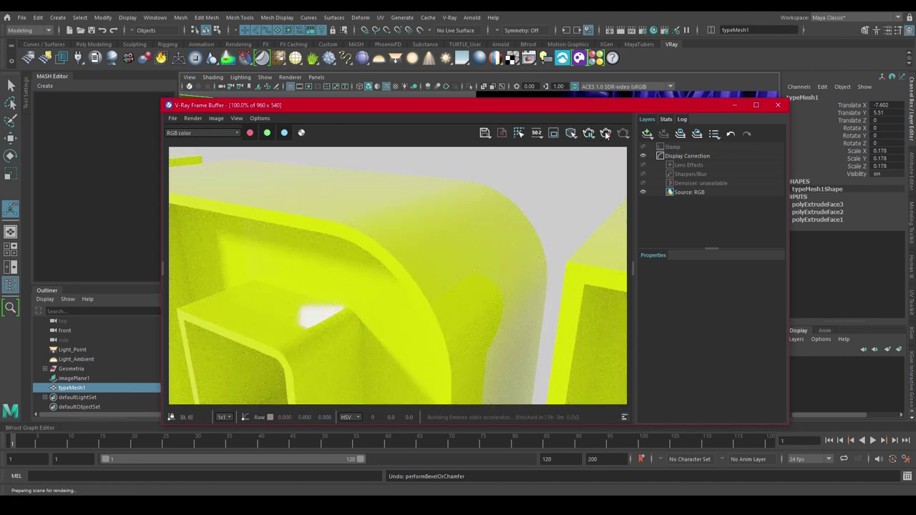
left_click(734, 106)
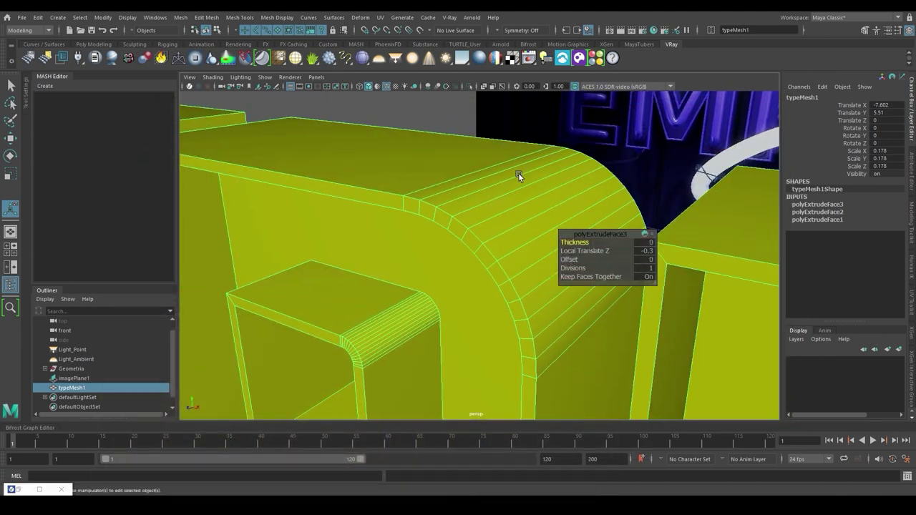
Examine the extra V-Ray attributes offered for the lettering's Base_Mtl material.
left_click(910, 169)
left_click(798, 94)
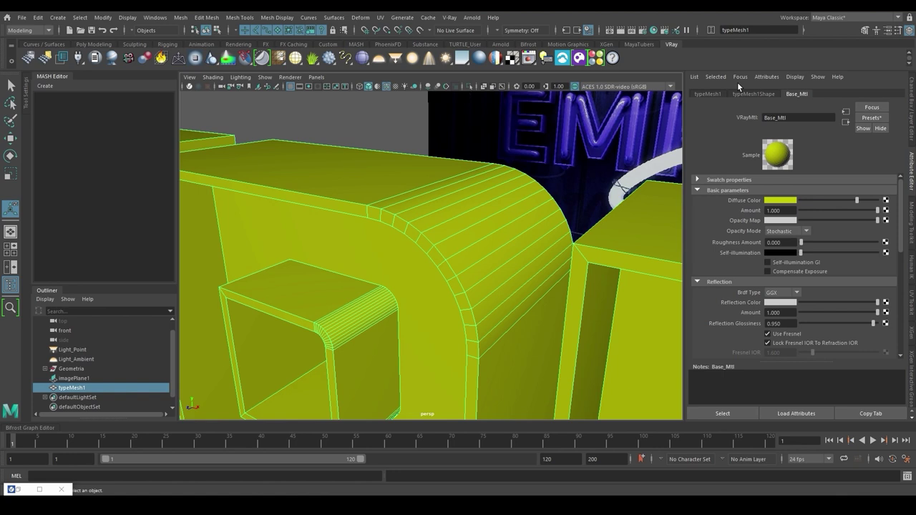
left_click(767, 77)
mouse_move(784, 115)
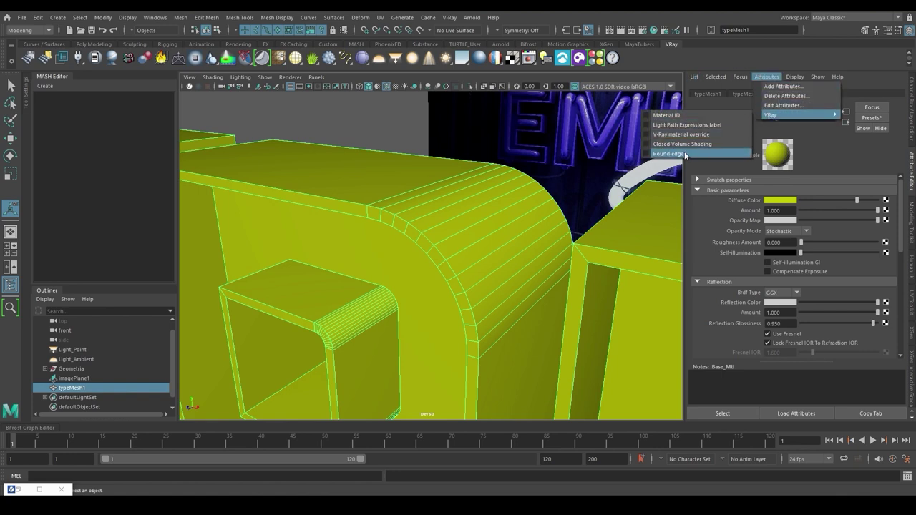
left_click(794, 152)
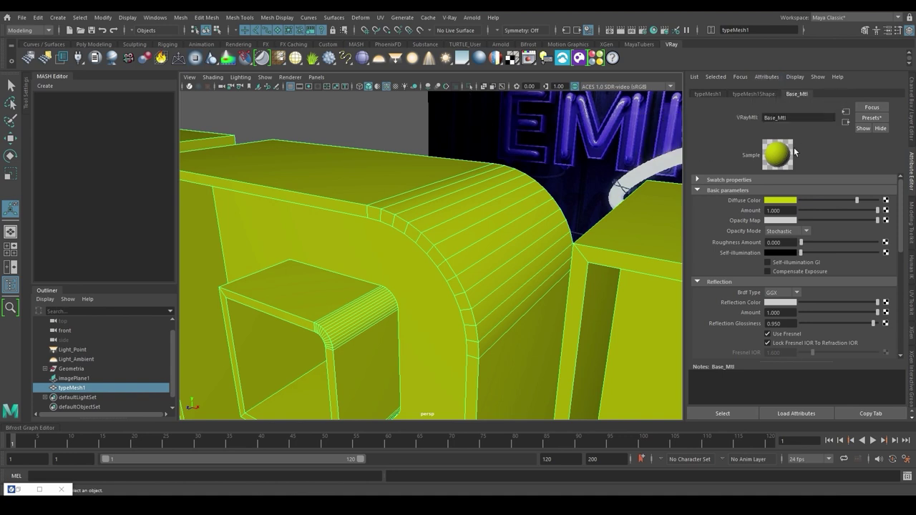
Add the V-Ray Round edges attribute to the typeMesh1Shape lettering mesh and show its settings.
left_click(766, 96)
left_click(766, 76)
mouse_move(784, 115)
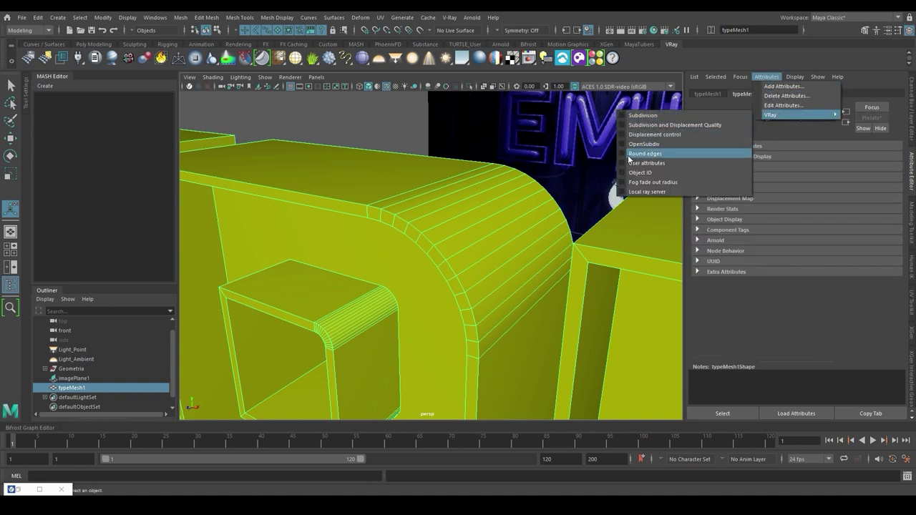
left_click(629, 154)
left_click(699, 284)
Start an interactive V-Ray render of the P from slightly farther away, keeping the Round Edges settings accessible.
right_click_drag(546, 172, 511, 178, "alt")
left_click(24, 489)
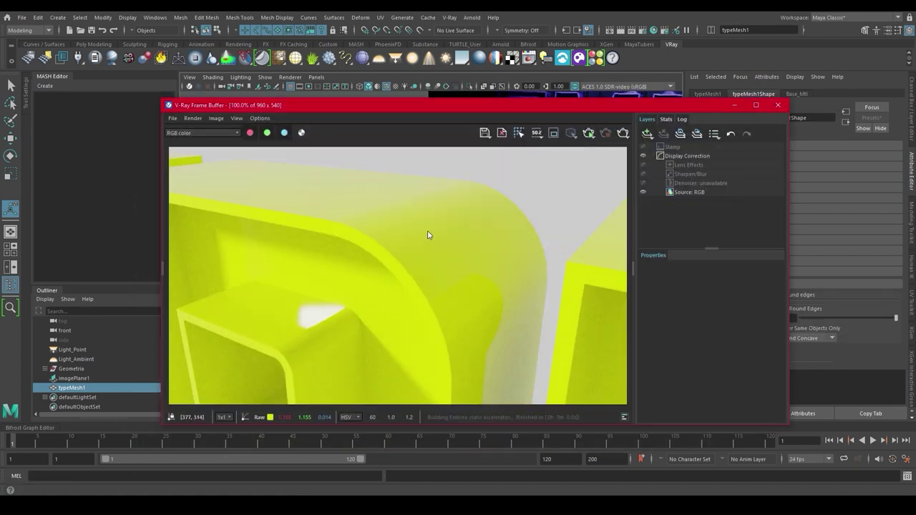
left_click(589, 133)
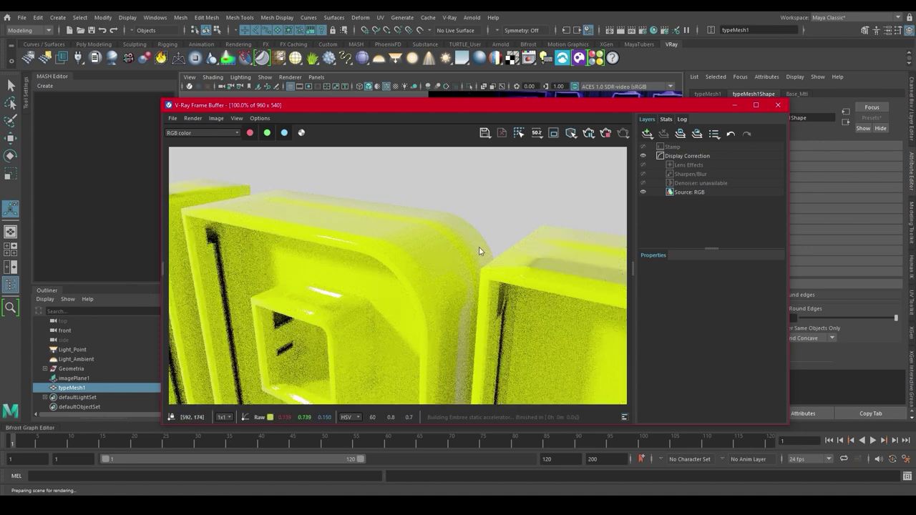
left_click_drag(523, 111, 438, 99)
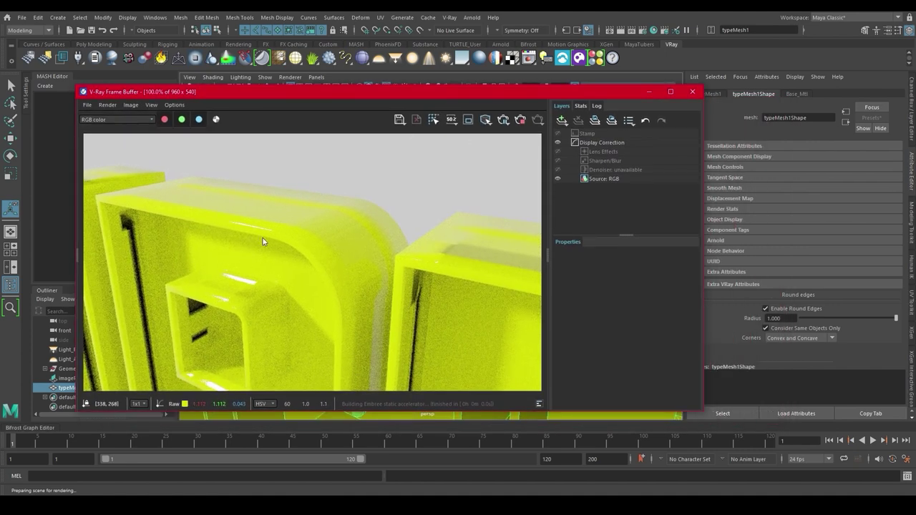
Try a Round Edges radius of 0.1 on the lettering, set it to 0.02 and check the render.
left_click(774, 317)
type("0.1")
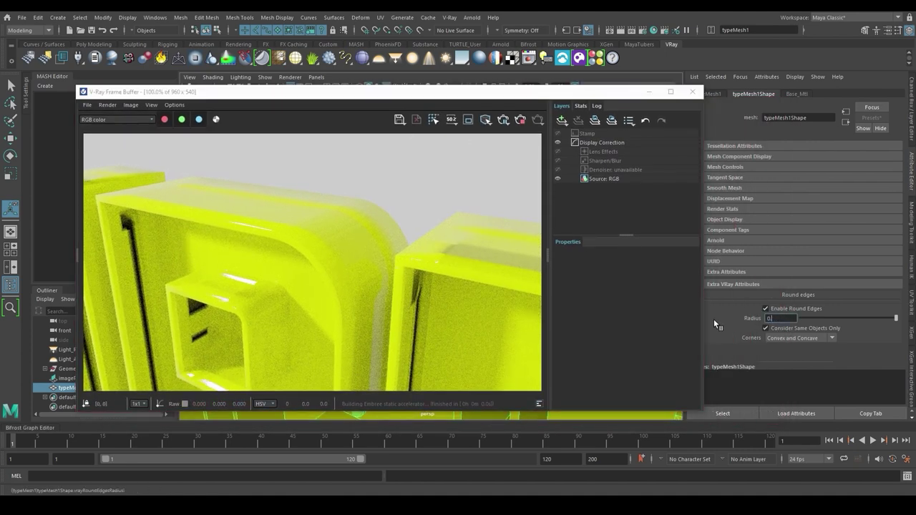
key("Return")
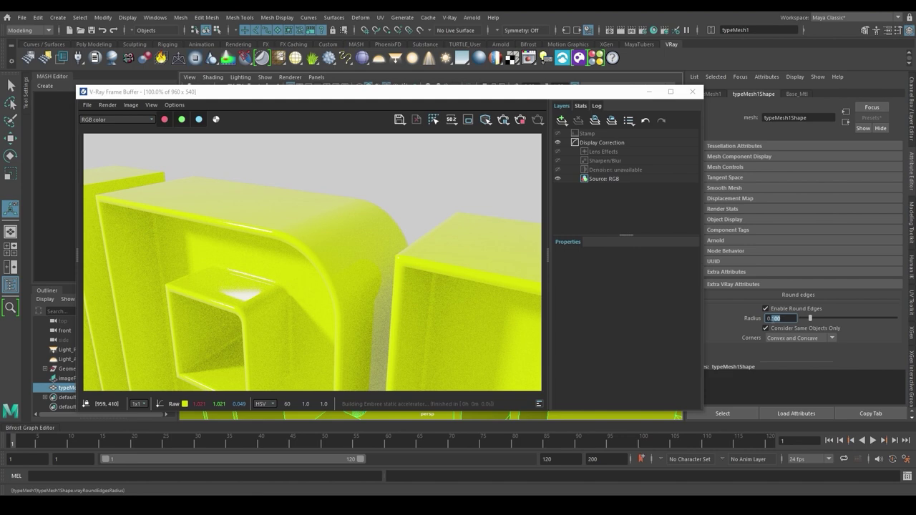
type("0.02")
key("Return")
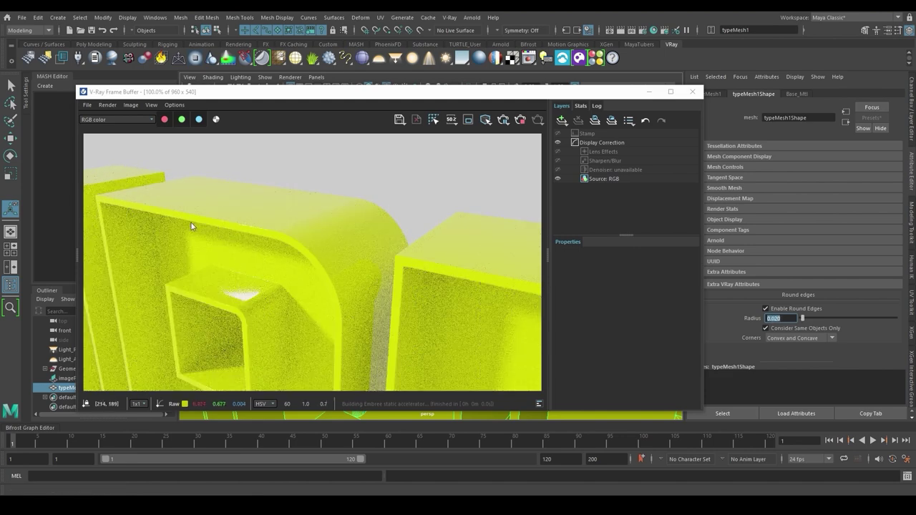
left_click_drag(392, 94, 454, 99)
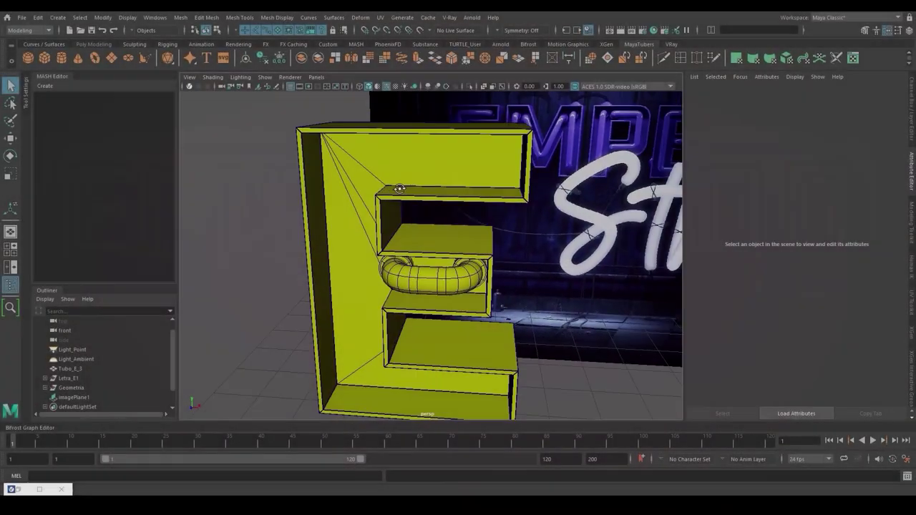
Examine the hollow E letter and the curved neon tube inside its middle arm from several angles.
left_click_drag(501, 215, 389, 123, "alt")
left_click_drag(630, 304, 540, 317, "alt")
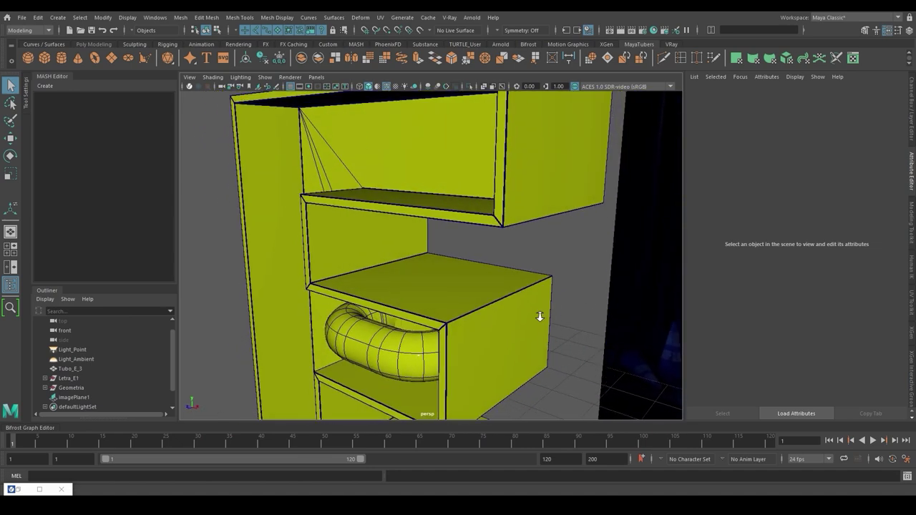
right_click_drag(539, 317, 503, 324, "alt")
left_click_drag(503, 325, 490, 318, "alt")
left_click(466, 311)
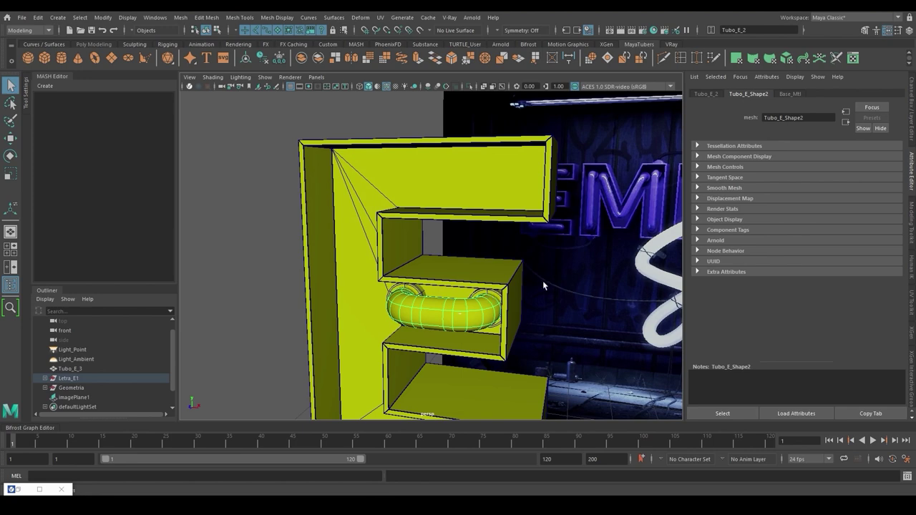
right_click_drag(513, 199, 461, 144, "alt")
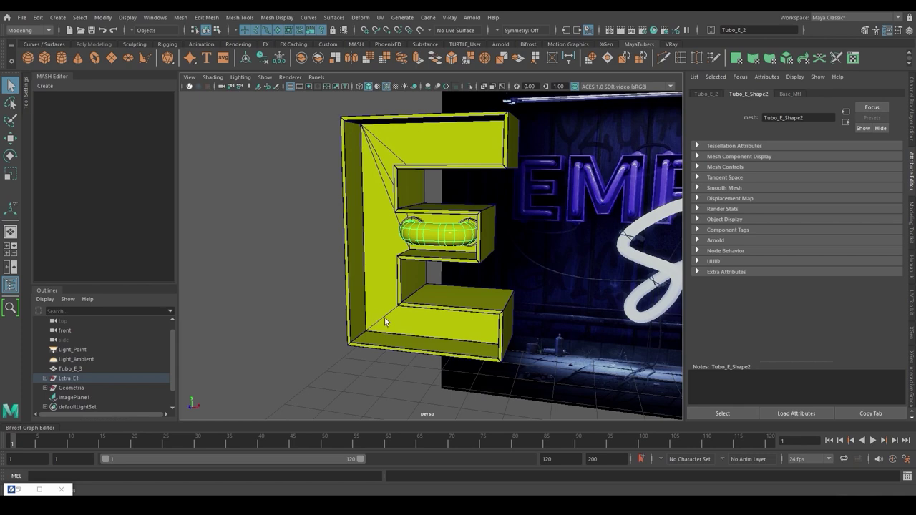
scroll(523, 290, "down", 8)
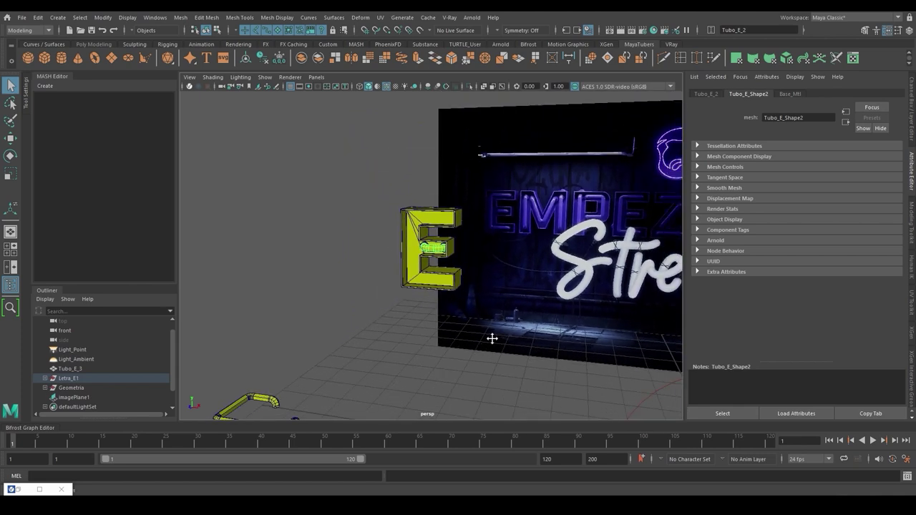
Create a polygon cylinder on the grid with radius 0.1 and height 1.
middle_click_drag(492, 337, 308, 208, "alt")
left_click_drag(562, 256, 504, 275, "alt")
middle_click_drag(504, 277, 423, 270, "alt")
left_click(63, 57)
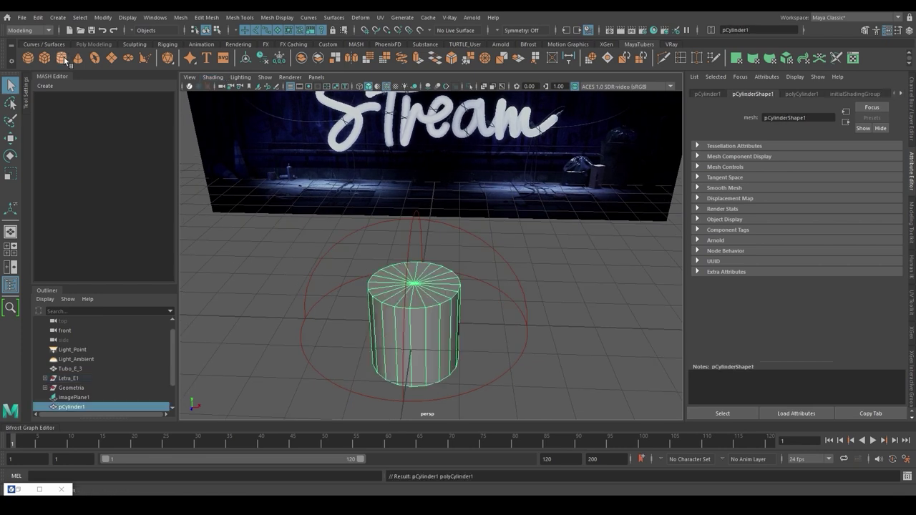
key("t")
left_click(574, 243)
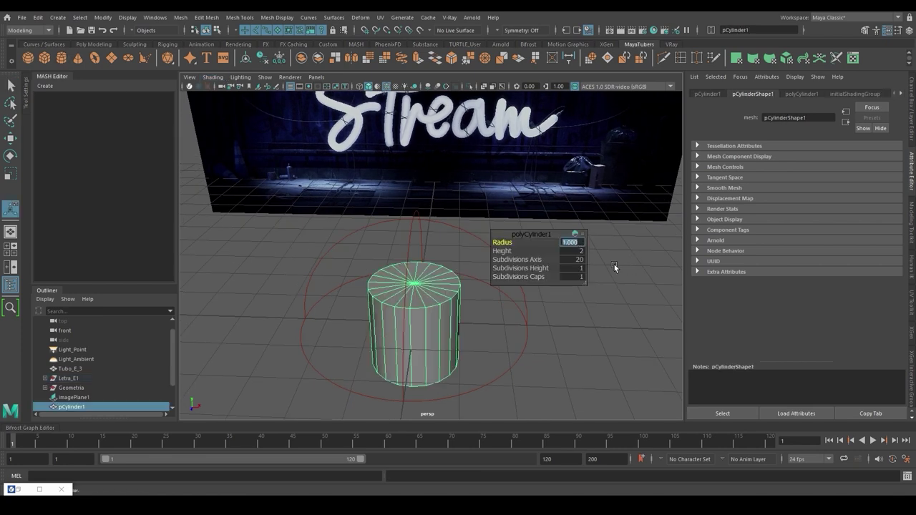
type("0.1")
key("Tab")
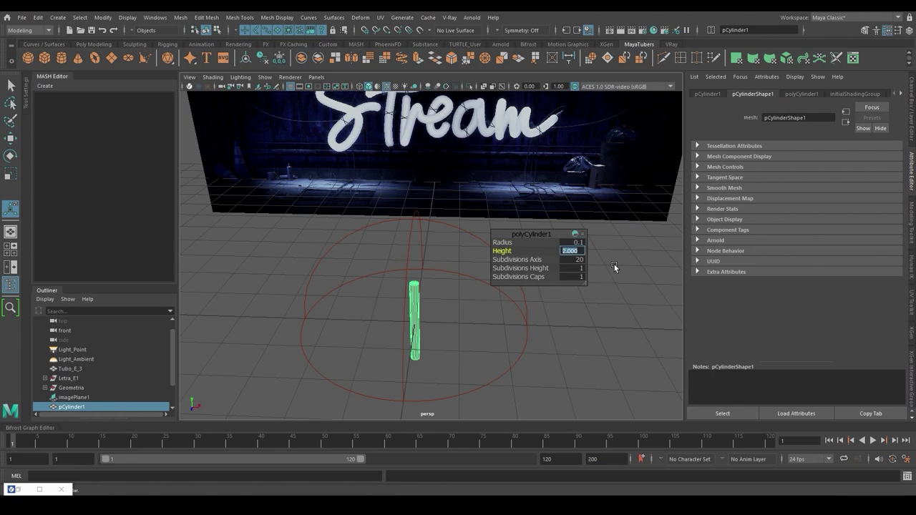
type("1")
key("Tab")
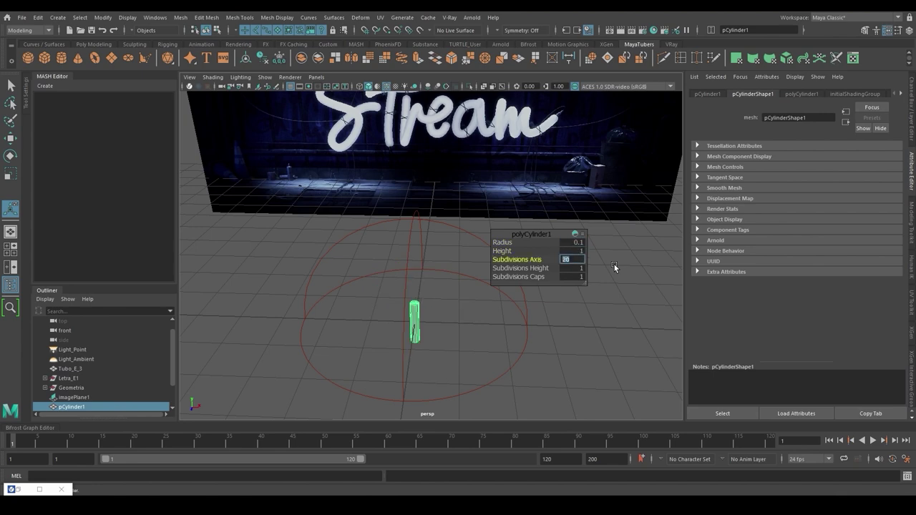
key("Return")
Give the thin cylinder 6 axis subdivisions and 0 cap subdivisions to make it a hexagonal bar.
right_click_drag(408, 342, 632, 361, "alt")
middle_click_drag(504, 355, 515, 280, "alt")
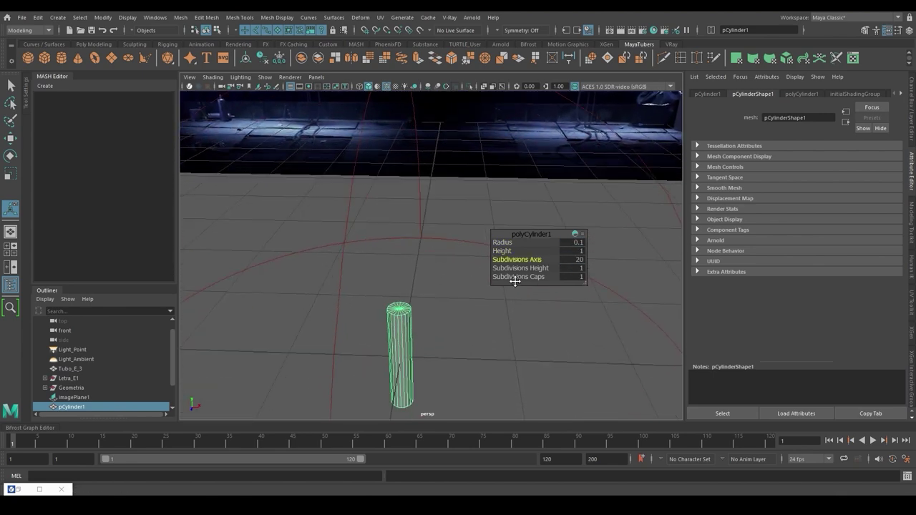
right_click_drag(430, 301, 474, 289, "alt")
double_click(581, 259)
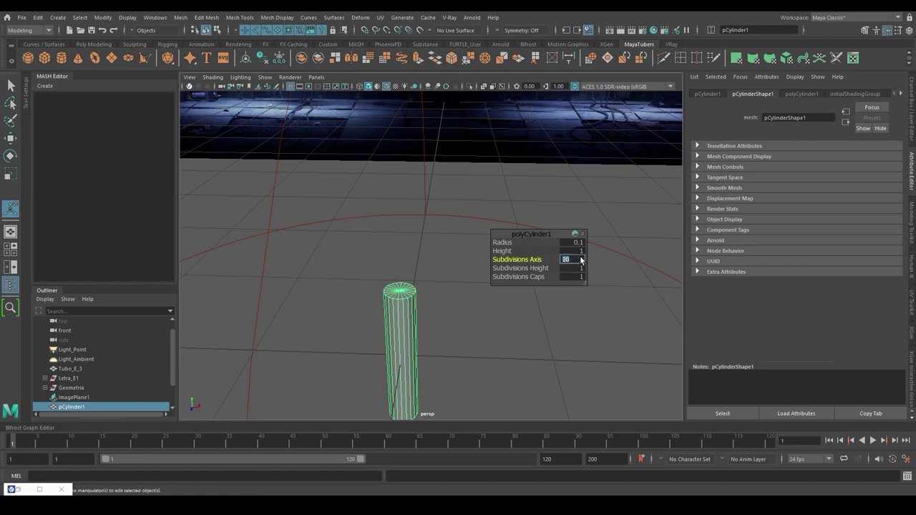
type("6")
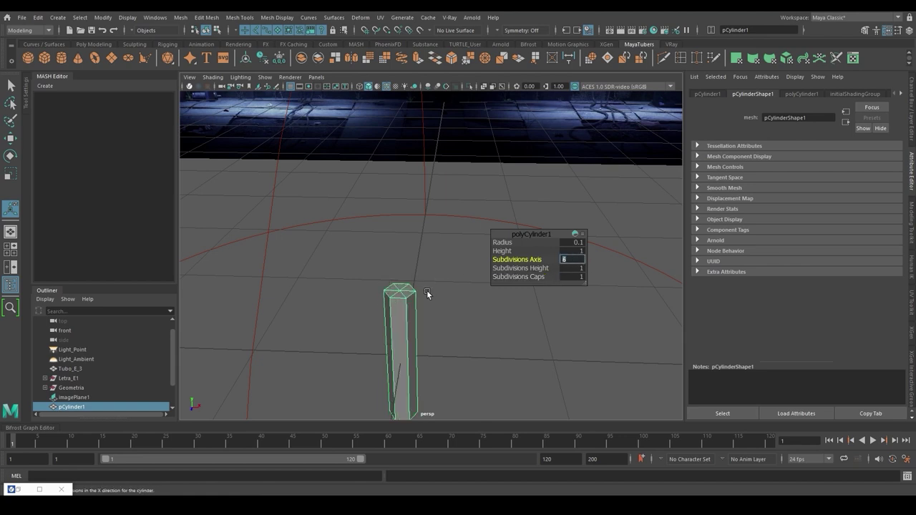
left_click(570, 277)
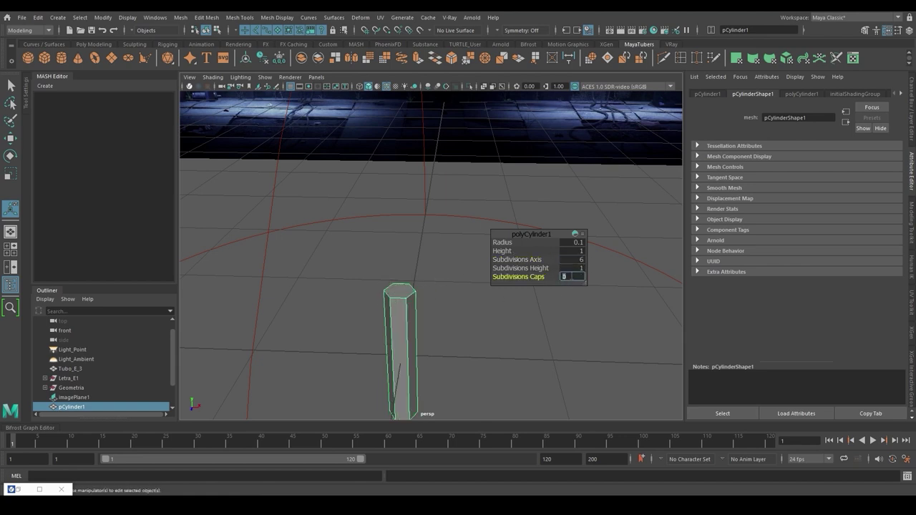
Rotate the hexagonal bar 90 degrees in X and move it along X to about -0.573.
left_click_drag(471, 289, 405, 365, "alt")
key("e")
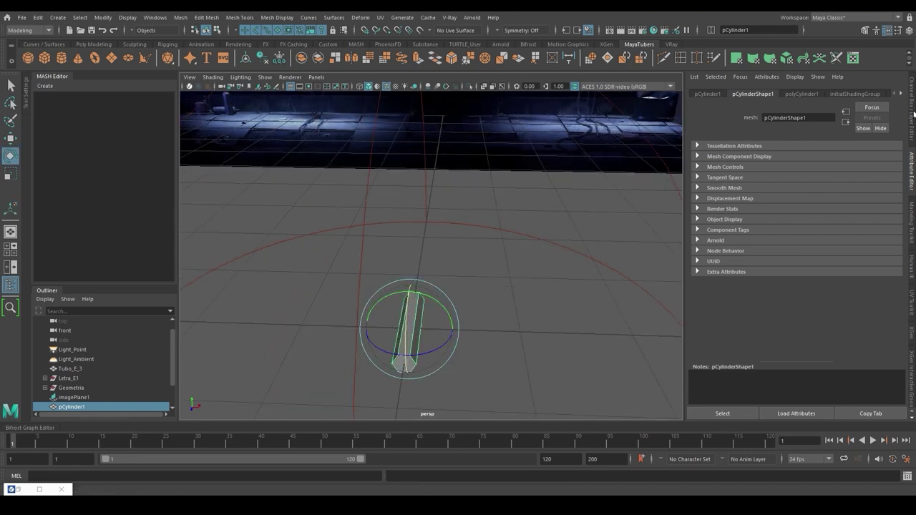
left_click(912, 107)
key("w")
left_click_drag(496, 342, 417, 352)
Create a second polygon cylinder with radius 0.1, height 0.09, 6 axis subdivisions and 0 cap subdivisions.
left_click(62, 58)
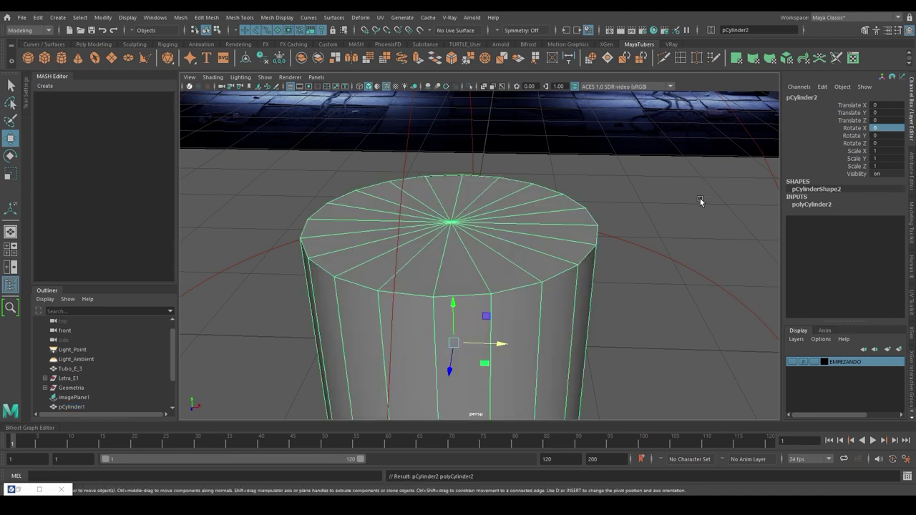
key("t")
left_click(637, 243)
type("0.1")
key("Tab")
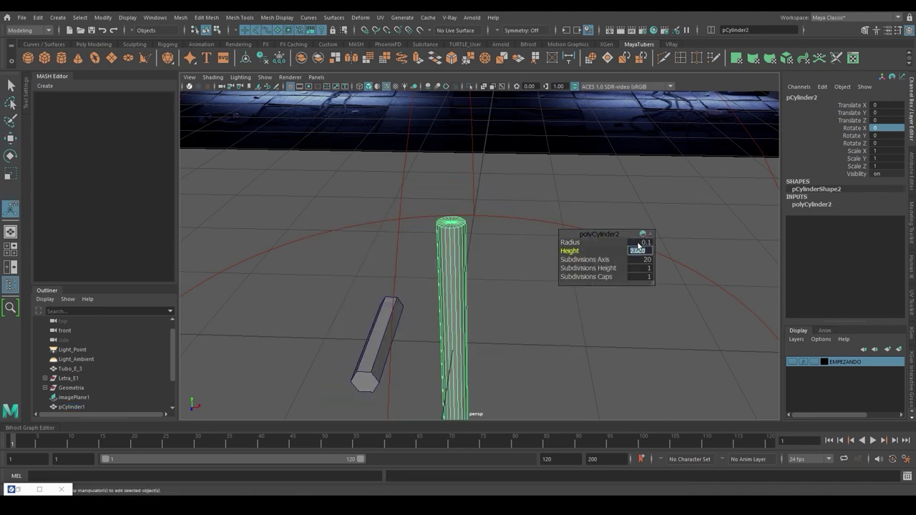
type("0.09")
key("Tab")
type("6")
key("Tab")
key("Tab")
type("0")
key("Return")
Move both hexagonal pieces together along X, placing the long bar at about -1.051.
left_click(381, 344, "shift")
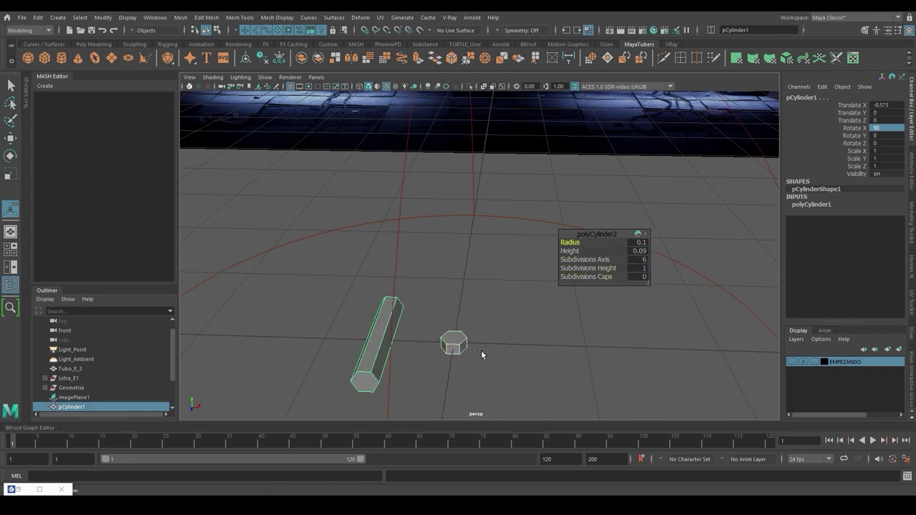
key("w")
left_click_drag(420, 338, 357, 340)
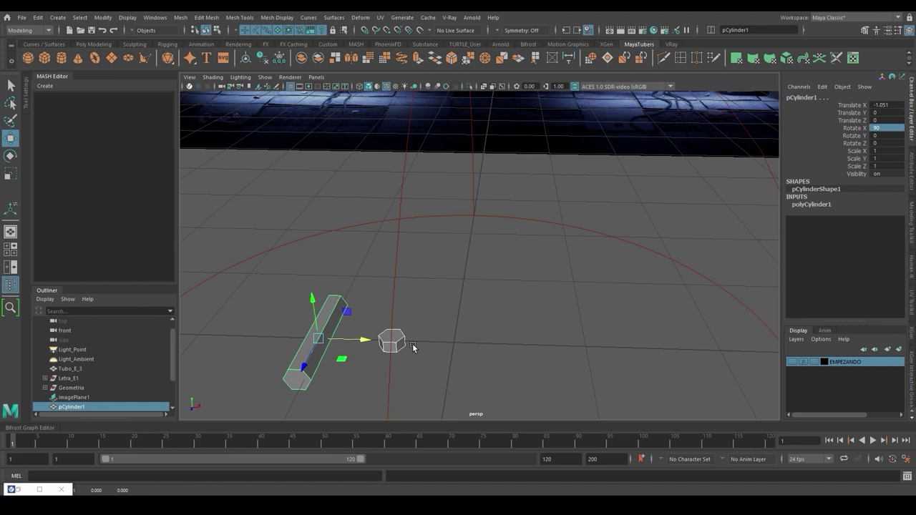
Create a third polygon cylinder at the origin with radius 0.05 and height 0.5.
left_click(62, 58)
left_click(812, 204)
left_click(887, 212)
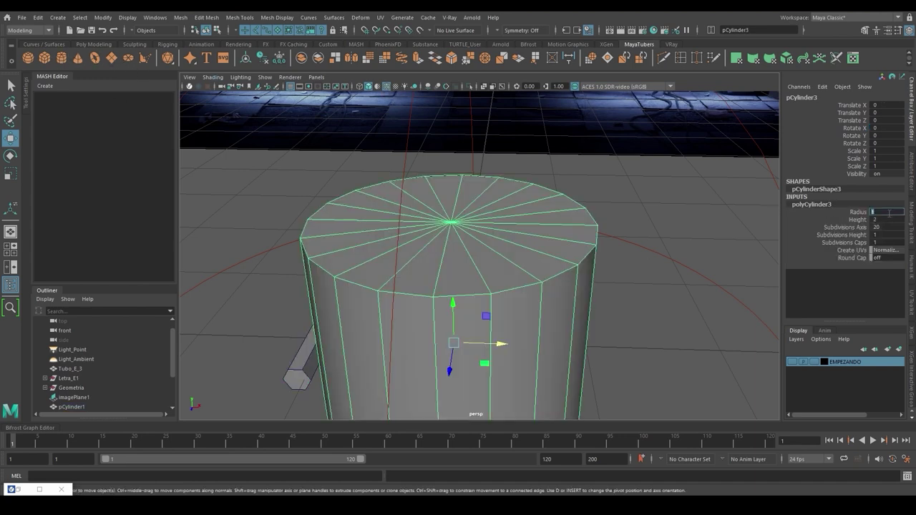
key("Tab")
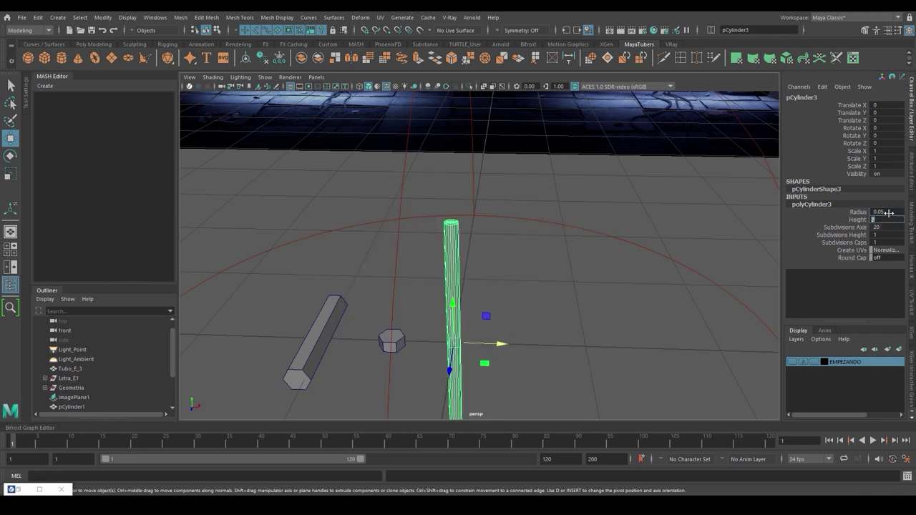
type("0.5")
key("Return")
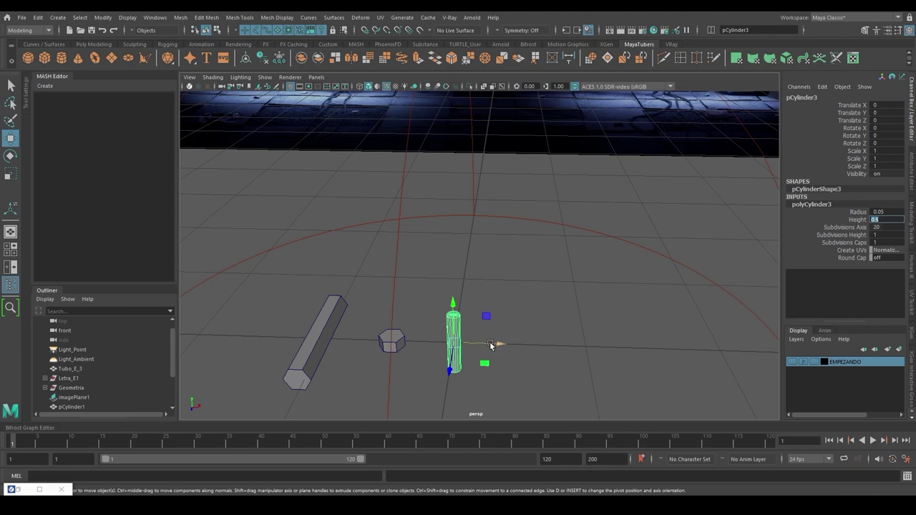
Move all three cylinders together along X beyond the loose tube, placing the long bar at about -14.605.
left_click(402, 332)
left_click(322, 332)
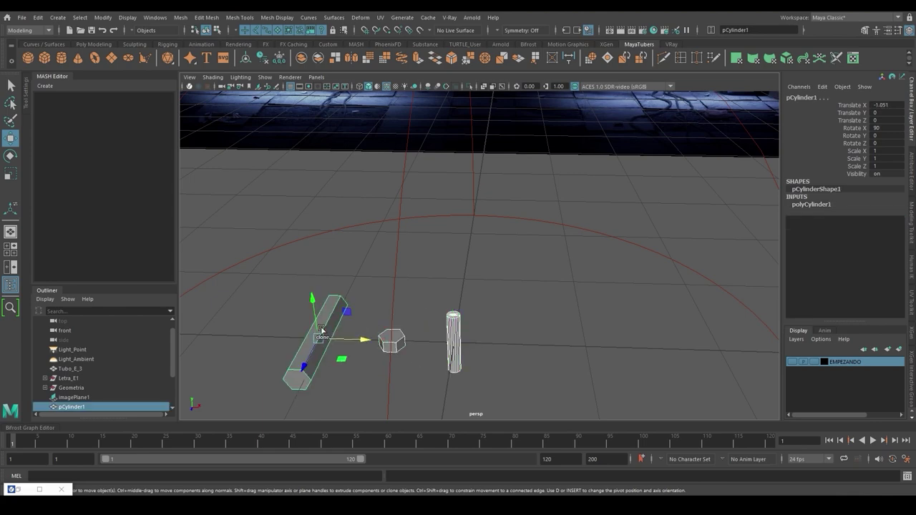
left_click_drag(322, 332, 209, 272, "alt")
middle_click_drag(209, 272, 517, 294, "alt")
left_click_drag(496, 299, 387, 298)
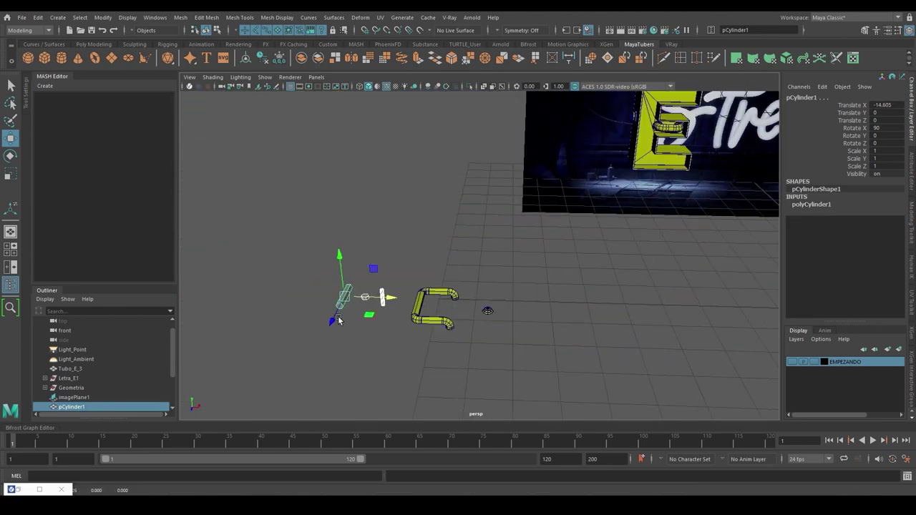
Extrude all six side faces of the short hexagonal piece outward with a Local Translate Z of 0.05.
key("f")
scroll(516, 272, "down", 2)
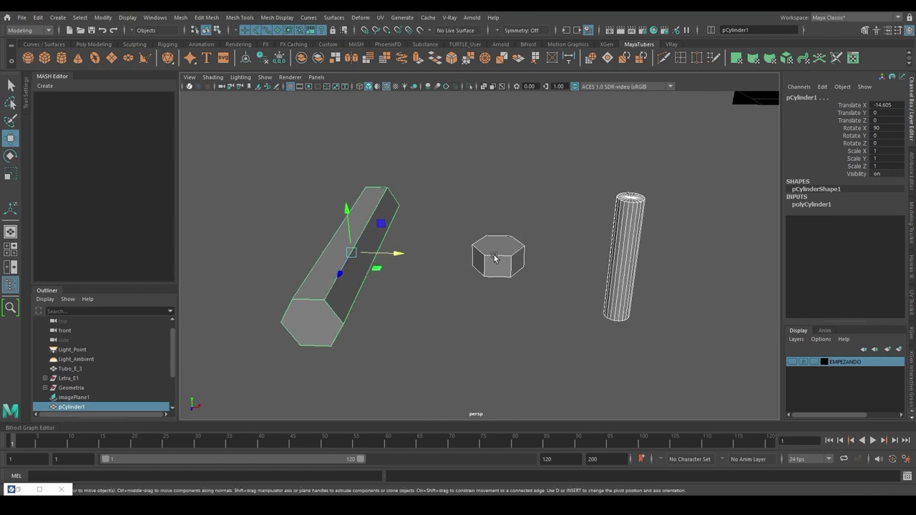
left_click(495, 258)
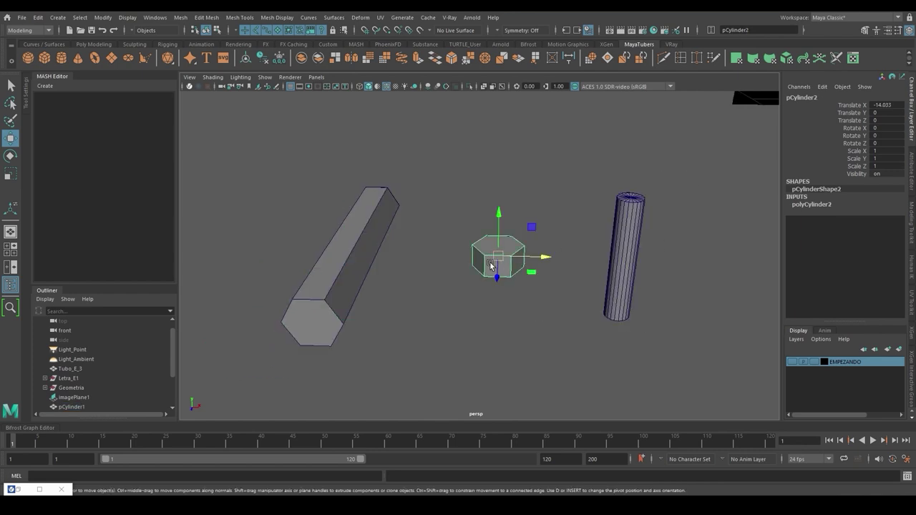
right_click(491, 266)
left_click(489, 270)
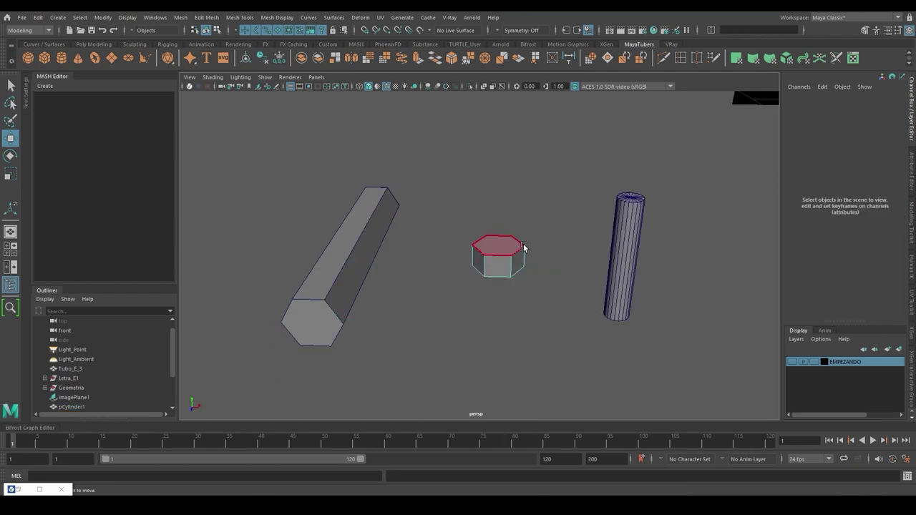
left_click(497, 267)
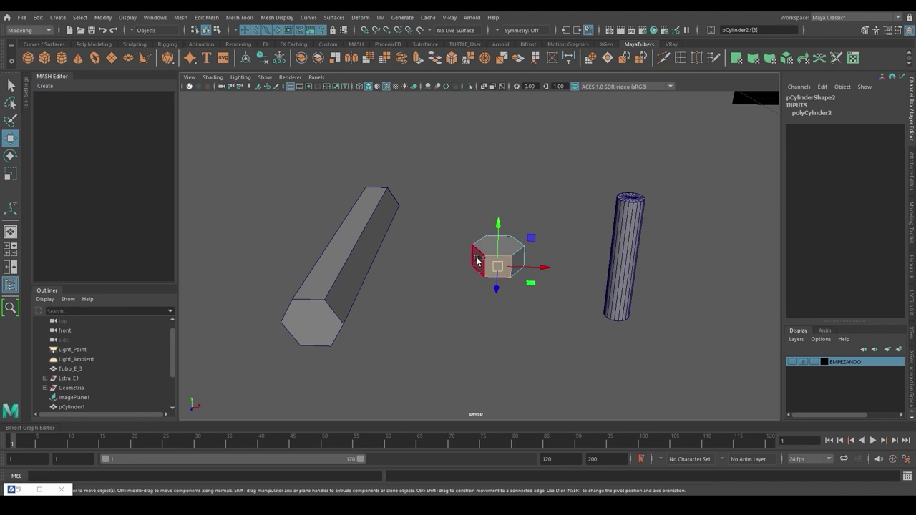
left_click(479, 263)
key("f")
left_click_drag(478, 261, 446, 273, "alt")
scroll(447, 270, "down", 5)
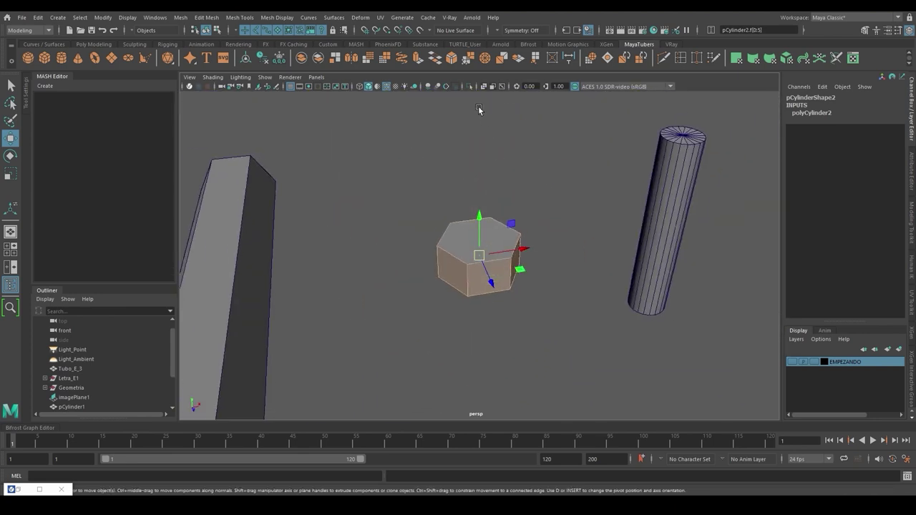
left_click(418, 59)
left_click_drag(529, 262, 652, 270, "alt")
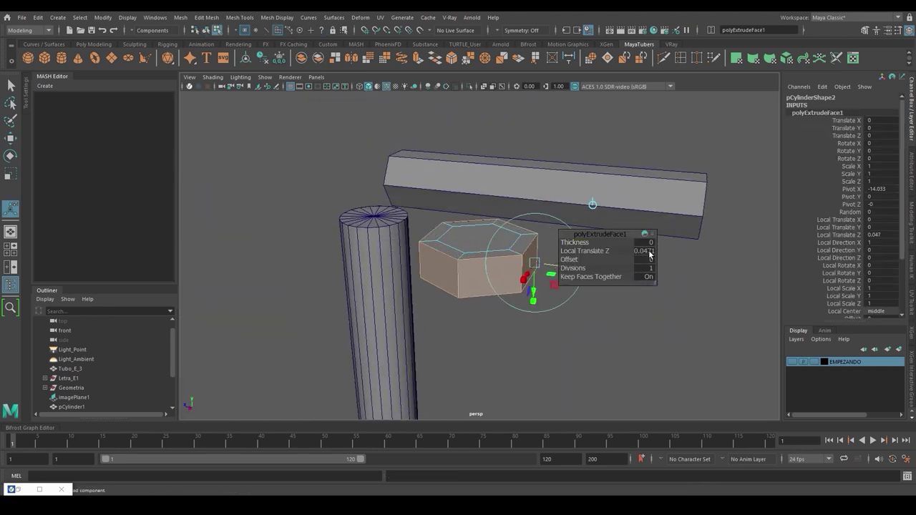
left_click(645, 251)
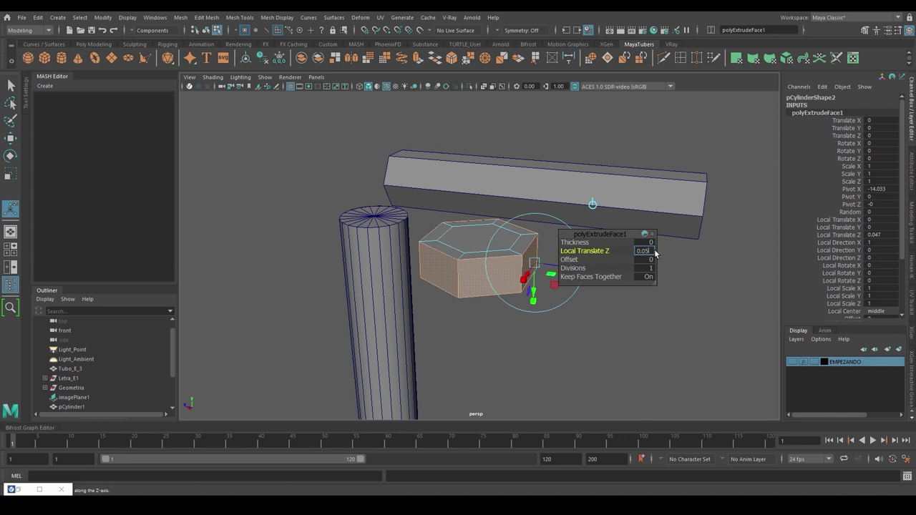
key("Return")
Bevel the outer top and bottom edge loops of the short hexagonal piece with a fraction of 0.05.
left_click_drag(496, 313, 527, 307, "alt")
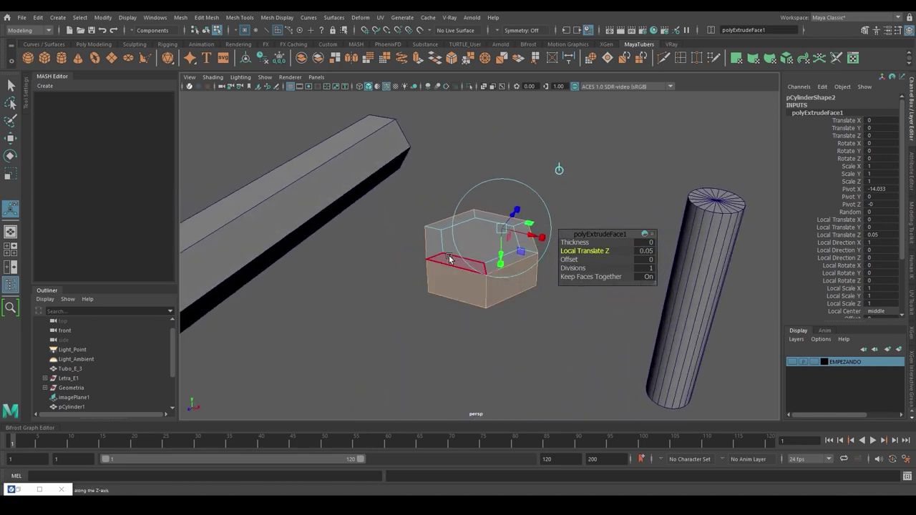
right_click_drag(443, 262, 444, 214)
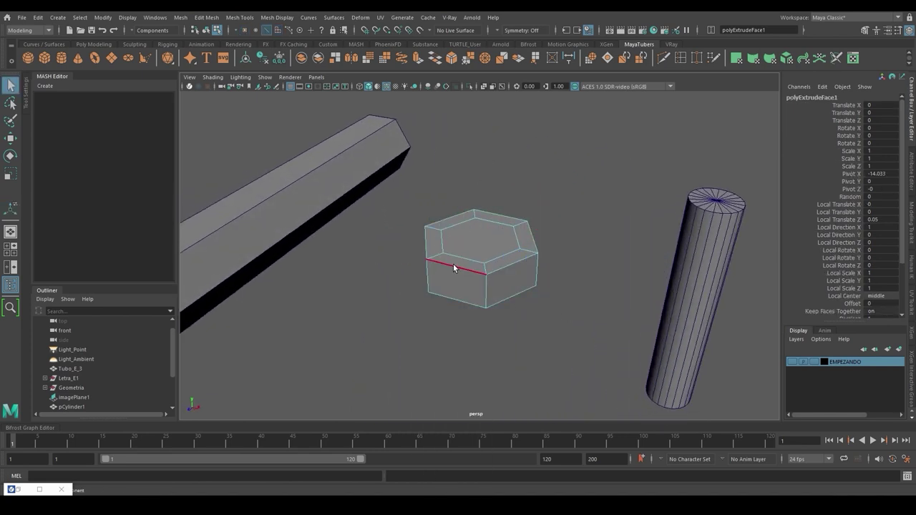
left_click(453, 266)
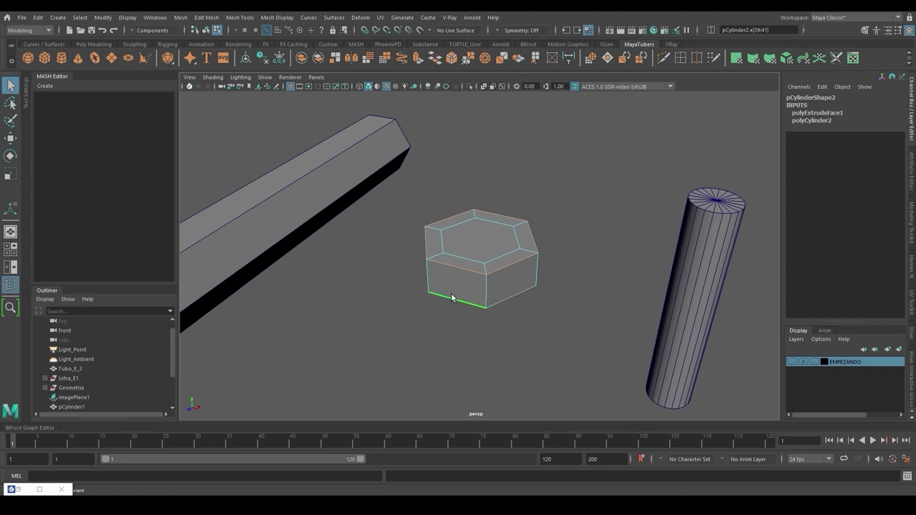
left_click_drag(452, 298, 481, 275, "alt")
right_click_drag(481, 276, 580, 273, "alt")
middle_click_drag(580, 273, 536, 295, "alt")
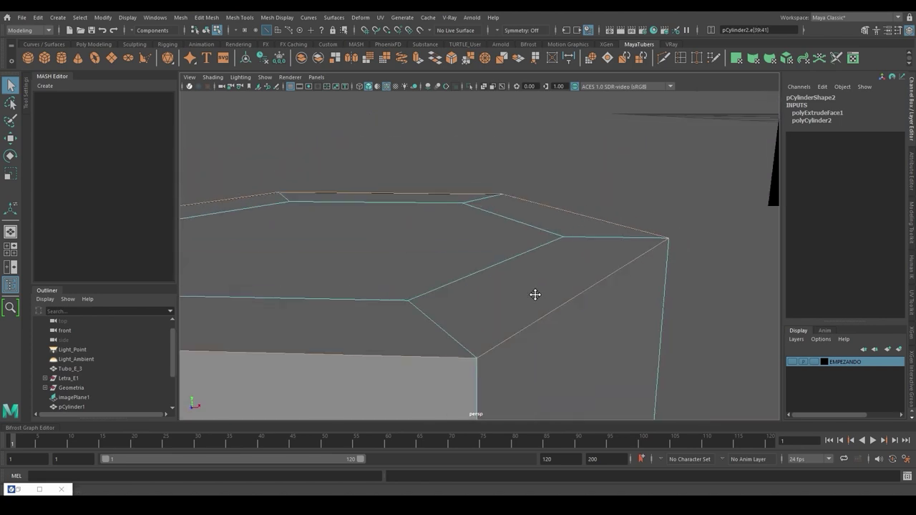
left_click(453, 58)
left_click(618, 244)
type("0.05")
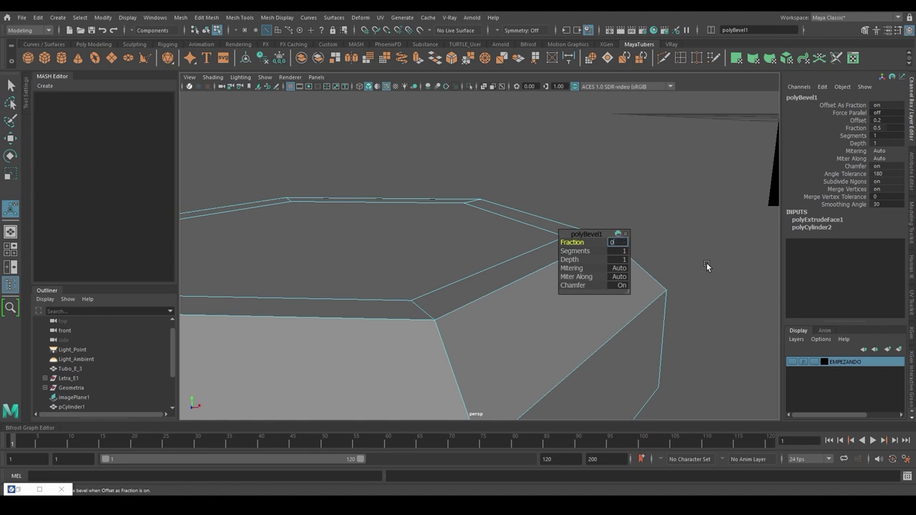
key("Return")
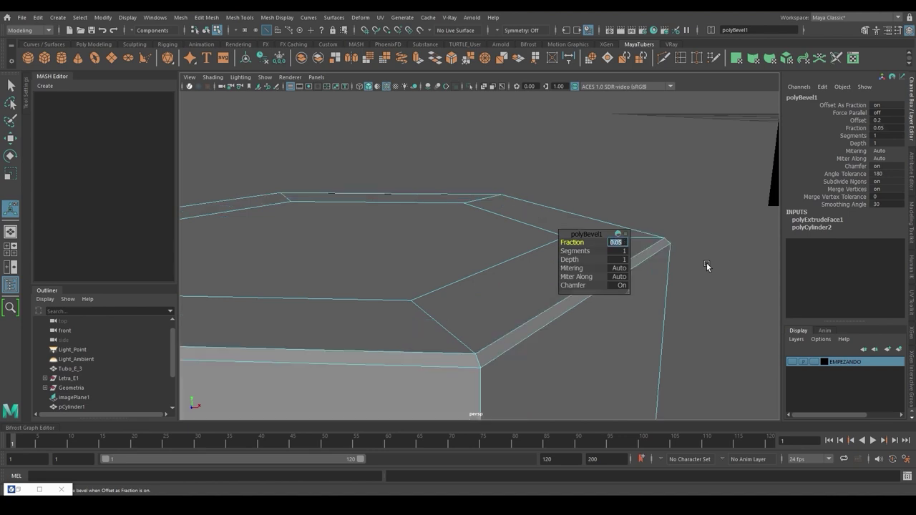
Set the hexagonal piece's bevel to 2 segments and turn Chamfer off.
key("Tab")
type("2")
key("Return")
middle_click_drag(706, 263, 657, 277, "alt")
right_click_drag(657, 277, 703, 248, "alt")
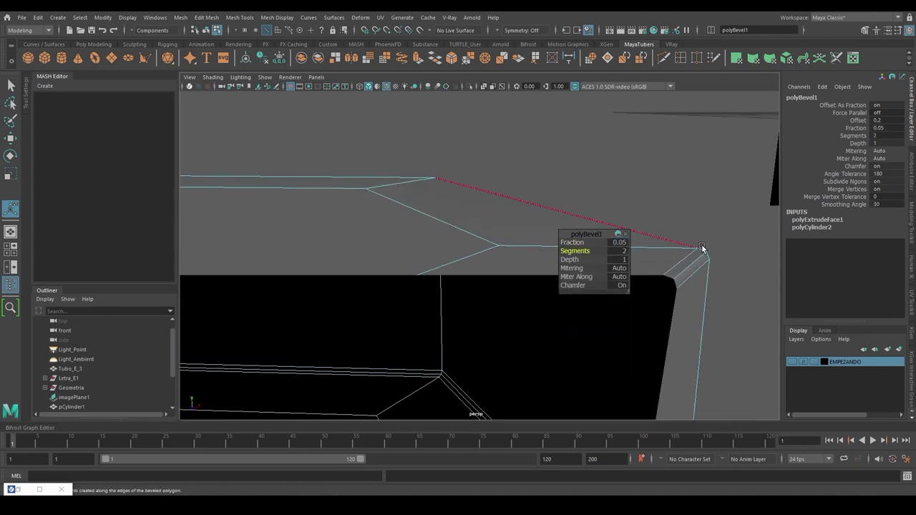
left_click(620, 286)
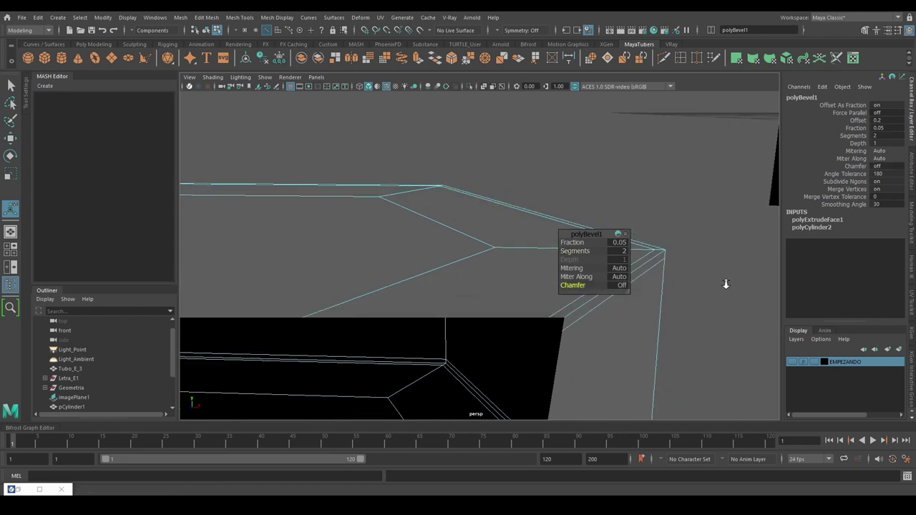
Cut an edge between opposite corners of the inner hexagon on both the top and bottom caps with Multi-Cut.
right_click_drag(725, 284, 647, 300, "alt")
left_click_drag(647, 301, 621, 358, "alt")
middle_click_drag(621, 358, 674, 337, "alt")
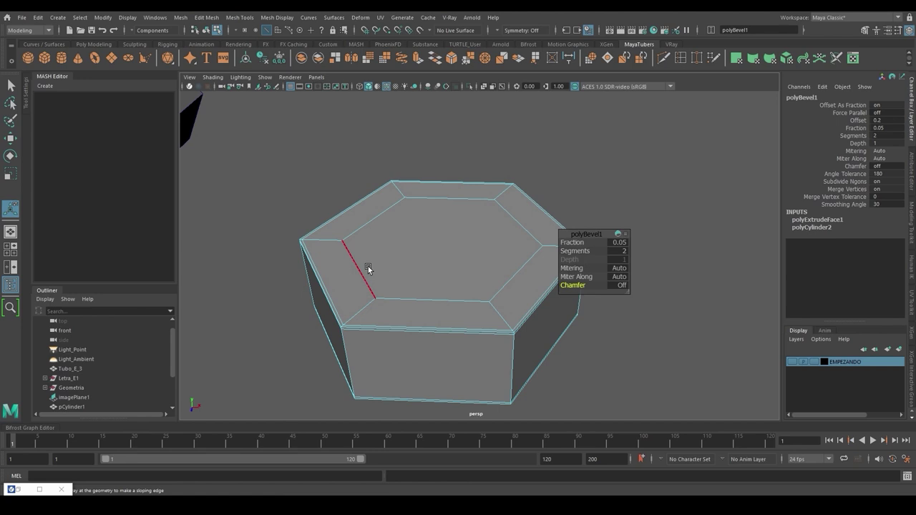
left_click(663, 58)
left_click(343, 241)
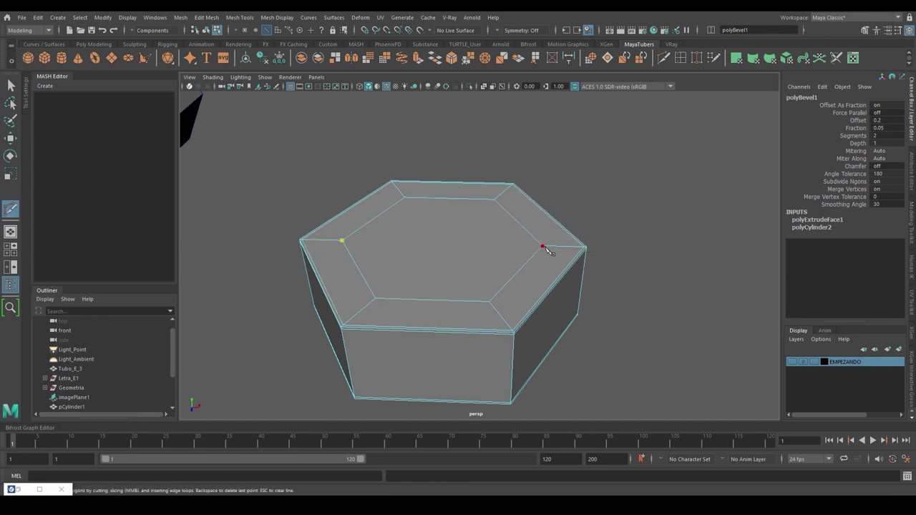
left_click(543, 246)
key("Return")
left_click_drag(543, 246, 501, 129, "alt")
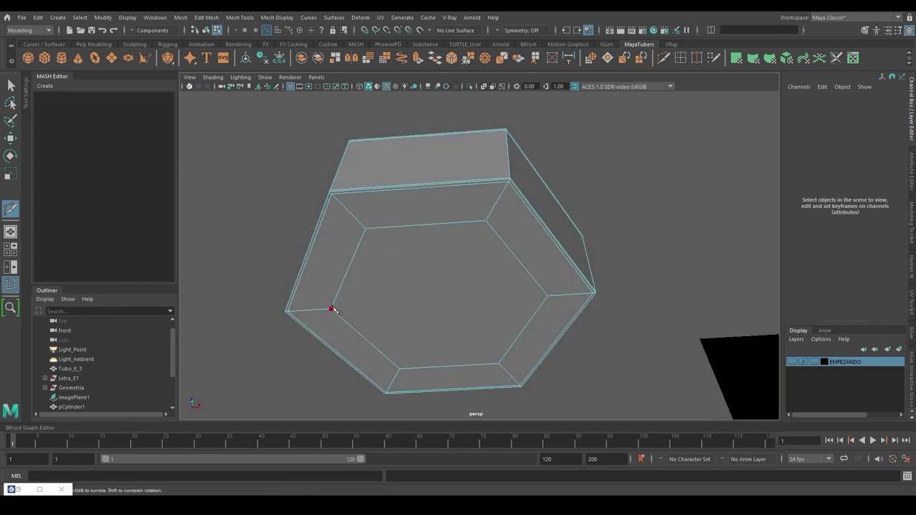
left_click(331, 308)
left_click(549, 297)
key("Return")
Return the short piece to object mode, turn on its smooth mesh preview and delete its construction history.
left_click_drag(536, 179, 507, 293, "alt")
scroll(507, 293, "down", 3)
left_click(207, 30)
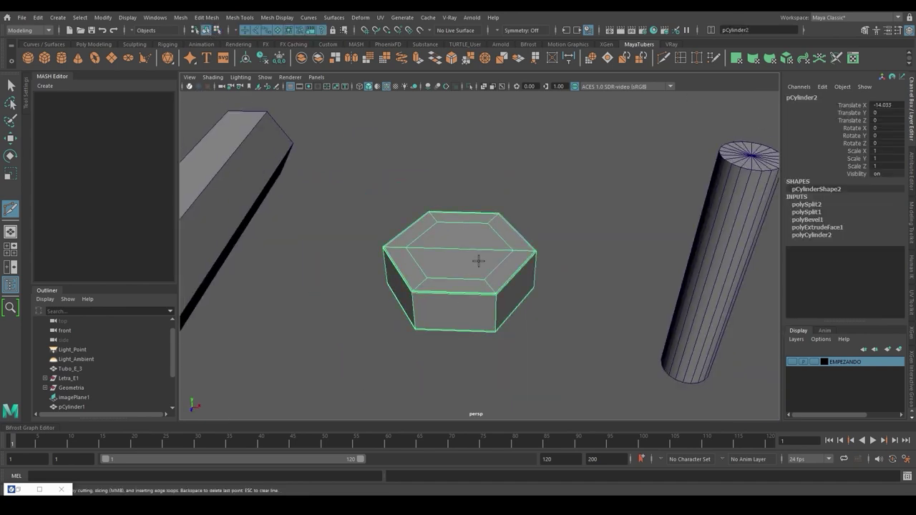
key("3")
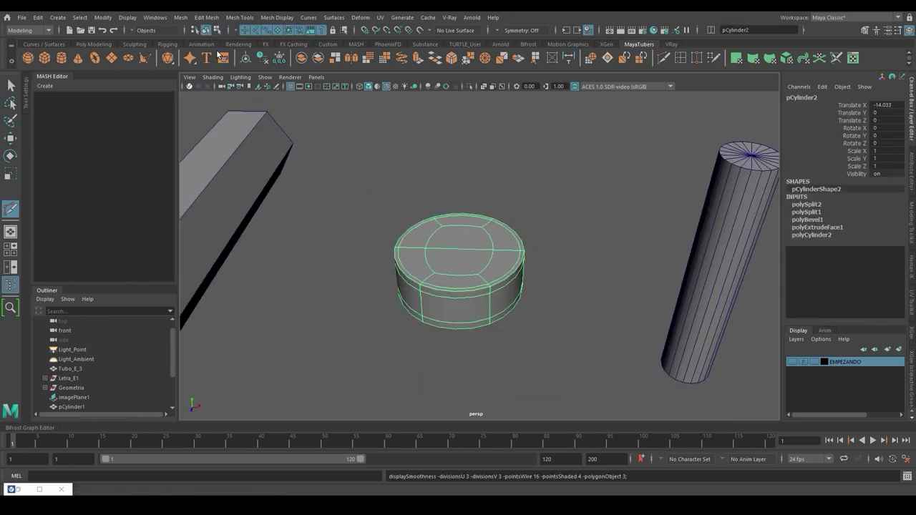
key("alt+shift+d")
key("q")
Move the thin cylinder's pivot along X to the side facing the short piece, using point snapping.
right_click_drag(591, 307, 422, 333, "alt")
middle_click_drag(421, 333, 340, 314, "alt")
left_click(543, 221)
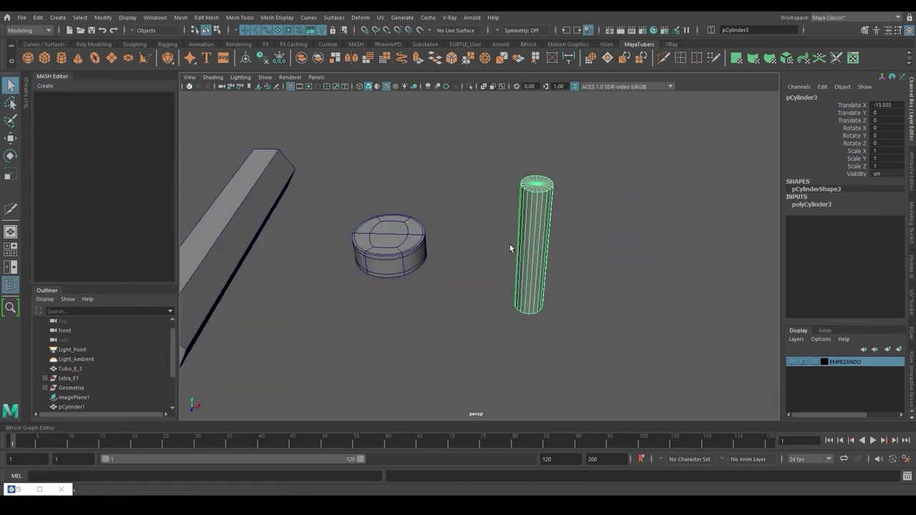
key("w")
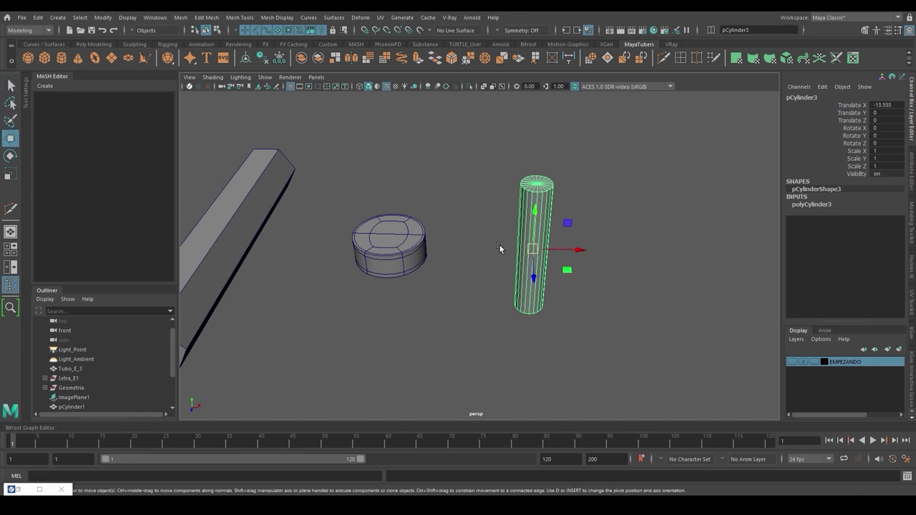
key("d")
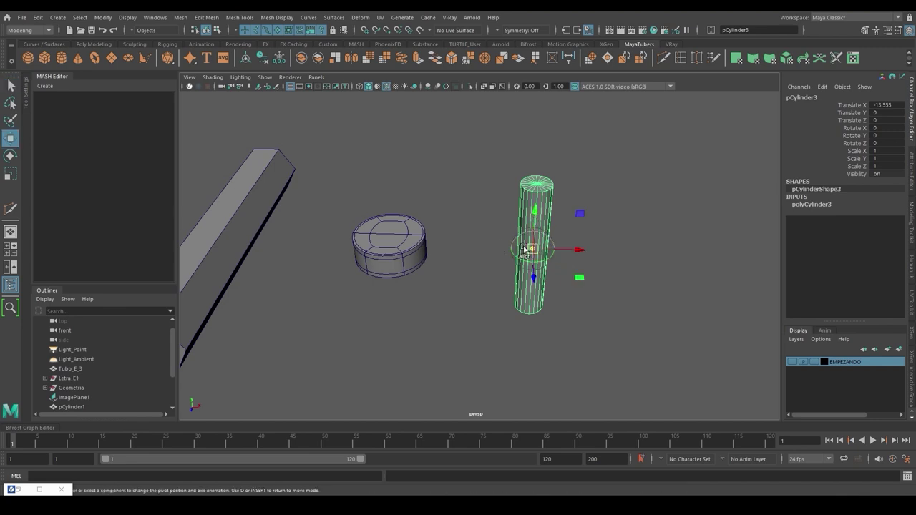
left_click(389, 30)
right_click_drag(472, 193, 652, 270, "alt")
middle_click_drag(652, 270, 585, 343, "alt")
left_click_drag(583, 342, 484, 303)
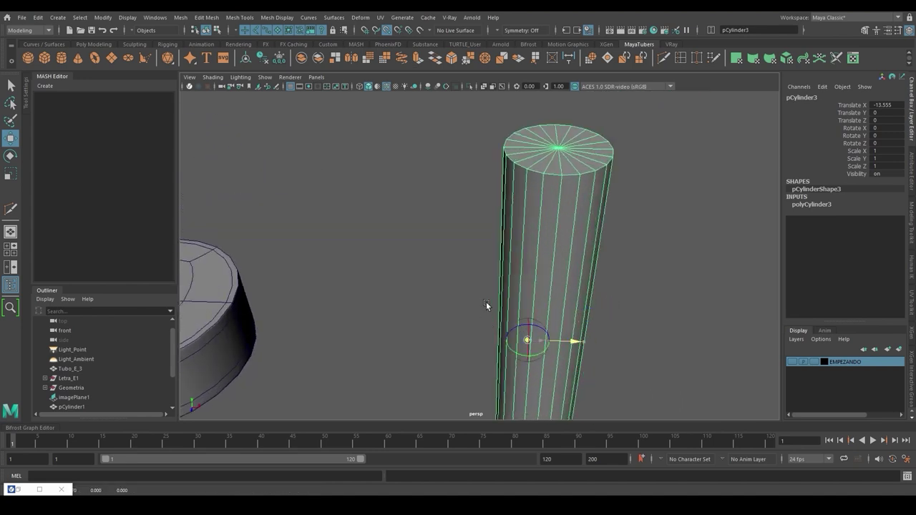
middle_click_drag(486, 301, 504, 147)
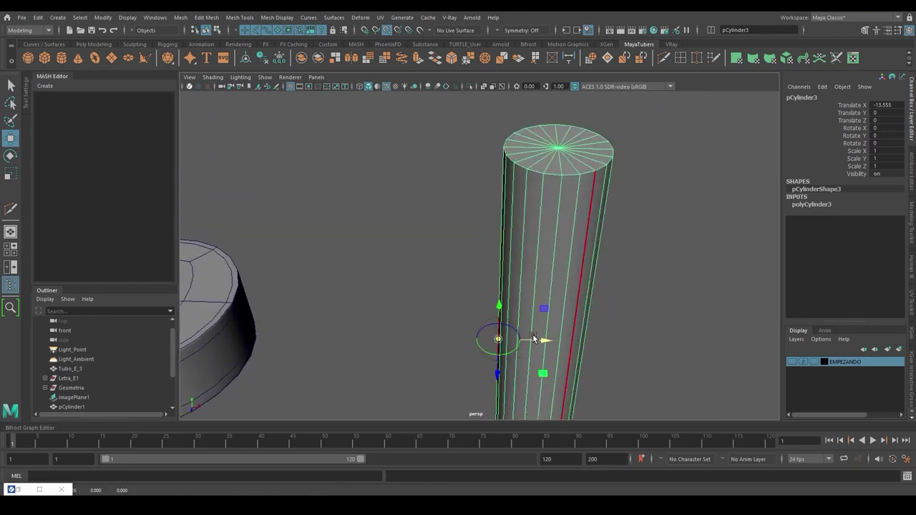
Snap the thin cylinder by its pivot onto the side corner vertex at the near end of the long hexagonal bar.
scroll(593, 327, "down", 3)
scroll(544, 329, "down", 5)
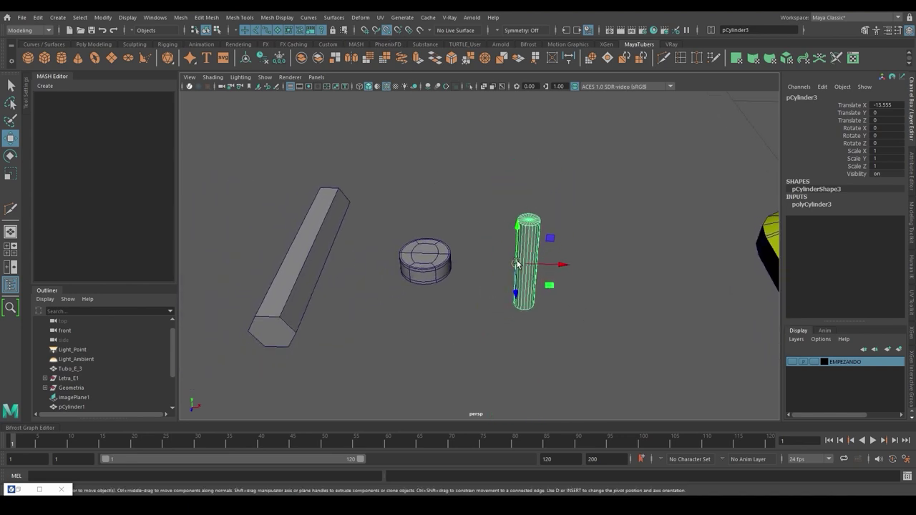
left_click_drag(516, 262, 315, 324)
middle_click_drag(308, 325, 394, 295, "alt")
left_click_drag(395, 296, 558, 282, "alt")
Wedge the long hexagonal bar's near end face around the vertical edge of the thin cylinder touching it.
left_click(444, 265)
right_click(443, 265)
right_click_drag(444, 263, 545, 248)
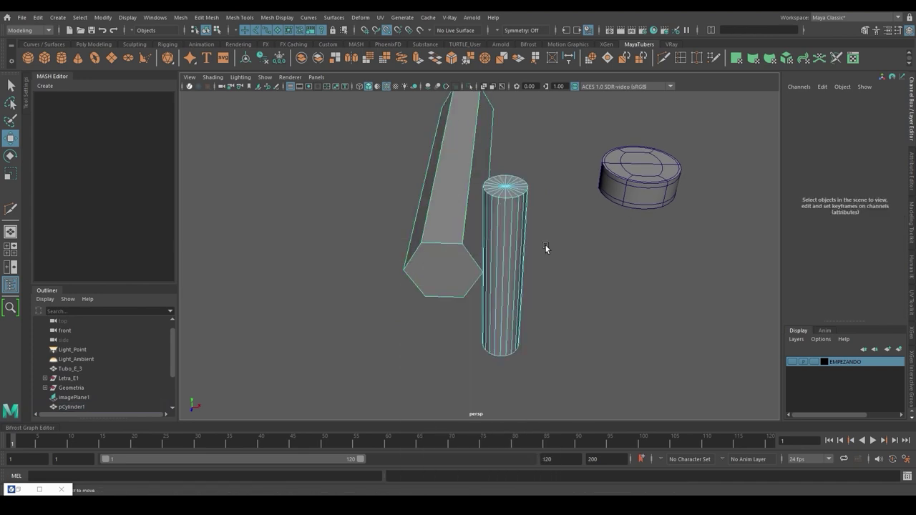
left_click(443, 262)
left_click_drag(444, 262, 471, 252, "alt")
right_click_drag(471, 252, 536, 254, "alt")
left_click_drag(536, 254, 573, 264, "alt")
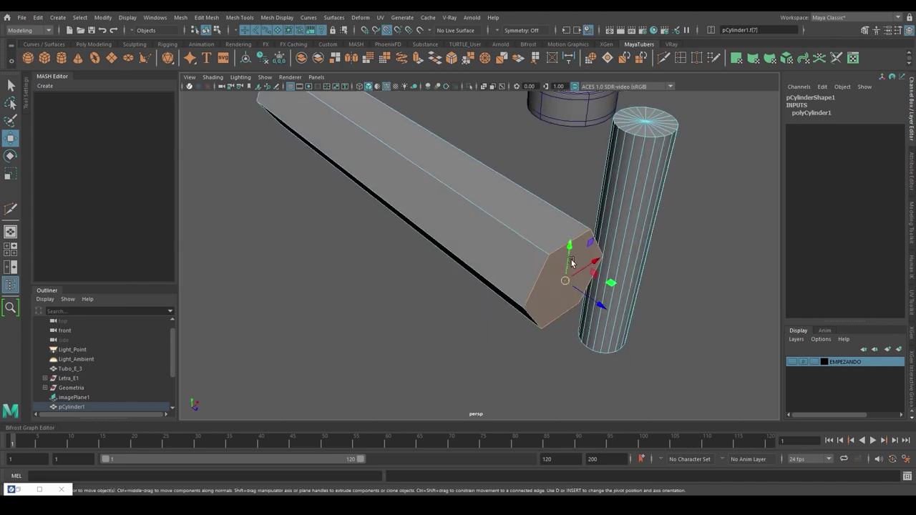
middle_click_drag(572, 264, 518, 305, "alt")
left_click_drag(517, 305, 539, 282, "alt")
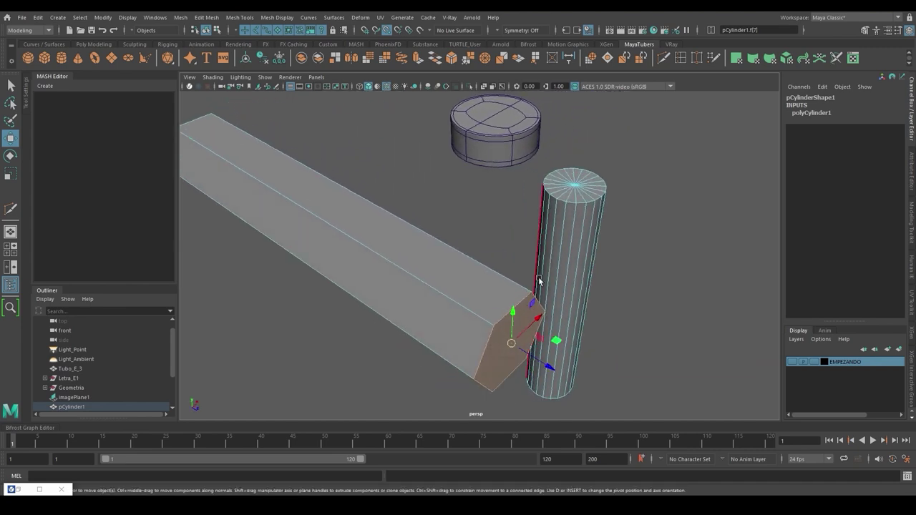
left_click(556, 225)
left_click_drag(573, 249, 532, 327, "alt")
key("ctrl+f")
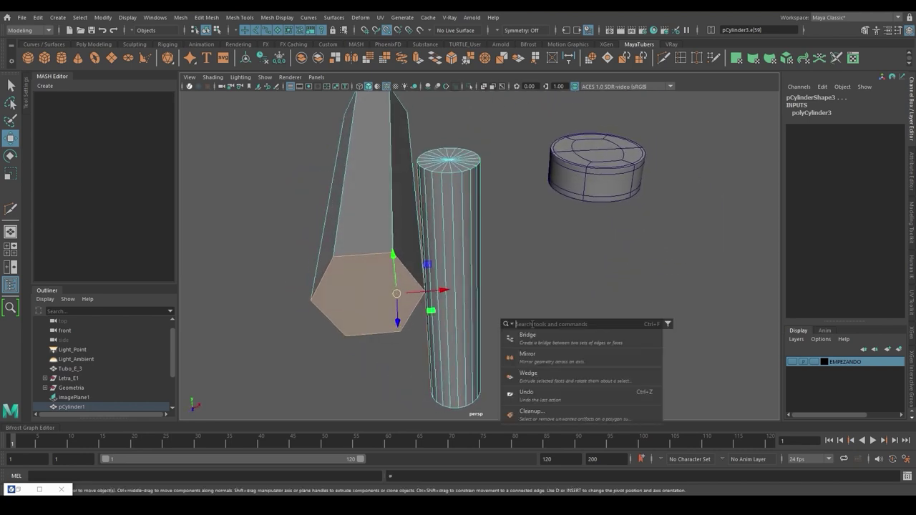
type("wed")
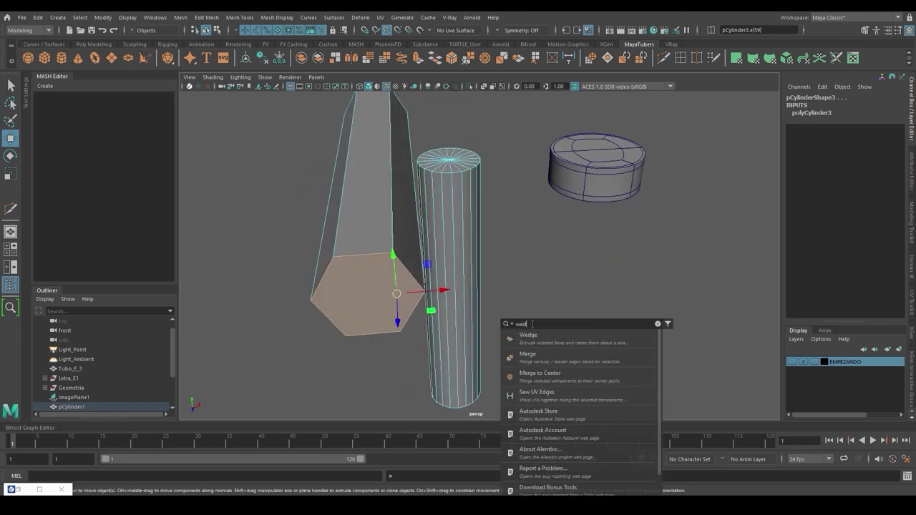
left_click(534, 333)
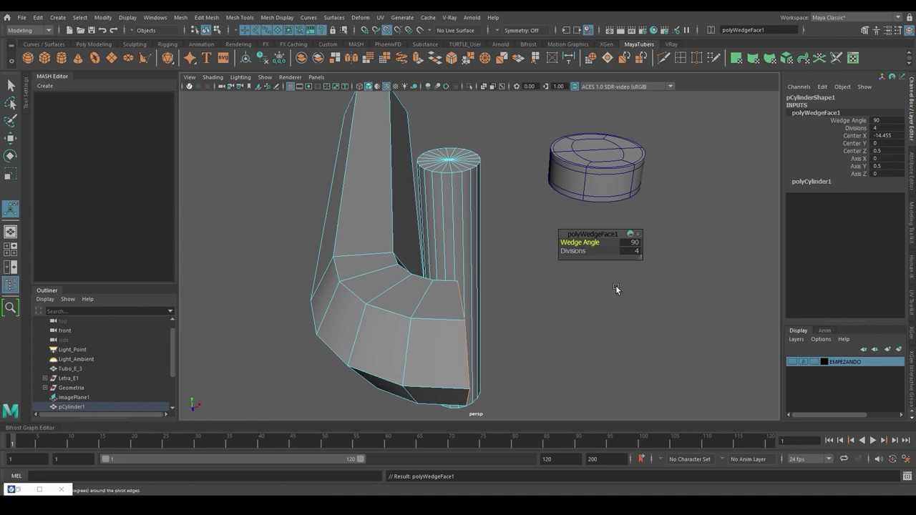
Try a larger wedge angle with more divisions, ending with an angle of 90 and 4 divisions.
left_click_drag(583, 252, 627, 247)
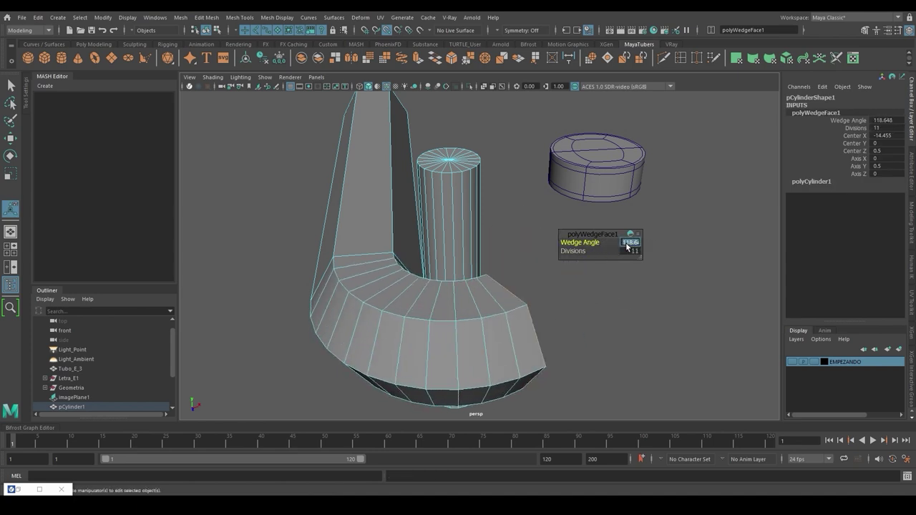
type("90")
key("Tab")
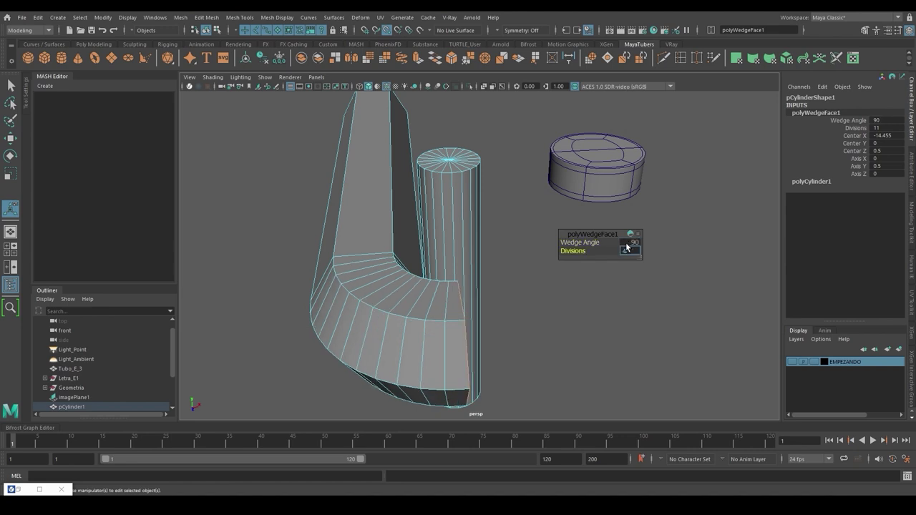
type("4")
key("Return")
left_click_drag(605, 300, 544, 282, "alt")
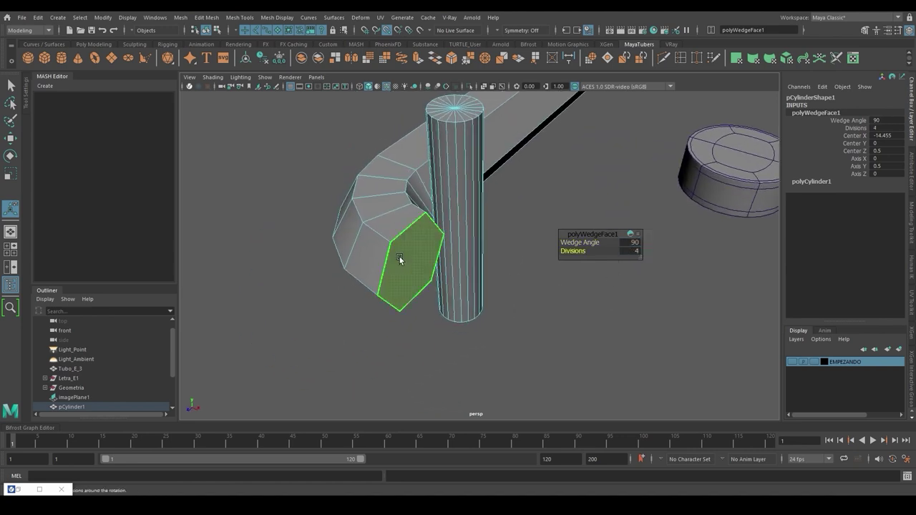
Extrude the bar's end face after the bend outward along X to form a second straight section.
left_click(399, 256)
key("ctrl+e")
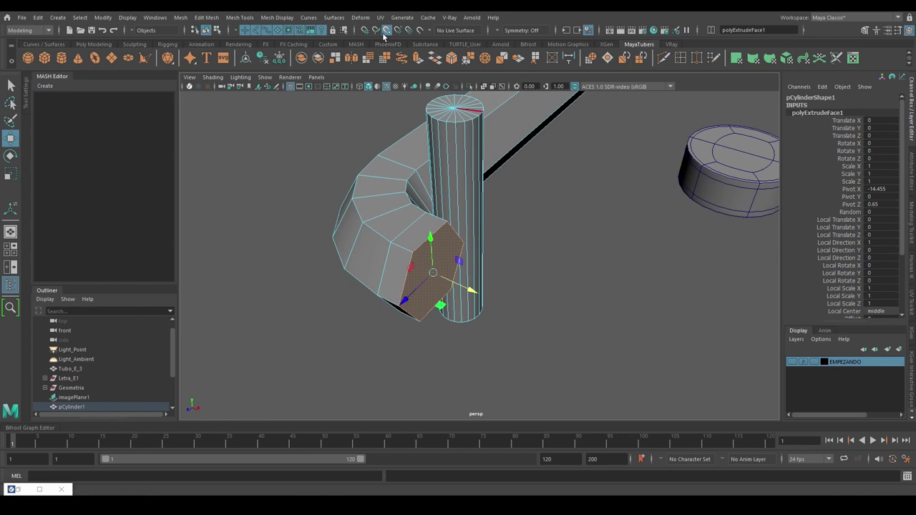
left_click_drag(471, 286, 495, 290)
Duplicate the thin vertical cylinder and point-snap the copy onto a lower corner vertex at the new section's end.
left_click(206, 30)
left_click(470, 148)
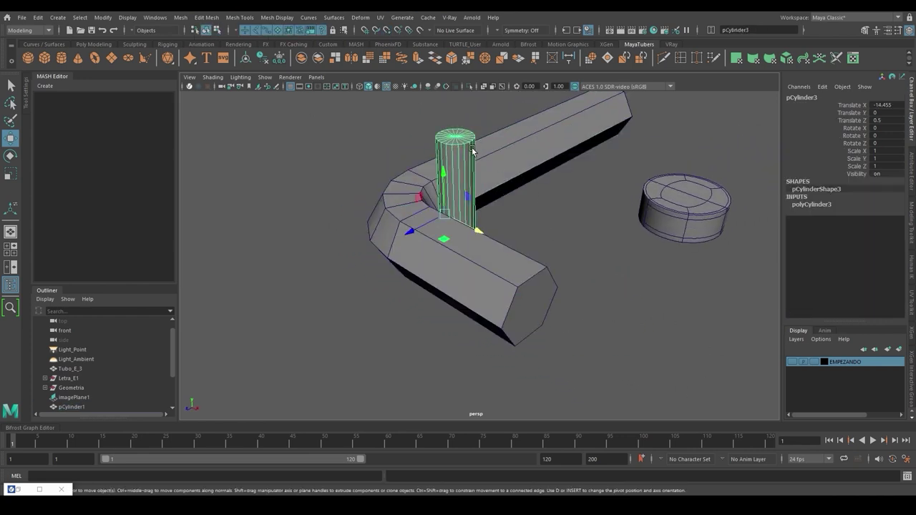
key("ctrl+d")
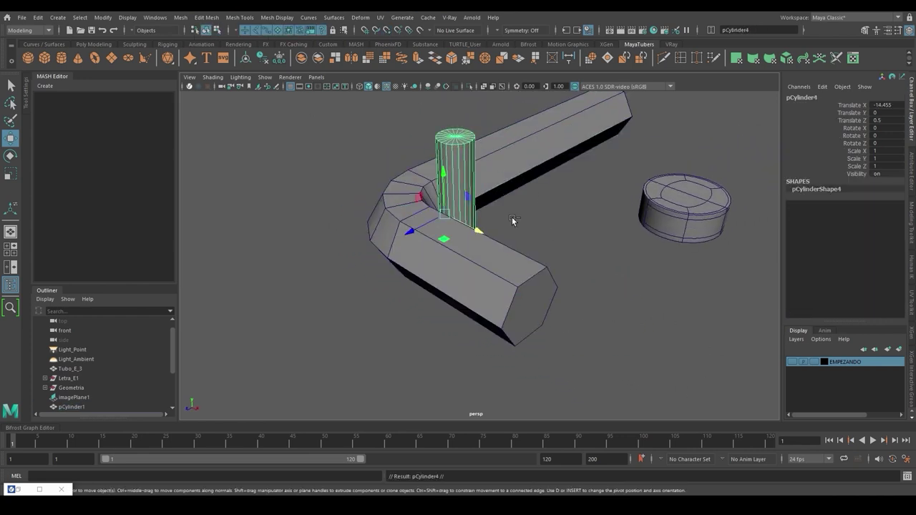
left_click(386, 31)
left_click_drag(455, 216, 553, 328)
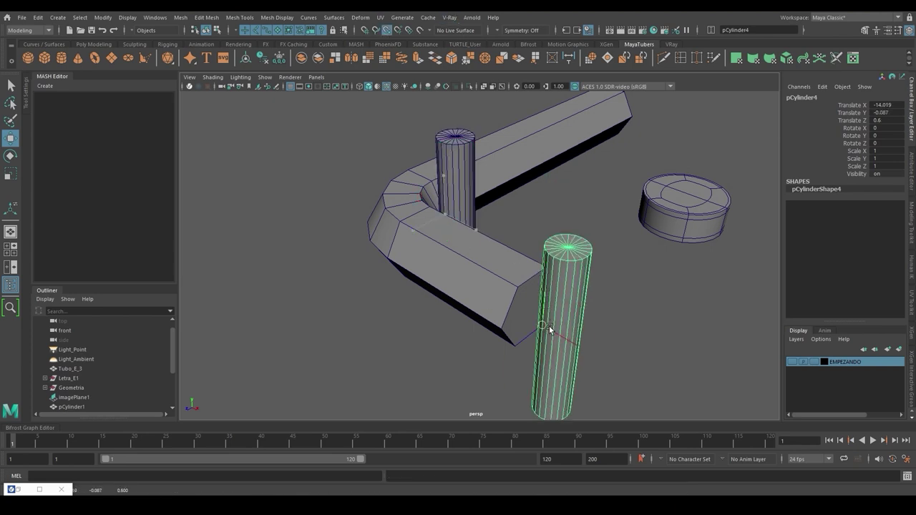
Rotate the duplicated cylinder to lie horizontally across the bar's end, with Rotate X and Rotate Z at -90.
key("e")
left_click_drag(538, 295, 596, 368)
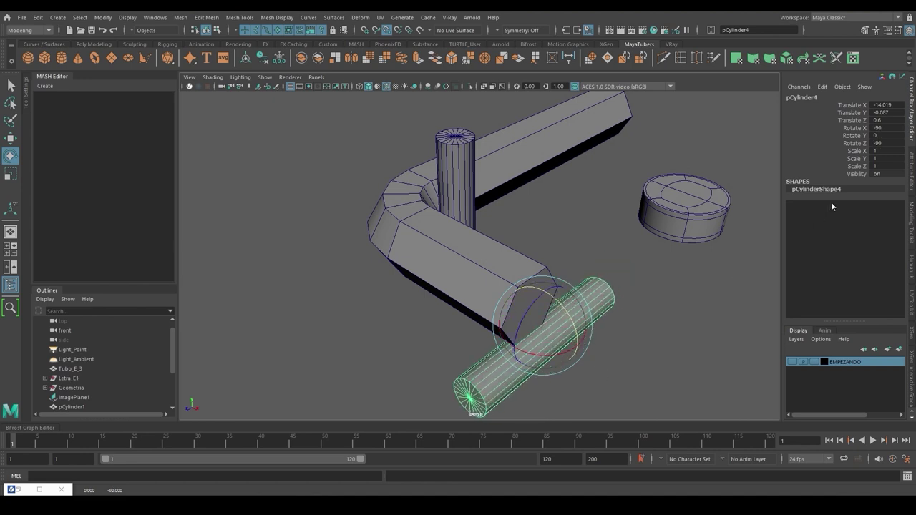
left_click(887, 127)
left_click(890, 144)
Wedge the bar's end face around the edge of the horizontal cylinder to form a second bend pointing down.
left_click_drag(506, 236, 499, 188, "alt")
left_click(500, 197)
right_click_drag(514, 242, 601, 258)
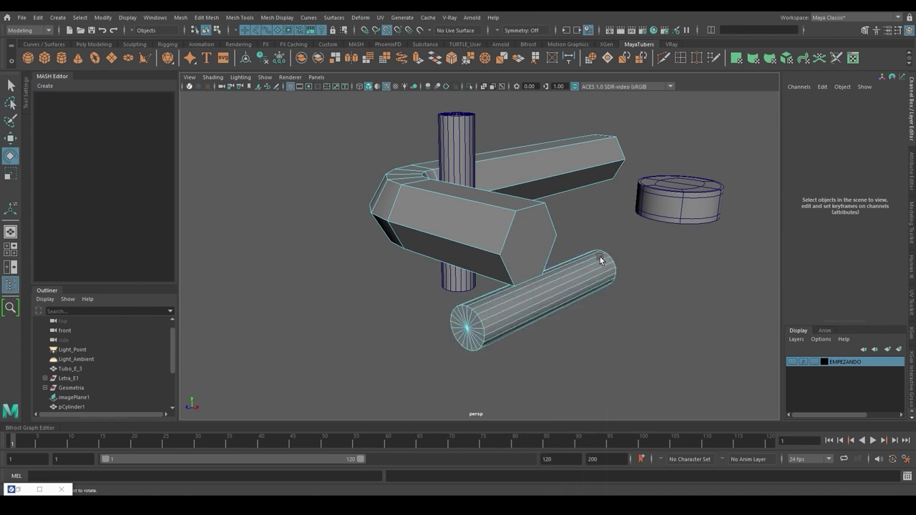
left_click(523, 239)
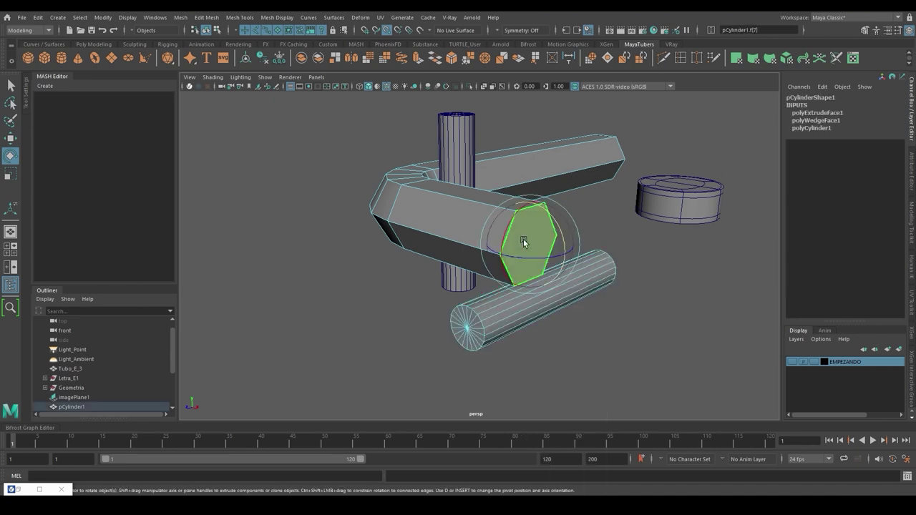
left_click(485, 299)
left_click_drag(486, 298, 551, 285, "alt")
left_click(597, 226, "shift")
key("ctrl+f")
left_click(494, 315)
left_click(531, 190)
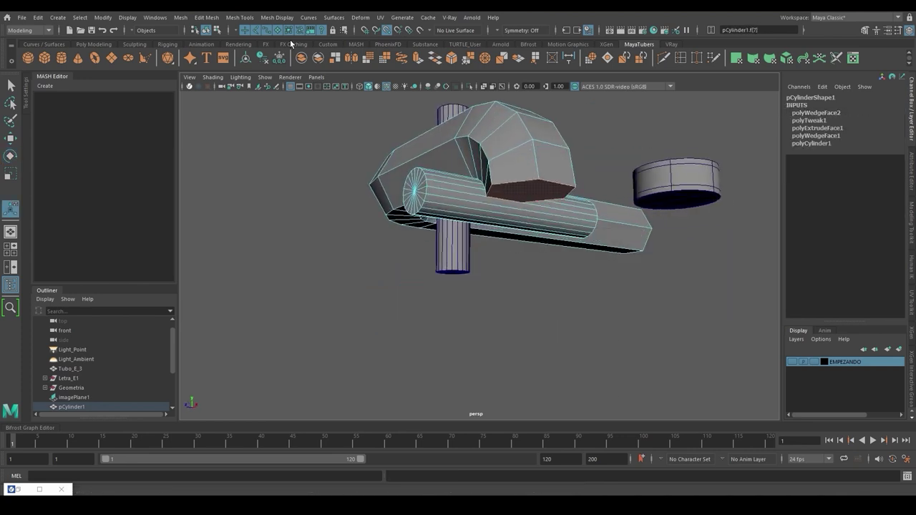
Extrude the downward-facing end face of the bar by about 0.053 in local Z.
left_click(418, 59)
left_click_drag(530, 227, 522, 302)
left_click(206, 30)
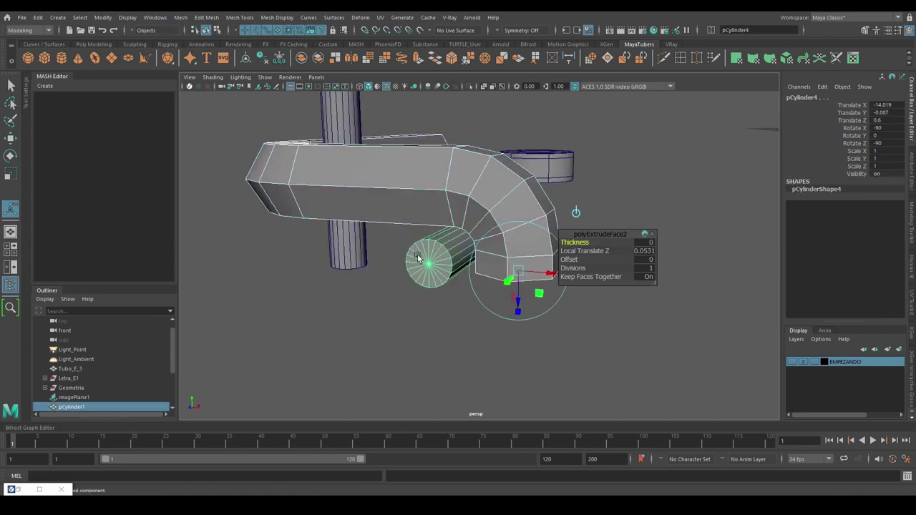
Examine the bent bar in smooth preview from several angles, then restore its unsmoothed display.
left_click(429, 206)
left_click(433, 185)
key("3")
left_click_drag(433, 185, 471, 169, "alt")
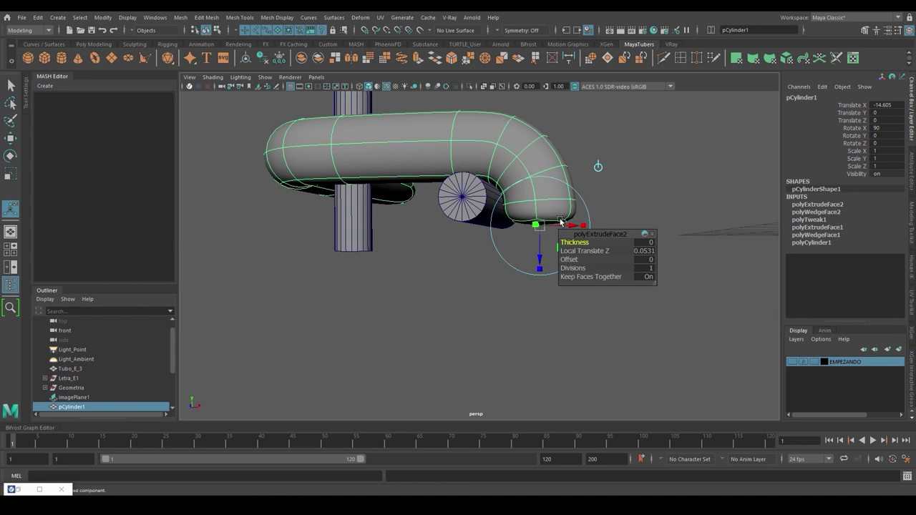
left_click_drag(335, 123, 446, 176, "alt")
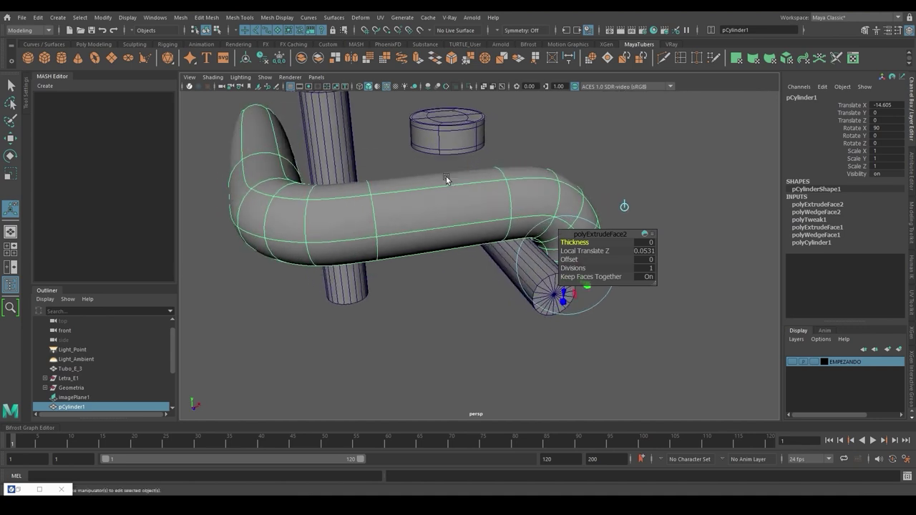
key("1")
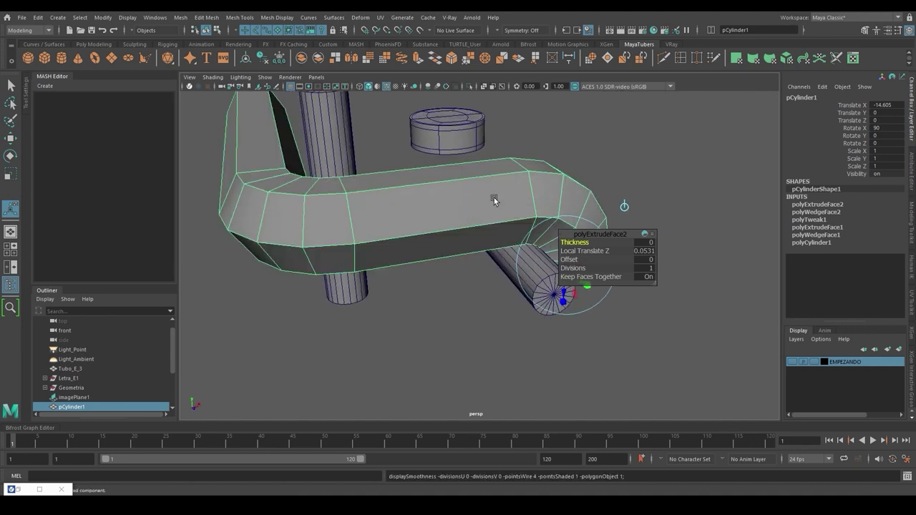
Insert four supporting edge loops around the bar, next to its bends and near its downward end.
left_click(682, 60)
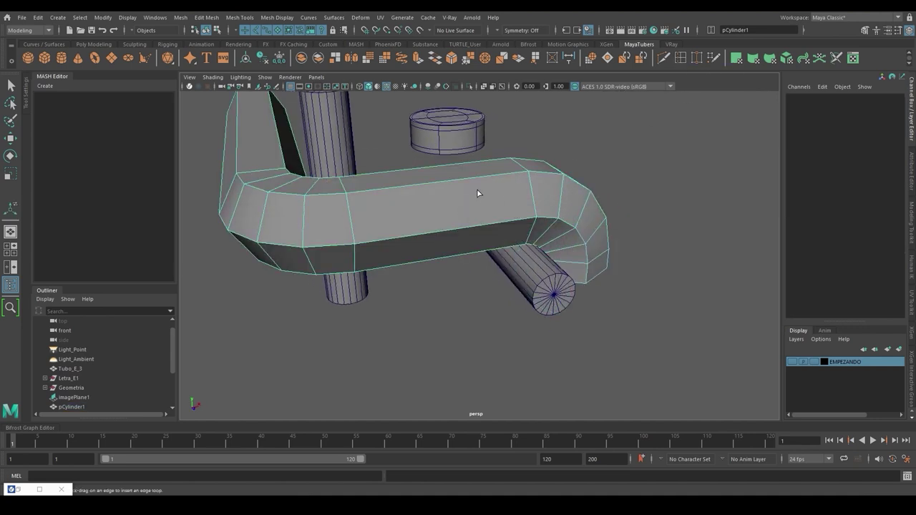
left_click(518, 178)
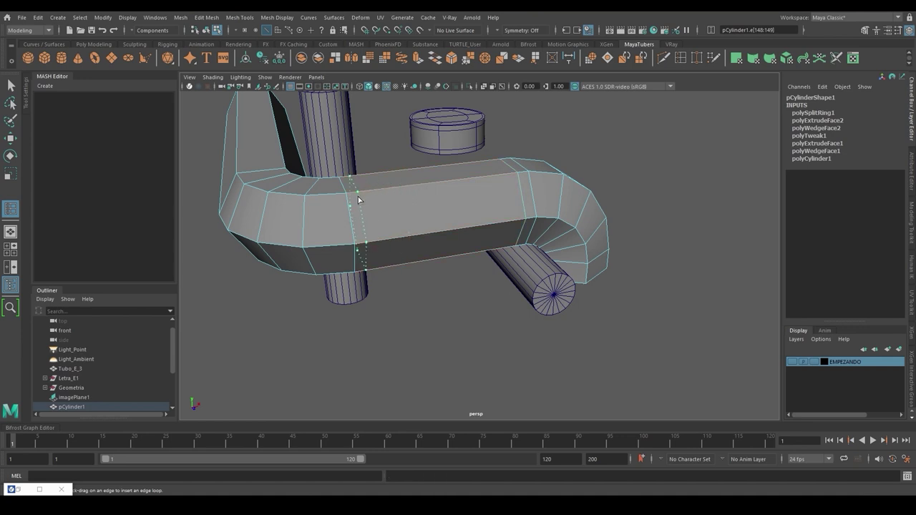
left_click(359, 201)
left_click_drag(272, 198, 473, 200, "alt")
left_click(395, 226)
left_click(479, 172)
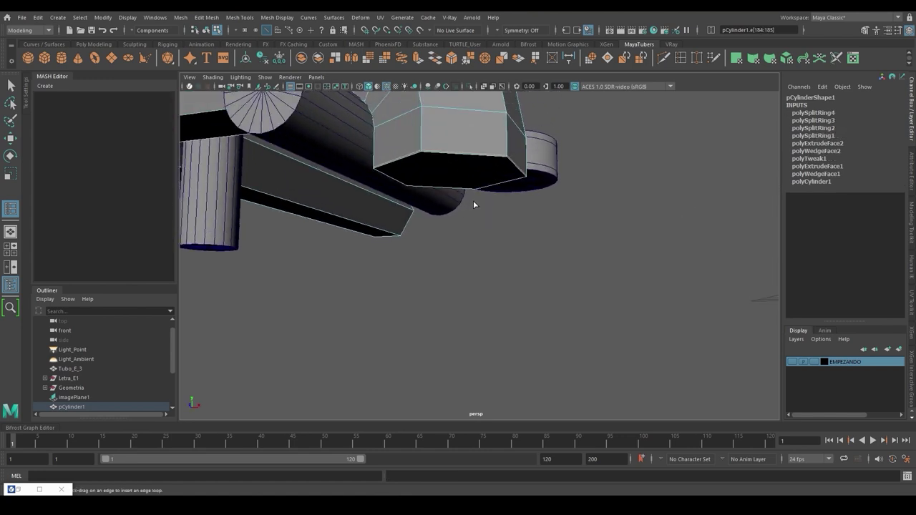
Extrude the bar's downward end face and scale it slightly inward, to about 0.95.
key("q")
right_click_drag(463, 180, 461, 199)
left_click(456, 175)
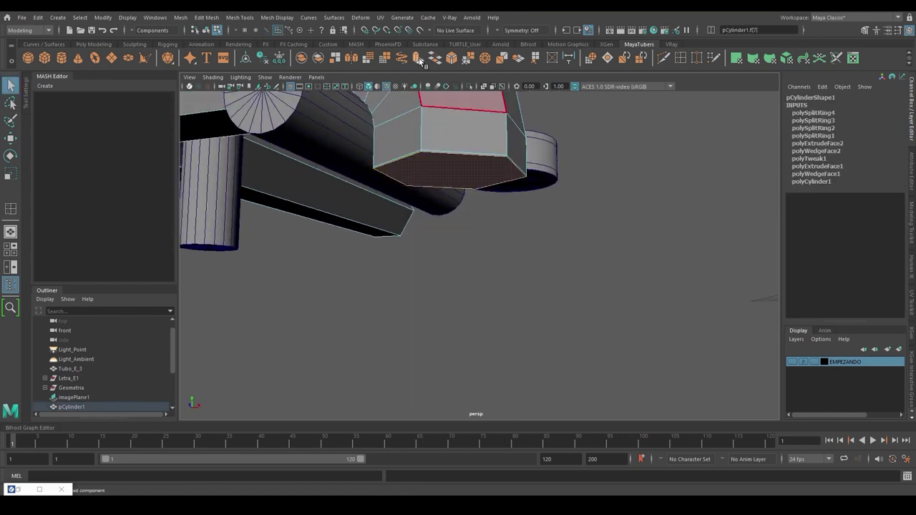
left_click(417, 59)
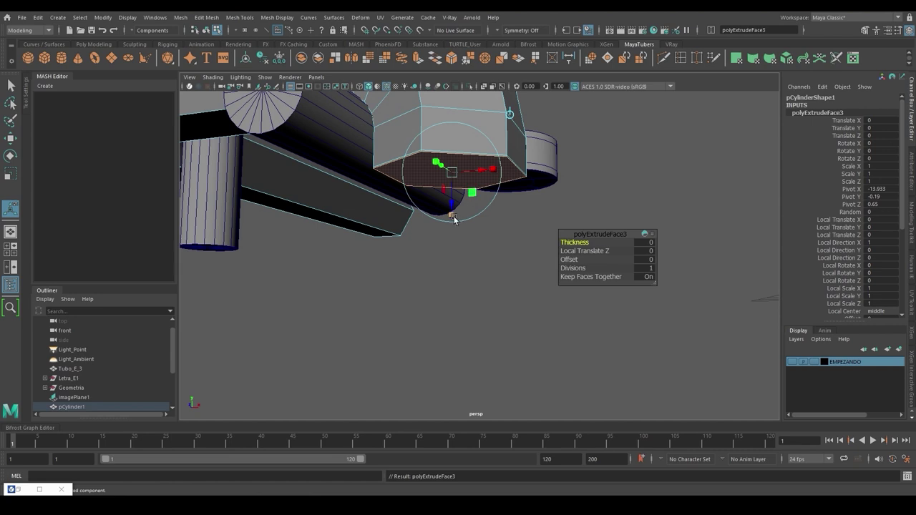
left_click_drag(452, 216, 452, 218)
left_click(452, 173)
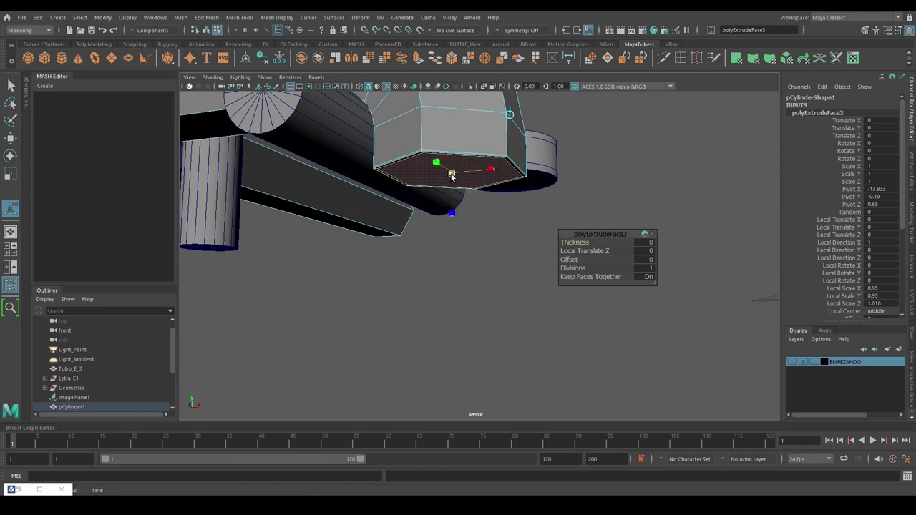
scroll(484, 270, "down", 2)
Check the edge-looped bar in smooth preview around its bends and end, then return to the unsmoothed display.
middle_click_drag(485, 270, 499, 270, "alt")
left_click(206, 30)
left_click_drag(409, 269, 434, 115, "alt")
key("3")
left_click(454, 272)
left_click_drag(447, 251, 365, 214, "alt")
left_click(364, 213)
key("1")
Delete the hexagonal end face of the bar's long straight section and clear the bar's construction history.
left_click_drag(498, 197, 501, 236, "alt")
right_click_drag(546, 232, 542, 259)
left_click(558, 256)
key("w")
mouse_move(560, 259)
left_mouse_down()
mouse_move(537, 246)
mouse_move(477, 241)
mouse_move(510, 243)
mouse_move(516, 255)
mouse_move(578, 258)
left_mouse_up()
key("Delete")
key("F8")
key("F8")
left_click(262, 59)
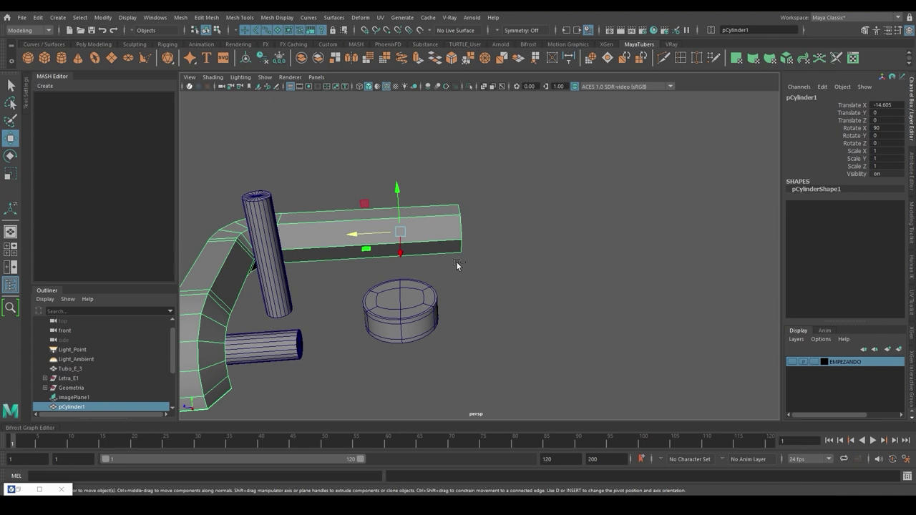
Mirror the bar with Axis Position set to Object and the axis set to Y.
key("ctrl+f")
type("Mirr")
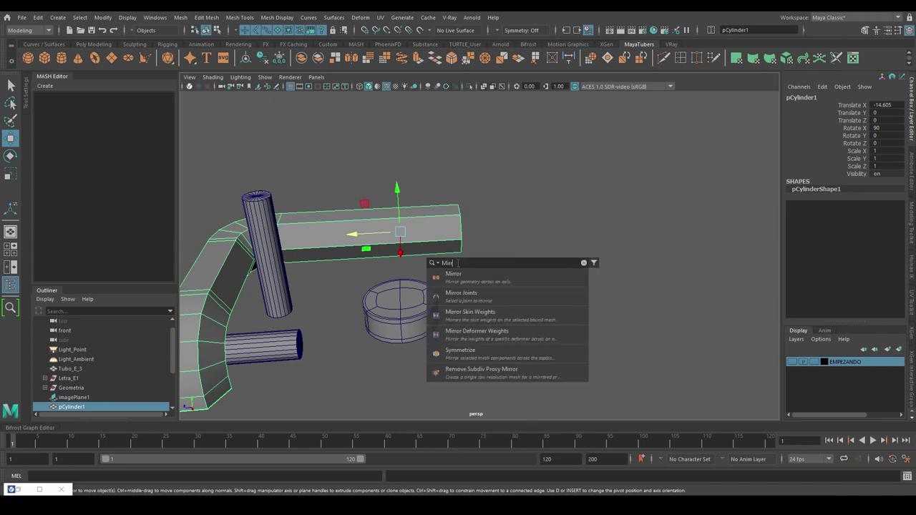
left_click(466, 273)
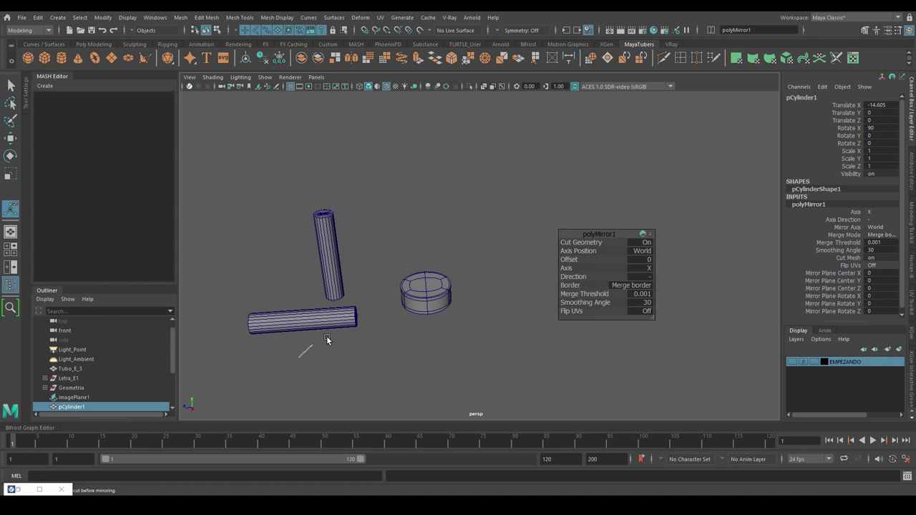
left_click(642, 252)
left_click(657, 262)
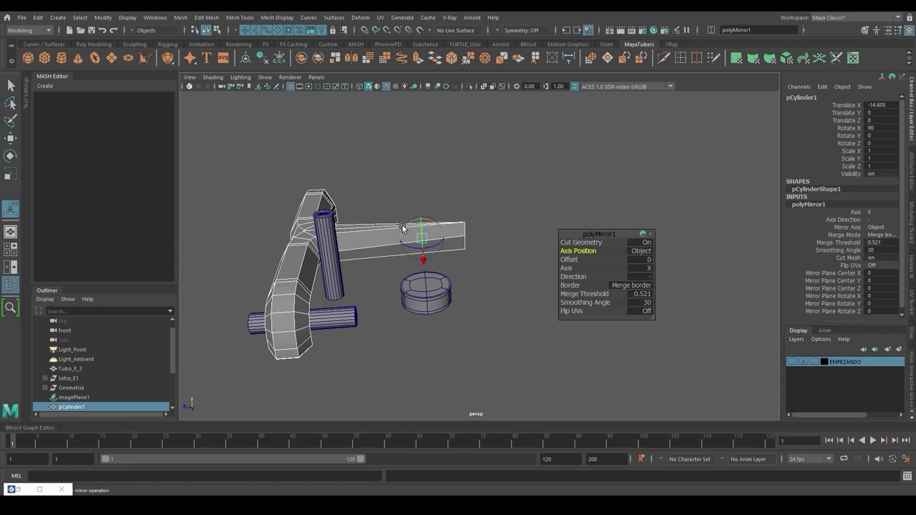
left_click(648, 269)
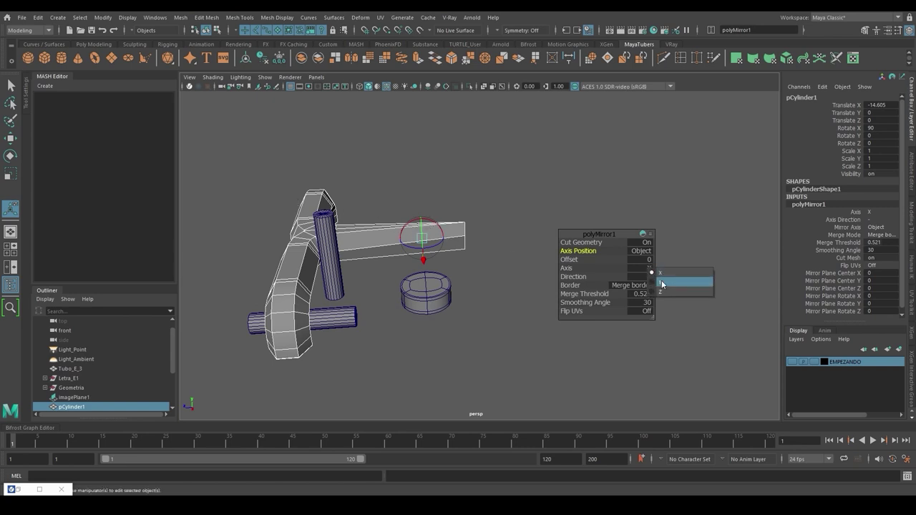
left_click(661, 279)
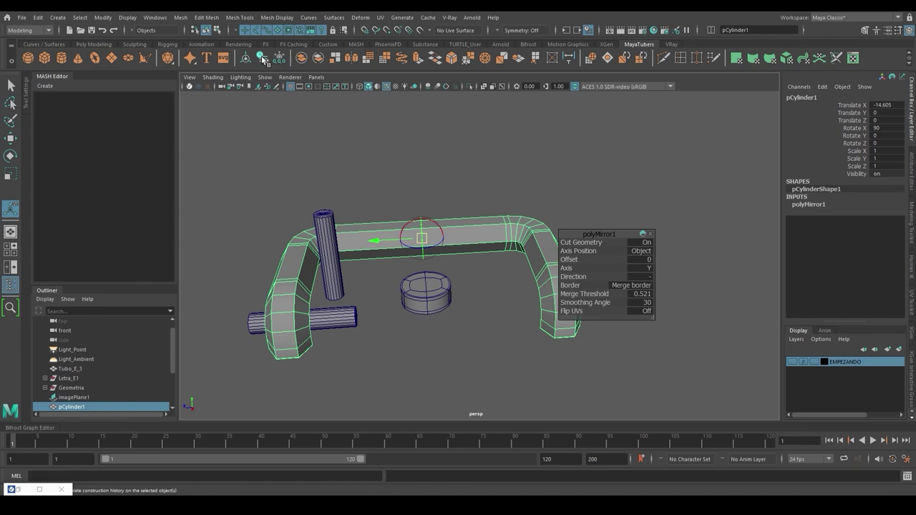
Delete the edge loop at the middle seam of the mirrored bar.
mouse_move(448, 250)
left_mouse_down("alt")
mouse_move(415, 252)
mouse_move(507, 241)
mouse_move(450, 235)
left_mouse_up("alt")
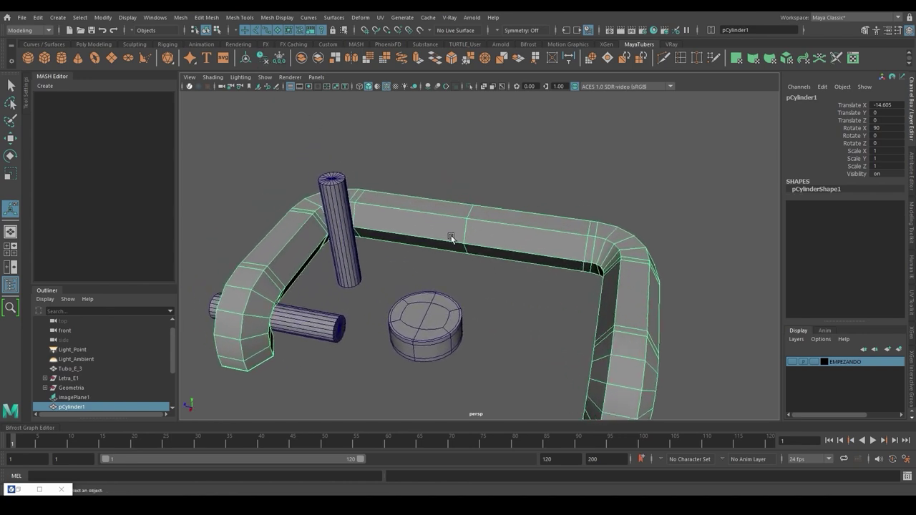
right_click_drag(458, 235, 466, 208)
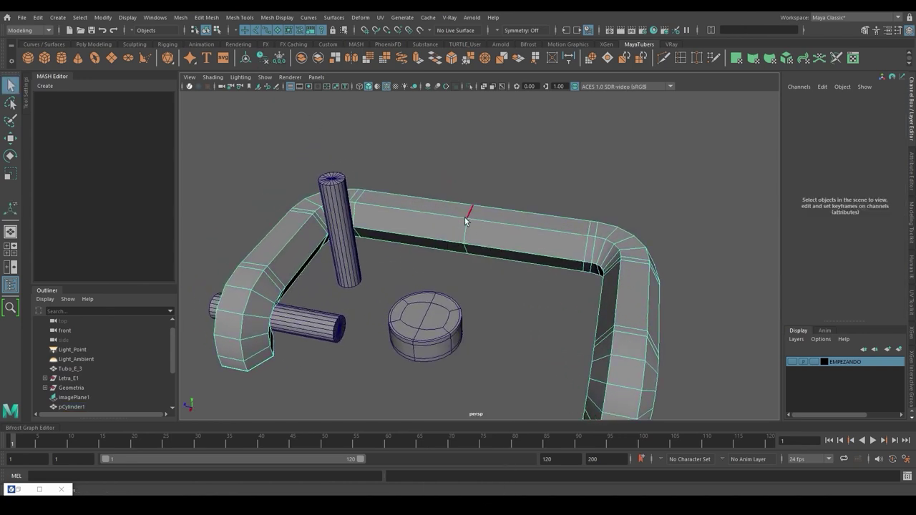
double_click(466, 229)
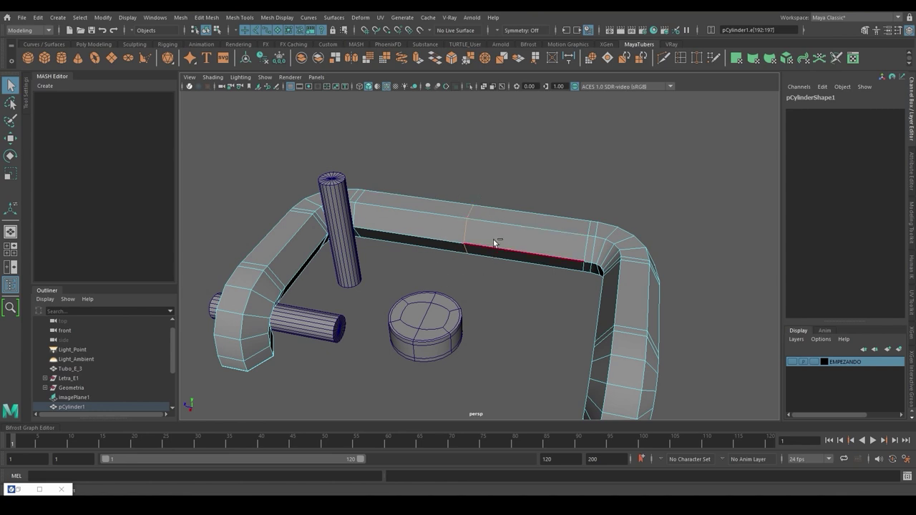
key("Delete")
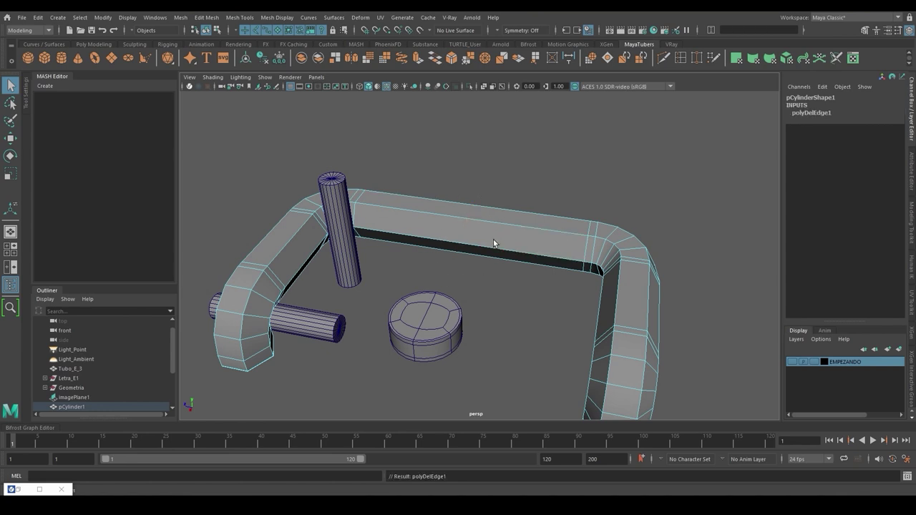
Turn on the display of face centers for the mirrored bar.
left_click_drag(493, 239, 457, 229, "alt")
left_click(456, 229)
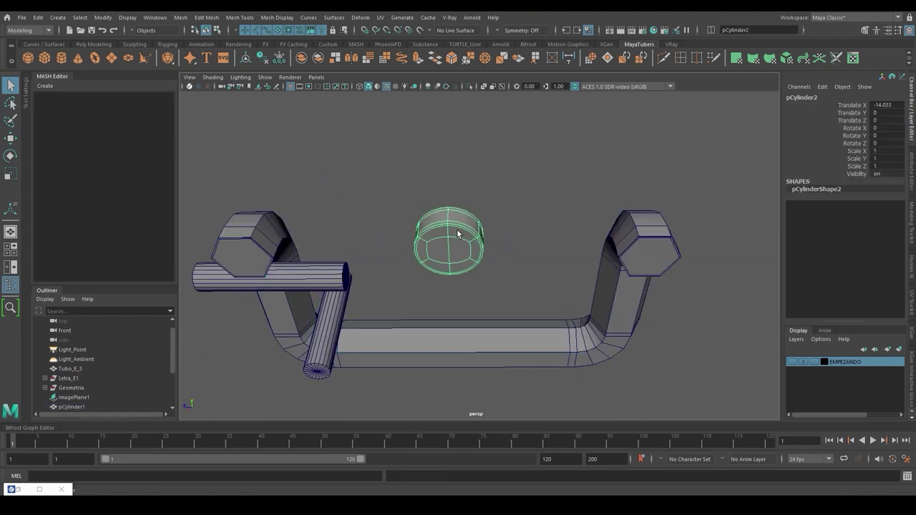
key("w")
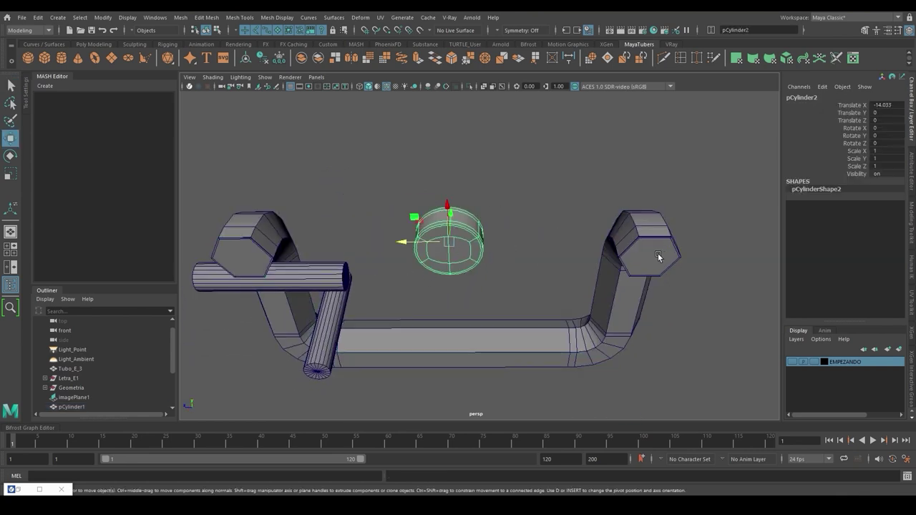
left_click_drag(584, 272, 589, 264, "alt")
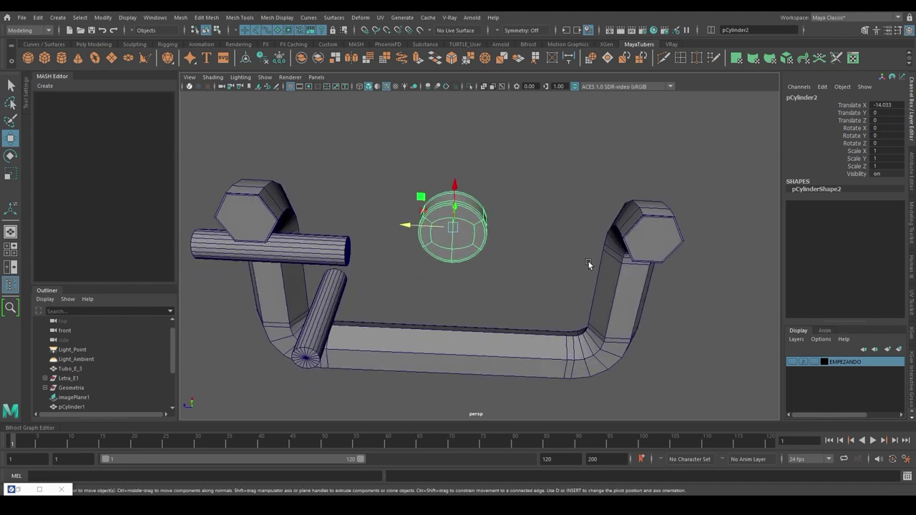
left_click(652, 241)
right_click(652, 240, "shift")
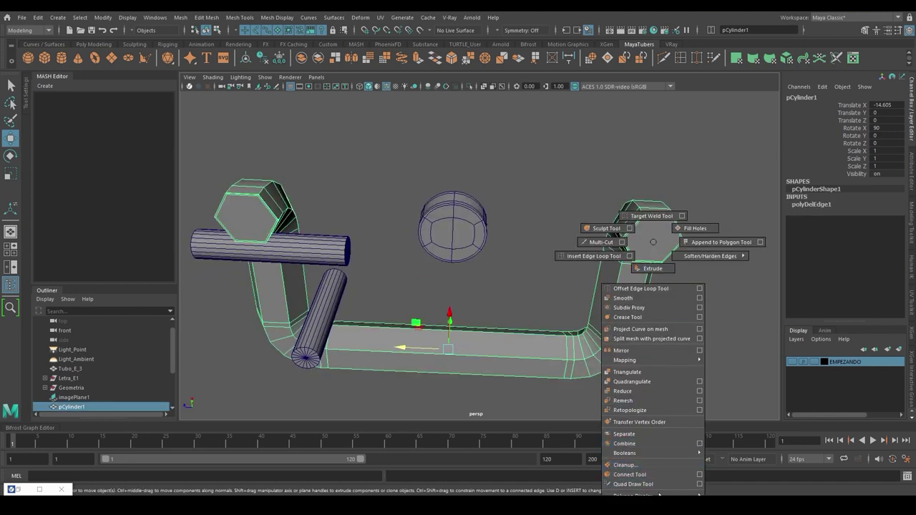
left_click(763, 475)
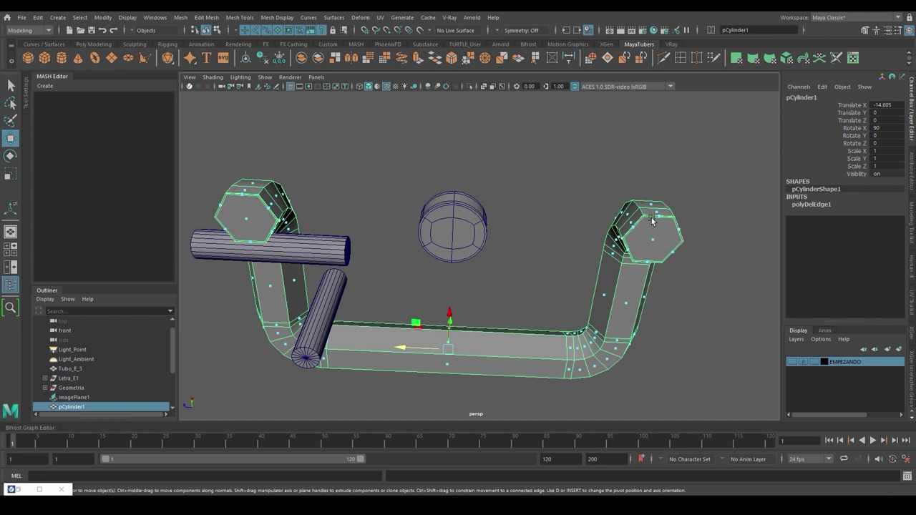
left_click_drag(662, 262, 560, 260, "alt")
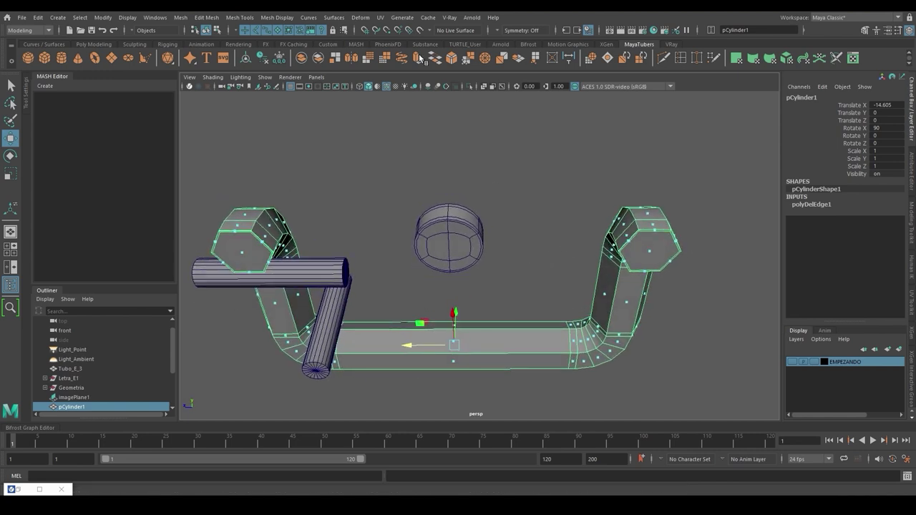
Snap the rounded cap onto the center of one bar end face and a duplicate onto the other.
left_click(387, 30)
left_click(449, 239)
mouse_move(449, 238)
left_mouse_down()
mouse_move(656, 252)
mouse_move(242, 252)
left_mouse_up()
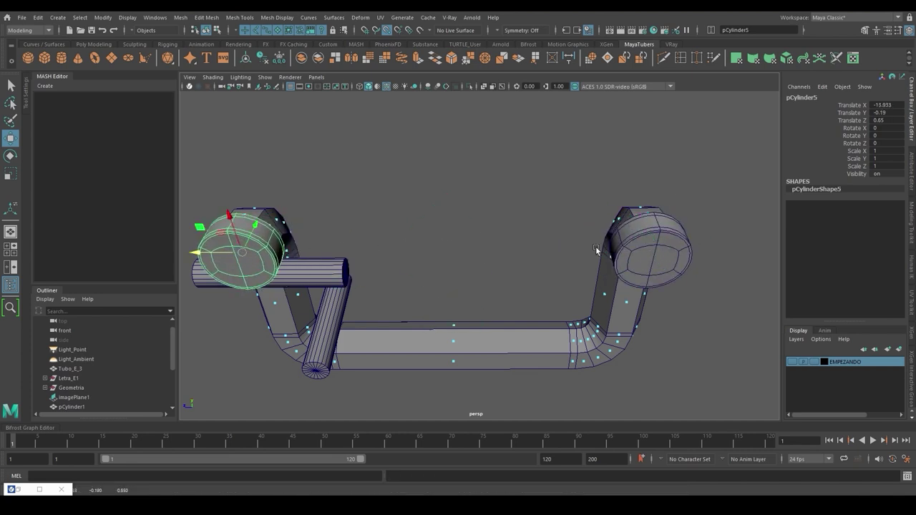
Turn on smooth preview for the bent bar and group it with both rounded end caps.
left_click_drag(595, 246, 510, 294, "alt")
left_click(541, 279)
right_click_drag(541, 279, 620, 475, "shift")
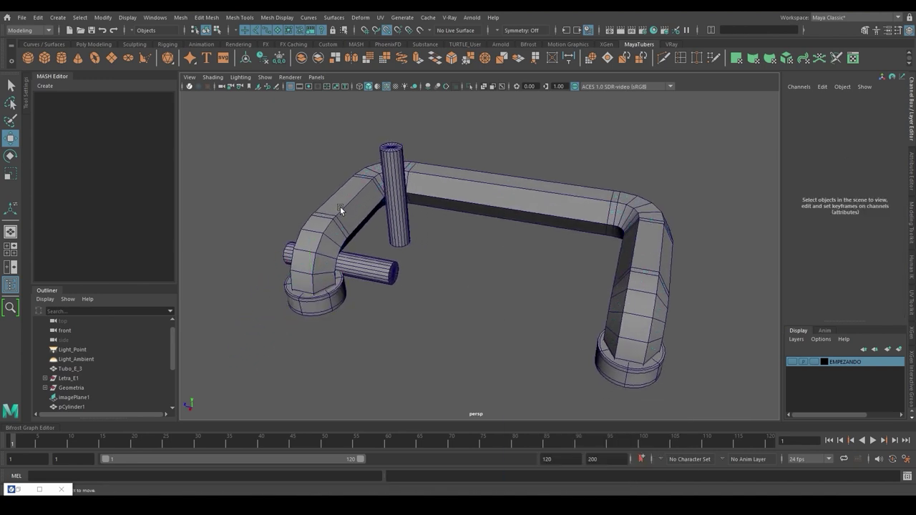
left_click(340, 206)
key("3")
left_click(602, 356)
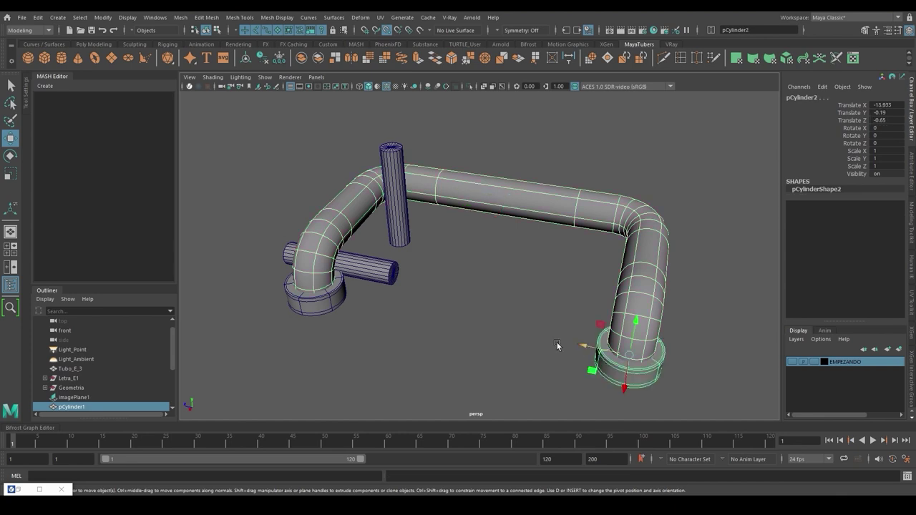
left_click(325, 296)
key("ctrl+g")
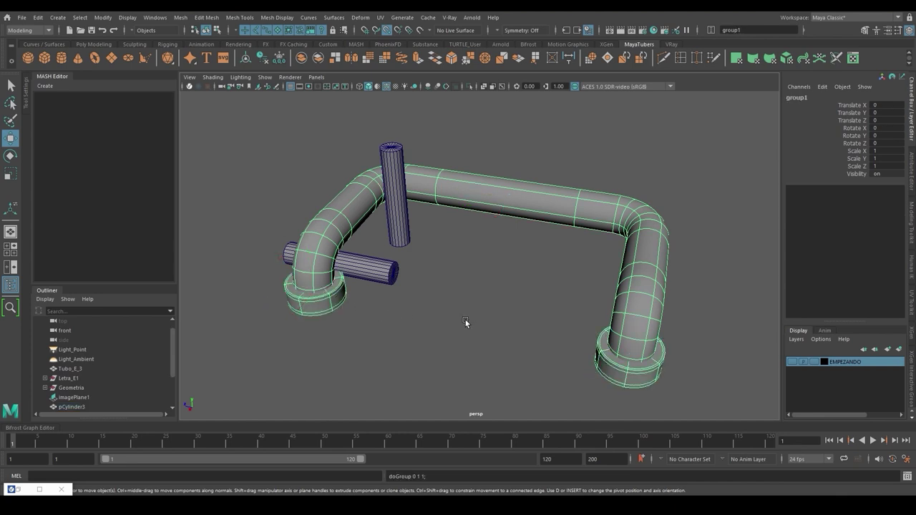
Center the pivot of the pipe group and assign the yellow material to it.
left_click(246, 59)
left_click_drag(387, 179, 502, 188, "alt")
right_click_drag(503, 189, 576, 446)
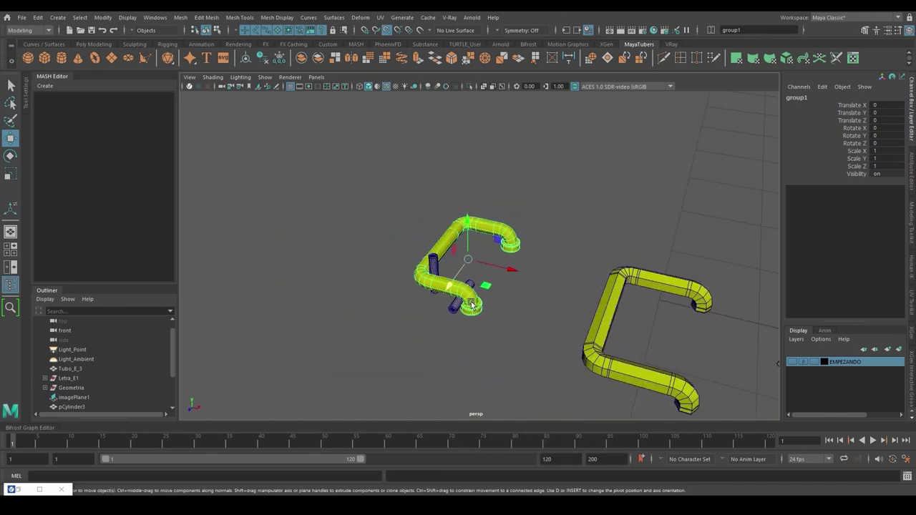
Rotate the yellow pipe group 90 degrees about X so it stands upright.
key("e")
left_click_drag(472, 305, 455, 302)
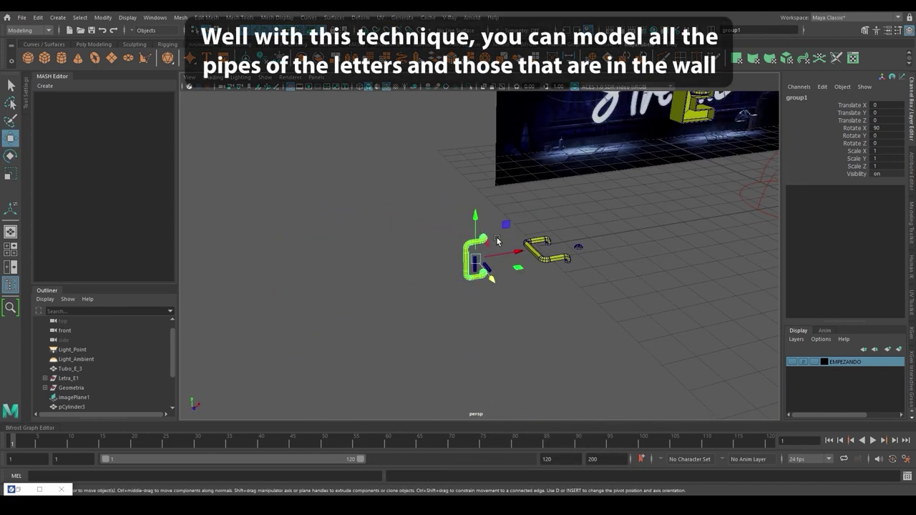
key("f")
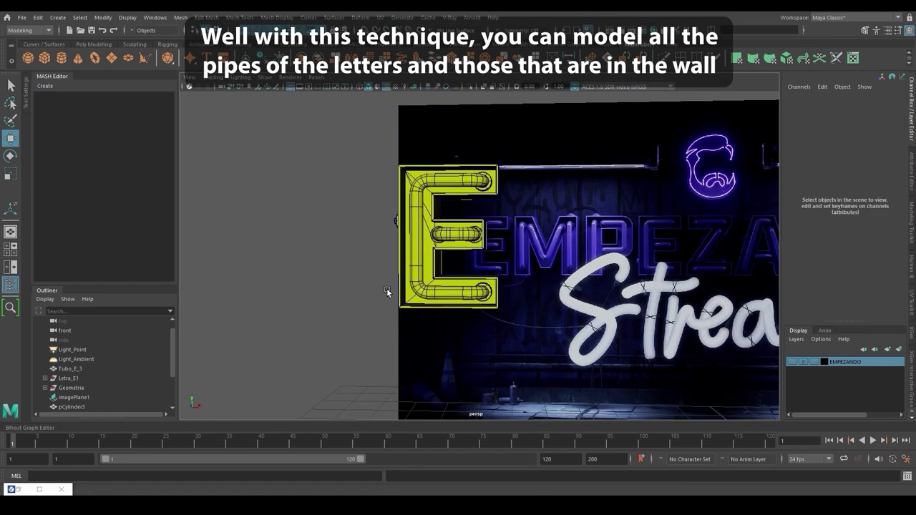
Turn on smooth preview for the domed socket beside the yellow pipe and rotate it 180 degrees about Y.
middle_click_drag(387, 290, 416, 264, "alt")
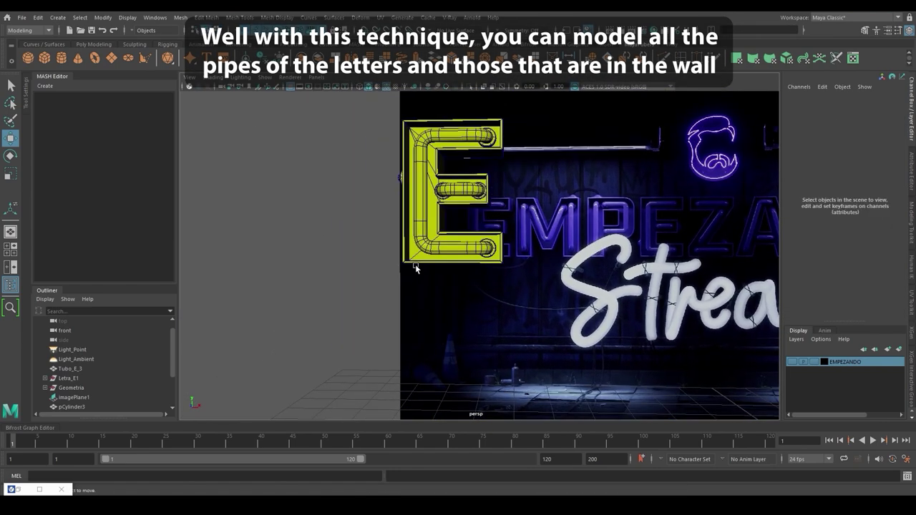
right_click_drag(466, 265, 413, 274, "alt")
middle_click_drag(414, 277, 448, 229, "alt")
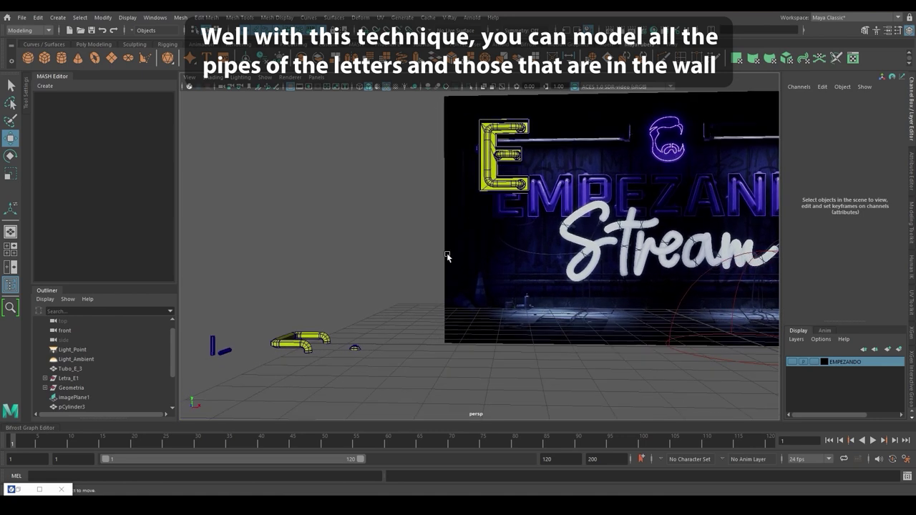
left_click(351, 347)
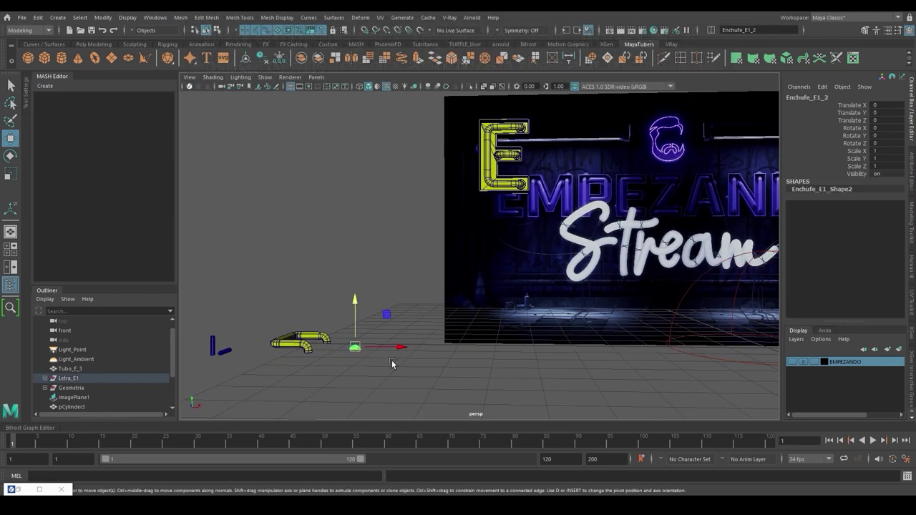
key("f")
left_click_drag(392, 360, 429, 336, "alt")
scroll(448, 317, "down", 5)
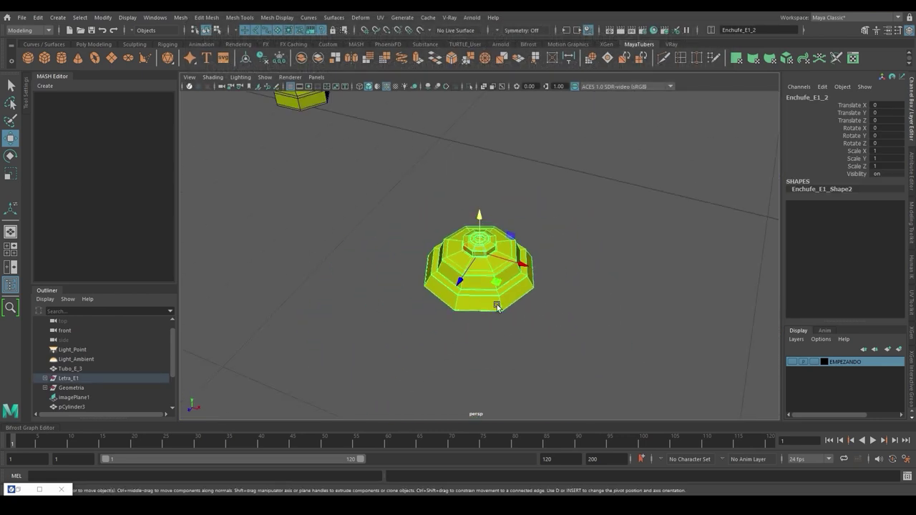
left_click_drag(475, 250, 546, 229, "alt")
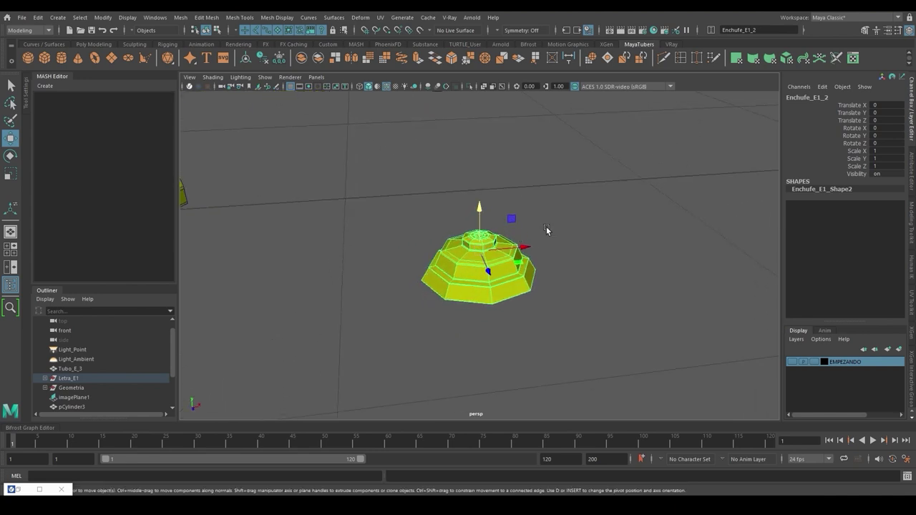
scroll(507, 262, "down", 4)
middle_click_drag(501, 262, 437, 306, "alt")
scroll(448, 299, "down", 4)
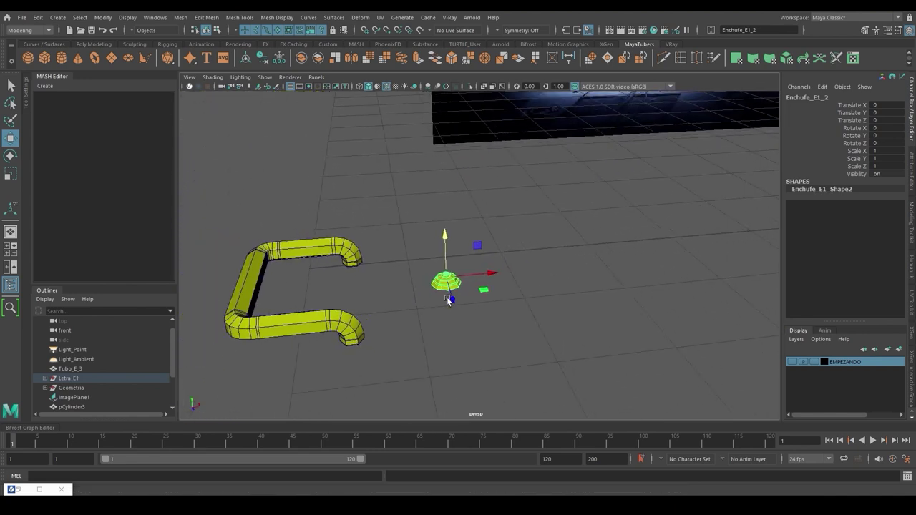
key("3")
scroll(448, 301, "down", 3)
key("e")
left_click_drag(488, 243, 386, 212)
scroll(391, 277, "down", 3)
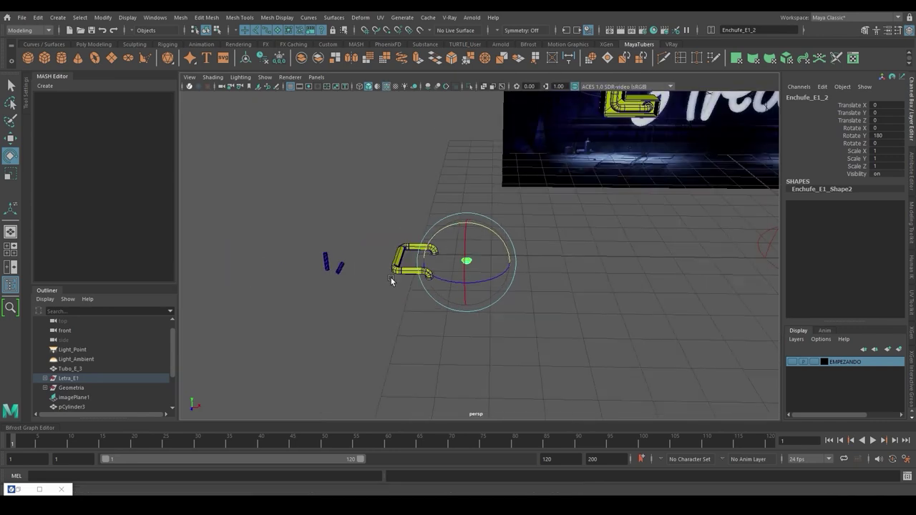
Move the domed socket to the underside of the letter E, at about Translate X 3.56 and Translate Z -3.926.
scroll(390, 277, "down", 1)
key("w")
left_click_drag(467, 260, 597, 133)
key("space")
key("space")
middle_click_drag(418, 300, 467, 171, "alt")
scroll(467, 171, "up", 4)
left_click_drag(476, 227, 447, 225)
left_click_drag(420, 185, 420, 190)
key("space")
key("space")
middle_click_drag(616, 184, 491, 300, "alt")
left_click_drag(491, 301, 620, 169, "alt")
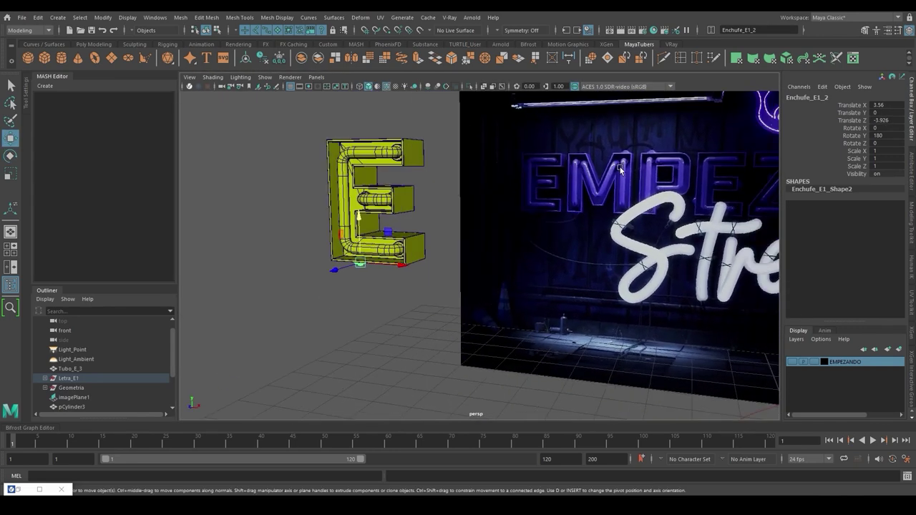
middle_click_drag(585, 195, 565, 190, "alt")
Show the EMPEZANDO layer with the finished letters and bring the letter M into close view.
left_click(791, 362)
left_click_drag(487, 237, 540, 236, "alt")
scroll(541, 236, "up", 2)
middle_click_drag(540, 237, 493, 307, "alt")
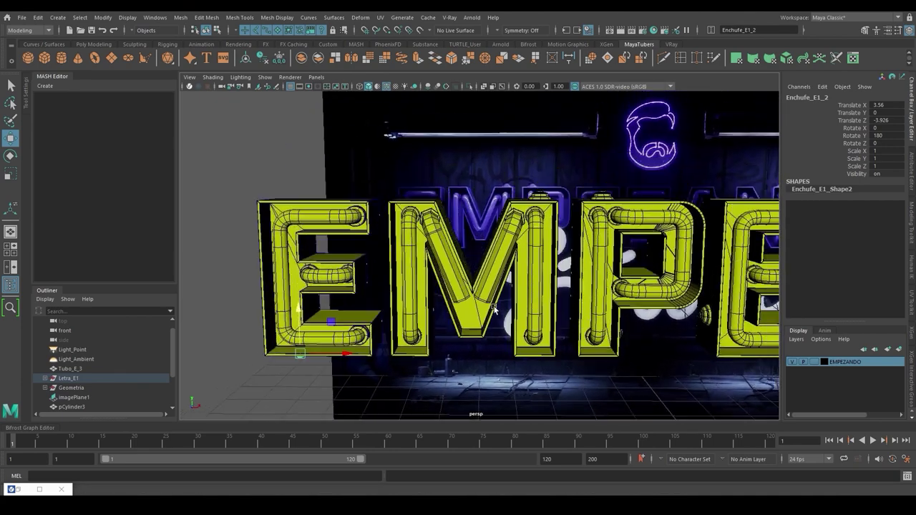
scroll(494, 309, "up", 3)
Turn off smooth preview for the two diagonal tubes of the letter M and their end caps.
left_click(489, 221)
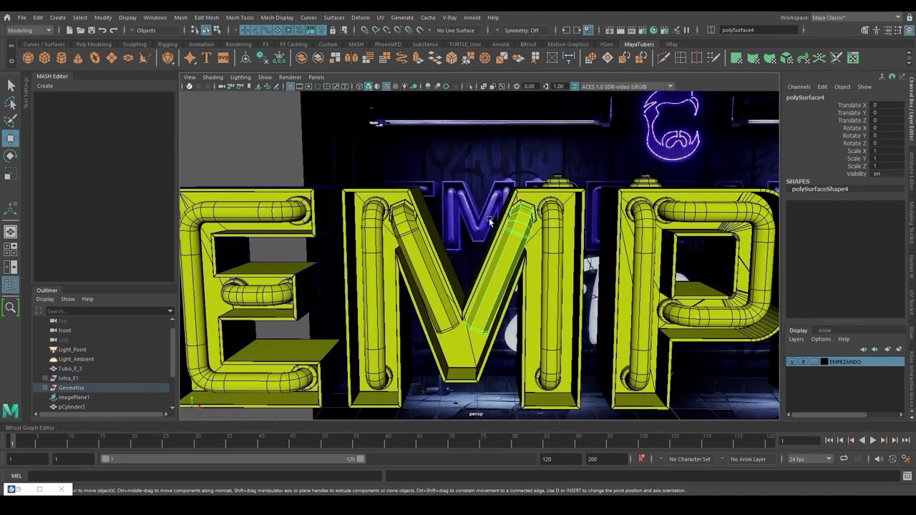
left_click(531, 205)
left_click(529, 205)
key("1")
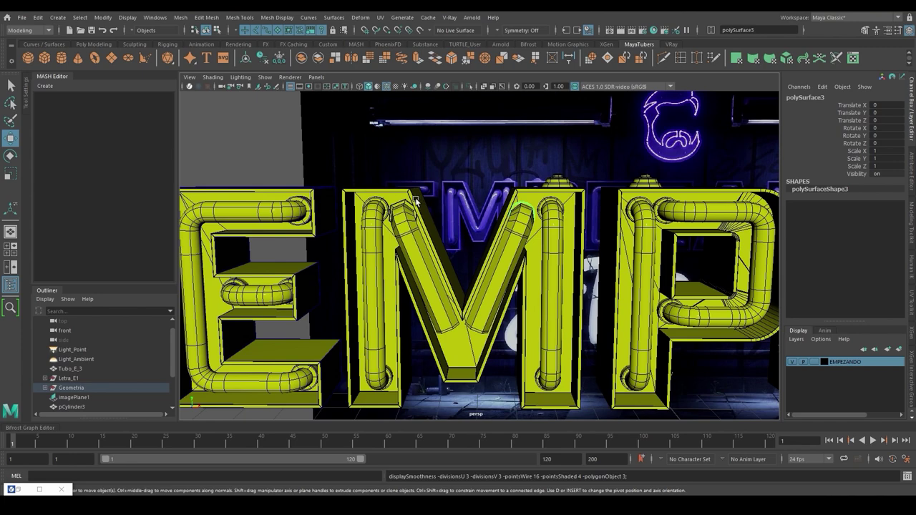
left_click(404, 201)
key("3")
key("1")
Combine the two diagonal tubes of the letter M into one mesh.
left_click_drag(479, 309, 503, 303, "alt")
right_click_drag(503, 303, 530, 299, "alt")
left_click(518, 202, "shift")
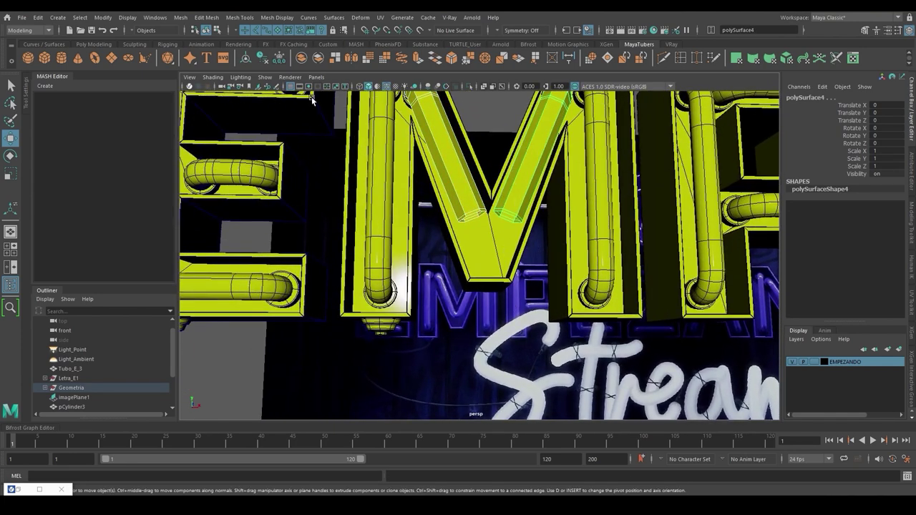
left_click(302, 58)
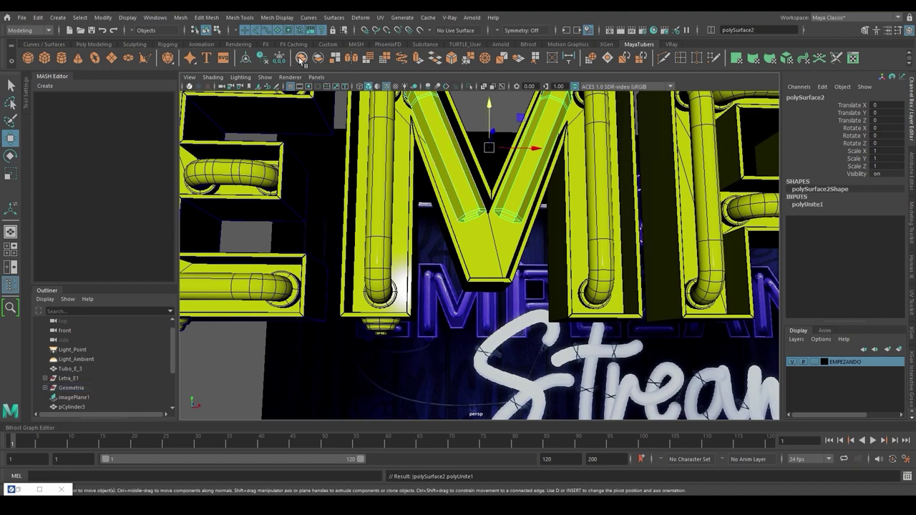
Bridge the open lower border edges of the M's two diagonal tubes.
left_click_drag(488, 278, 454, 279, "alt")
right_click_drag(454, 280, 521, 309, "alt")
middle_click_drag(469, 330, 509, 277, "alt")
right_click_drag(505, 239, 506, 216)
left_click(502, 248)
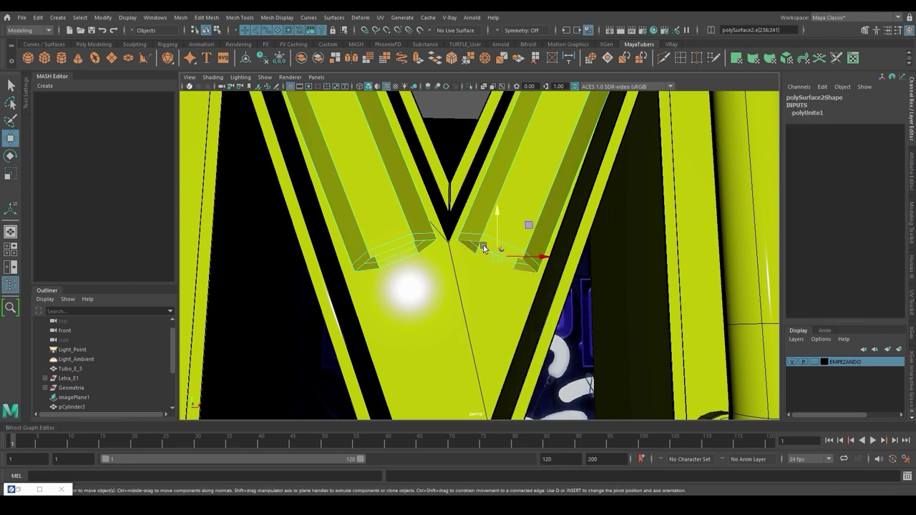
left_click(403, 245, "shift")
key("ctrl+f")
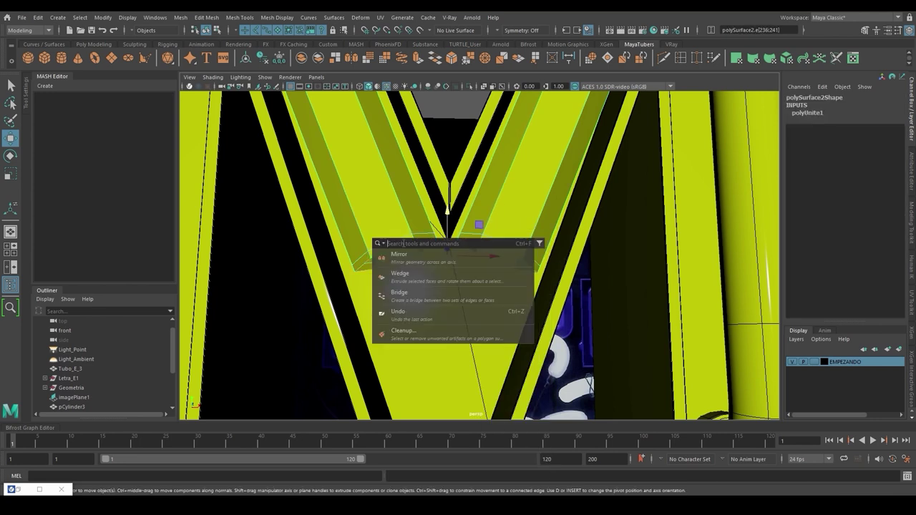
type("br")
left_click(408, 259)
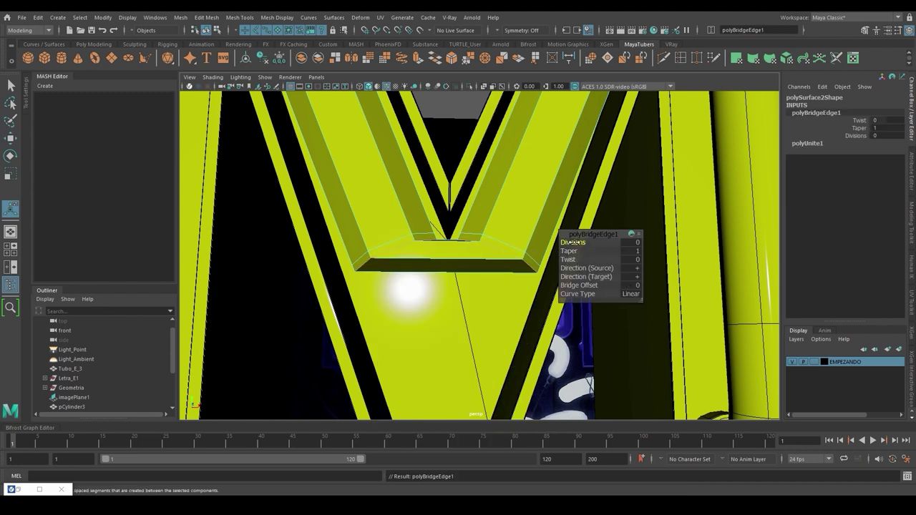
Set the bridge to 5 divisions and its curve type to Blend.
left_click_drag(572, 243, 605, 243)
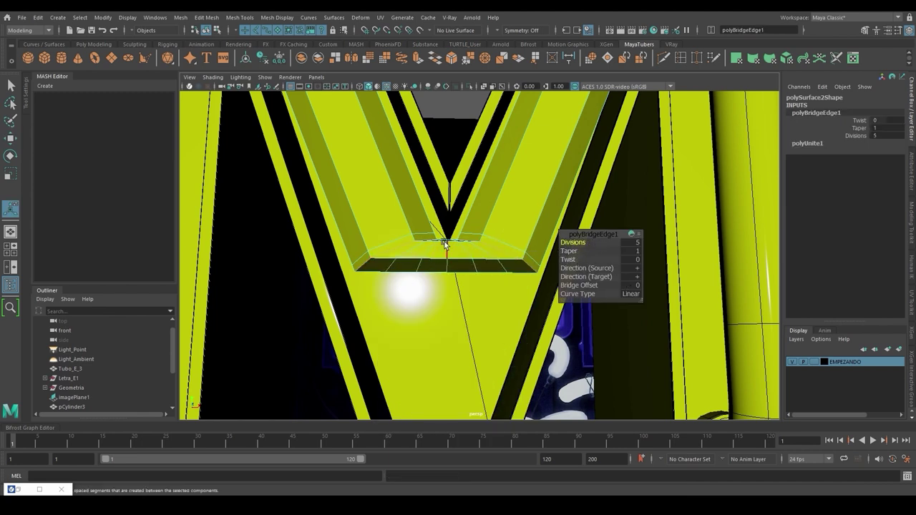
left_click(631, 294)
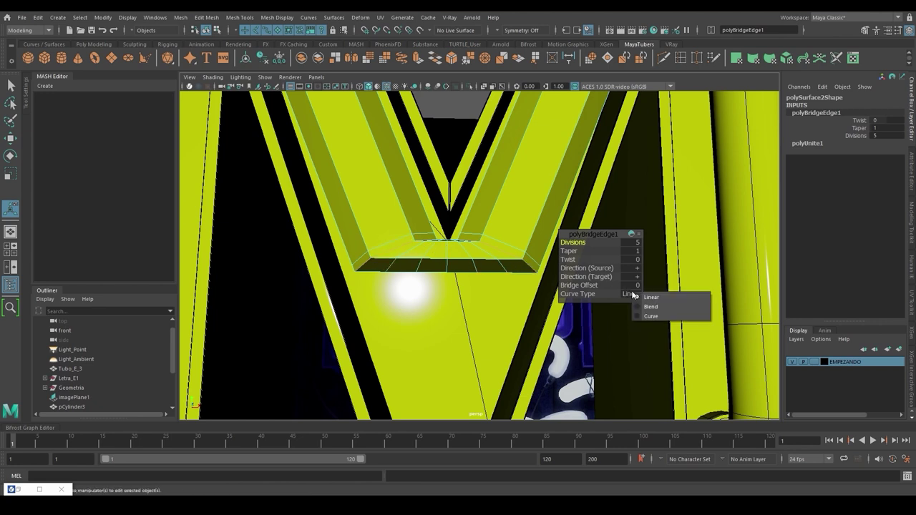
left_click(648, 307)
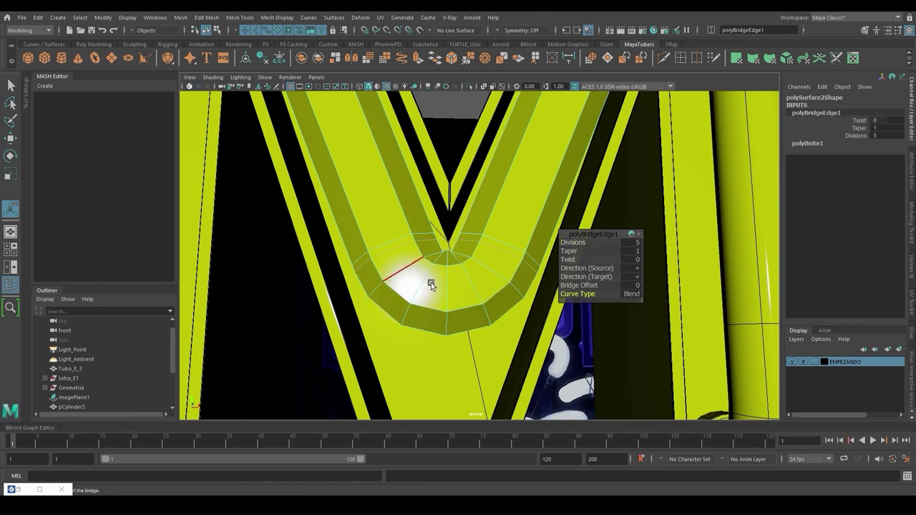
Shift the middle edge loops of the bridged bend slightly downward to round the tip of the M's tube.
left_click_drag(431, 283, 493, 241, "alt")
left_click(423, 325)
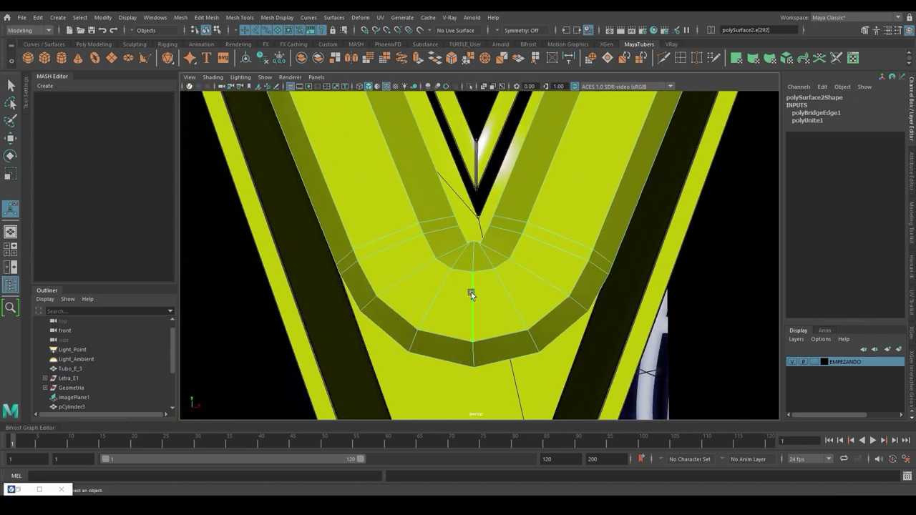
key("w")
mouse_move(473, 272)
left_mouse_down()
mouse_move(475, 260)
mouse_move(473, 271)
left_mouse_up()
double_click(496, 277, "shift")
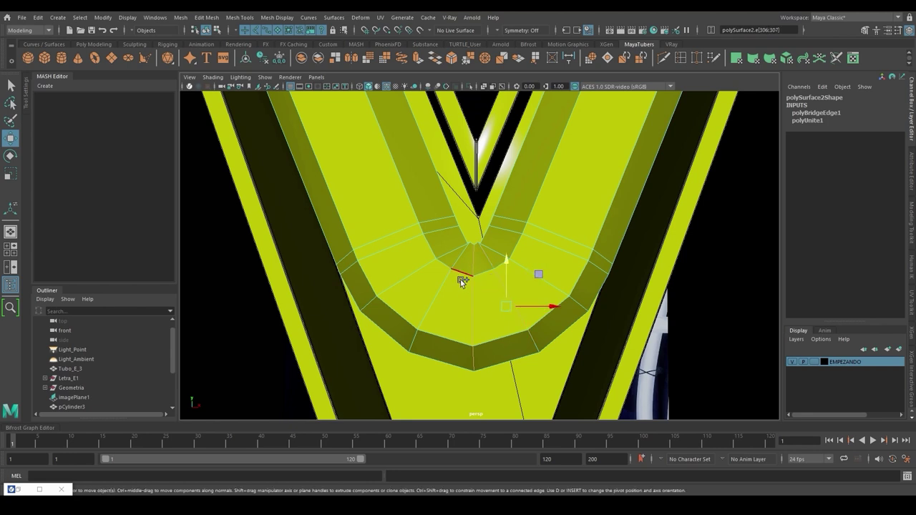
double_click(448, 279, "shift")
left_click_drag(474, 266, 474, 269)
Turn on smooth preview for the M's joined diagonal tube, return to object selection and clear the selection.
scroll(456, 278, "down", 2)
scroll(456, 277, "down", 10)
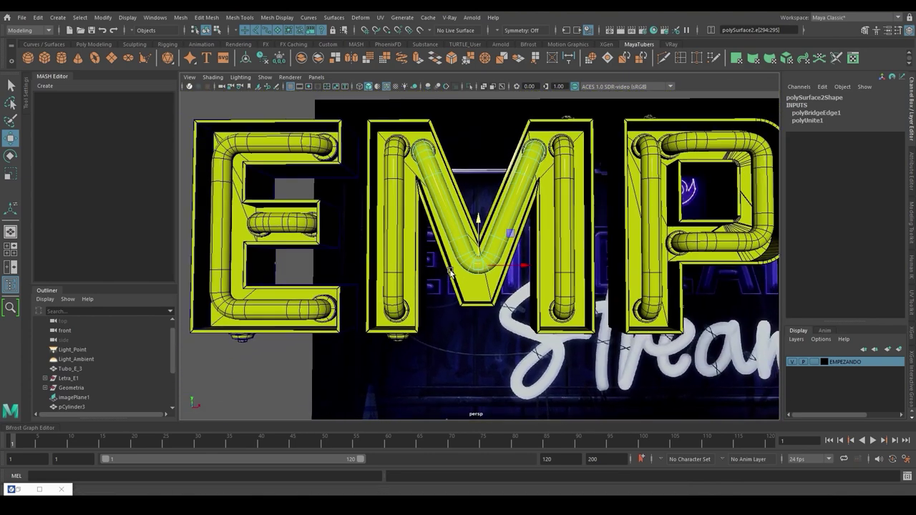
scroll(450, 272, "down", 3)
left_click(282, 129)
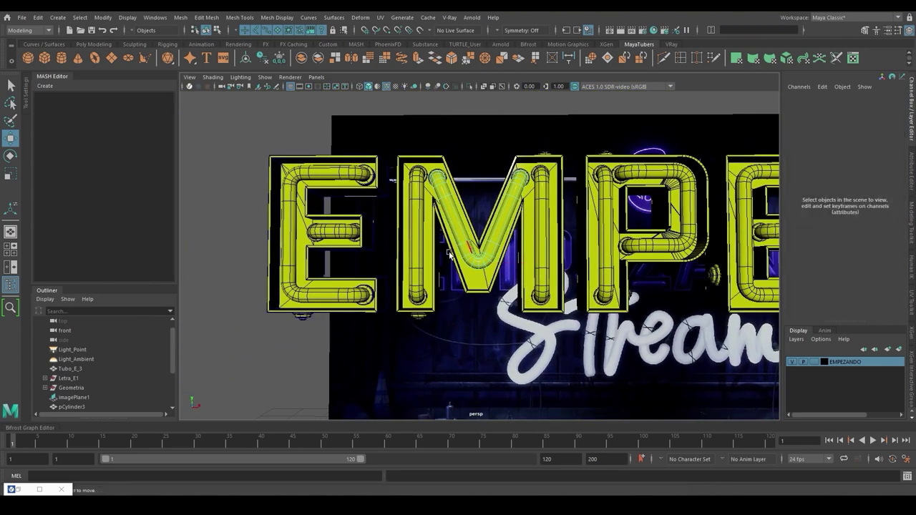
left_click(215, 31)
left_click(207, 31)
left_click(225, 121)
Switch to the front view and hide the EMPEZANDO layer to expose the reference image.
left_click_drag(491, 331, 546, 315, "alt")
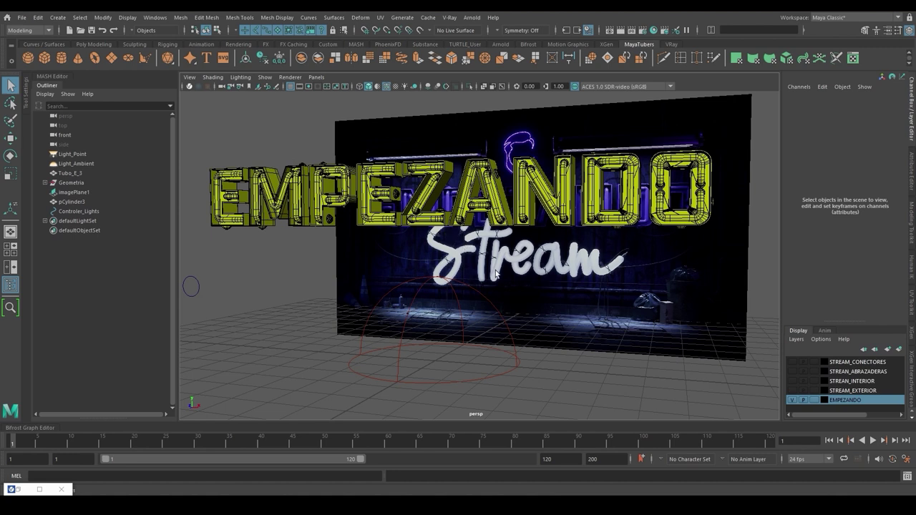
key("space")
key("space")
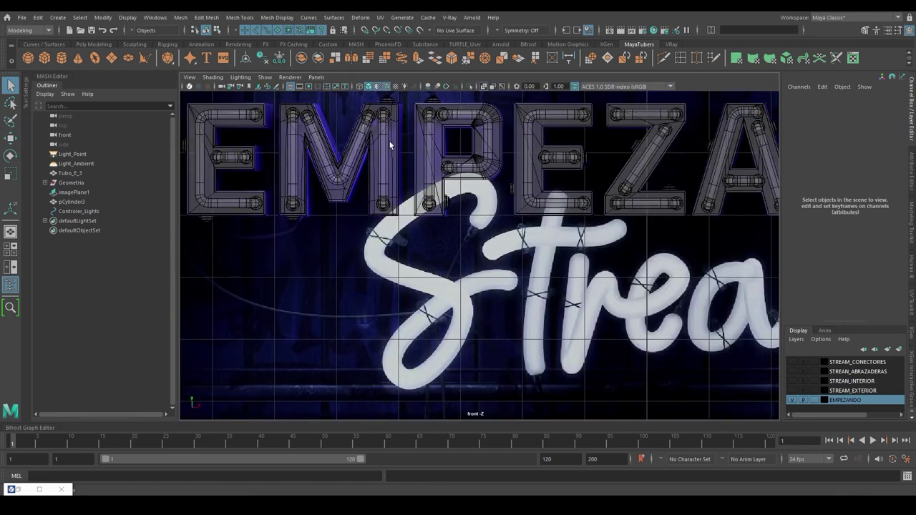
left_click(792, 401)
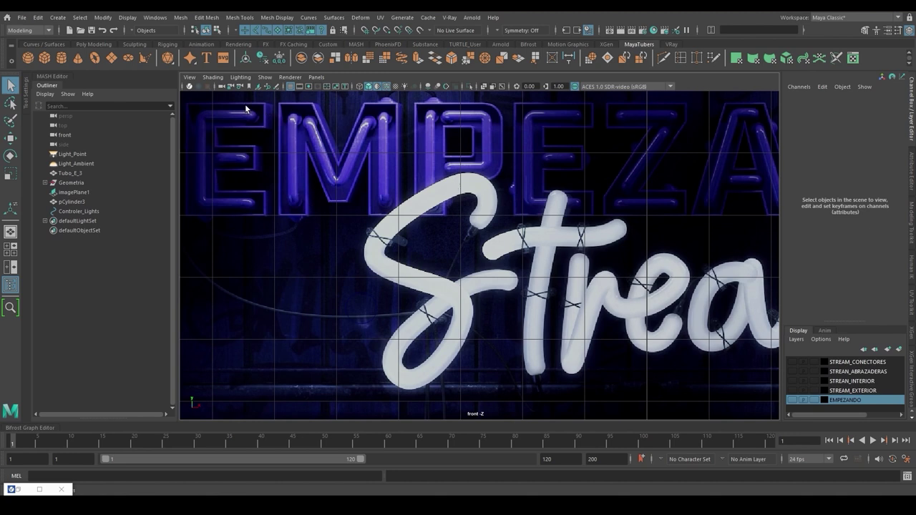
Start a Bezier curve at the connector below the S's upper tip and add a smooth point on the hook's outer bend.
left_click(57, 17)
mouse_move(97, 91)
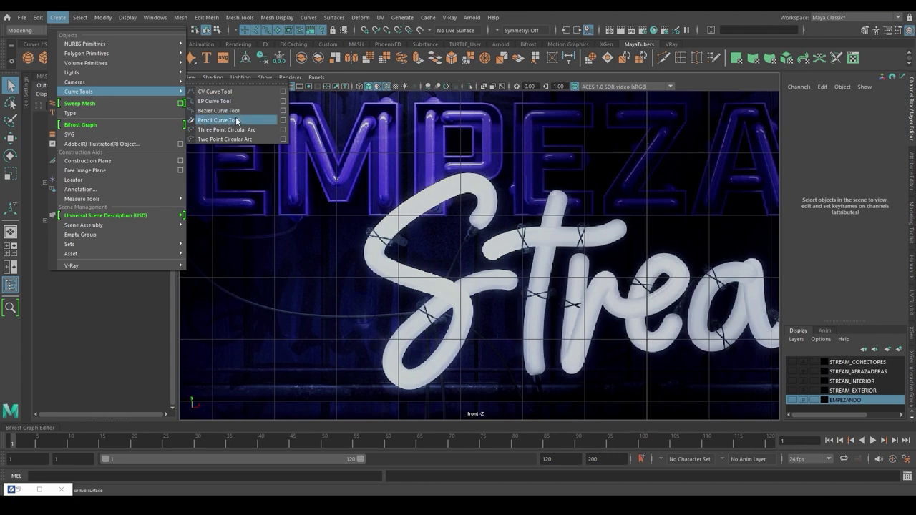
left_click(283, 110)
left_click(50, 77)
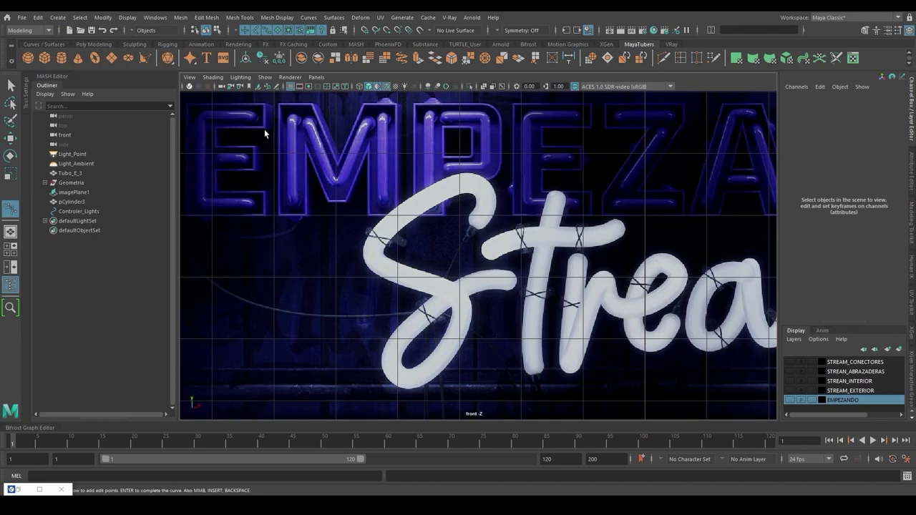
right_click_drag(264, 129, 773, 279, "alt")
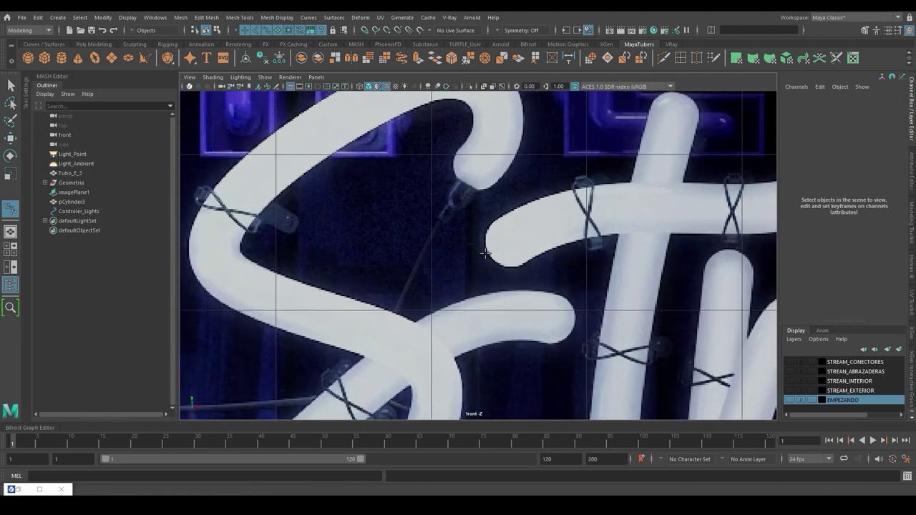
left_click(460, 193)
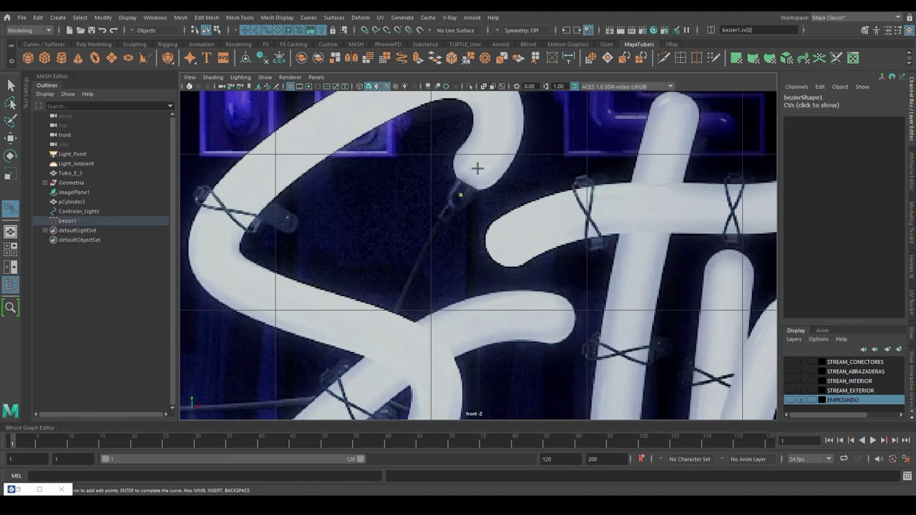
middle_click_drag(485, 156, 482, 203, "alt")
scroll(482, 202, "down", 2)
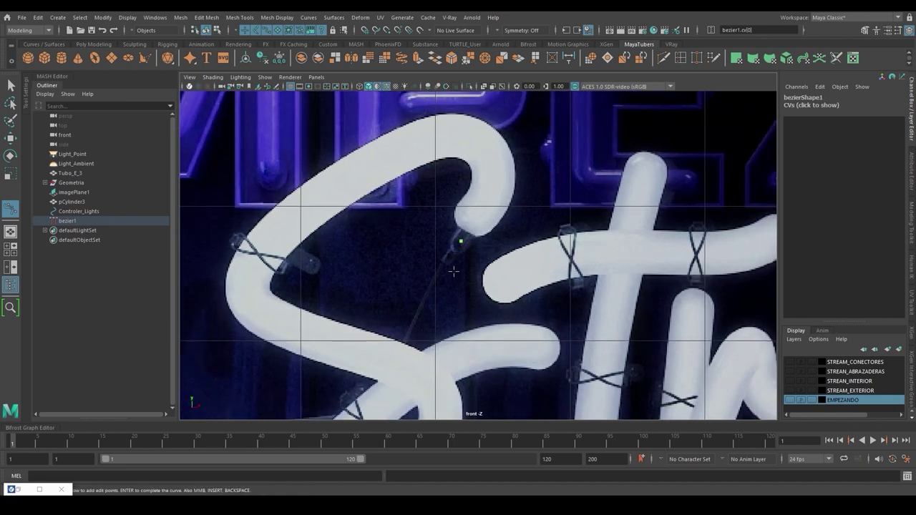
left_click_drag(494, 176, 496, 149)
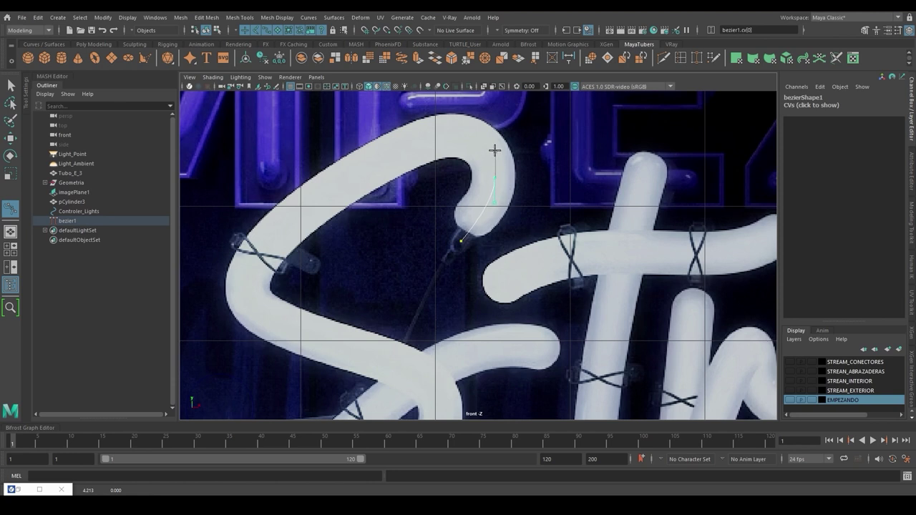
left_click_drag(494, 150, 495, 151)
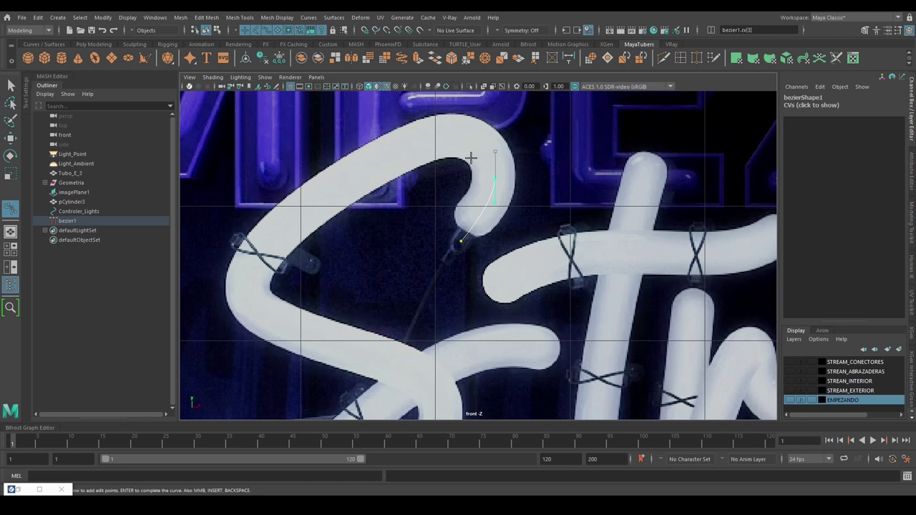
Continue the Bezier curve over the S's top arc, around its left bend and down the diagonal to the stroke crossing.
left_click_drag(436, 133, 406, 147)
left_click_drag(268, 245, 251, 268)
left_click_drag(289, 331, 348, 363)
middle_click_drag(407, 356, 365, 239, "alt")
left_click_drag(359, 243, 385, 254)
Trace the S's lower loop and short horizontal tail with smooth Bezier points, then finish the curve.
middle_click_drag(387, 356, 424, 282, "alt")
left_click_drag(424, 270, 398, 314)
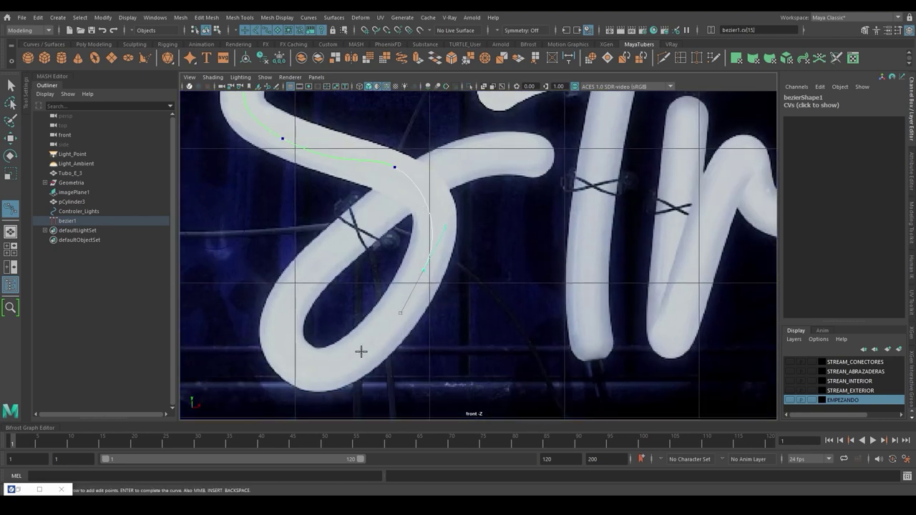
left_click_drag(347, 367, 317, 378)
left_click_drag(285, 312, 284, 309)
left_click_drag(462, 156, 552, 163)
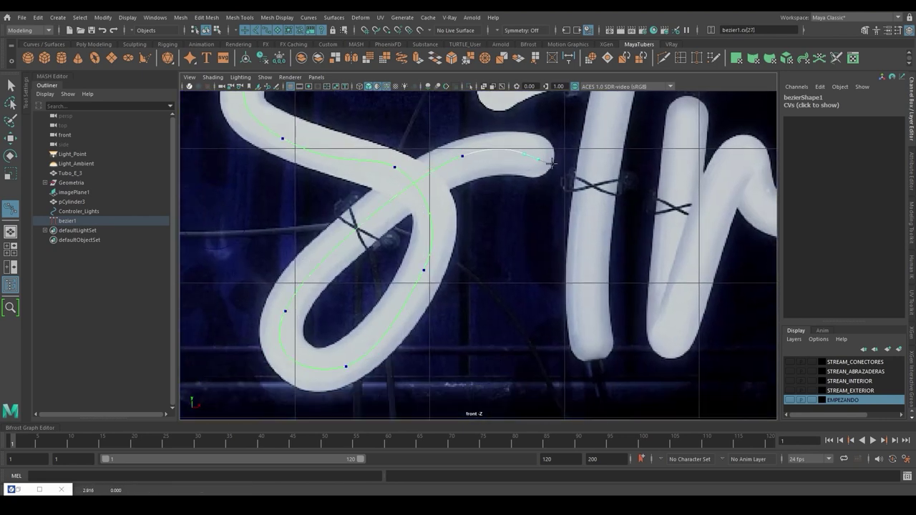
middle_click_drag(509, 206, 523, 280, "alt")
scroll(523, 281, "down", 3)
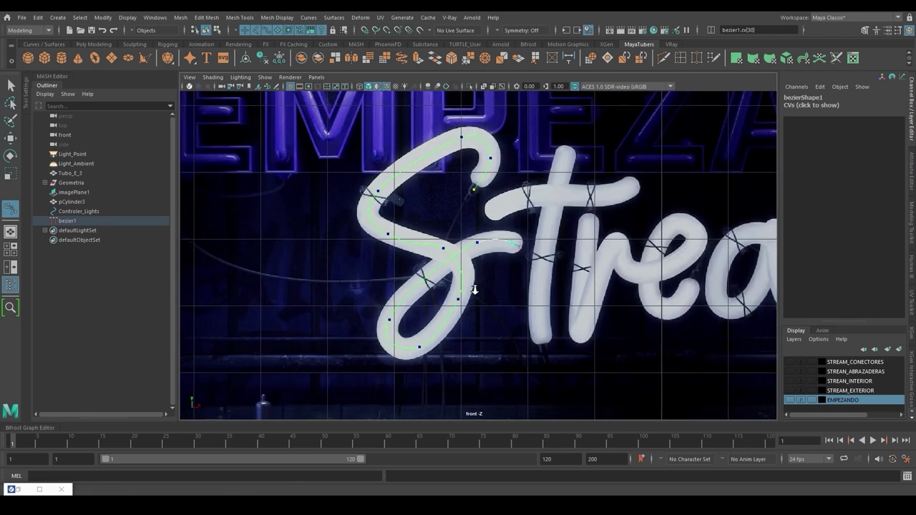
key("Return")
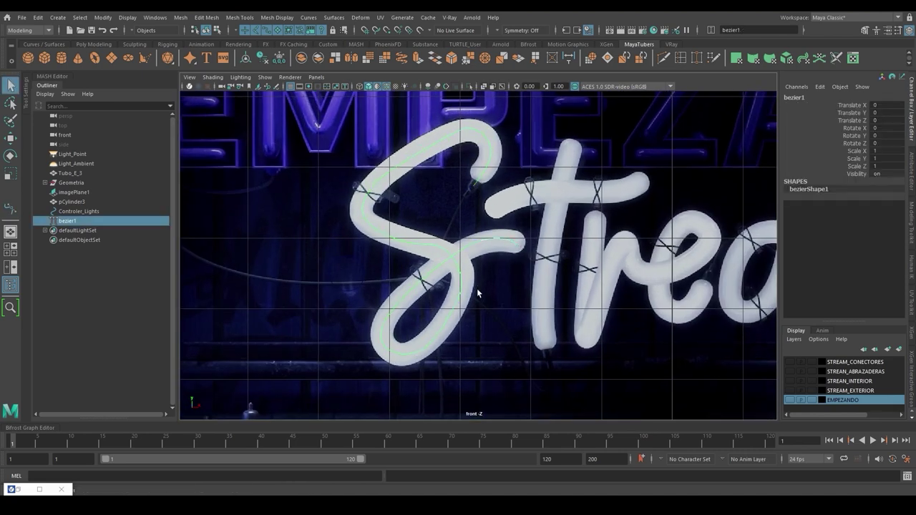
Reposition the control points of the S curve's left bend so the curve follows the centre of the reference tube.
scroll(477, 293, "up", 3)
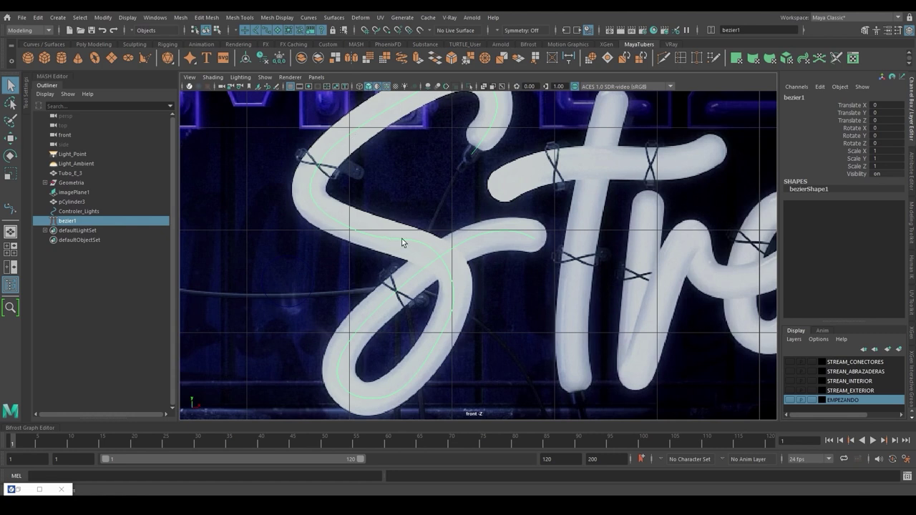
right_click_drag(401, 238, 367, 240)
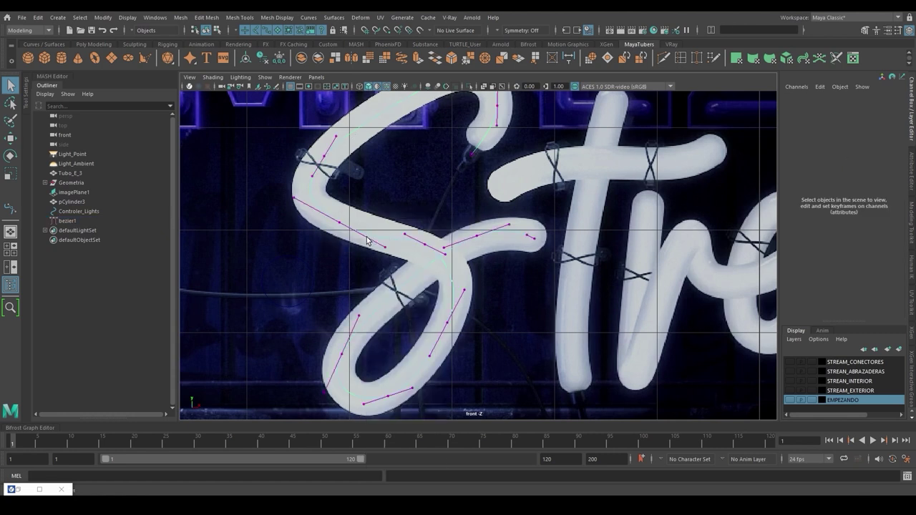
left_click(10, 137)
left_click_drag(396, 267, 373, 233)
left_click_drag(416, 214, 398, 207)
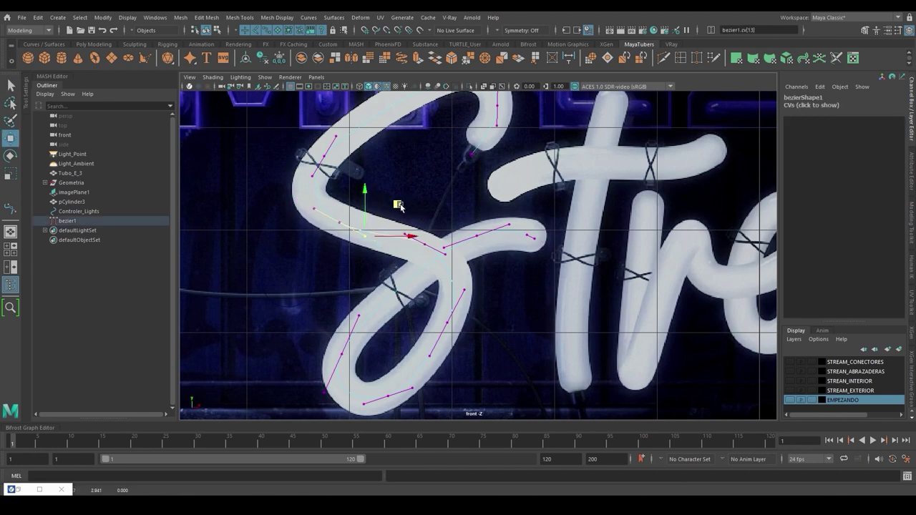
left_click_drag(304, 161, 351, 225)
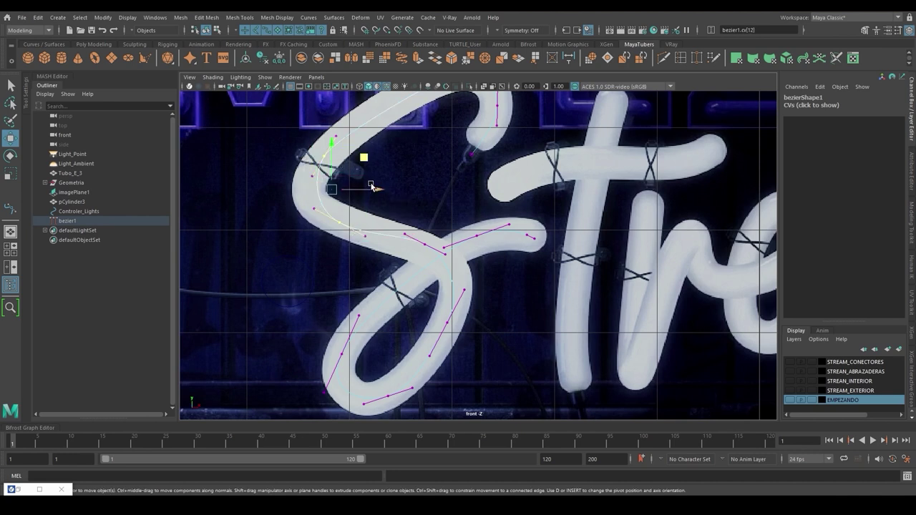
left_click_drag(374, 190, 370, 191)
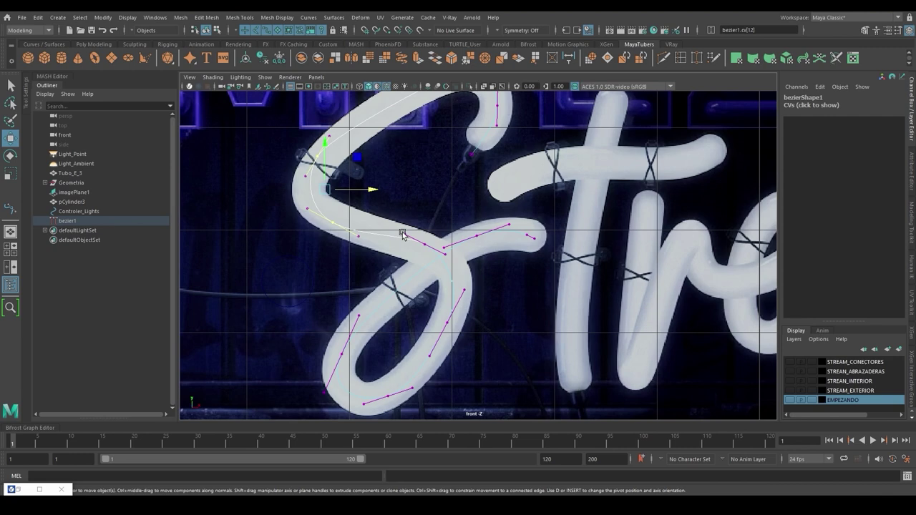
In the perspective view, shift the anchors at the S curve's tail in depth, away from the rest of the curve.
key("space")
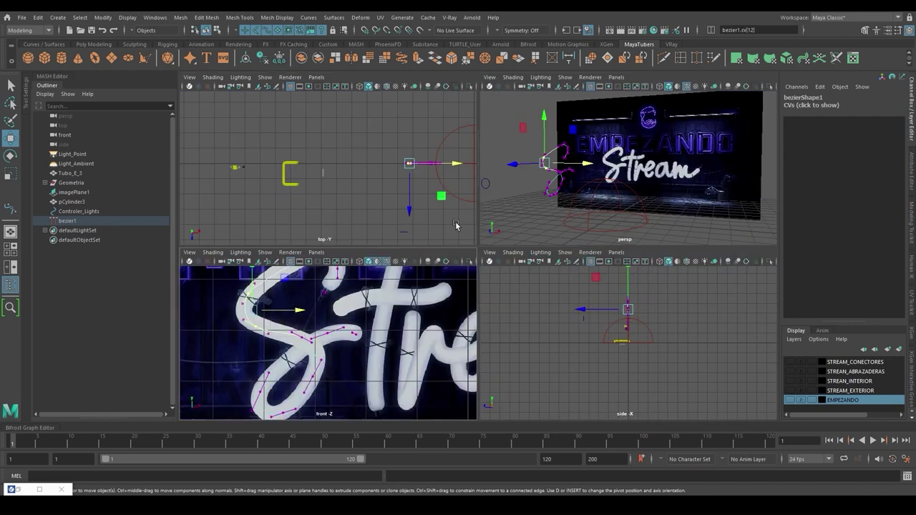
key("space")
key("f")
left_click_drag(547, 219, 617, 221, "alt")
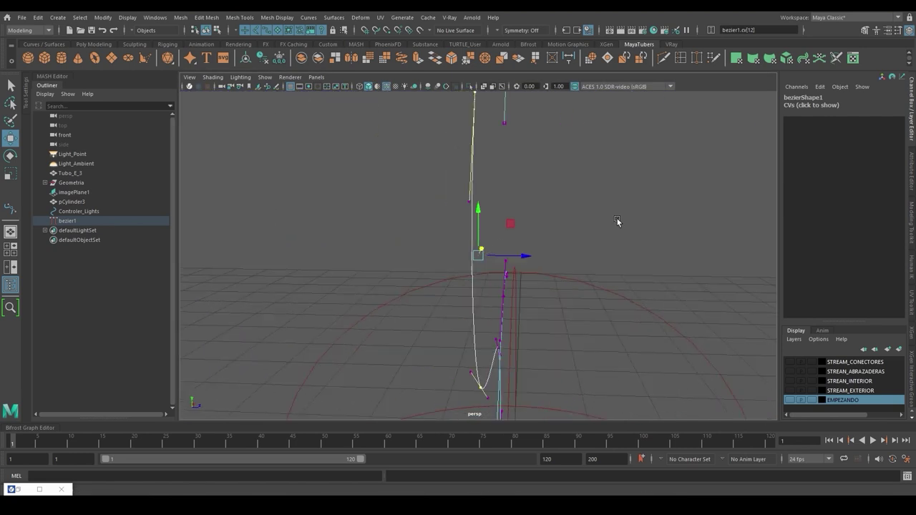
left_click_drag(336, 244, 223, 248, "alt")
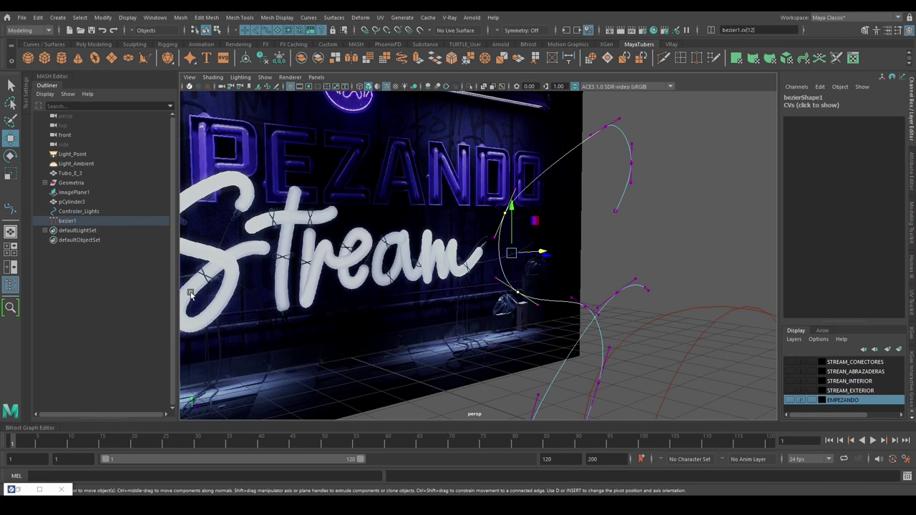
scroll(572, 243, "up", 3)
scroll(601, 249, "up", 3)
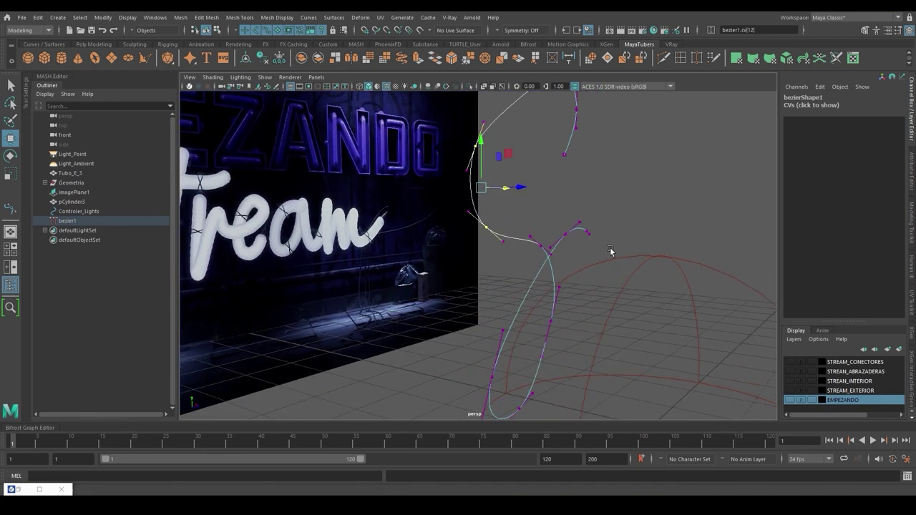
left_click(565, 234)
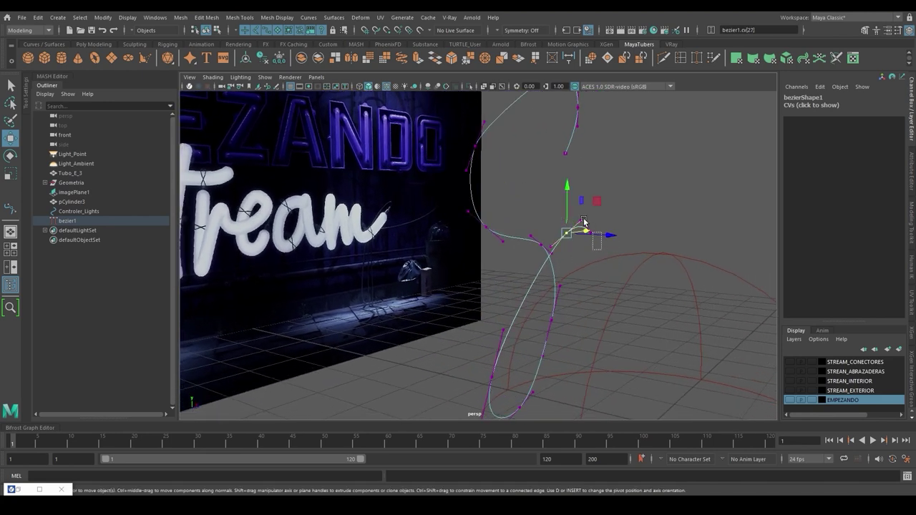
left_click_drag(583, 220, 551, 190)
Offset the anchors of the S curve's lower loop in depth to ease the transition towards the shifted tail.
left_click_drag(556, 227, 556, 249, "alt")
middle_click_drag(567, 316, 522, 249, "alt")
left_click_drag(522, 249, 492, 325, "alt")
left_click_drag(494, 323, 519, 301, "alt")
left_click(466, 247)
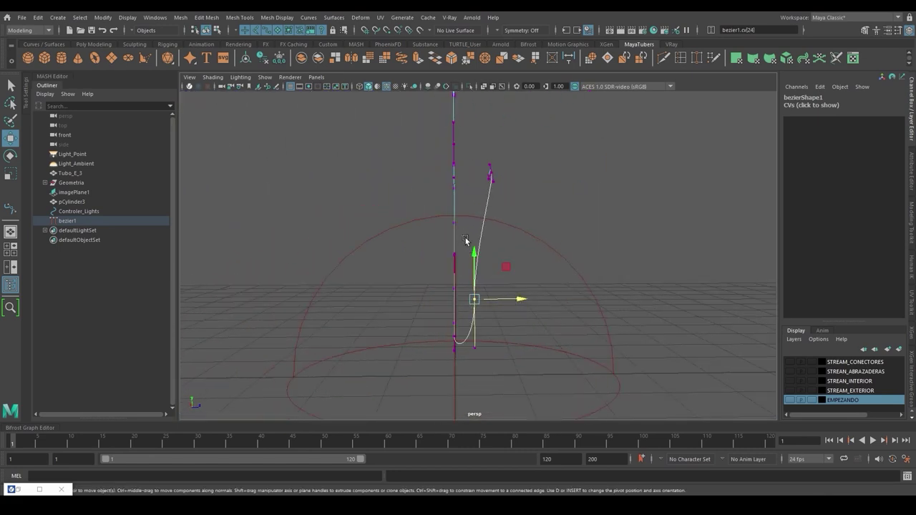
left_click_drag(515, 252, 510, 322)
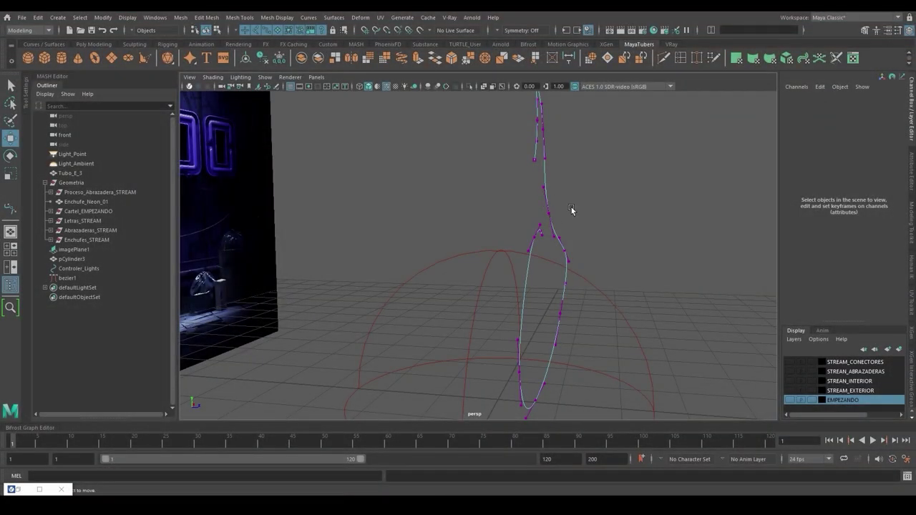
Clear the control point selection, return to object selection and select the whole S curve.
left_click_drag(571, 208, 605, 207, "alt")
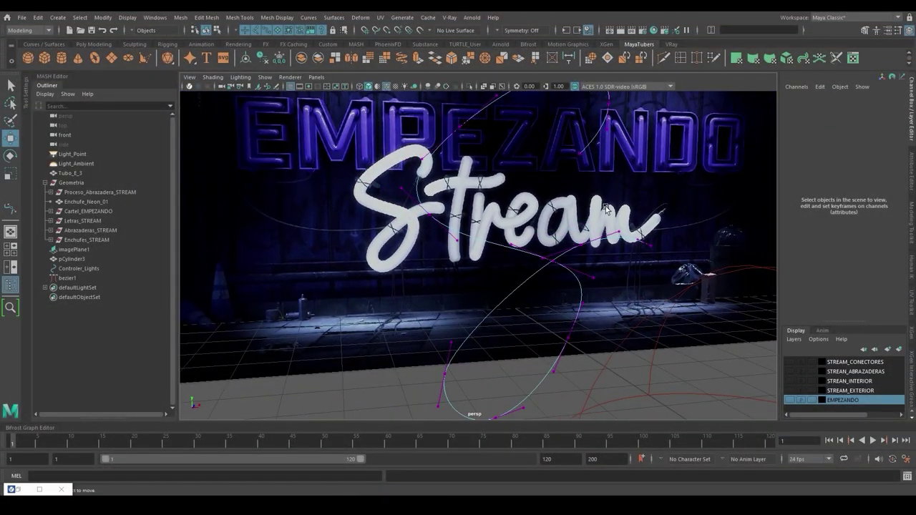
left_click(579, 153)
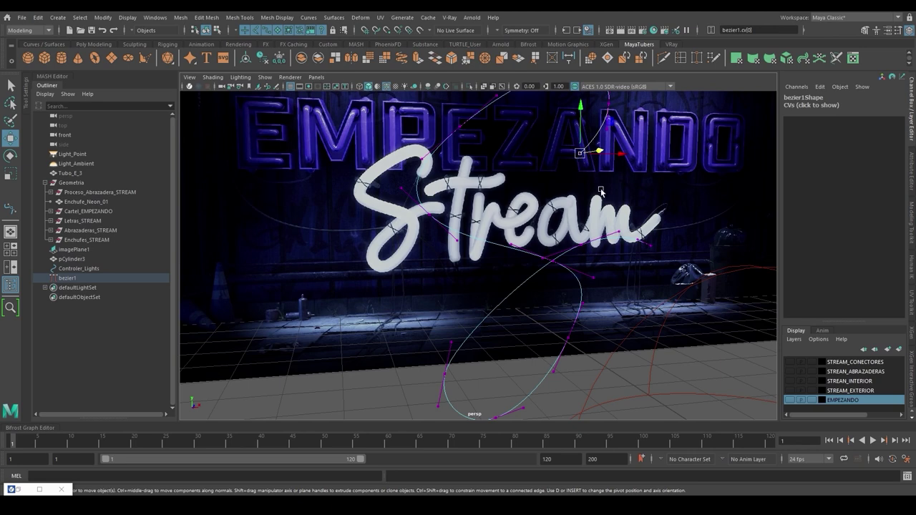
scroll(607, 192, "up", 3)
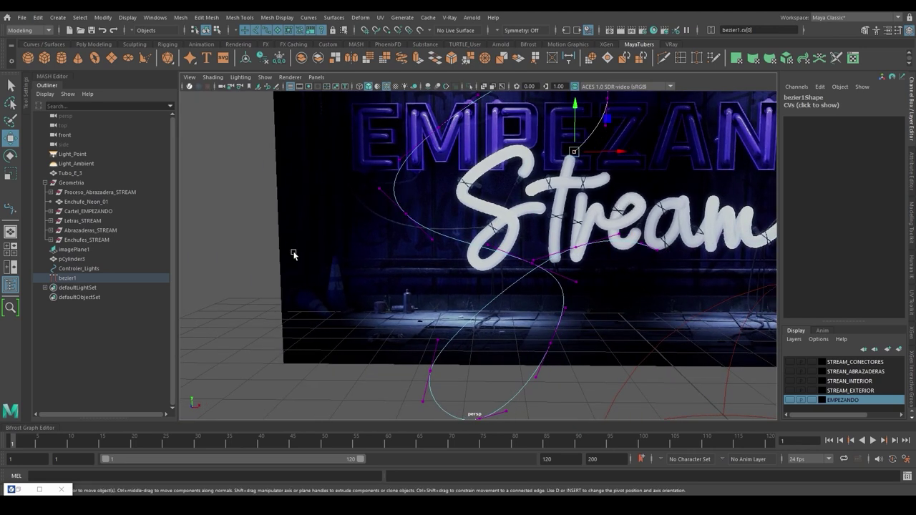
left_click(265, 258)
scroll(518, 261, "down", 3)
left_click(206, 30)
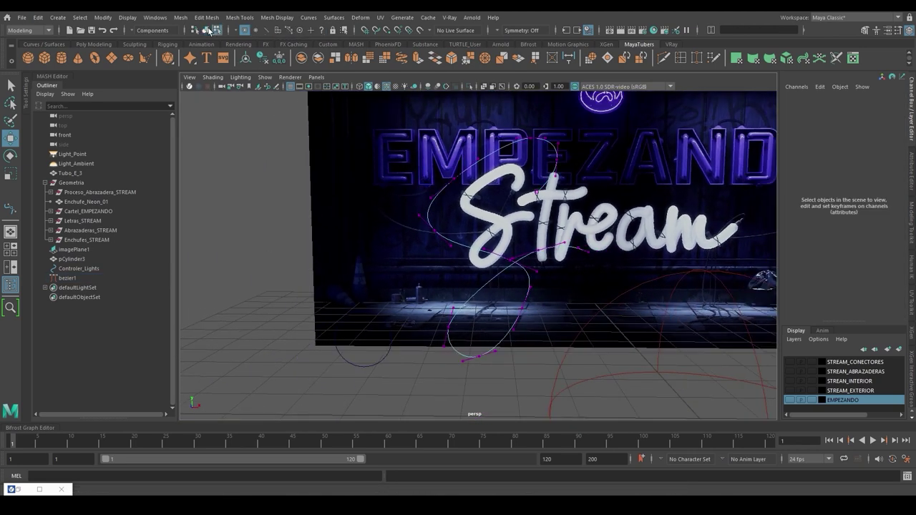
left_click(545, 173)
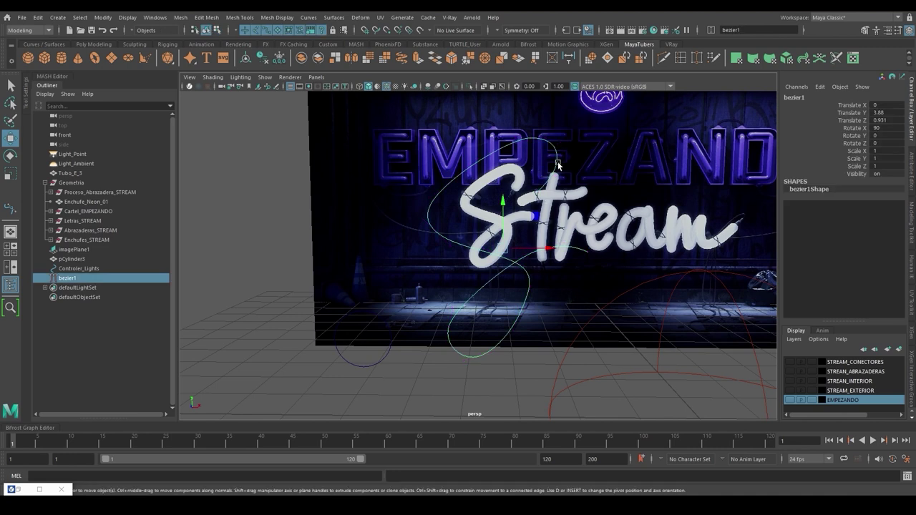
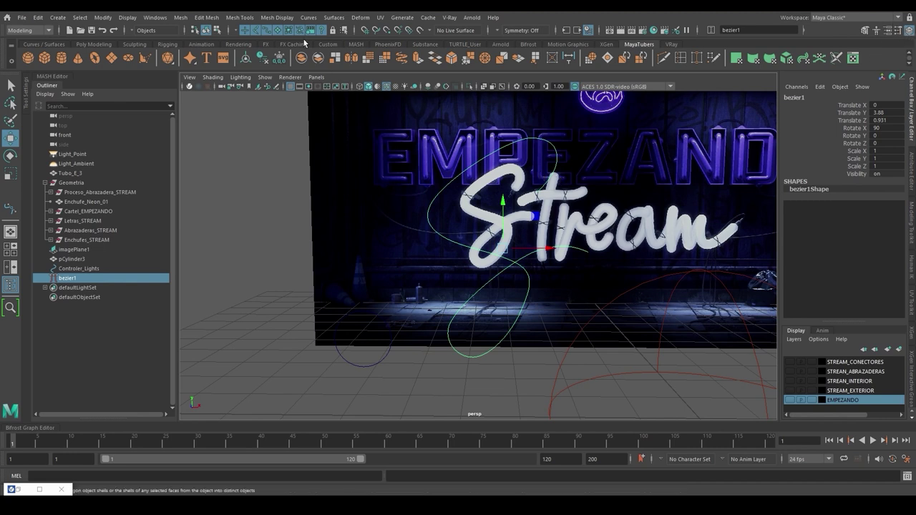
Create a sweep mesh along the selected S curve and set its profile scale to 0.162.
left_click(335, 17)
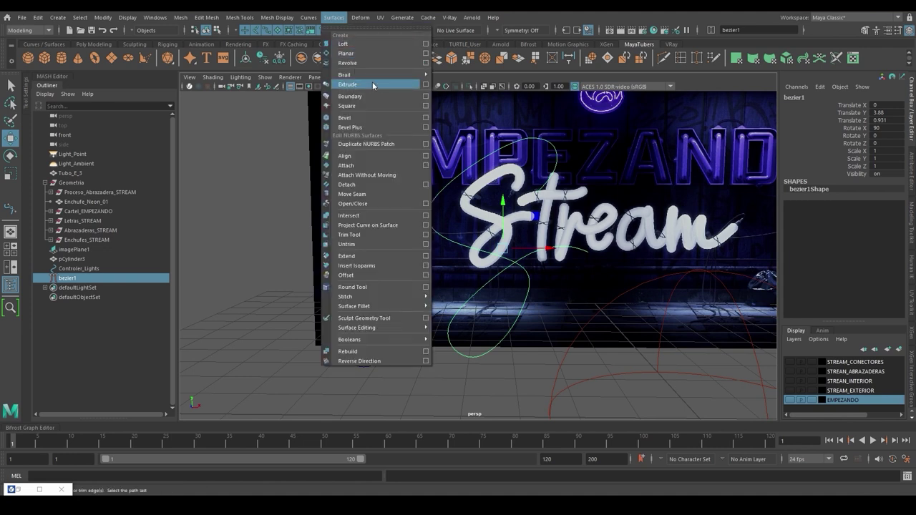
left_click(373, 84)
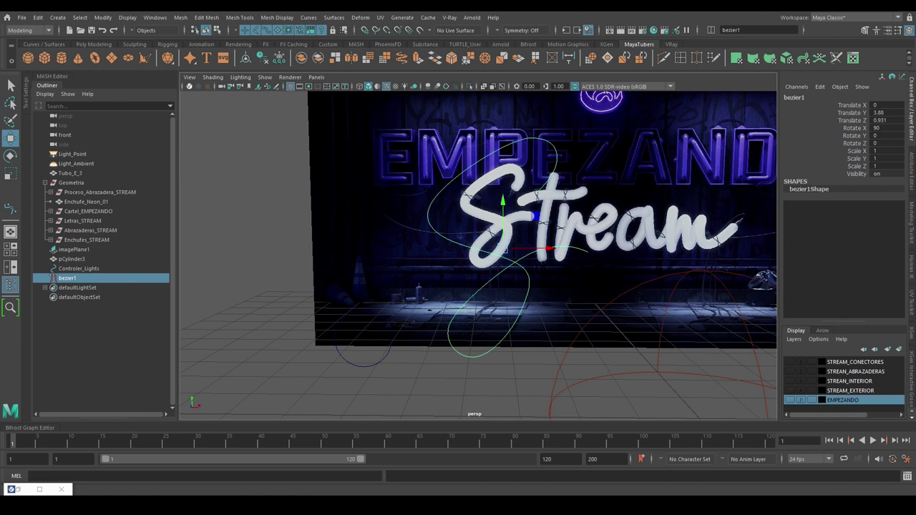
left_click(64, 19)
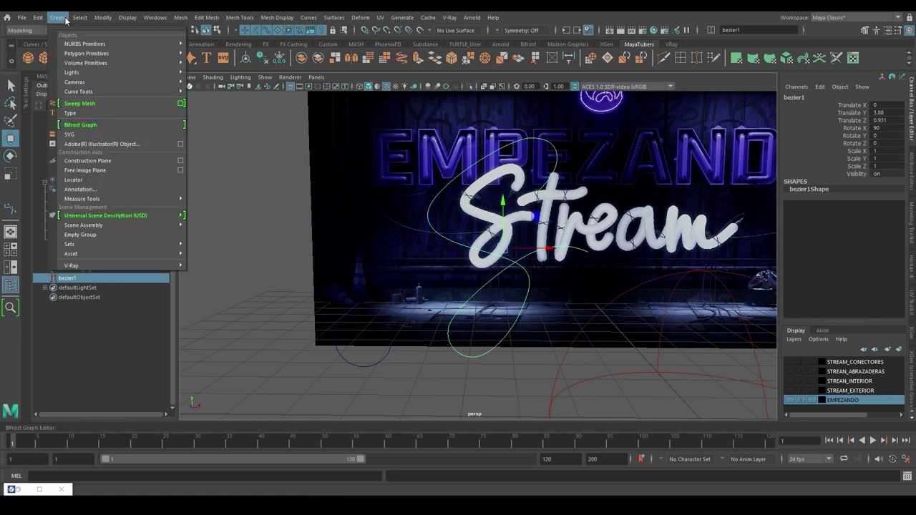
left_click(109, 104)
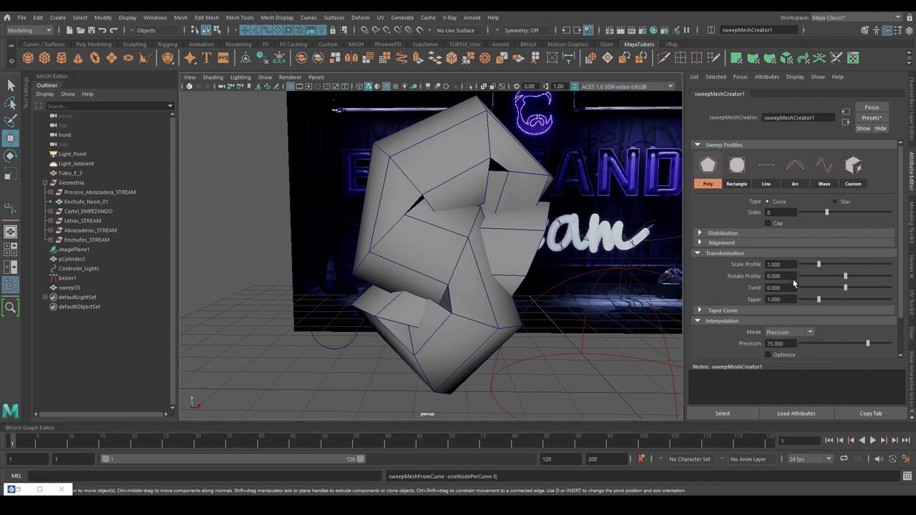
left_click_drag(822, 266, 804, 269)
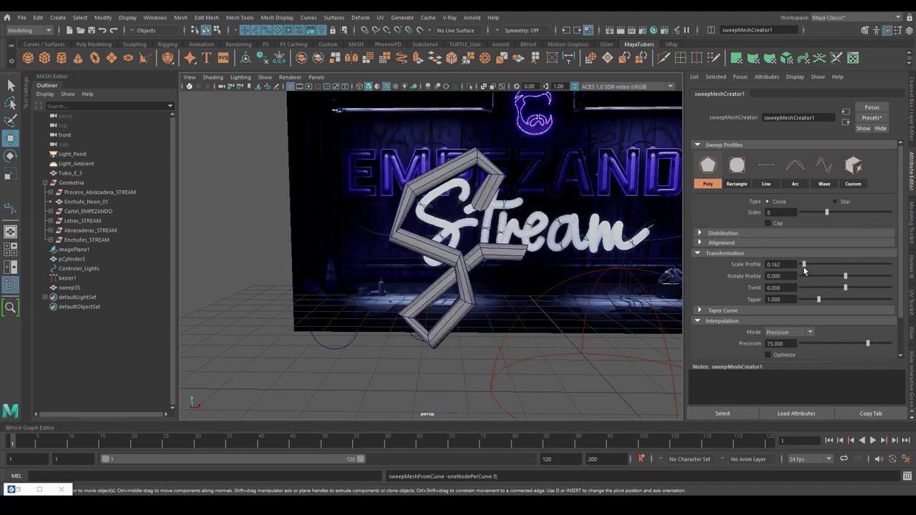
right_click_drag(421, 230, 506, 242, "alt")
middle_click_drag(506, 241, 418, 296, "alt")
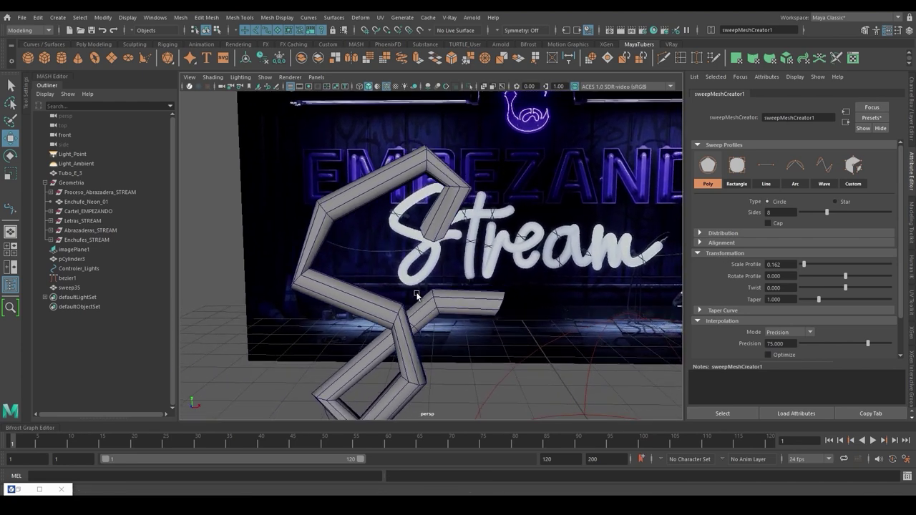
Set the S tube's sweep interpolation precision to 98 and enable Optimize.
left_click_drag(417, 296, 407, 285, "alt")
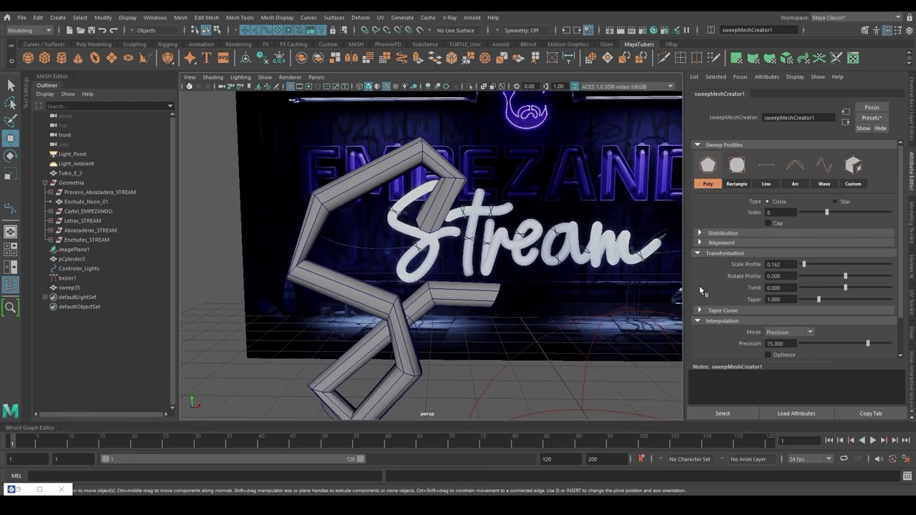
scroll(716, 286, "down", 3)
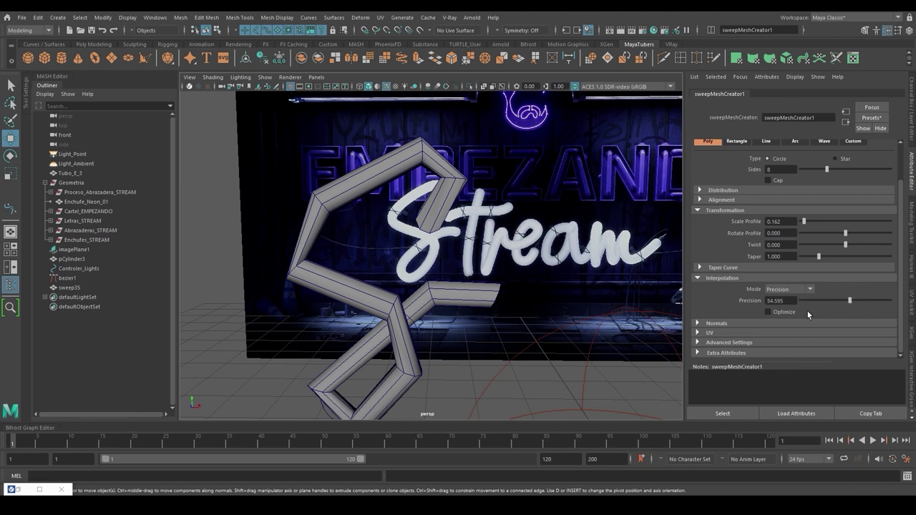
left_click_drag(849, 312, 888, 301)
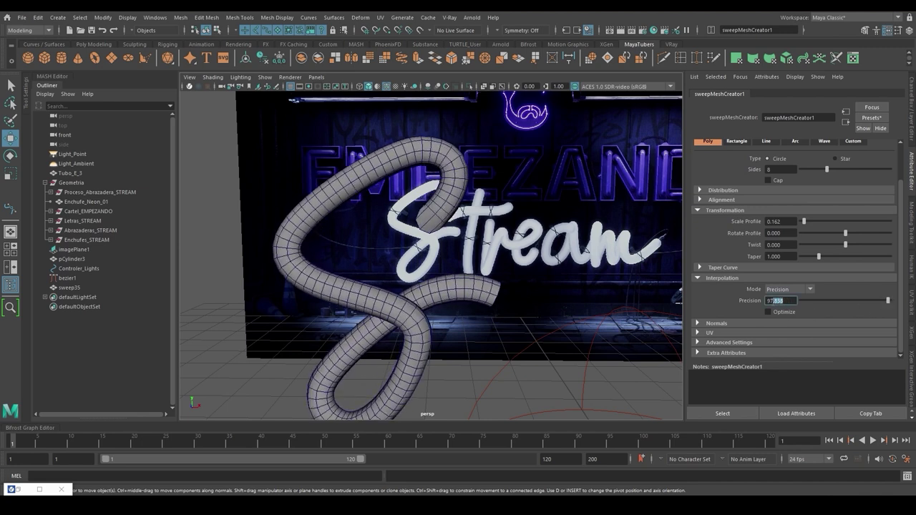
type("98")
key("Return")
left_click_drag(355, 217, 352, 187, "alt")
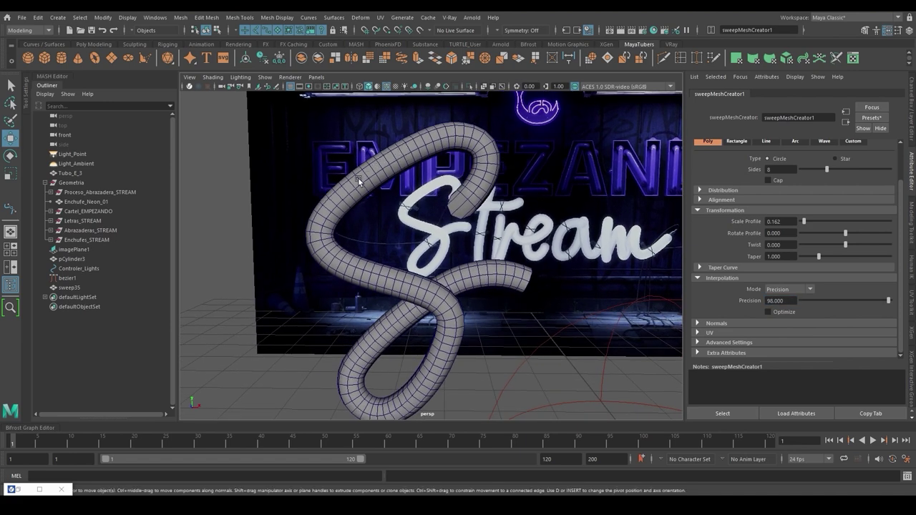
left_click(769, 312)
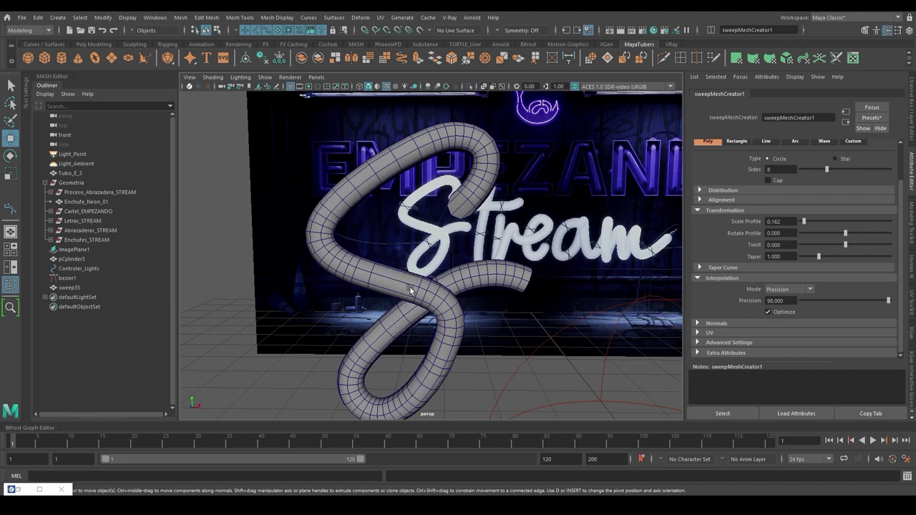
left_click_drag(423, 290, 348, 247, "alt")
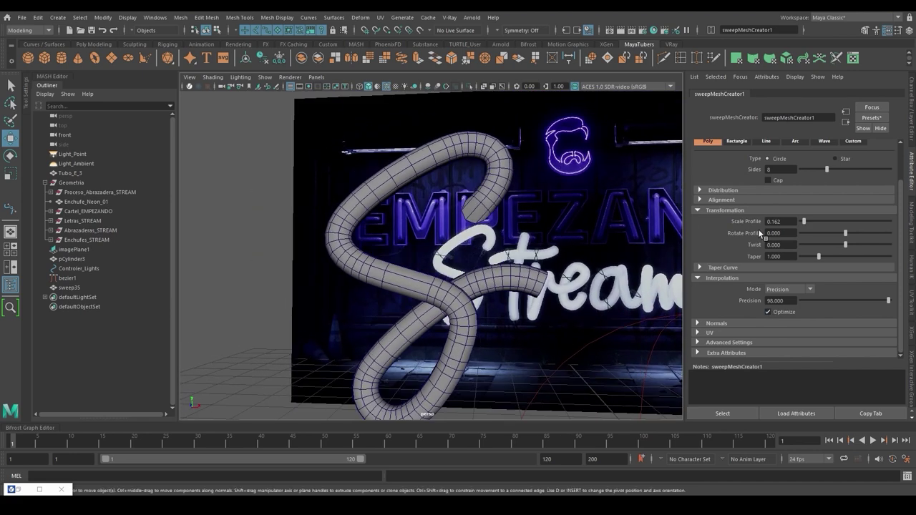
Try the Rectangle, Line, Arc and Wave profiles on the S sweep mesh, then return it to Poly.
scroll(761, 234, "up", 2)
left_click(735, 167)
left_click(766, 165)
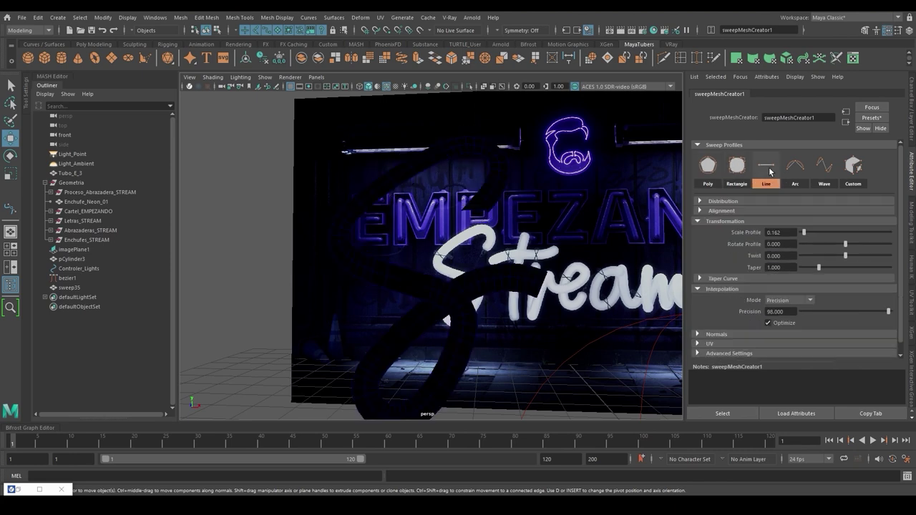
left_click(795, 166)
left_click_drag(665, 207, 587, 212, "alt")
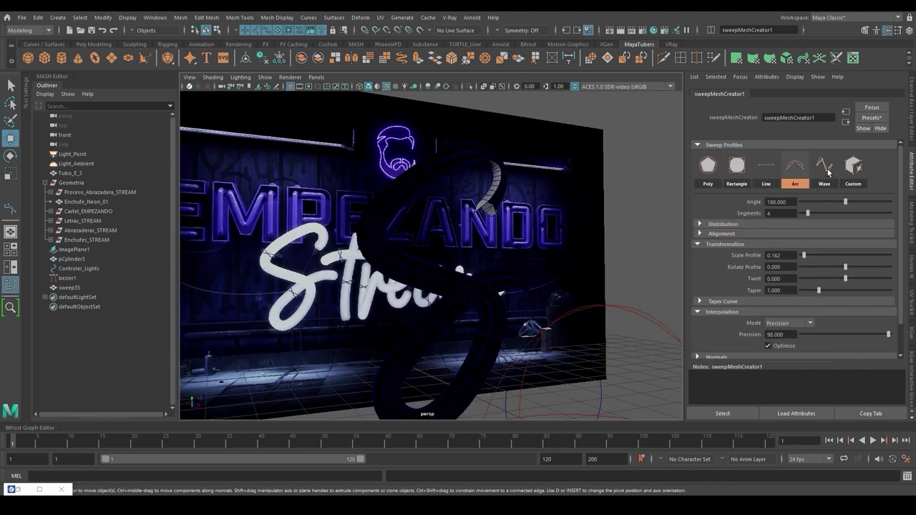
left_click(824, 165)
left_click(708, 166)
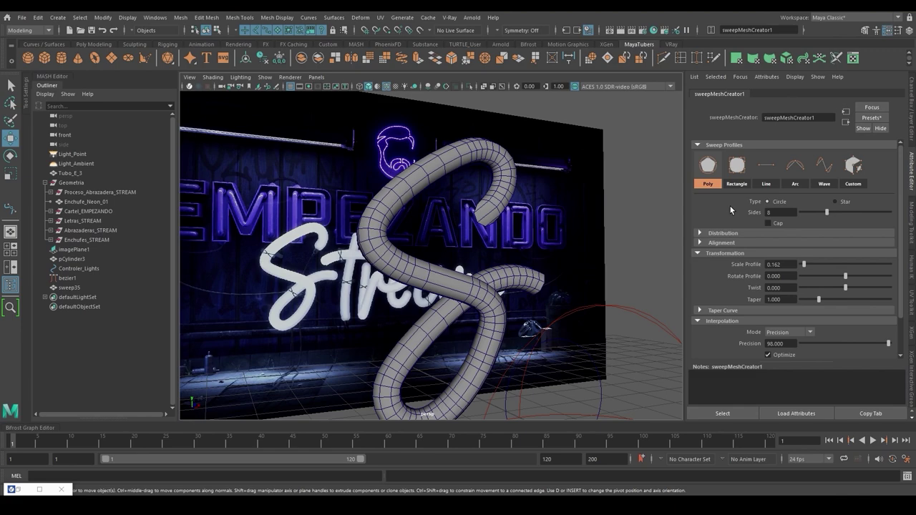
Inspect the S tube from several angles and hide its sweep mesh to expose the underlying curve.
right_click_drag(538, 223, 565, 231, "alt")
left_click_drag(565, 230, 379, 213, "alt")
left_click_drag(434, 261, 551, 263, "alt")
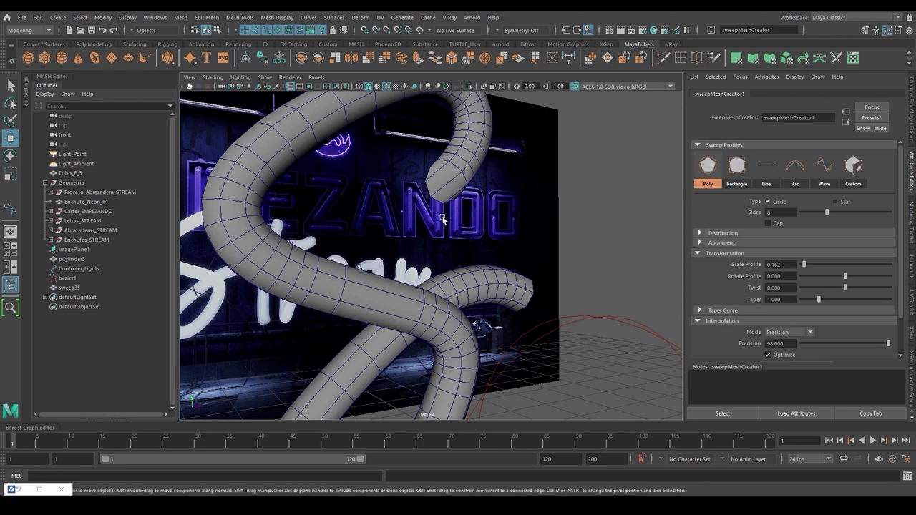
left_click_drag(462, 220, 451, 167, "alt")
left_click(450, 166)
key("h")
Apply the Bezier anchor preset to the anchor at the upper end of the S curve.
left_click(457, 164)
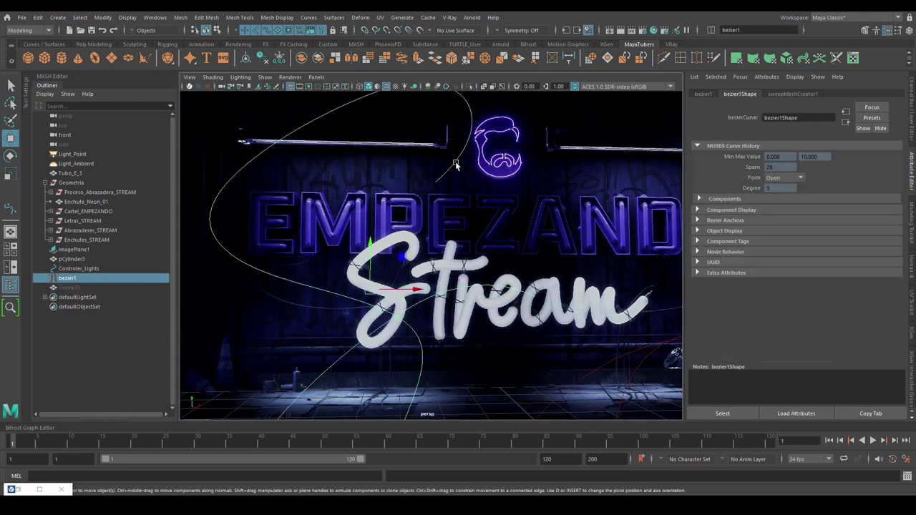
right_click_drag(458, 164, 428, 171)
left_click(446, 183)
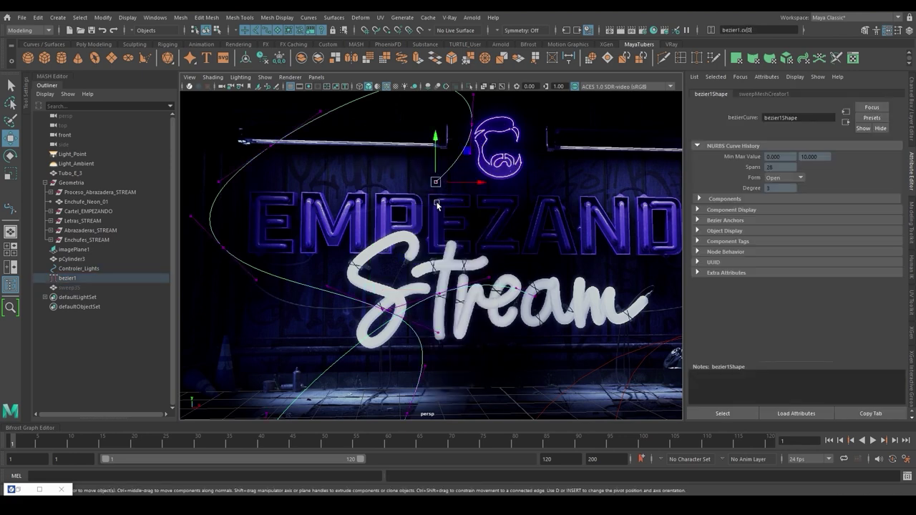
middle_click_drag(436, 205, 419, 237, "alt")
right_click_drag(420, 238, 433, 202, "alt")
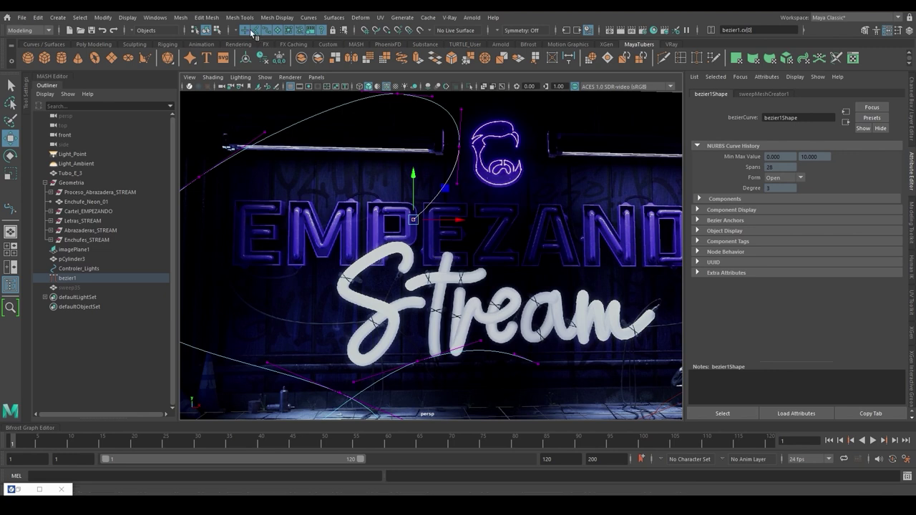
left_click(309, 17)
mouse_move(337, 307)
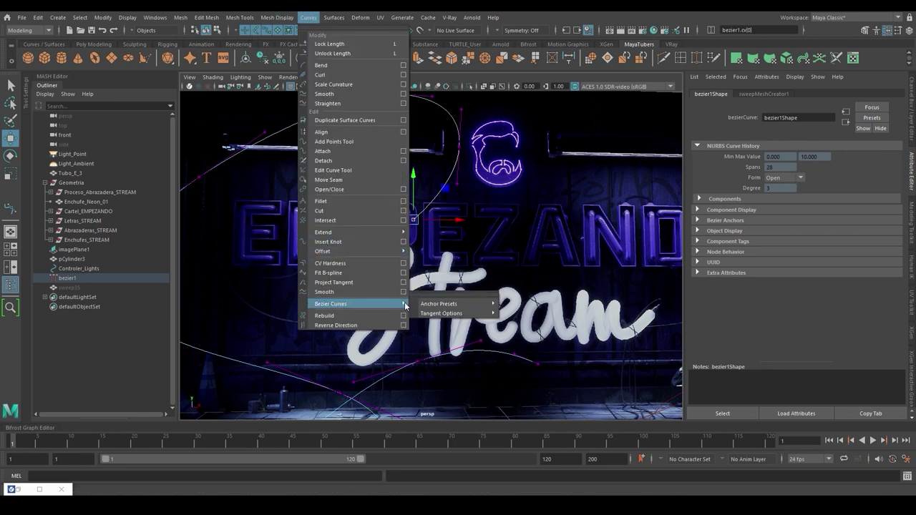
mouse_move(476, 305)
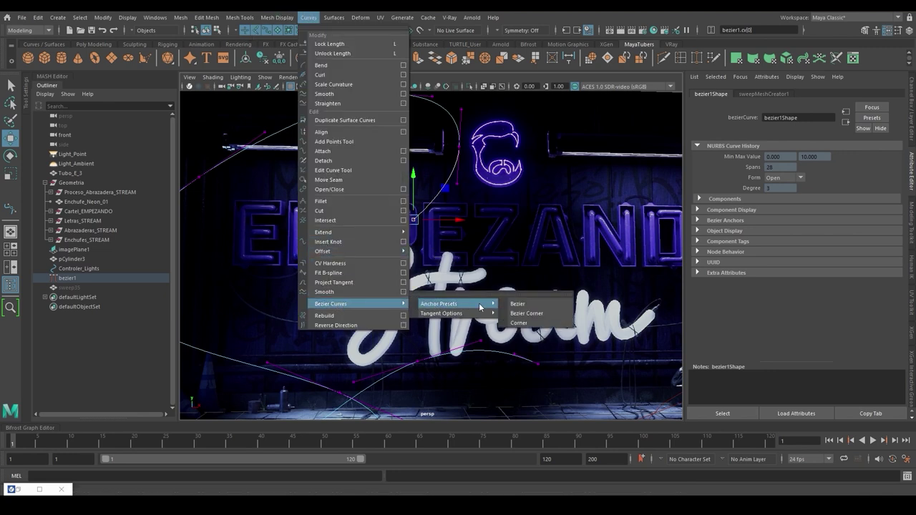
left_click(534, 306)
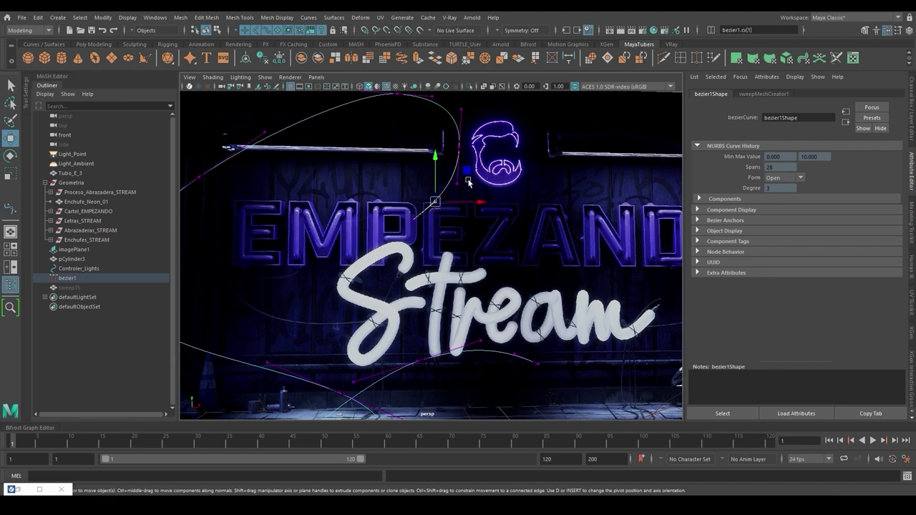
left_click(467, 171)
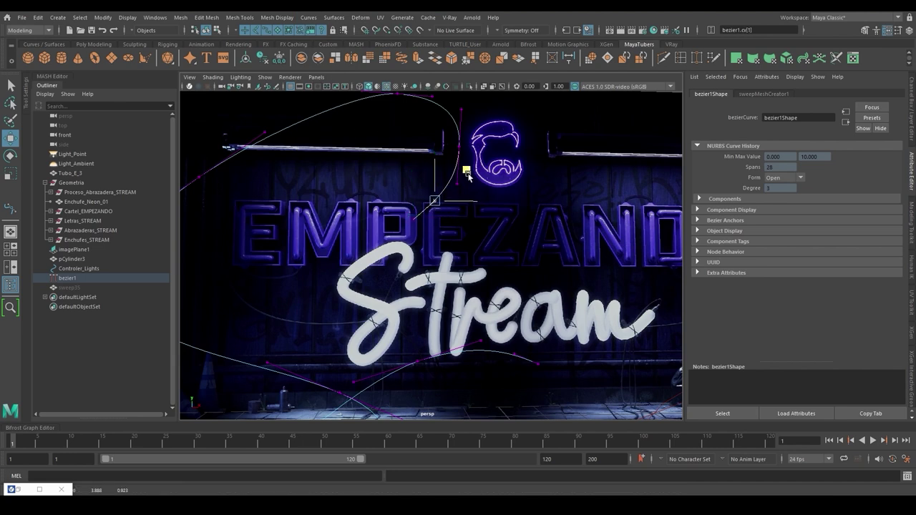
Make the hidden S sweep mesh visible again.
left_click(92, 288)
key("h")
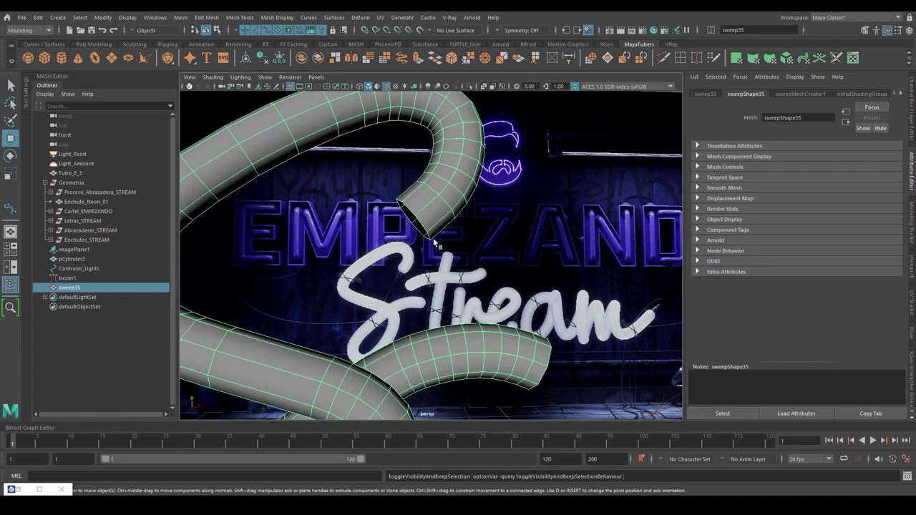
left_click_drag(410, 272, 467, 244, "alt")
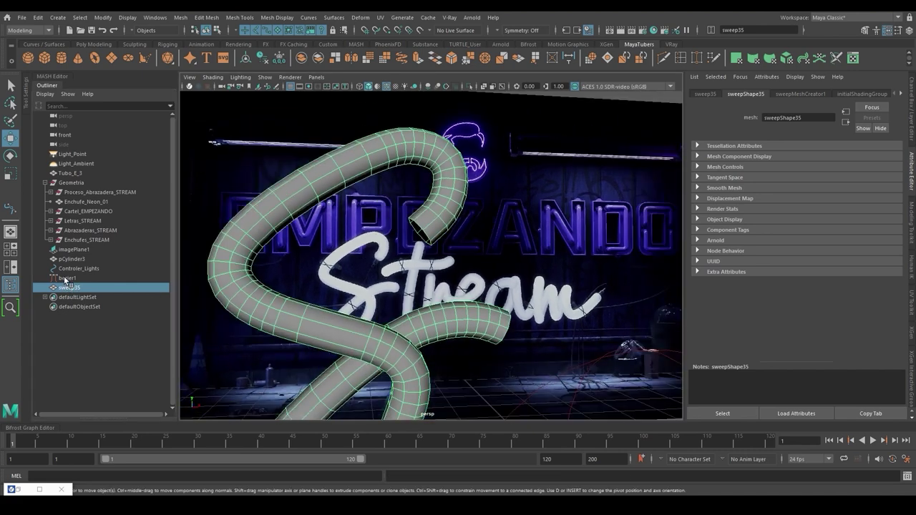
Try moving the anchor at the top of the S curve with the tube visible, and undo the move.
left_click(68, 277)
left_click(216, 31)
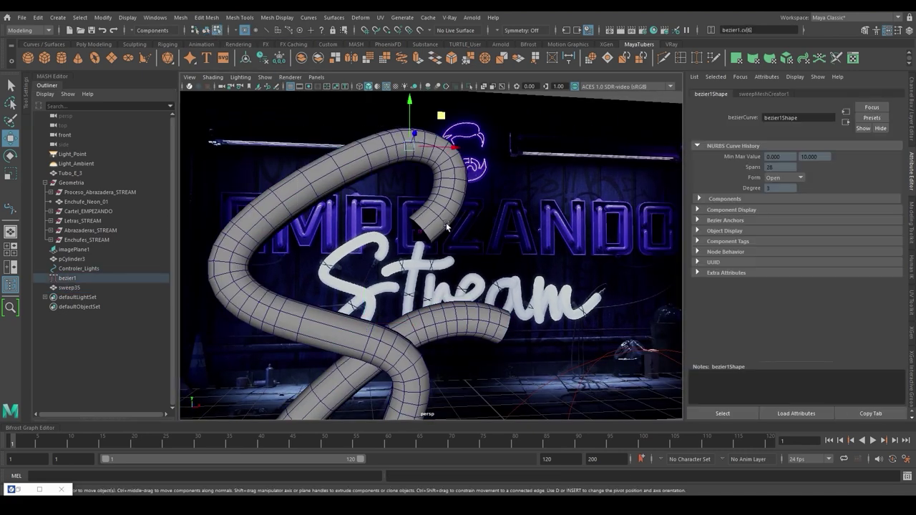
left_click(445, 120)
mouse_move(446, 123)
left_mouse_down()
mouse_move(441, 129)
mouse_move(449, 118)
left_mouse_up()
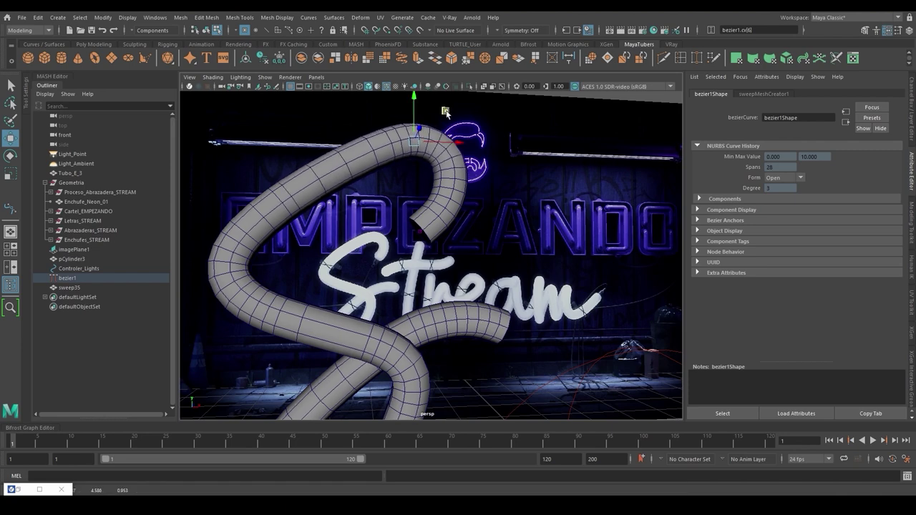
key("ctrl+z")
Try the Cap option on the S tube's ends and turn it off again.
left_click_drag(508, 253, 523, 252, "alt")
scroll(513, 246, "up", 3)
middle_click_drag(513, 245, 471, 206, "alt")
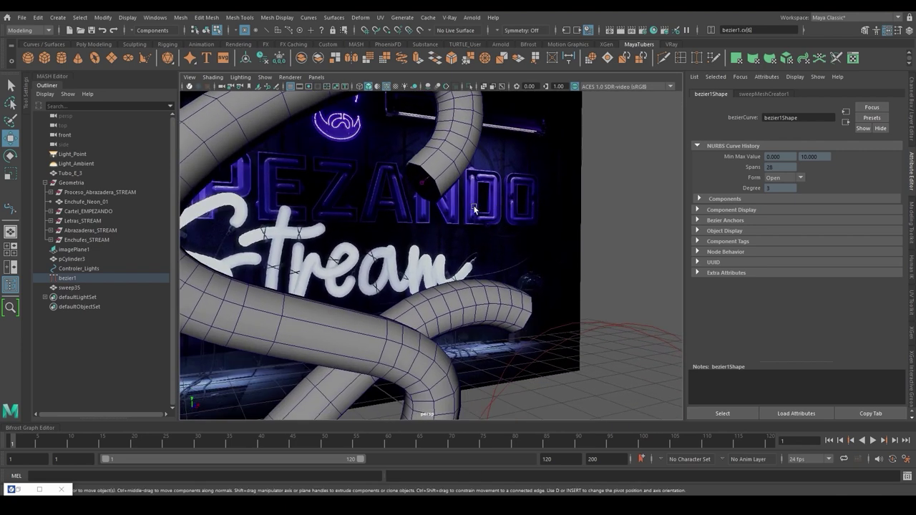
left_click(764, 93)
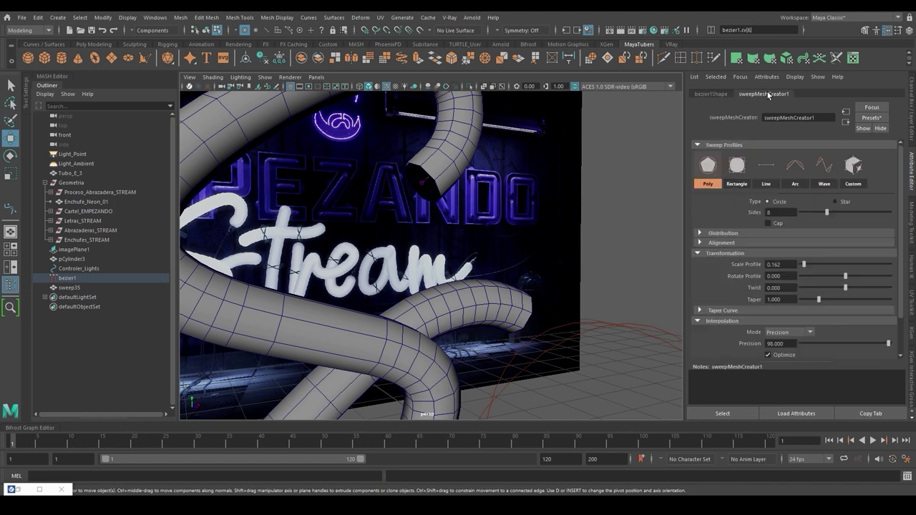
scroll(790, 257, "down", 2)
left_click(768, 181)
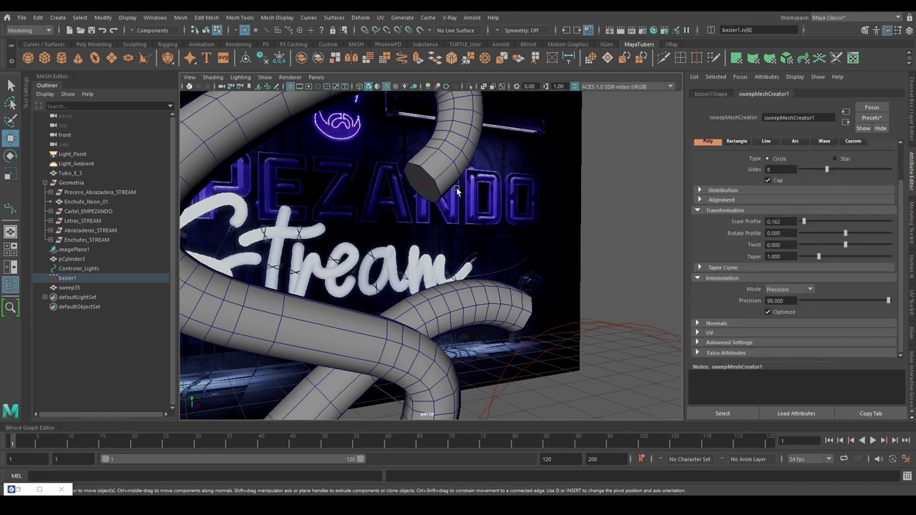
left_click(771, 179)
Set the S tube's circular profile to 12 sides.
middle_click_drag(526, 188, 521, 258, "alt")
scroll(517, 257, "down", 1)
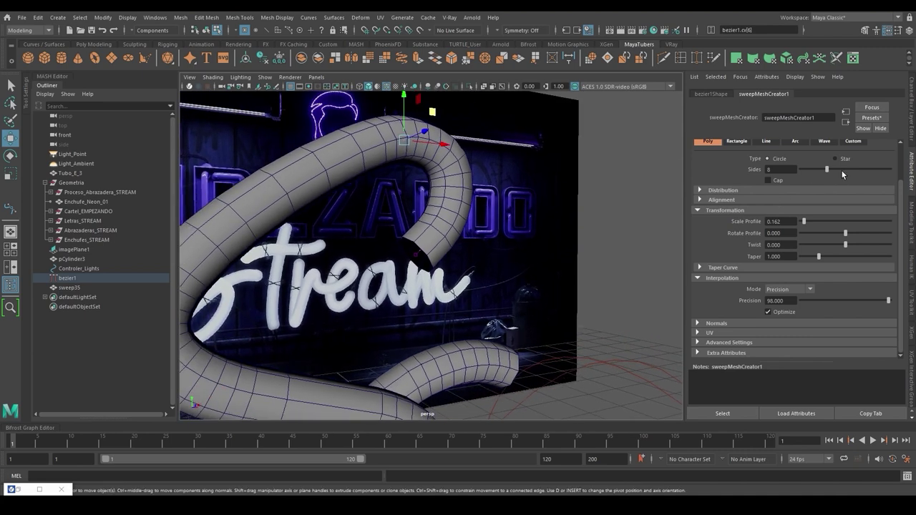
left_click_drag(828, 168, 848, 168)
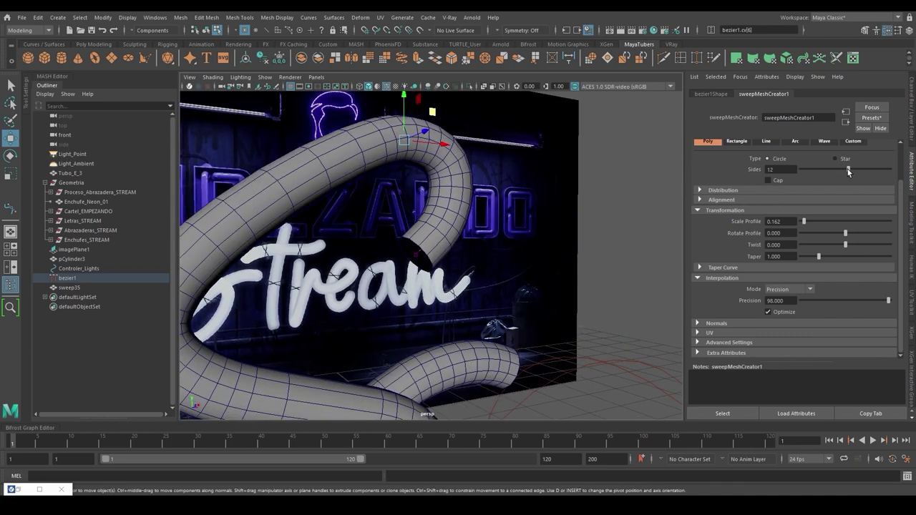
mouse_move(601, 233)
left_mouse_down("alt")
mouse_move(629, 218)
mouse_move(579, 218)
mouse_move(583, 229)
left_mouse_up("alt")
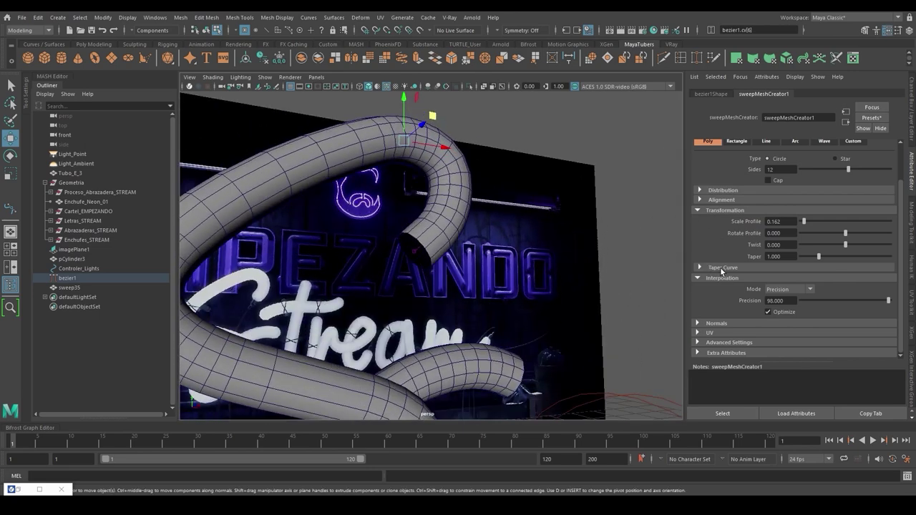
Open the sweep's taper curve in the enlarged editor, lower its start slightly and bring its end down to 0 at position 1.
left_click(721, 269)
left_click(884, 292)
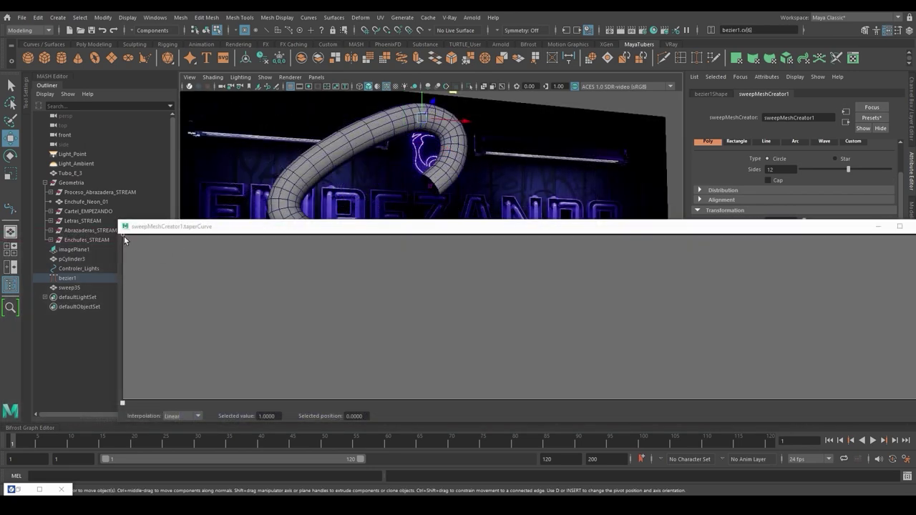
left_click_drag(122, 238, 265, 244)
left_click_drag(369, 227, 204, 126)
left_click_drag(741, 138, 737, 172)
left_click_drag(732, 282, 742, 296)
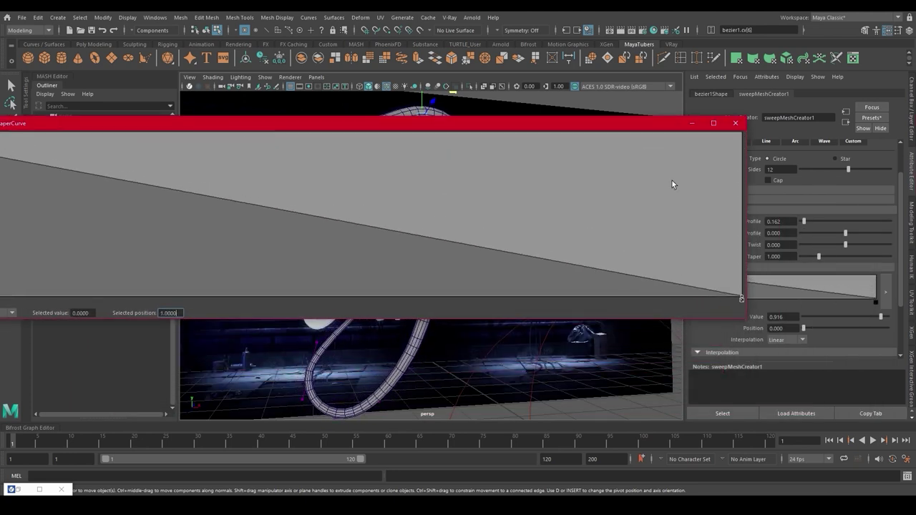
Raise the taper curve's end to 0.7855 and add four alternating low and high points along it.
left_click_drag(656, 122, 636, 320)
left_click_drag(513, 325, 587, 215)
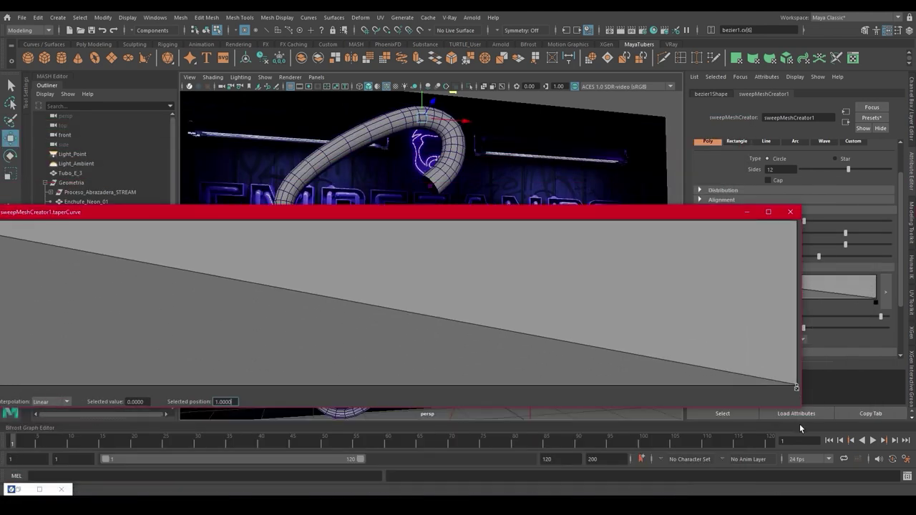
left_click_drag(796, 386, 713, 256)
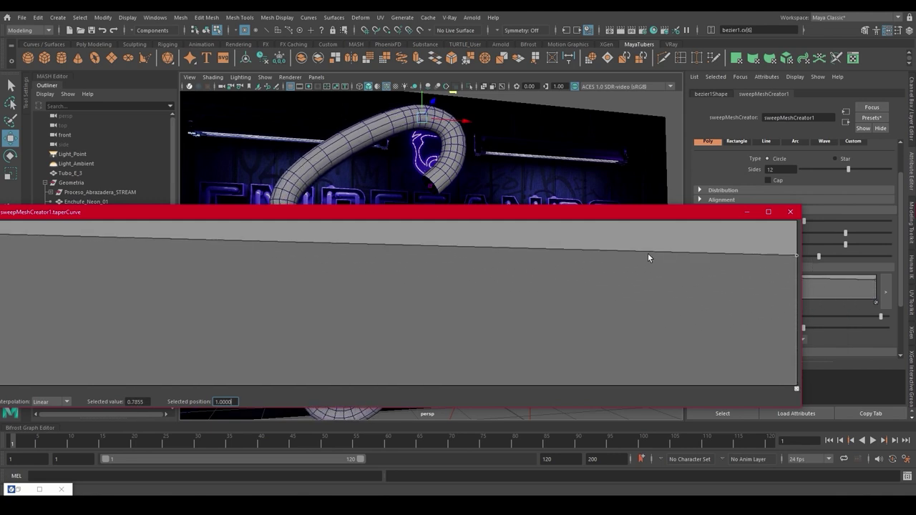
left_click_drag(648, 255, 622, 356)
left_click_drag(396, 333, 355, 249)
left_click_drag(215, 242, 207, 356)
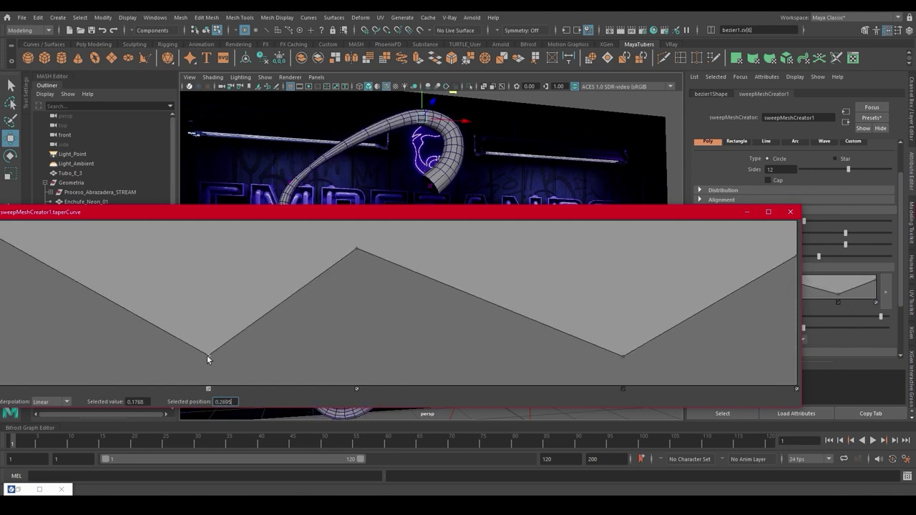
left_click_drag(164, 330, 90, 252)
Lower both ends of the taper curve to 0 and gather the inner points at about full height beside them, then close the enlarged editor.
left_click_drag(275, 212, 354, 154)
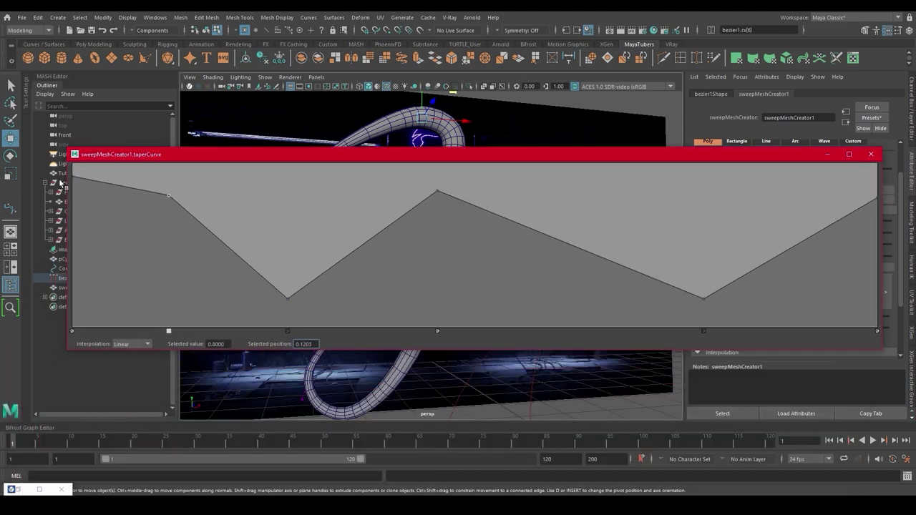
left_click_drag(71, 181, 71, 331)
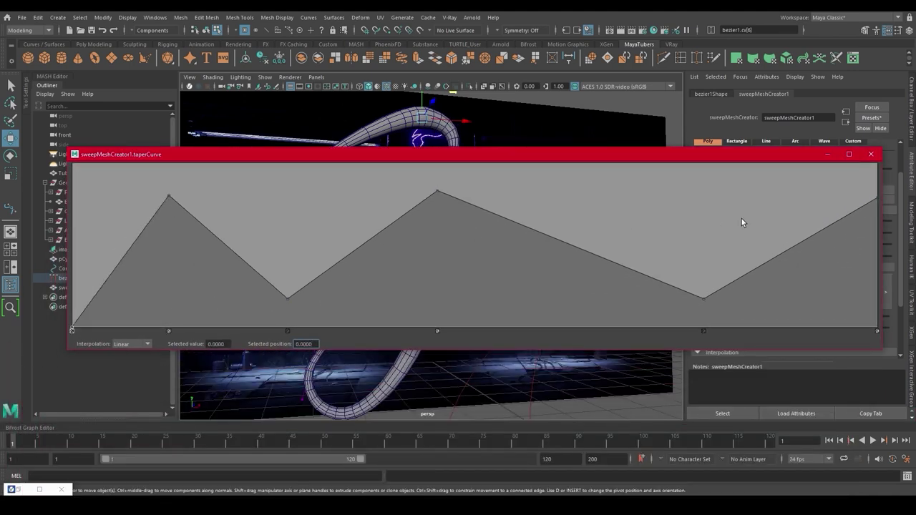
left_click_drag(876, 199, 893, 358)
left_click_drag(704, 298, 877, 172)
left_click_drag(437, 191, 868, 163)
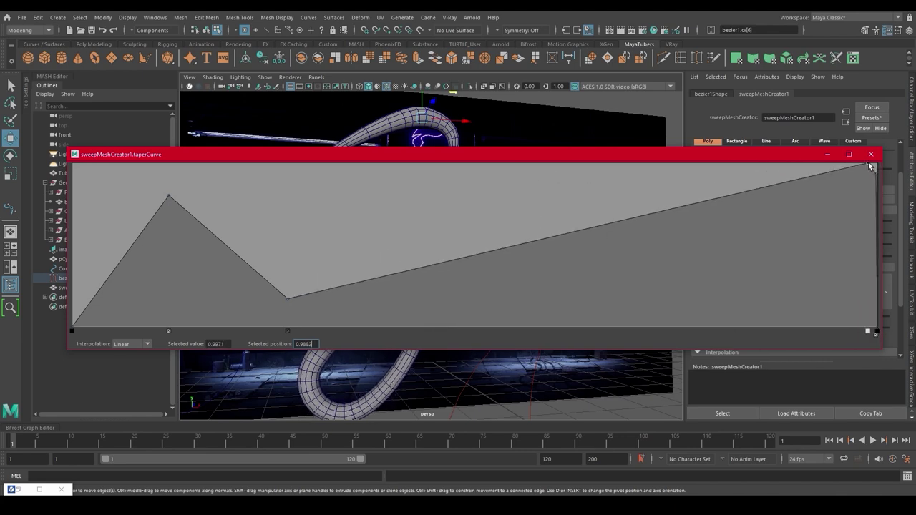
left_click_drag(169, 196, 74, 164)
left_click_drag(287, 297, 82, 156)
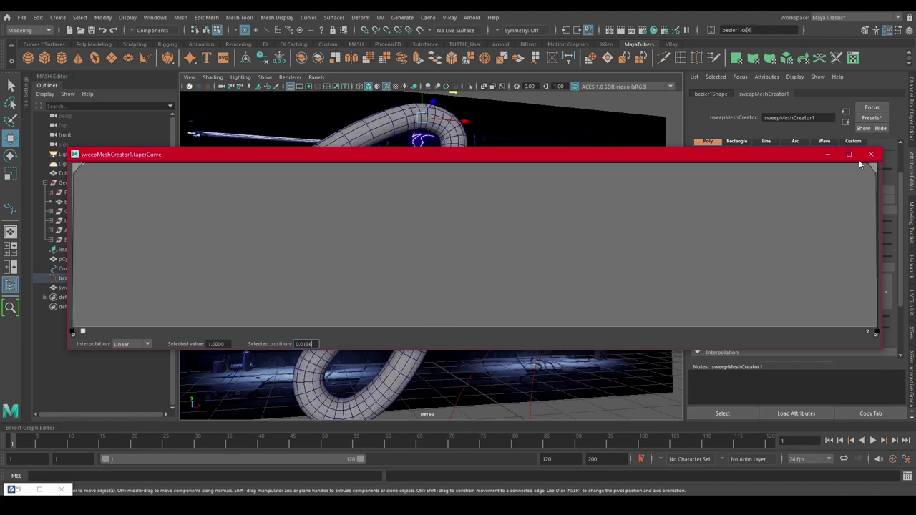
left_click(871, 154)
Insert an edge loop around the pointed tip at the upper end of the S tube mesh.
right_click_drag(380, 202, 556, 306, "alt")
left_click_drag(556, 306, 522, 224, "alt")
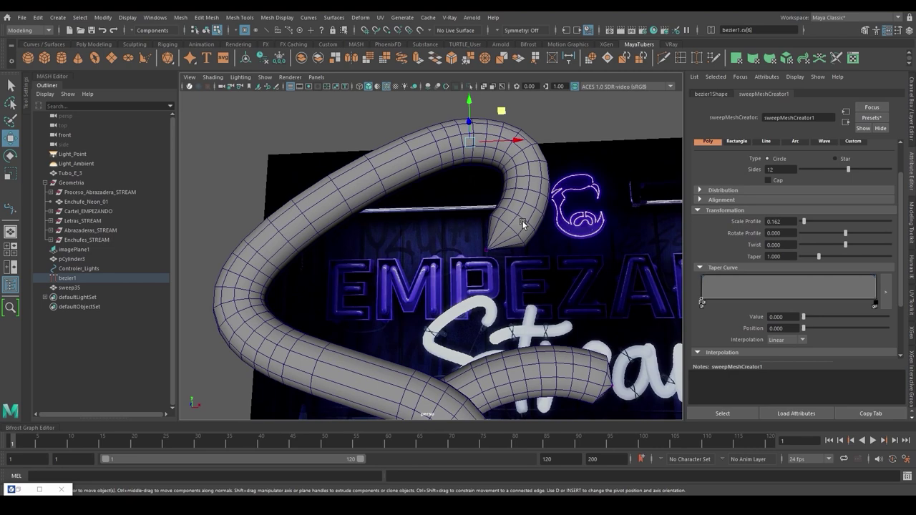
key("F9")
key("F8")
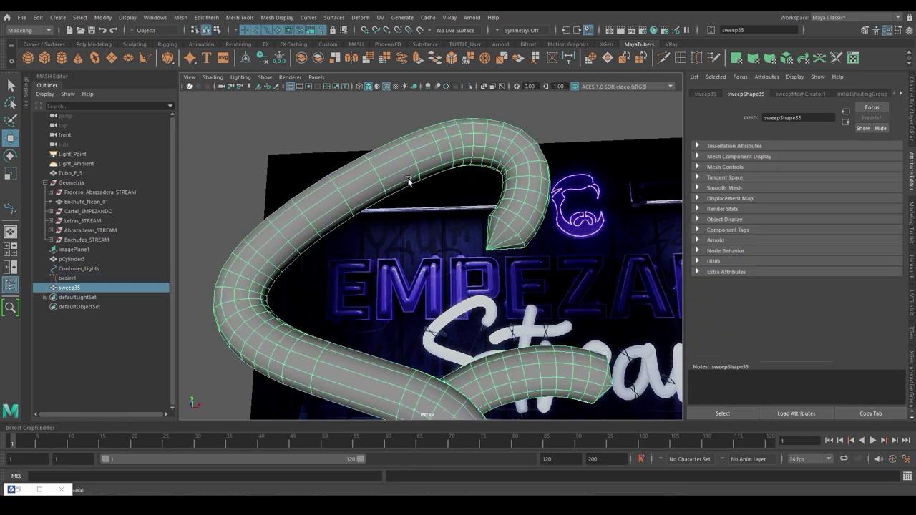
scroll(489, 240, "up", 4)
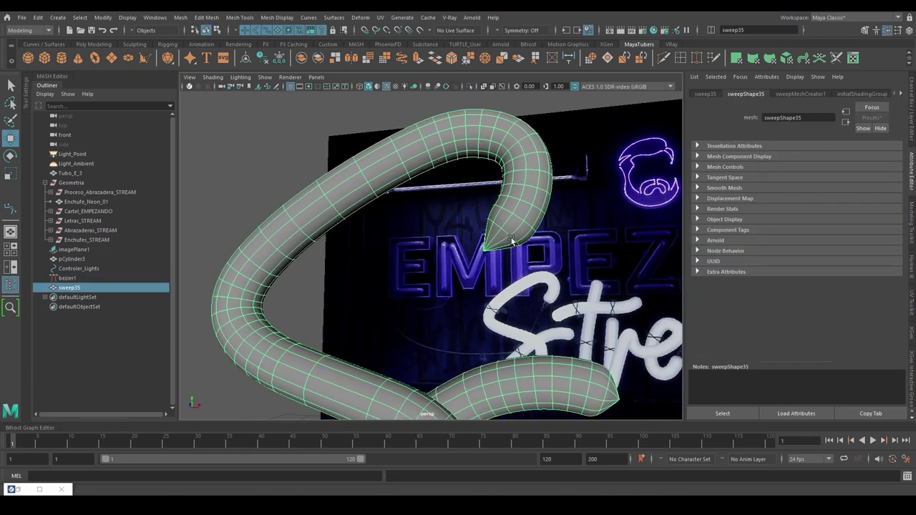
left_click(681, 58)
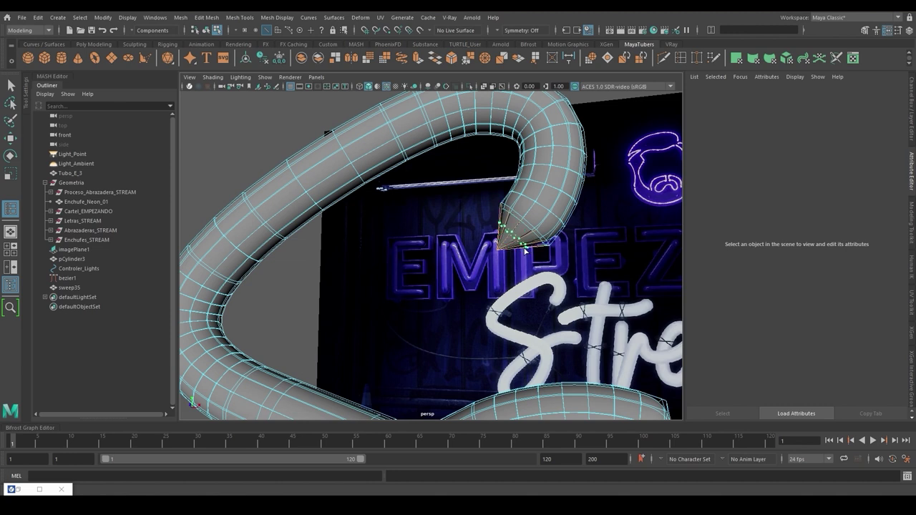
left_click(524, 250, "ctrl")
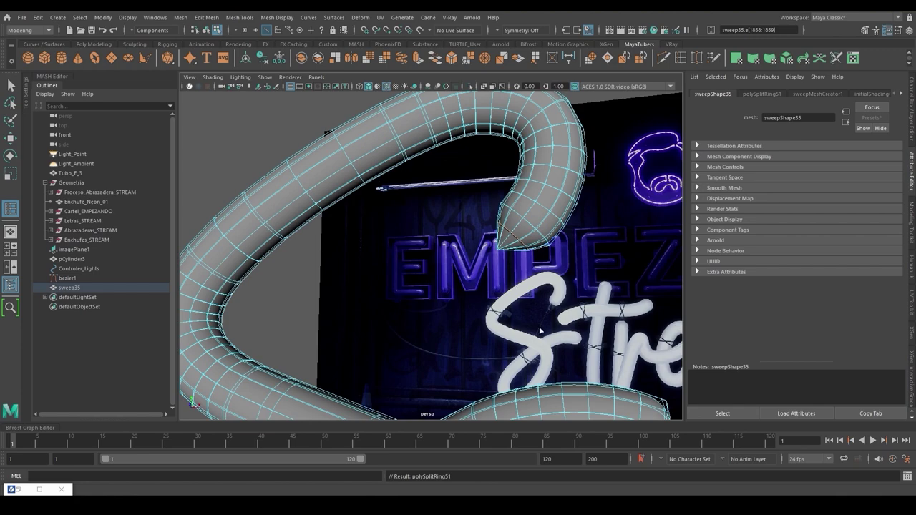
middle_click_drag(540, 330, 540, 281, "alt")
left_click_drag(540, 281, 525, 280, "alt")
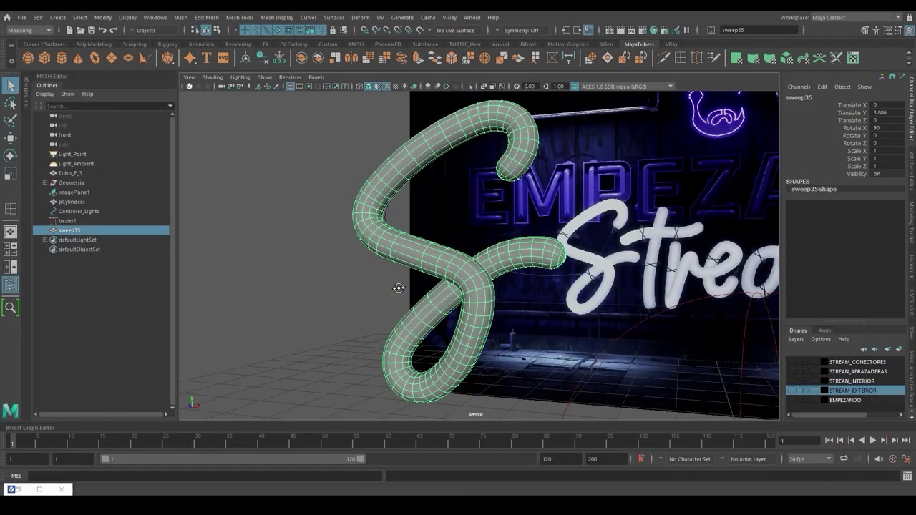
Duplicate the S tube mesh, hide the copy and select the original again.
left_click_drag(399, 288, 244, 285, "alt")
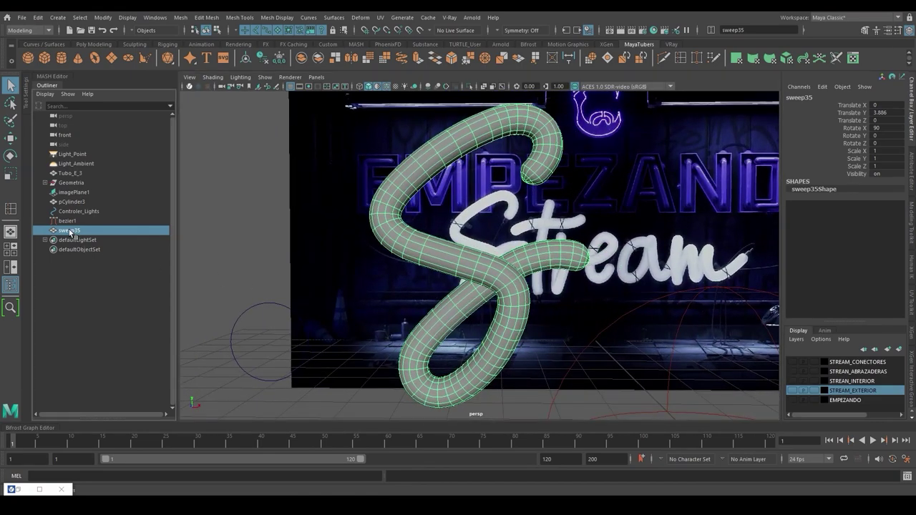
key("ctrl+d")
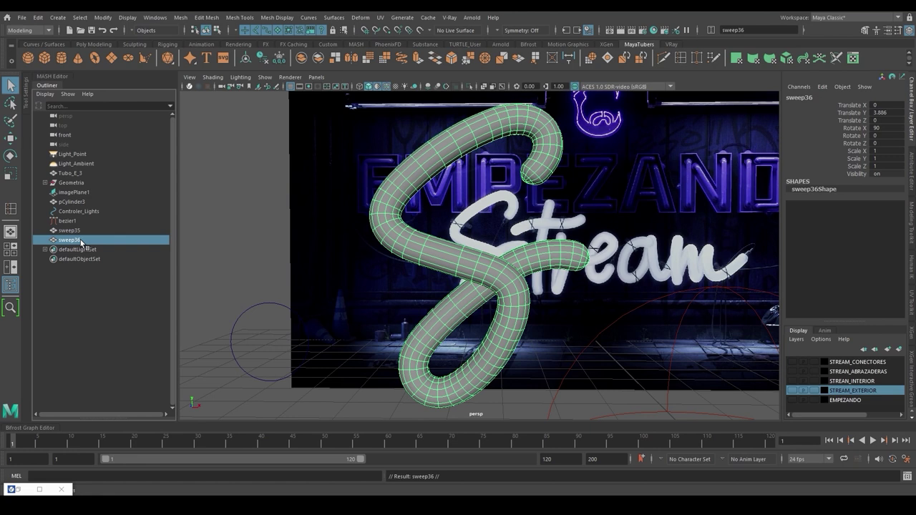
key("ctrl+h")
left_click(69, 231)
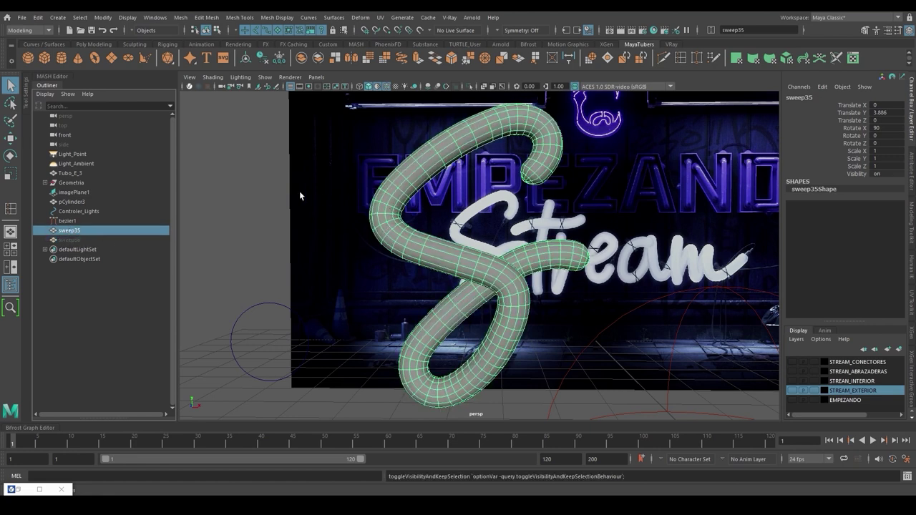
Try scaling the whole S tube uniformly to 1.216 and undo it.
left_click_drag(387, 197, 474, 219, "alt")
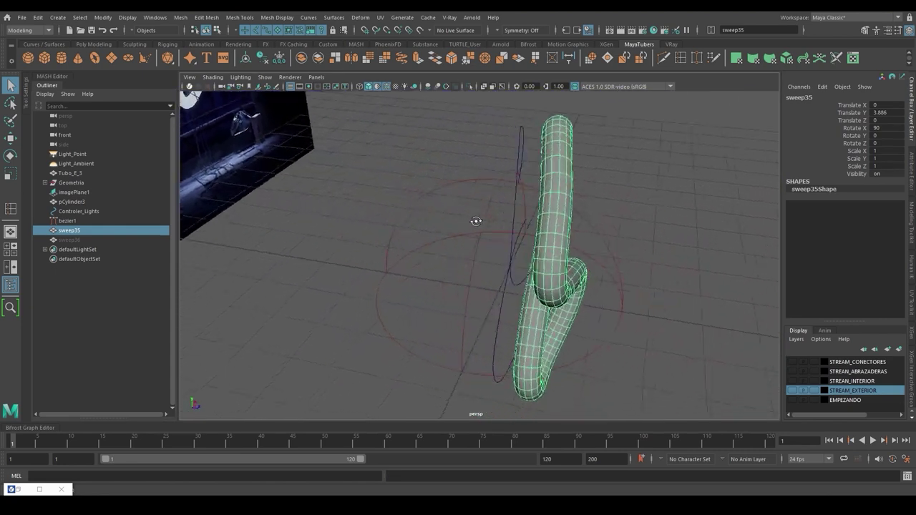
left_click(516, 203)
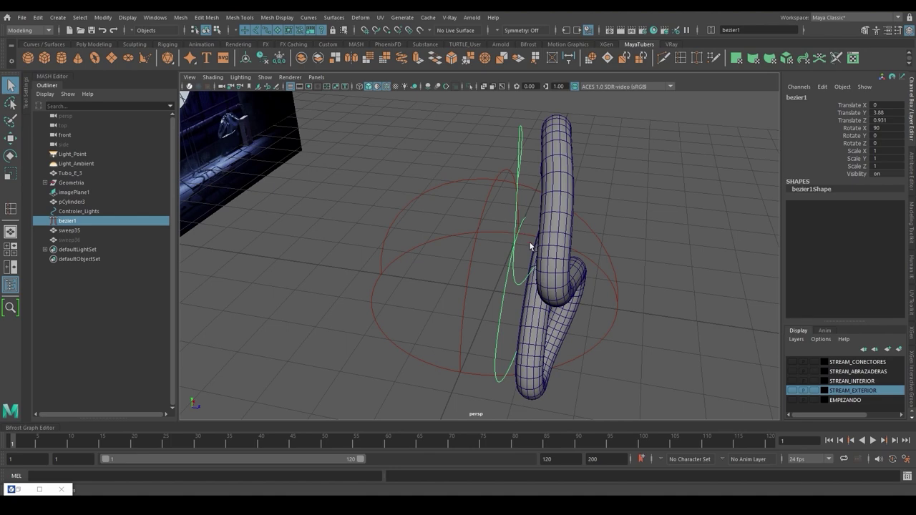
left_click_drag(529, 241, 491, 197, "alt")
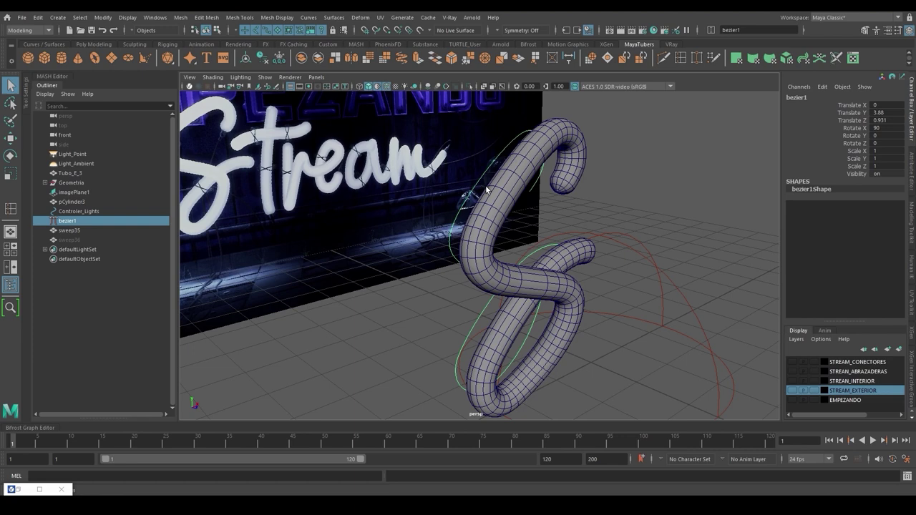
left_click_drag(516, 200, 433, 159, "alt")
left_click(430, 157)
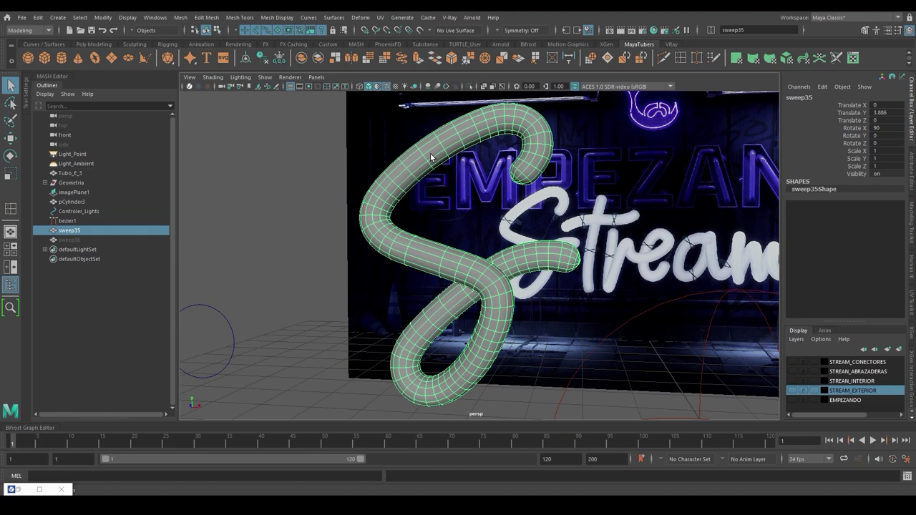
key("r")
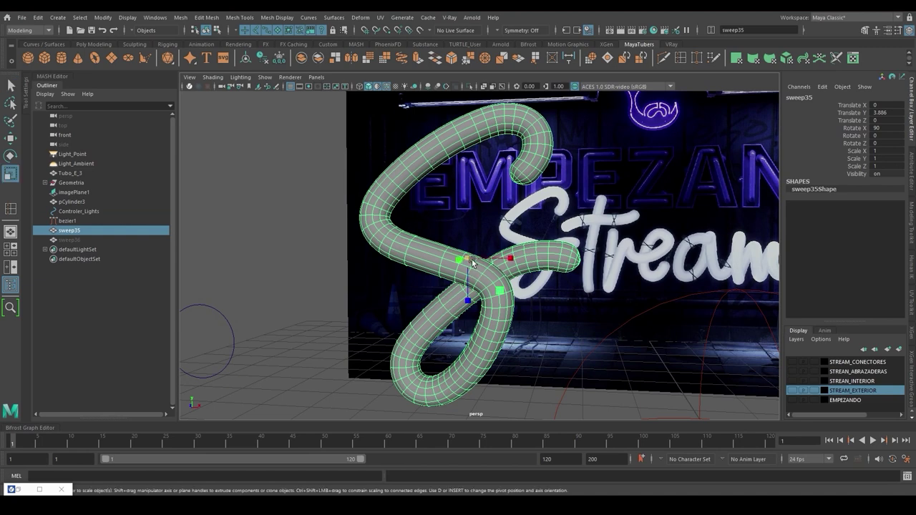
mouse_move(472, 259)
left_mouse_down()
mouse_move(401, 263)
mouse_move(384, 278)
mouse_move(388, 267)
mouse_move(311, 291)
mouse_move(462, 262)
left_mouse_up()
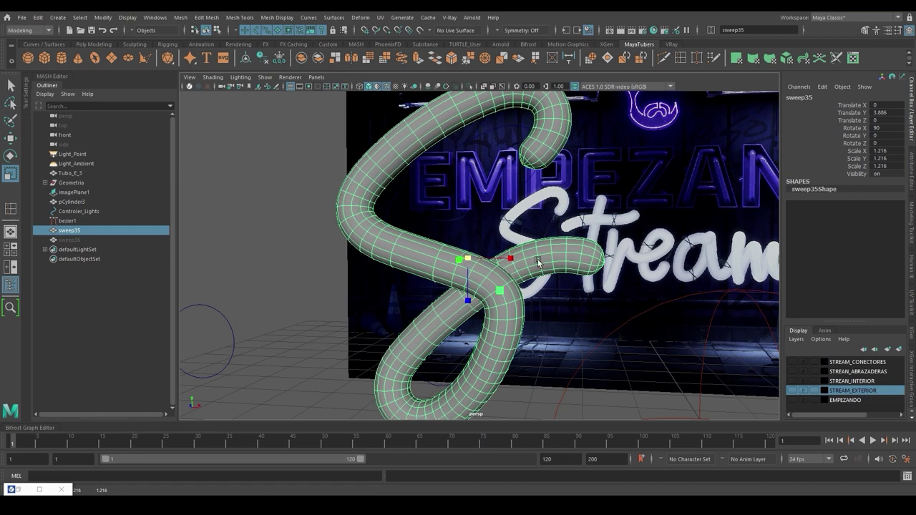
key("ctrl+z")
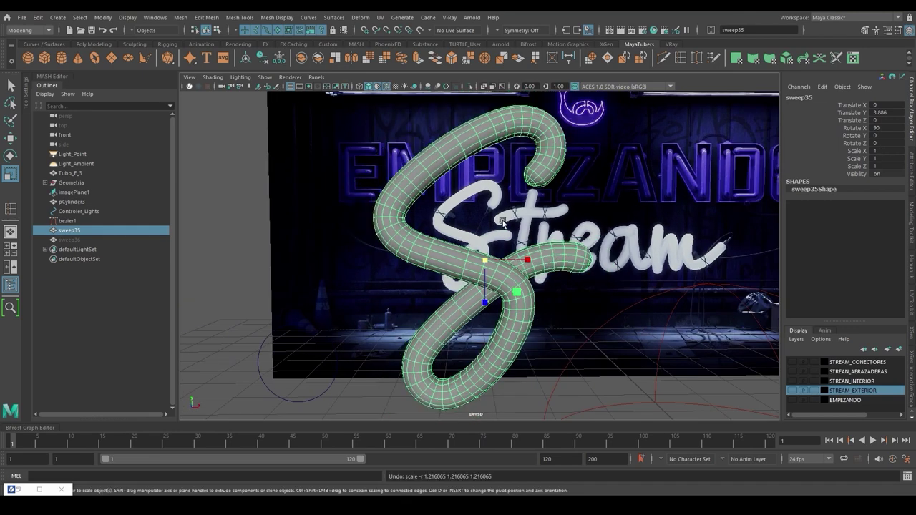
Try scaling three face rings on the S tube's upper stroke together to about 0.72 and undo it.
left_click_drag(502, 221, 475, 219, "alt")
right_click_drag(461, 123, 460, 148)
left_click(454, 135)
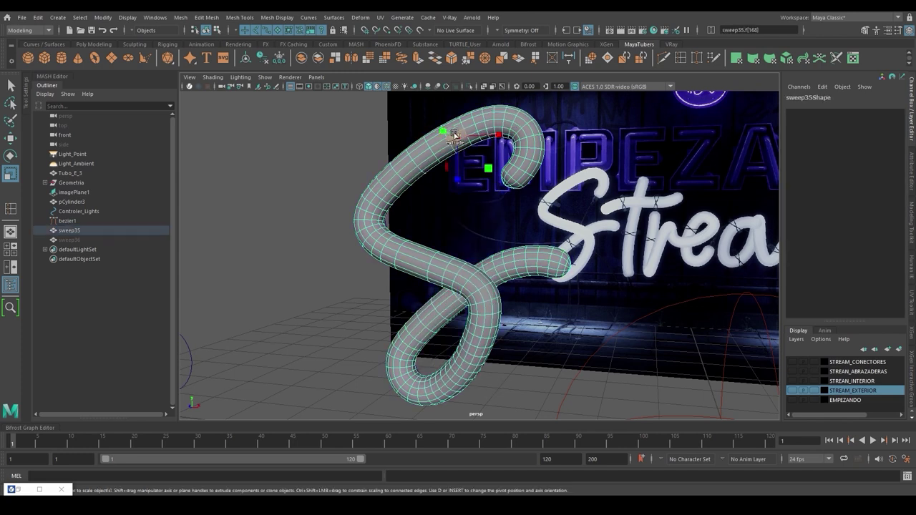
key("q")
double_click(454, 137, "shift")
left_click(419, 157, "shift")
double_click(416, 149, "shift")
left_click(388, 179, "shift")
double_click(397, 184, "shift")
key("r")
left_click_drag(424, 158, 404, 158)
key("ctrl+z")
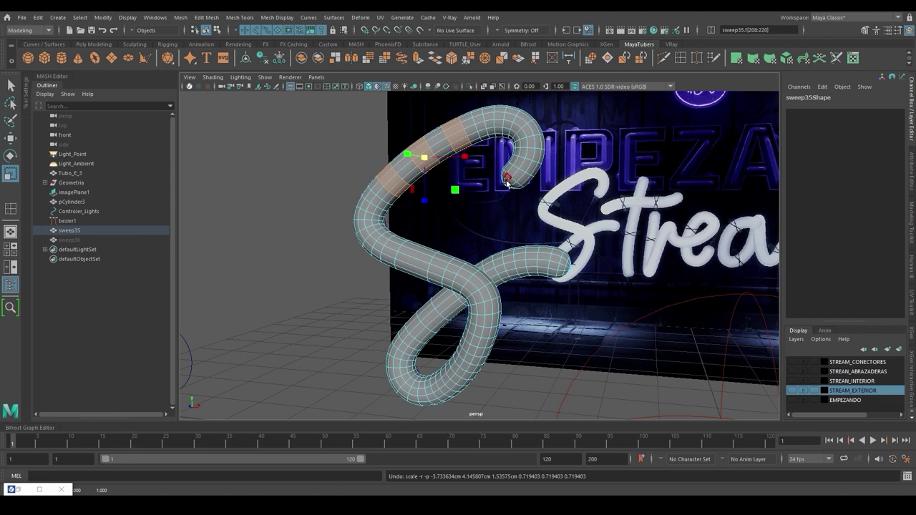
Select cross-section edges along the length of the S tube, try scaling them down slightly and undo the scaling.
scroll(507, 182, "up", 5)
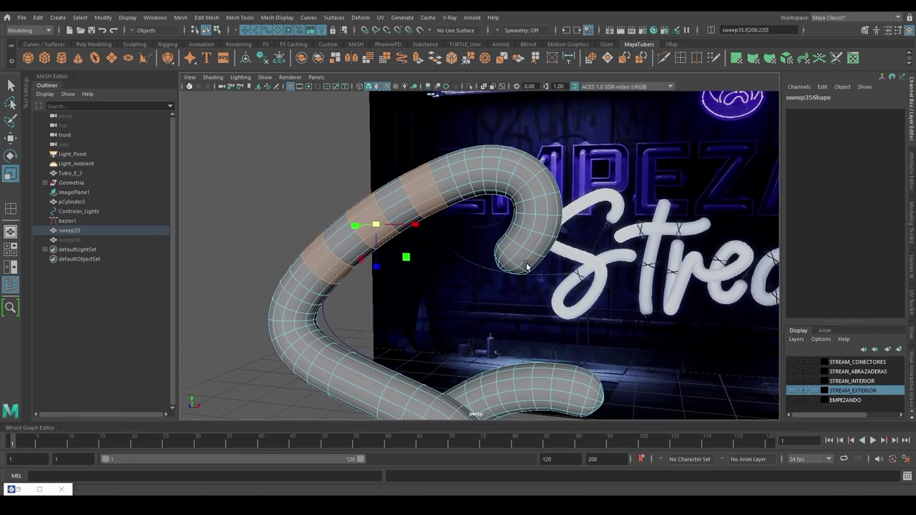
right_click_drag(538, 254, 532, 221)
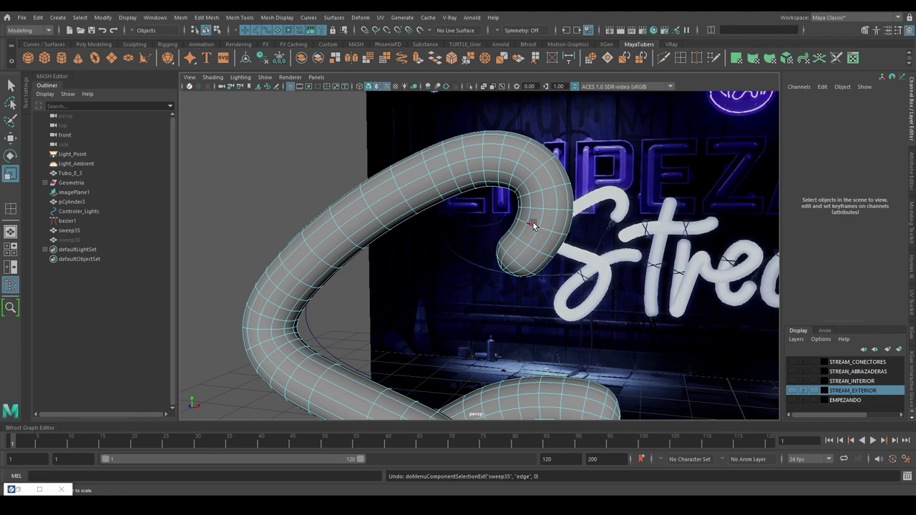
left_click(533, 224)
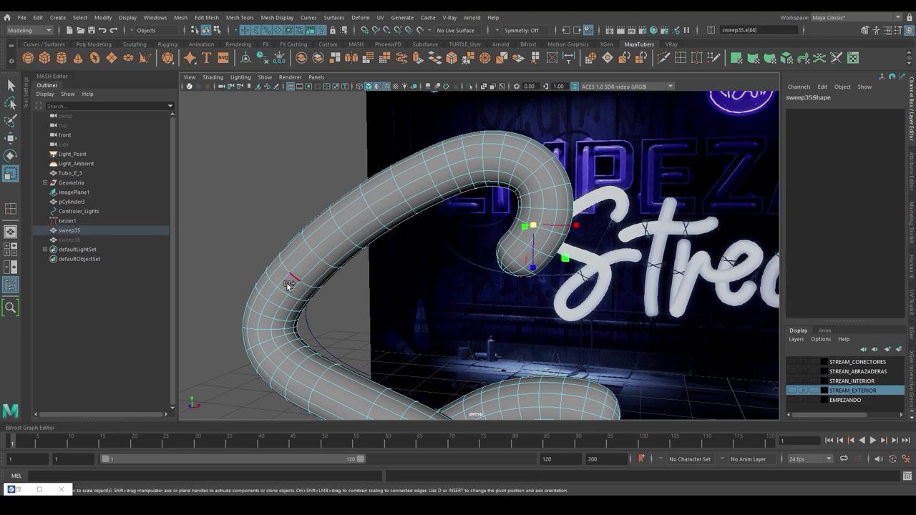
left_click(371, 410)
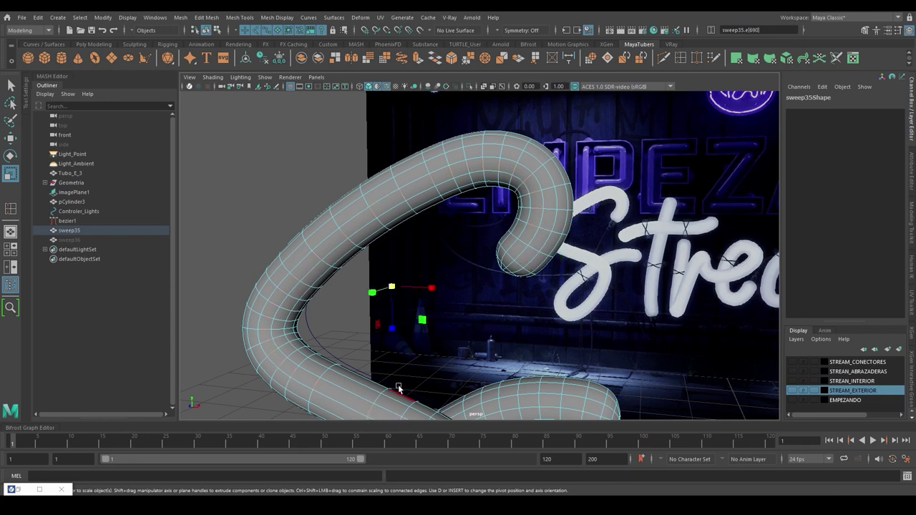
left_click_drag(398, 384, 385, 162, "alt")
left_click_drag(470, 235, 497, 336, "alt")
left_click(497, 198)
middle_click_drag(496, 198, 425, 297, "alt")
left_click_drag(425, 297, 487, 276, "alt")
left_click(486, 277)
left_click_drag(599, 203, 575, 305, "alt")
double_click(526, 232, "shift")
left_click_drag(440, 265, 434, 306)
key("ctrl+z")
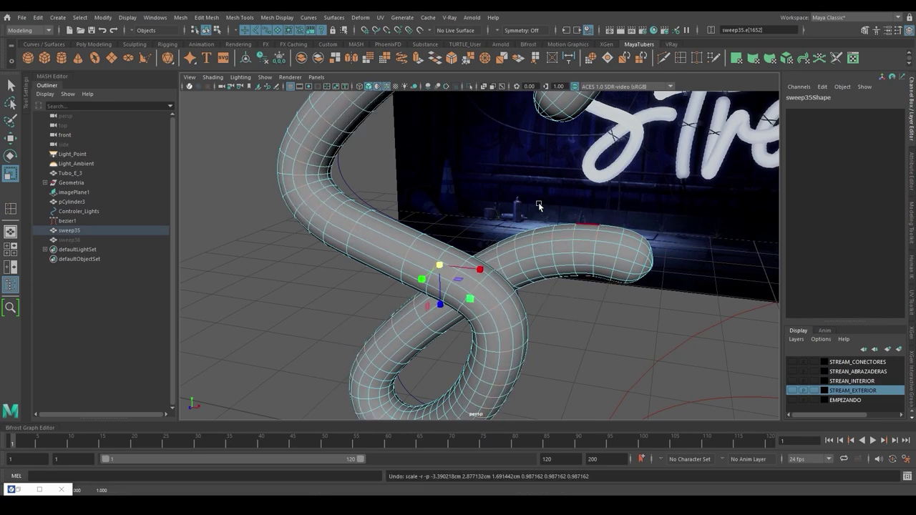
Convert the selected edges to edge loops, try scaling the loops to about 0.78 and undo the scaling.
left_click(79, 18)
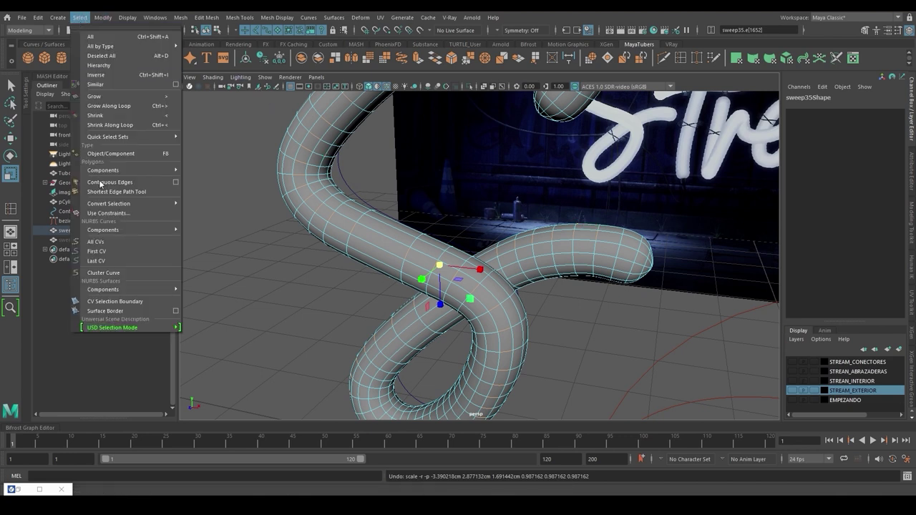
mouse_move(109, 204)
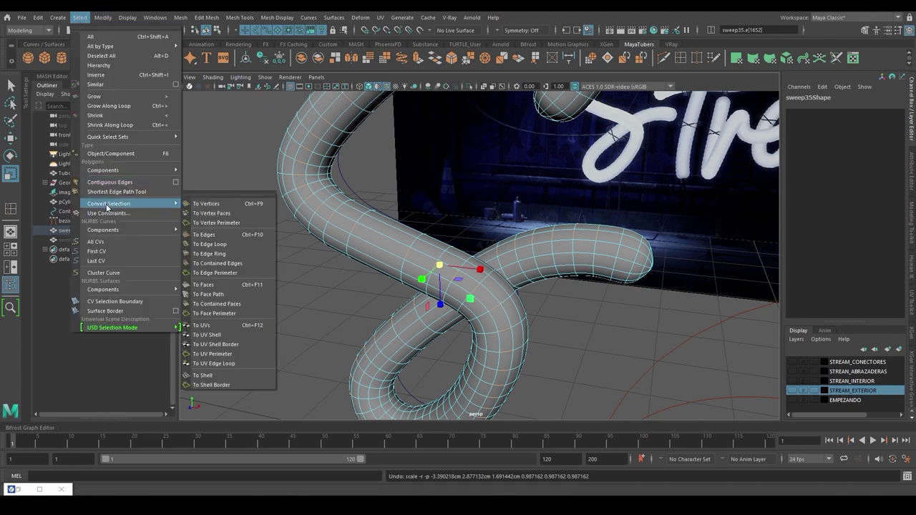
left_click(236, 244)
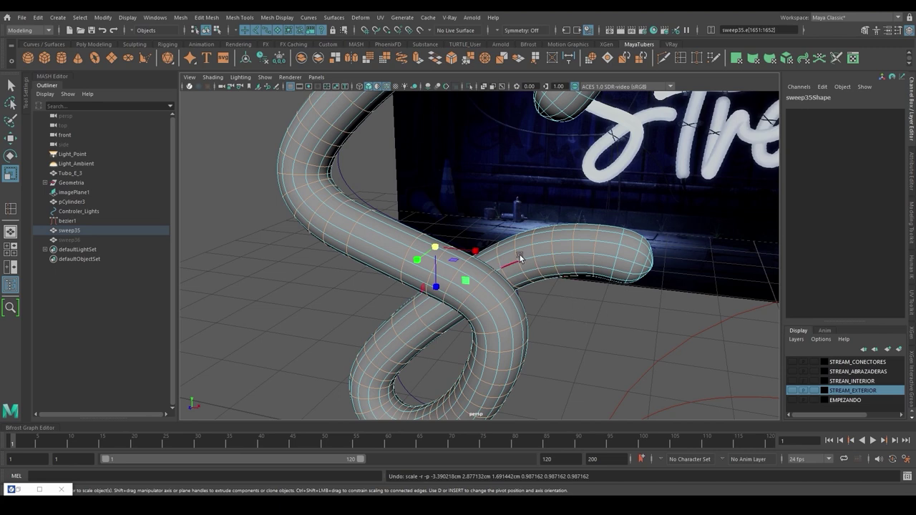
right_click_drag(520, 255, 496, 254, "alt")
left_click_drag(444, 248, 394, 290)
key("ctrl+z")
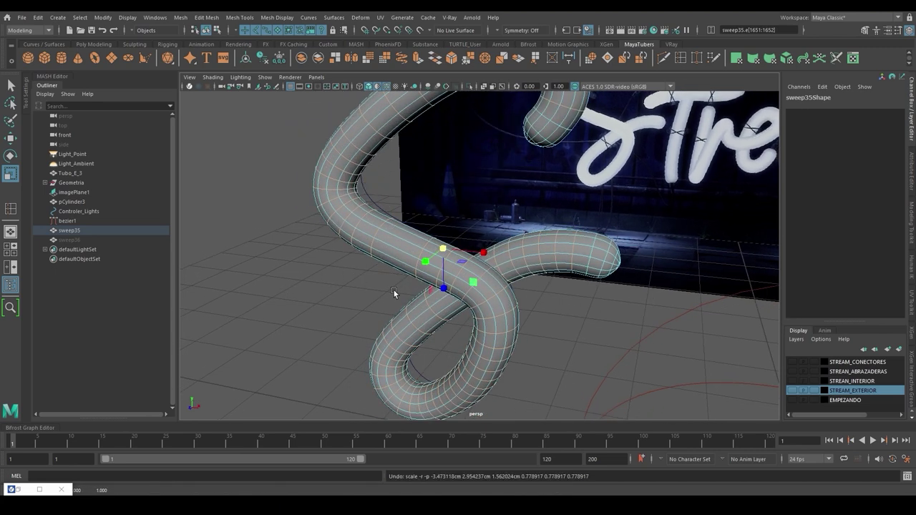
Set the Scale tool's axis orientation to Component for the selected edge loops and close the tool settings.
left_click(27, 94)
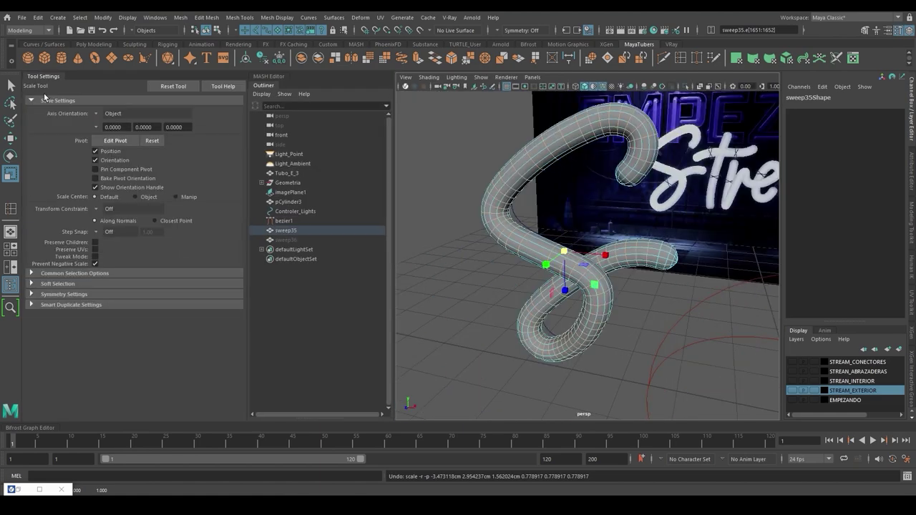
left_click(124, 113)
left_click(126, 140)
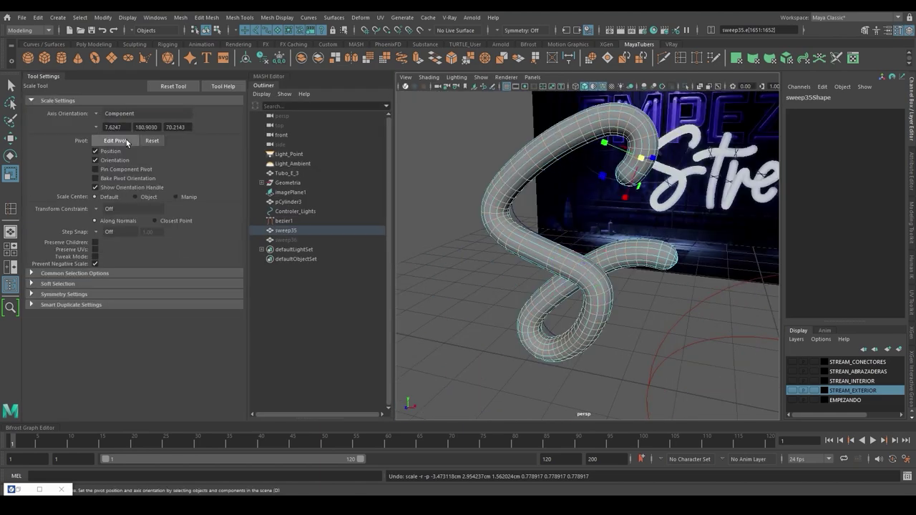
left_click(47, 75)
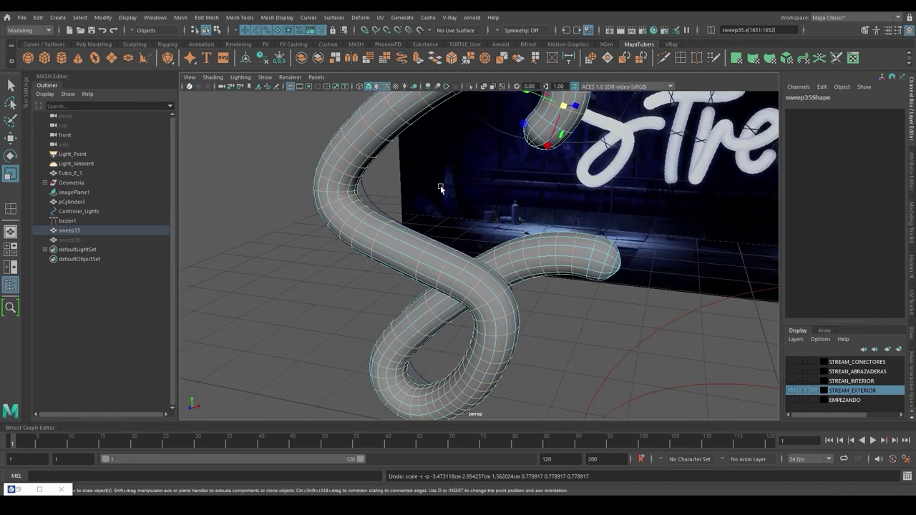
left_click_drag(440, 188, 532, 204, "alt")
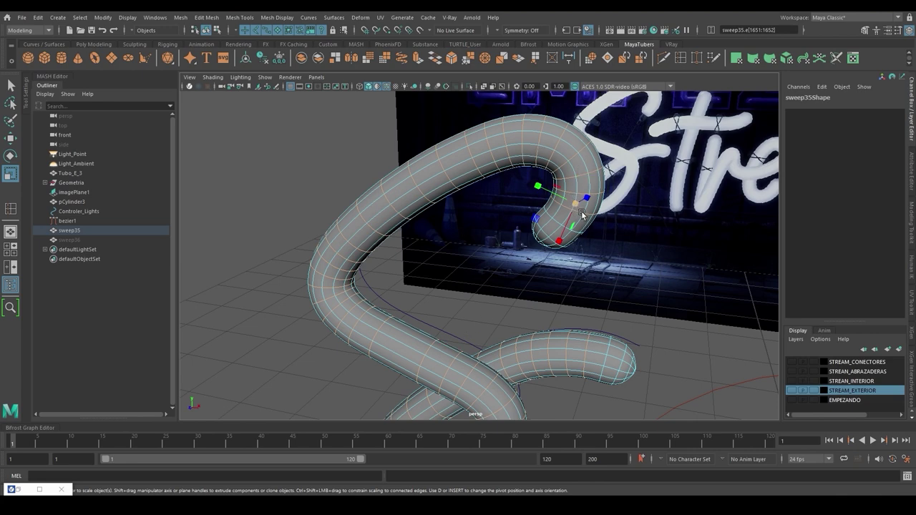
Scale the selected edge loops along the S tube down about their own component axes to thin the tube's body.
middle_click_drag(579, 211, 603, 192, "alt")
left_click_drag(602, 187, 648, 201)
scroll(656, 204, "up", 3)
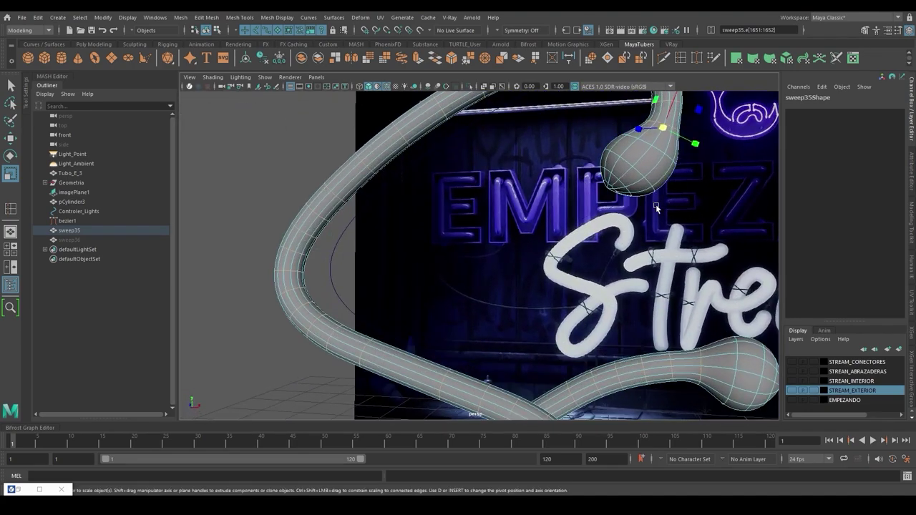
middle_click_drag(655, 204, 544, 264, "alt")
scroll(615, 251, "up", 3)
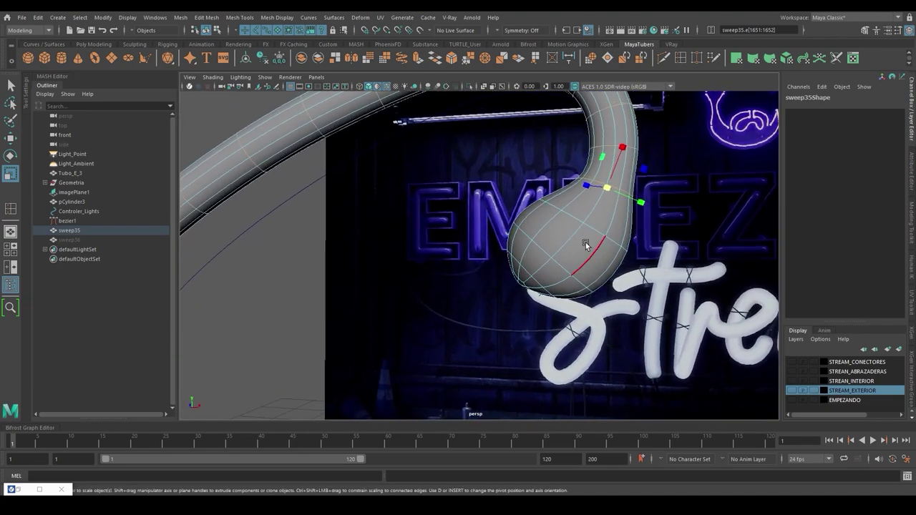
Scale down the remaining edge loops at the S tube's two ends to match the thinner body, undoing the unsuitable attempts.
double_click(594, 232)
left_click_drag(583, 223, 539, 233)
double_click(550, 259)
key("ctrl+z")
key("ctrl+z")
key("ctrl+z")
key("ctrl+z")
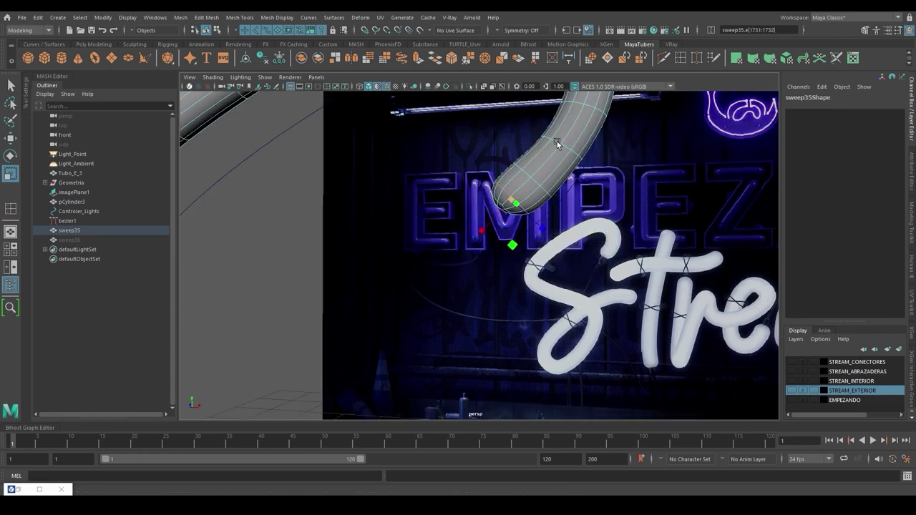
left_click_drag(542, 272, 501, 269)
scroll(370, 192, "down", 7)
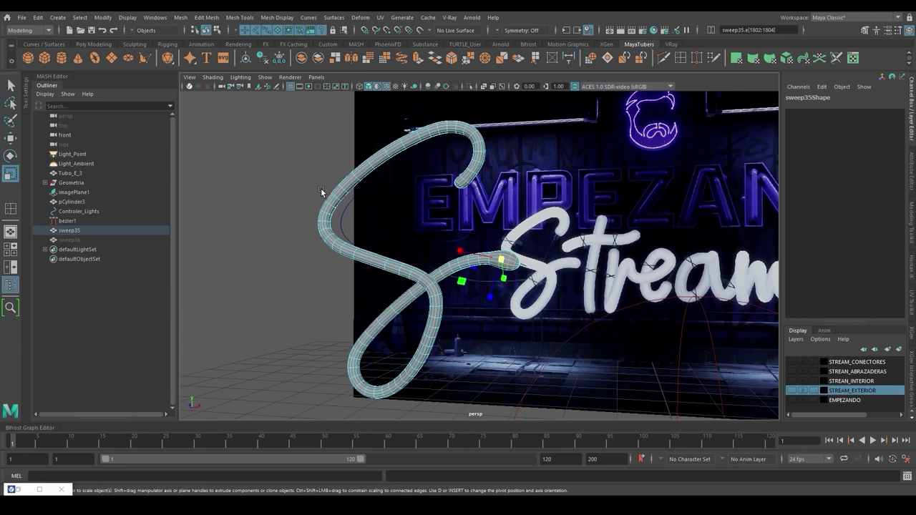
Unhide the outer S tube sweep36 and turn on X-ray shading in the viewport.
left_click(73, 241)
key("h")
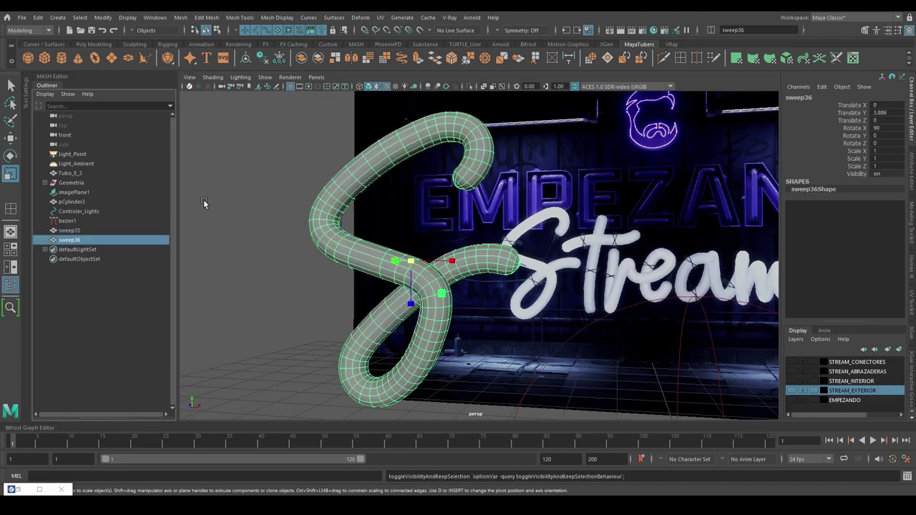
left_click(377, 86)
Create a VRayMtl material and assign it to the inner S tube sweep35.
left_click(80, 231)
scroll(589, 150, "up", 5)
left_click(670, 43)
left_click(496, 60)
left_click(526, 166)
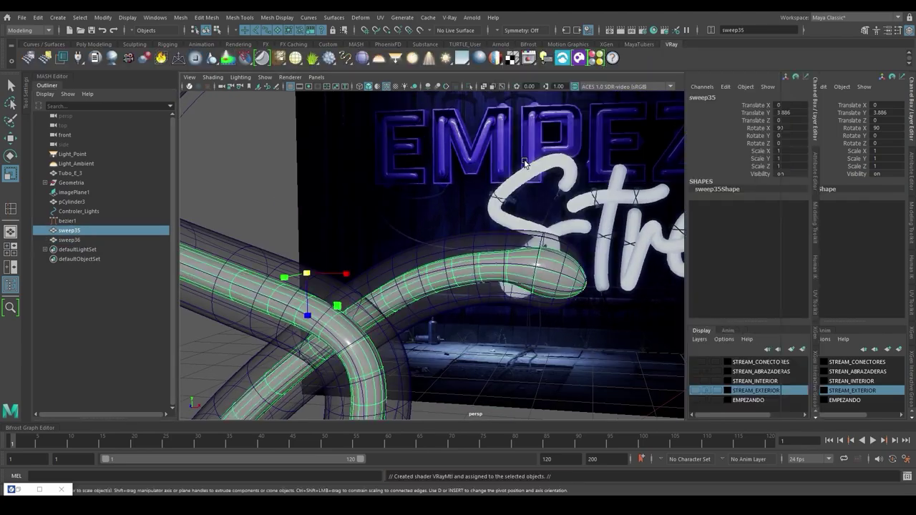
scroll(526, 165, "down", 6)
key("ctrl+a")
Make the EMPEZANDO, STREAM_EXTERIOR, STREAN_INTERIOR and STREAN_ABRAZADERAS layers visible, undoing the unwanted changes in between.
left_click(791, 400)
left_click(791, 391)
key("ctrl+z")
key("ctrl+z")
key("ctrl+z")
key("ctrl+z")
key("ctrl+z")
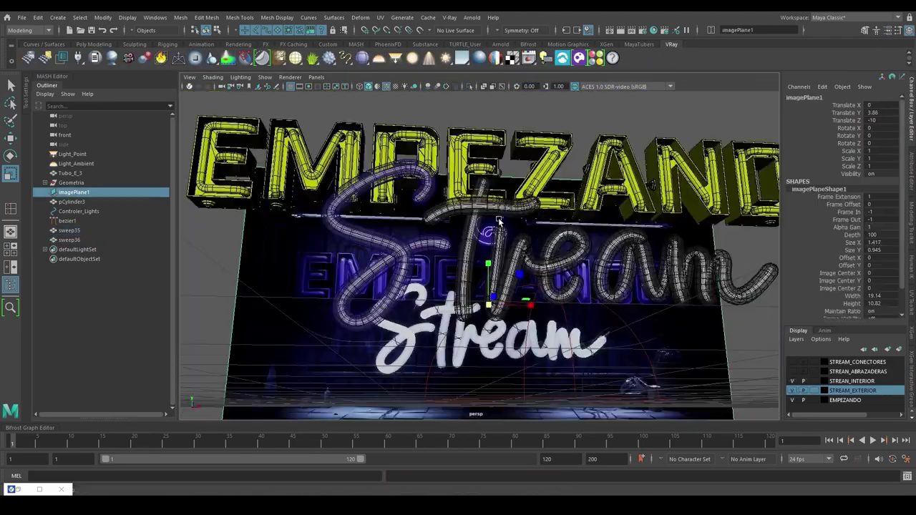
key("ctrl+z")
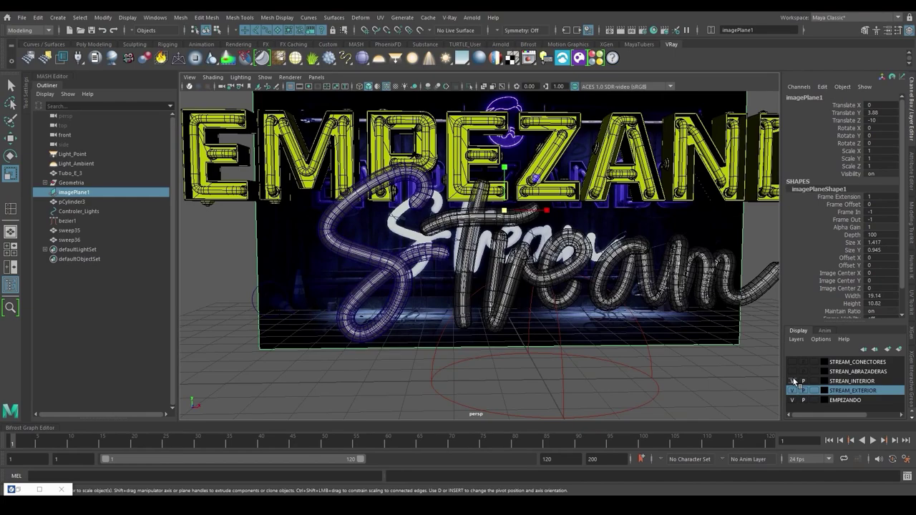
left_click(791, 373)
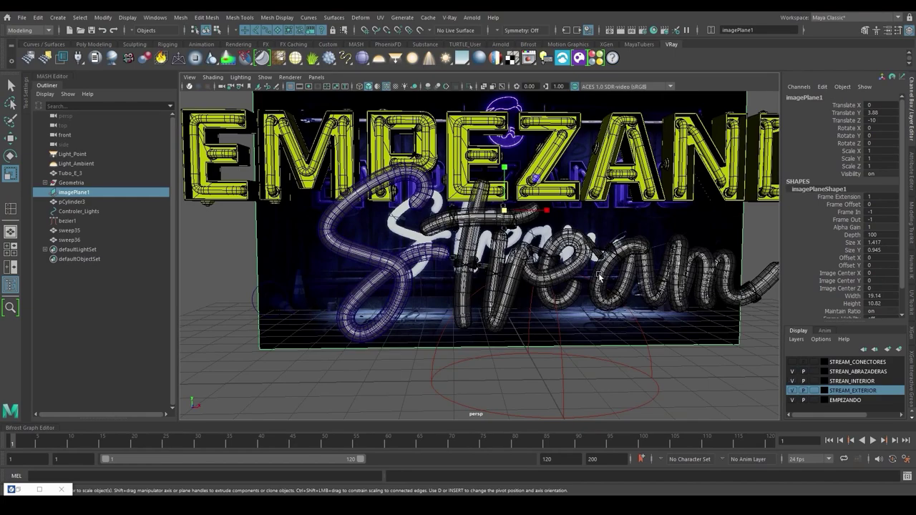
Examine the parts of the tube clamp: base plate, star screws, post, cradle and holding wires.
left_click_drag(526, 268, 395, 280, "alt")
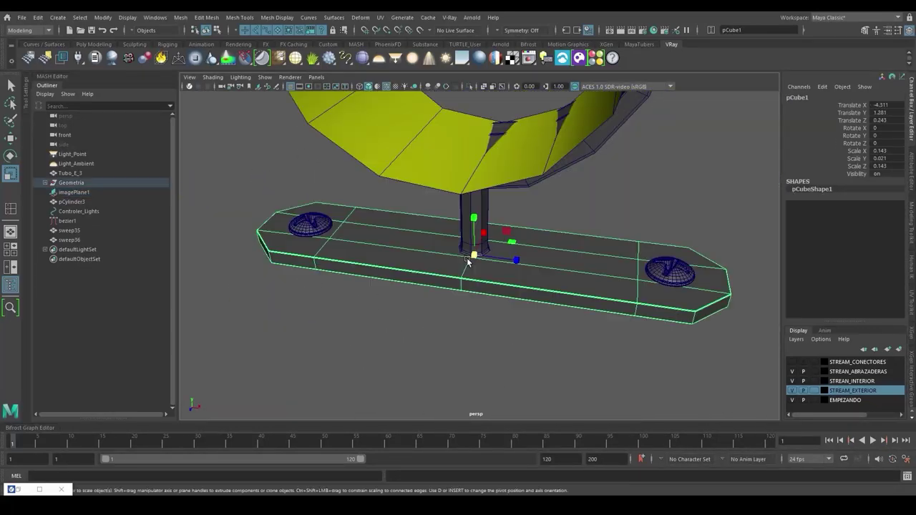
left_click_drag(475, 258, 476, 271, "alt")
left_click(630, 313)
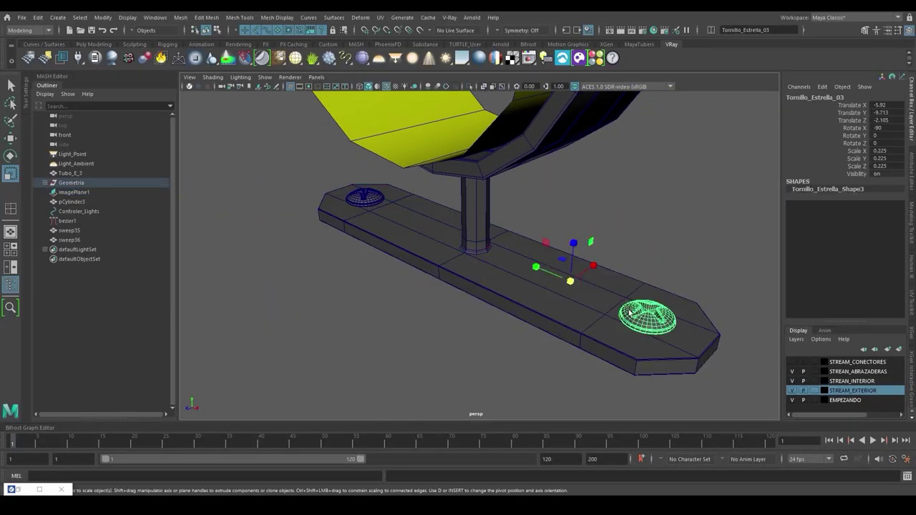
left_click(370, 203)
left_click(486, 227)
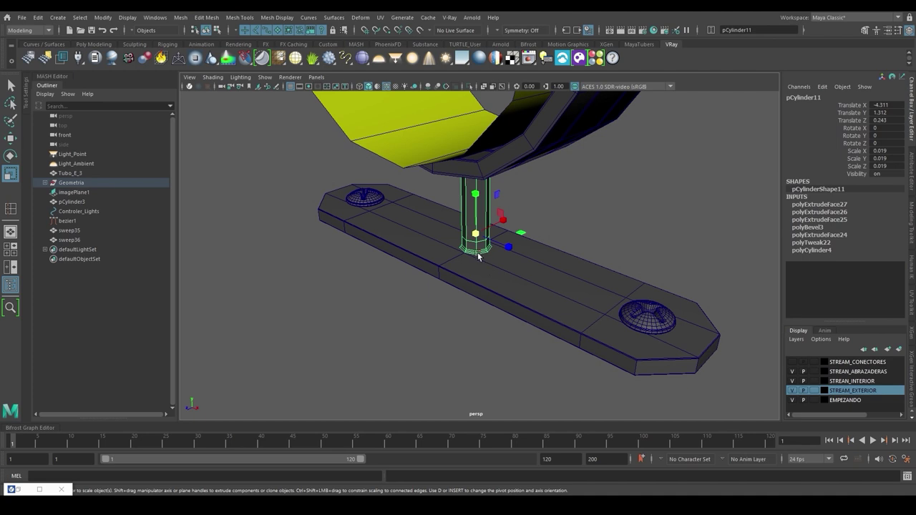
left_click_drag(540, 289, 550, 231, "alt")
left_click(563, 220)
left_click(518, 228)
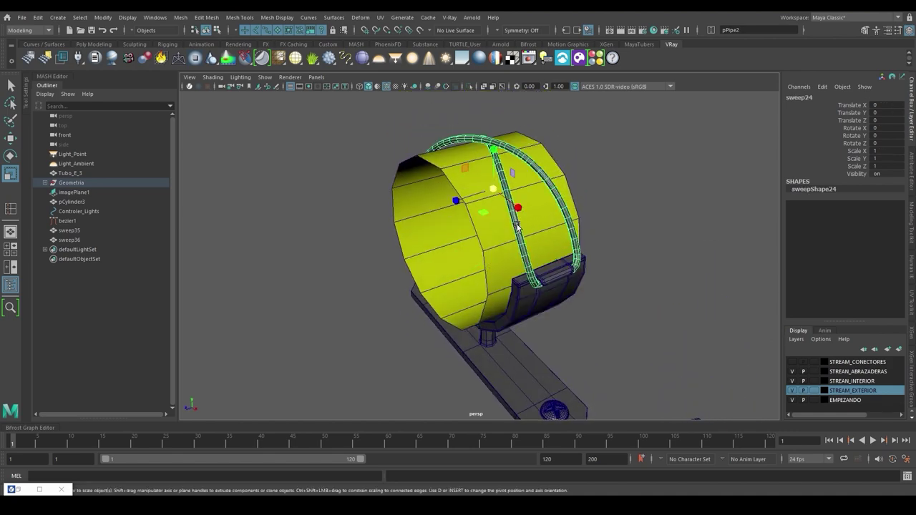
mouse_move(586, 267)
left_mouse_down("alt")
mouse_move(613, 270)
mouse_move(587, 258)
left_mouse_up("alt")
Select all the clamp parts, including both star screws on the base plate, and group them without the yellow tube.
left_click(583, 259)
left_click(421, 326)
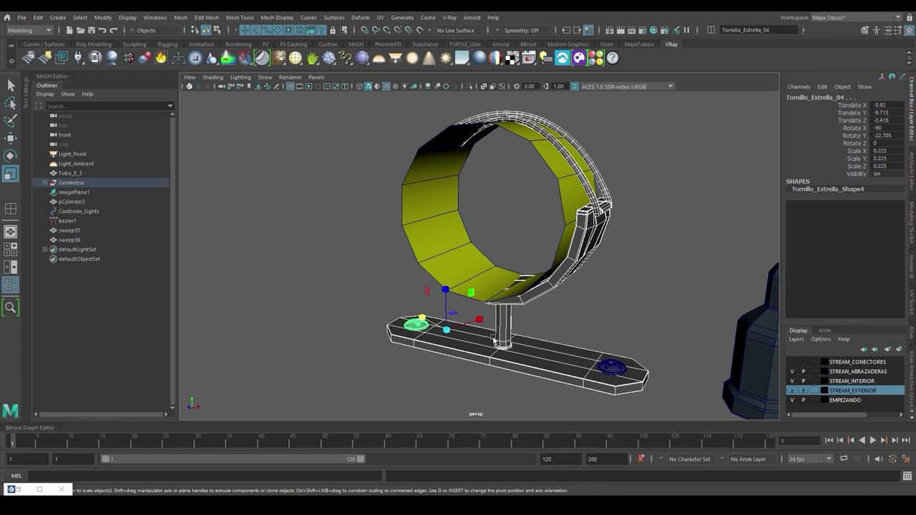
left_click(614, 369)
key("ctrl+g")
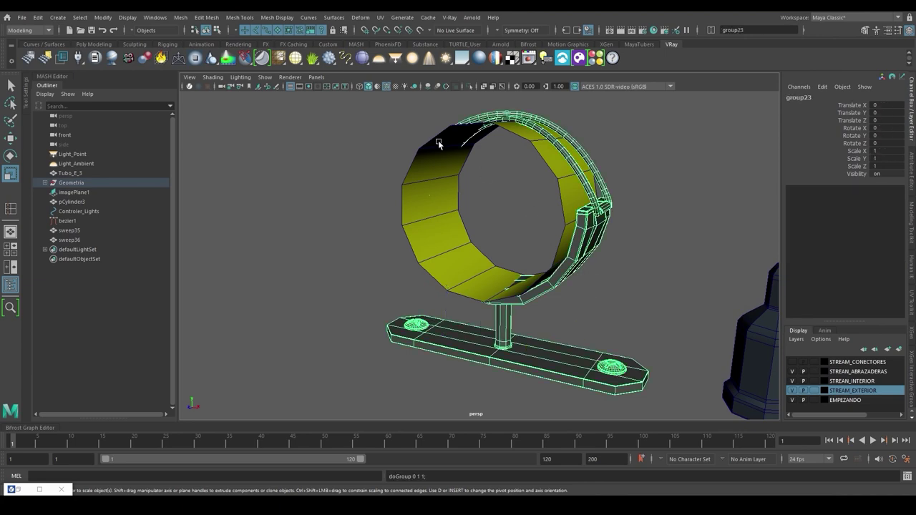
Rotate the clamp group 90 degrees in X, move it to the S letter and add a second copy of it.
scroll(230, 59, "up", 1)
left_click(261, 58)
scroll(492, 257, "down", 10)
key("e")
key("w")
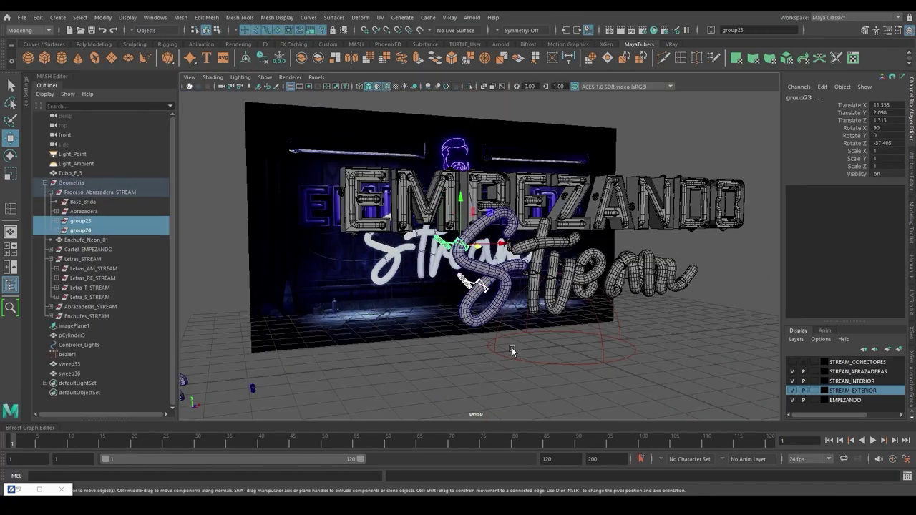
Inspect the clamps and the plug connectors fitted along the Stream letters and at the tube ends.
left_click_drag(456, 341, 686, 208, "alt")
left_click(304, 281)
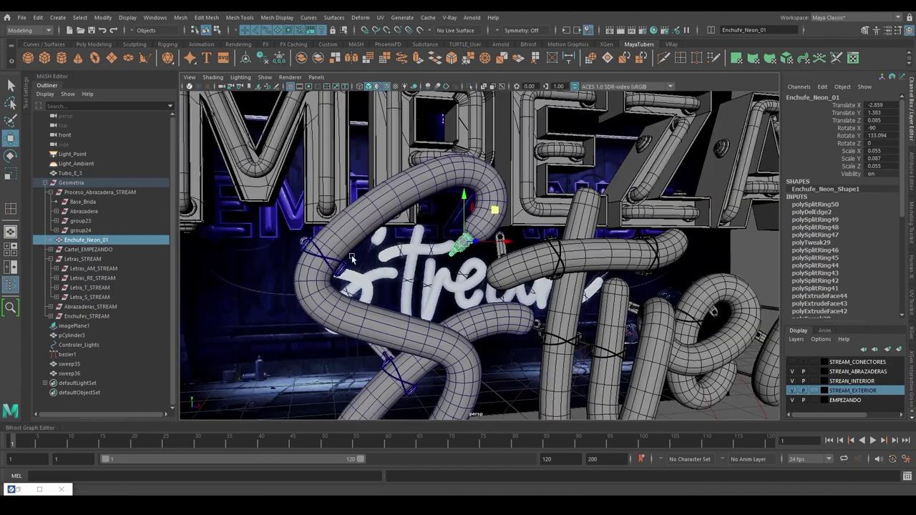
left_click_drag(351, 259, 578, 297, "alt")
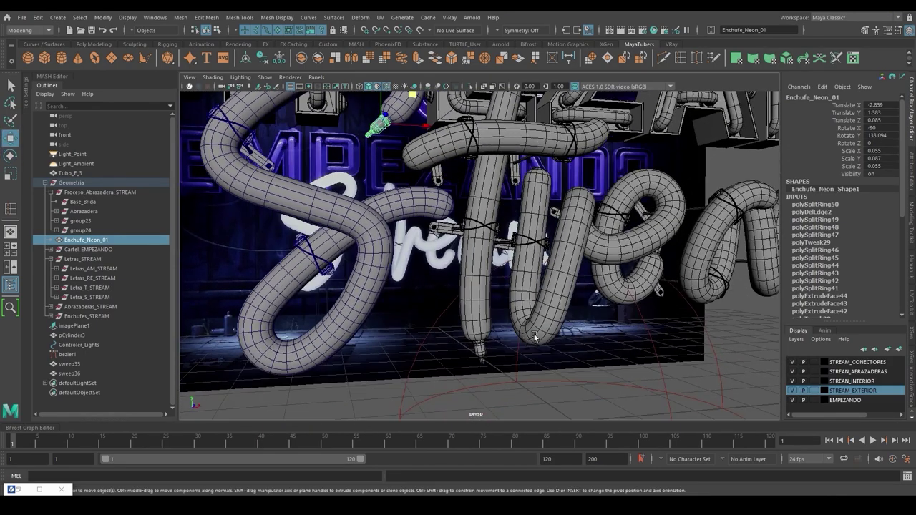
left_click(479, 345)
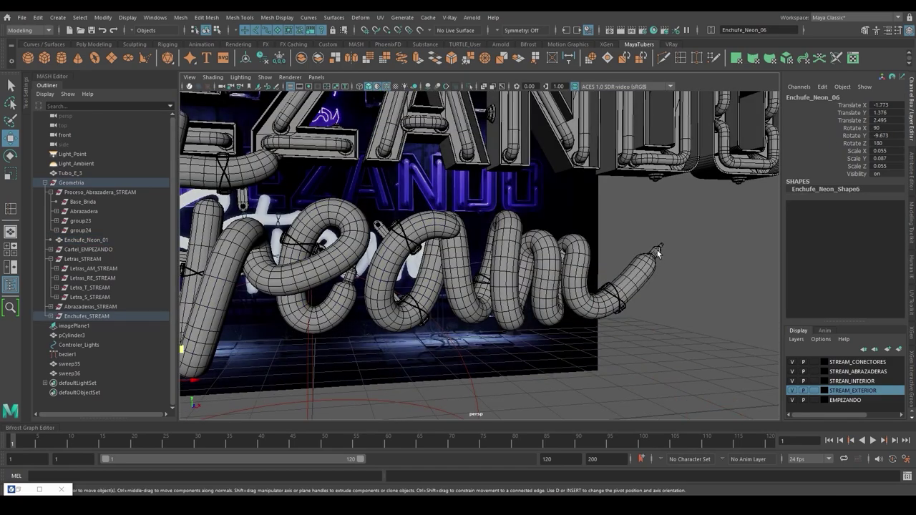
right_click_drag(655, 251, 760, 340, "alt")
left_click_drag(761, 340, 601, 360, "alt")
right_click_drag(600, 360, 532, 324, "alt")
left_click_drag(533, 324, 594, 313, "alt")
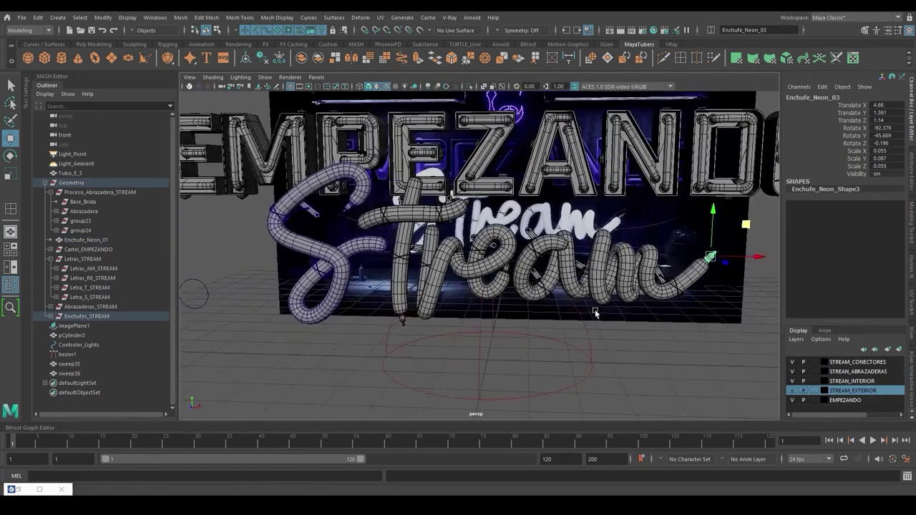
Draw a Bezier curve in the front view, arching from the M's cable cap to the P's cap over the reference cable.
key("space")
key("space")
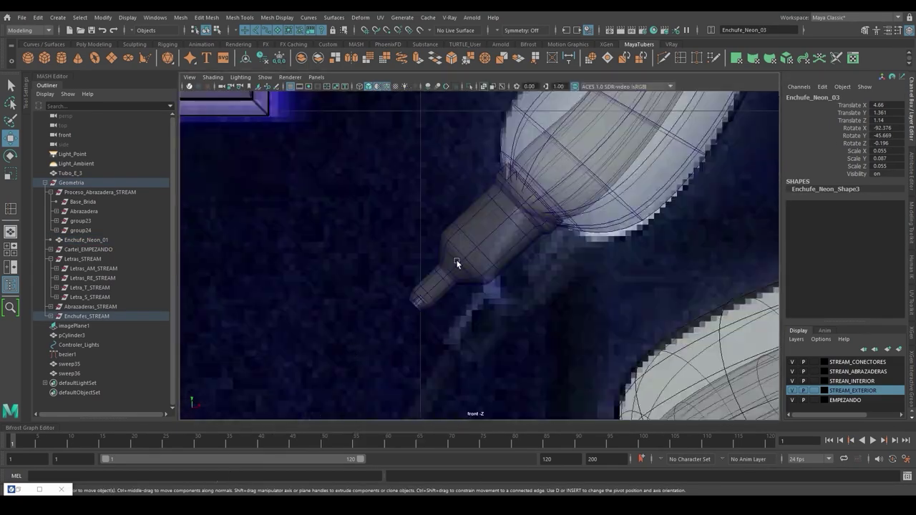
middle_click_drag(536, 269, 609, 270, "alt")
scroll(609, 270, "down", 5)
scroll(540, 326, "up", 2)
middle_click_drag(546, 239, 525, 298, "alt")
left_click(58, 18)
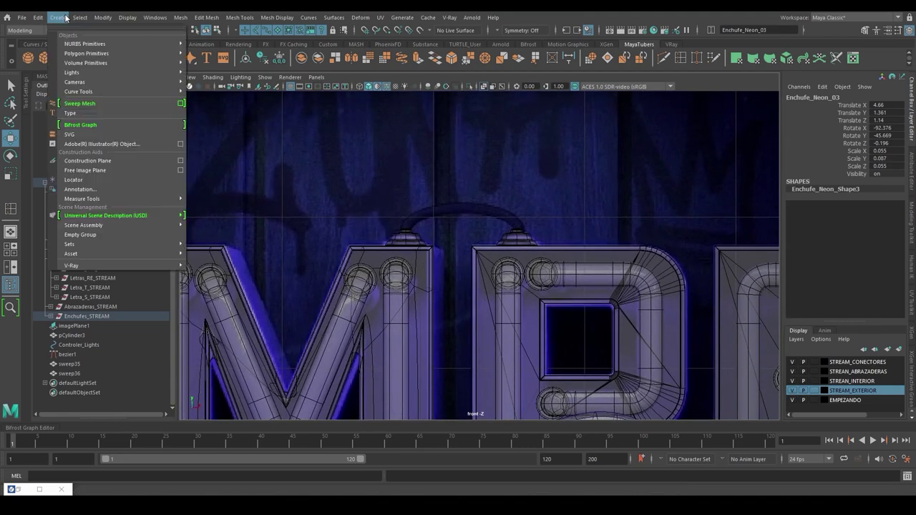
mouse_move(171, 92)
left_click(215, 113)
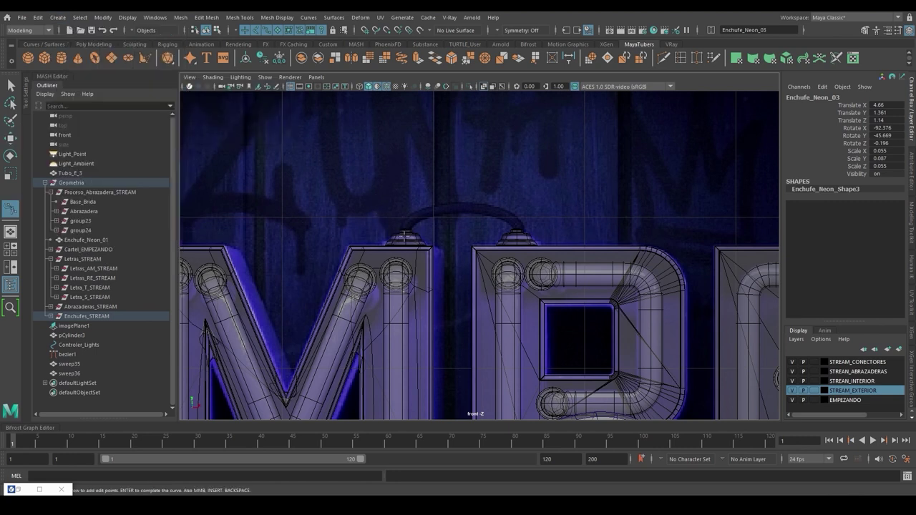
left_click_drag(404, 236, 405, 216)
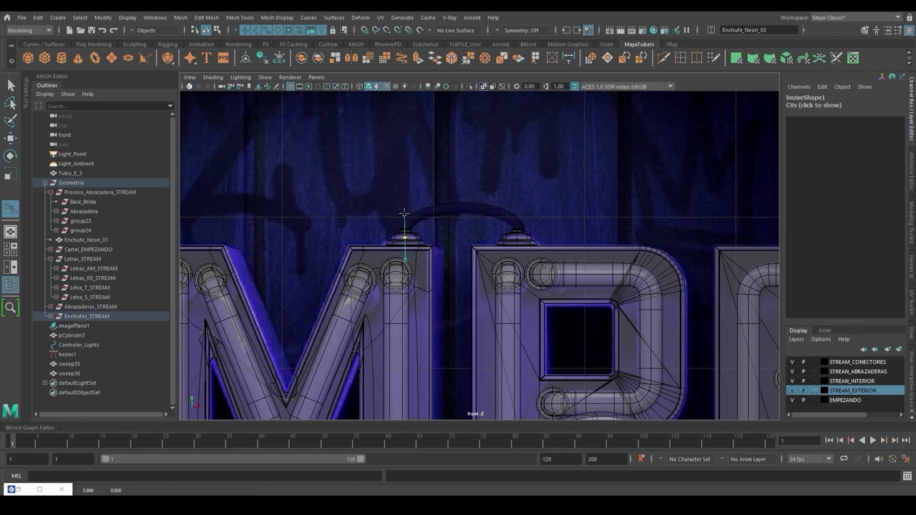
left_click_drag(460, 209, 521, 255)
key("w")
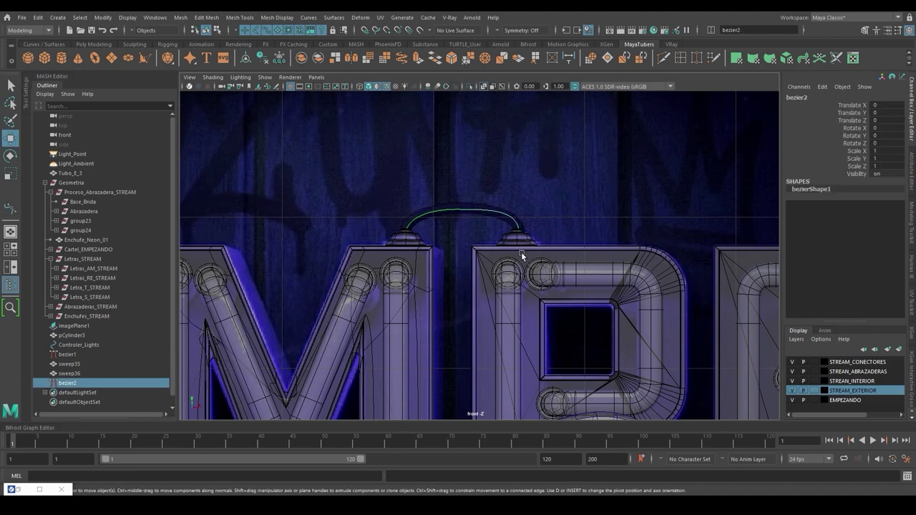
Display the cable curve's control vertices in the perspective view and shift its middle point in depth.
key("space")
key("space")
left_click_drag(603, 191, 465, 203, "alt")
key("f")
right_click_drag(541, 260, 494, 262)
left_click_drag(620, 285, 680, 284, "alt")
left_click(522, 243)
left_click_drag(505, 264, 493, 231)
Raise the control vertex above the P's cap and reposition the curve's end point on the cap.
left_click(586, 247)
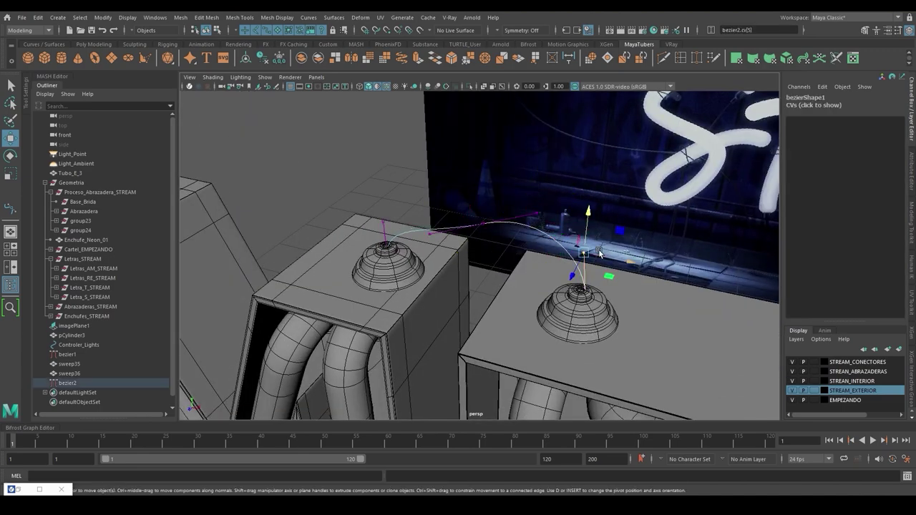
left_click_drag(587, 211, 590, 201)
left_click(585, 289)
left_click_drag(609, 314, 603, 307)
left_click_drag(602, 308, 536, 186, "alt")
left_click(536, 186)
Review the cable curves running around the EMPEZANDO letters and down to the floor.
right_click_drag(536, 186, 413, 226, "alt")
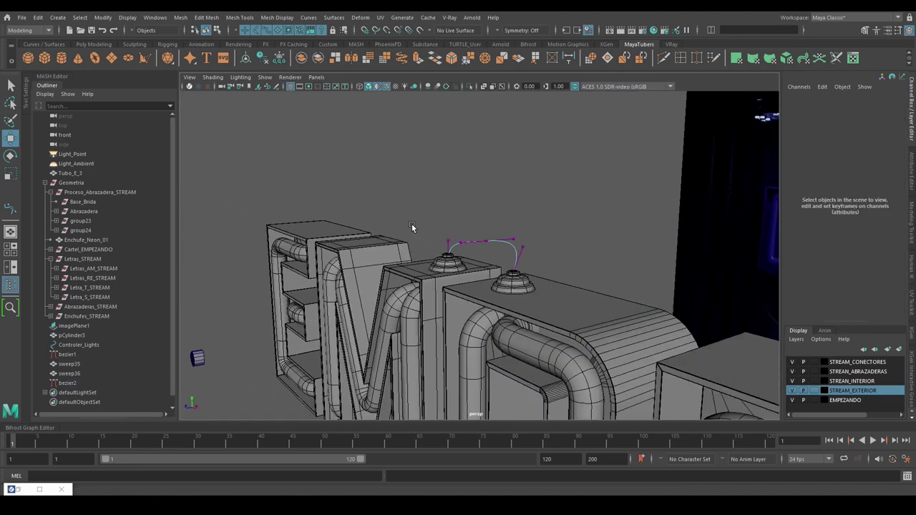
left_click_drag(413, 226, 593, 241, "alt")
right_click_drag(593, 241, 423, 276, "alt")
middle_click_drag(423, 276, 420, 230, "alt")
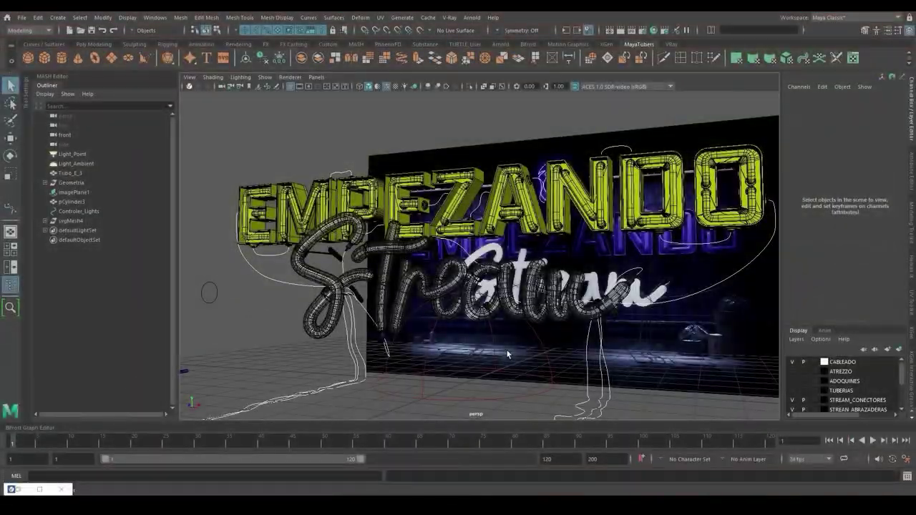
left_click_drag(491, 319, 482, 254, "alt")
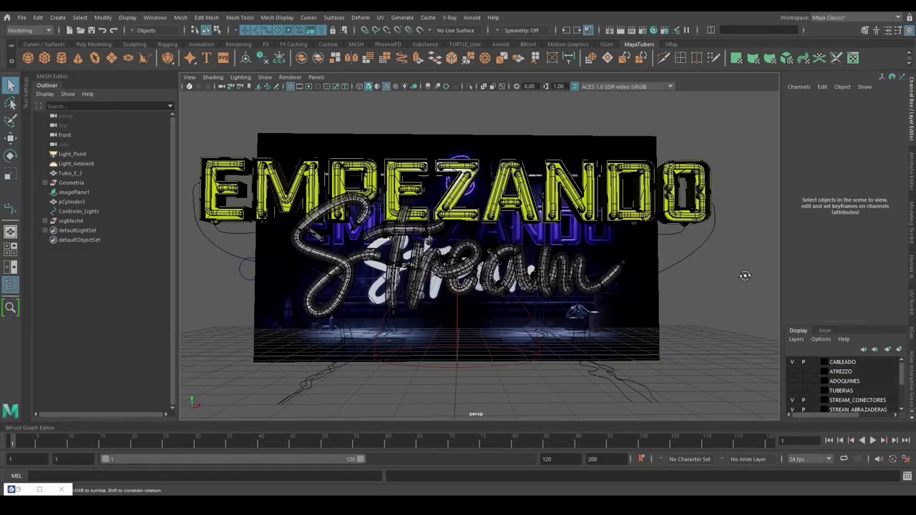
Create a polygon plane at the scene origin and open its width for editing.
left_click(111, 58)
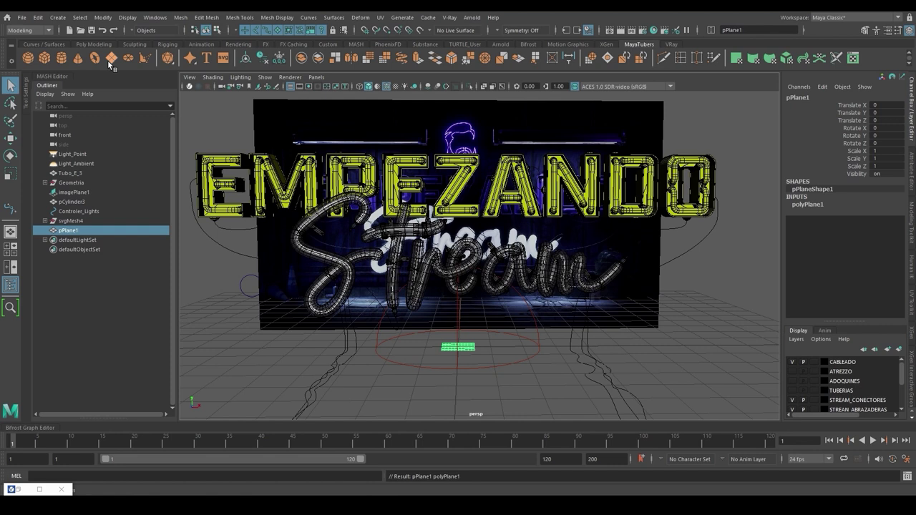
key("t")
left_click(641, 243)
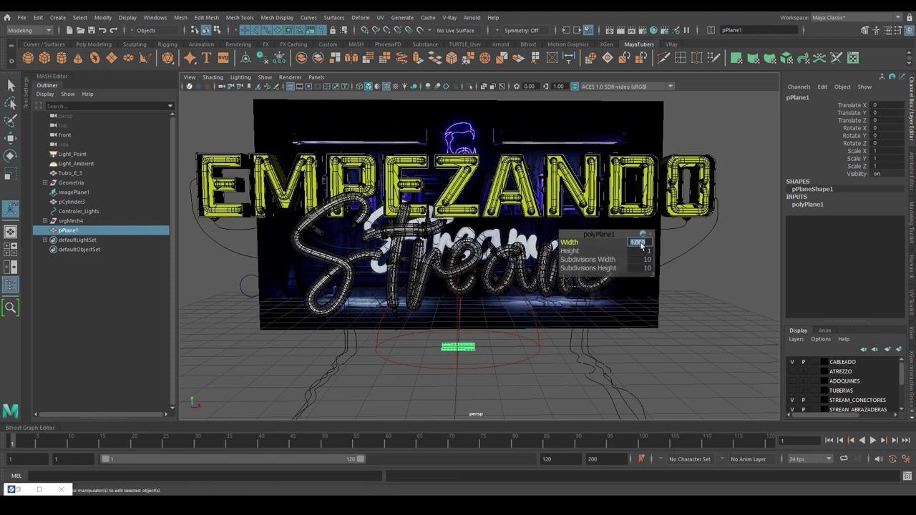
Set the plane's width and height to 25, with 22 width subdivisions and 1 height subdivision.
type("25")
key("Tab")
type("25")
key("Tab")
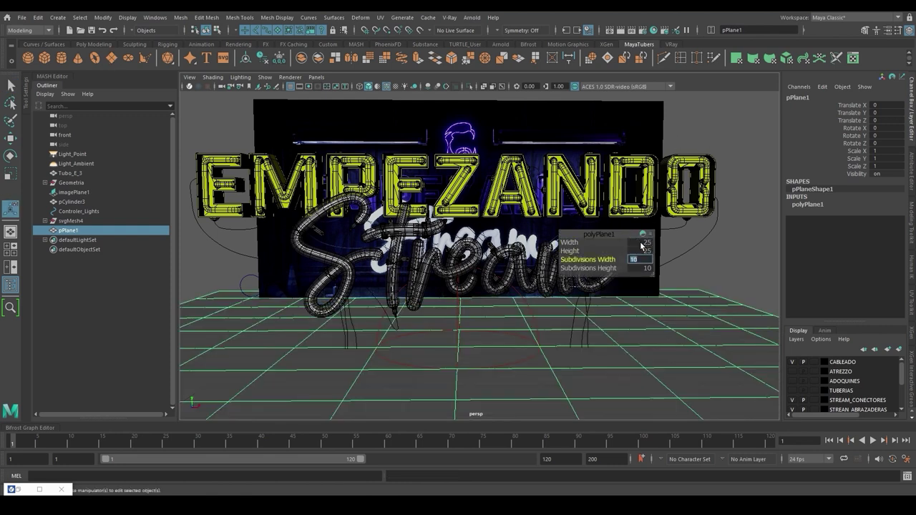
type("22")
key("Tab")
type("1")
key("Return")
Rotate the plane 90 degrees about X to stand it upright behind the lettering, and set its Translate Z to -0.05.
key("e")
left_click_drag(462, 329, 461, 369)
left_click_drag(400, 286, 474, 272, "alt")
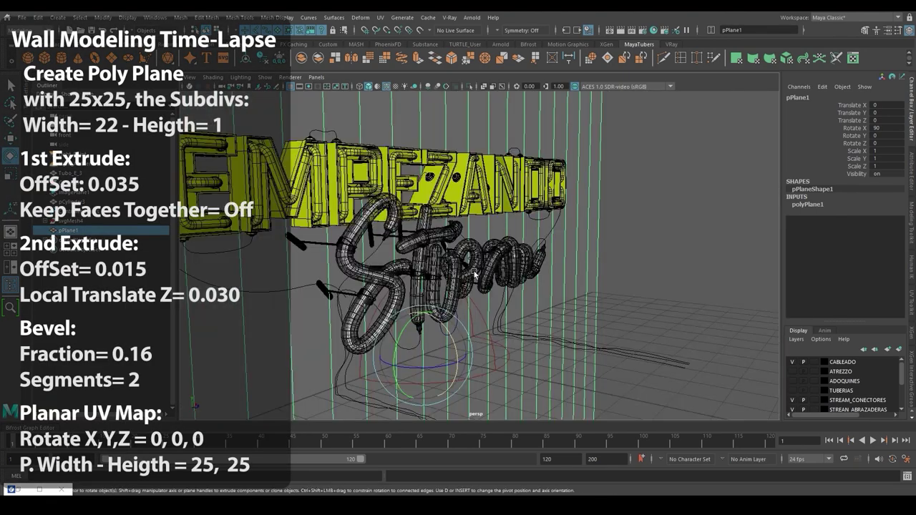
key("w")
left_click_drag(460, 362, 456, 361)
left_click(888, 121)
left_click_drag(887, 121, 869, 121)
type("-0.05")
key("Return")
Extrude the wall plane's faces with an offset of 0.035 and Keep Faces Together off.
left_click(417, 59)
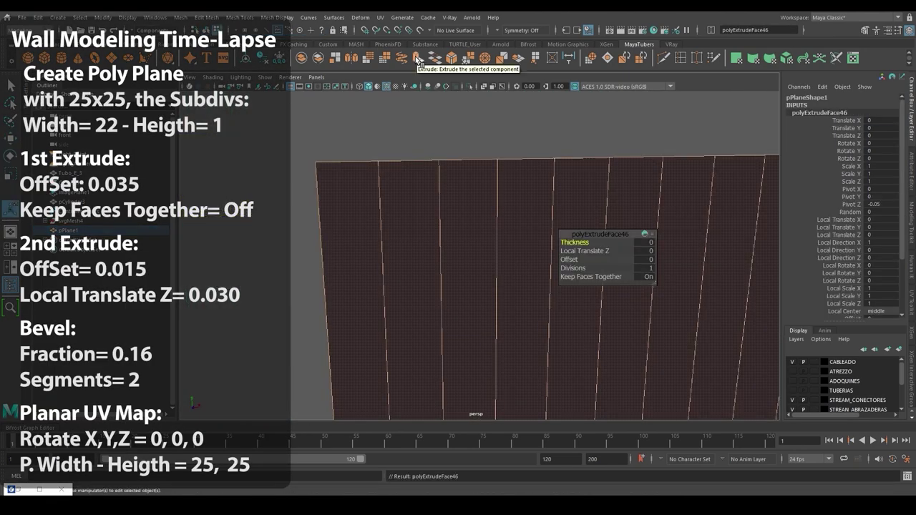
left_click_drag(572, 259, 601, 259)
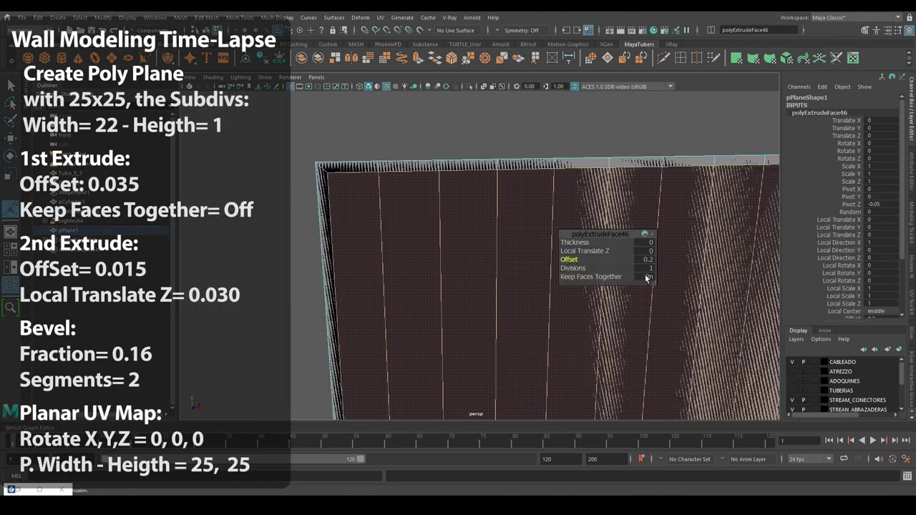
left_click(644, 275)
left_click(643, 259)
type("0.035")
key("Return")
scroll(523, 236, "up", 5)
Extrude the plank faces again with an offset of 0.016 and a Local Translate Z of 0.027.
left_click(417, 59)
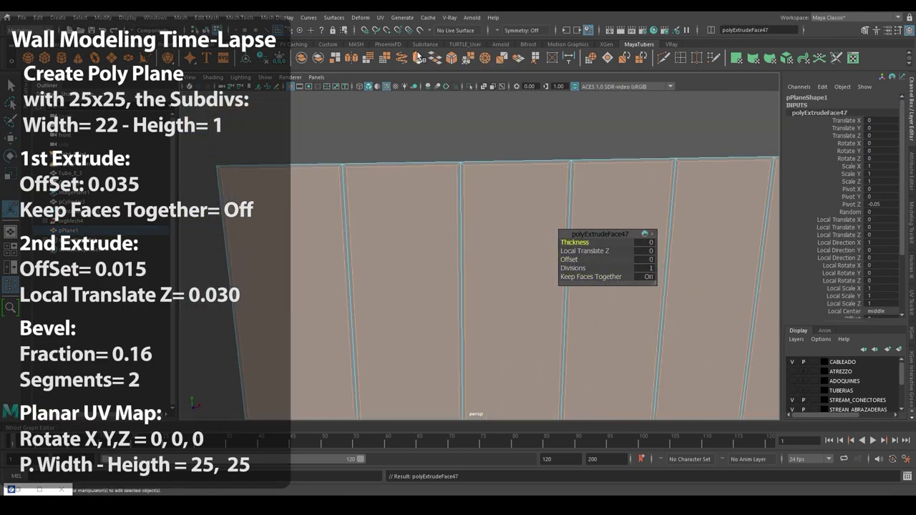
left_click(641, 260)
type("0.016")
key("Return")
left_click(645, 250)
type("0.")
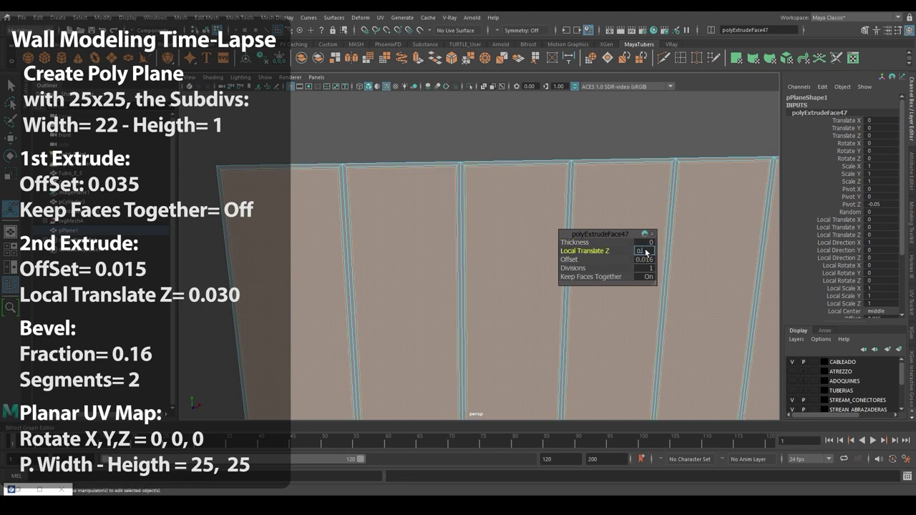
type("027")
key("Return")
Bevel the wall planks' edges with a fraction of 0.16 and 2 segments.
left_click_drag(544, 258, 501, 250, "alt")
left_click(451, 59)
left_click(618, 243)
type("0.1")
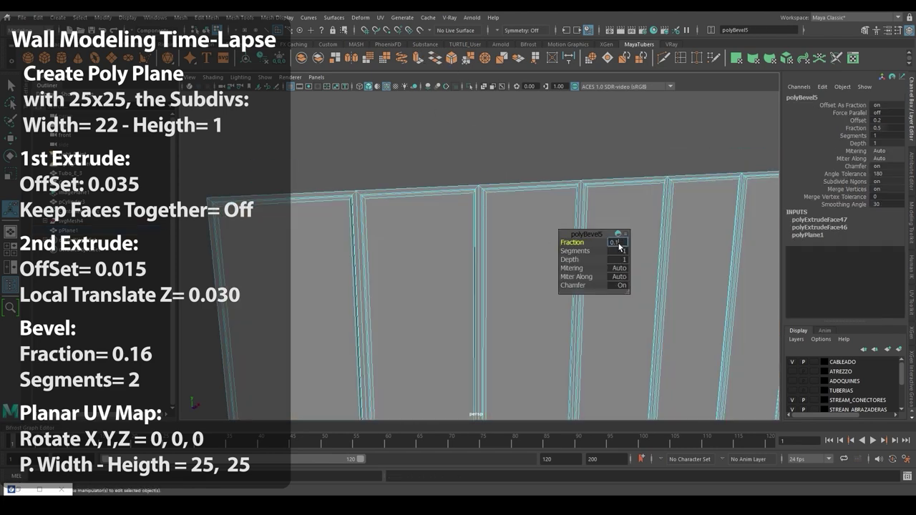
type("6")
key("Return")
left_click(620, 251)
type("2")
Open the UV Editor and inspect the wall's checker pattern across the planks.
left_click_drag(501, 207, 430, 175, "alt")
scroll(429, 175, "down", 4)
left_click(852, 59)
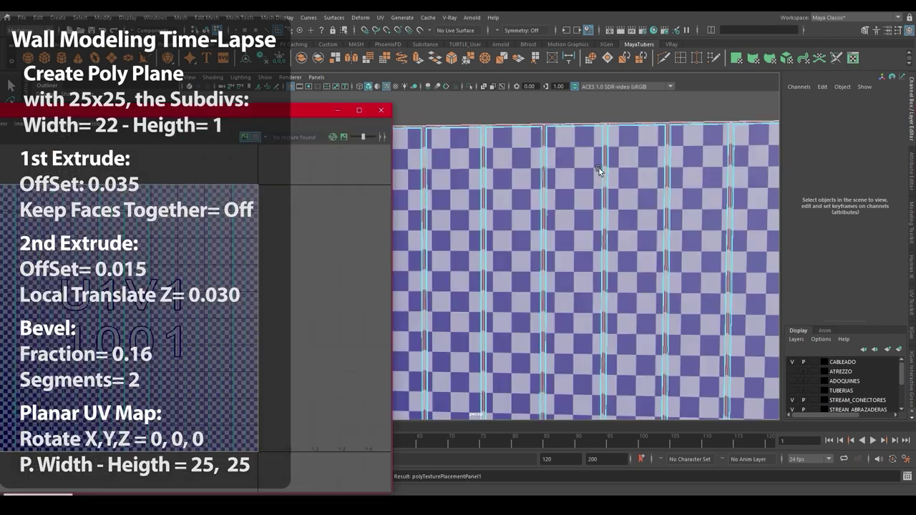
scroll(585, 211, "up", 8)
scroll(513, 239, "down", 10)
Apply a planar UV projection to the wall with Rotate Y 0 and Projection Width 25.
key("F8")
left_click(736, 59)
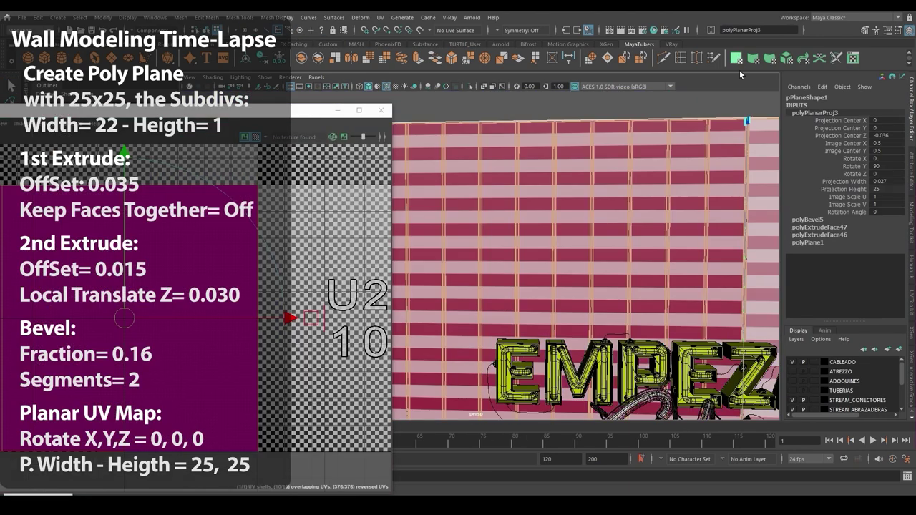
left_click(884, 166)
type("0")
key("Return")
left_click(885, 182)
type("25")
key("Return")
Inspect the projected checker pattern over the whole wall and close the UV Editor.
scroll(553, 241, "up", 8)
scroll(552, 241, "down", 4)
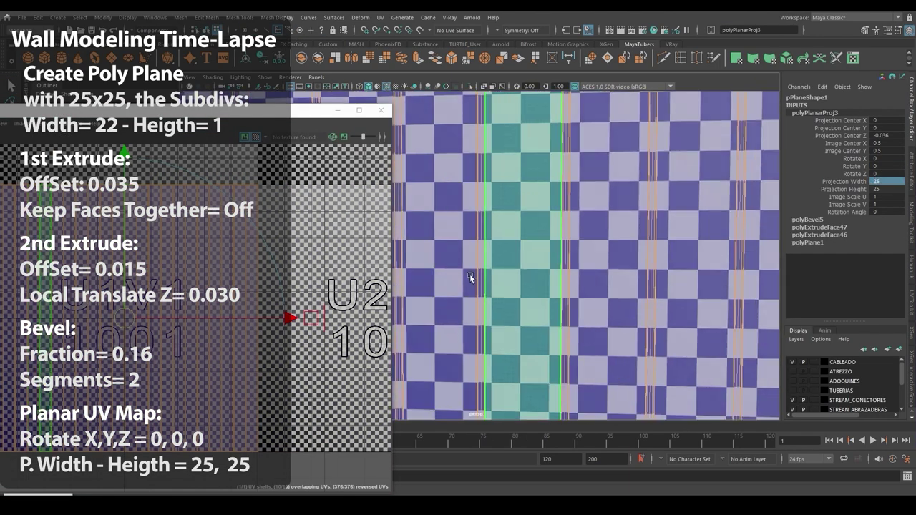
scroll(470, 274, "down", 8)
right_click_drag(642, 296, 642, 243)
middle_click_drag(642, 243, 654, 175, "alt")
scroll(540, 179, "down", 2)
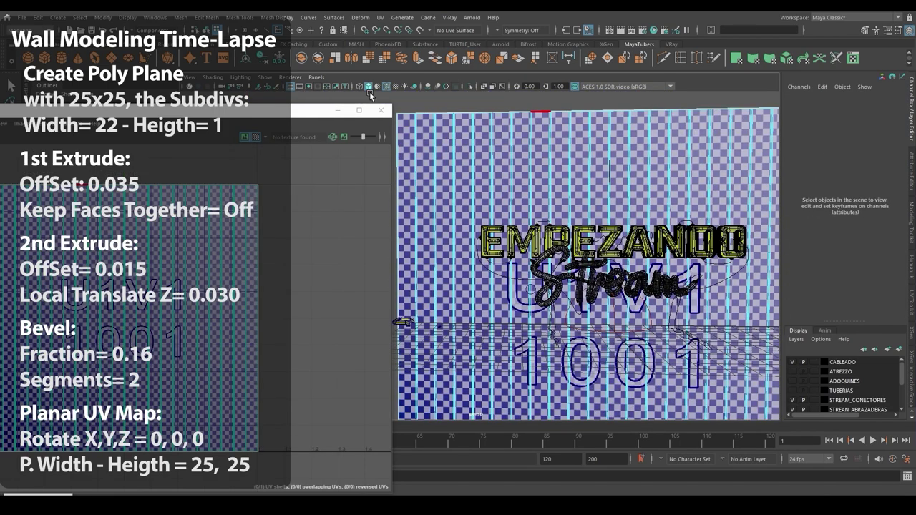
left_click(381, 109)
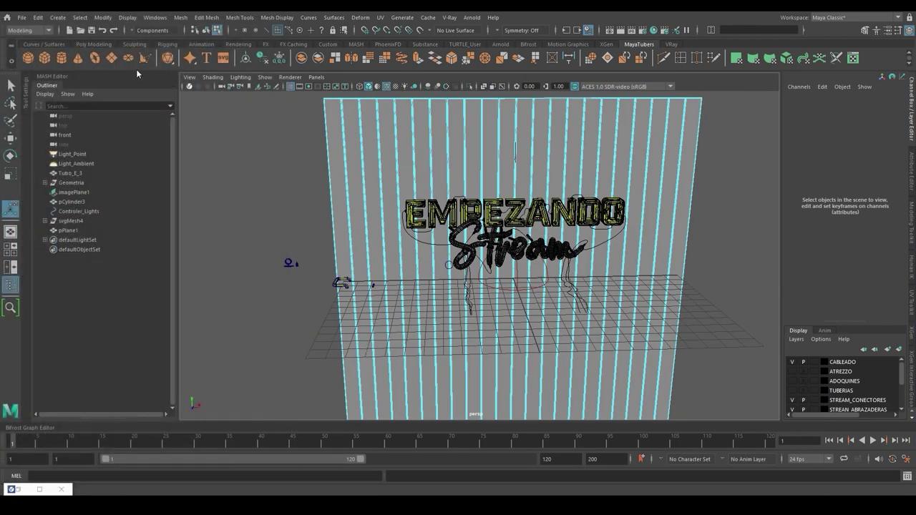
Create a 25 by 25 polygon plane for the floor with 20 subdivisions in width and height.
left_click(111, 57)
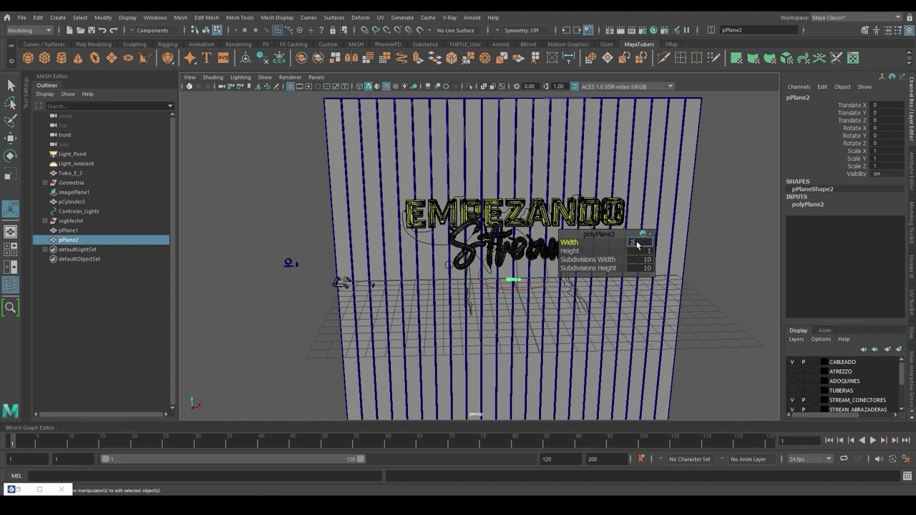
type("25")
key("Tab")
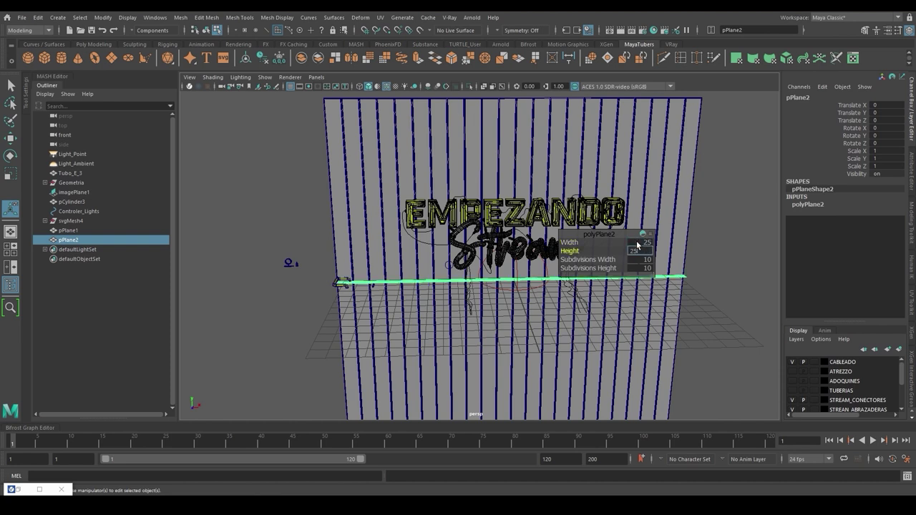
type("25")
key("Tab")
type("20")
key("Tab")
type("20")
key("Tab")
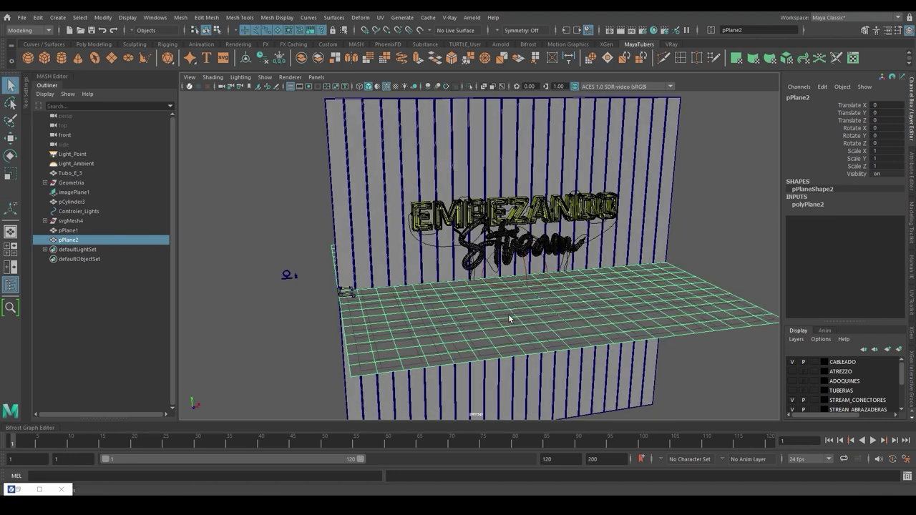
Move the floor plane forward from the wall by setting its Translate Z to 7.35.
key("w")
left_click_drag(528, 300, 553, 323)
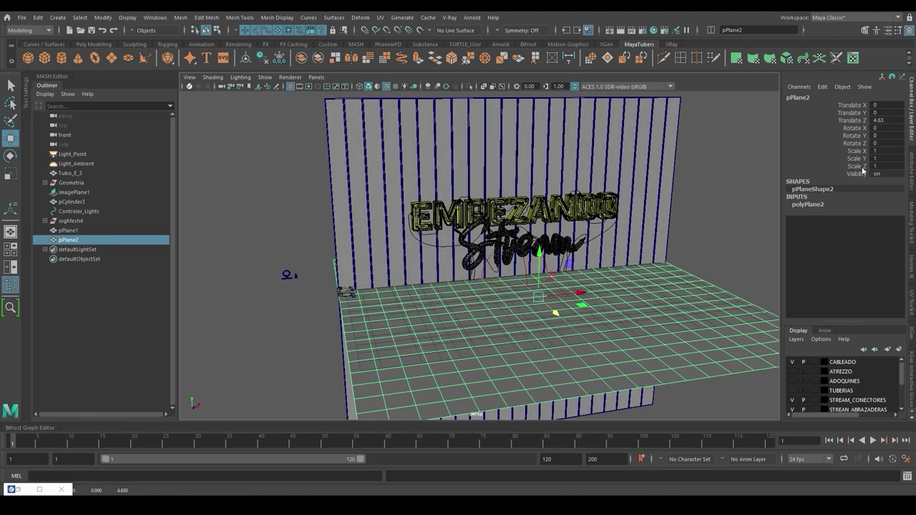
double_click(887, 121)
type("7.35")
key("Return")
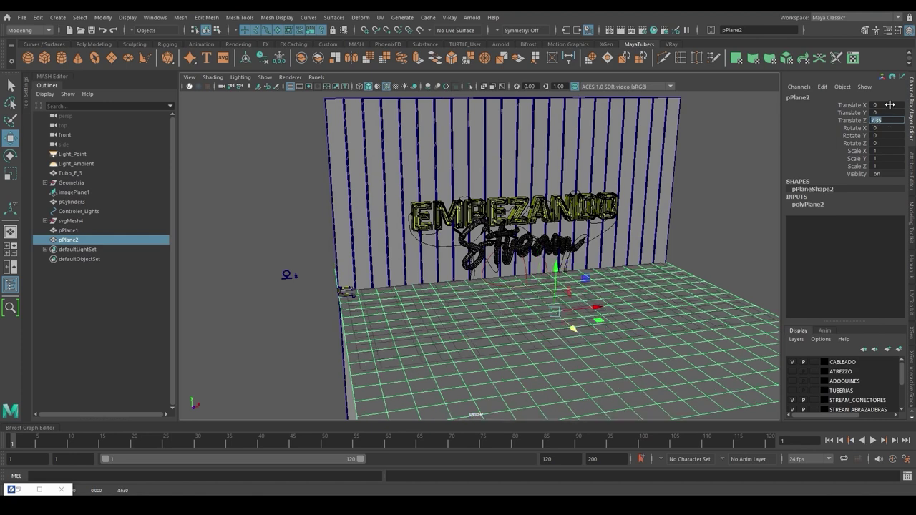
Set the floor plane's Translate X to 0.14.
double_click(887, 105)
key("Return")
left_click_drag(630, 261, 595, 264, "alt")
middle_click_drag(521, 313, 520, 240, "alt")
left_click_drag(520, 241, 486, 247, "alt")
right_click_drag(520, 264, 627, 285, "alt")
middle_click_drag(601, 282, 649, 306, "alt")
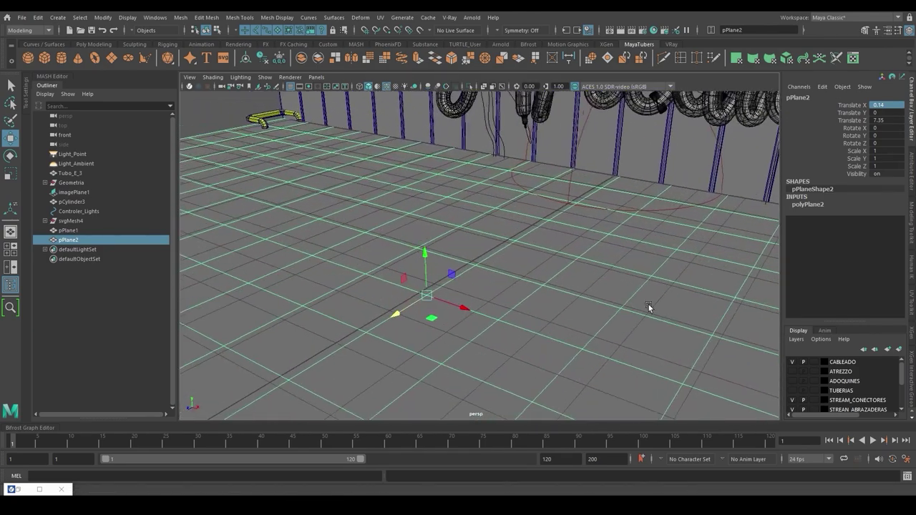
Lower the floor plane slightly beneath the cables, to a Translate Y of about -0.134.
mouse_move(420, 254)
left_mouse_down()
mouse_move(421, 273)
mouse_move(420, 261)
left_mouse_up()
right_click_drag(602, 288, 554, 297, "alt")
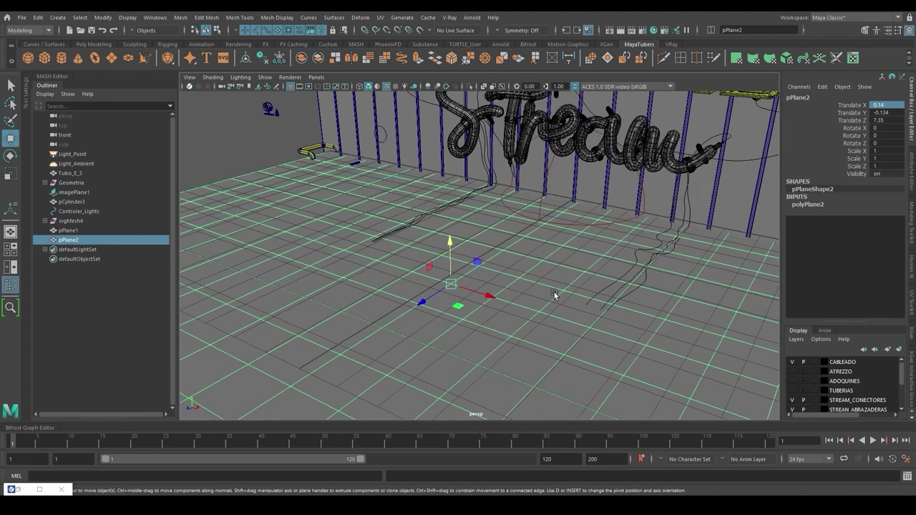
left_click_drag(554, 296, 601, 293, "alt")
left_click_drag(680, 272, 635, 277, "alt")
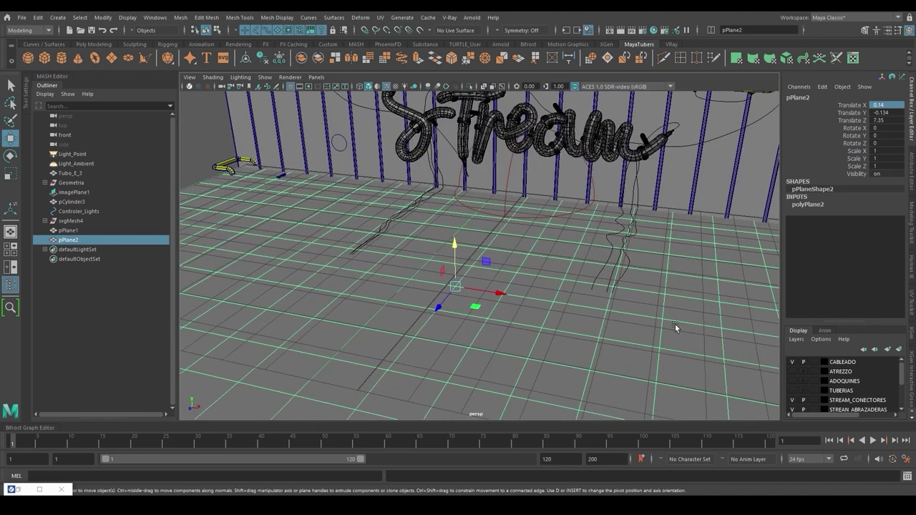
Move the tube Tubo_E_3 forward across the floor, to about X 8.975 and Z 7.956.
left_click_drag(643, 280, 467, 353, "alt")
left_click(254, 178)
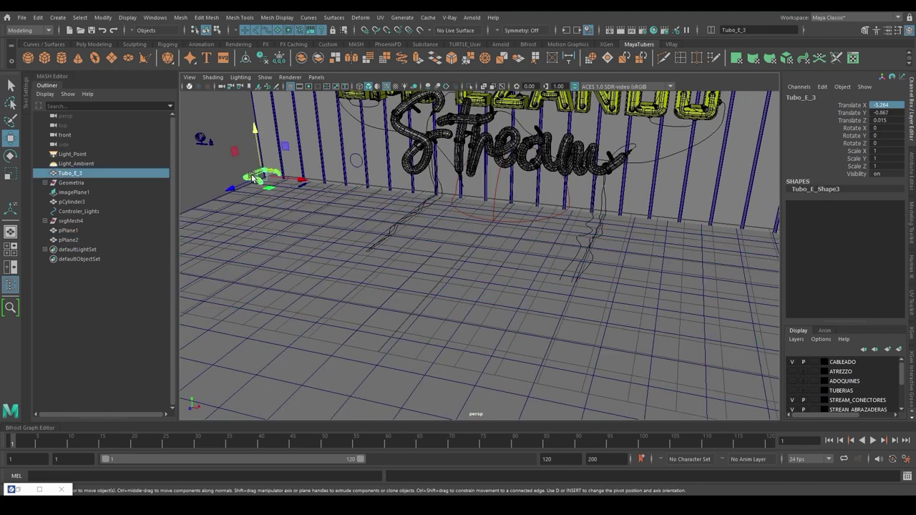
key("f")
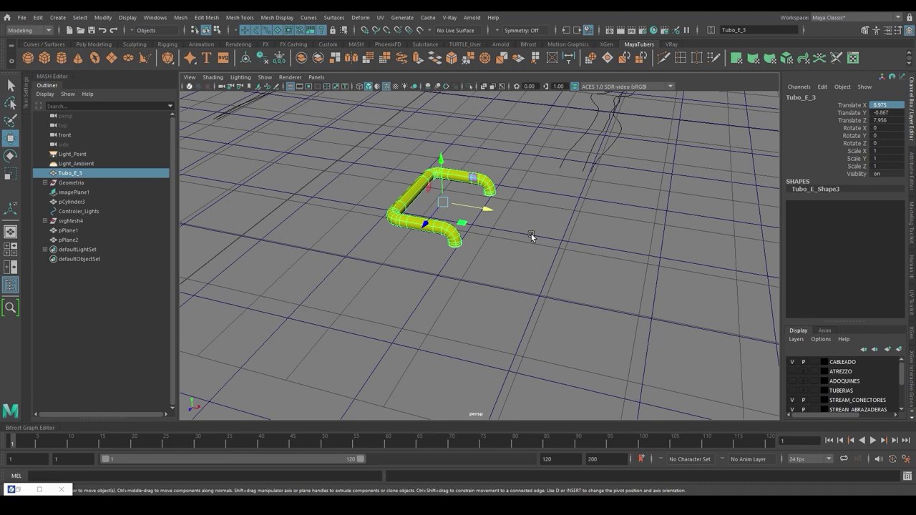
Open the Hypershade and assign a new VRay Mtl to the floor plane.
left_click(653, 30)
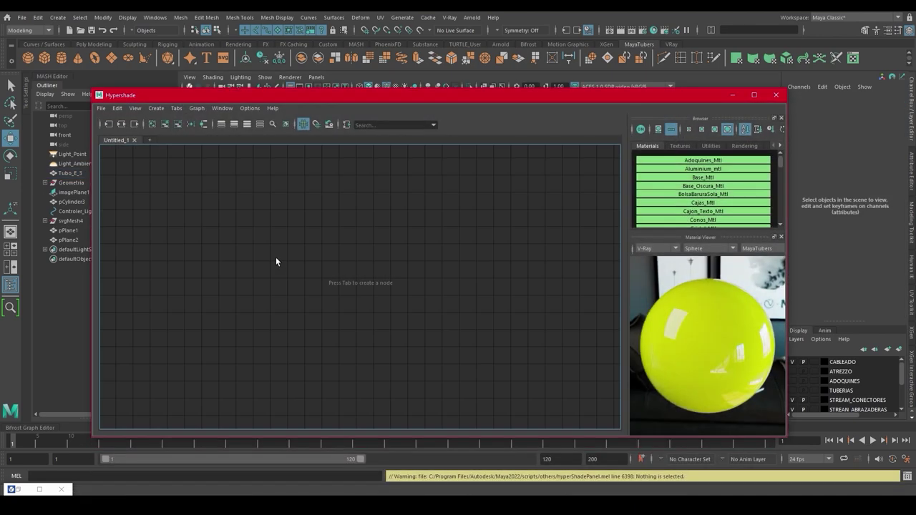
left_click_drag(502, 93, 313, 156)
left_click(656, 232)
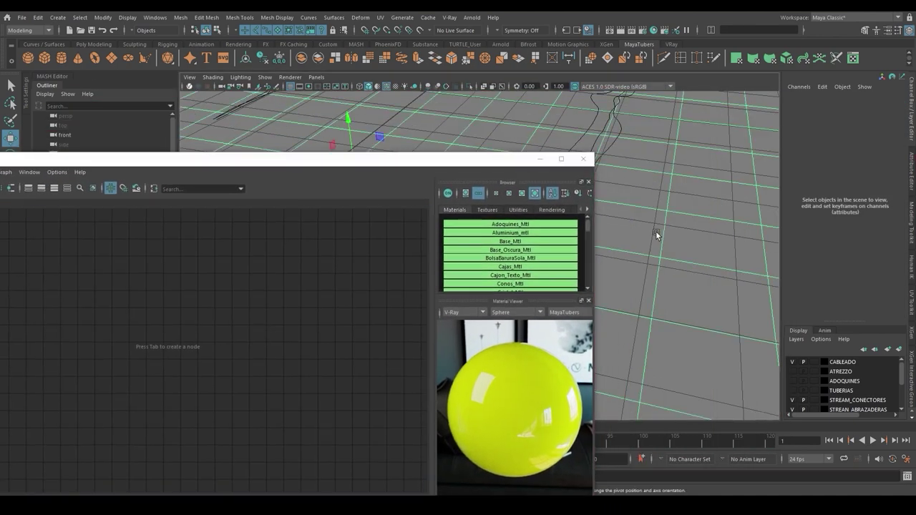
right_click_drag(656, 232, 659, 478)
left_click(433, 308)
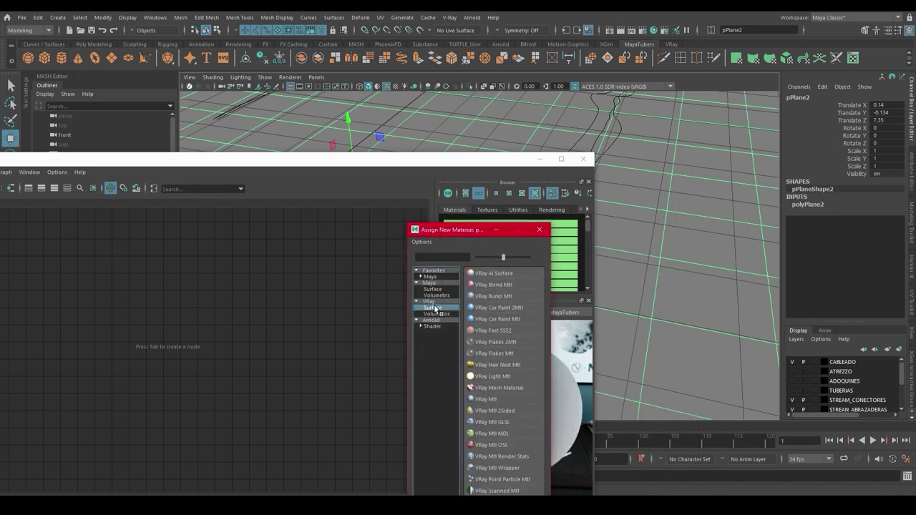
left_click(488, 398)
Add a displacementShader node to the floor material's graph and delete the extra shading group created with it.
left_click_drag(387, 165, 542, 111)
key("Tab")
type("d")
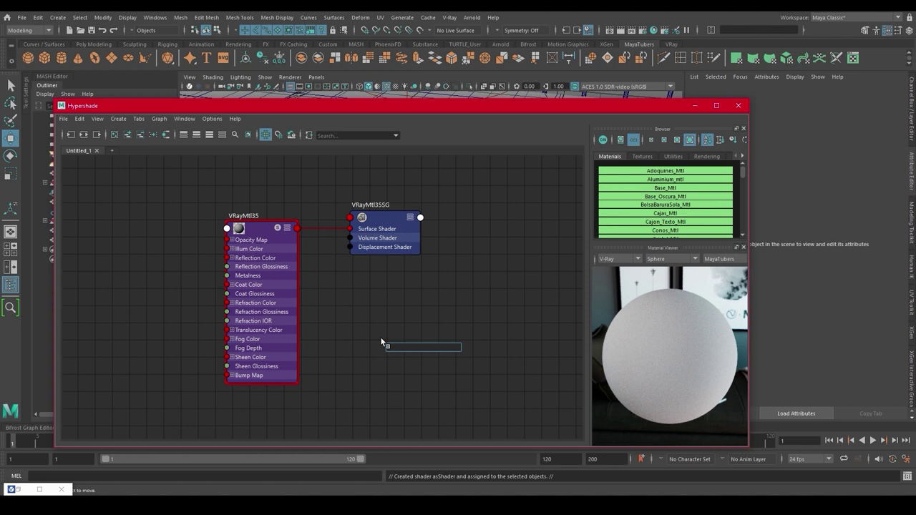
type("is")
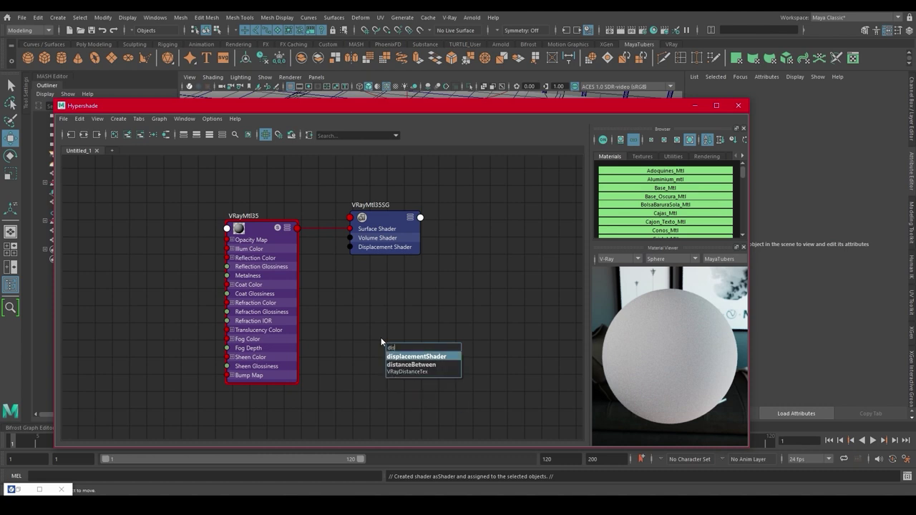
key("Return")
left_click_drag(412, 358, 336, 302)
left_click(507, 360)
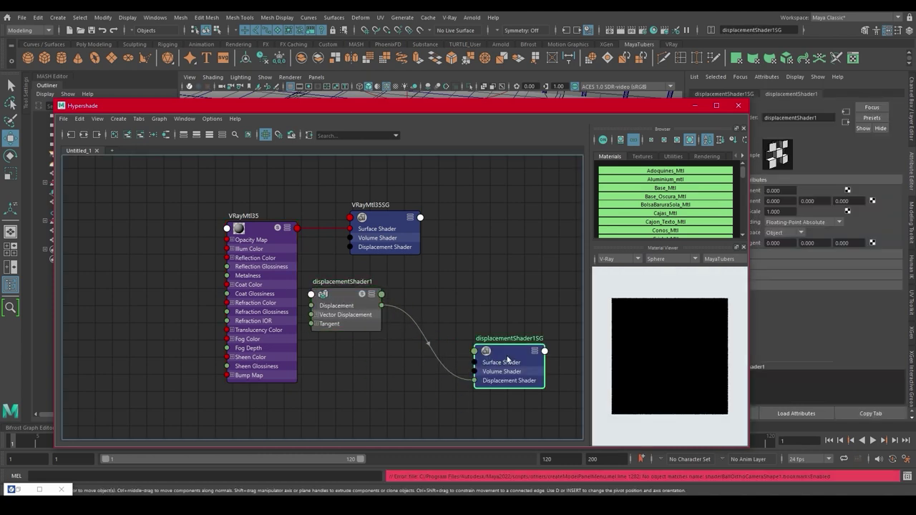
key("Delete")
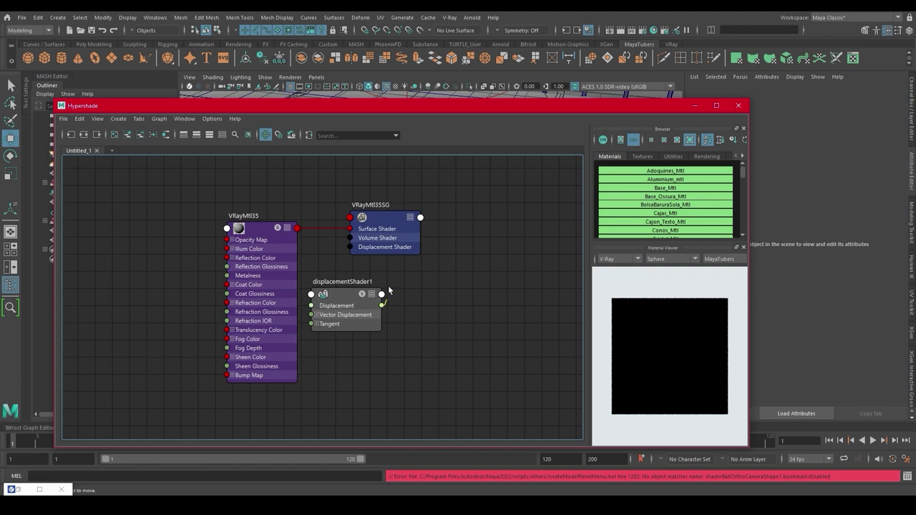
Connect the displacement node to the Displacement Shader input of the floor material's shading group and arrange both nodes.
left_click_drag(389, 287, 359, 247)
left_click_drag(400, 222, 500, 237)
left_click_drag(343, 294, 391, 274)
Bring DESTRUCTED-FLOOR-07_DEPTH_4k.png from the Suelo folder in File Explorer into the Hypershade graph, deleting the extra node beside it.
key("alt+Tab")
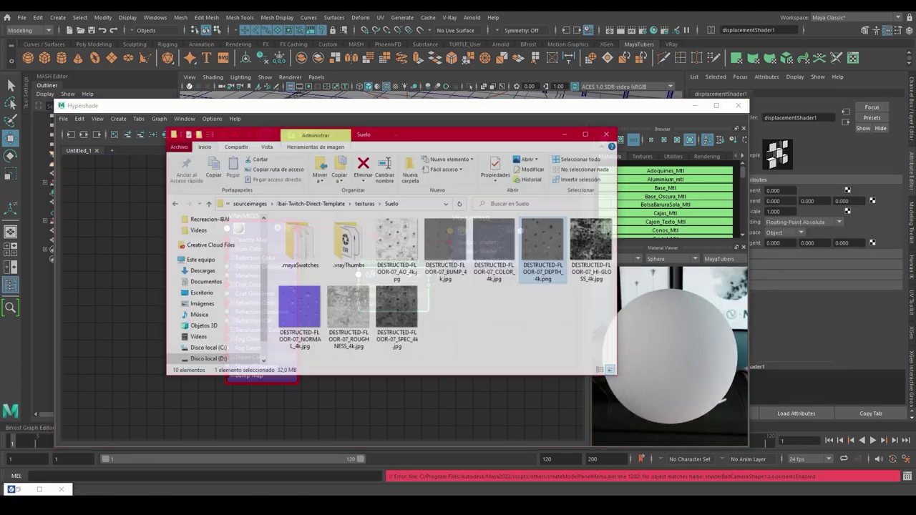
left_click(541, 325)
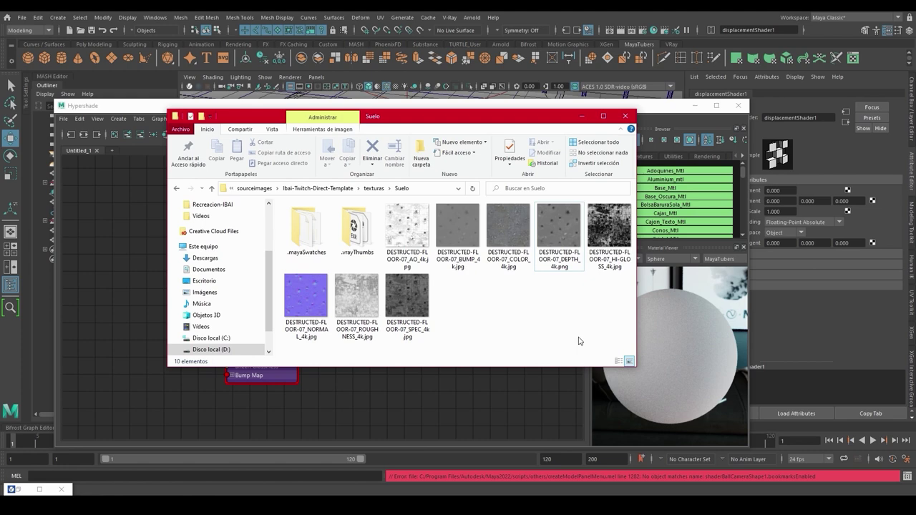
left_click_drag(559, 237, 371, 405)
left_click(582, 116)
left_click(417, 419)
key("Delete")
left_click_drag(491, 420, 378, 339)
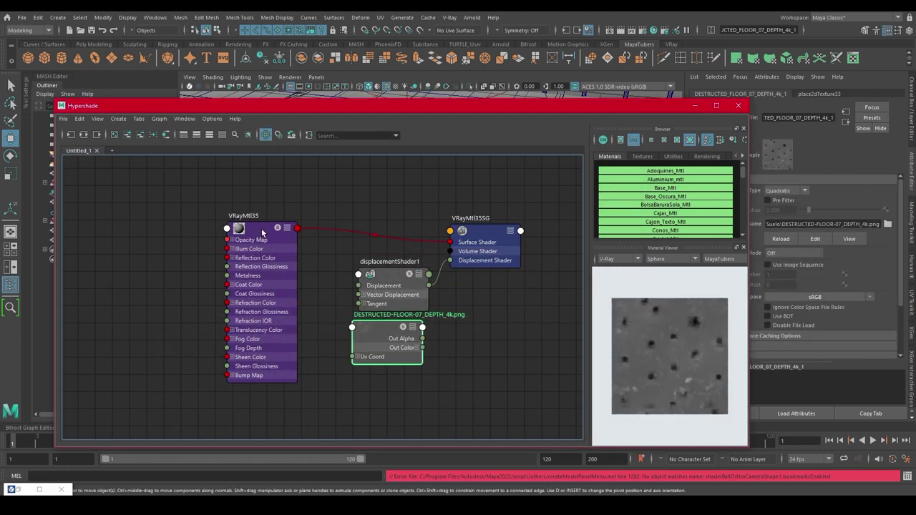
Enlarge the material and depth texture swatches and place the texture node between the material and the displacement node.
left_click(250, 236, "shift")
left_click_drag(251, 249, 172, 240)
left_click_drag(388, 338, 281, 281)
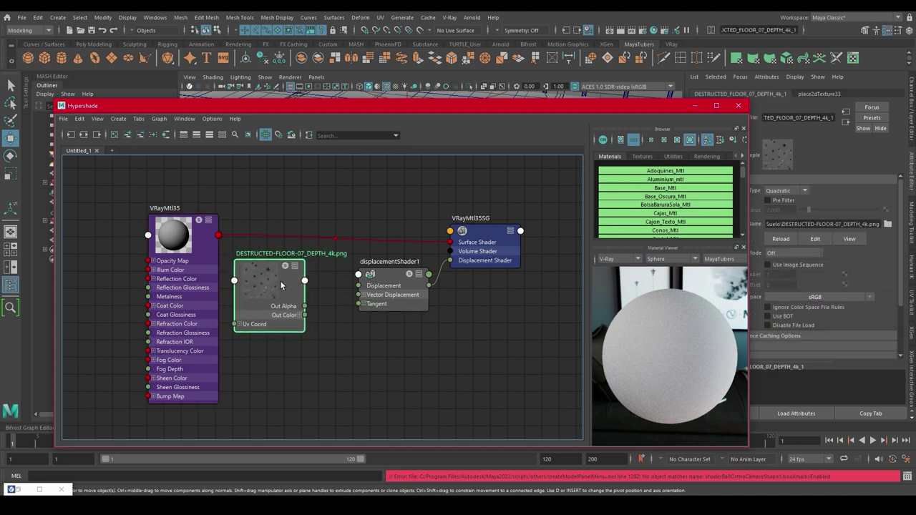
Connect the depth texture's Out Color R to the Displacement input of the displacement node.
left_click_drag(353, 287, 310, 319)
left_click(300, 316)
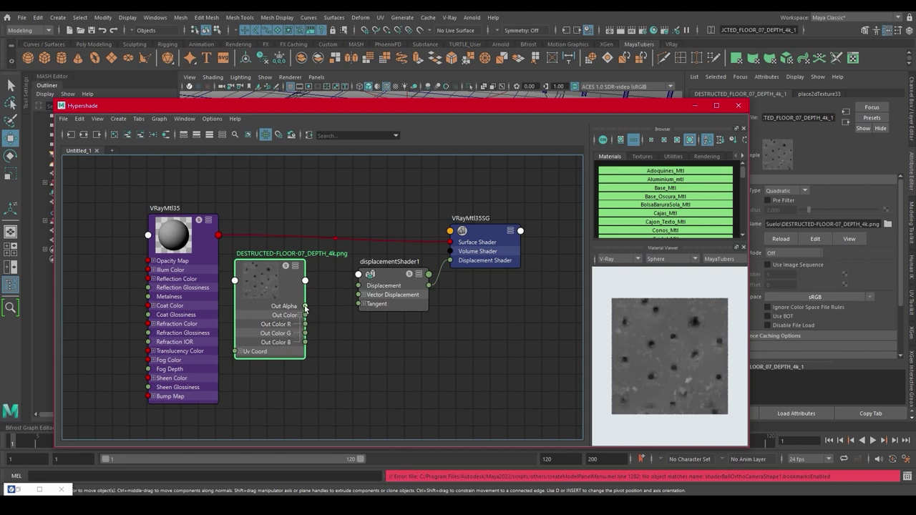
left_click_drag(304, 306, 359, 285)
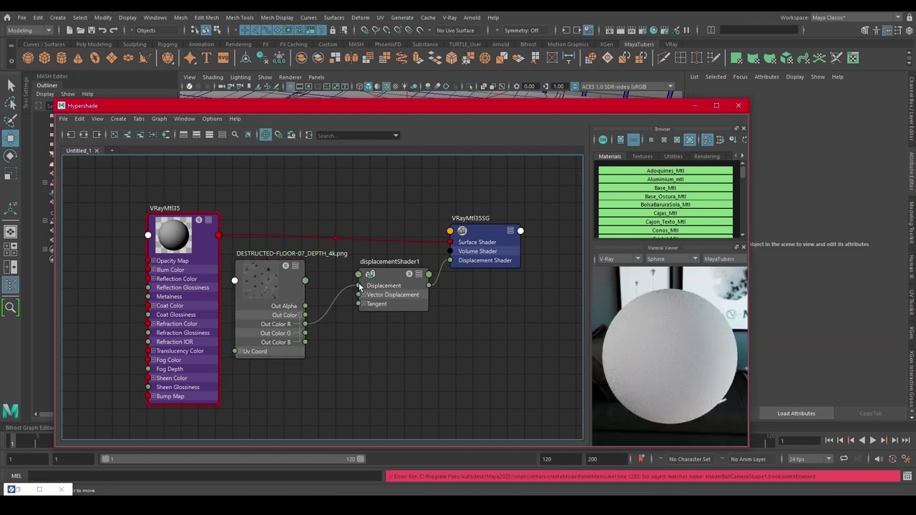
Review the default displacement and subdivision settings in the V-Ray render settings, then close them.
left_click_drag(264, 284, 263, 286)
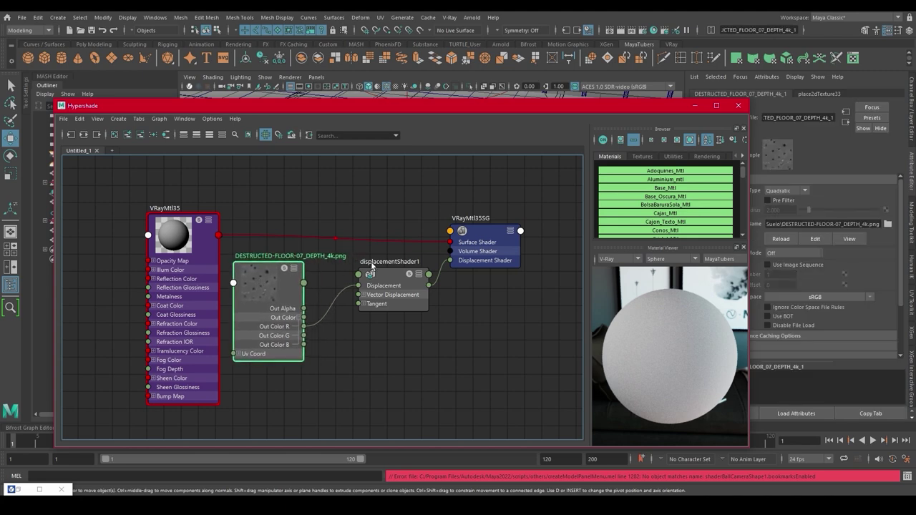
left_click(645, 30)
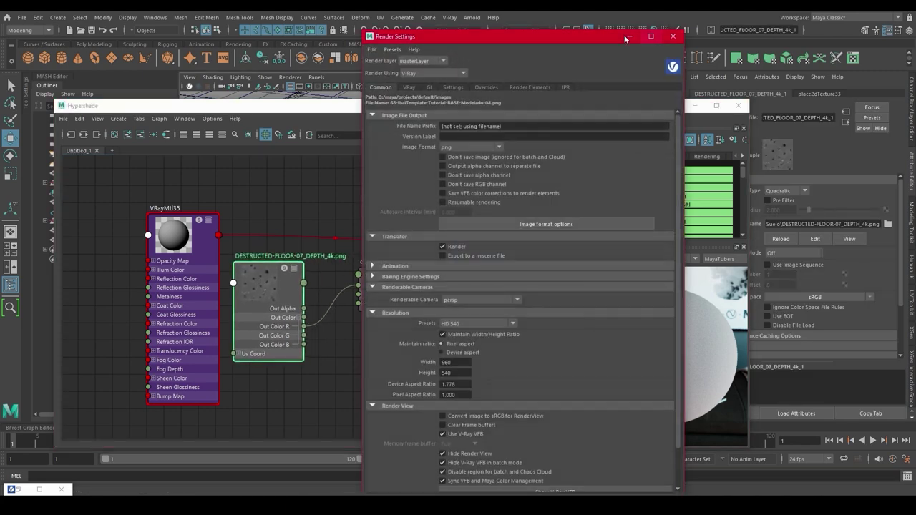
left_click(453, 87)
left_click(430, 108)
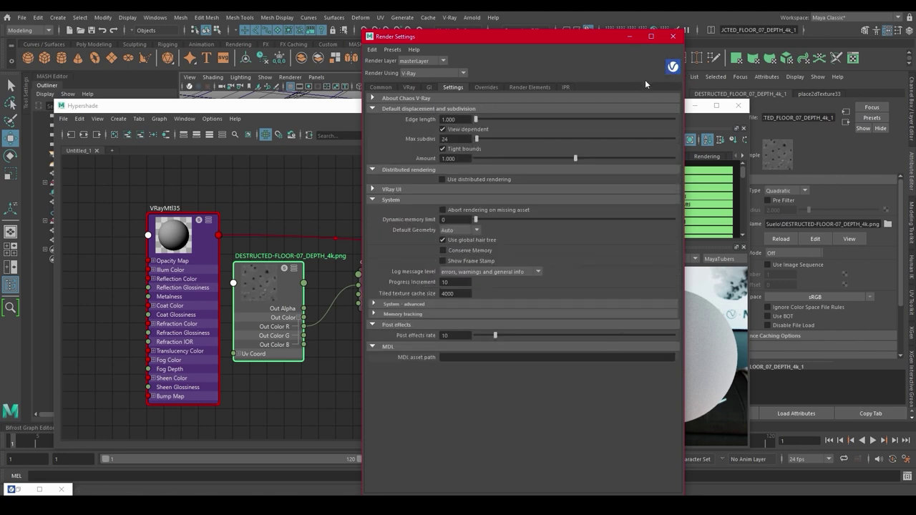
left_click(674, 37)
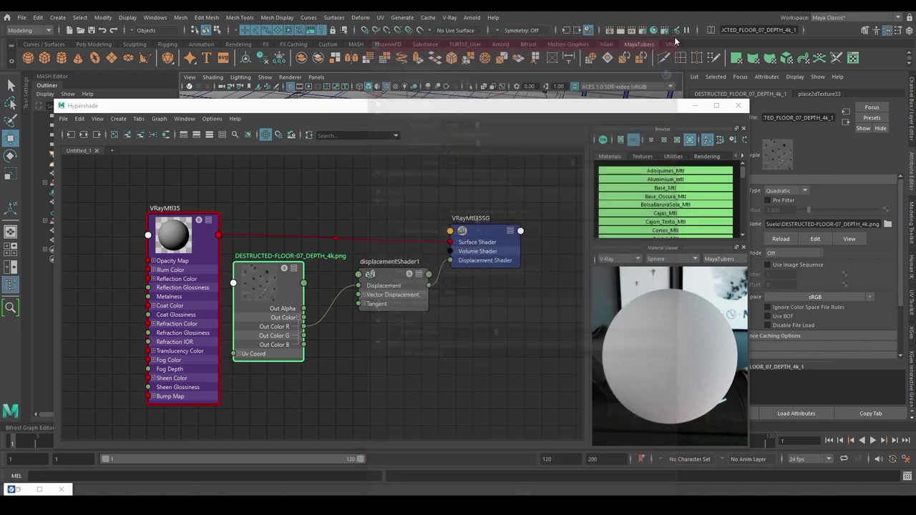
Add the V-Ray Subdivision and Displacement Quality and Displacement control attributes to the floor plane's shape.
left_click_drag(606, 107, 498, 255)
left_click(571, 199)
left_click(767, 78)
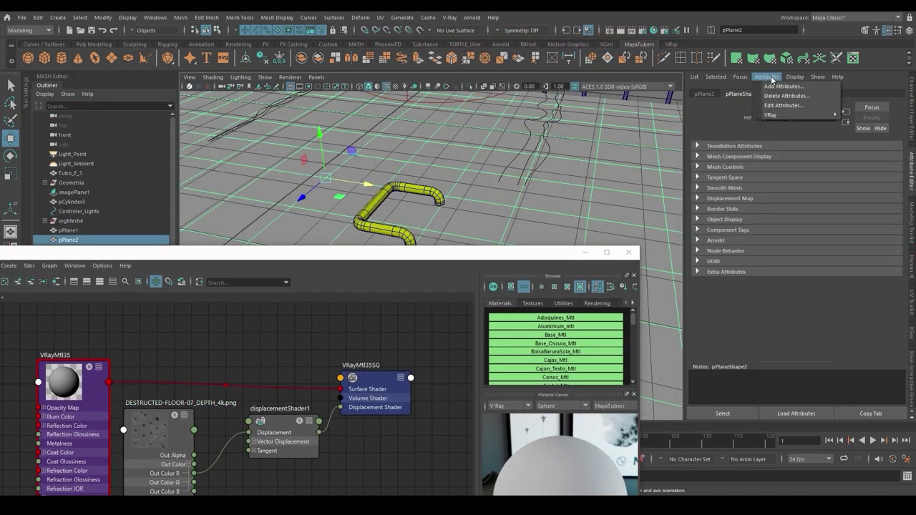
mouse_move(778, 116)
left_click(713, 125)
left_click(771, 79)
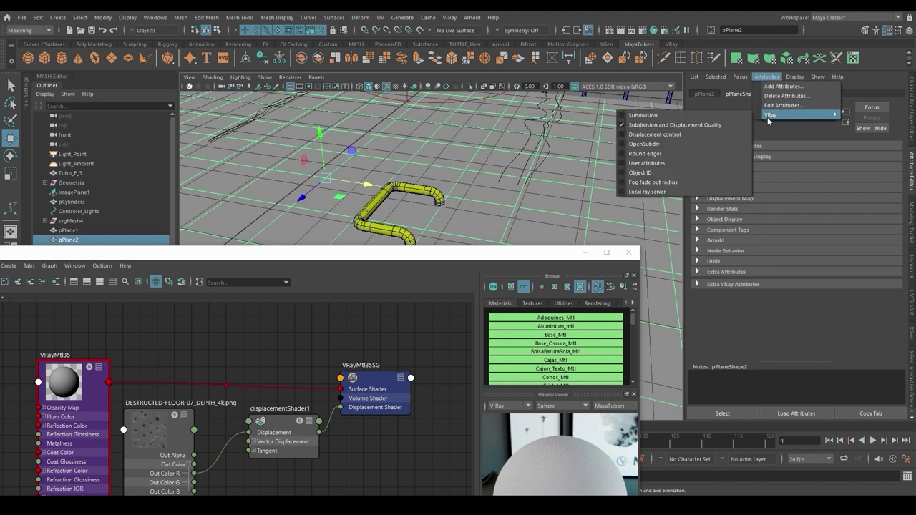
left_click(687, 138)
Set the floor plane's edge length to 1 and max subdivs to 24, and enable Keep Continuity.
scroll(780, 248, "down", 3)
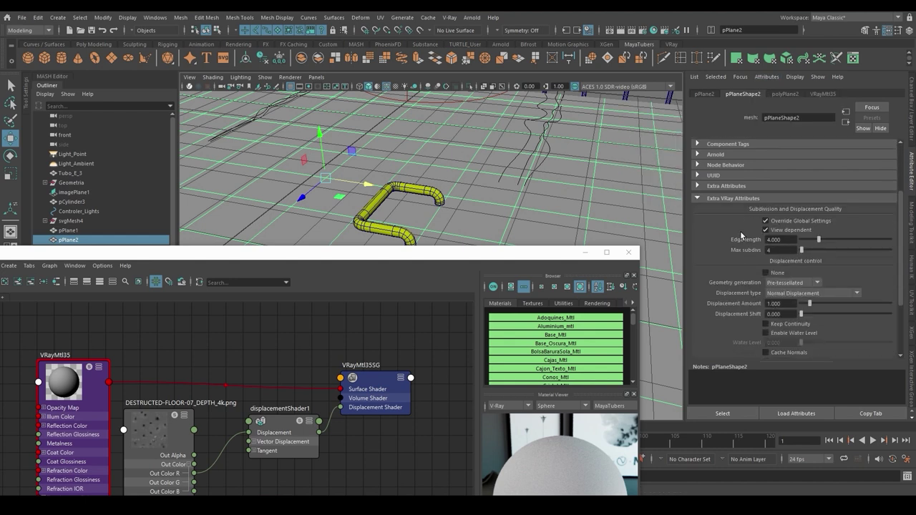
left_click_drag(788, 240, 752, 242)
type("1")
key("Tab")
scroll(749, 244, "down", 2)
left_click_drag(790, 247, 775, 246)
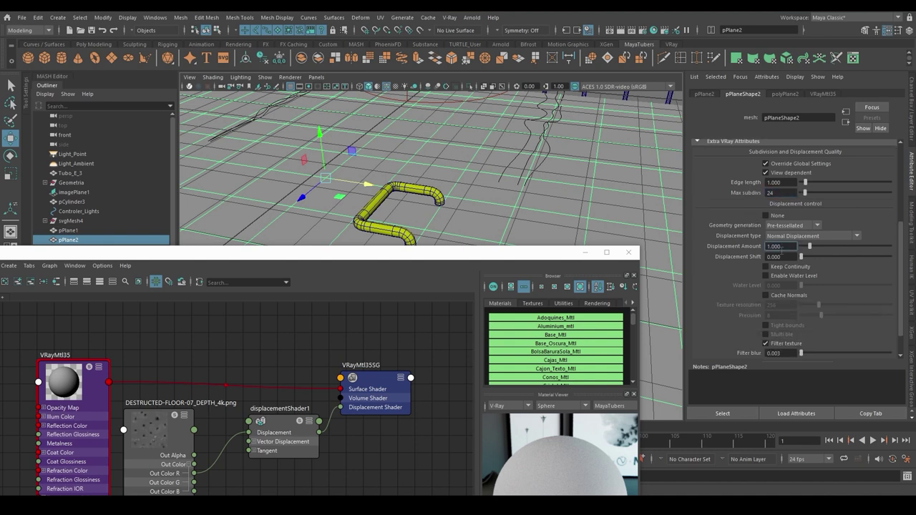
scroll(752, 248, "down", 1)
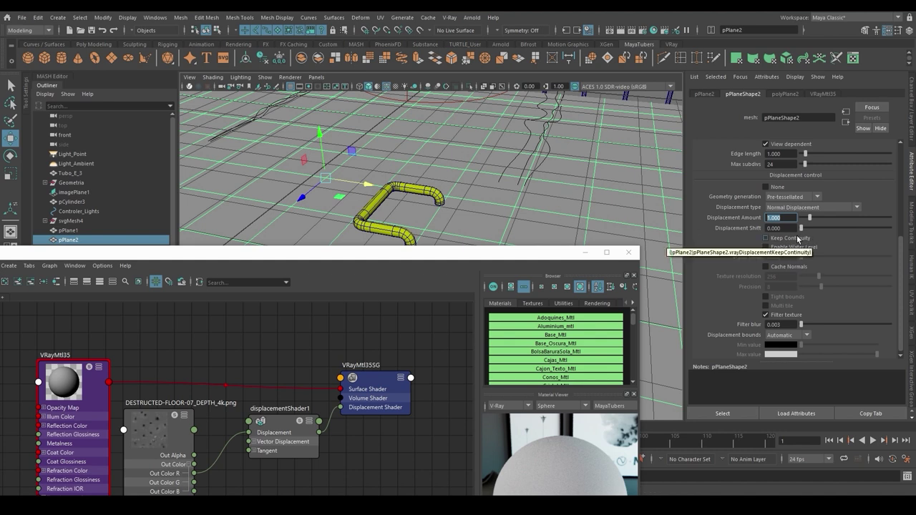
left_click(793, 240)
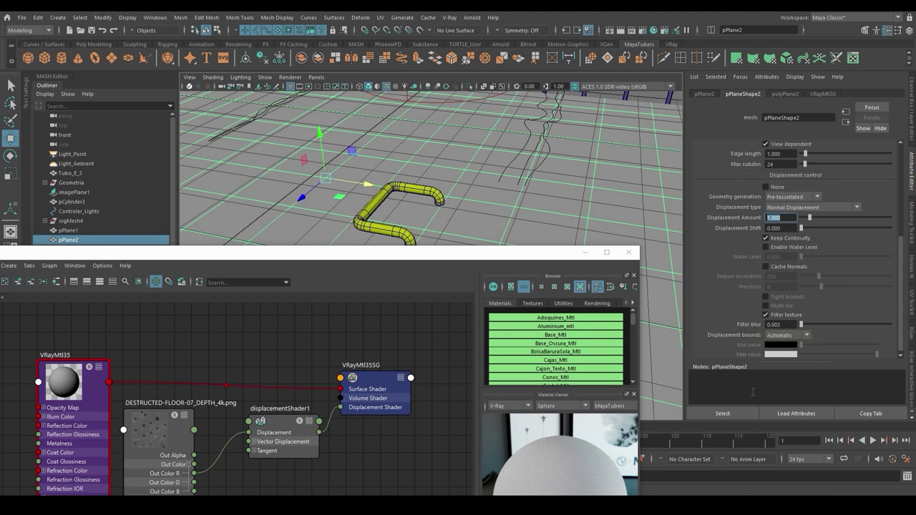
Minimise the Hypershade, open the V-Ray Frame Buffer and start an interactive render of the floor and tube.
left_click_drag(427, 255, 540, 97)
left_click(695, 96)
left_click(671, 44)
left_click(561, 58)
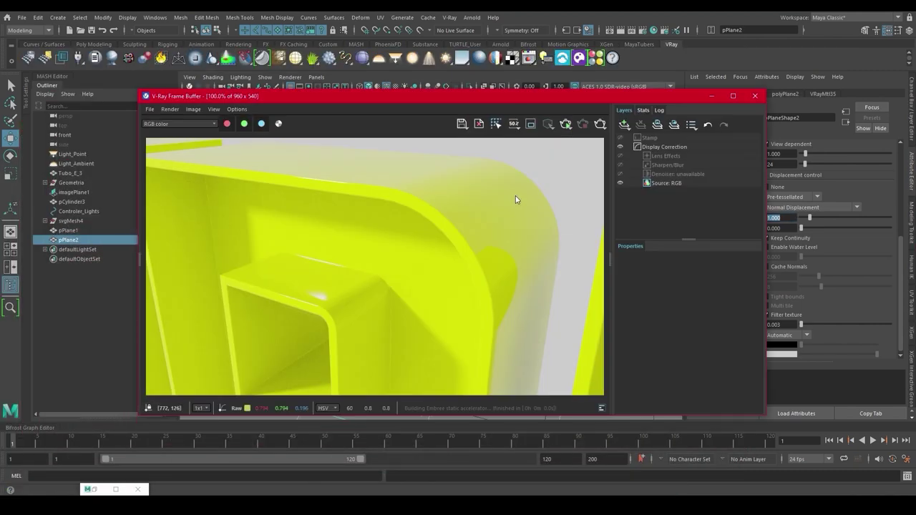
left_click(565, 125)
left_click(577, 149)
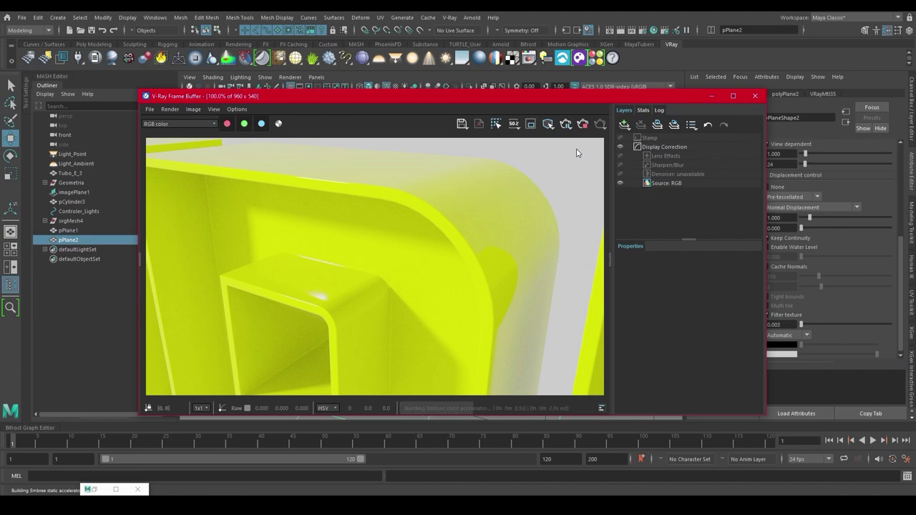
left_click_drag(493, 98, 325, 259)
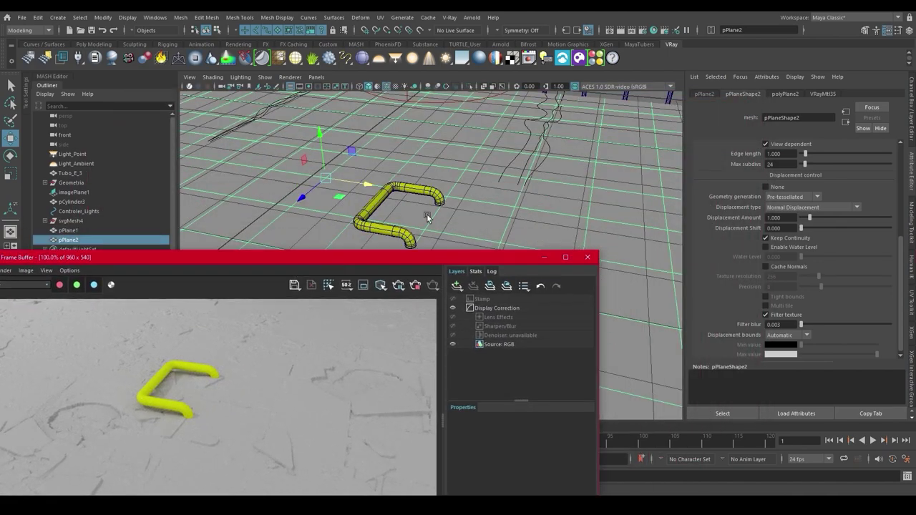
Set the floor plane's displacement amount to 2, inspect the relief in the render and minimise the frame buffer.
left_click_drag(427, 214, 520, 229, "alt")
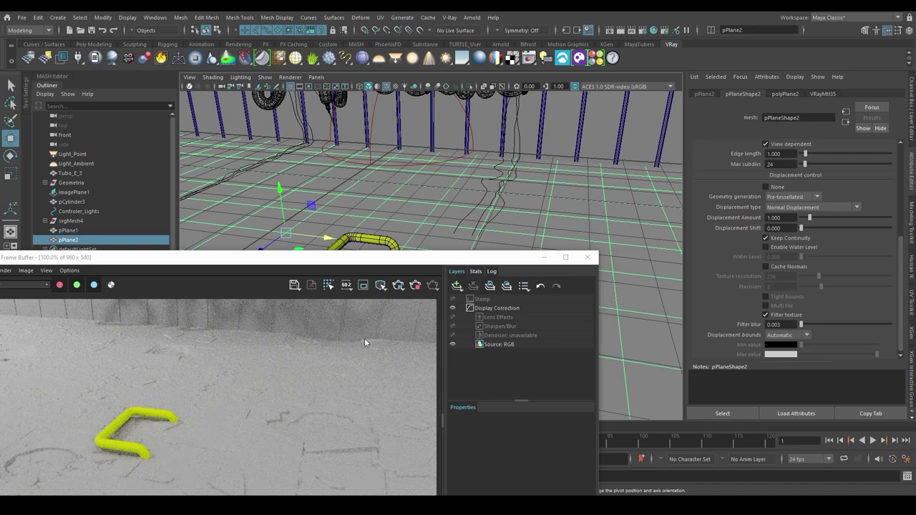
scroll(800, 226, "down", 1)
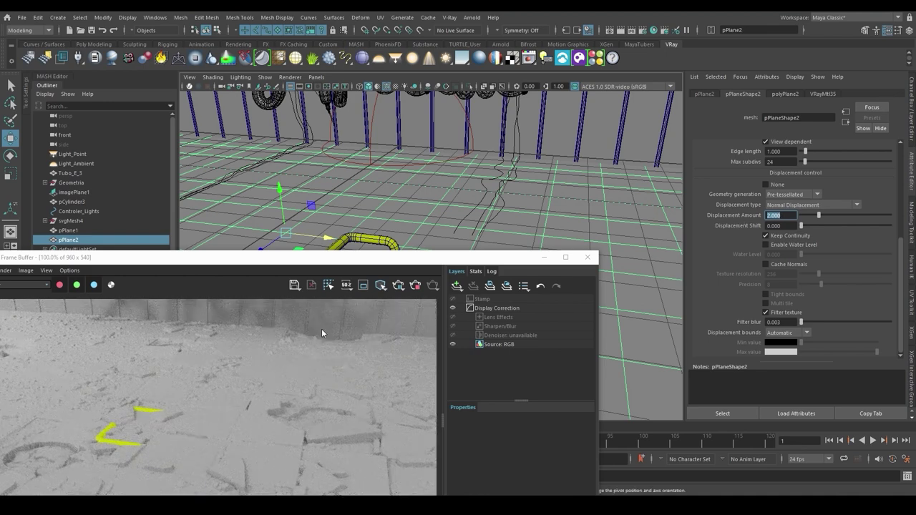
left_click_drag(301, 258, 399, 232)
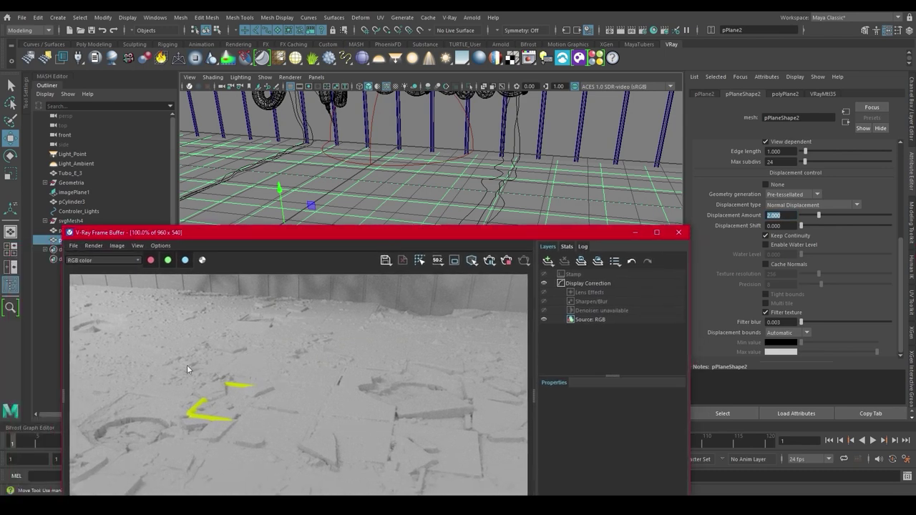
left_click_drag(342, 242, 301, 389)
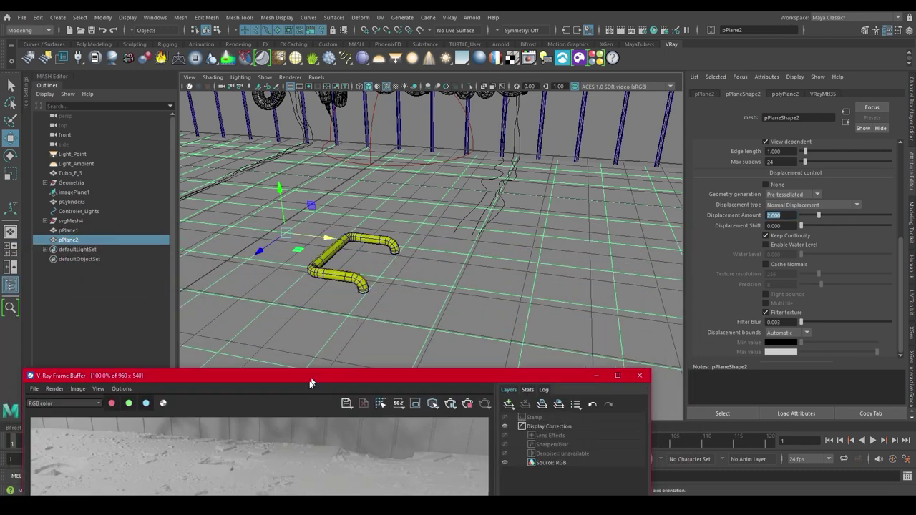
left_click_drag(354, 379, 249, 347)
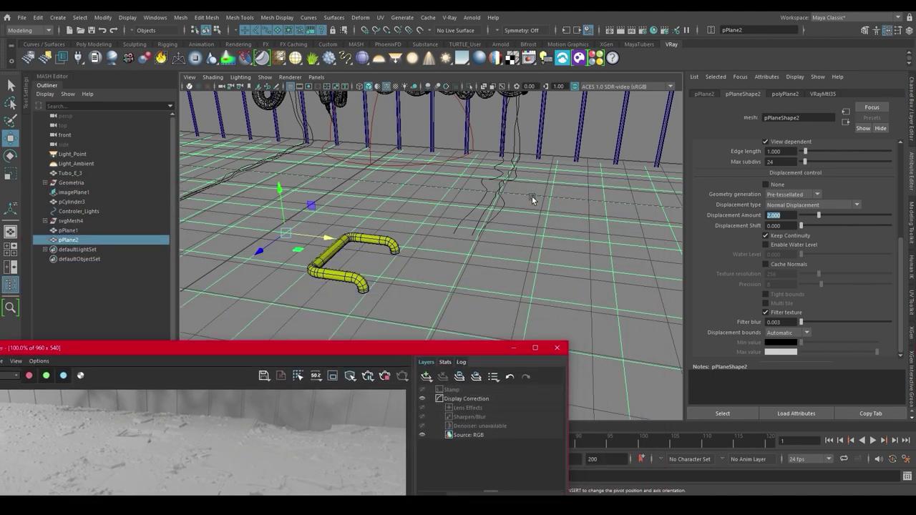
left_click_drag(411, 345, 481, 117)
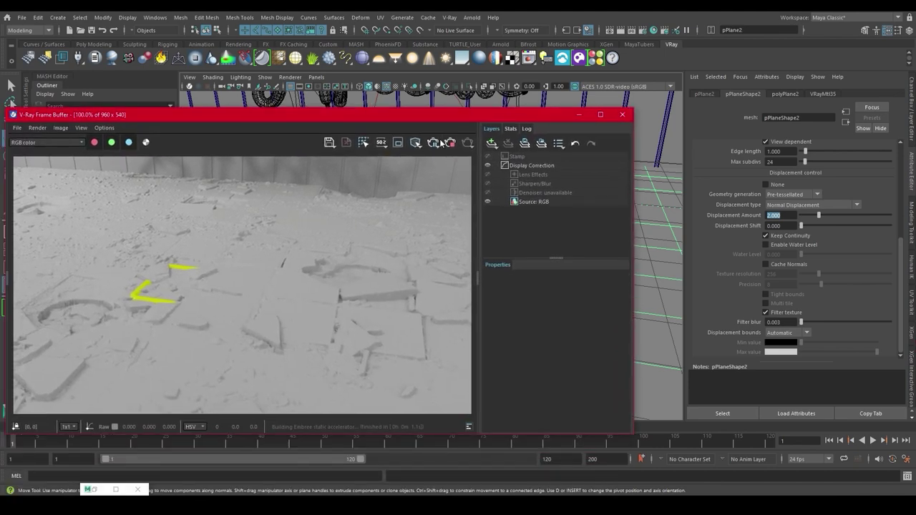
left_click(579, 117)
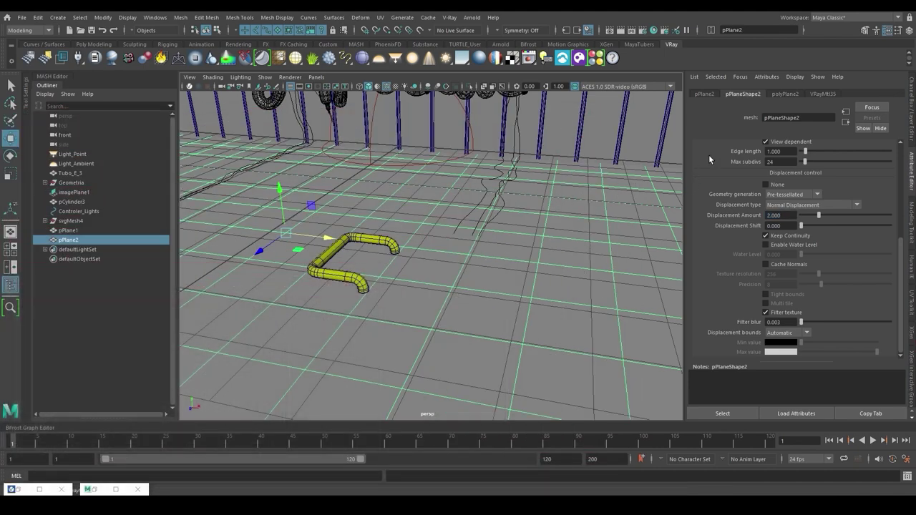
Turn on Displacement Preview in the floor plane's Smooth Mesh settings and try out the adaptive tessellation level.
scroll(752, 144, "up", 5)
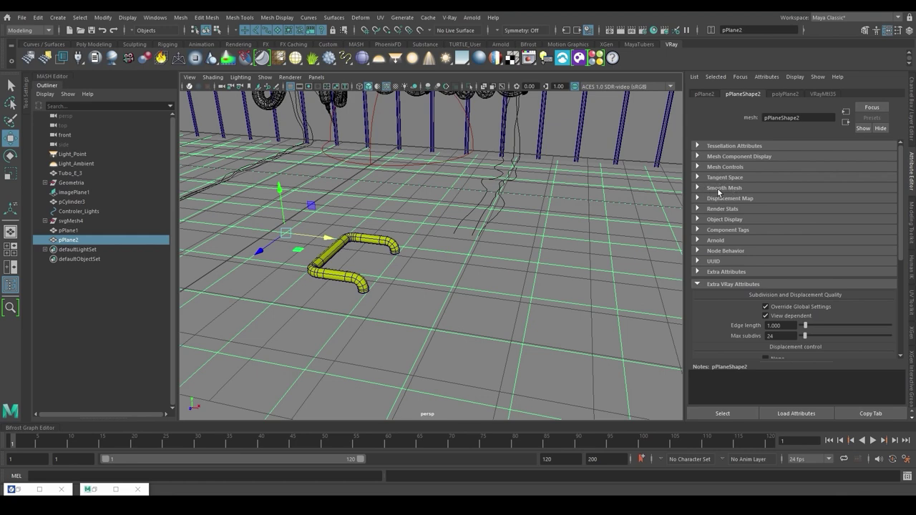
left_click(712, 189)
left_click(769, 245)
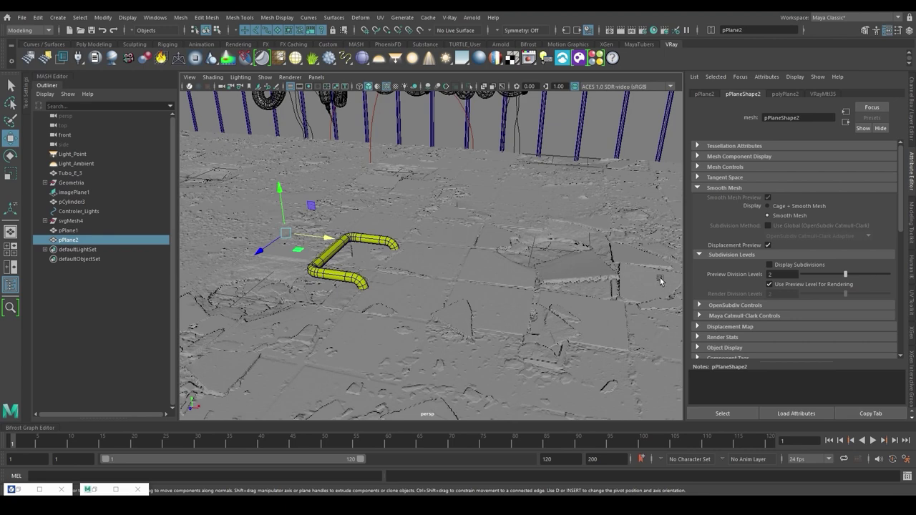
left_click(730, 304)
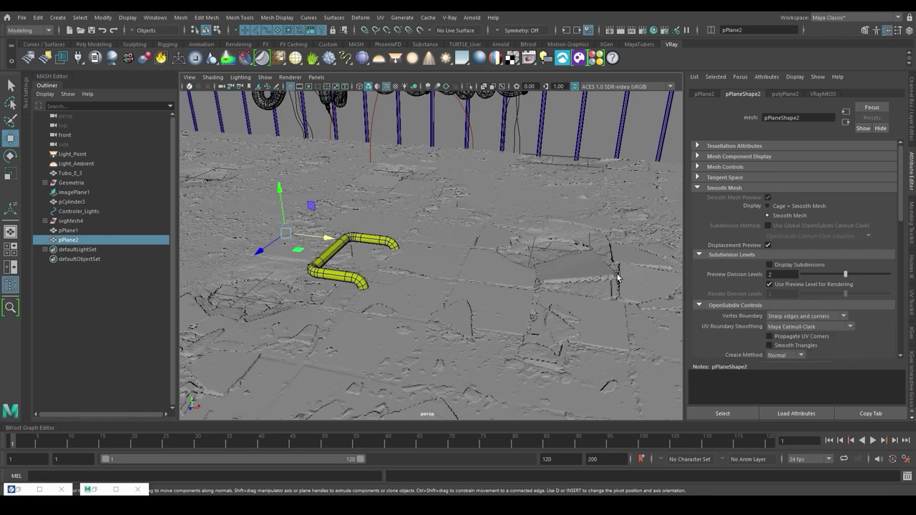
scroll(710, 270, "down", 2)
mouse_move(585, 286)
left_mouse_down("alt")
mouse_move(567, 278)
mouse_move(603, 290)
left_mouse_up("alt")
right_click_drag(602, 290, 559, 290, "alt")
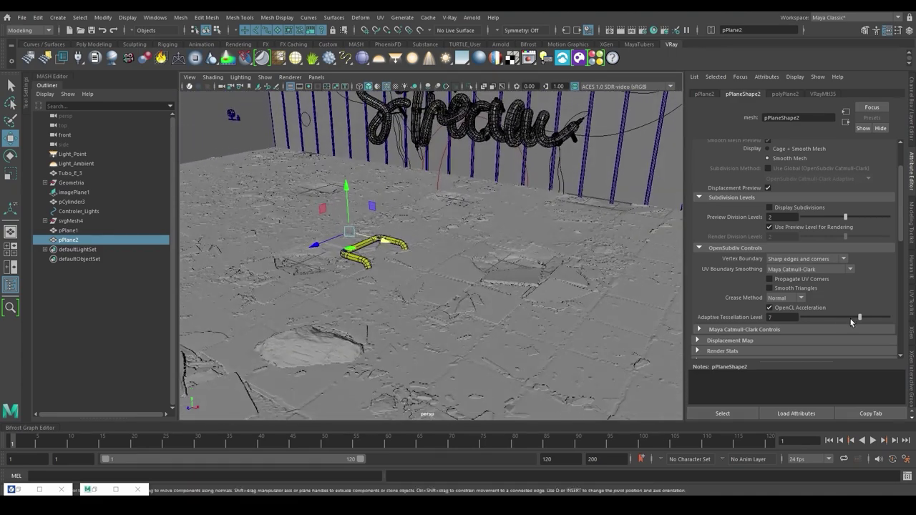
mouse_move(858, 317)
left_mouse_down()
mouse_move(793, 318)
mouse_move(866, 317)
left_mouse_up()
left_click_drag(864, 322, 854, 321)
Compare the floor's viewport displacement preview with the V-Ray render and its displacement amount setting.
left_click(529, 57)
left_click_drag(392, 120, 479, 272)
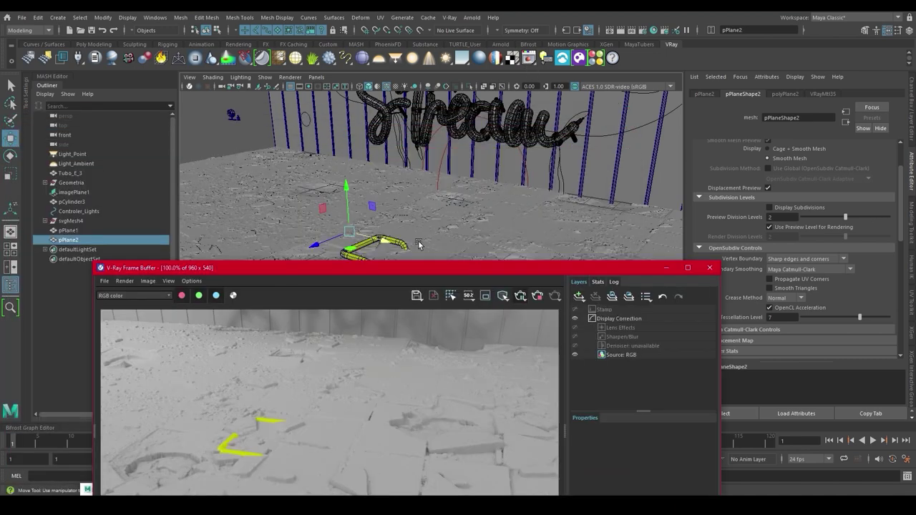
middle_click_drag(419, 240, 420, 193, "alt")
left_click_drag(421, 197, 418, 154, "alt")
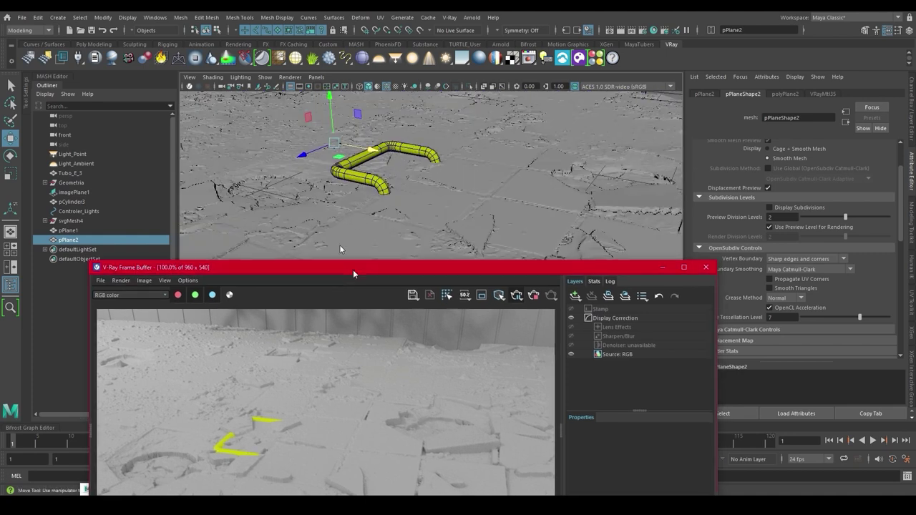
left_click_drag(353, 270, 224, 148)
scroll(769, 210, "down", 6)
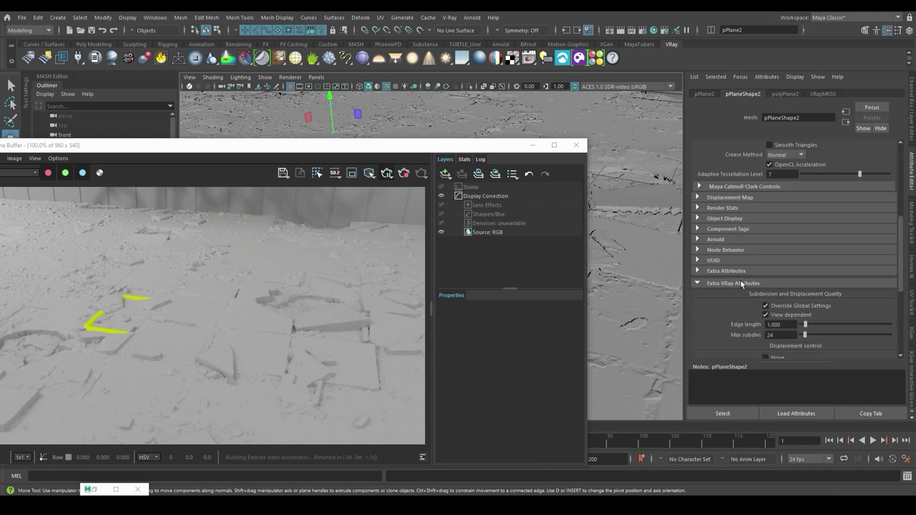
left_click_drag(790, 245, 732, 242)
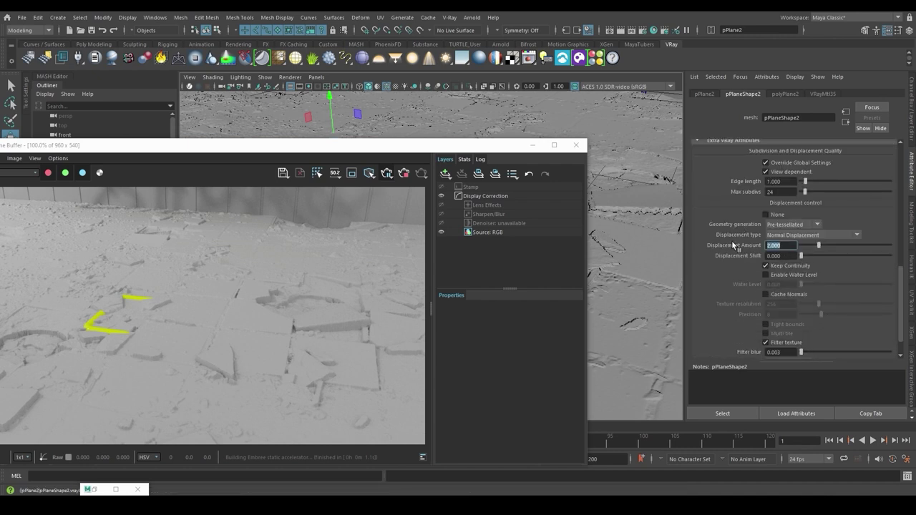
left_click_drag(512, 151, 442, 299)
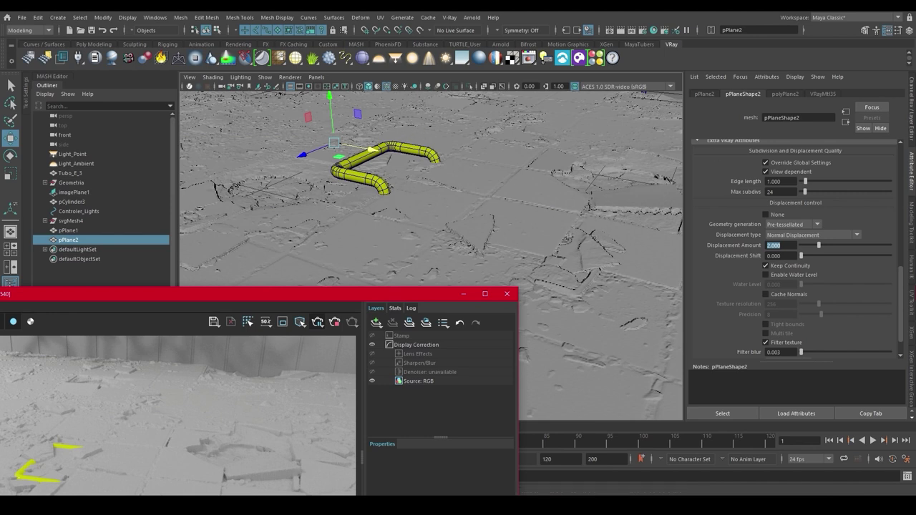
Set the floor plane's Scale Y to 2 to strengthen the relief in the viewport preview.
left_click(912, 122)
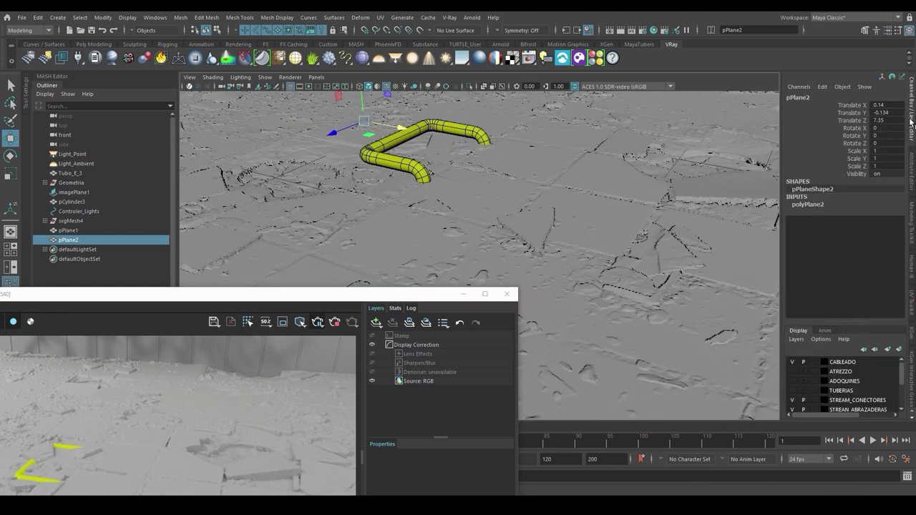
left_click(888, 158)
type("8")
key("Return")
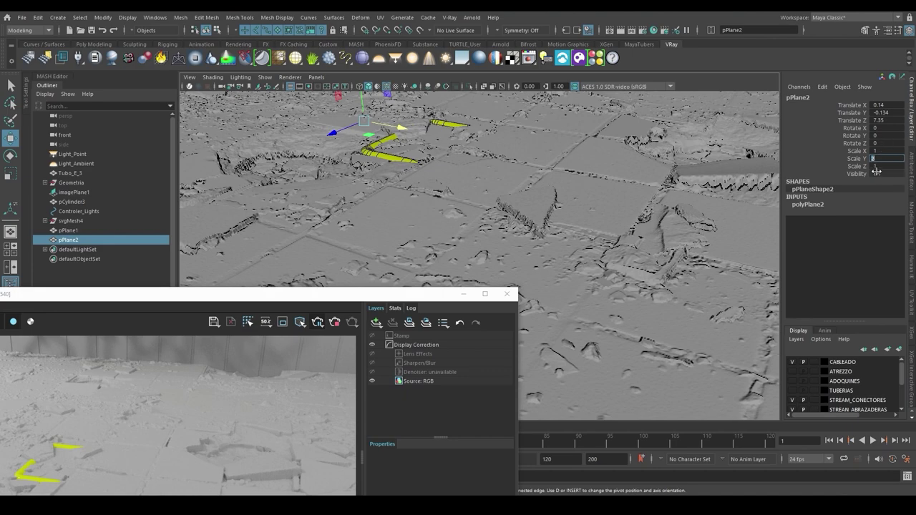
key("Return")
Raise the yellow tube Tubo_E_3 out of the displaced floor to a Translate Y of about -0.649.
left_click_drag(605, 164, 544, 226, "alt")
left_click_drag(345, 299, 569, 218)
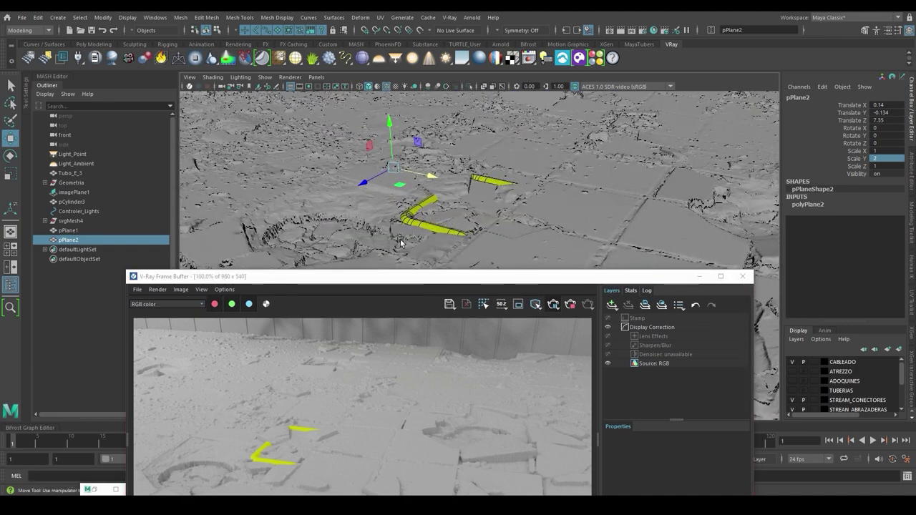
right_click_drag(530, 218, 434, 238, "alt")
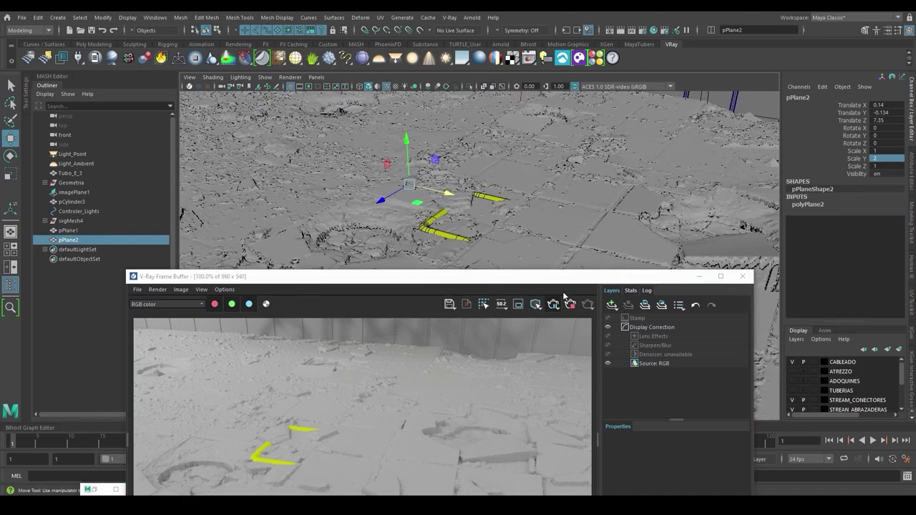
left_click(481, 198)
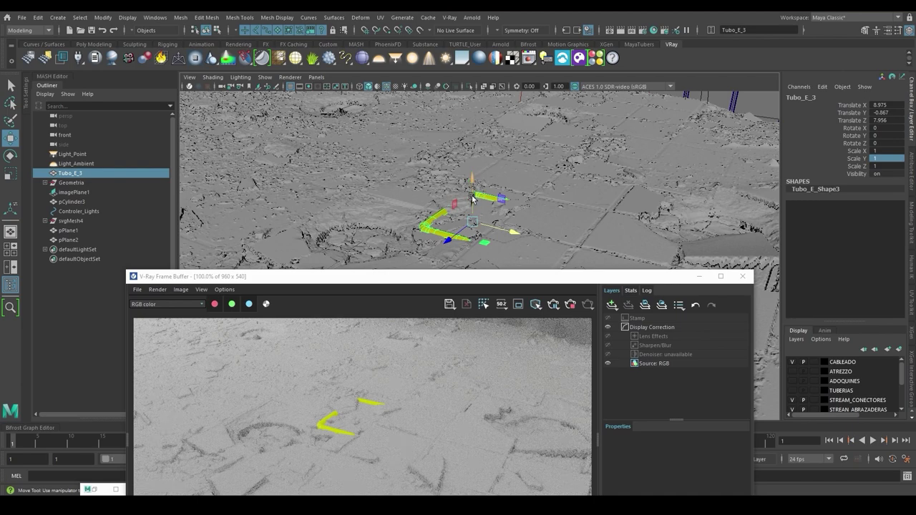
left_click_drag(472, 209, 473, 181)
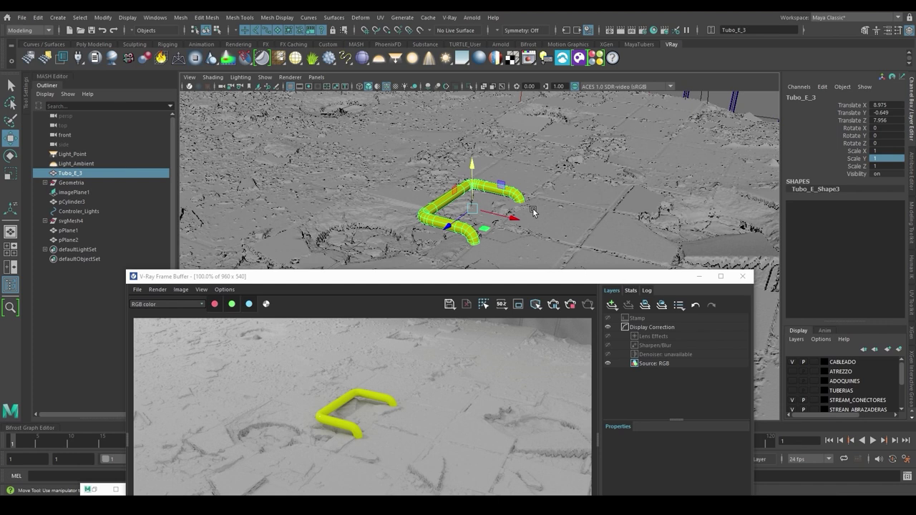
Start an interactive V-Ray render and browse the Materials category of the Chaos Cosmos library.
left_click(553, 304)
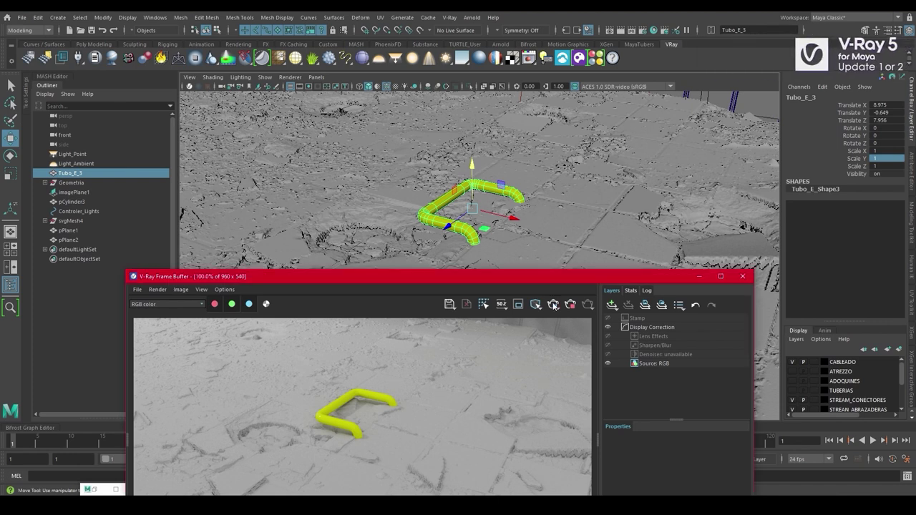
left_click(579, 57)
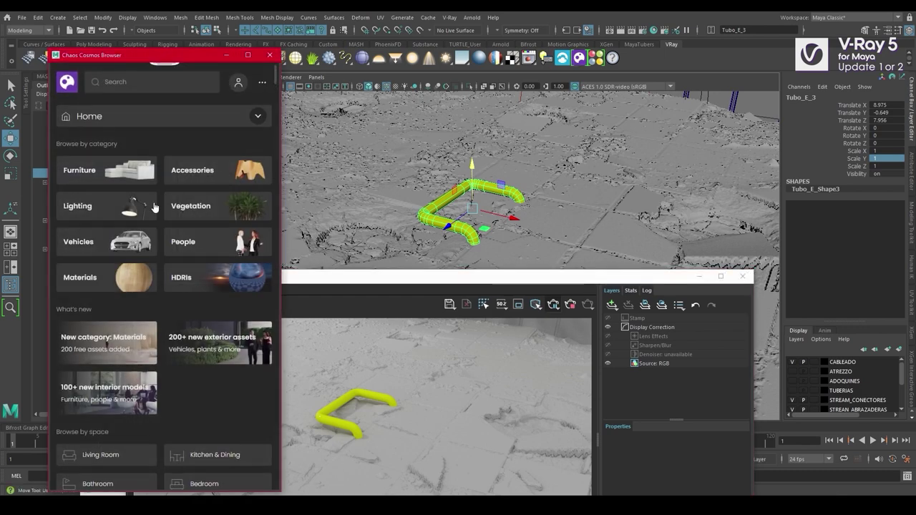
left_click(96, 278)
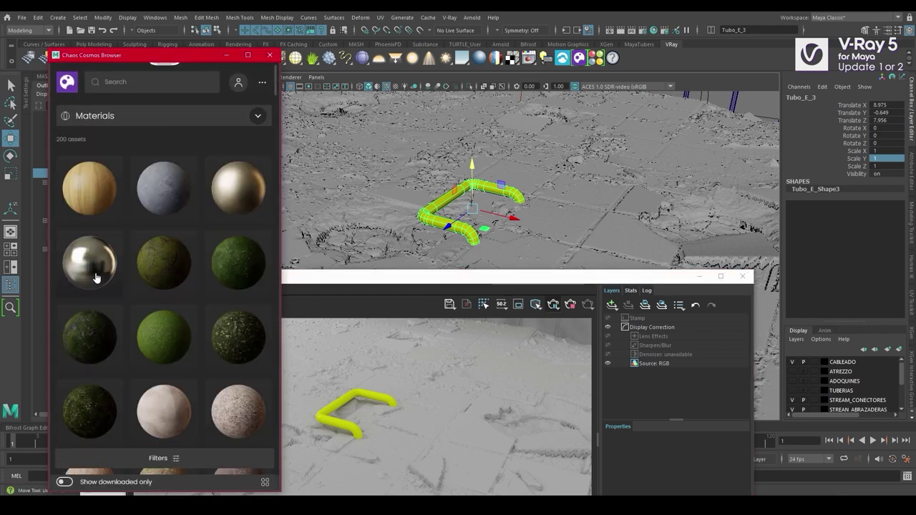
left_click(70, 83)
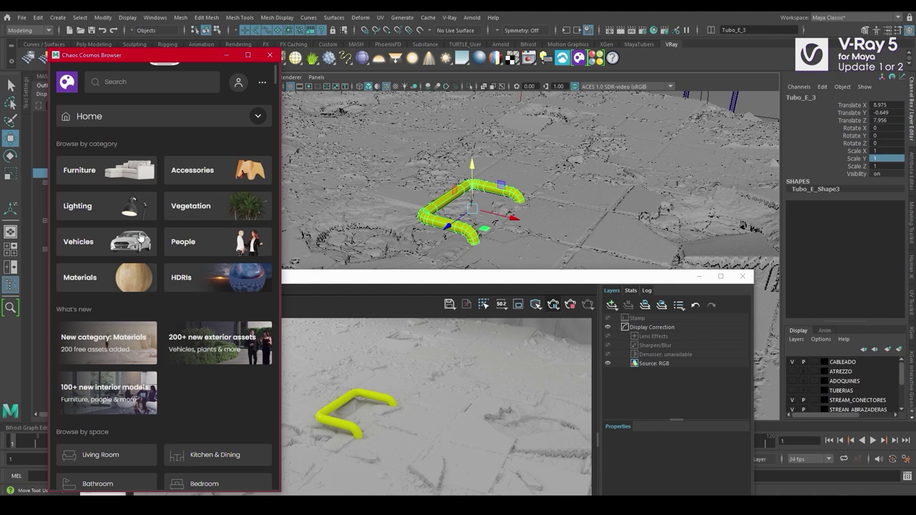
Download the Bowl 007 model from the Chaos Cosmos accessories and import it into the scene.
left_click(198, 175)
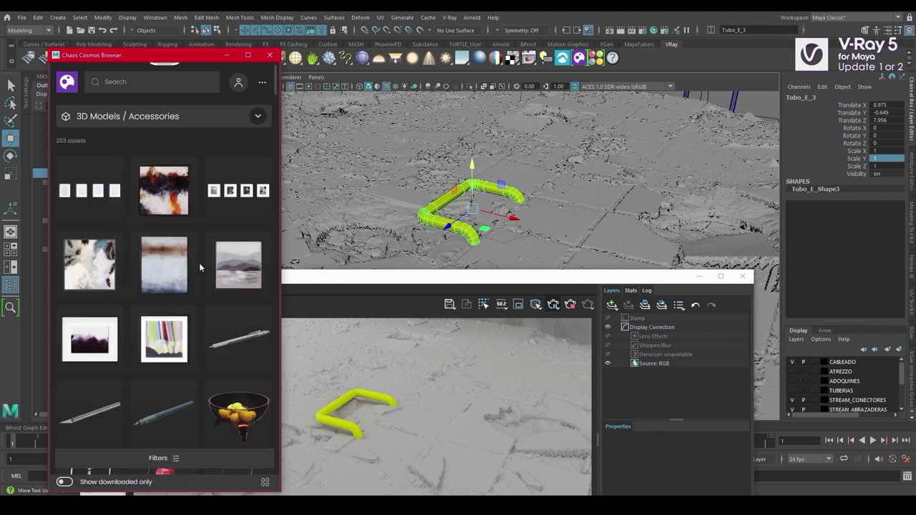
left_click(239, 414)
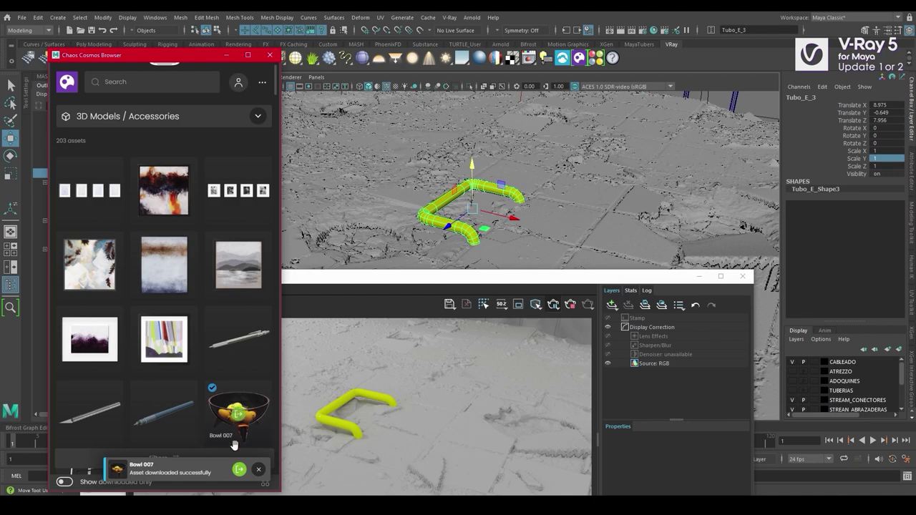
left_click(239, 414)
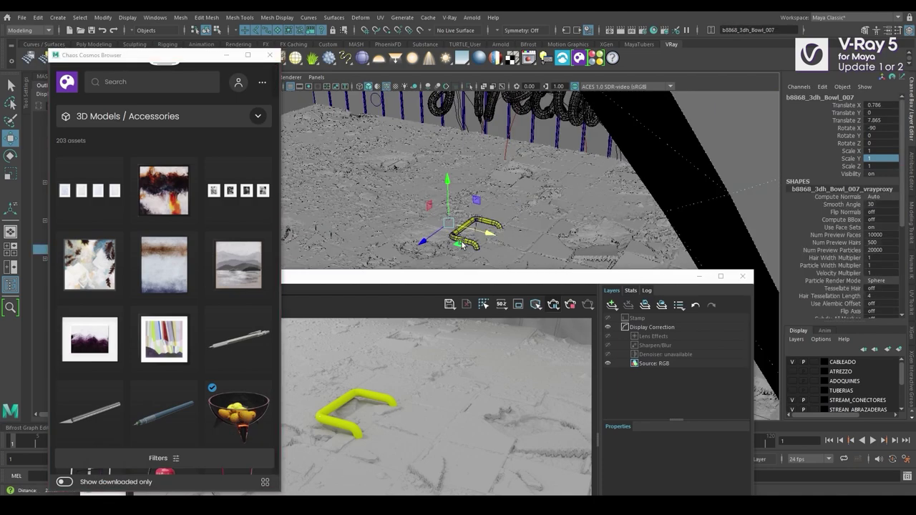
Scale the imported fruit bowl uniformly to 0.1 on all axes and frame it closely for the render.
key("f")
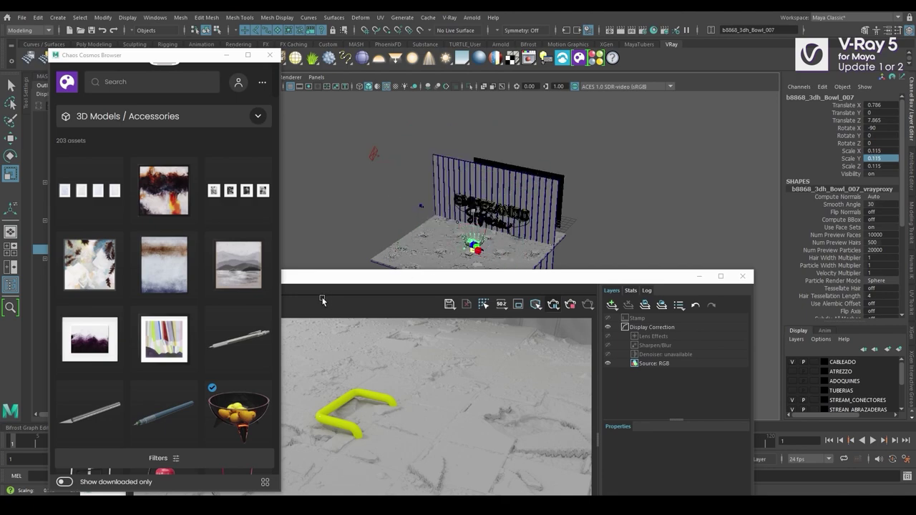
left_click_drag(322, 299, 315, 300)
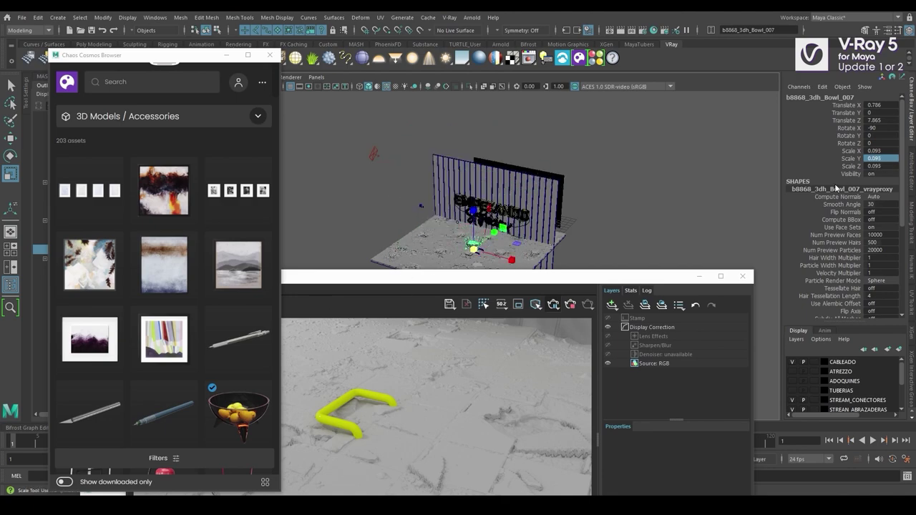
type("0.1")
key("Return")
key("f")
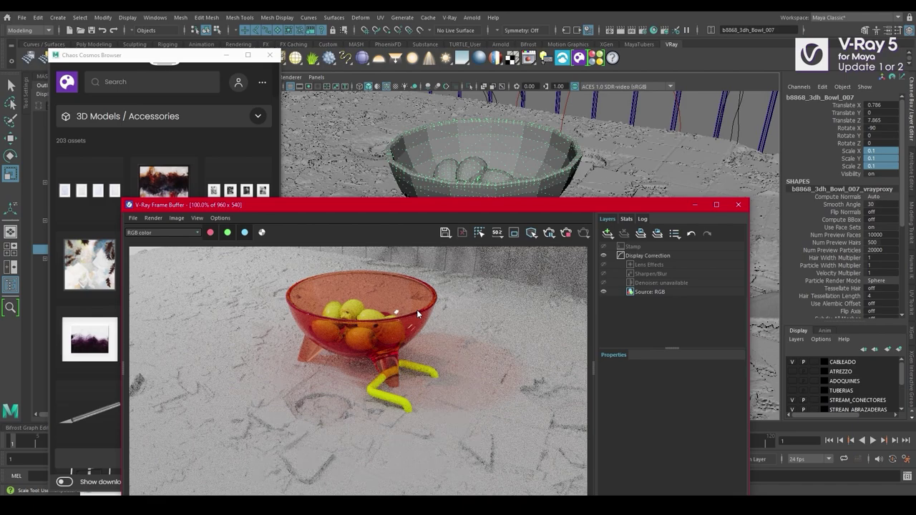
left_click_drag(491, 165, 620, 178, "alt")
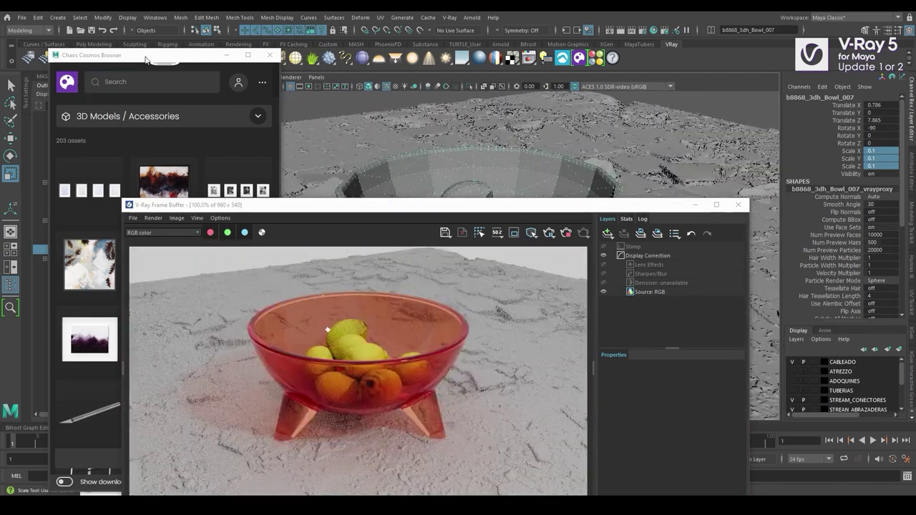
Look through more Chaos Cosmos accessories beside the rendered bowl.
left_click(146, 60)
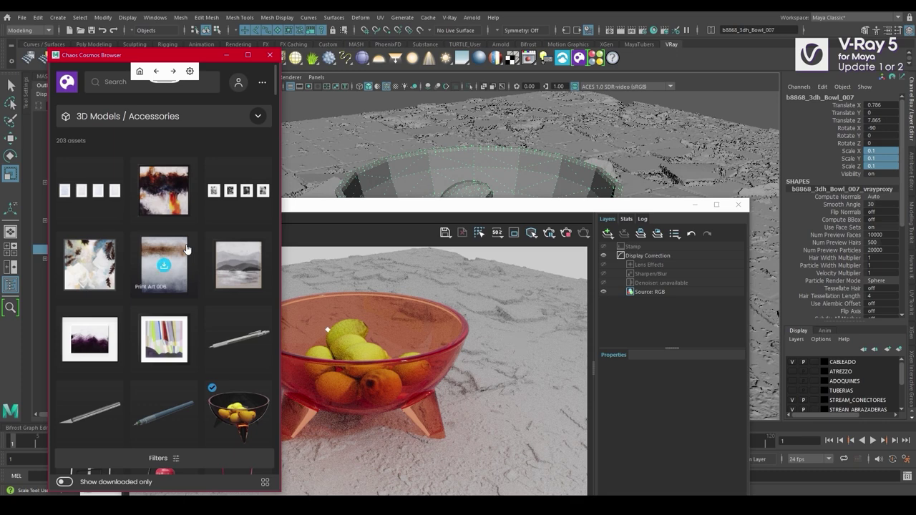
scroll(186, 249, "down", 3)
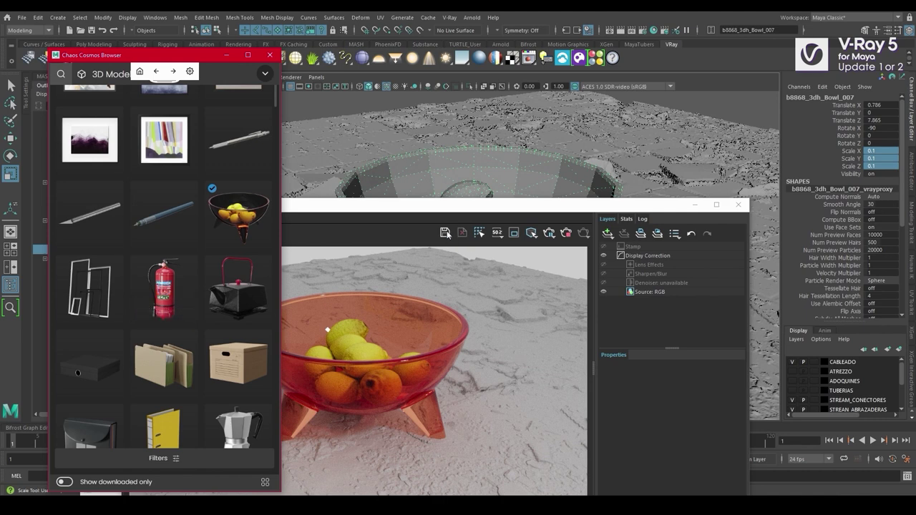
left_click_drag(435, 206, 515, 138)
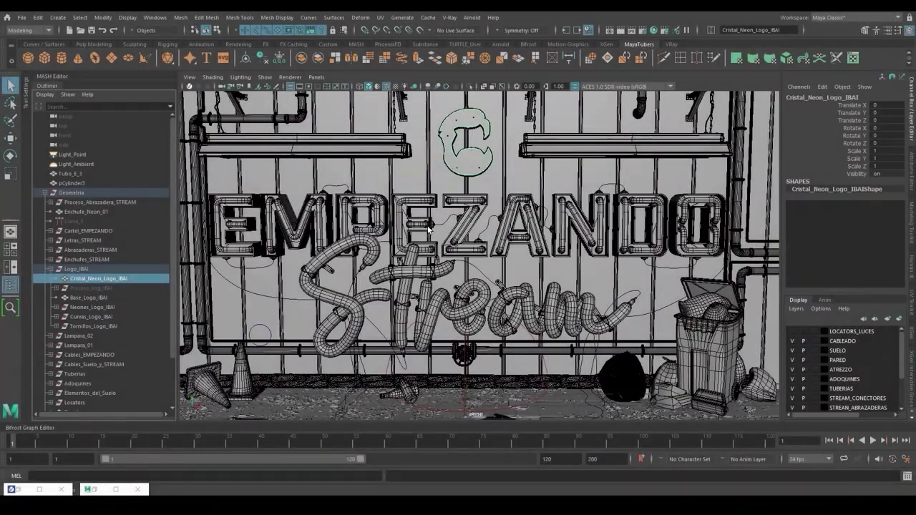
Hide the logo glass Cristal_Neon_Logo_IBAI and inspect the curves Curvas_Logo_Ibai_F8 on the logo base up close.
key("h")
right_click_drag(453, 149, 546, 310, "alt")
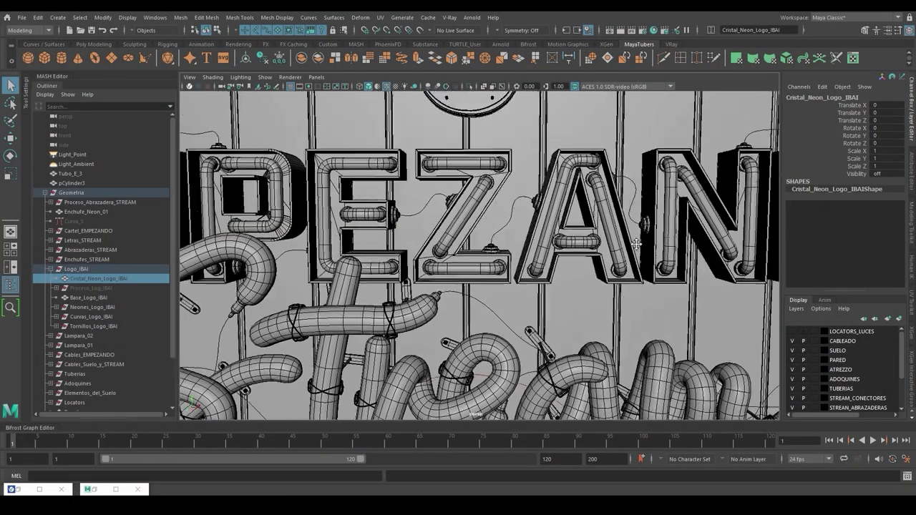
middle_click_drag(530, 144, 546, 281, "alt")
right_click_drag(546, 281, 687, 197, "alt")
middle_click_drag(544, 154, 528, 285, "alt")
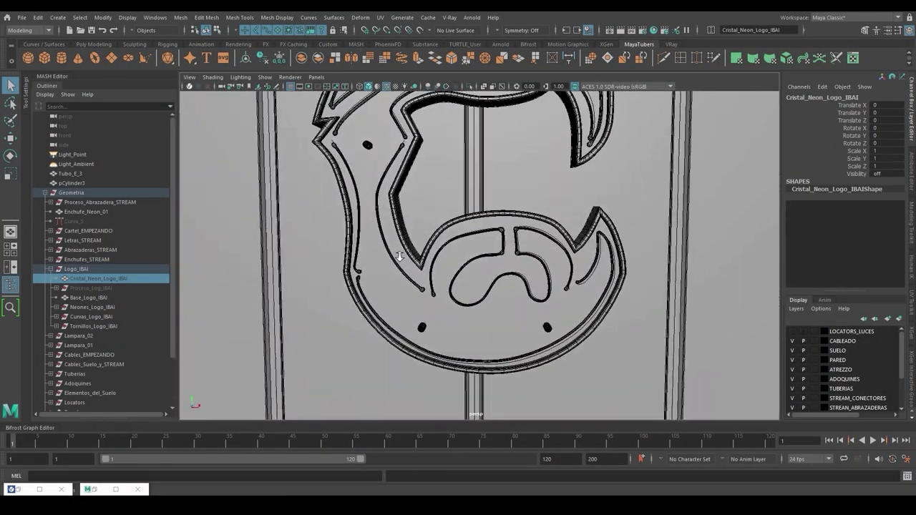
right_click_drag(434, 286, 541, 227, "alt")
left_click(493, 207)
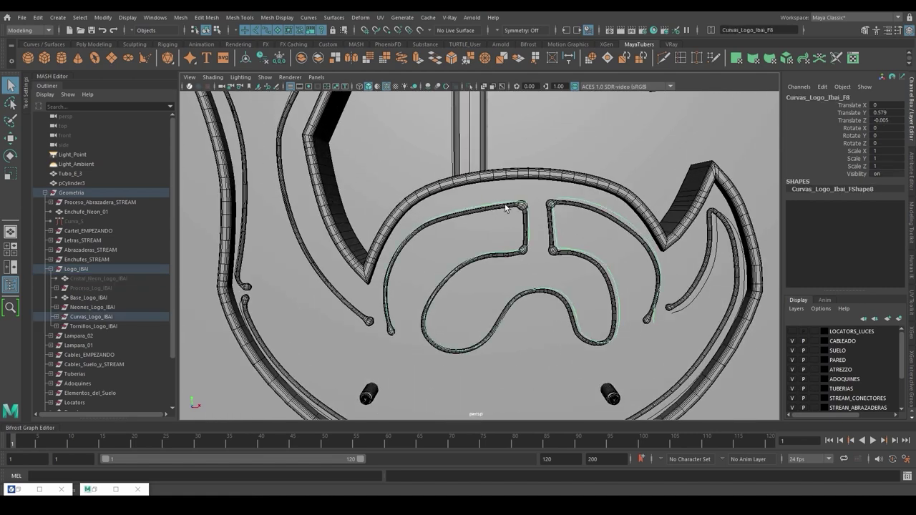
Import ibai-twitch-CARETO.svg into the svg1 node to generate the logo mesh.
right_click_drag(518, 254, 266, 315, "alt")
right_click_drag(642, 215, 593, 219, "alt")
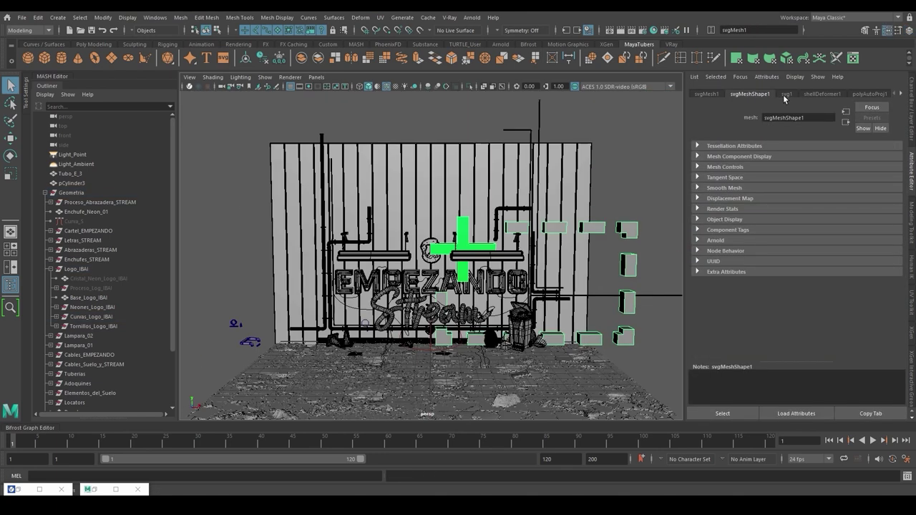
left_click(718, 232)
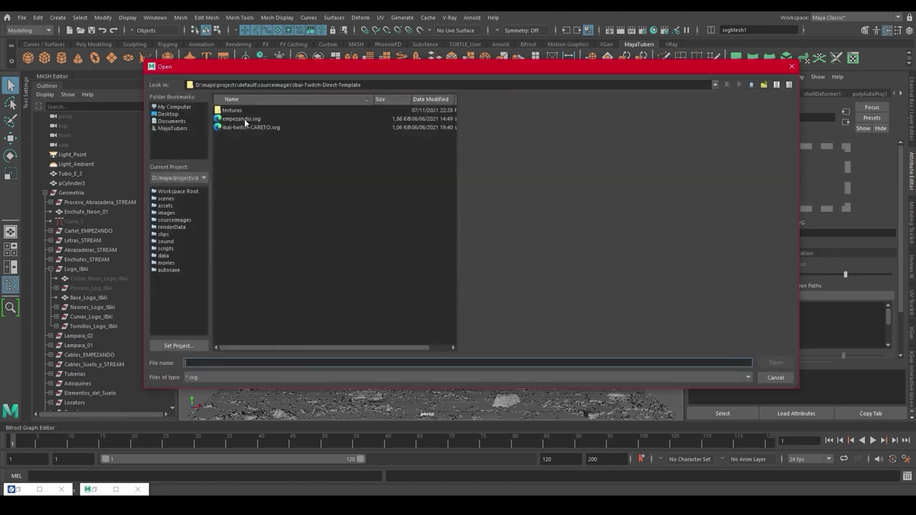
left_click(248, 126)
left_click(775, 362)
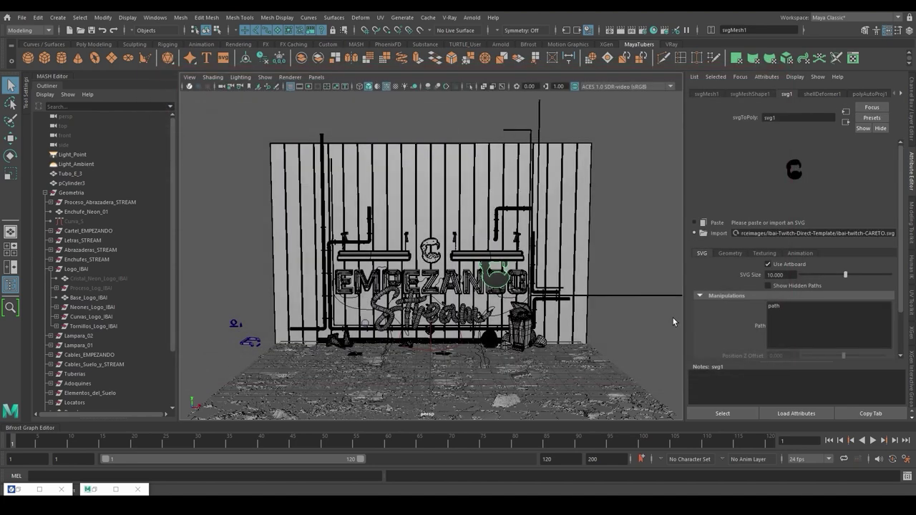
Render the front view of the full set and examine the EMPEZANDO and Stream lettering up close.
scroll(433, 283, "up", 5)
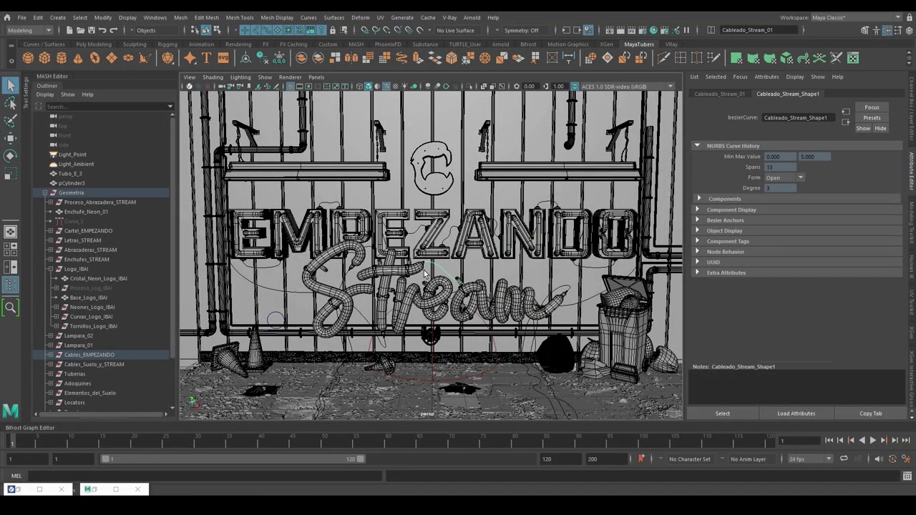
left_click(18, 490)
left_click(676, 163)
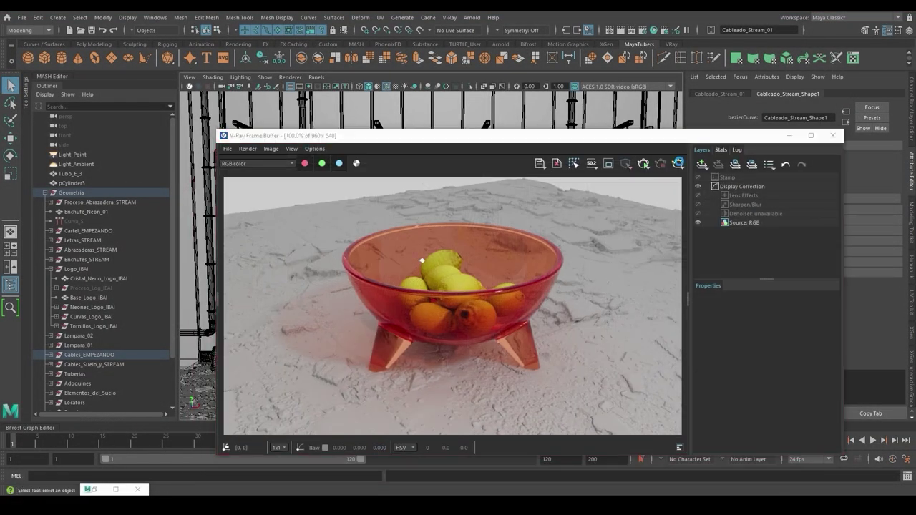
scroll(460, 372, "up", 1)
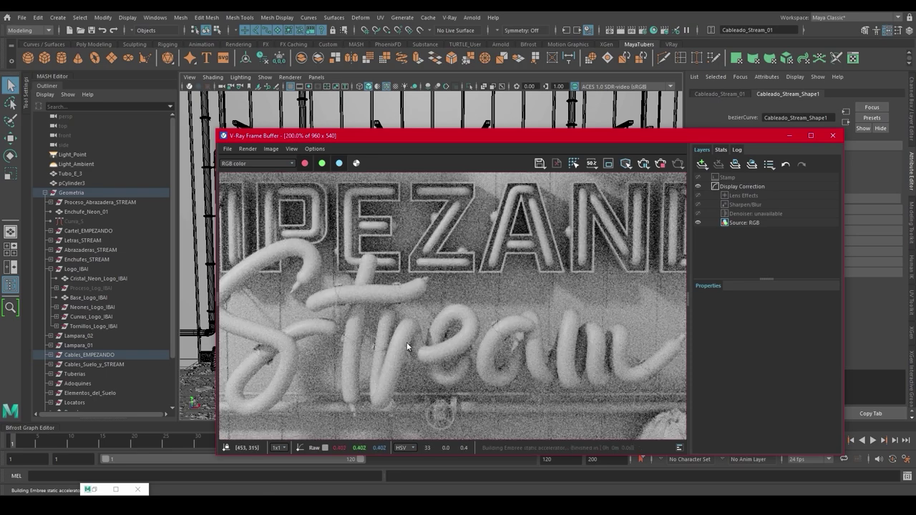
scroll(319, 306, "down", 1)
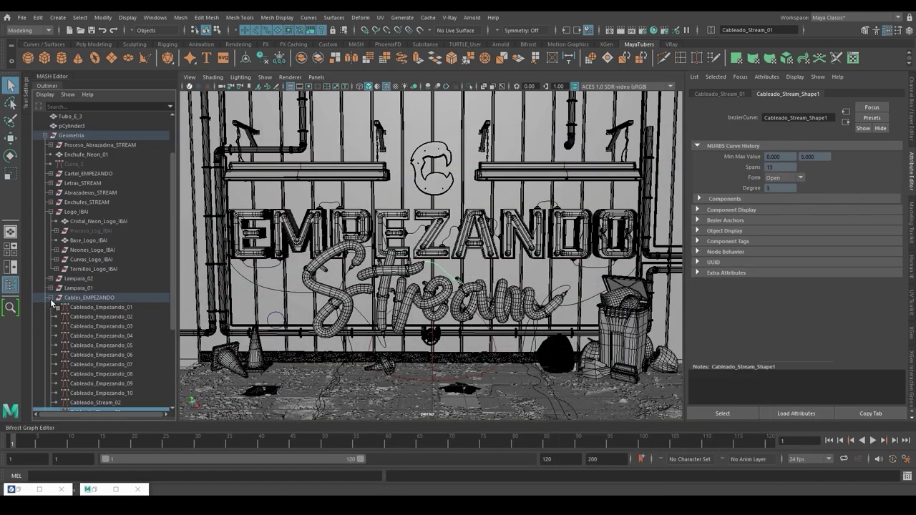
Apply a single VRayRenderableCurve node to all the cable curves in the Cables_EMPEZANDO group.
left_click(84, 308)
scroll(115, 401, "down", 3)
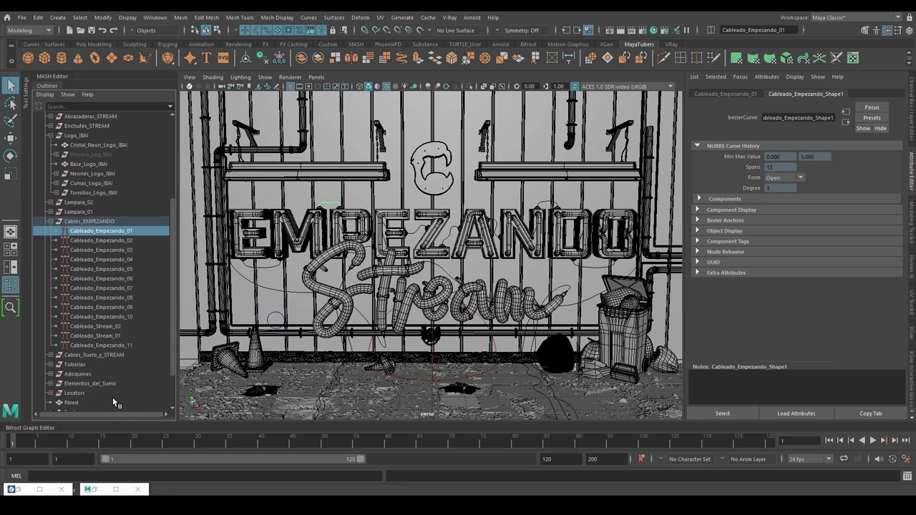
left_click(118, 345, "shift")
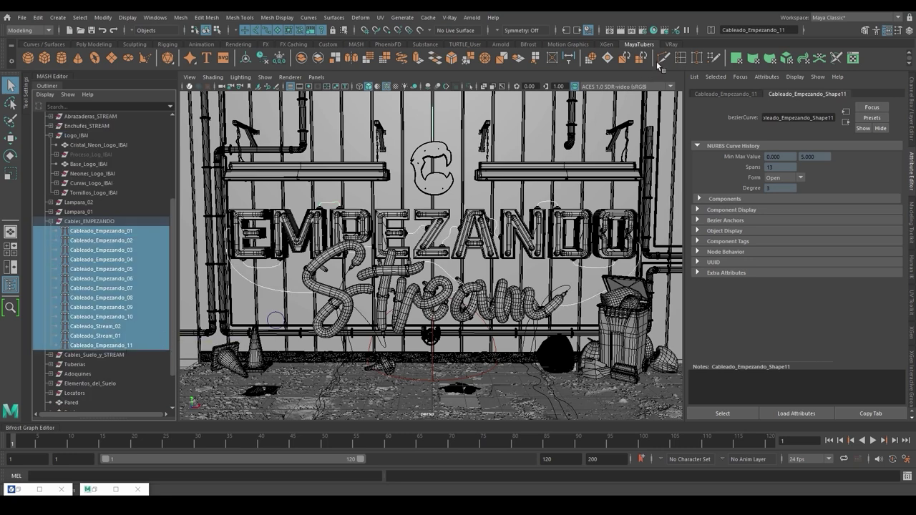
left_click(672, 45)
right_click(347, 58)
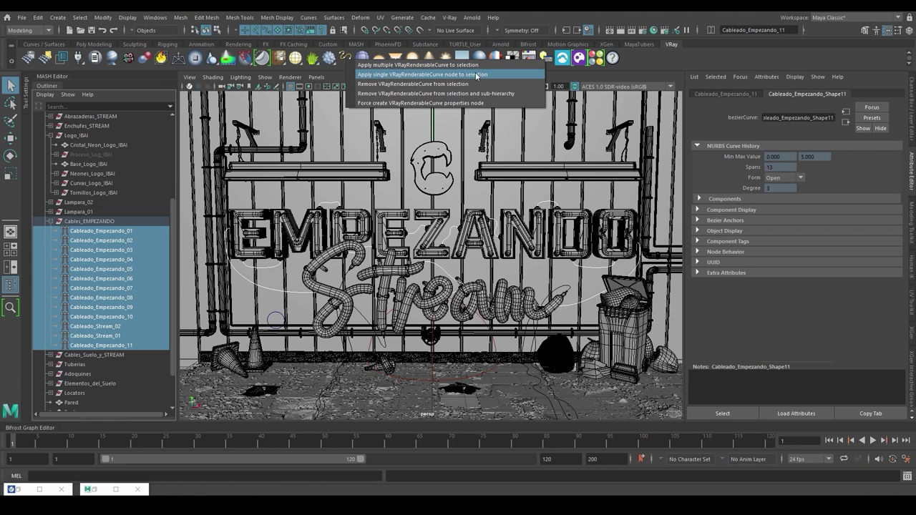
left_click(437, 75)
Apply another VRayRenderableCurve node to the floor cable curves Cables_Suelo_01 to Cables_Suelo_06.
scroll(158, 317, "down", 2)
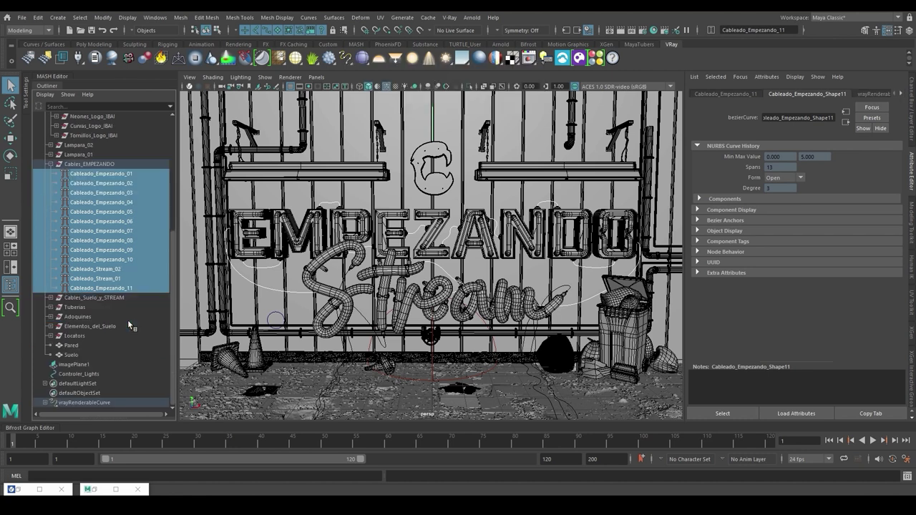
left_click(50, 298)
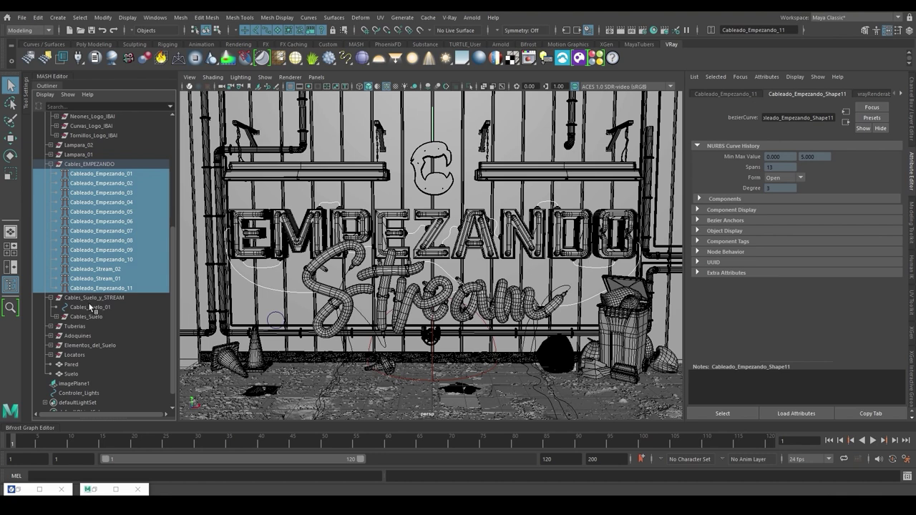
left_click(90, 307)
left_click(56, 316)
left_click_drag(99, 326, 108, 365, "ctrl")
left_click(342, 58)
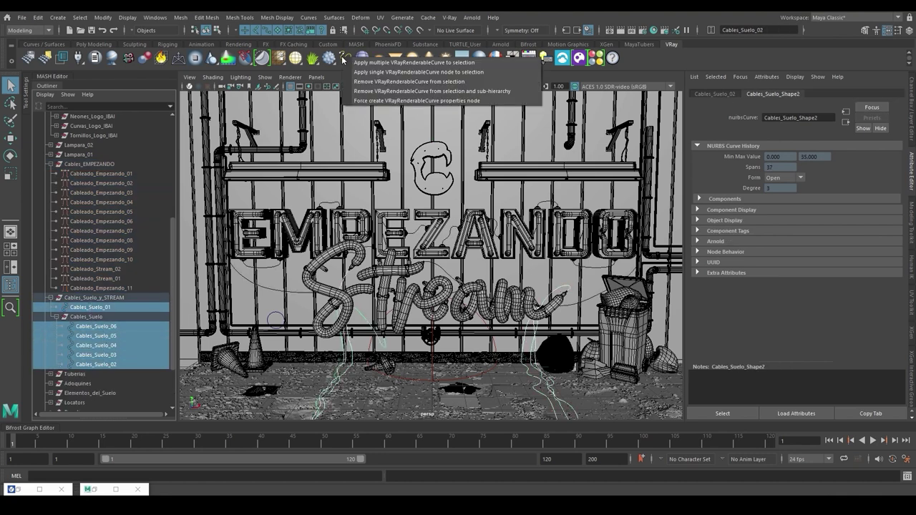
left_click(411, 63)
Assign a new VRayMtl as the material of both vrayRenderableCurve and vrayRenderableCurve1.
scroll(105, 313, "down", 3)
left_click(88, 403)
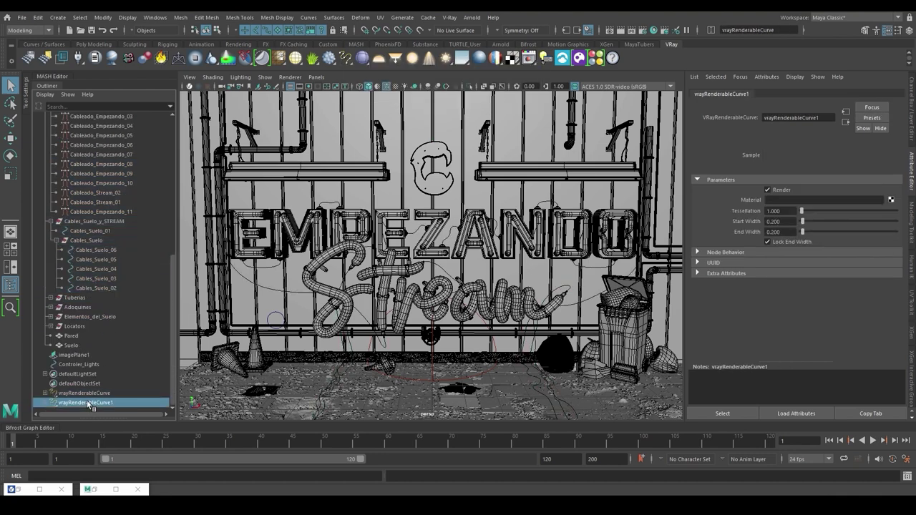
left_click(99, 393)
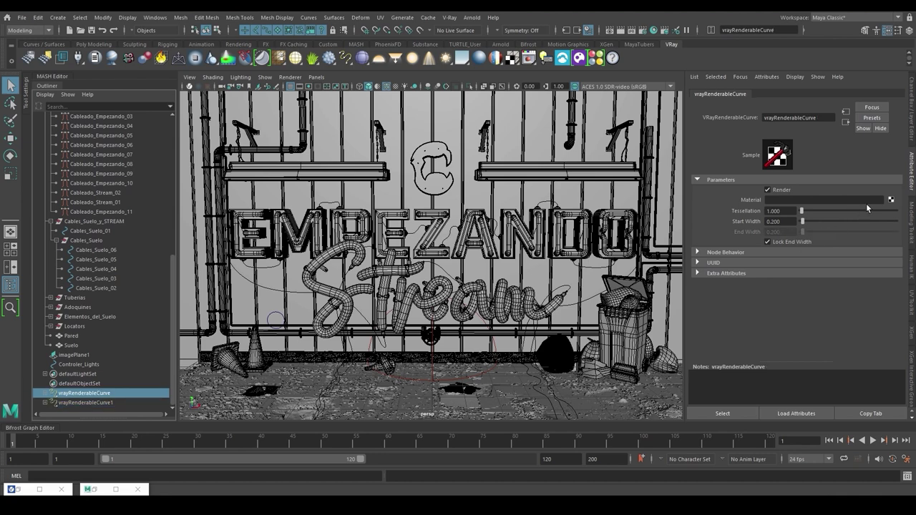
left_click(891, 200)
left_click(501, 433)
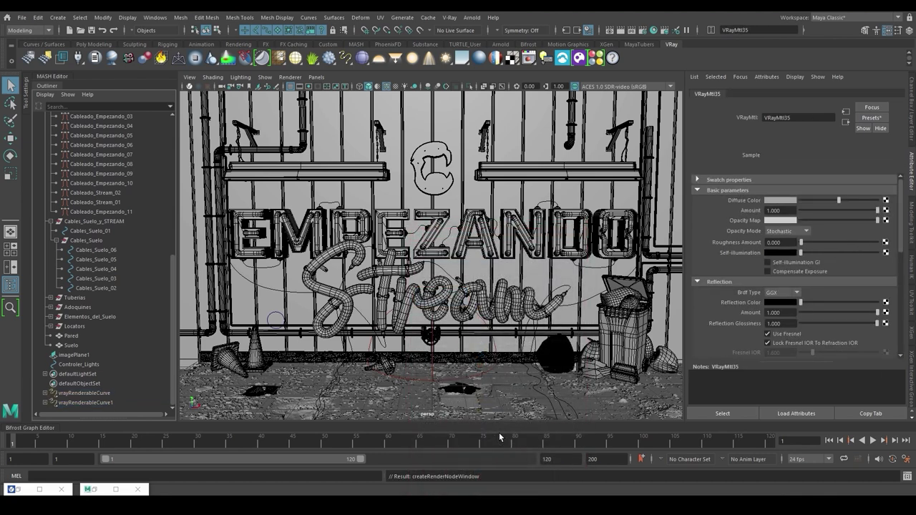
left_click(84, 394)
left_click(83, 403)
left_click(891, 201)
left_click(501, 435)
left_click(93, 403)
Render the set interactively to check the cable thickness, keeping the vrayRenderableCurve1 attributes uncovered by the frame buffer.
left_click(17, 489)
left_click(644, 164)
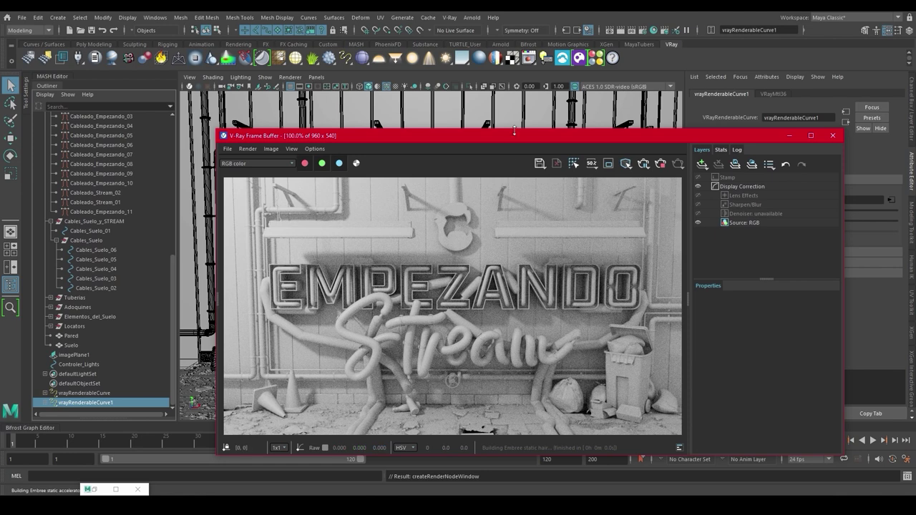
left_click_drag(527, 138, 368, 107)
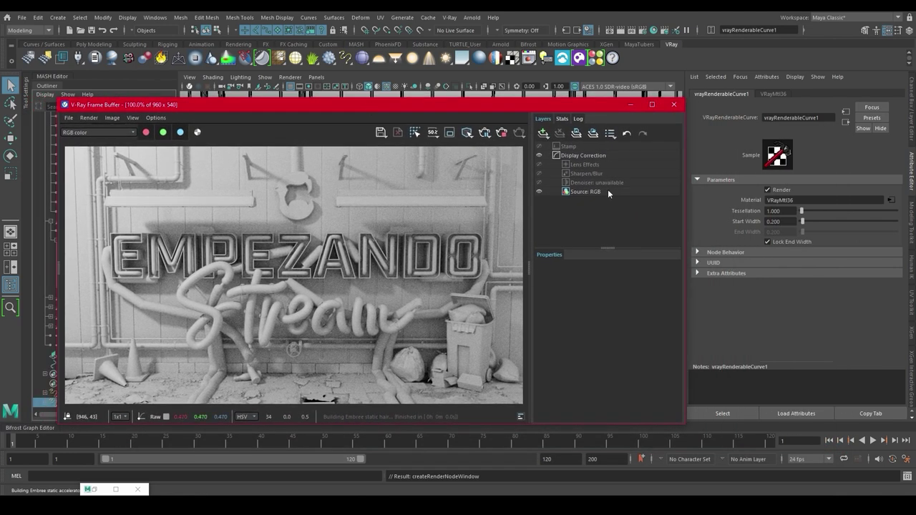
Set Tessellation to 0.100 on both renderable curve nodes and Start Width to 0.020 on vrayRenderableCurve1, and rerender to inspect the cables.
left_click(780, 211)
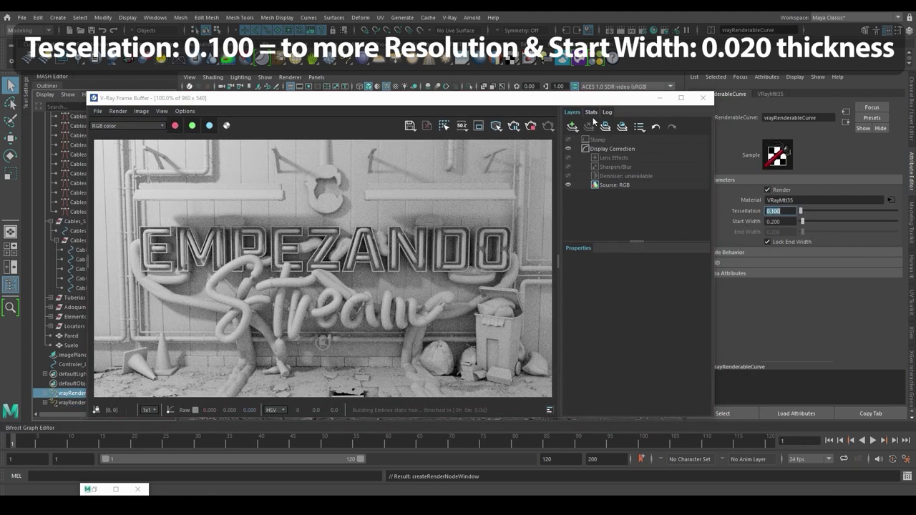
key("Tab")
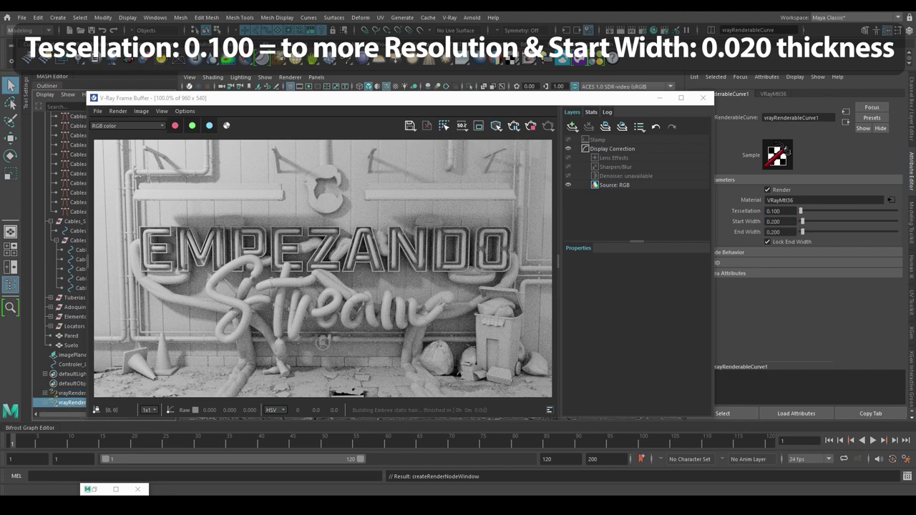
left_click(528, 129)
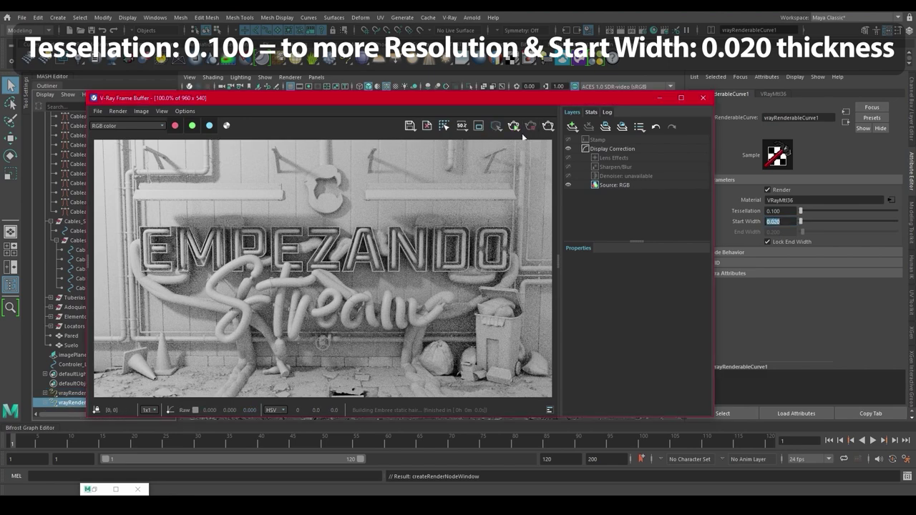
left_click(514, 127)
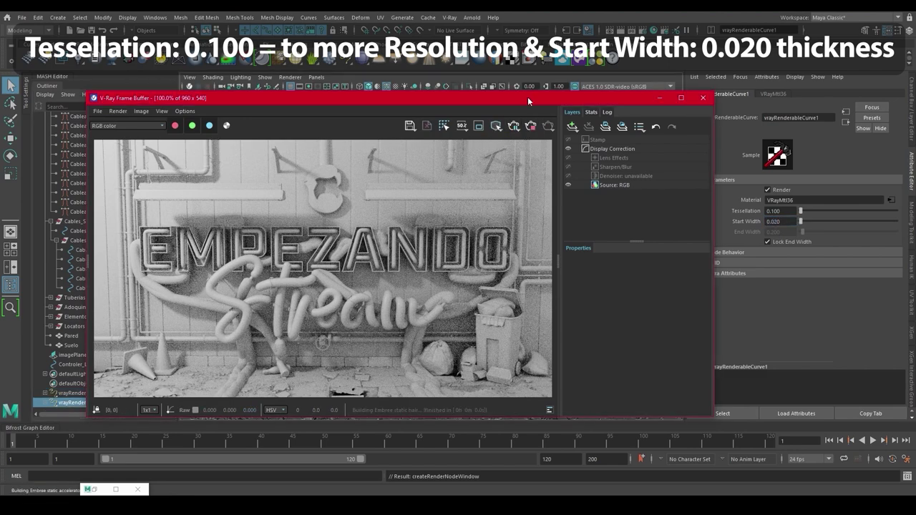
scroll(332, 269, "up", 2)
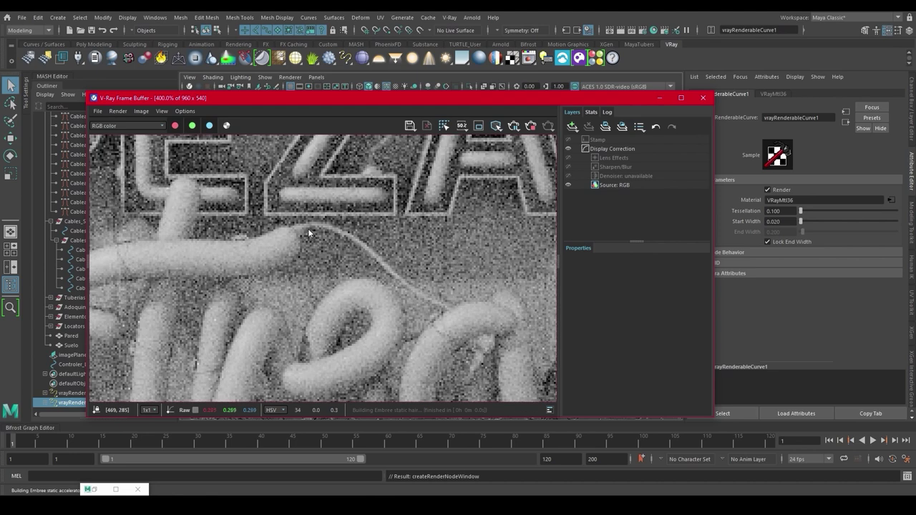
scroll(361, 252, "down", 2)
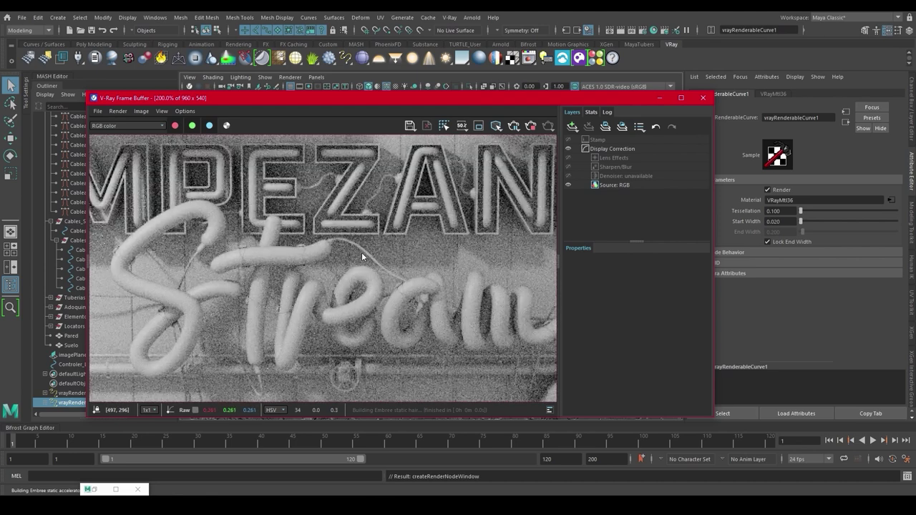
scroll(337, 317, "up", 1)
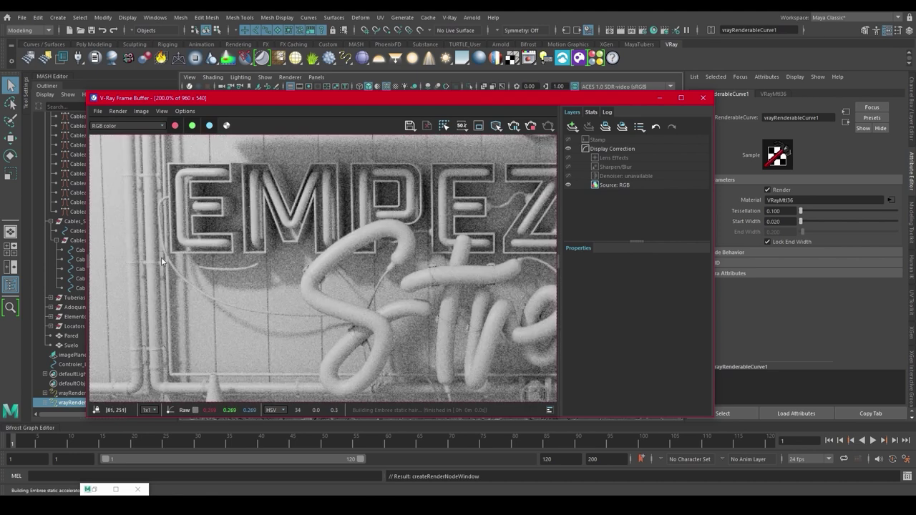
scroll(283, 269, "down", 1)
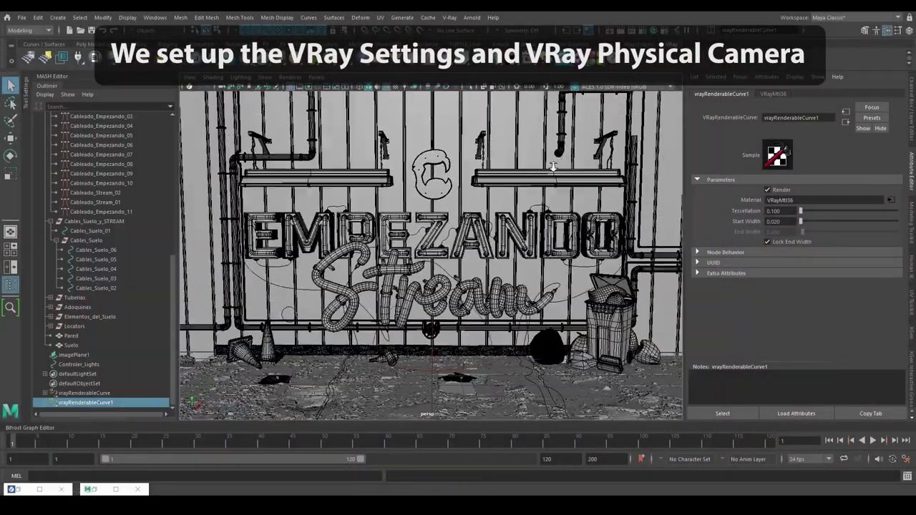
Make the LOCATORS_LUCES display layer visible and set its layer colour to white.
right_click_drag(553, 167, 477, 188, "alt")
left_click_drag(476, 187, 555, 195, "alt")
left_click(911, 127)
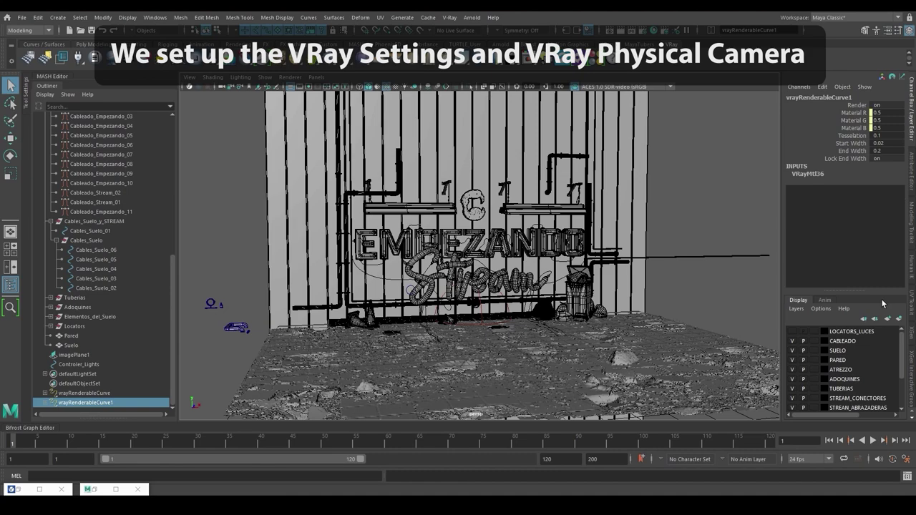
left_click(792, 331)
right_click_drag(584, 243, 512, 248, "alt")
left_click_drag(512, 248, 555, 251, "alt")
double_click(825, 331)
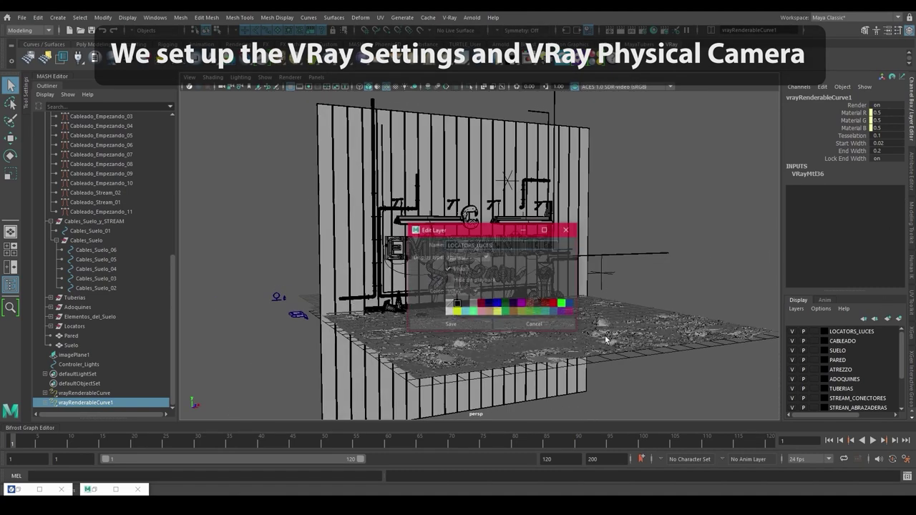
left_click(448, 304)
left_click(451, 324)
scroll(644, 174, "up", 1)
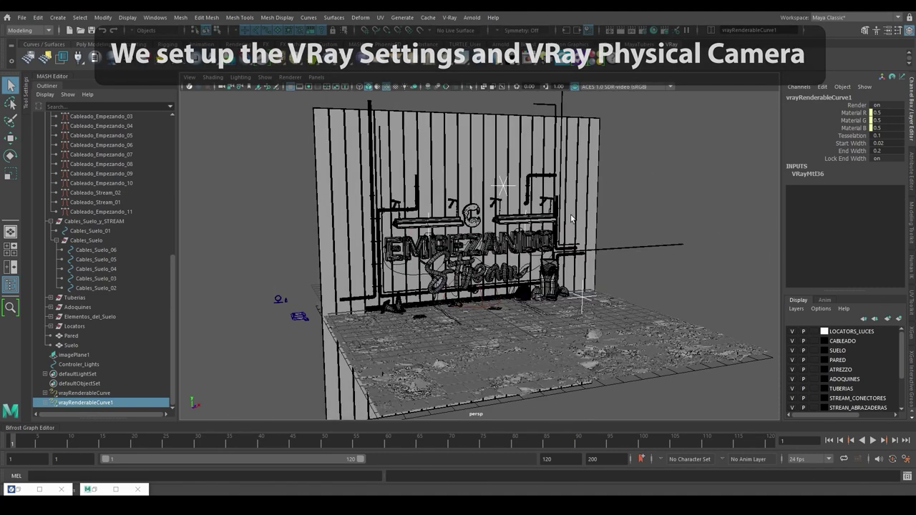
Create a camera and match all of its transforms to the Camara_L01 locator.
left_click(57, 17)
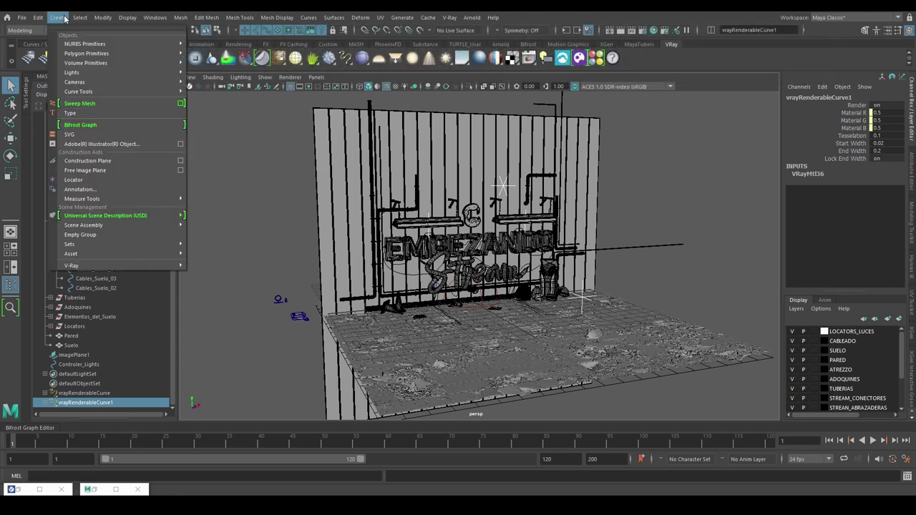
left_click(206, 81)
left_click_drag(484, 310, 520, 313, "alt")
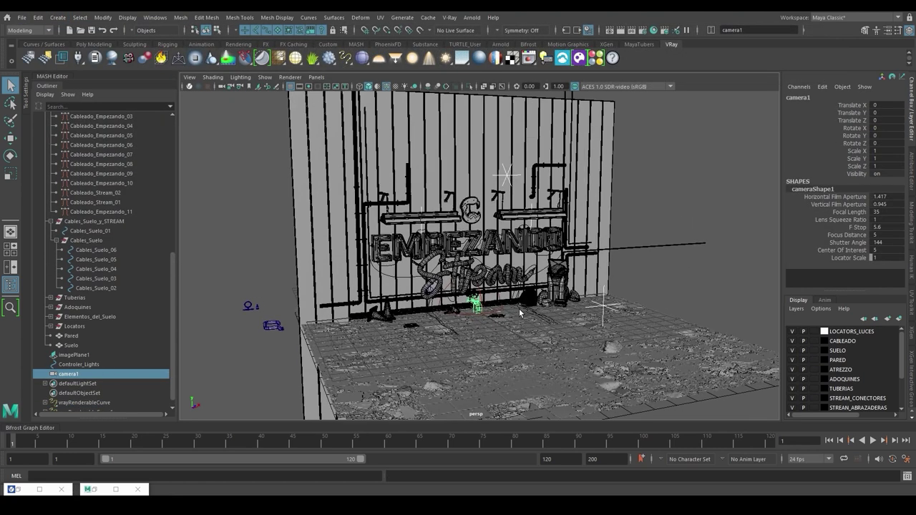
left_click(602, 308)
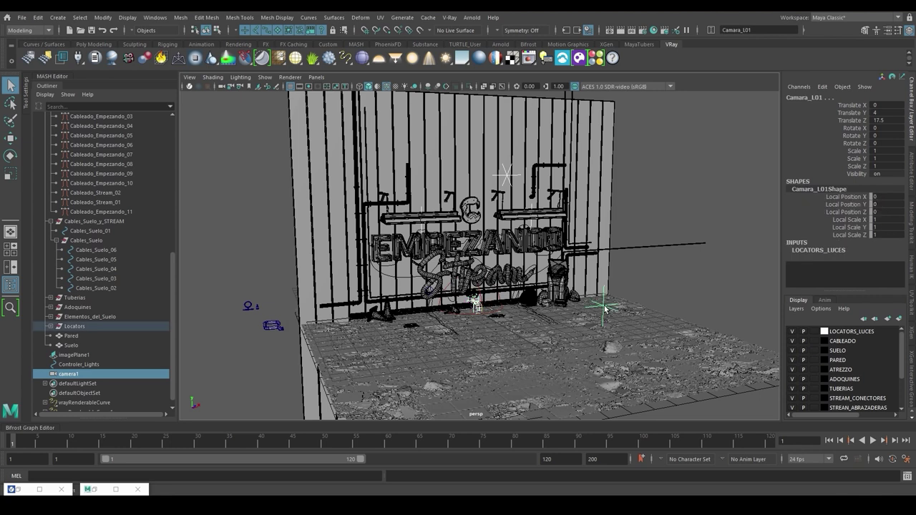
left_click(103, 17)
mouse_move(132, 73)
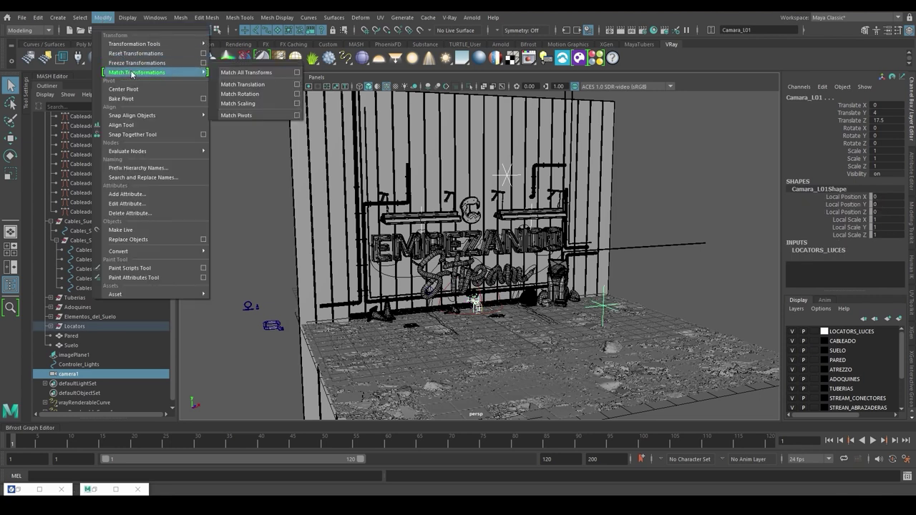
left_click(243, 68)
left_click_drag(245, 54, 218, 98)
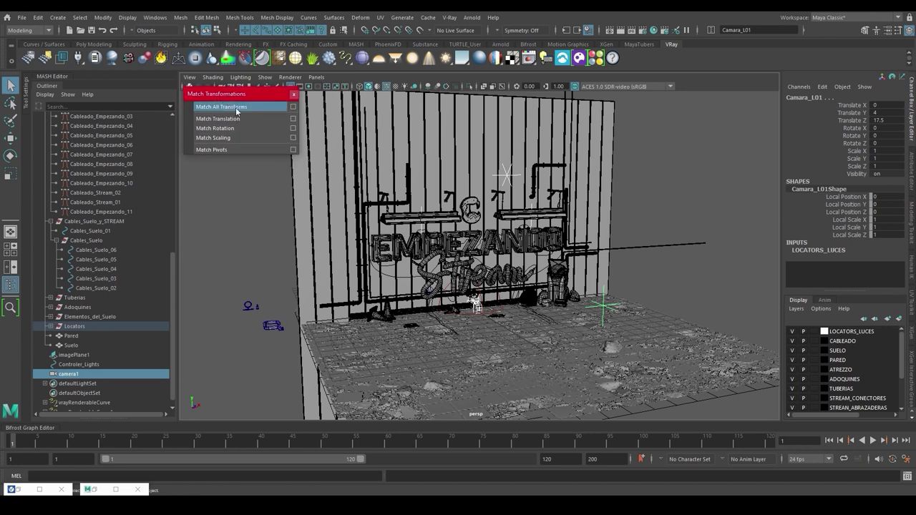
left_click(235, 107)
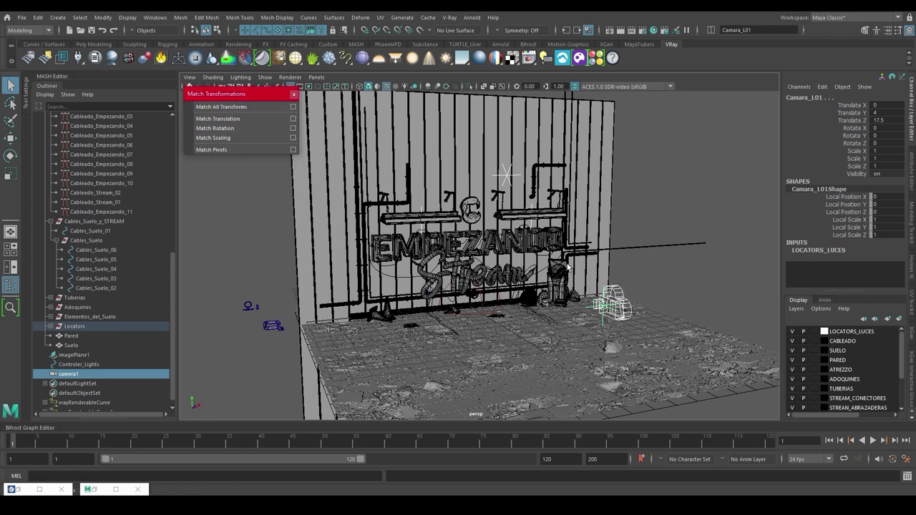
Look through the new camera with its resolution gate displayed and rename the camera RenderCam.
left_click(318, 77)
mouse_move(333, 88)
left_click(430, 91)
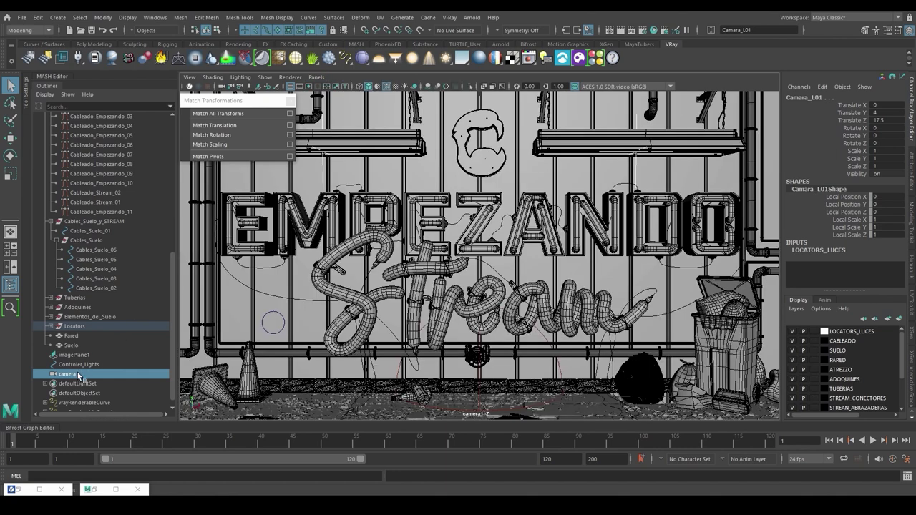
double_click(79, 375)
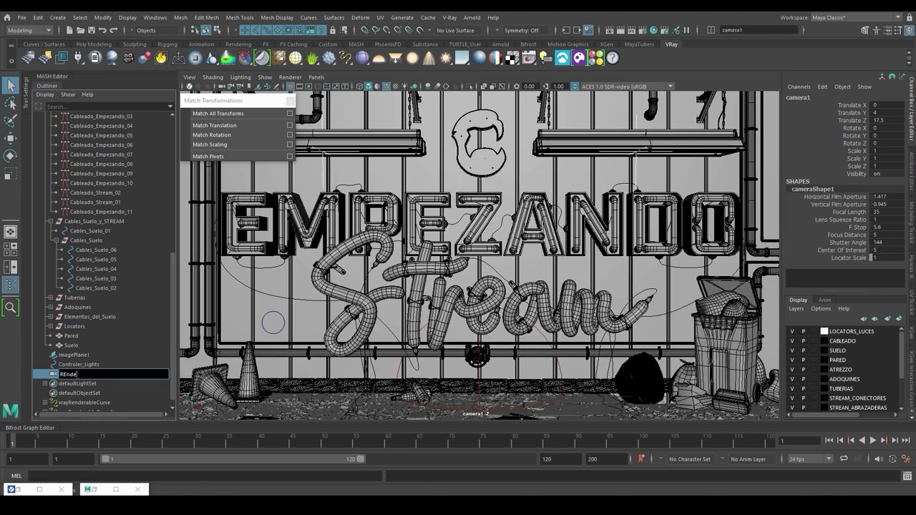
type("RenderCam")
key("Return")
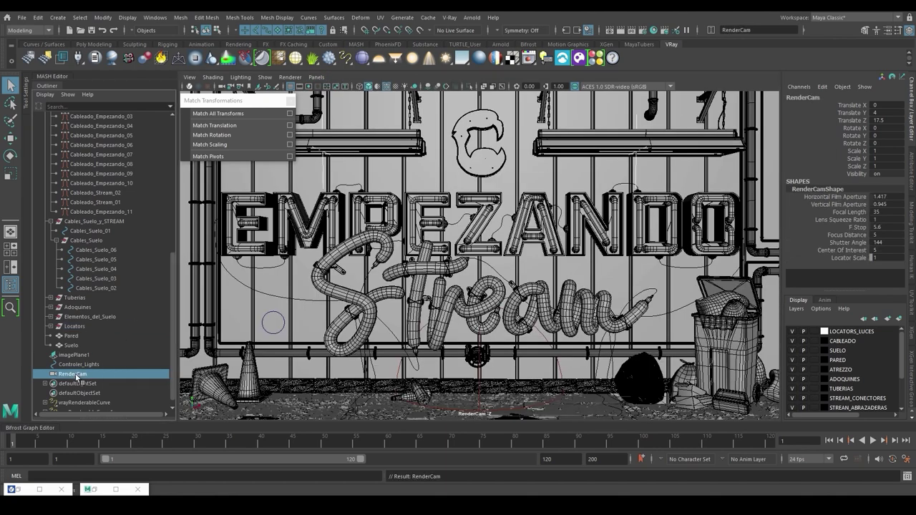
left_click(308, 86)
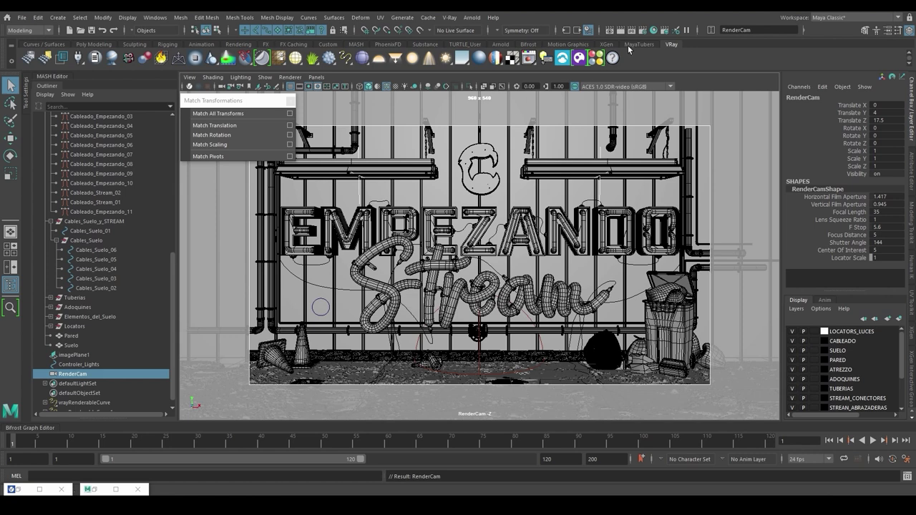
Configure the render settings with RenderCam as the renderable camera and the HD 1080 resolution preset.
left_click(643, 30)
left_click(476, 324)
left_click(471, 317)
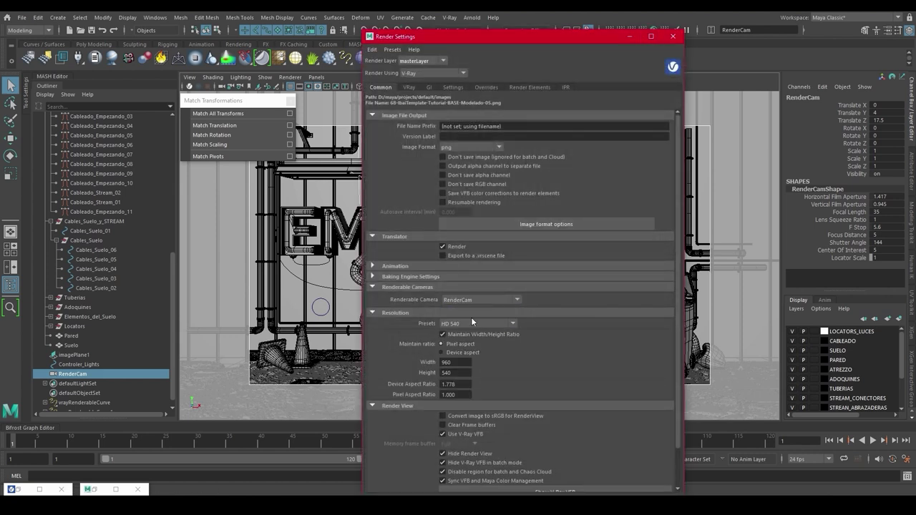
left_click(456, 325)
left_click(465, 381)
Add the Denoiser render element, review the geometry overrides and default displacement settings, and close the render settings.
left_click(530, 88)
left_click(392, 189)
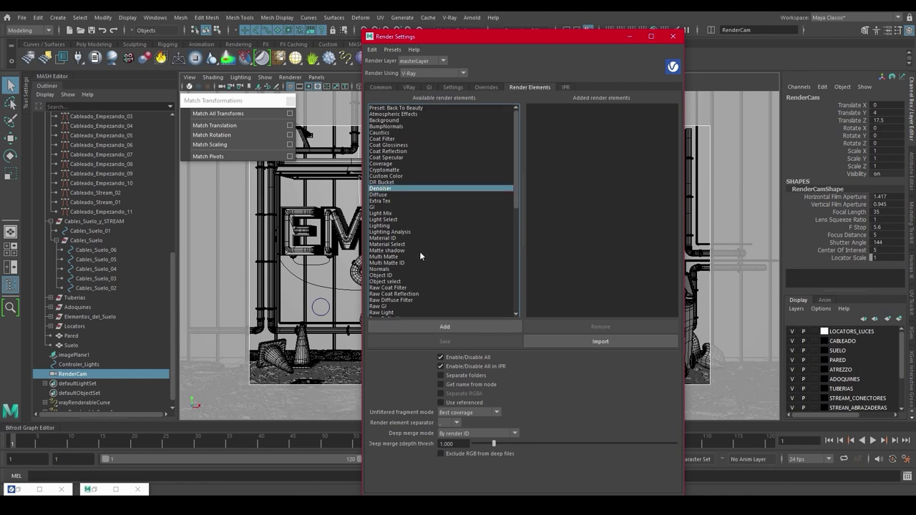
left_click(424, 327)
left_click(485, 87)
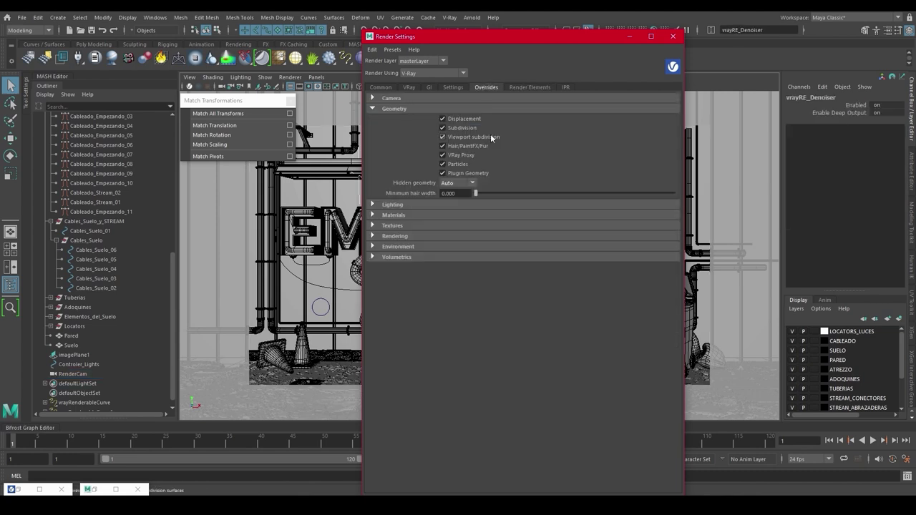
left_click(452, 87)
left_click(461, 107)
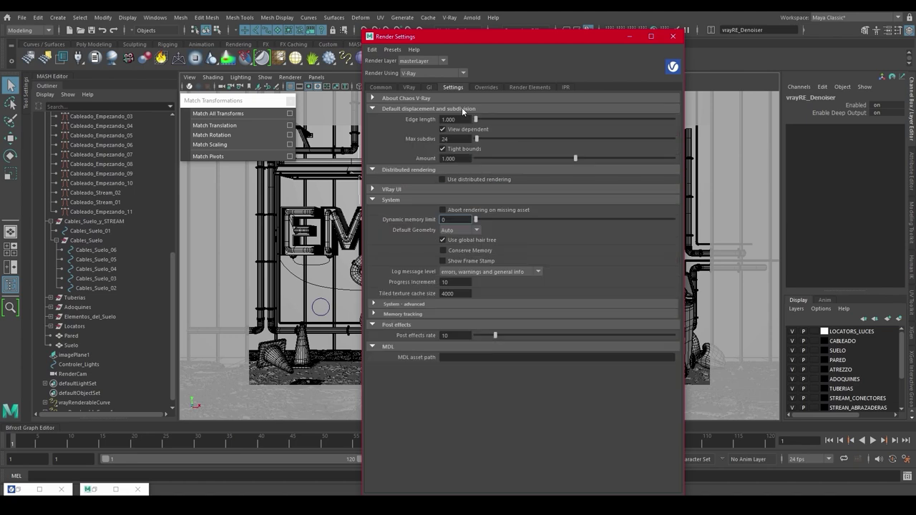
left_click(378, 88)
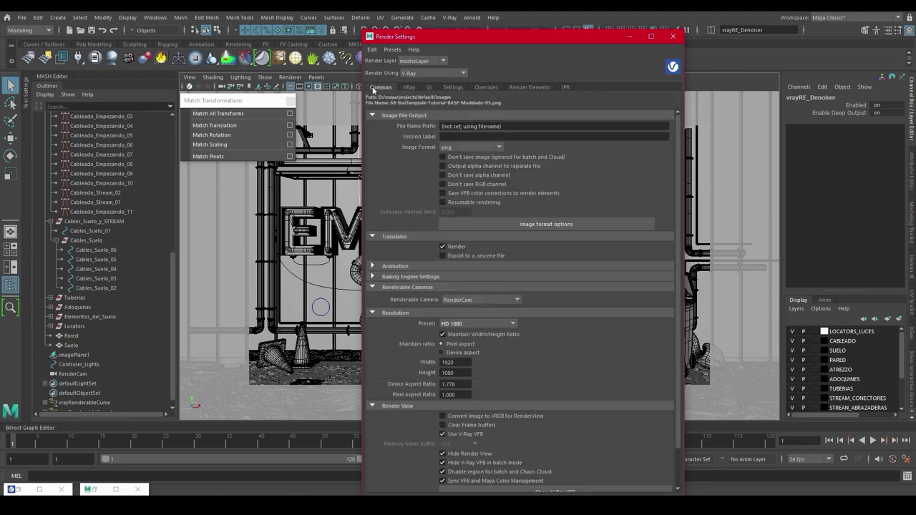
left_click(673, 36)
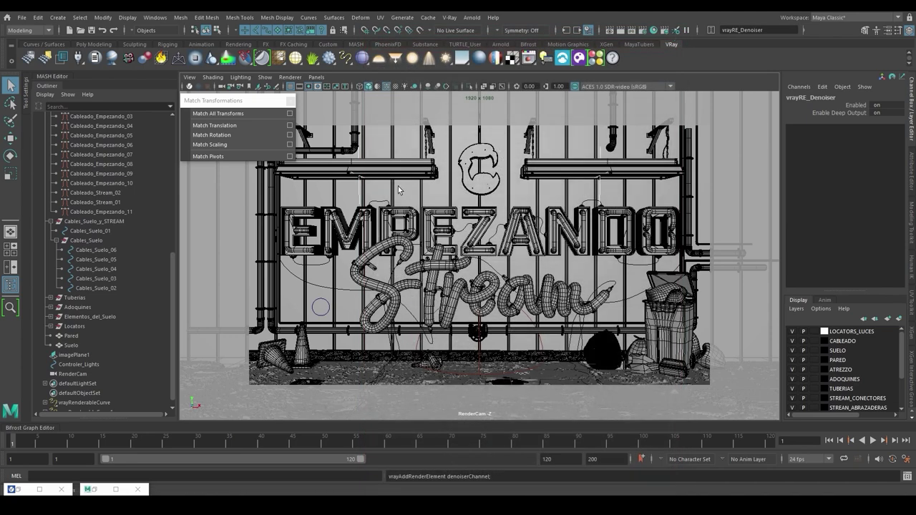
Add the V-Ray Physical Camera attributes to RenderCamShape and bring its F-number, shutter speed and ISO settings into view.
left_click(239, 89)
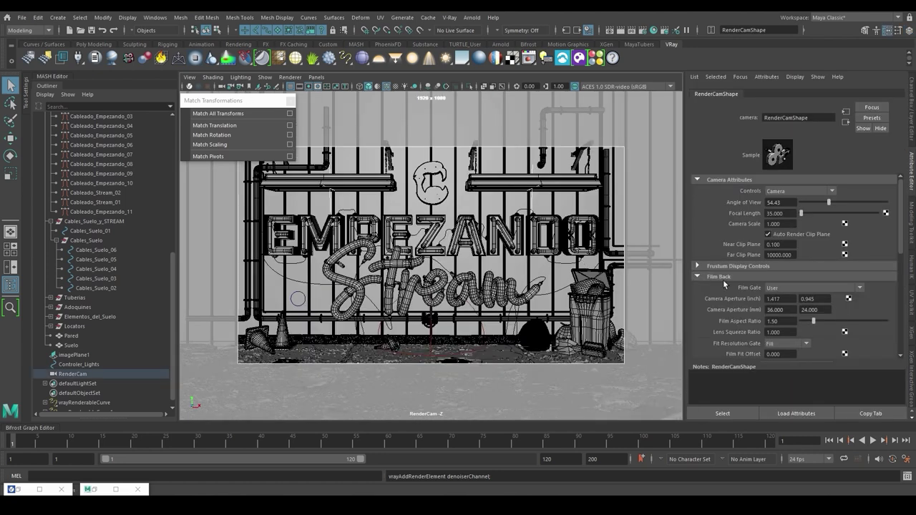
left_click(767, 76)
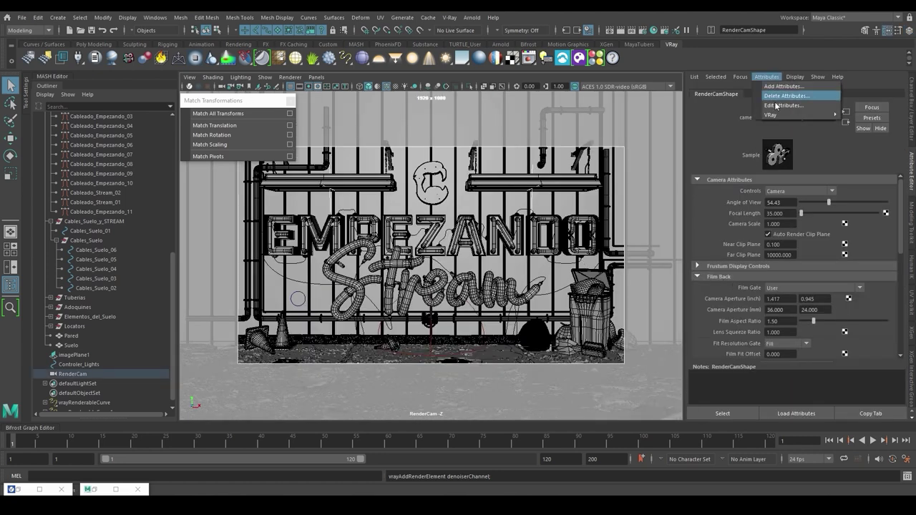
mouse_move(778, 114)
left_click(730, 124)
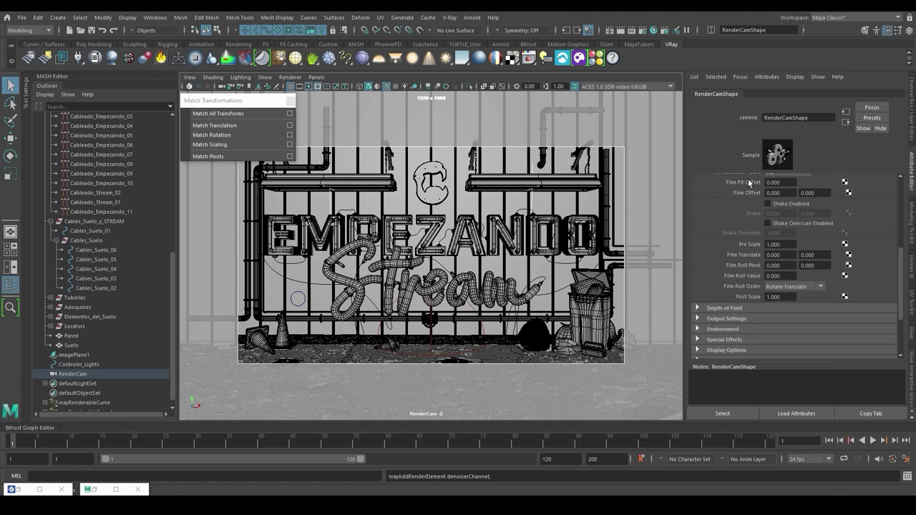
scroll(737, 335, "down", 5)
scroll(731, 345, "down", 5)
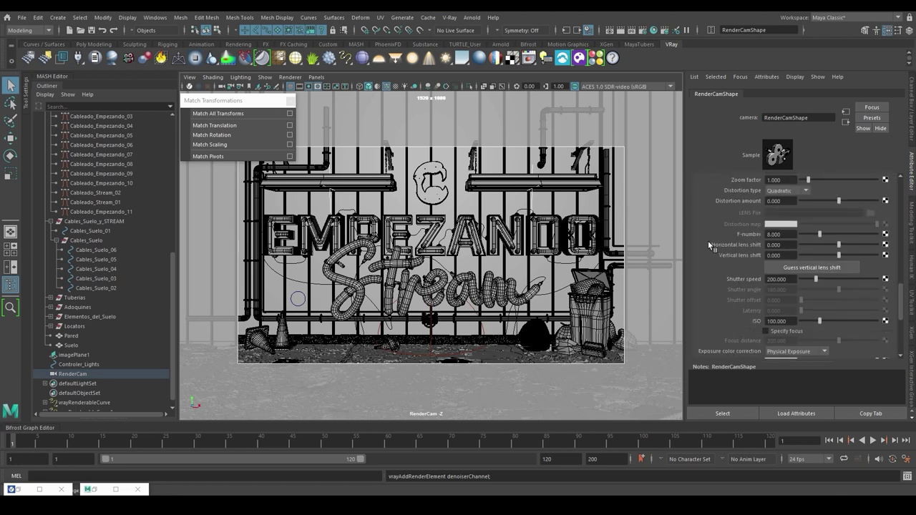
Start an interactive V-Ray render of the set through RenderCam and collapse the Geometria group in the Outliner.
left_click(533, 60)
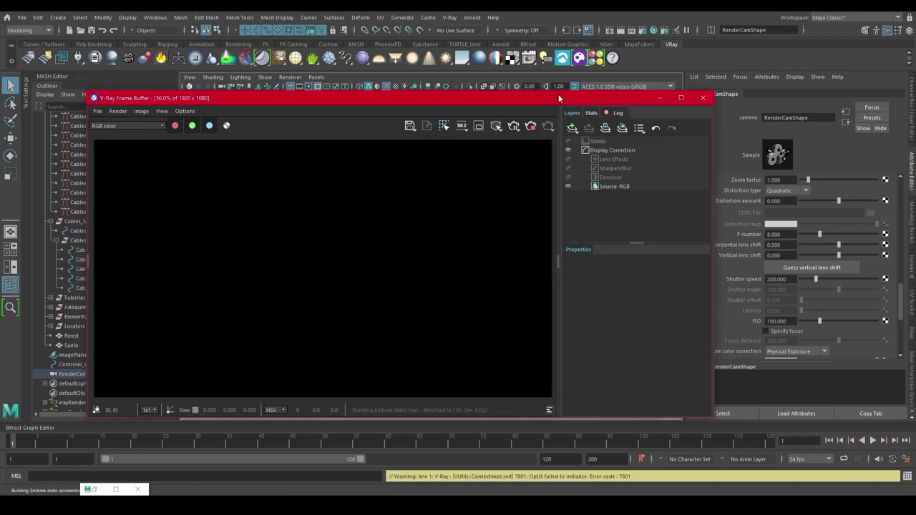
left_click_drag(389, 98, 508, 102)
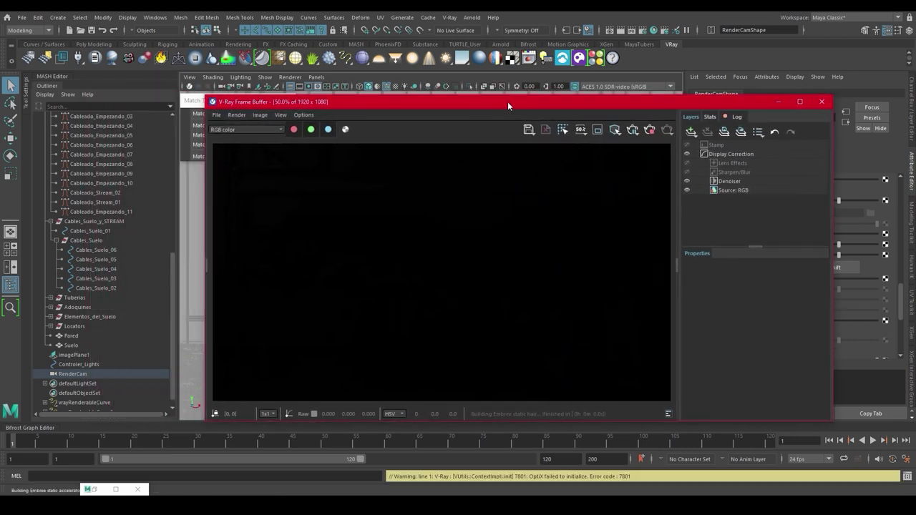
scroll(128, 275, "up", 3)
scroll(127, 276, "up", 7)
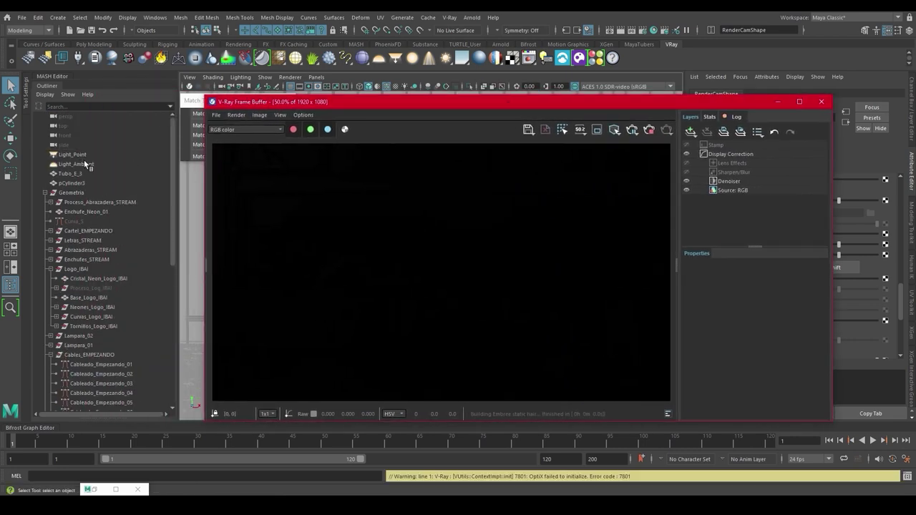
left_click(45, 193)
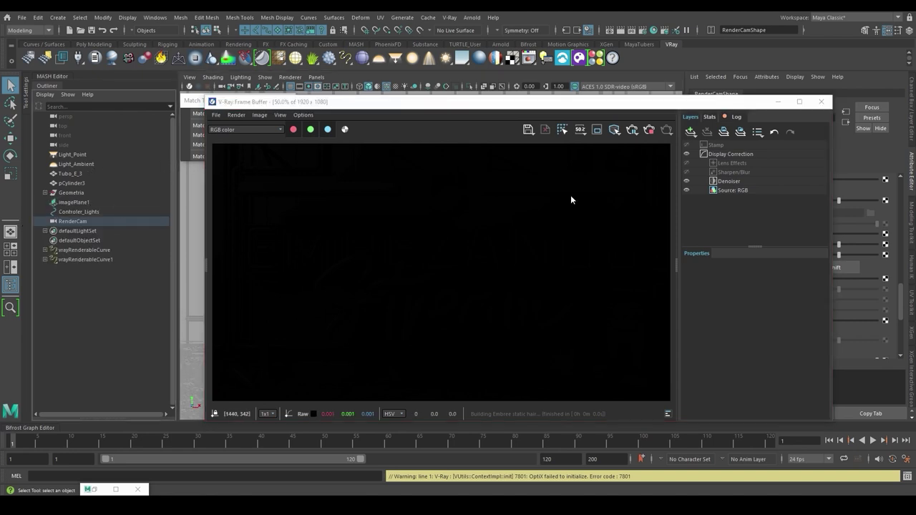
Switch RenderCamShape's exposure color correction to Exposure Value and set the exposure value to 7.
left_click_drag(524, 105, 361, 106)
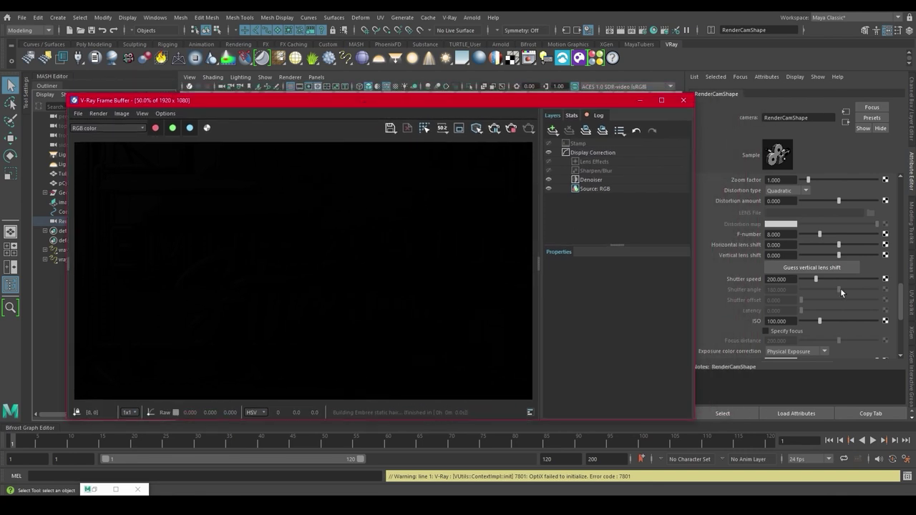
scroll(787, 284, "down", 5)
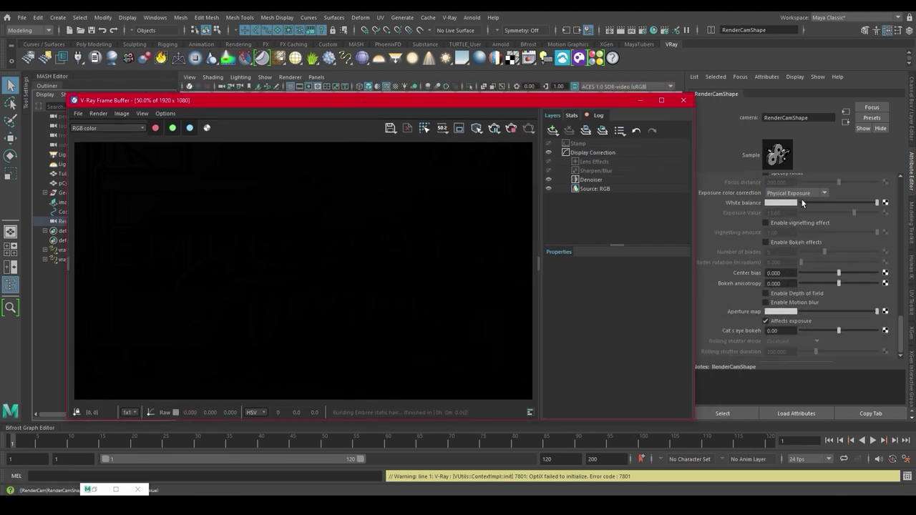
left_click(817, 195)
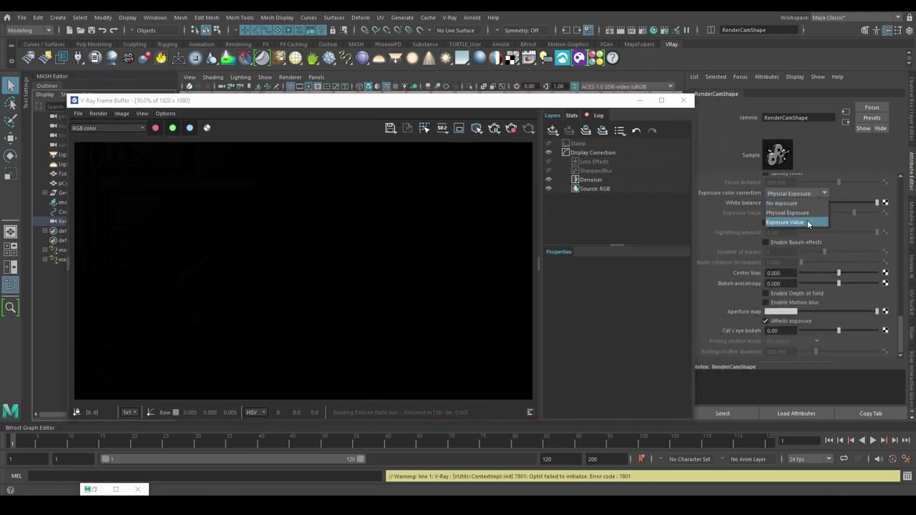
left_click(807, 222)
left_click_drag(854, 212, 837, 212)
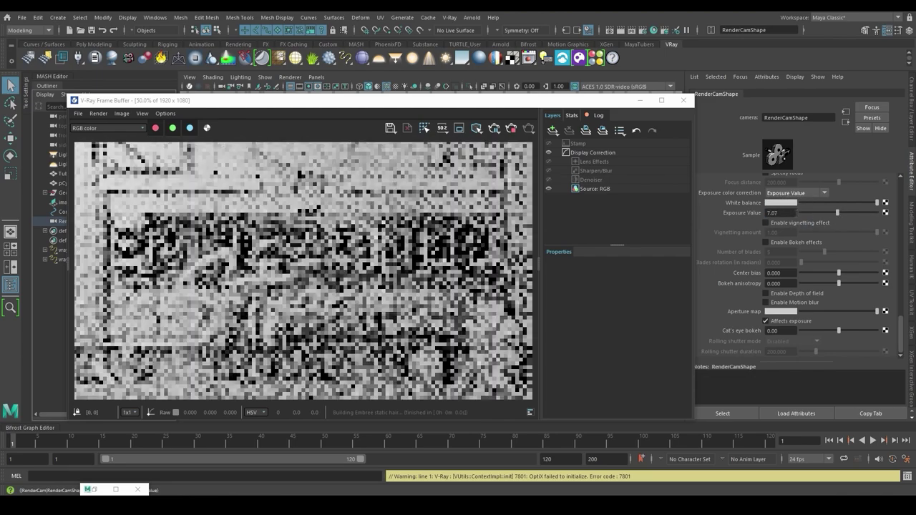
type("7")
key("Return")
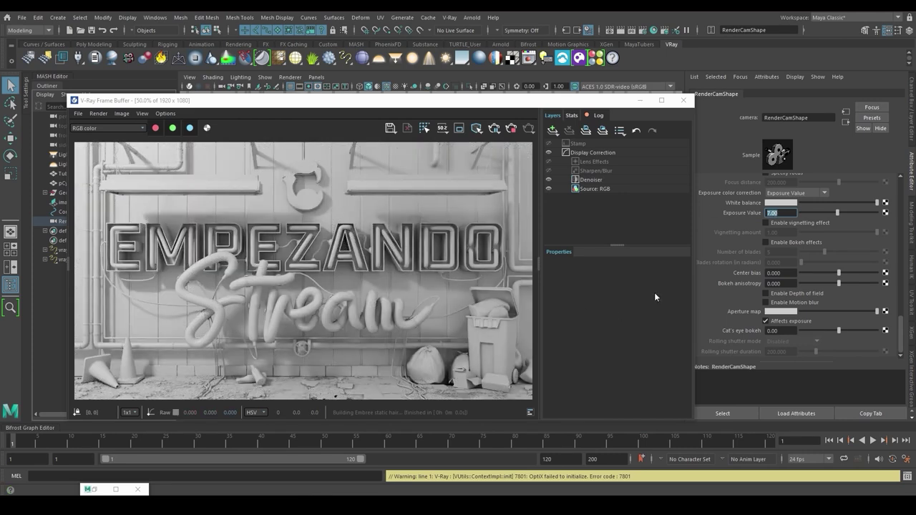
Enable RenderCamShape's vignetting effect and set the vignetting amount to 0.25.
left_click(798, 223)
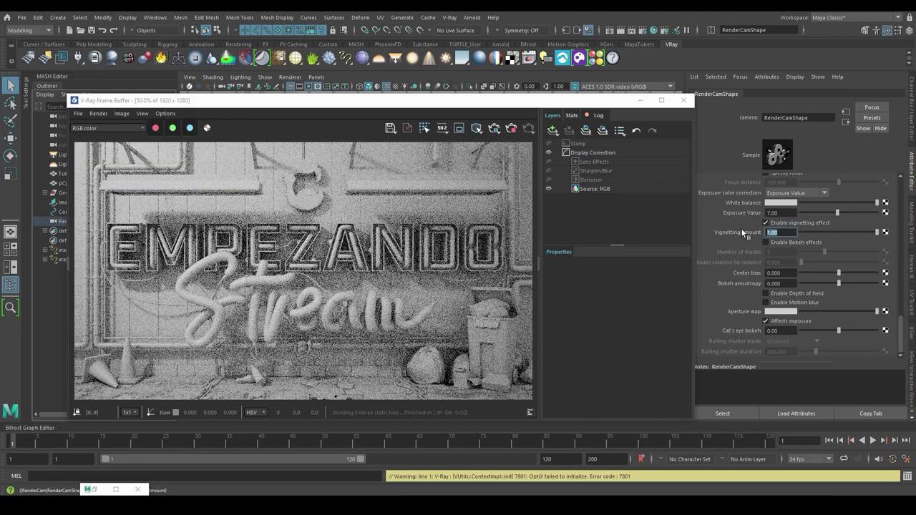
type("7")
key("Return")
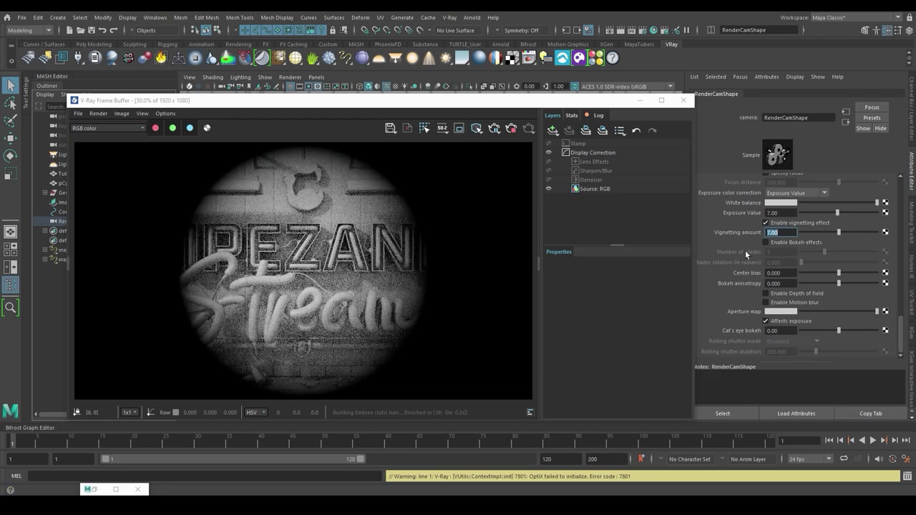
left_click_drag(839, 233, 811, 231)
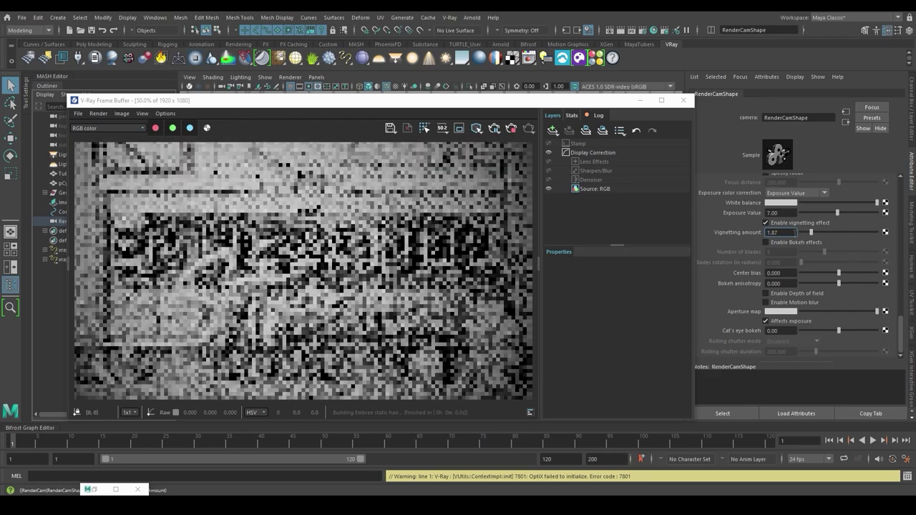
type("0.25")
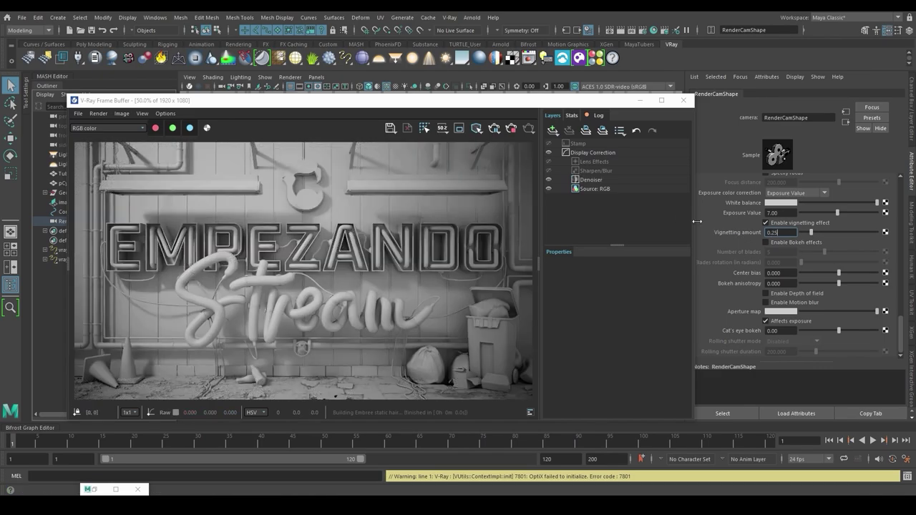
key("Tab")
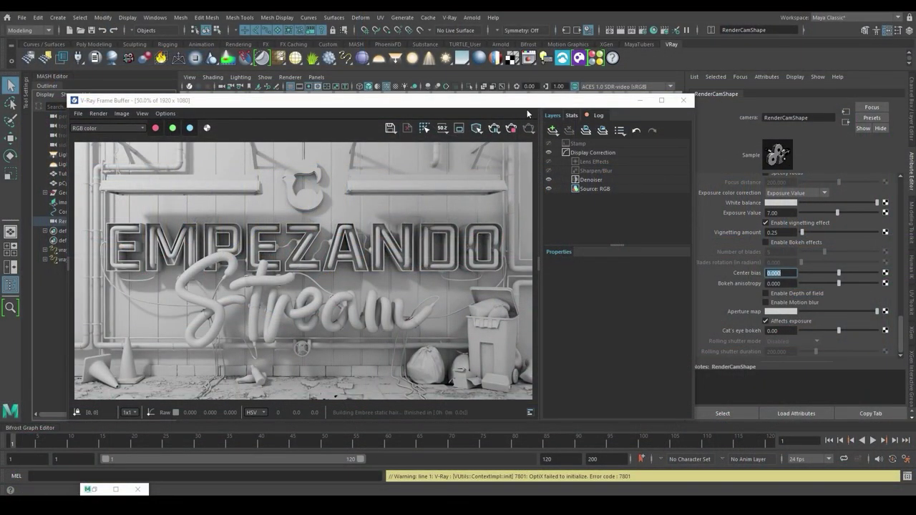
Delete the Light_Ambient and Light_Point lights, then stop the interactive render and minimise the frame buffer.
left_click_drag(523, 102, 636, 108)
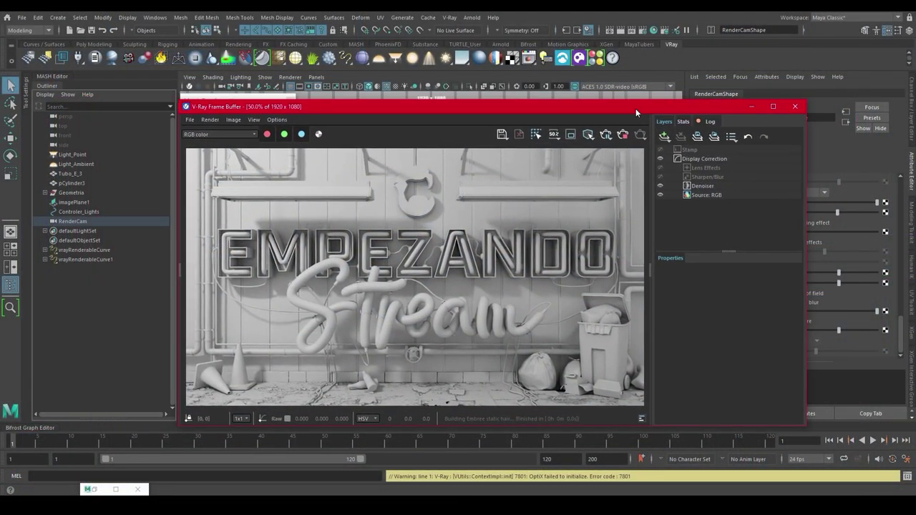
left_click(68, 165)
key("Delete")
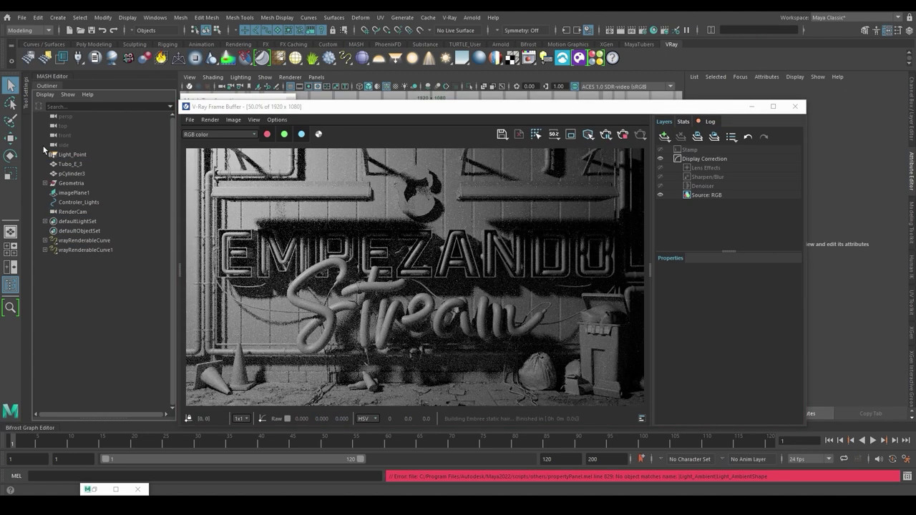
left_click(66, 156)
key("Delete")
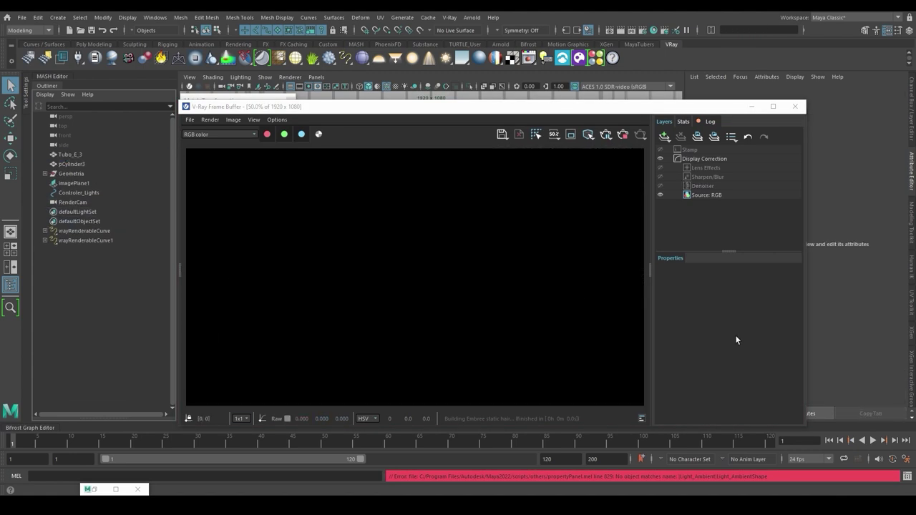
left_click(626, 139)
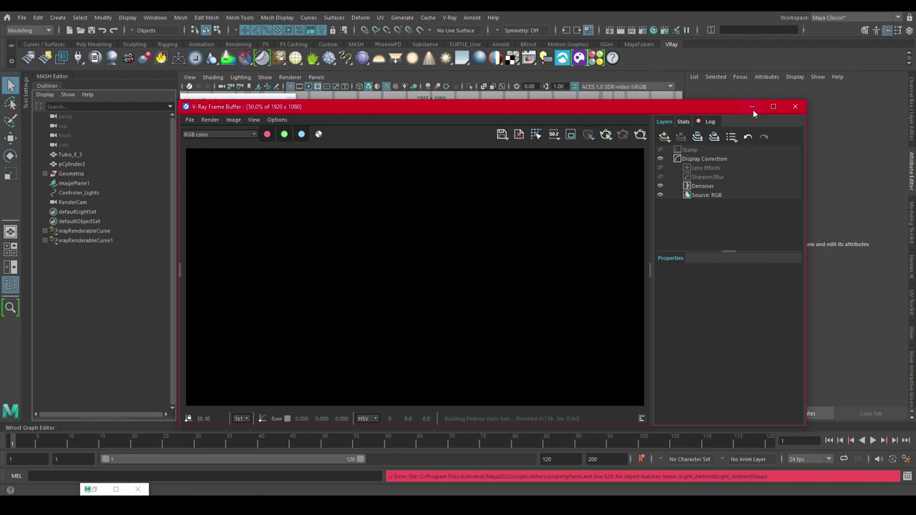
left_click(751, 107)
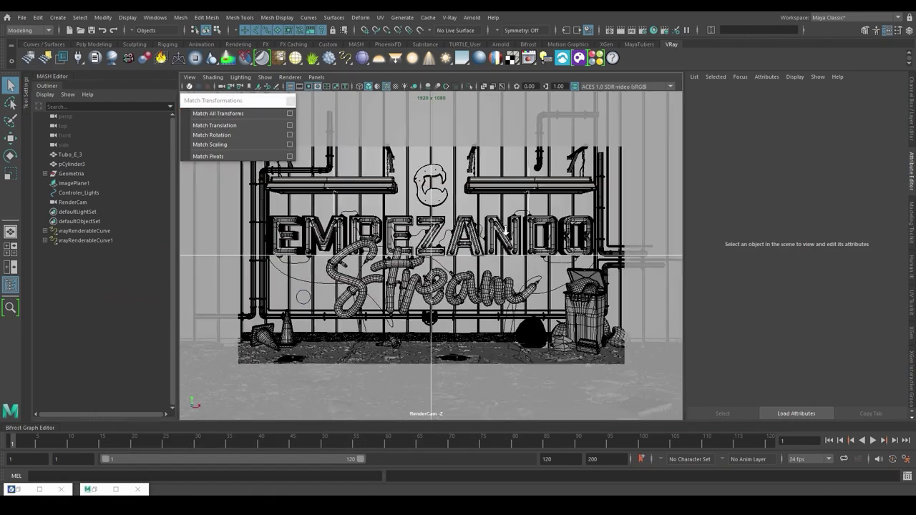
Create a polygon plane with a width and height of 140 beneath the set.
right_click_drag(536, 240, 435, 292, "alt")
left_click_drag(435, 292, 473, 267, "alt")
middle_click_drag(473, 267, 495, 250, "alt")
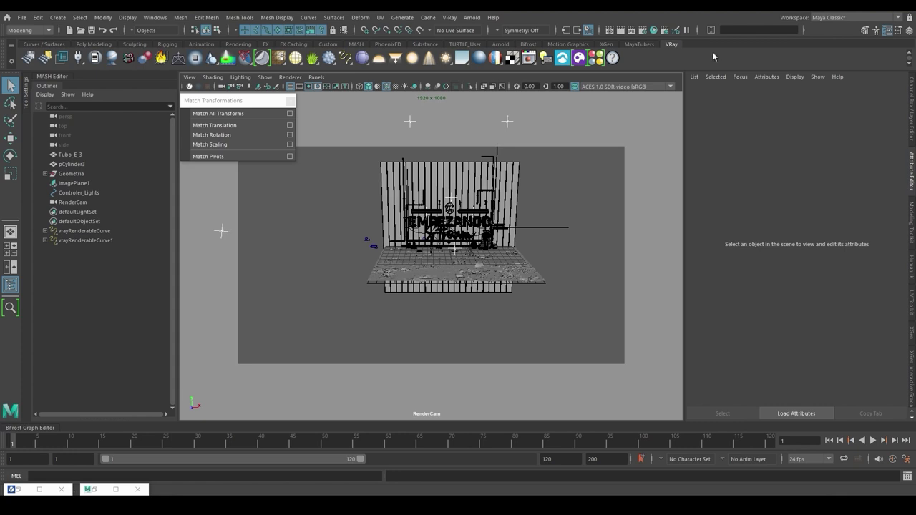
left_click(639, 44)
left_click(113, 58)
left_click(572, 243)
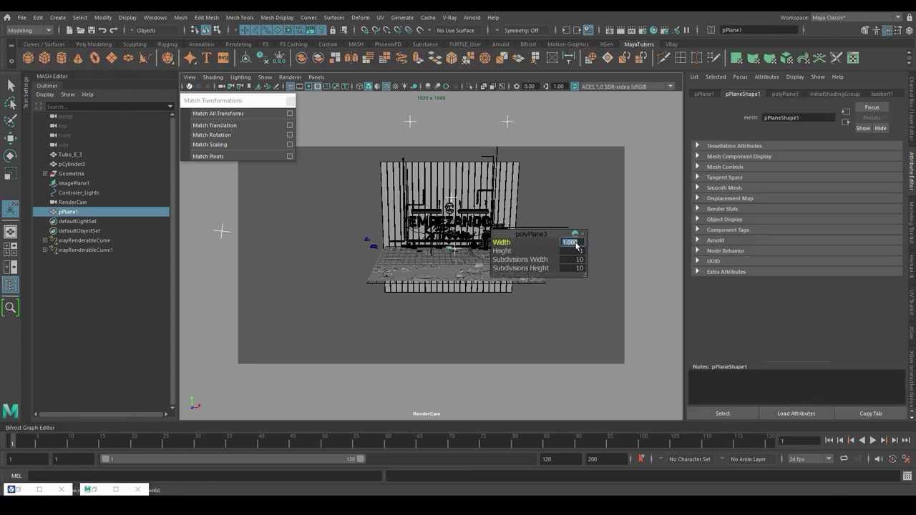
key("Tab")
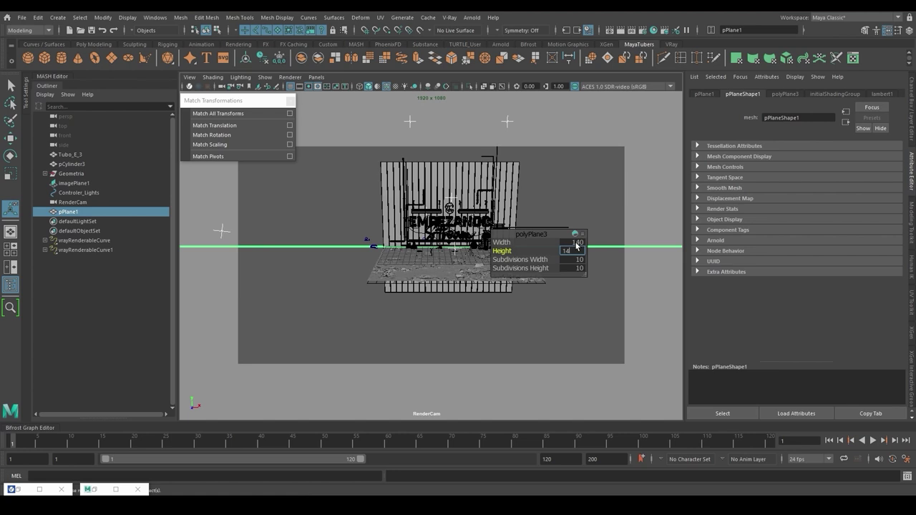
type("140")
key("Tab")
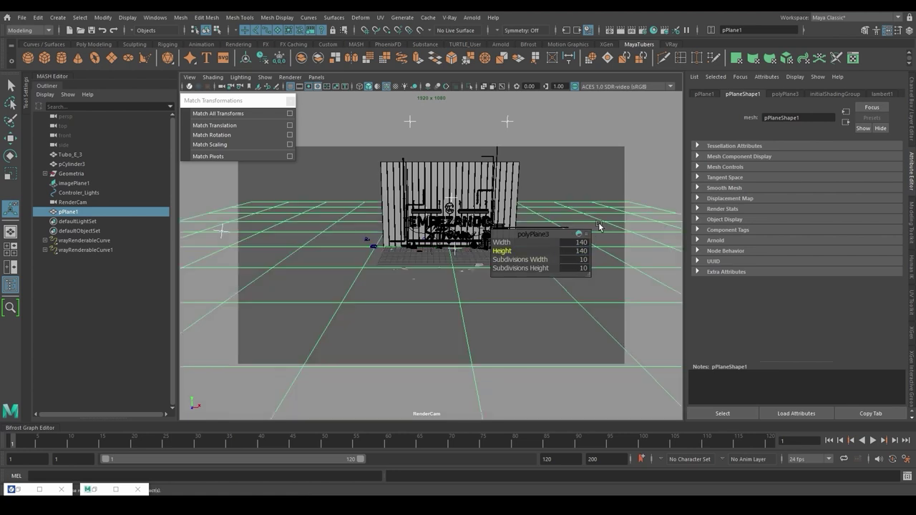
Lower the new ground plane to Translate Y -6.
key("w")
left_click_drag(448, 212, 449, 237)
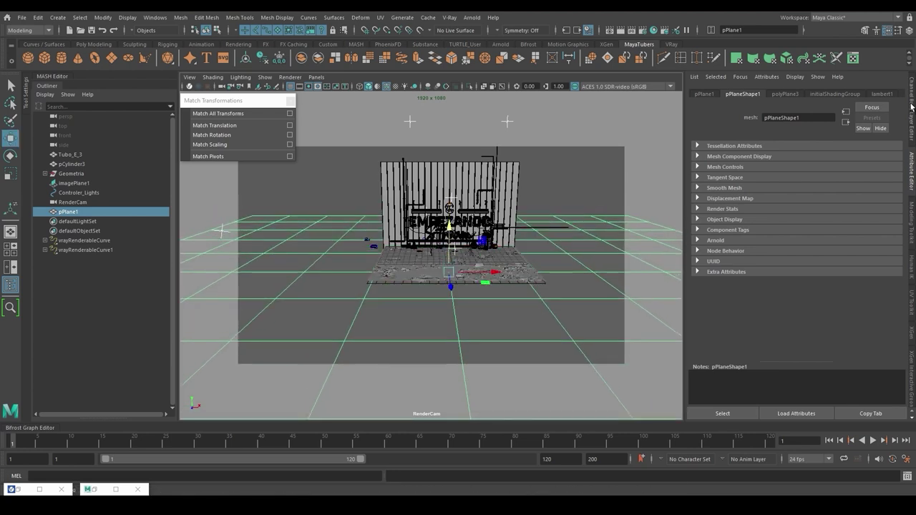
left_click(911, 107)
left_click(885, 112)
type("-6")
key("Return")
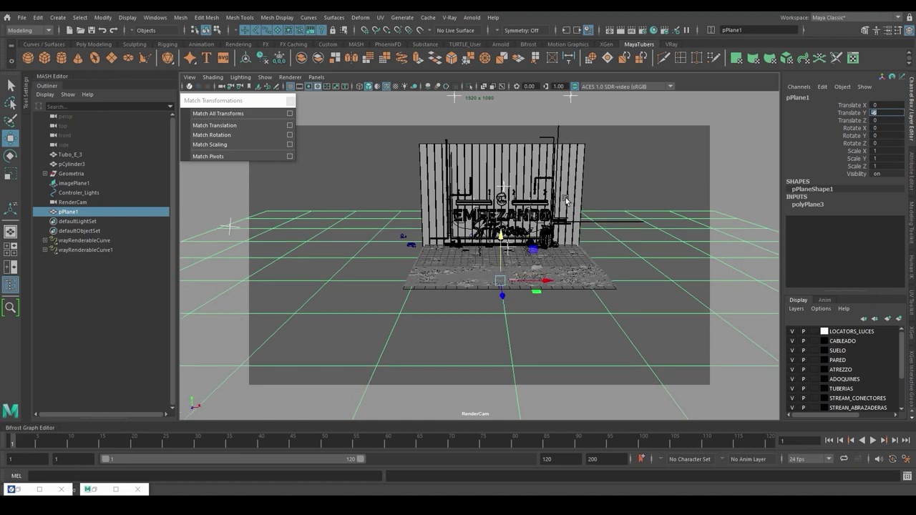
Create a V-Ray rectangle light and match all its transforms to the Luces_L02 locator.
right_click_drag(565, 199, 509, 294, "alt")
middle_click_drag(508, 295, 559, 306, "alt")
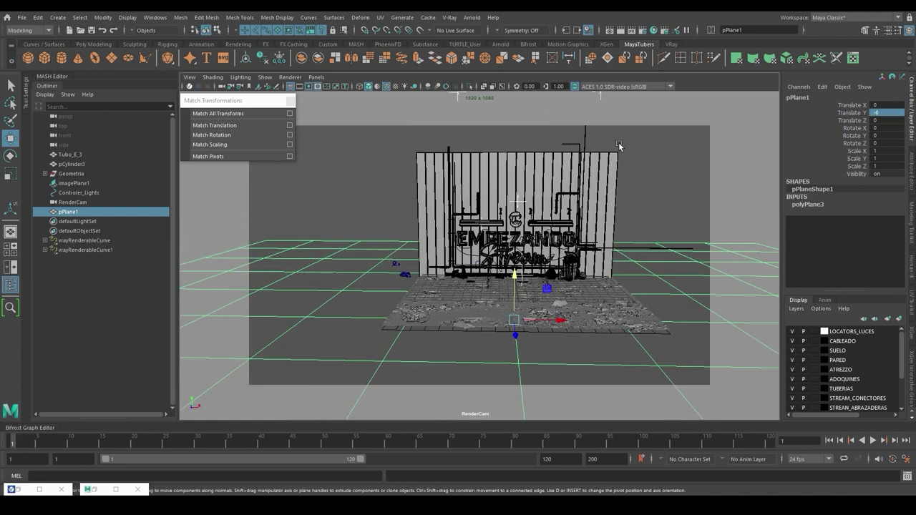
left_click(671, 44)
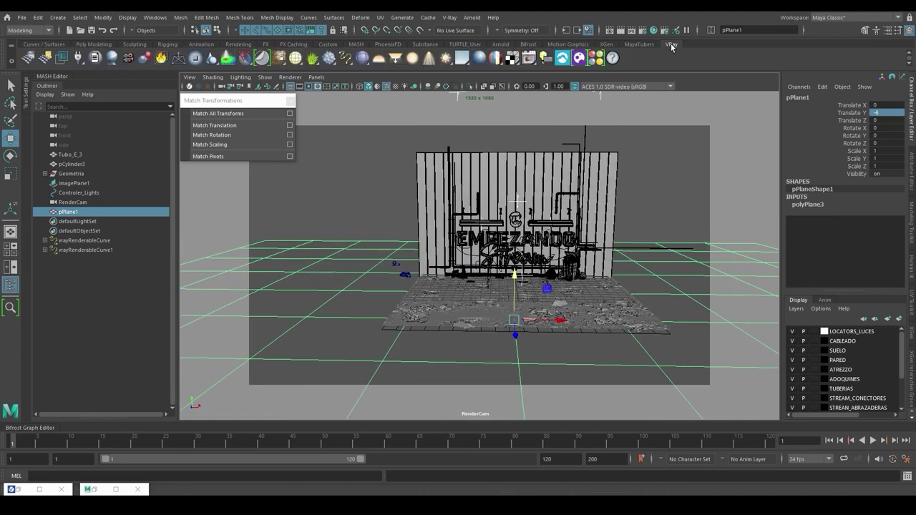
left_click(396, 60)
scroll(556, 270, "down", 3)
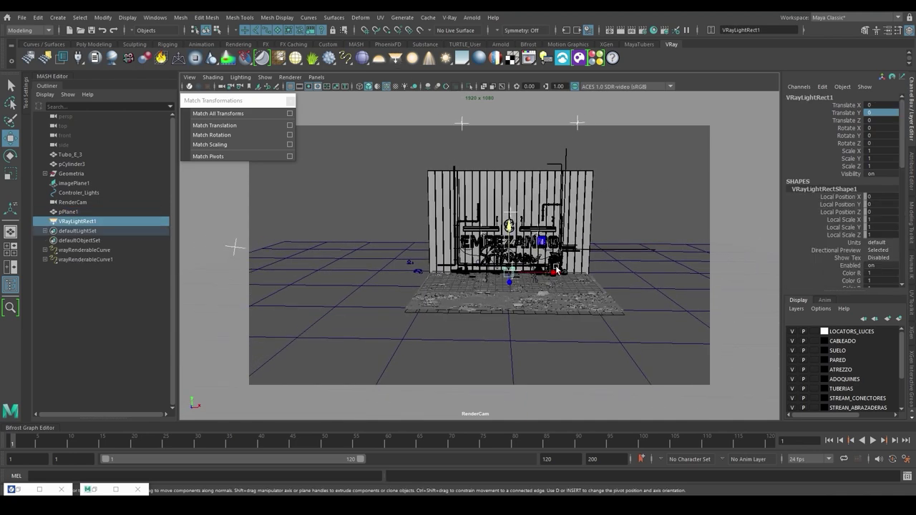
left_click_drag(516, 314, 504, 312, "alt")
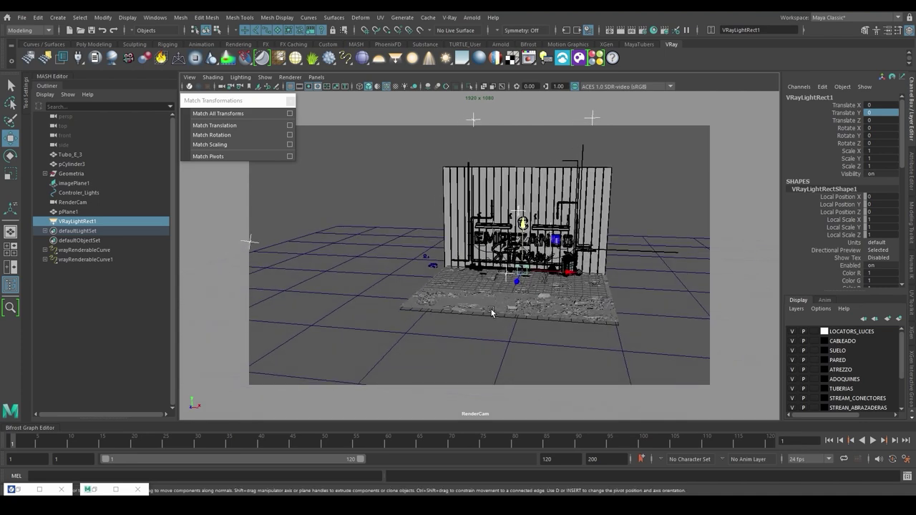
left_click(252, 241)
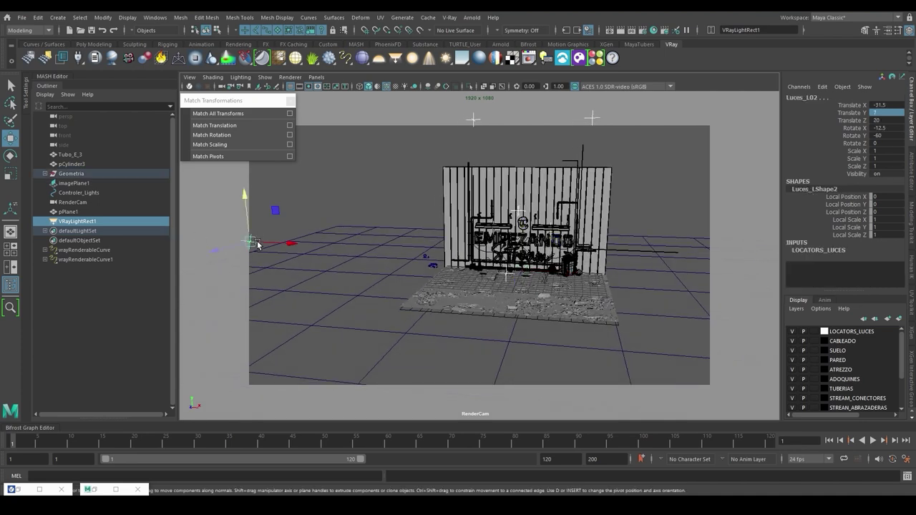
left_click(258, 114)
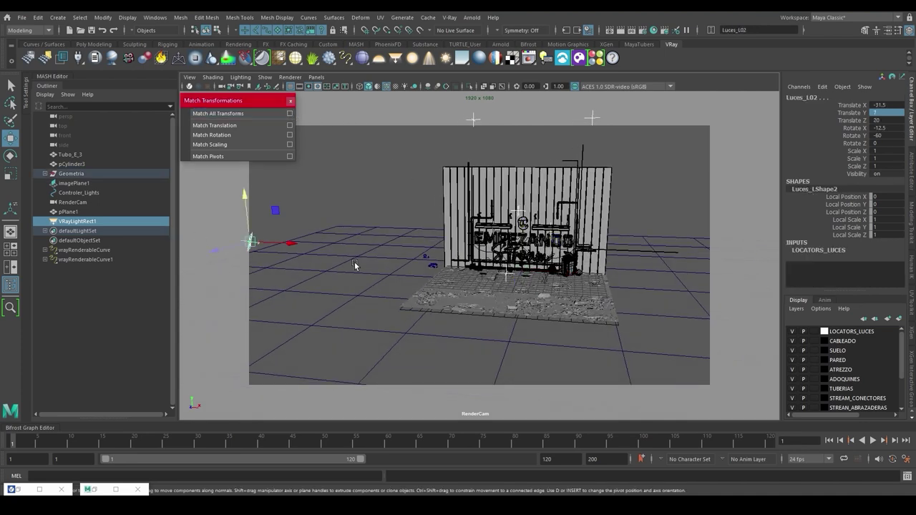
left_click_drag(355, 263, 425, 266, "alt")
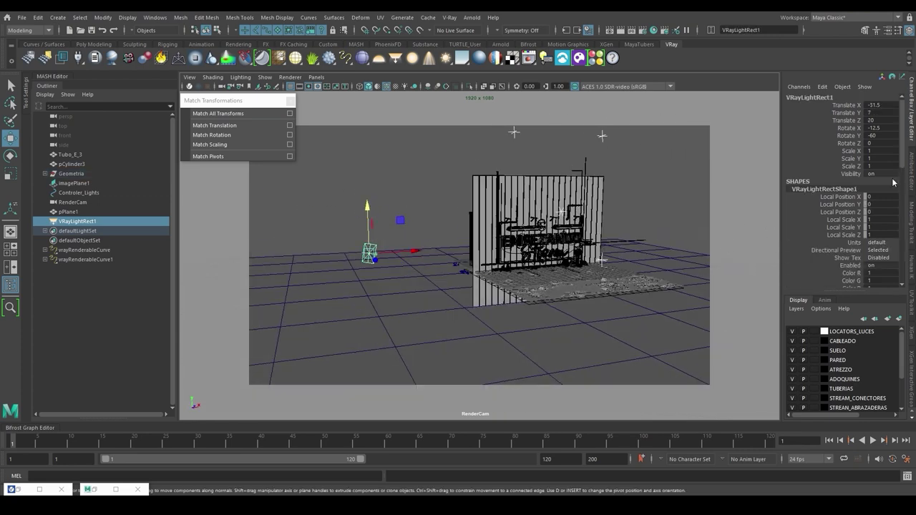
Set the rectangle light's color to hue 240, saturation 0.35 and value 0.95.
left_click(912, 183)
left_click(788, 220)
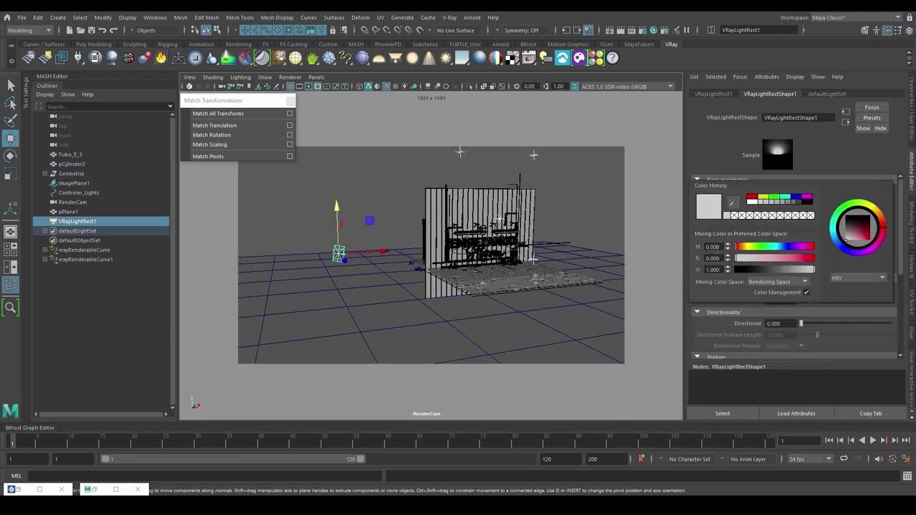
left_click_drag(722, 246, 697, 245)
type("240")
key("Tab")
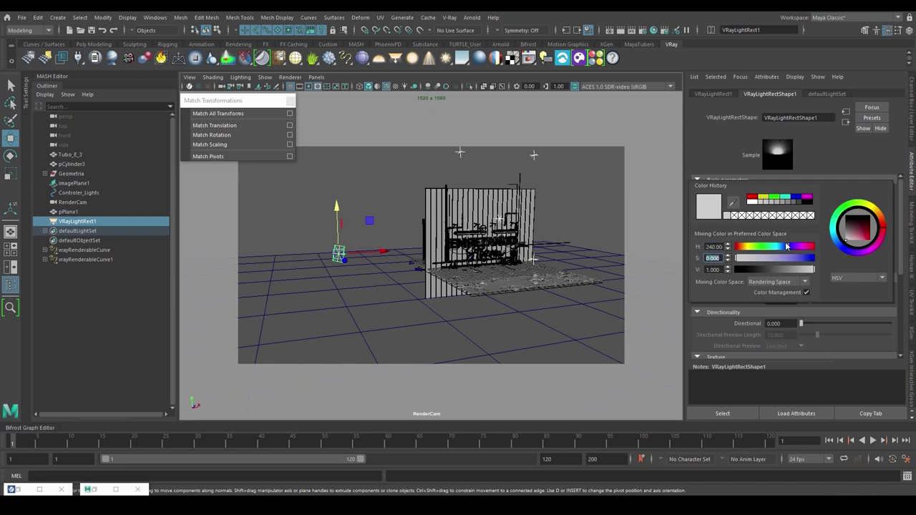
key("Tab")
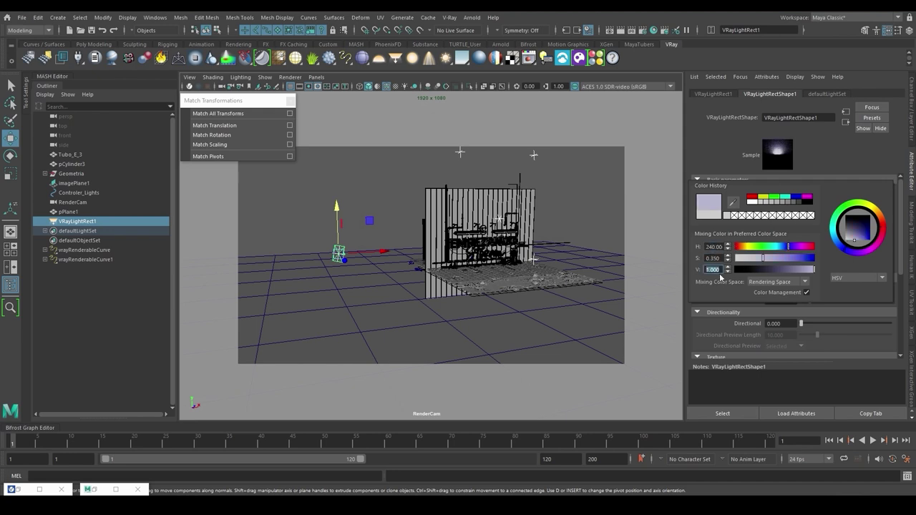
type("0.95")
key("Return")
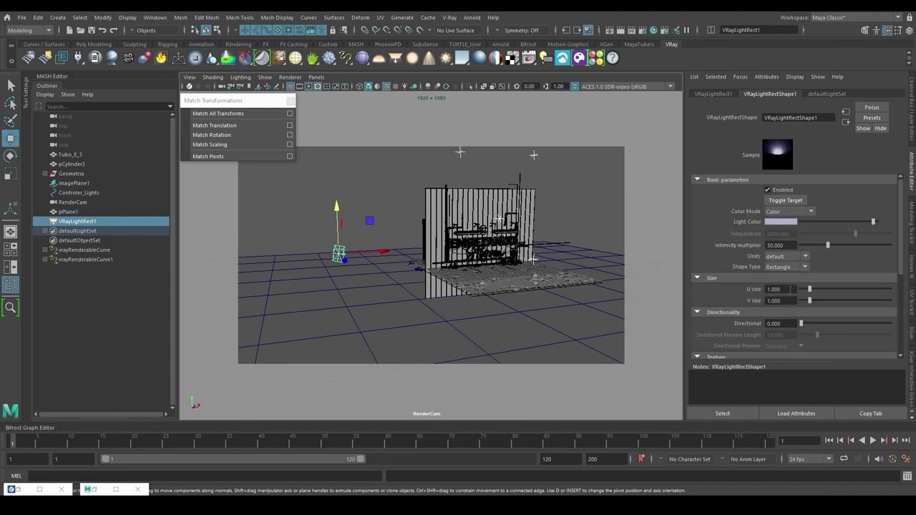
Set the rectangle light's U size to 2.5 and V size to 5.5, and start an interactive V-Ray render.
left_click(790, 290)
type("2.5")
key("Tab")
type("5")
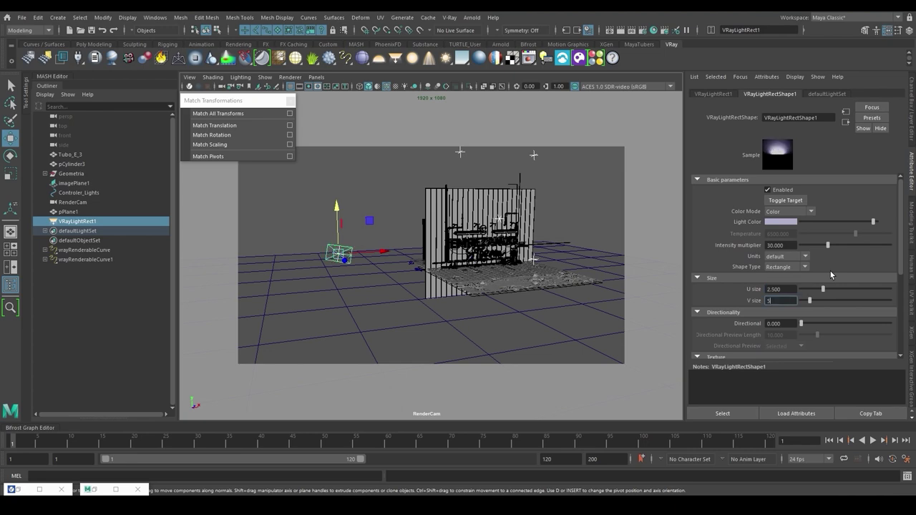
type(".5")
key("Return")
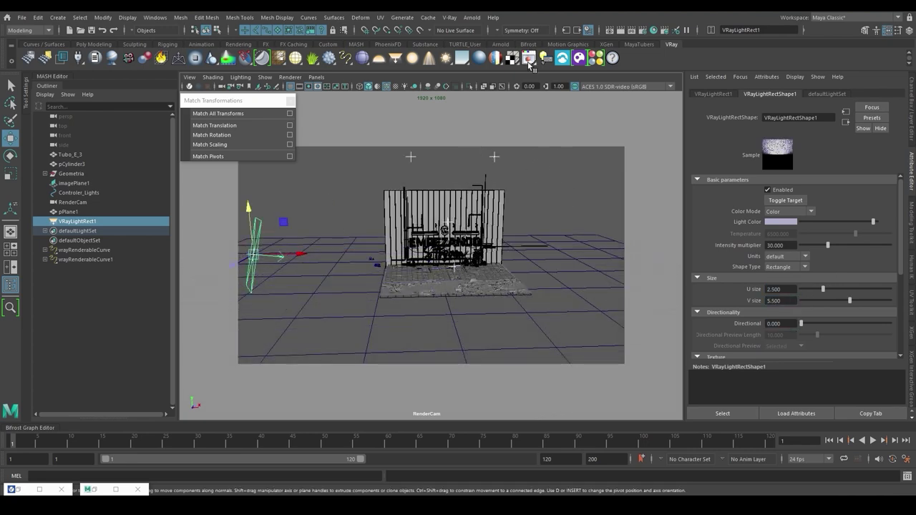
left_click(529, 59)
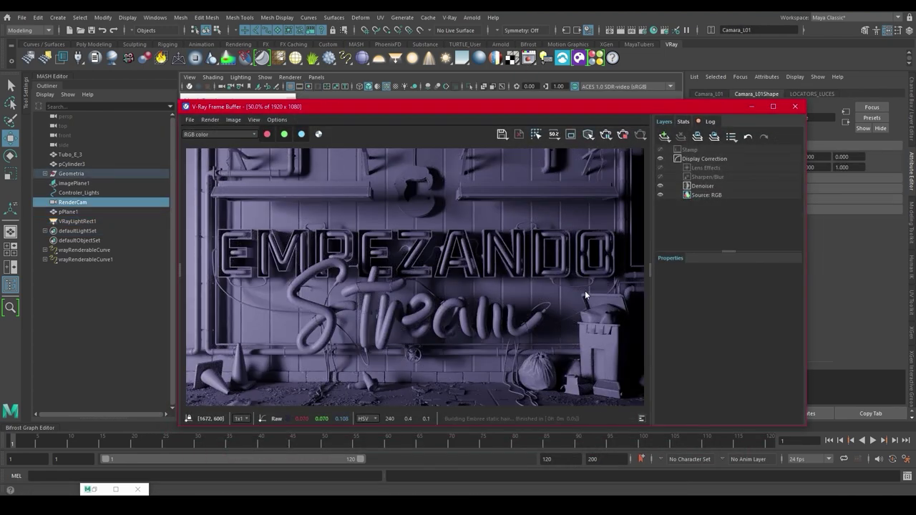
Set the first rectangle light's intensity multiplier to 5, and stop the interactive render.
left_click_drag(553, 109, 464, 116)
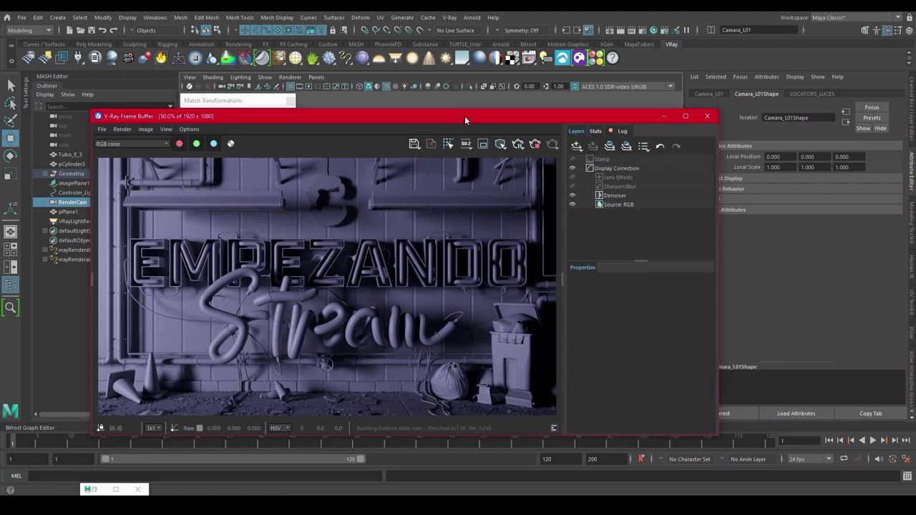
left_click(59, 221)
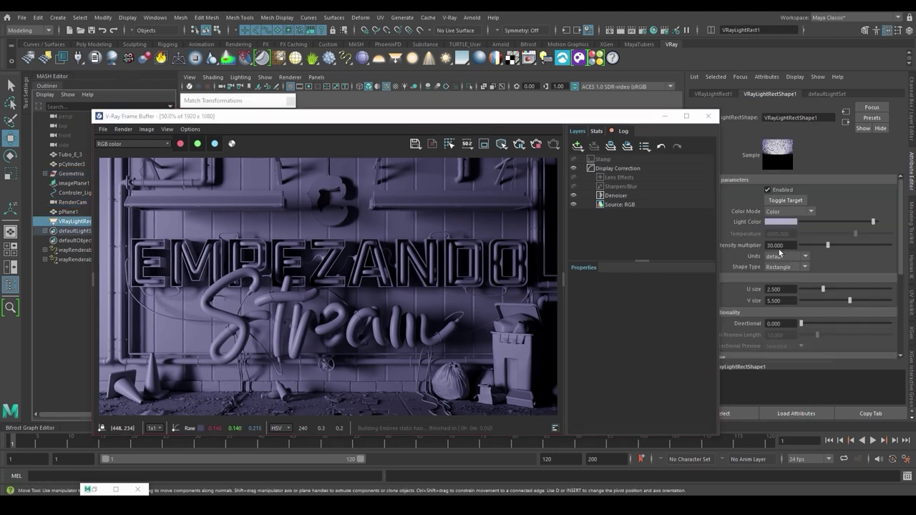
left_click(781, 246)
key("Return")
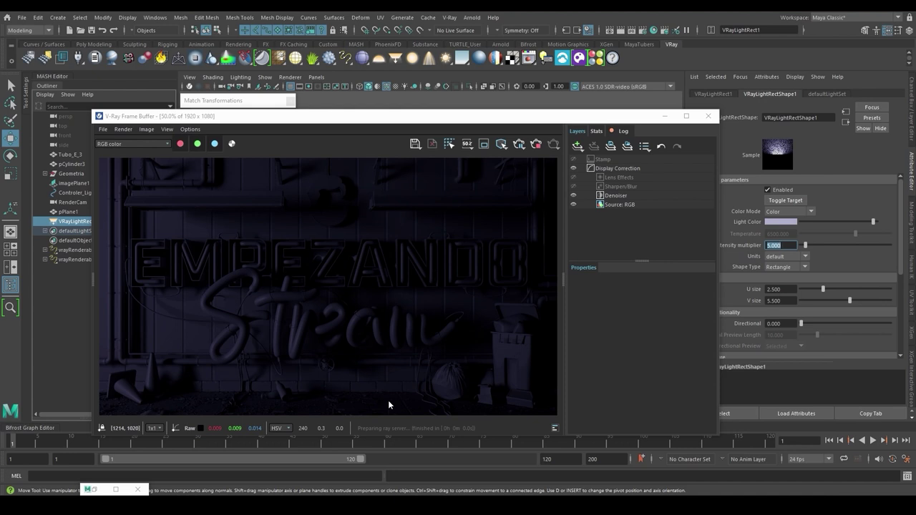
left_click(536, 144)
left_click(665, 116)
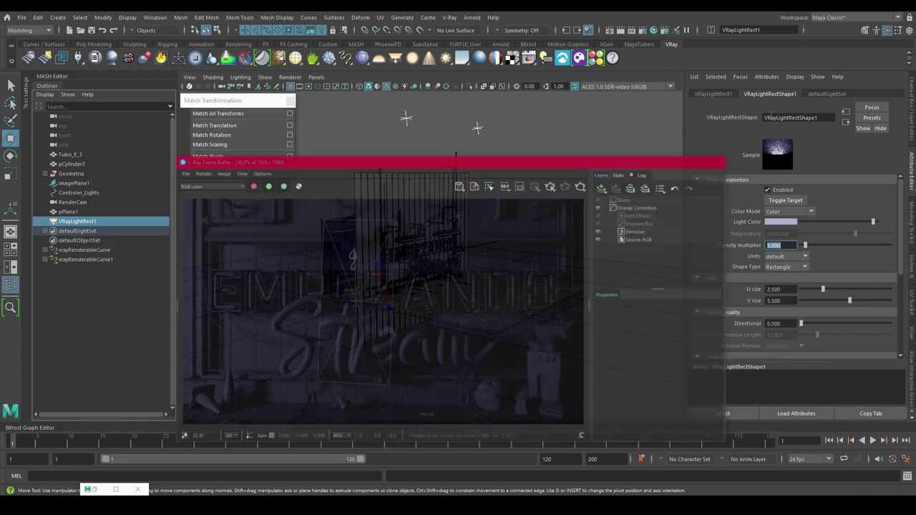
Duplicate the rectangle light and match the copy to the locator on the opposite side of the set.
left_click_drag(374, 220, 366, 201)
key("ctrl+d")
scroll(375, 151, "down", 5)
left_click(656, 243, "shift")
middle_click_drag(617, 227, 506, 237, "alt")
scroll(507, 238, "up", 4)
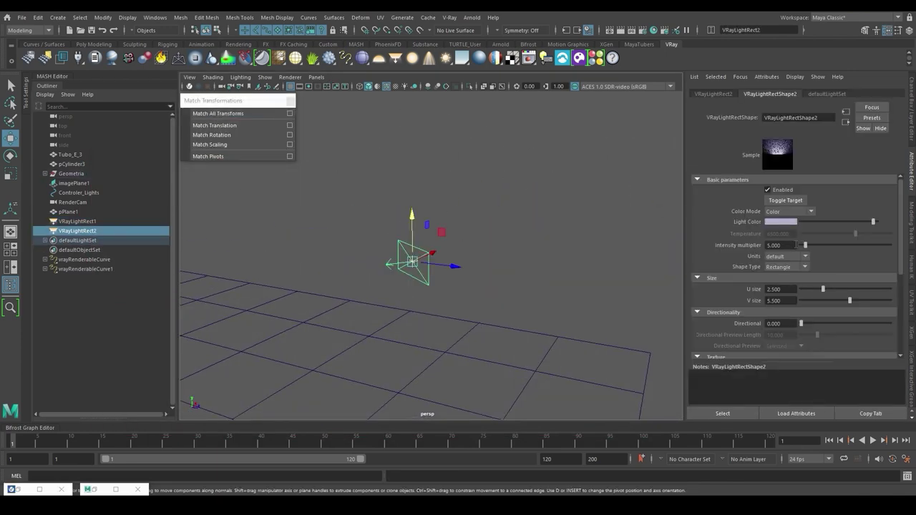
Set the second rectangle light's U size to 5, V size to 5 and directional value to 0.5.
left_click(780, 221)
left_click_drag(785, 290, 744, 286)
type("5")
key("Tab")
type("5")
key("Tab")
type(".5")
key("Return")
Duplicate the light onto an overhead locator and set the copy's color to hue 250, saturation 0.5 and value 0.95.
key("ctrl+d")
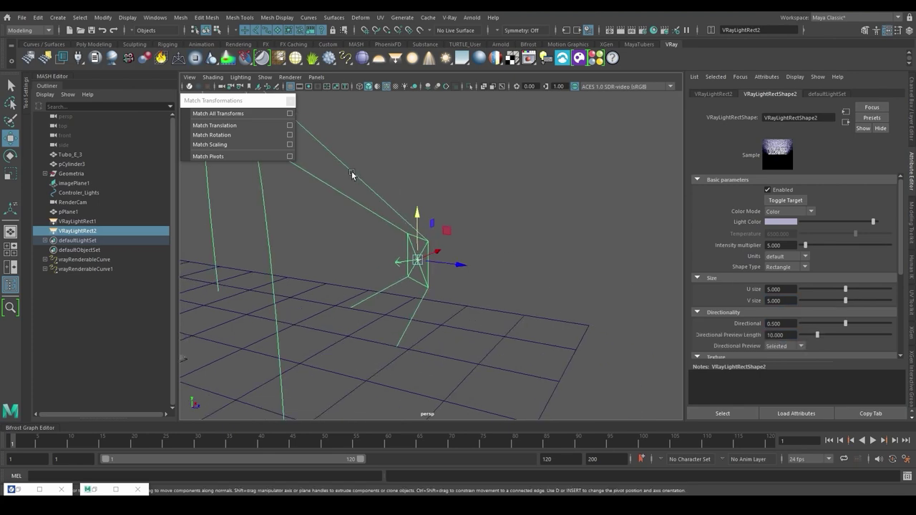
key("f")
left_click(784, 222)
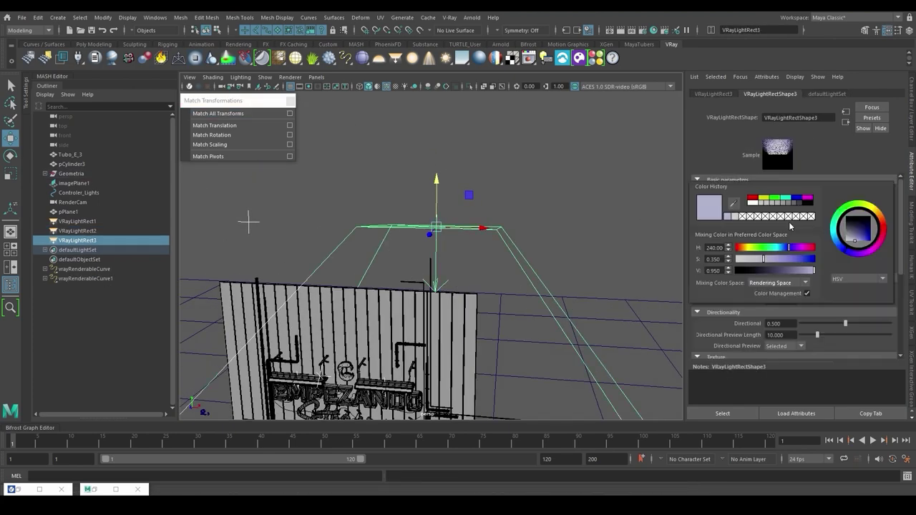
double_click(713, 249)
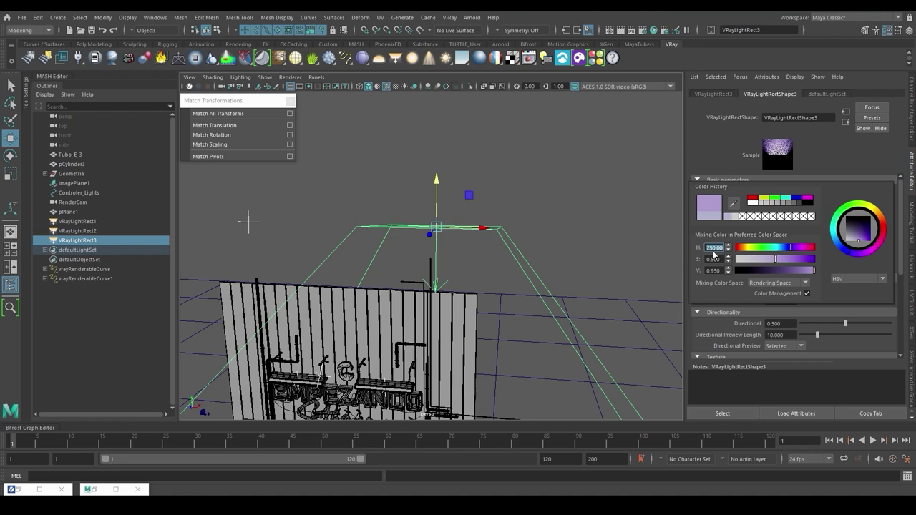
Set the third rectangle light's intensity multiplier to 3.5, U size to 1, V size to 4 and directional value to 0.8.
left_click_drag(787, 244, 730, 242)
type("3.5")
key("Tab")
left_click_drag(785, 289, 724, 285)
type("1")
key("Tab")
type("4")
key("Tab")
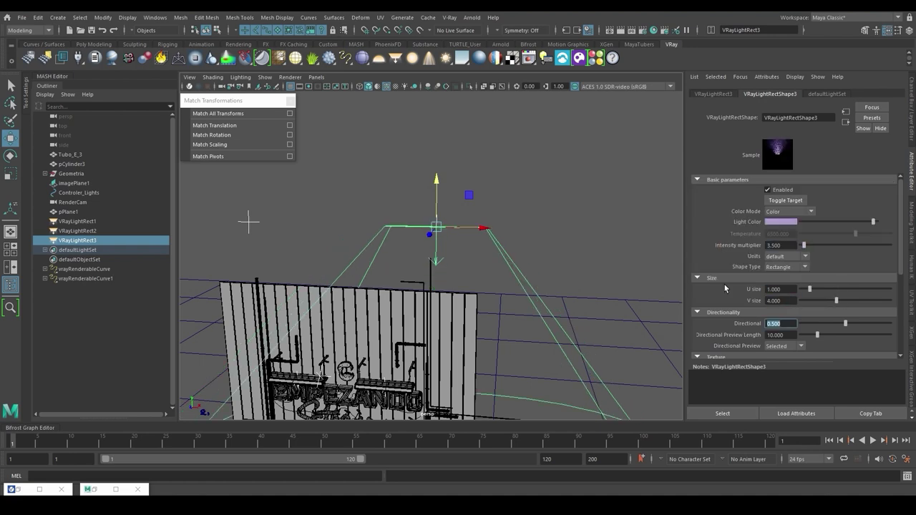
type("0.8")
key("Return")
Duplicate the overhead light onto the other overhead locator and set the copy's V size to 2.
key("ctrl+d")
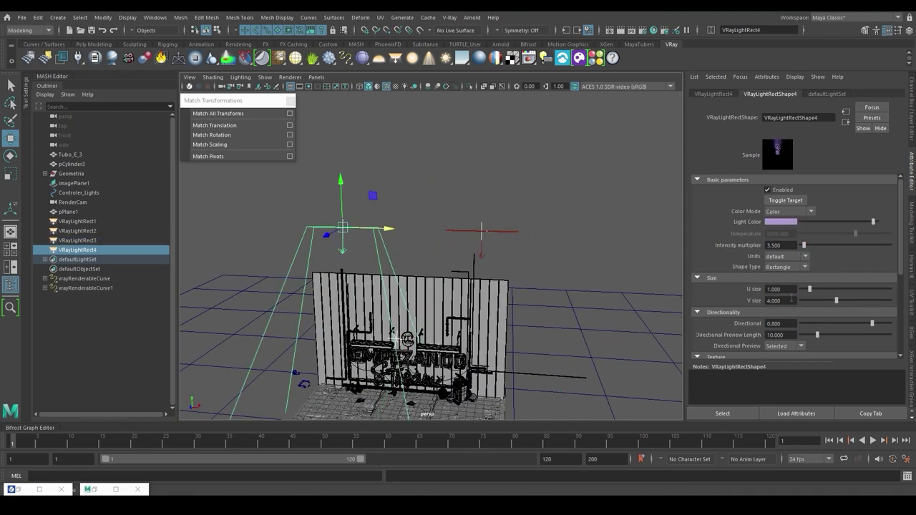
left_click_drag(791, 300, 737, 300)
type("2")
key("Return")
Duplicate the light again and match the copy to the Luces_L06 locator above the C emblem.
middle_click_drag(537, 288, 545, 174, "alt")
key("ctrl+d")
left_click(410, 219, "shift")
left_click(214, 125)
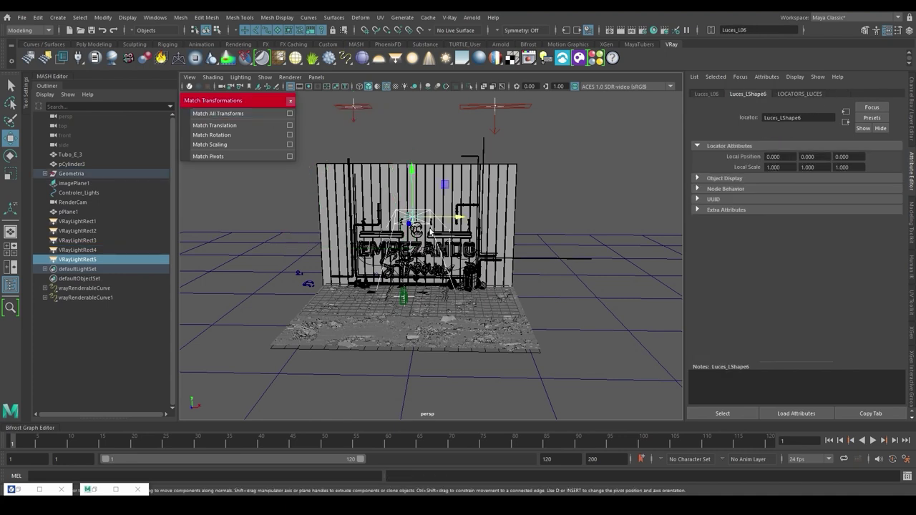
Set the fifth rectangle light's U size to 0.3, V size to 0.6 and directional value to 0.85.
left_click_drag(791, 289, 745, 290)
type("0.5")
key("Tab")
type("0.5")
key("Tab")
type("0.9")
key("Tab")
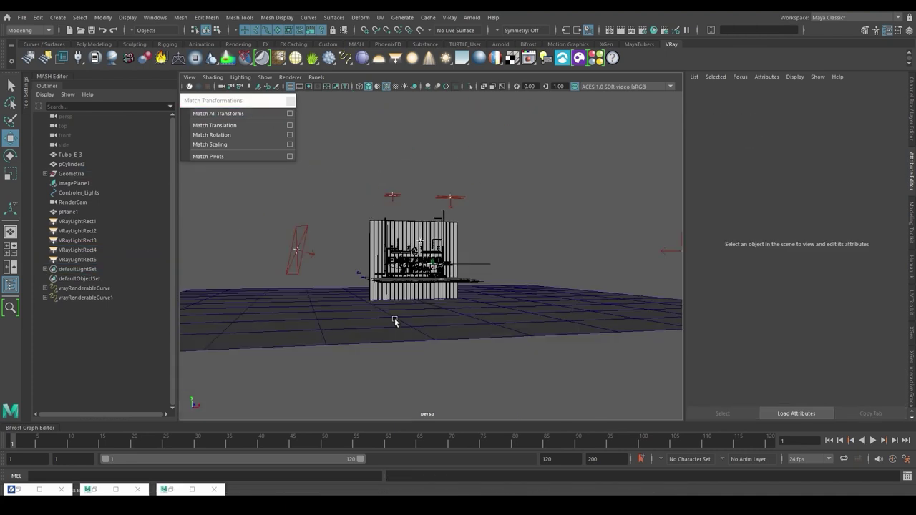
Review the placement and settings of the five rectangle lights around the set, selecting each in turn.
left_click_drag(395, 323, 429, 343, "alt")
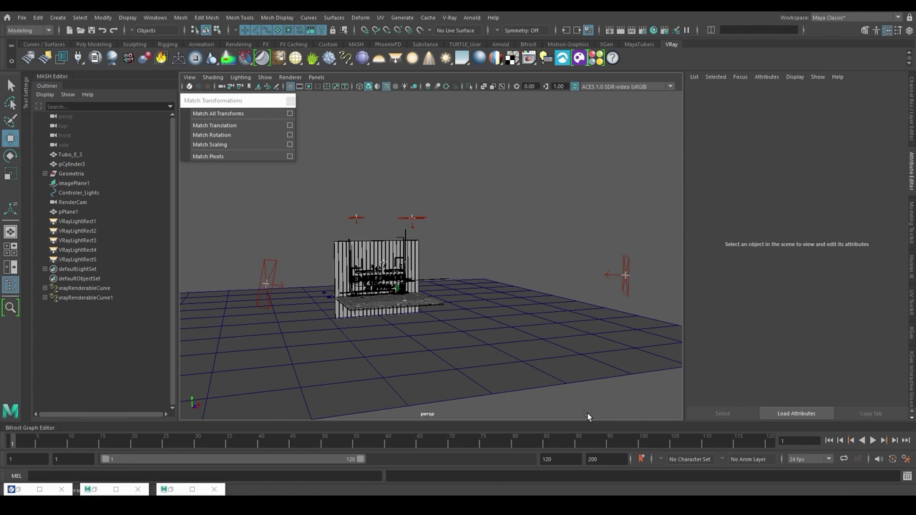
left_click(266, 276)
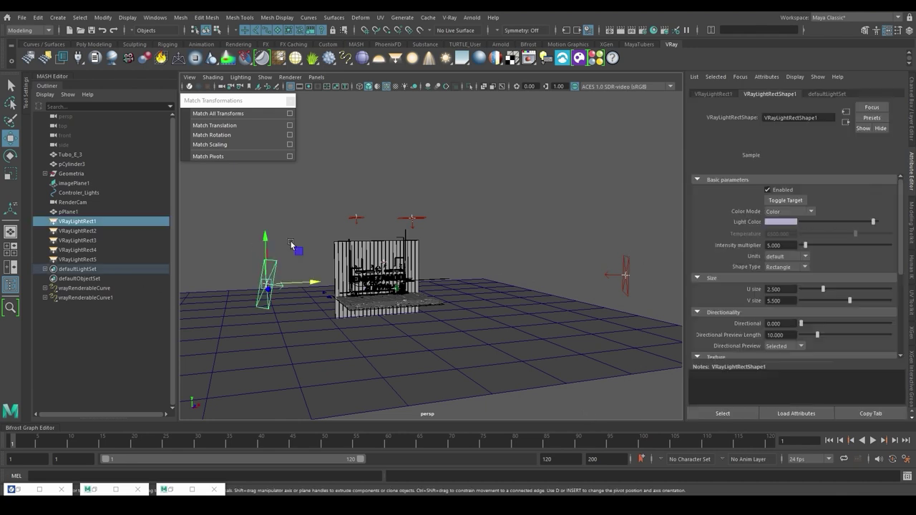
left_click(621, 265)
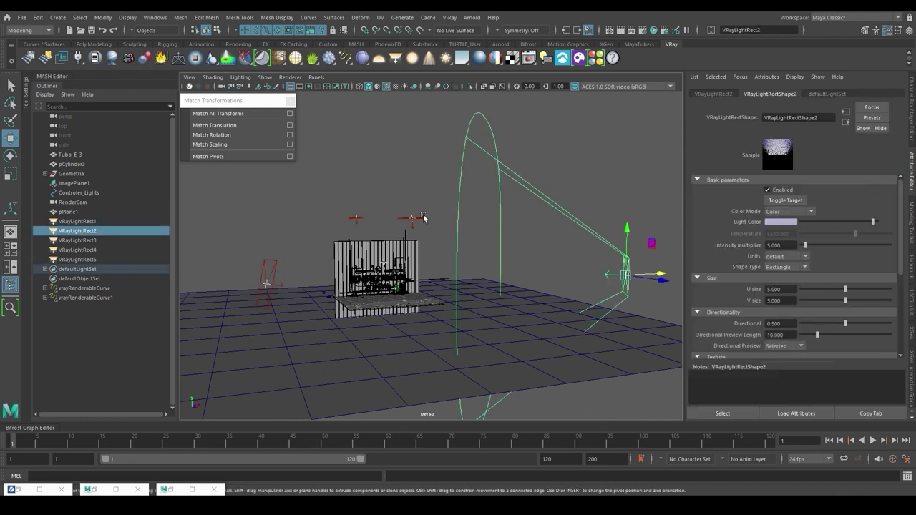
left_click(411, 217)
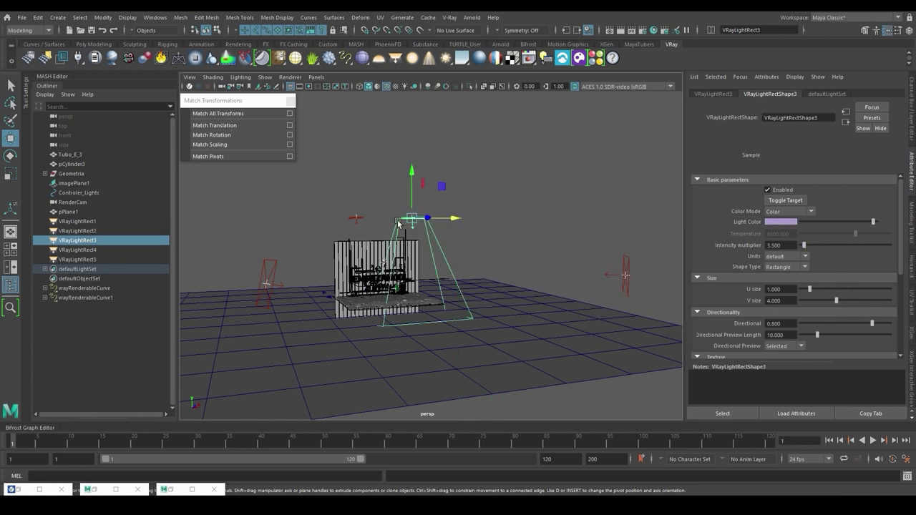
left_click(357, 217)
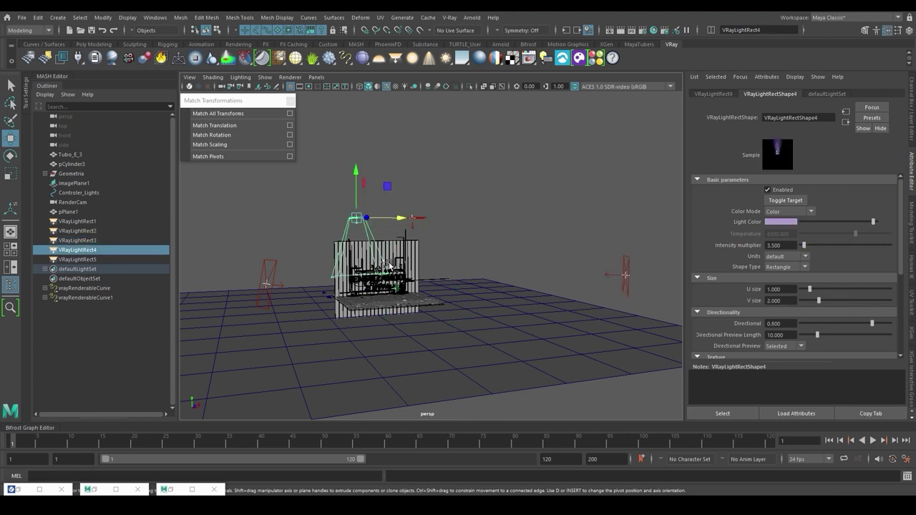
left_click(387, 266)
key("f")
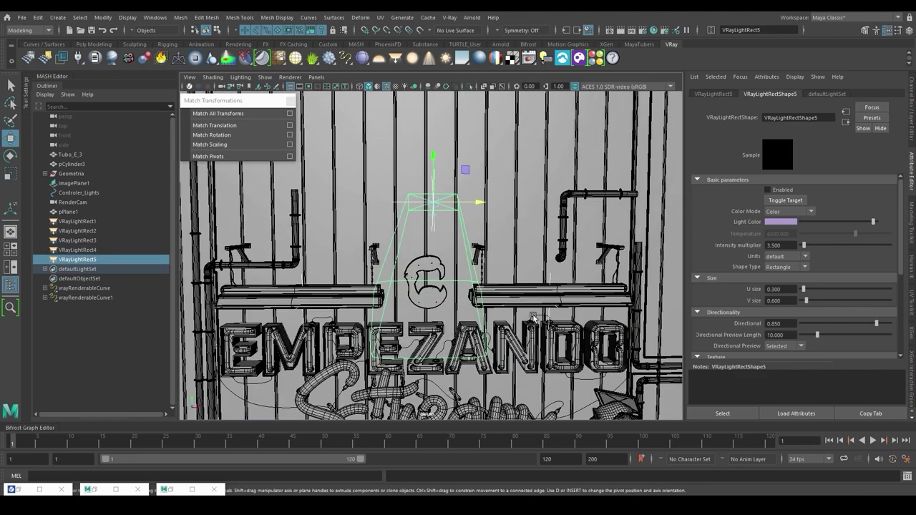
right_click_drag(577, 281, 458, 279, "alt")
middle_click_drag(458, 279, 470, 249, "alt")
Look through RenderCam in the viewport and start an interactive V-Ray render from RenderCam.
left_click(317, 78)
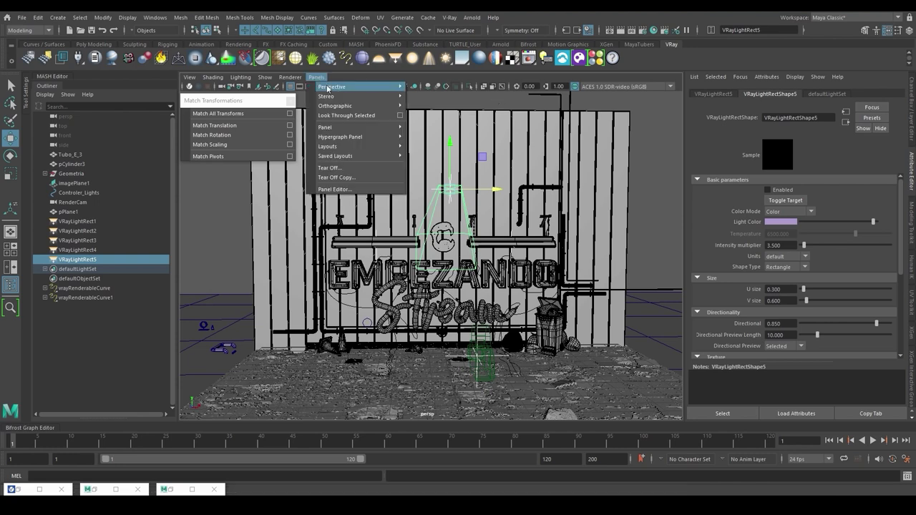
mouse_move(387, 90)
left_click(438, 90)
left_click(232, 87)
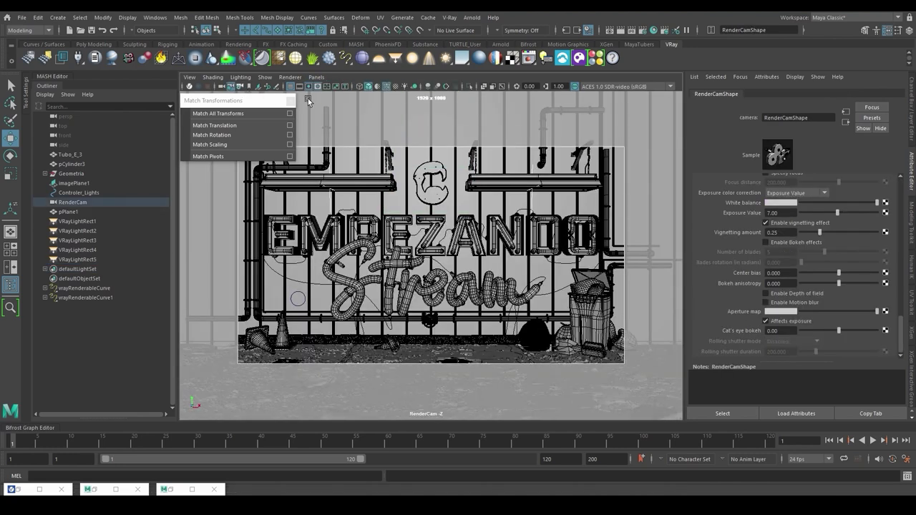
left_click(18, 490)
left_click(628, 146)
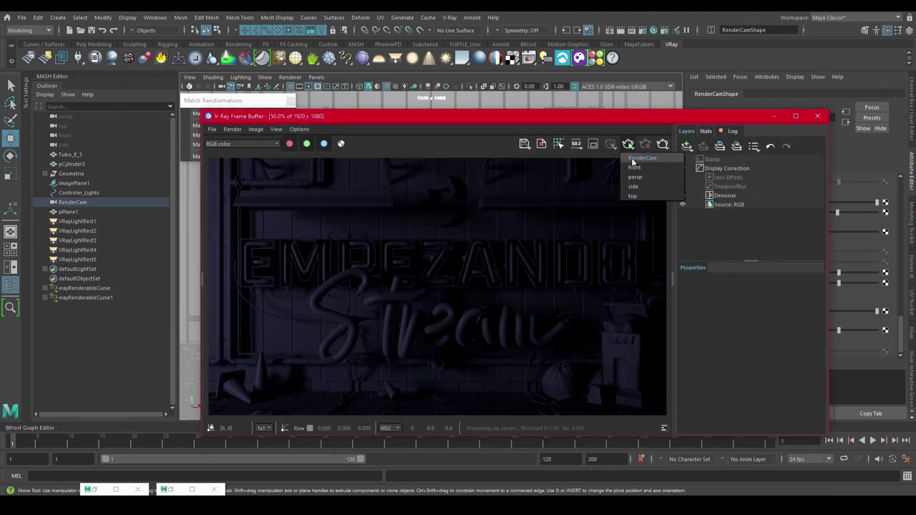
left_click(633, 160)
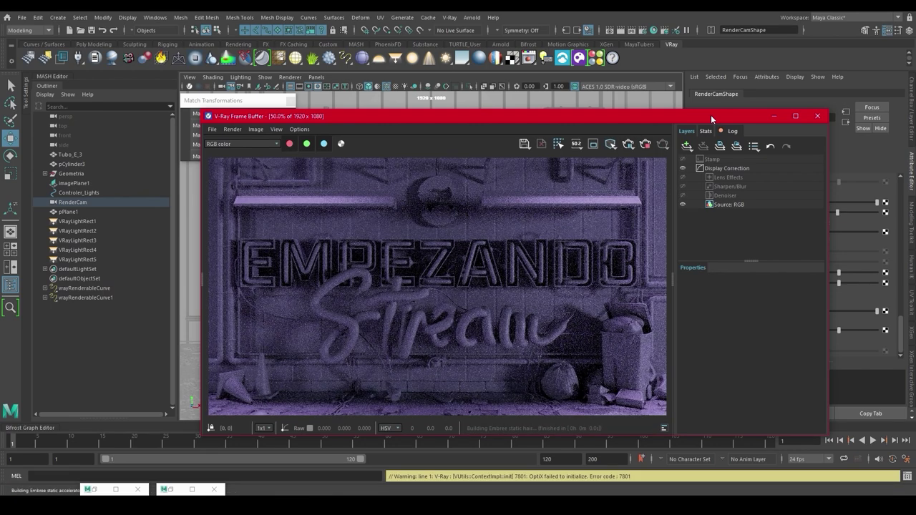
left_click_drag(527, 115, 494, 100)
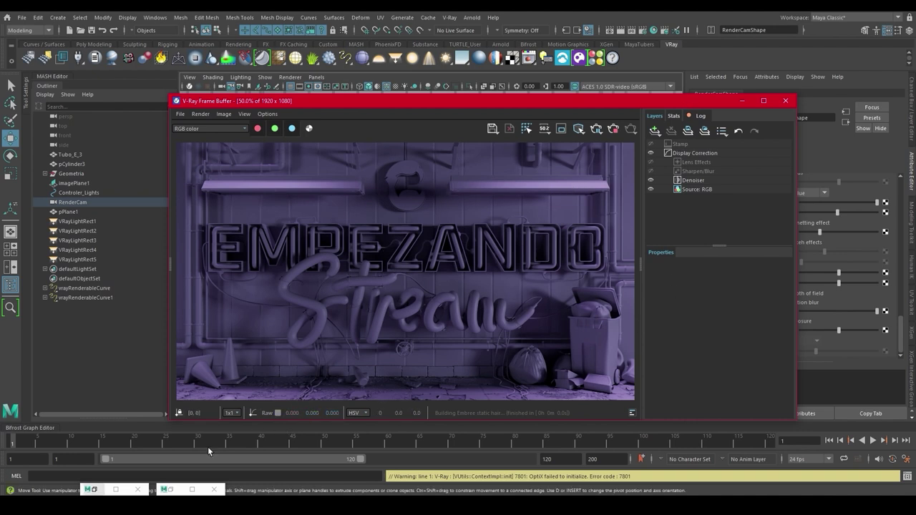
Examine each rectangle light's contribution to the interactive render by enabling them one at a time in the V-Ray Light Lister.
left_click(175, 489)
left_click(340, 111)
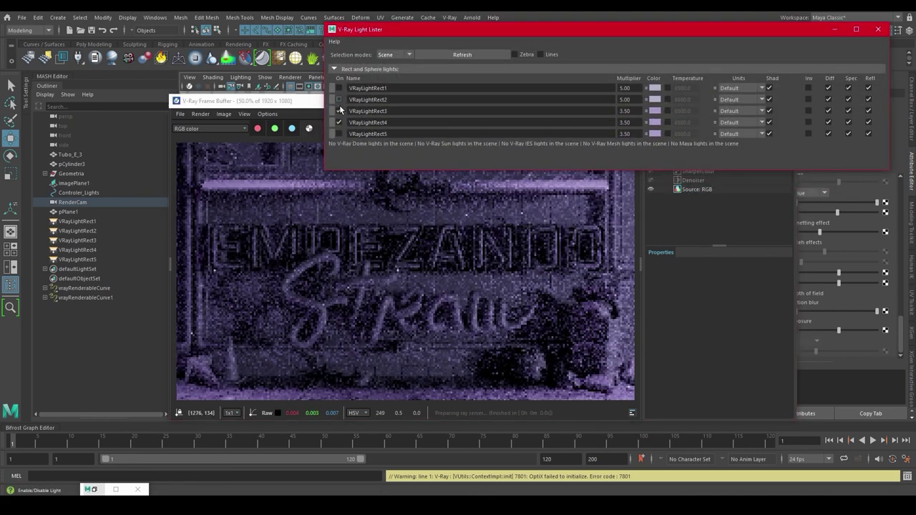
left_click(340, 122)
left_click(339, 133)
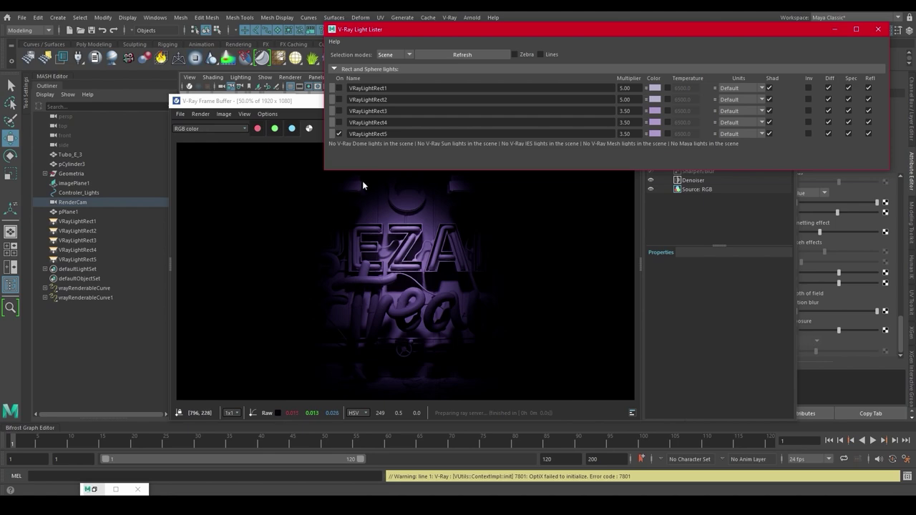
left_click(339, 133)
left_click(339, 88)
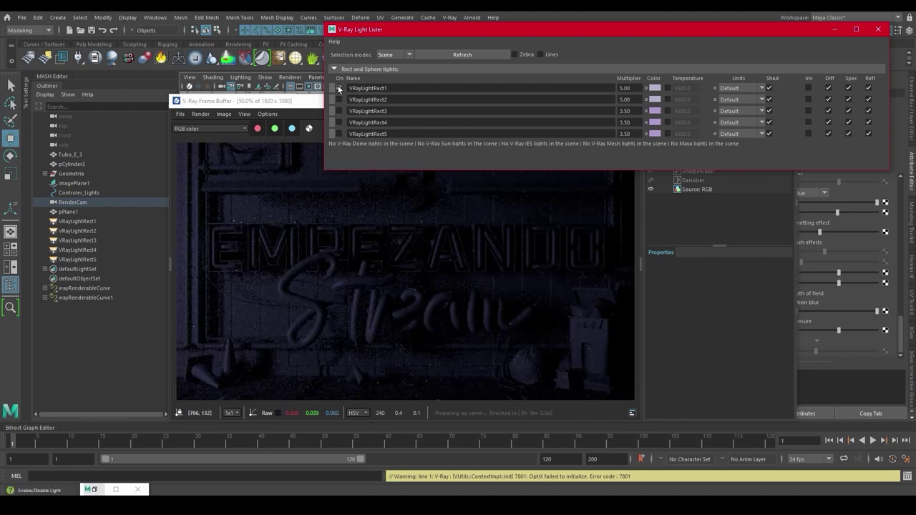
left_click(340, 100)
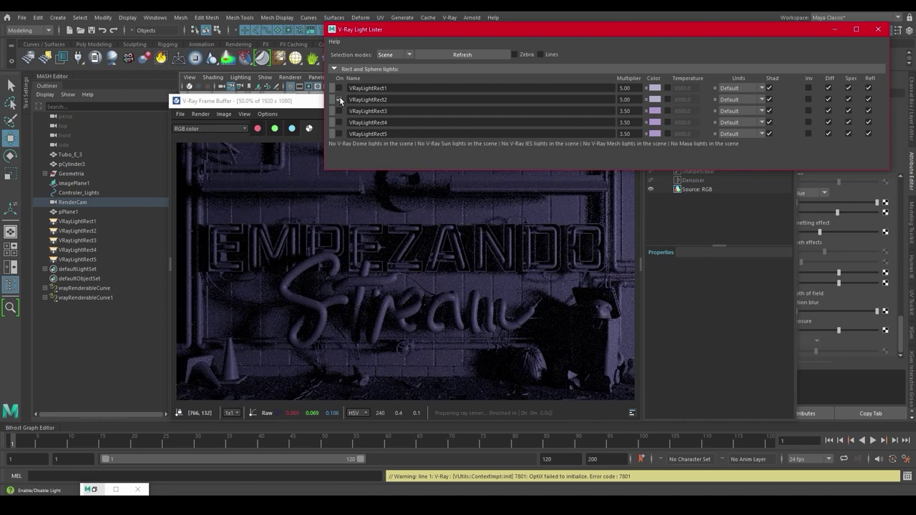
left_click(339, 111)
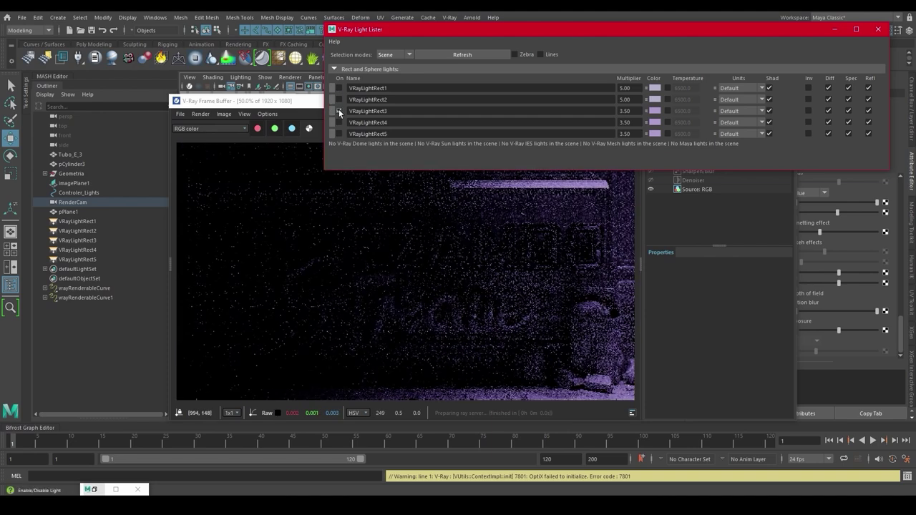
left_click(339, 122)
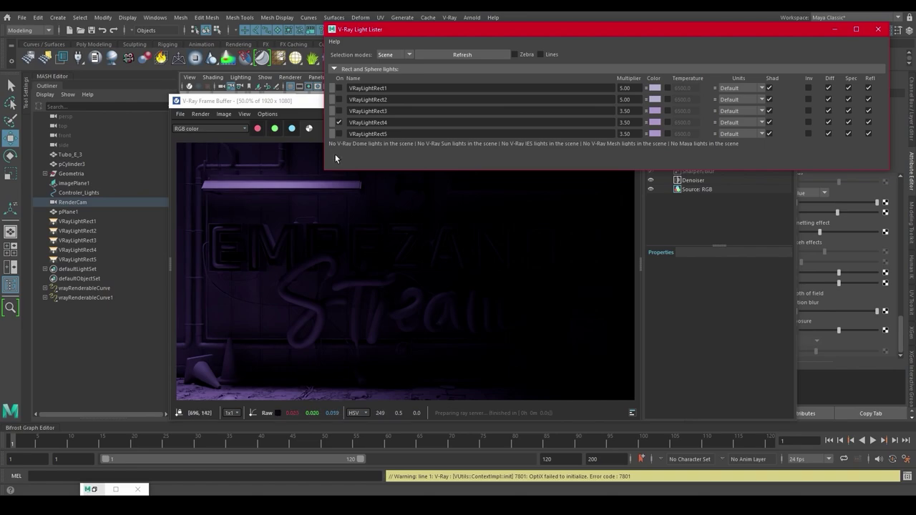
Turn VRayLightRect1, VRayLightRect2 and VRayLightRect3 back on in the Light Lister, and stop the interactive render.
left_click(340, 110)
left_click(340, 100)
left_click(340, 88)
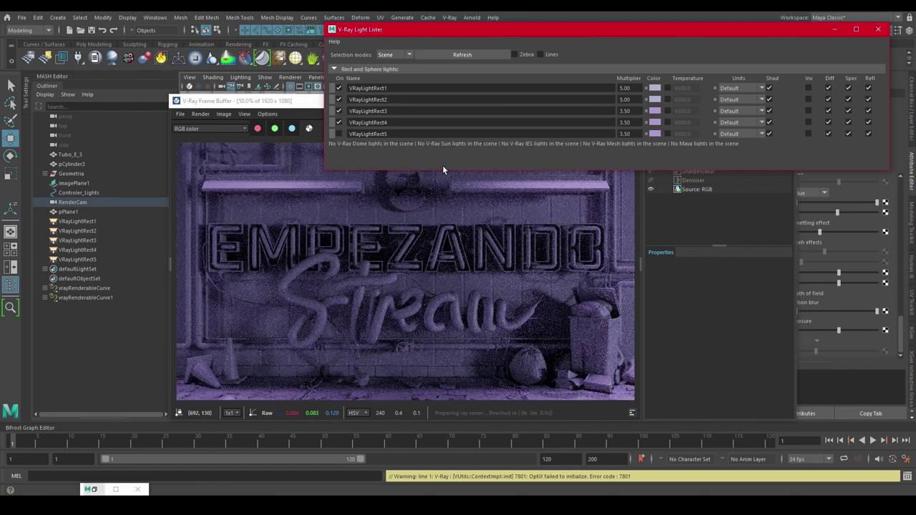
left_click(834, 29)
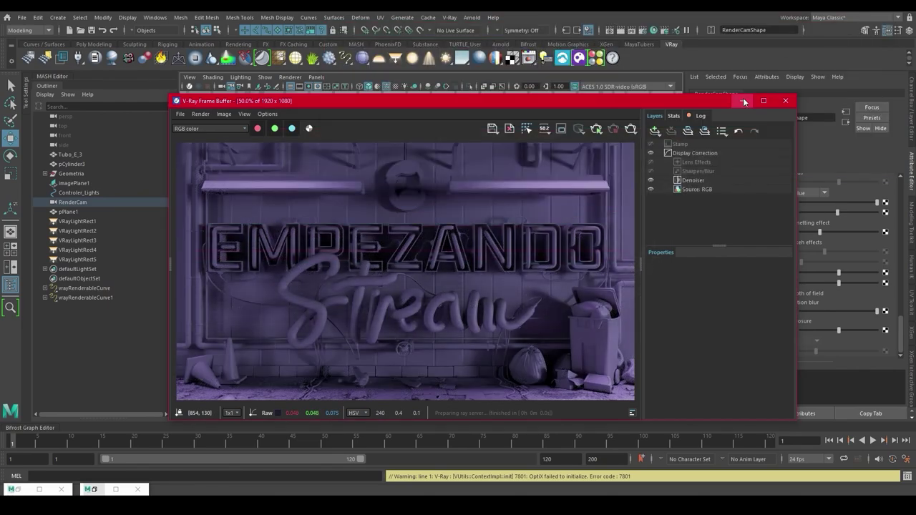
left_click(743, 101)
Return the viewport to the persp camera for an angled view of the sign and hanging lamps.
left_click(315, 77)
mouse_move(357, 86)
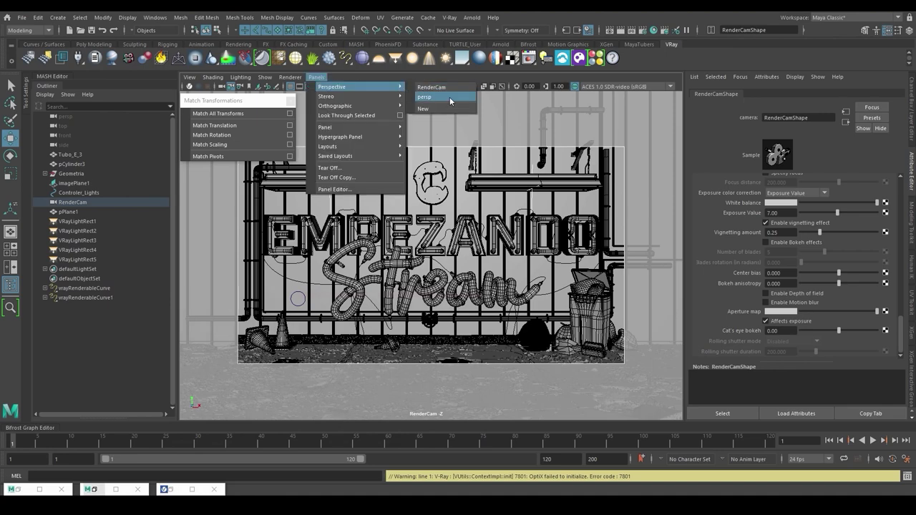
left_click(450, 97)
left_click_drag(544, 249, 429, 229, "alt")
scroll(429, 229, "up", 3)
Create a new V-Ray rectangle light and match all its transforms to the Luces_L07 locator inside the hanging lamp.
left_click(395, 58)
middle_click_drag(508, 273, 481, 230, "alt")
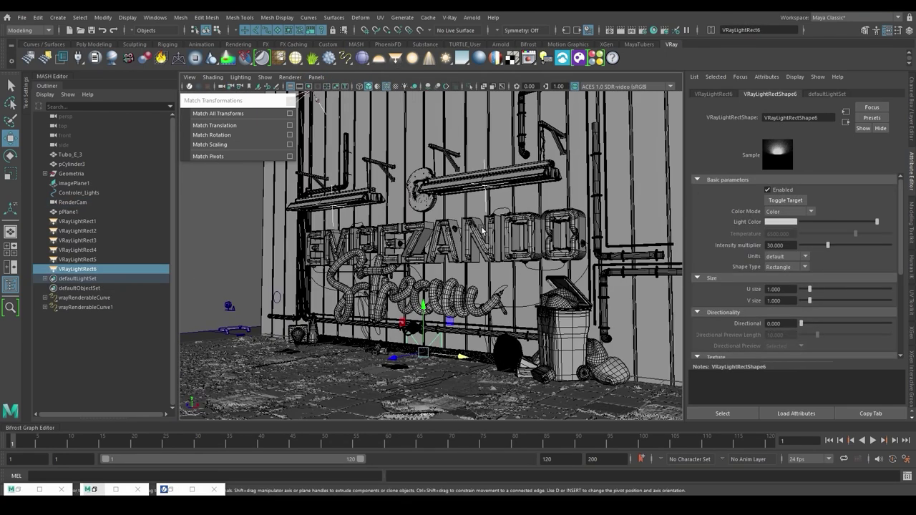
left_click(485, 203, "shift")
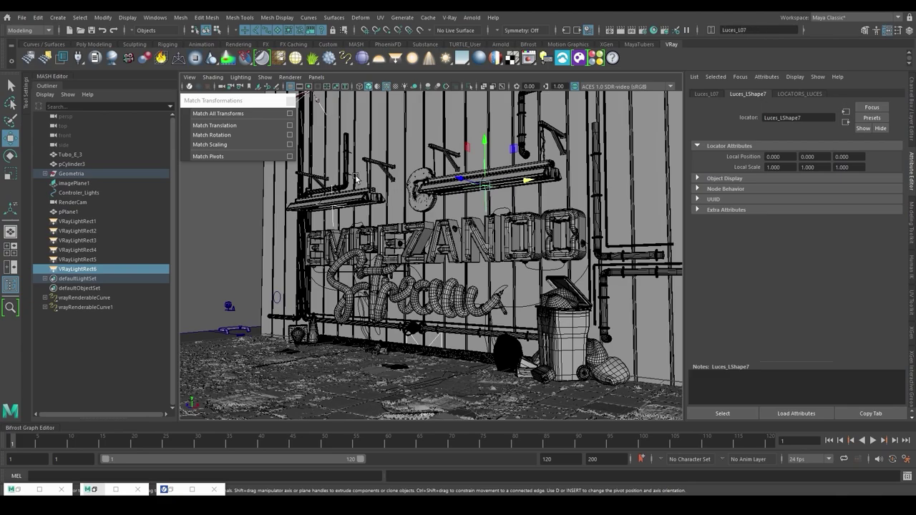
left_click(229, 115)
right_click_drag(451, 204, 745, 228, "alt")
middle_click_drag(659, 176, 492, 308, "alt")
left_click(424, 245)
left_click_drag(424, 246, 465, 197, "alt")
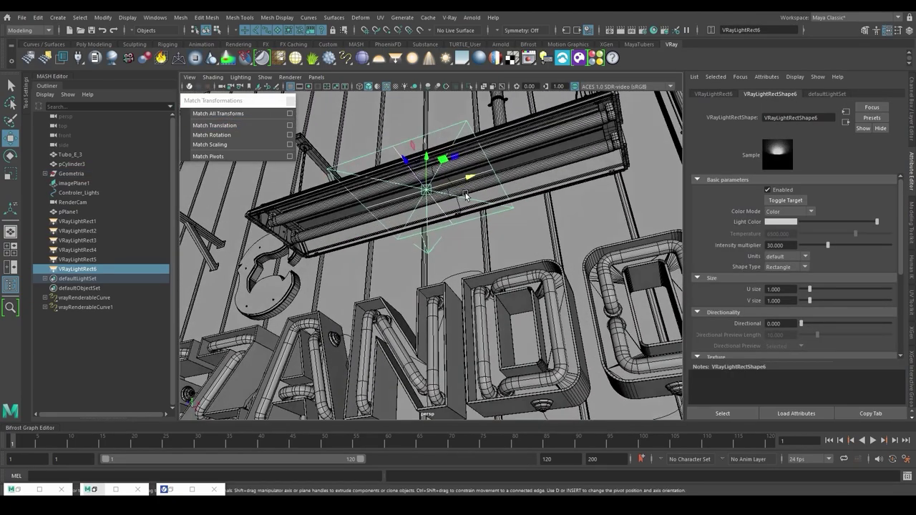
Set the new lamp light's colour to the lavender from the colour history, with hue 250 and saturation 0.5.
left_click(784, 221)
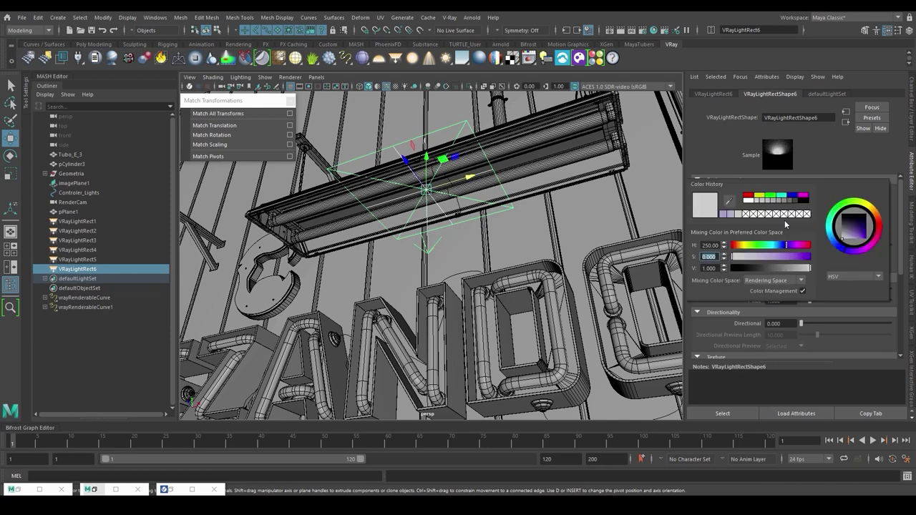
left_click(723, 214)
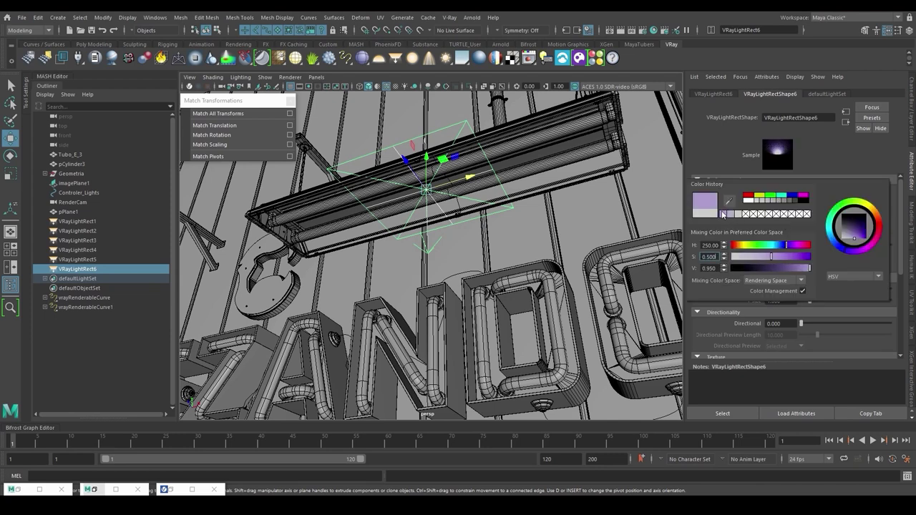
left_click_drag(716, 268, 712, 268)
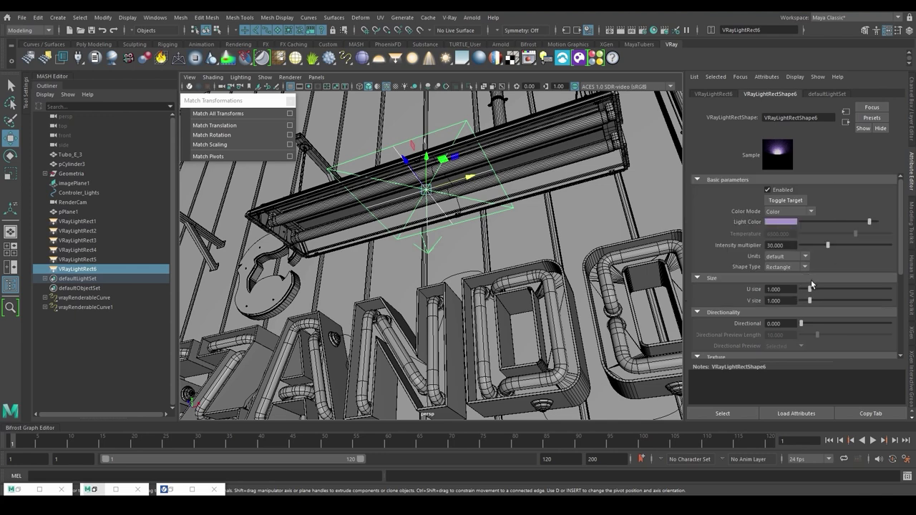
Size the rectangle light to fit the hanging lamp, with U size 2.45 and V size 0.6.
mouse_move(809, 288)
left_mouse_down()
mouse_move(822, 288)
mouse_move(805, 300)
left_mouse_up()
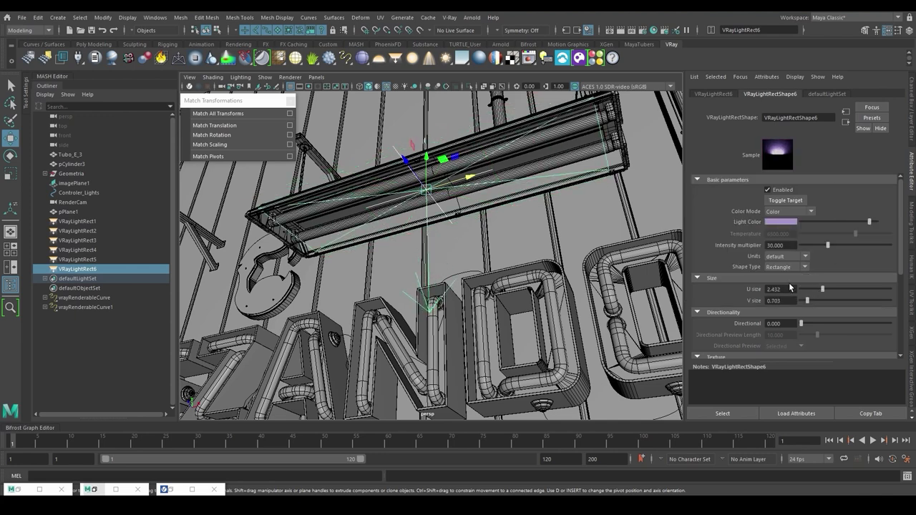
double_click(776, 289)
type("2.45")
key("Tab")
type("0.6")
key("Return")
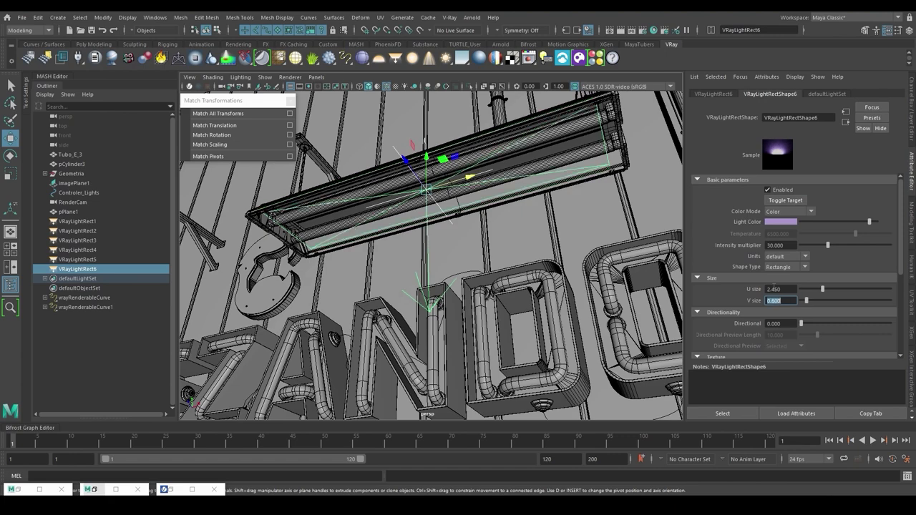
Start an interactive V-Ray render of the angled lamp view in the frame buffer.
left_click_drag(605, 248, 586, 304, "alt")
left_click(631, 30)
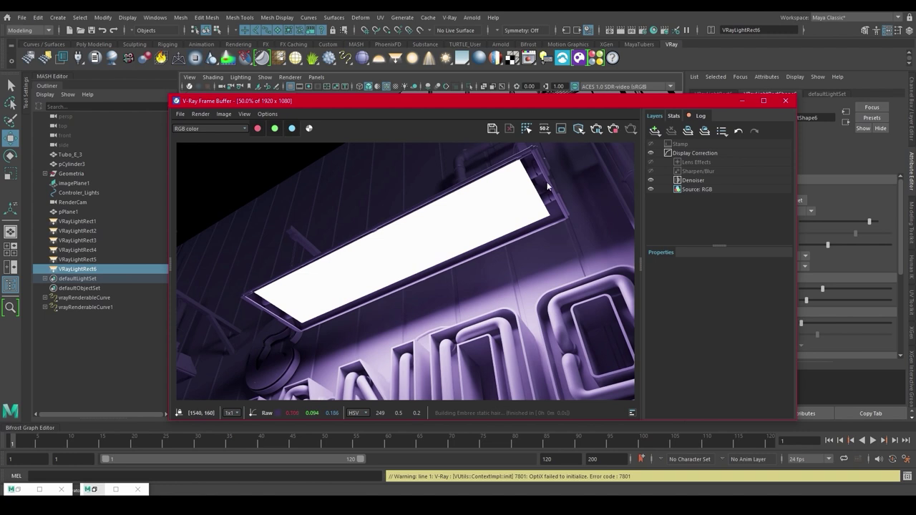
left_click_drag(572, 101, 490, 97)
Make the lamp's rectangle light invisible and double sided.
scroll(826, 277, "down", 5)
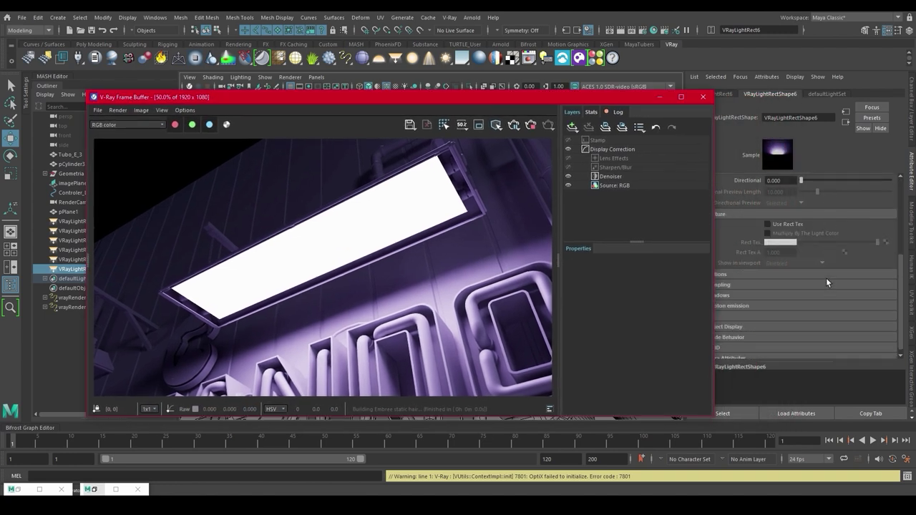
left_click_drag(618, 99, 577, 89)
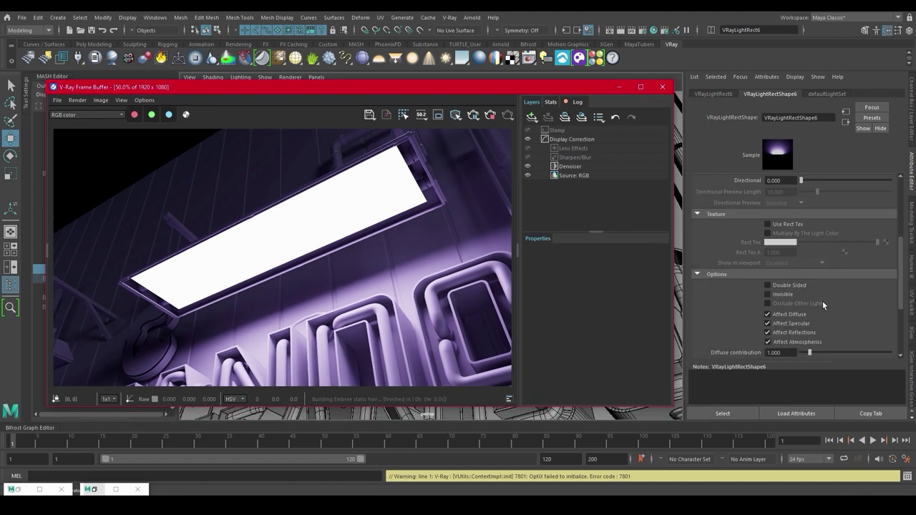
left_click(767, 294)
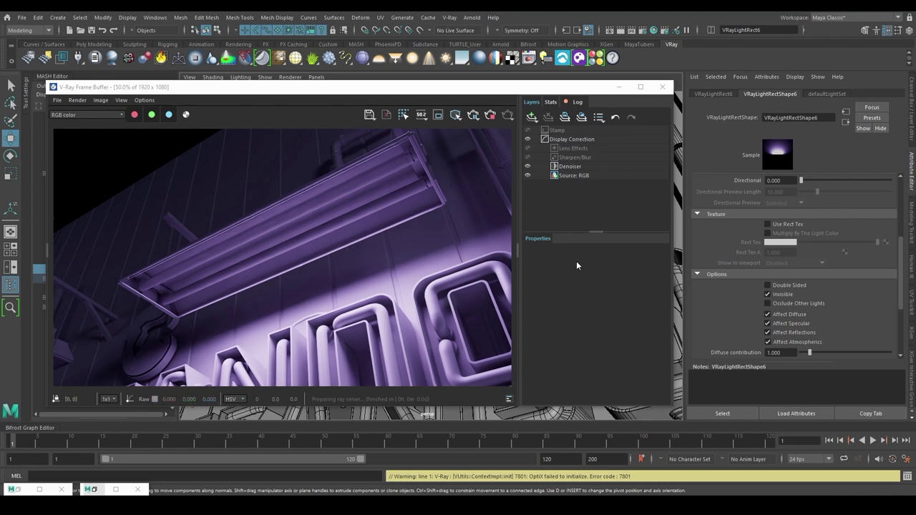
left_click(768, 284)
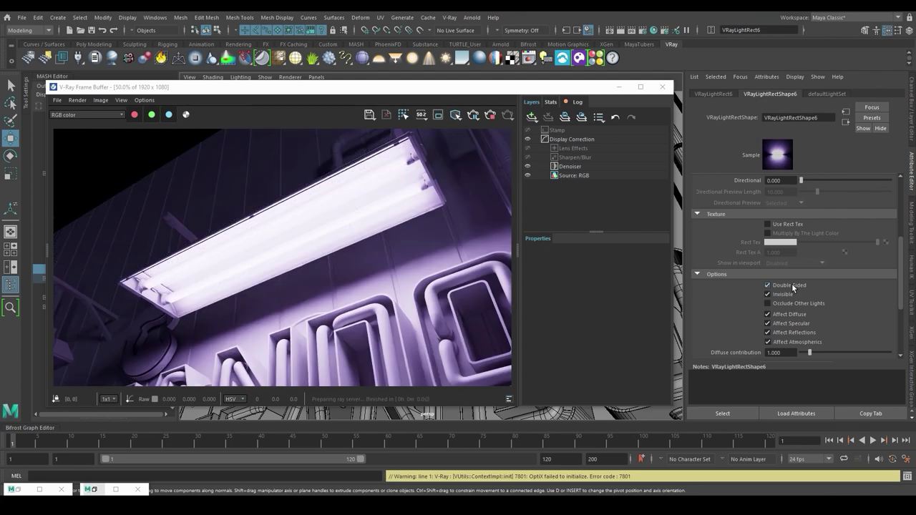
Switch the interactive render to the RenderCam camera.
left_click(473, 116)
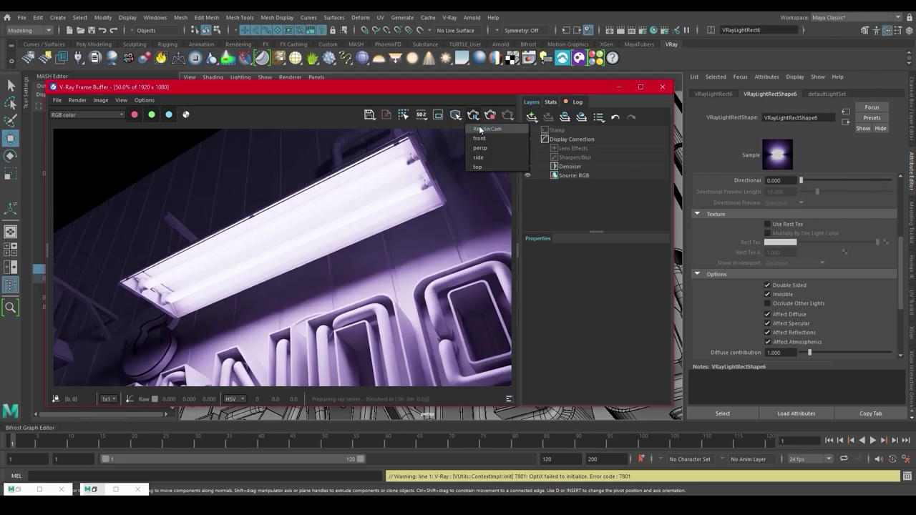
left_click(480, 126)
left_click_drag(408, 89, 393, 97)
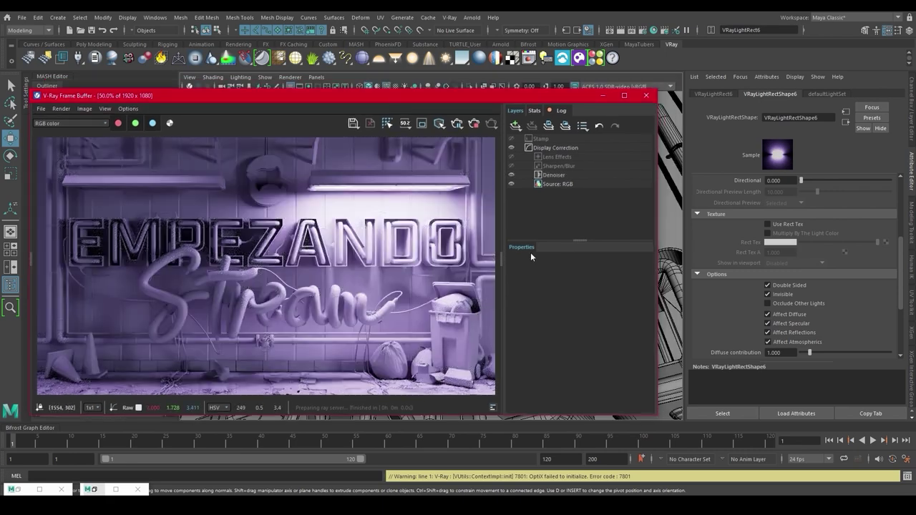
Set the lamp light's intensity multiplier to 12.
scroll(790, 286, "up", 3)
scroll(790, 286, "up", 2)
left_click(787, 245)
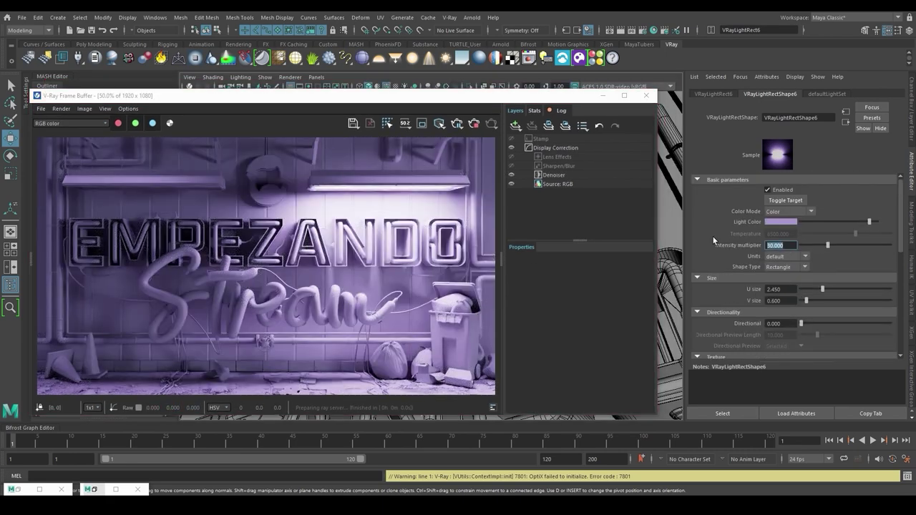
type("12")
key("Return")
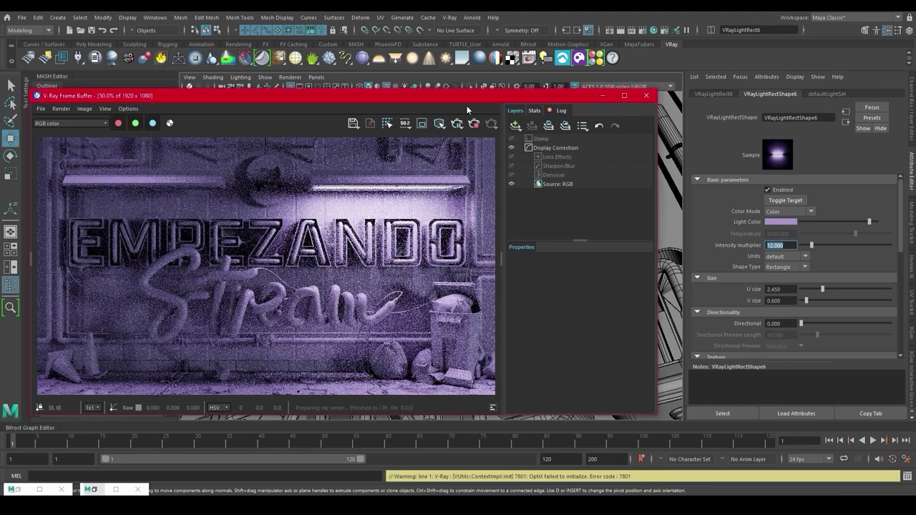
Duplicate the lamp light and match all transforms of the copy to the Luces_L08 locator in the other hanging lamp.
left_click_drag(466, 101, 538, 279)
left_click_drag(579, 222, 501, 229, "alt")
right_click_drag(501, 229, 437, 147, "alt")
middle_click_drag(437, 147, 420, 182, "alt")
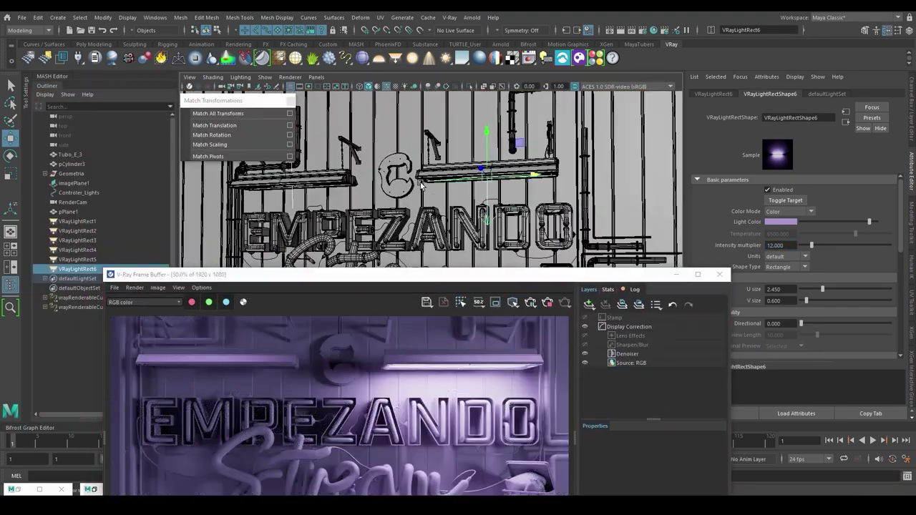
key("ctrl+d")
left_click(292, 199, "shift")
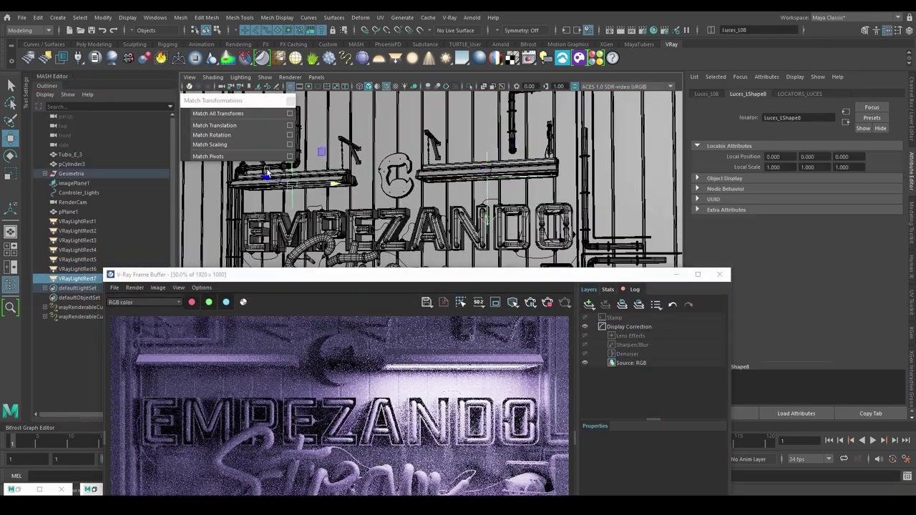
left_click(250, 115)
left_click(249, 115)
Check VRayLightRect5's contribution to the render through the V-Ray Light Lister and select that light.
left_click_drag(383, 276, 379, 90)
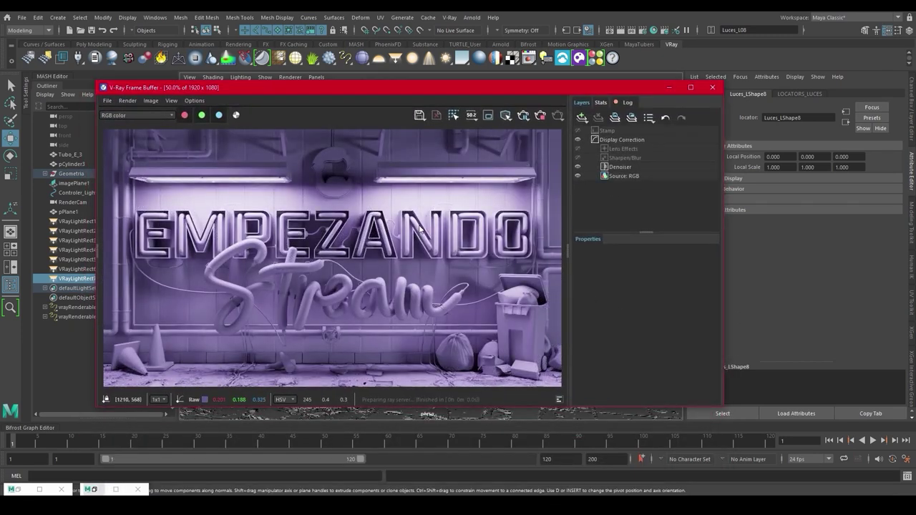
left_click(545, 58)
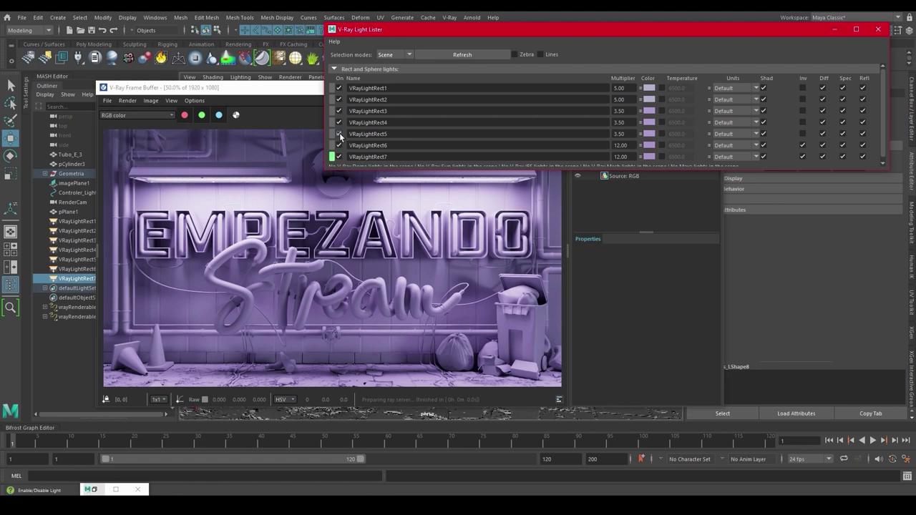
left_click(339, 134)
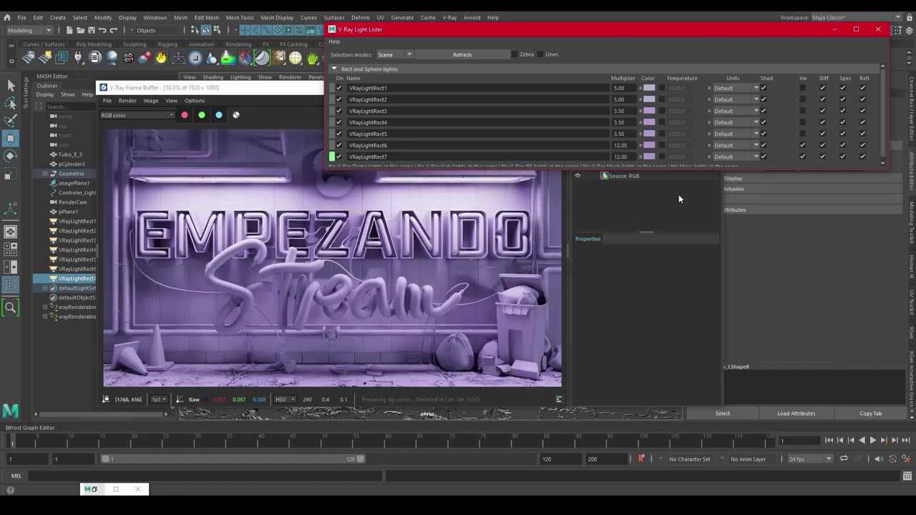
left_click(833, 31)
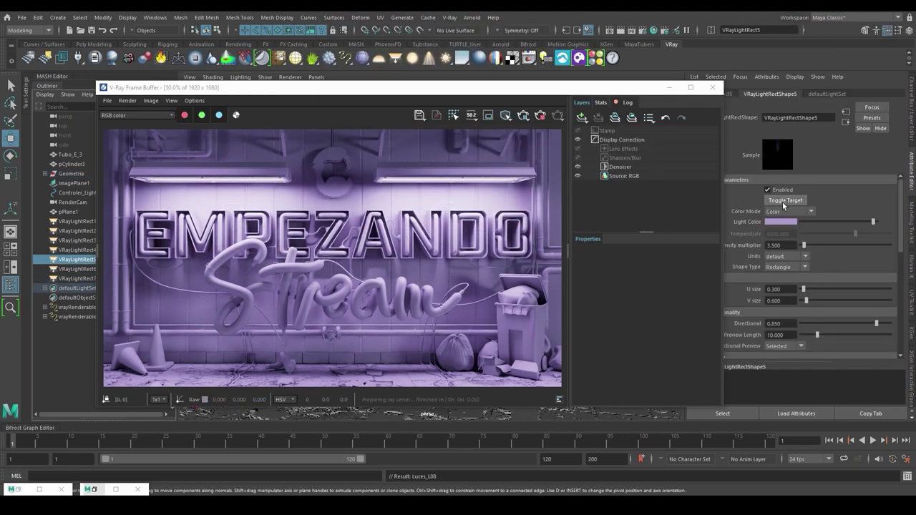
Make VRayLightRect5 invisible and turn off its Affect Specular and Affect Reflections options.
scroll(792, 237, "down", 5)
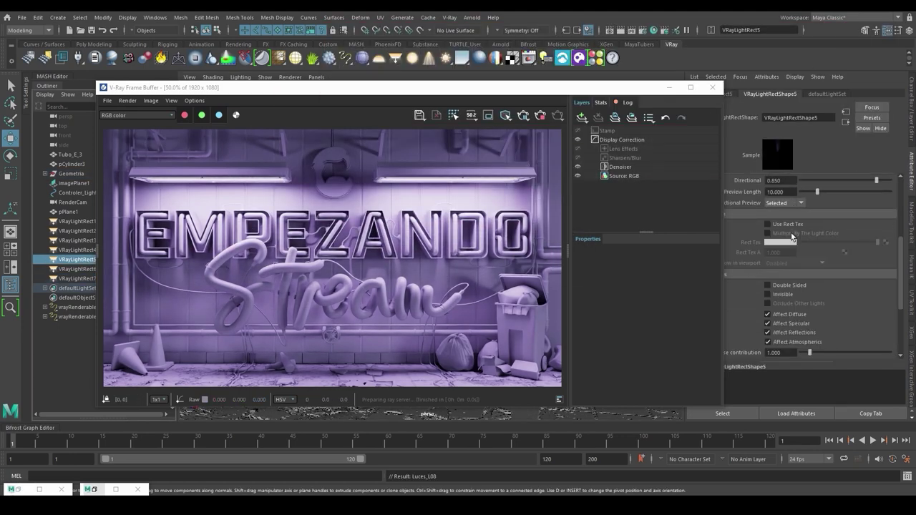
left_click(789, 237)
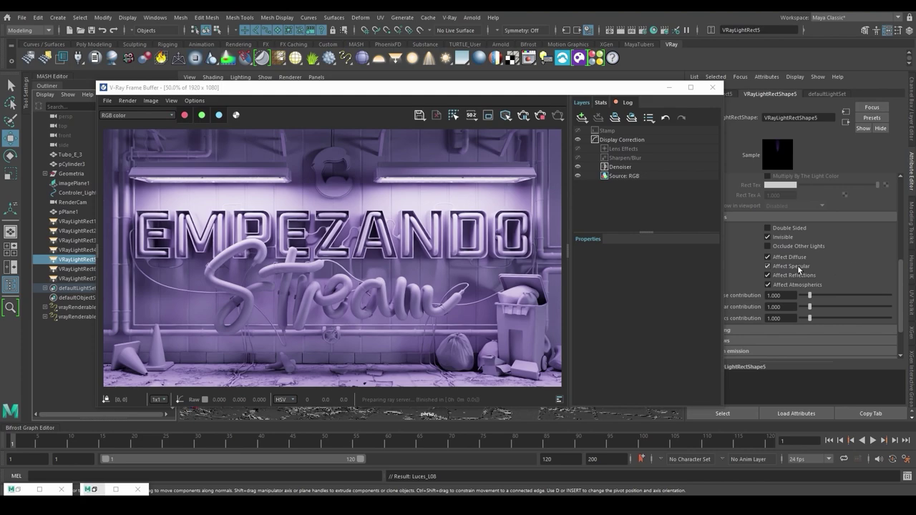
left_click(799, 267)
left_click(801, 275)
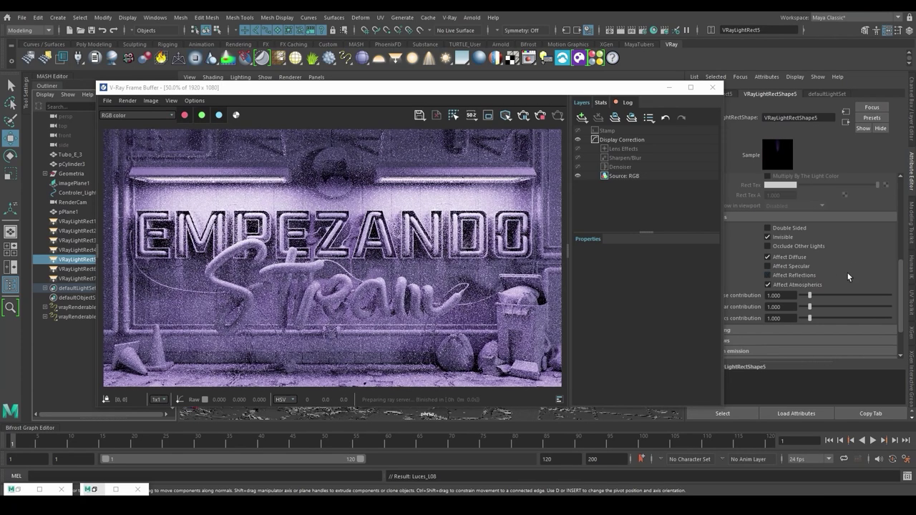
Lower the reflection color of the Base_Mtl material to black while checking the render.
left_click_drag(395, 91, 448, 90)
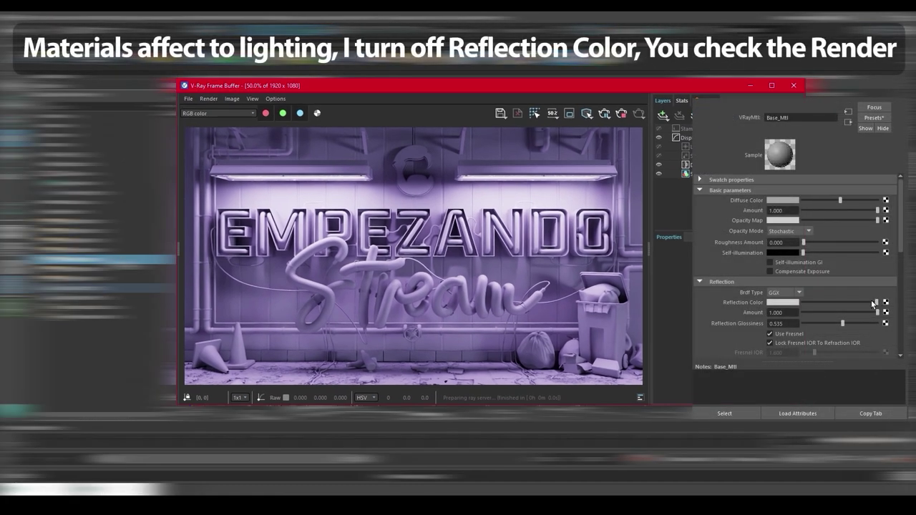
left_click_drag(872, 303, 799, 308)
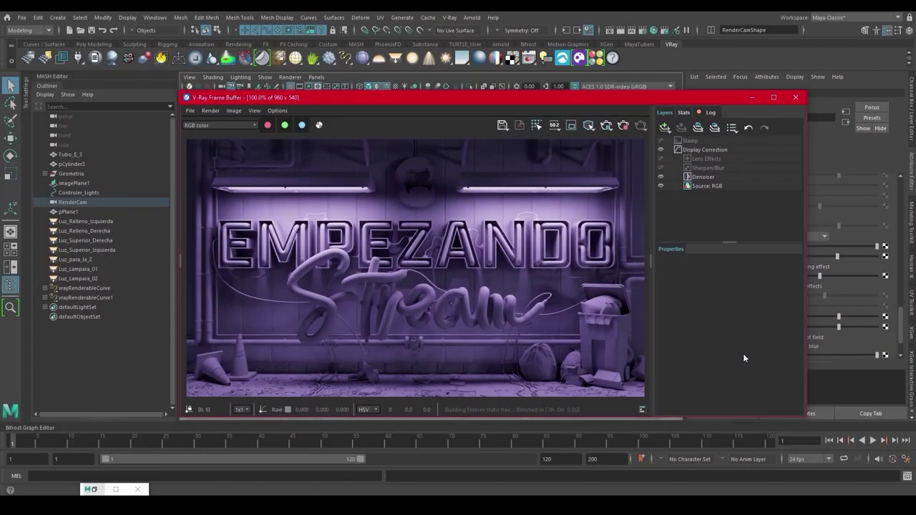
Add an Exposure correction layer in the frame buffer with highlight burn 0.4, exposure about 0.787 and contrast about 0.204.
left_click(666, 127)
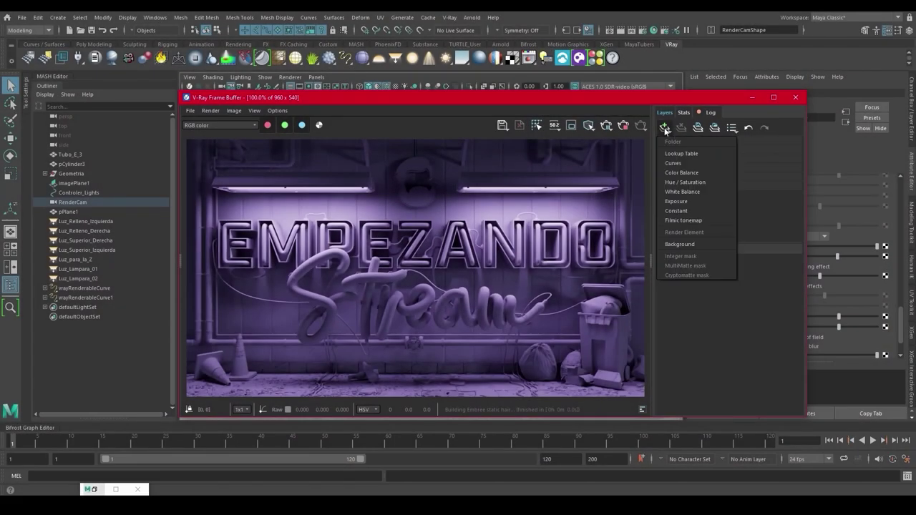
left_click(704, 201)
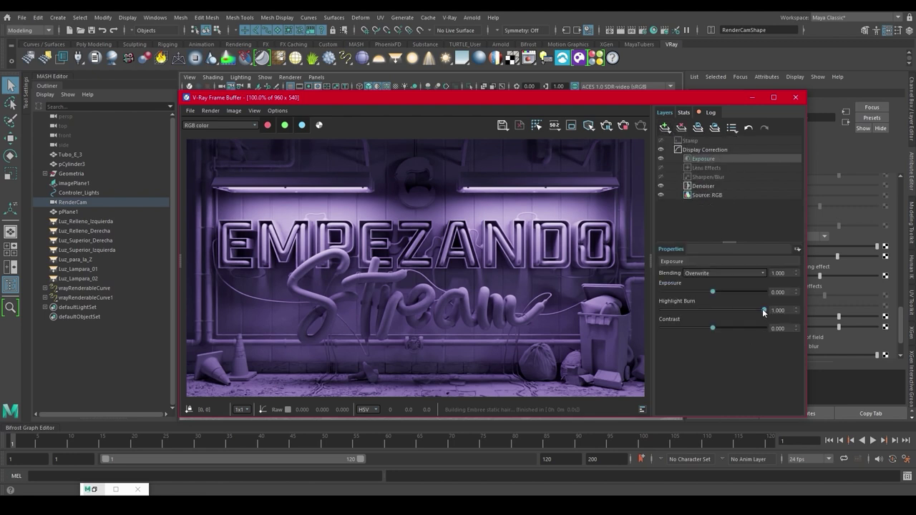
mouse_move(751, 310)
left_mouse_down()
mouse_move(671, 310)
mouse_move(688, 309)
left_mouse_up()
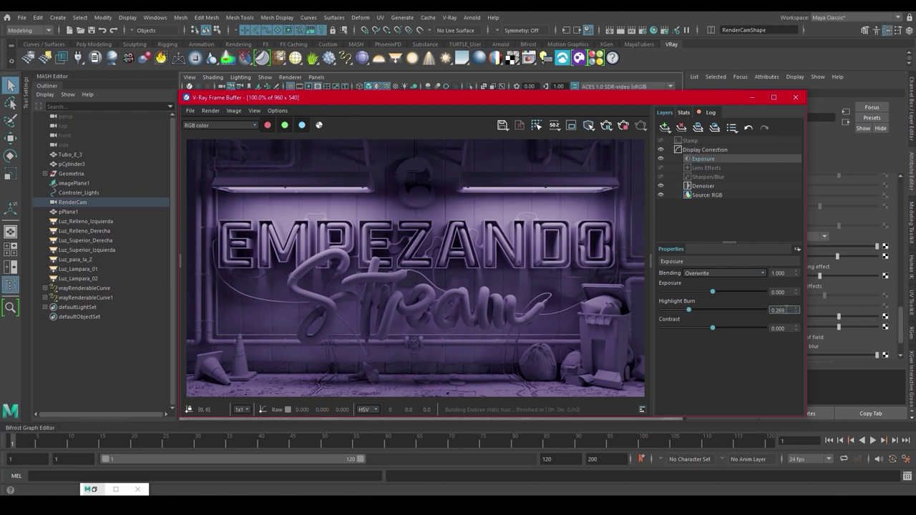
type("4")
key("Return")
left_click_drag(712, 292, 721, 293)
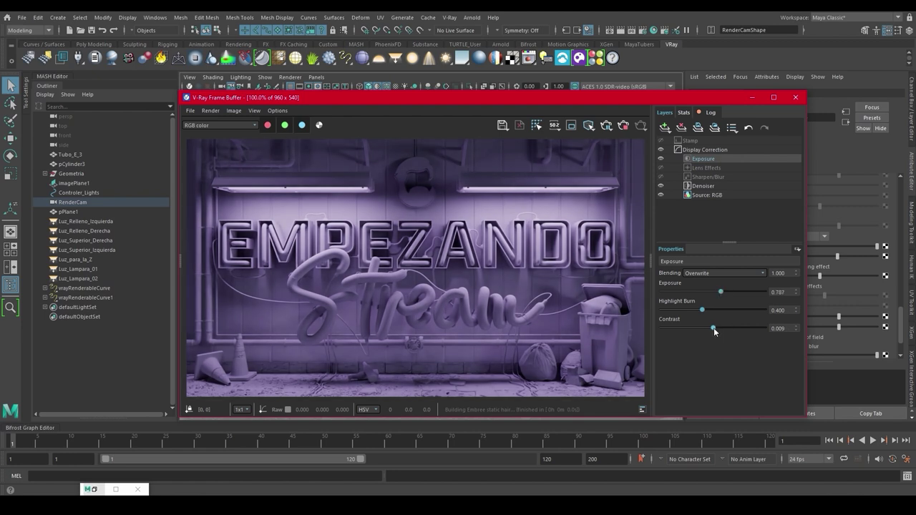
left_click_drag(714, 327, 723, 328)
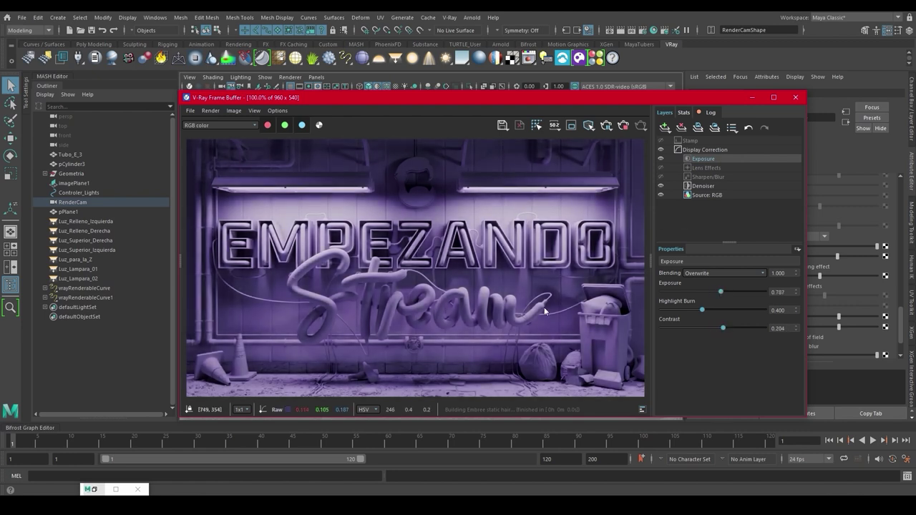
Add a Curves correction layer and bend the upper part of the master curve to brighten the highlights slightly.
left_click(667, 128)
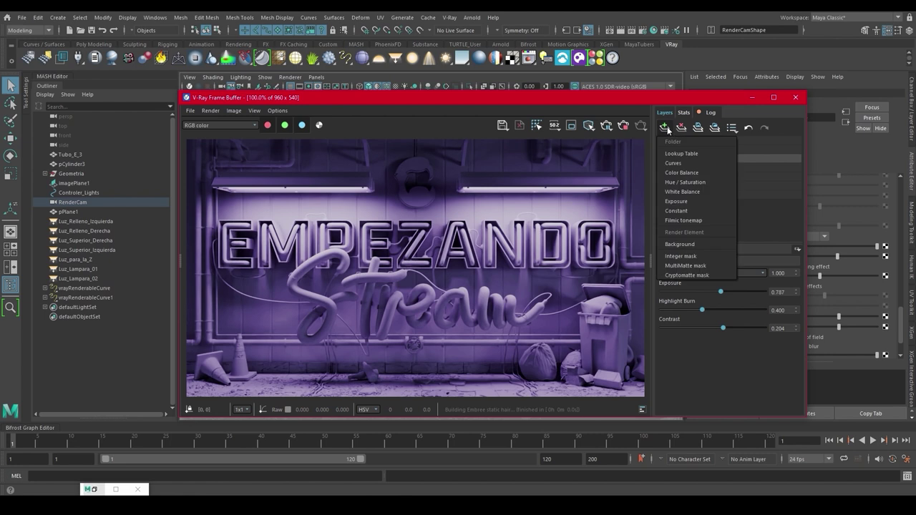
left_click(679, 163)
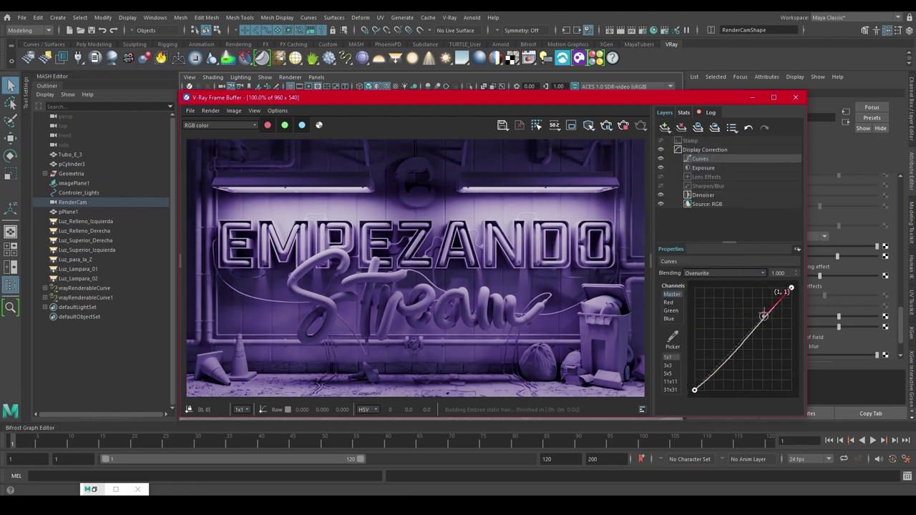
left_click_drag(763, 315, 758, 312)
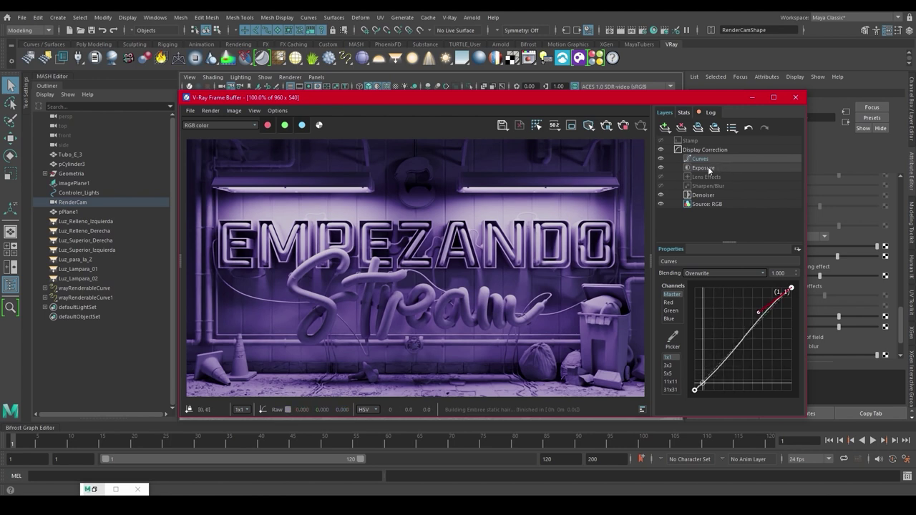
Disable the Exposure and Curves layers and add a Filmic tonemap layer under Display Correction.
left_click(661, 168)
left_click(660, 158)
left_click(675, 150)
left_click(664, 128)
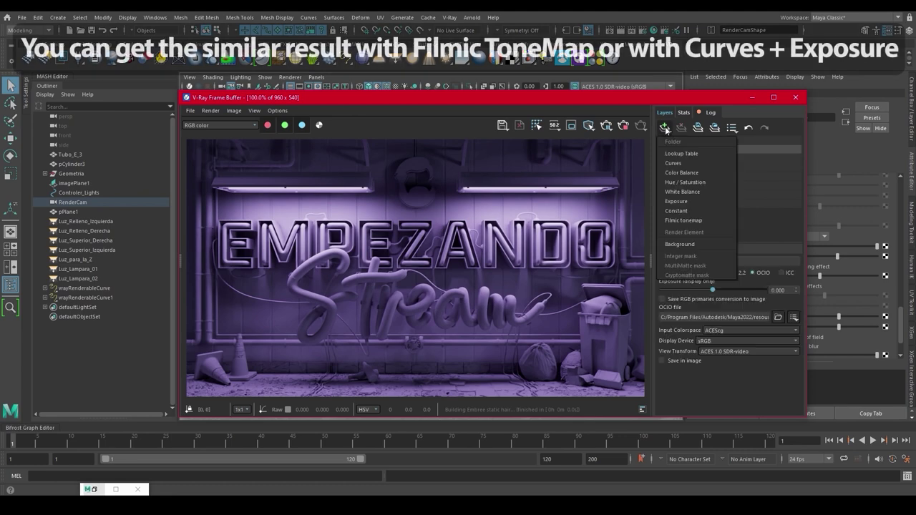
left_click(684, 220)
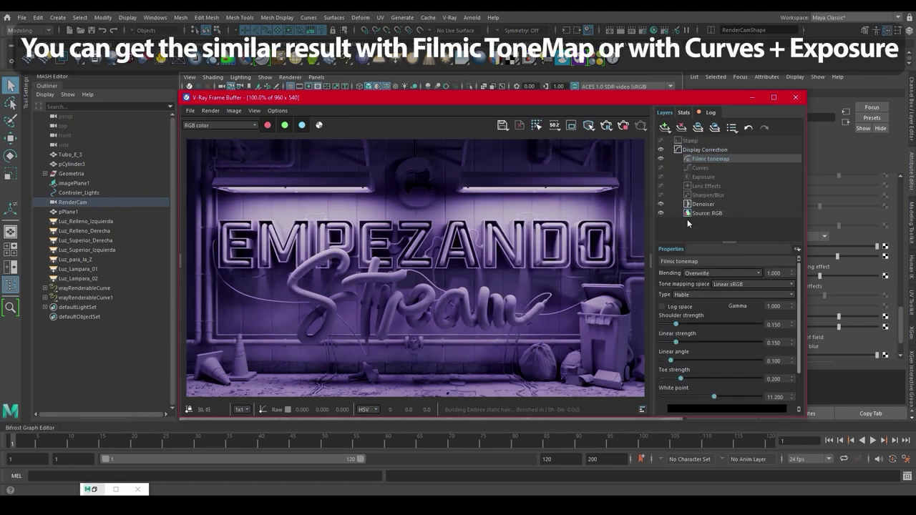
Set the Filmic tonemap's shoulder strength to about 0.203 and linear strength to about 0.116, and disable it in favor of the Curves and Exposure layers.
left_click_drag(679, 326, 672, 343)
left_click(700, 168)
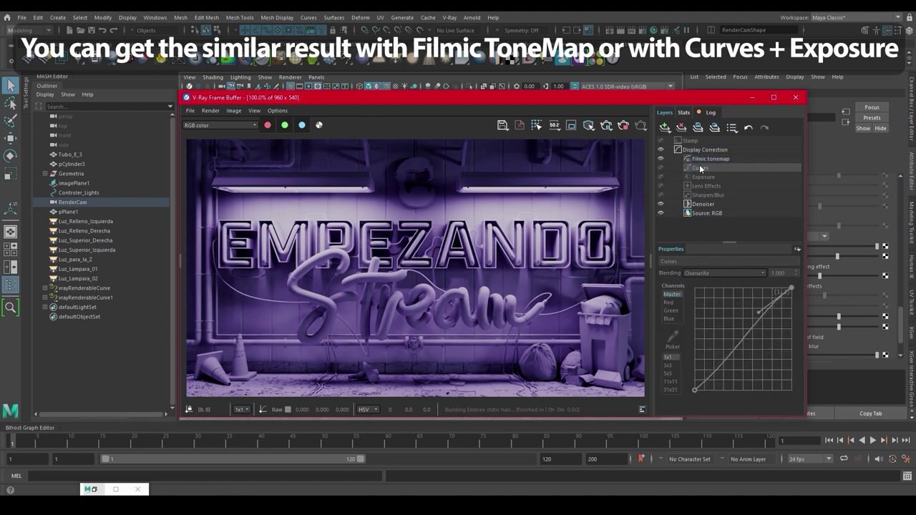
left_click(709, 178, "shift")
left_click(661, 158)
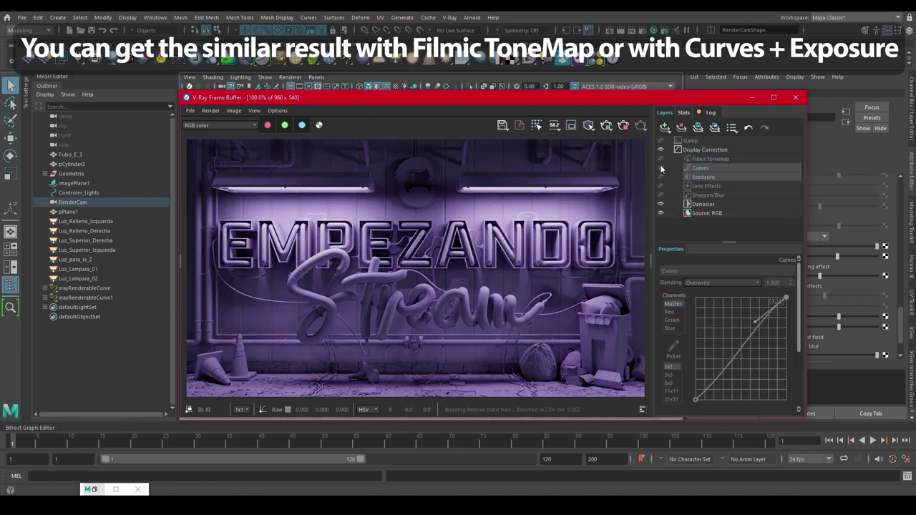
left_click(659, 168)
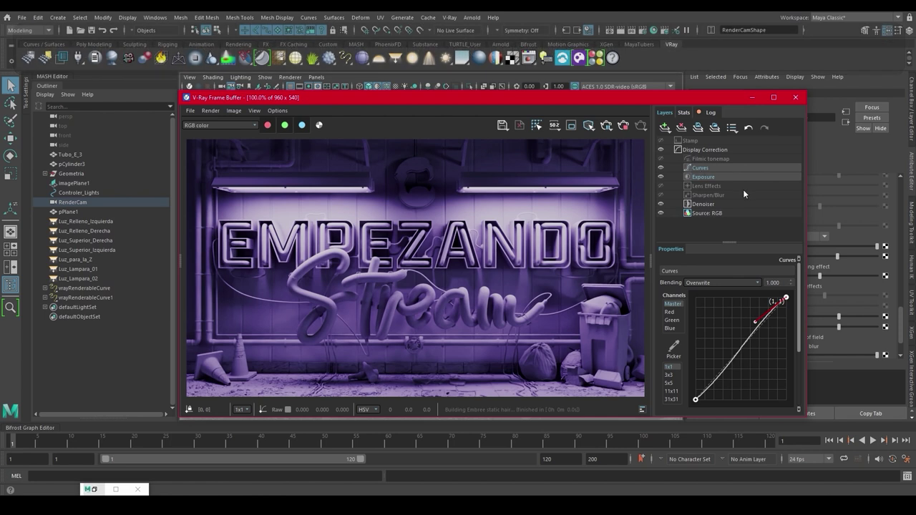
Add a White Balance layer above the Filmic tonemap, cool its temperature to about 6241, and disable the layer.
left_click(710, 158)
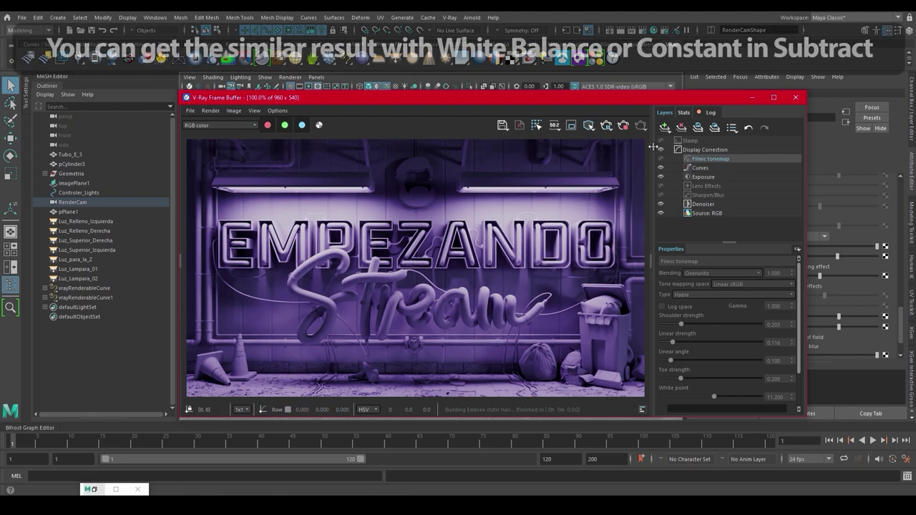
left_click(664, 127)
left_click(700, 192)
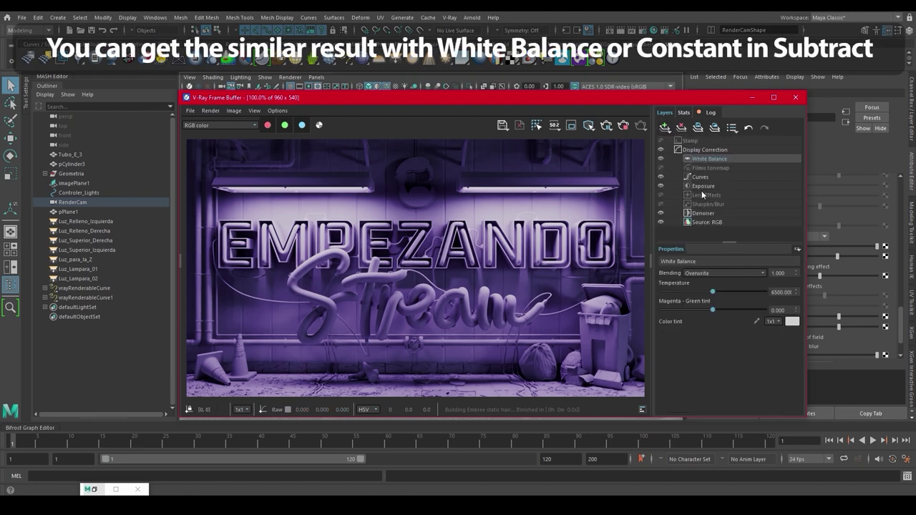
left_click_drag(713, 294, 709, 292)
left_click(661, 159)
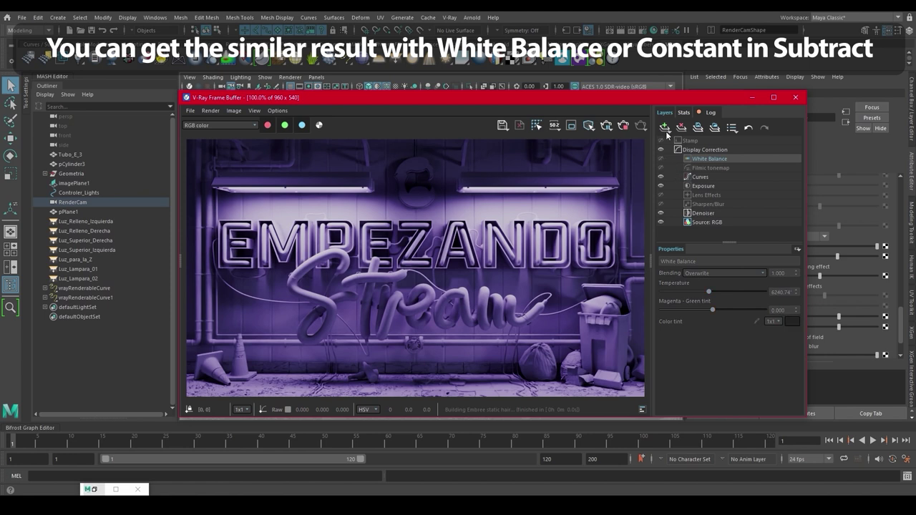
Add a Constant layer above White Balance and set its color to pure red.
left_click(667, 130)
left_click(698, 212)
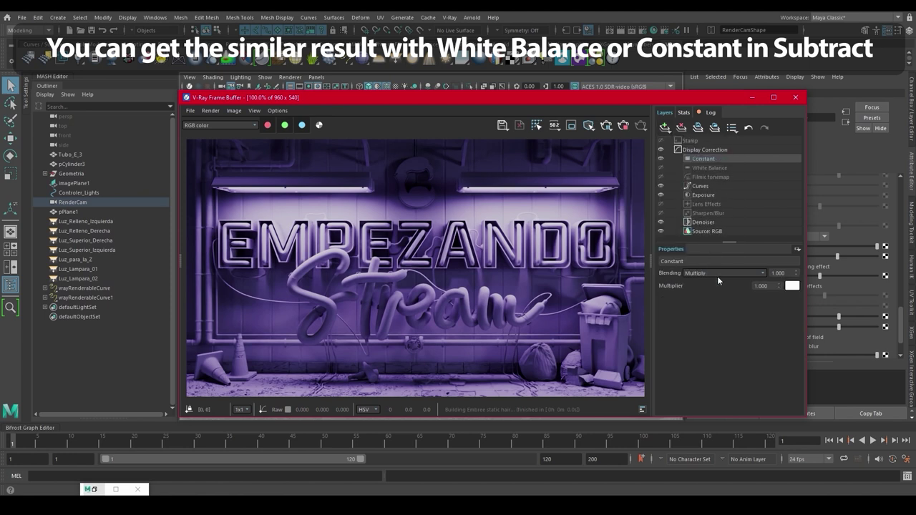
left_click(792, 286)
left_click_drag(650, 309, 650, 292)
left_click(637, 296)
left_click(732, 448)
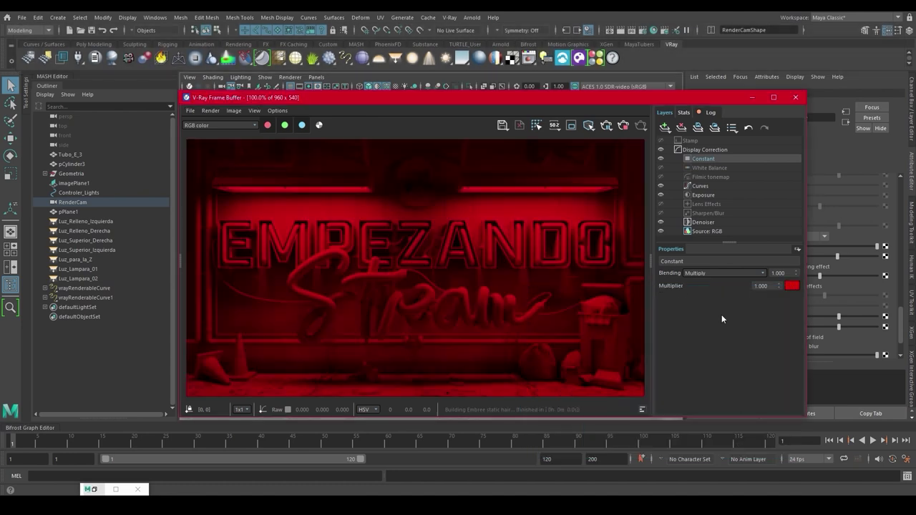
Set the Constant layer's blending to Subtract and lower its multiplier to a few hundredths.
left_click(761, 275)
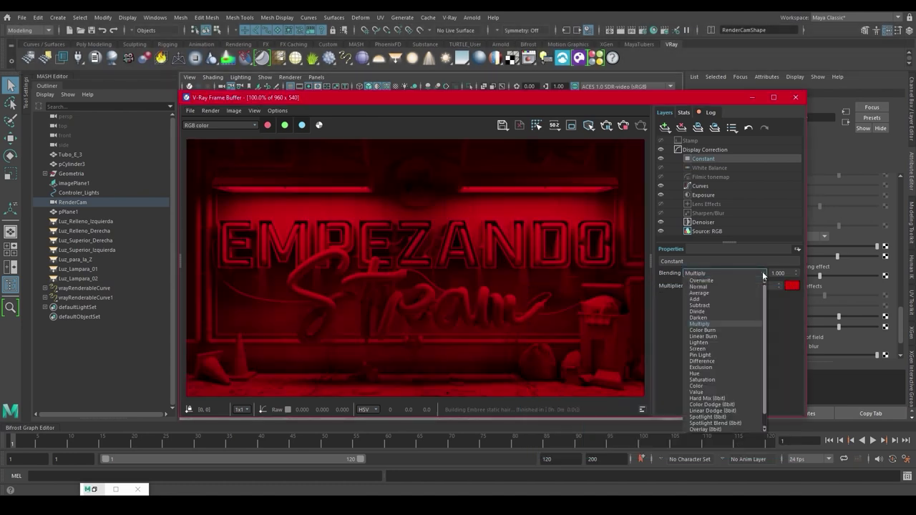
left_click(738, 304)
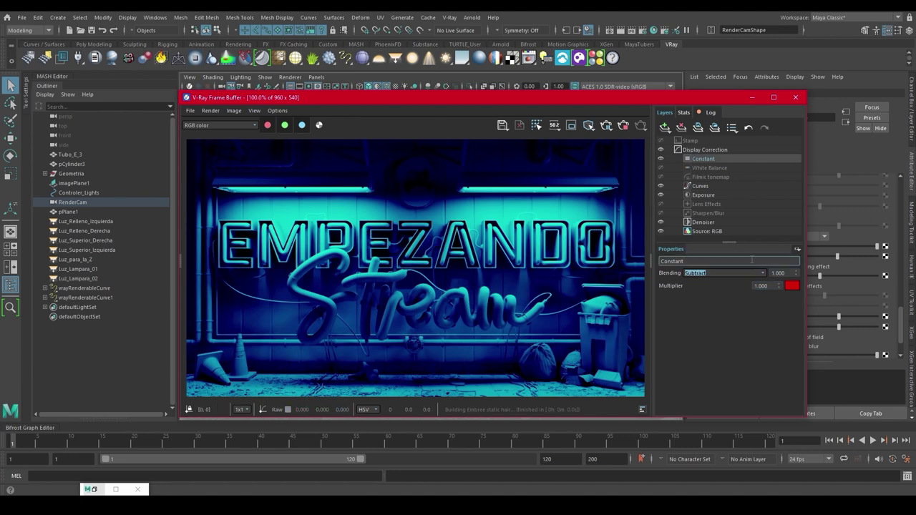
left_click(779, 287)
type("0.045")
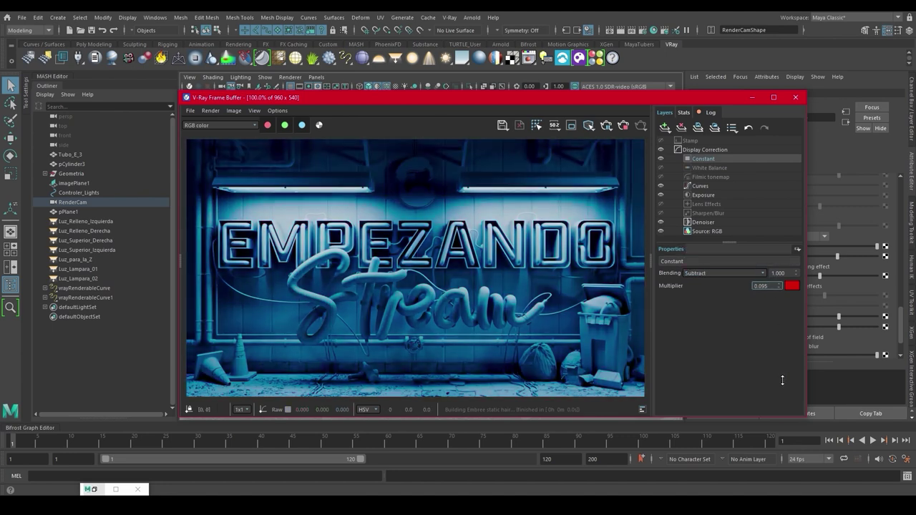
Compare the image with the White Balance and Constant layers switched on and off, leaving only Constant enabled.
left_click(660, 167)
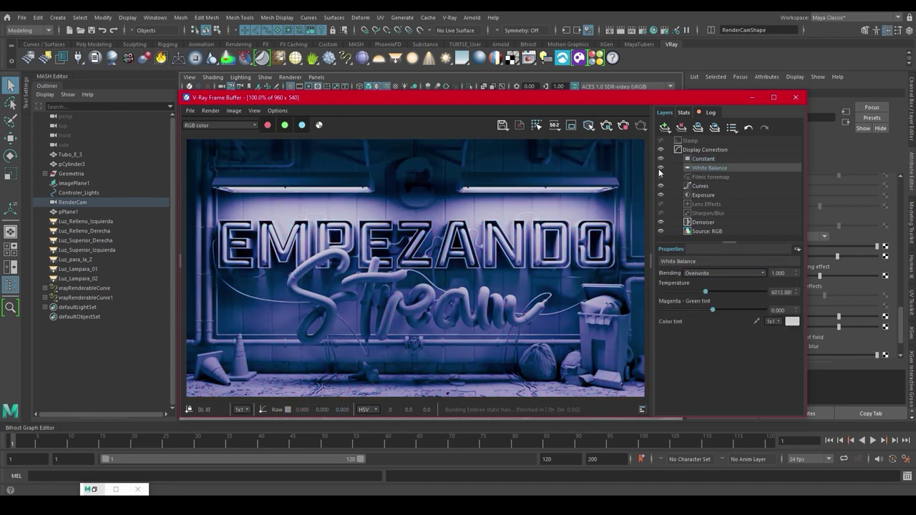
left_click(659, 158)
left_click(660, 159)
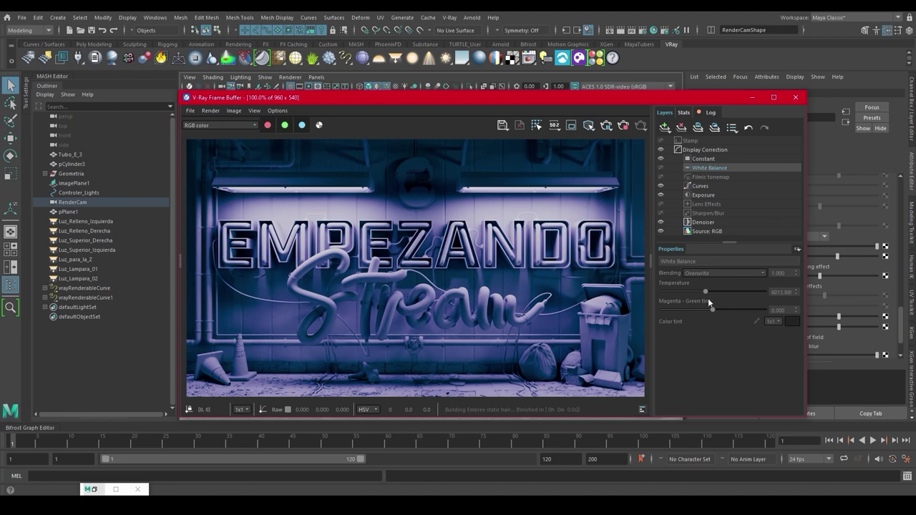
Enable the environment volume in the render settings' volumetrics overrides and assign a VRay Environment Fog to it.
left_click(642, 30)
left_click(486, 88)
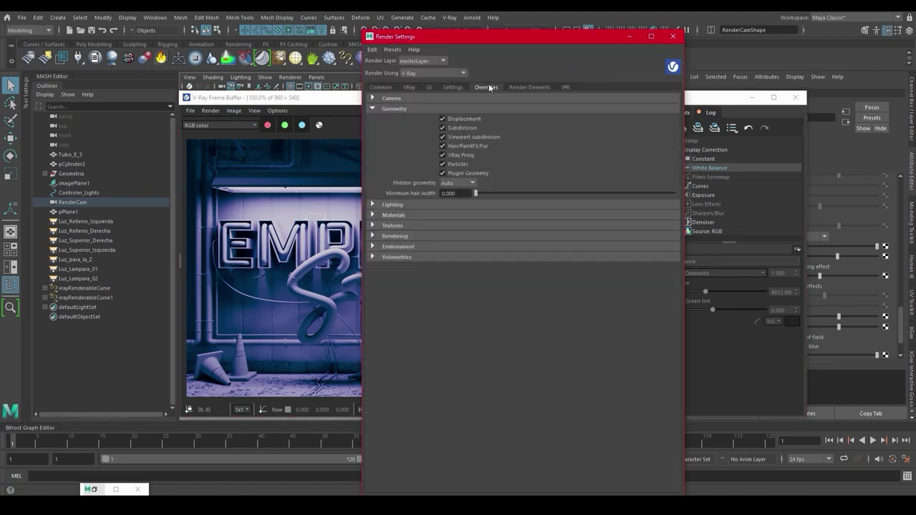
left_click(398, 257)
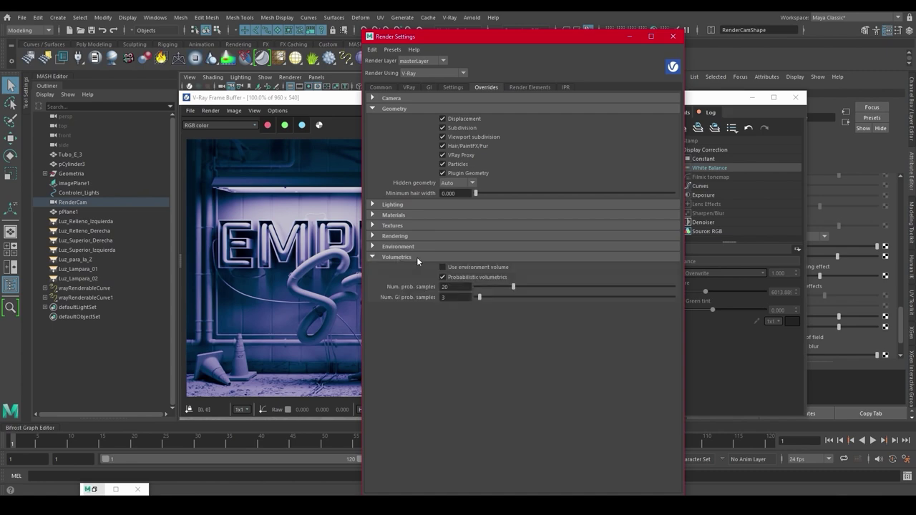
left_click(478, 267)
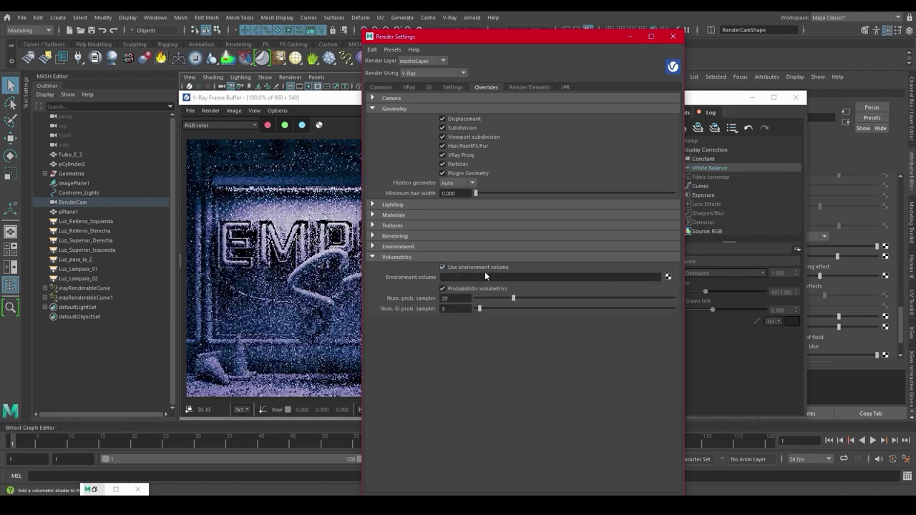
left_click(668, 277)
left_click(436, 375)
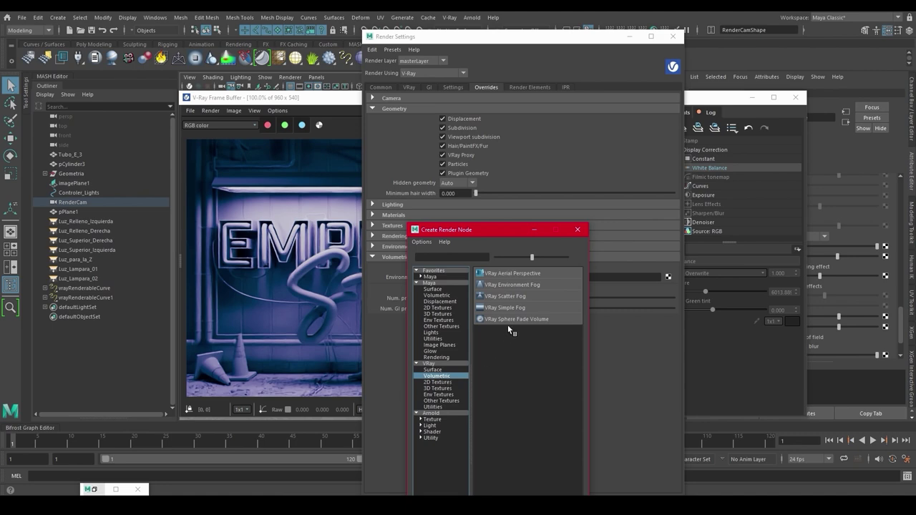
left_click(519, 285)
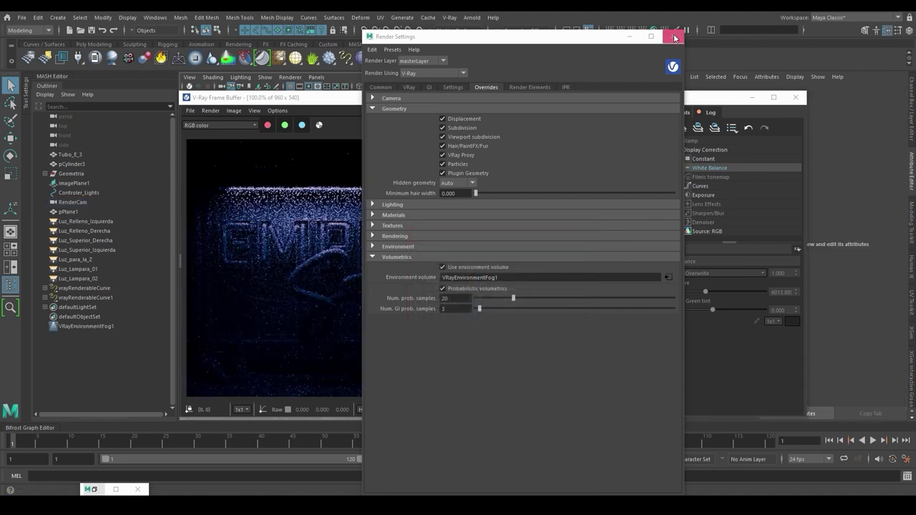
left_click(674, 37)
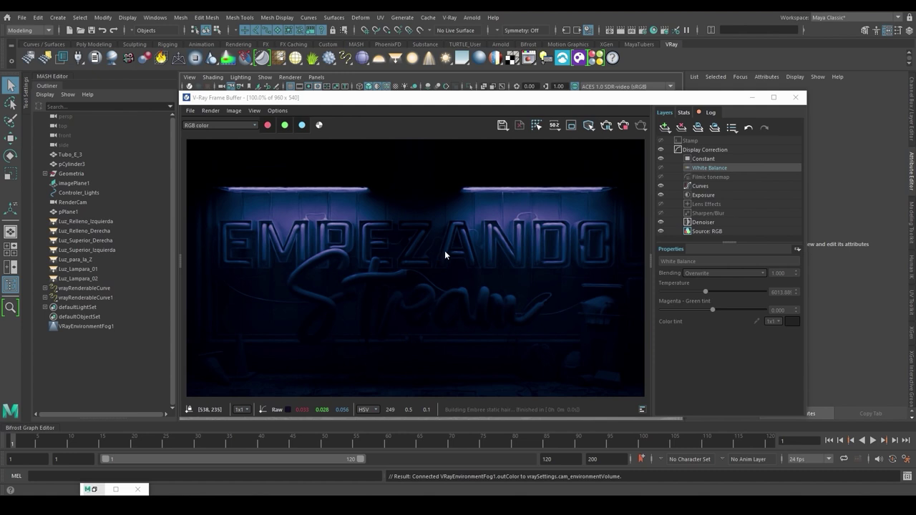
Select the environment fog node and set its fog distance to about 10.8 and fog density to 0.75.
left_click_drag(591, 97, 600, 99)
left_click(98, 326)
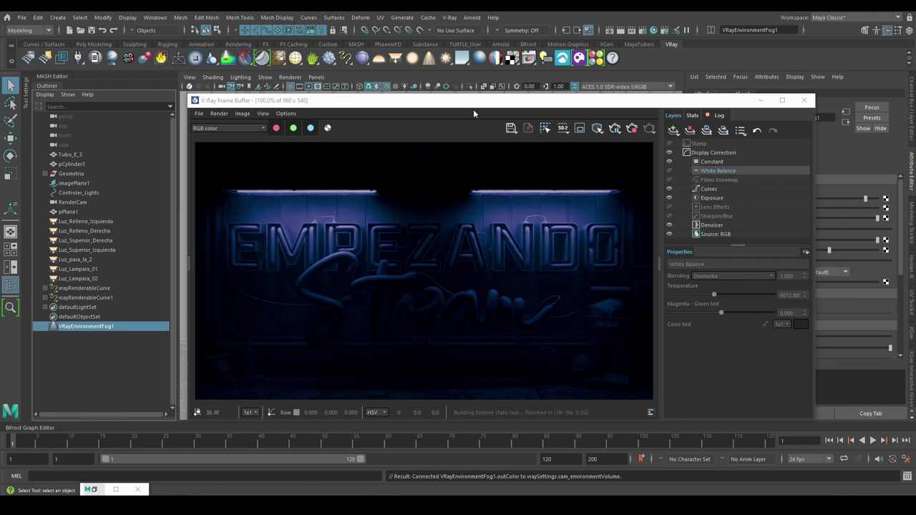
left_click_drag(473, 101, 351, 84)
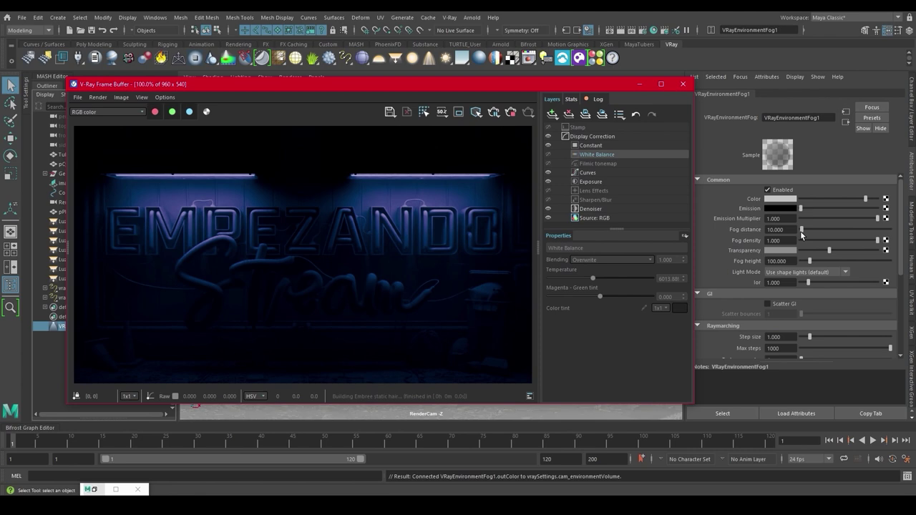
mouse_move(800, 231)
left_mouse_down()
mouse_move(816, 229)
mouse_move(801, 229)
left_mouse_up()
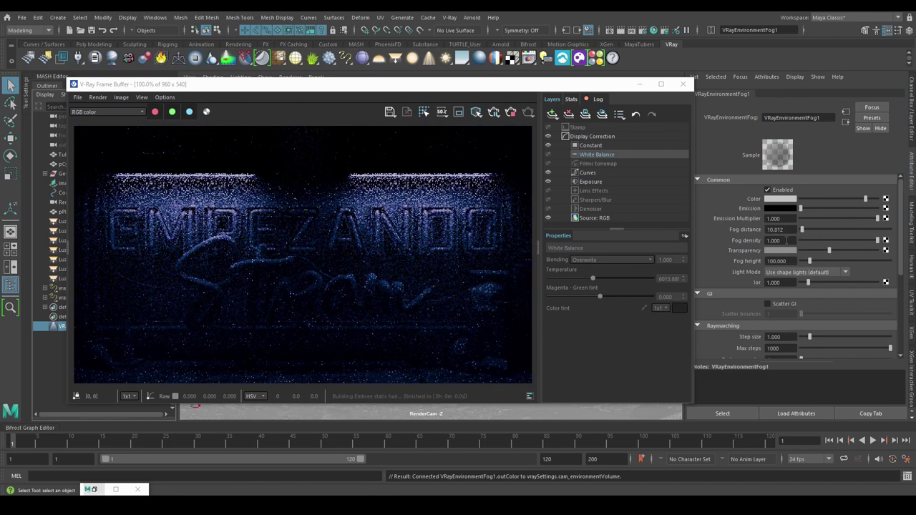
left_click_drag(877, 240, 849, 240)
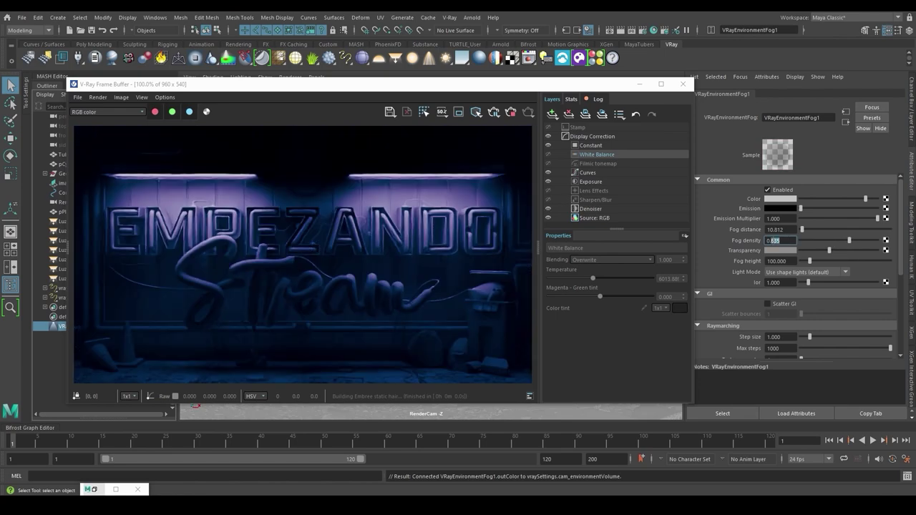
type("0.75")
key("Return")
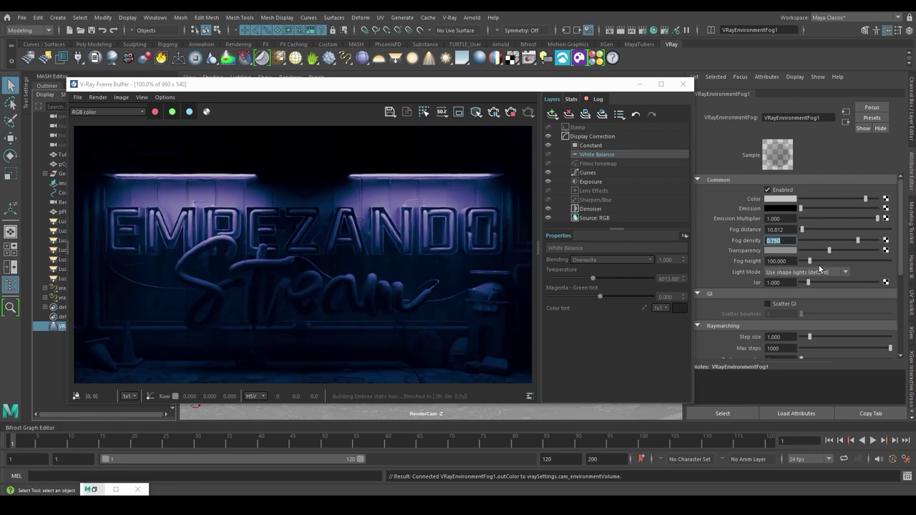
Try a fog height of 2 and then 1 on the environment fog.
key("Tab")
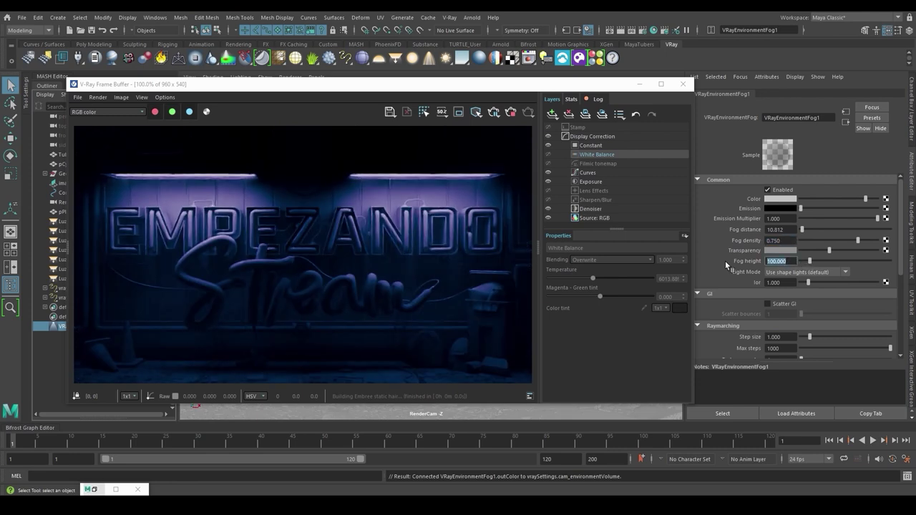
type("2")
key("Return")
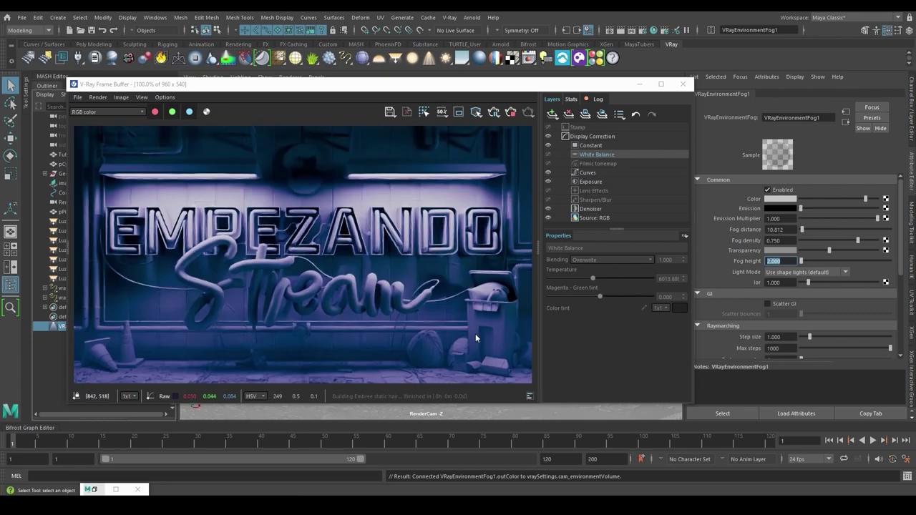
type("1")
key("Return")
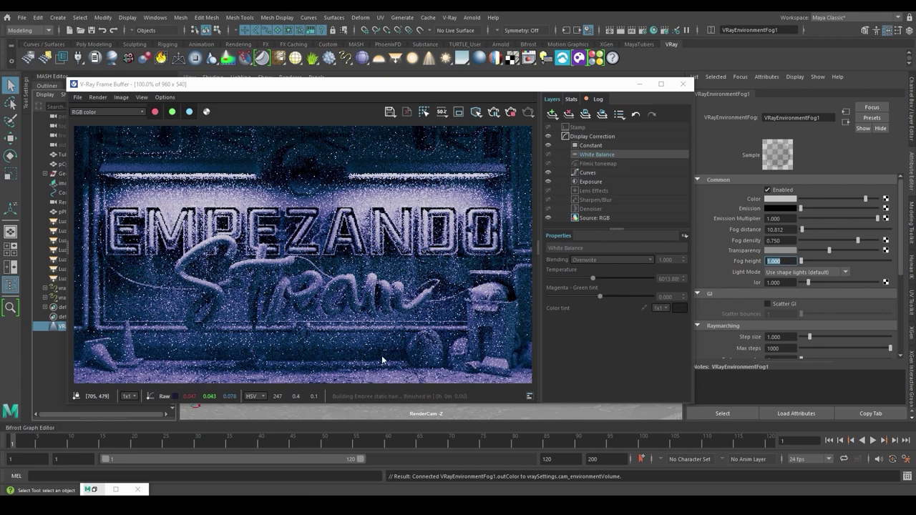
Try a fog distance of 5 with a fog height of 2.
left_click(788, 230)
type("5")
key("Return")
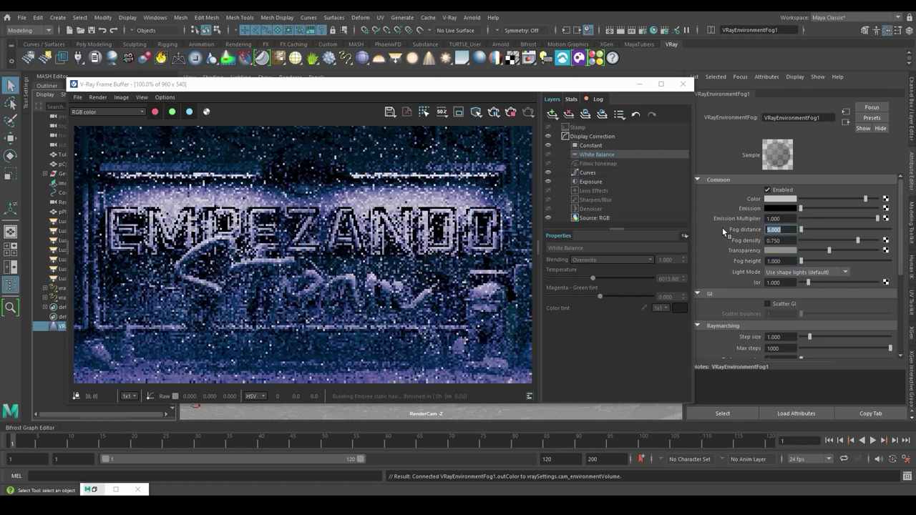
left_click_drag(791, 261, 732, 261)
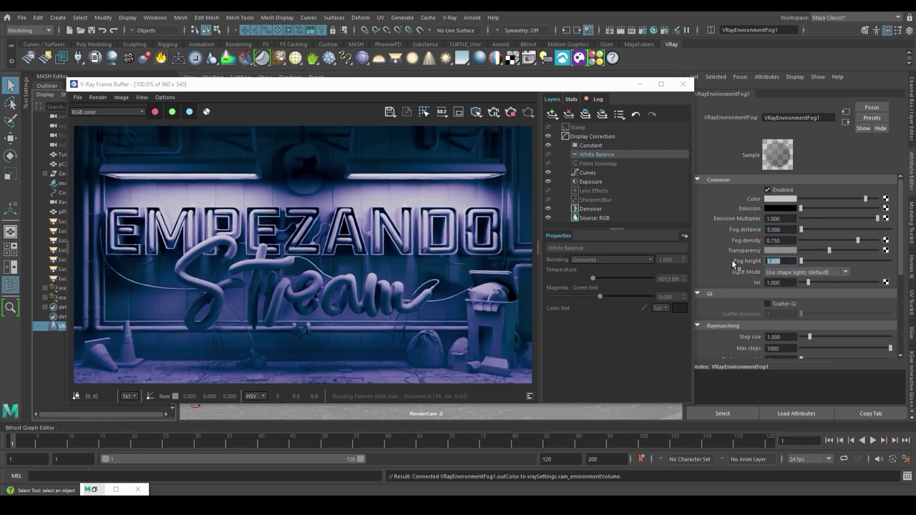
type("2")
key("Return")
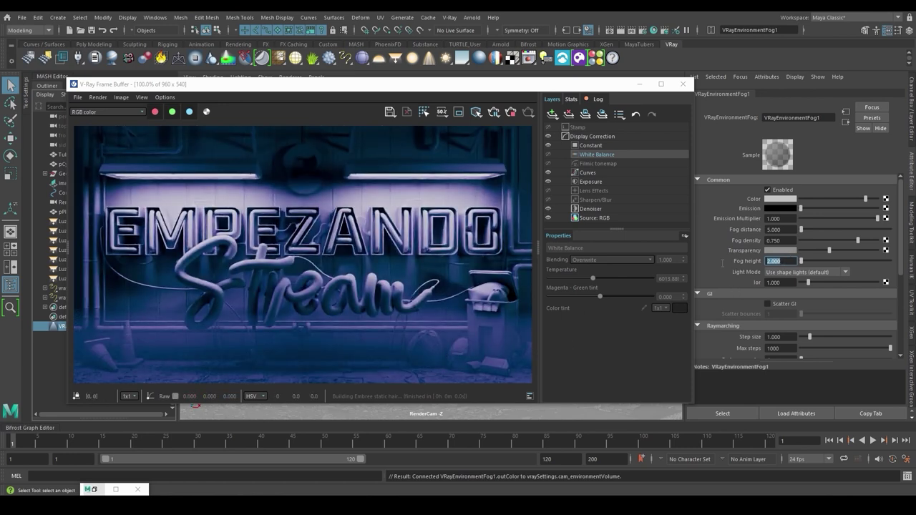
Set the fog height to 100 and the fog distance to 10.
type("100")
key("Return")
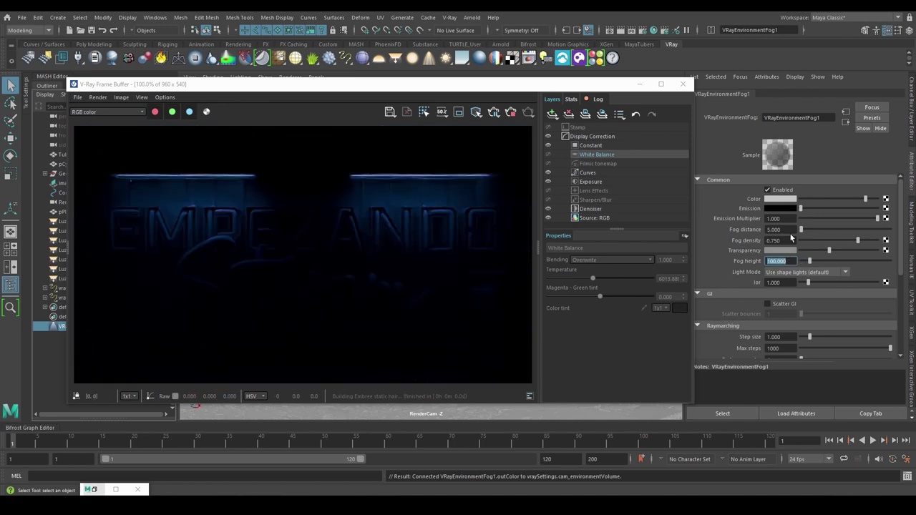
left_click(776, 229)
type("10")
key("Return")
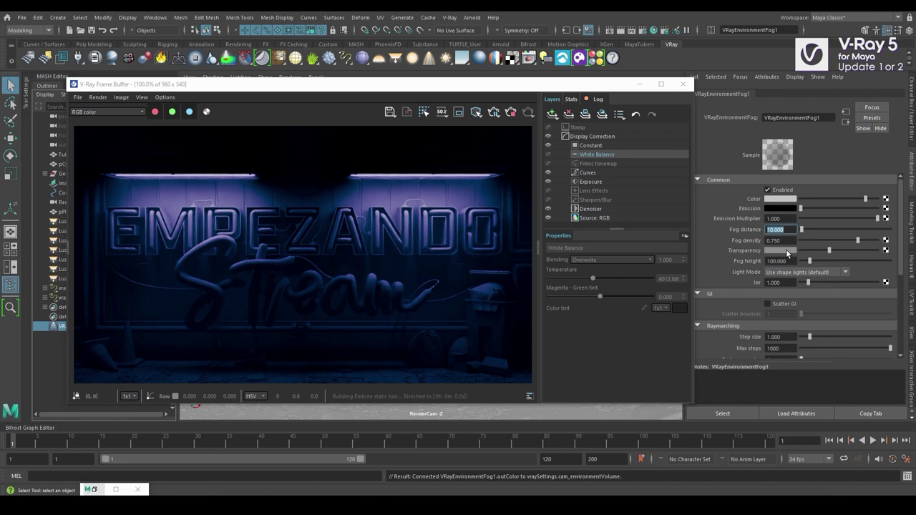
Tint the environment fog's transparency color to a muted yellowish brown.
left_click(786, 249)
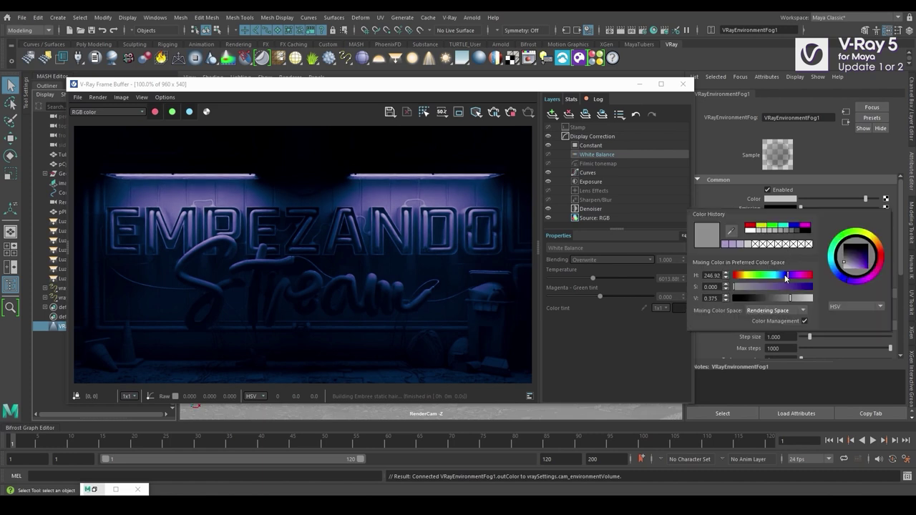
left_click_drag(785, 274, 766, 279)
left_click(776, 289)
left_click(745, 277)
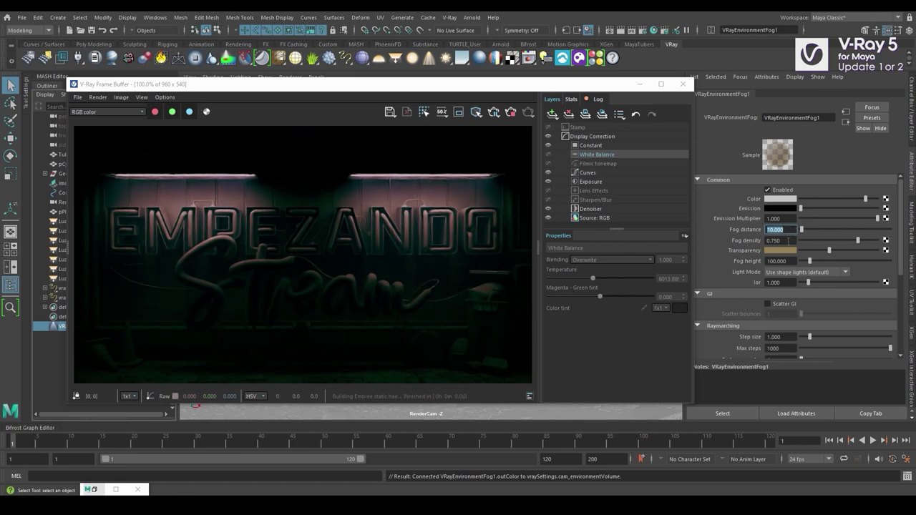
Try a fog density of 1 on the environment fog and check its light mode options.
left_click_drag(791, 241, 734, 234)
type("1")
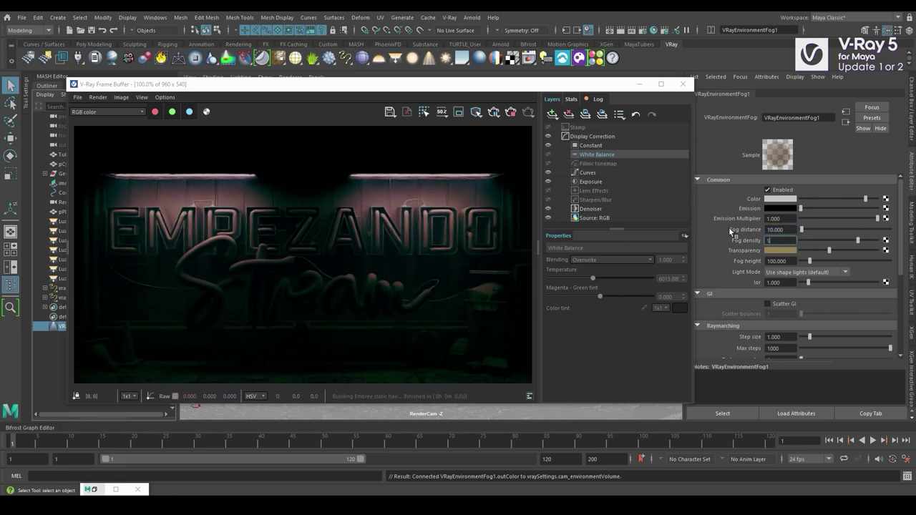
key("Return")
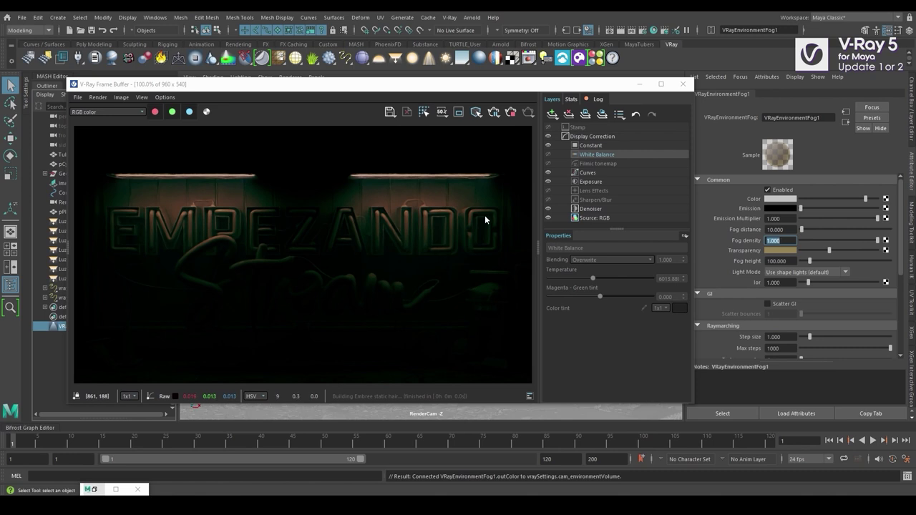
left_click(809, 273)
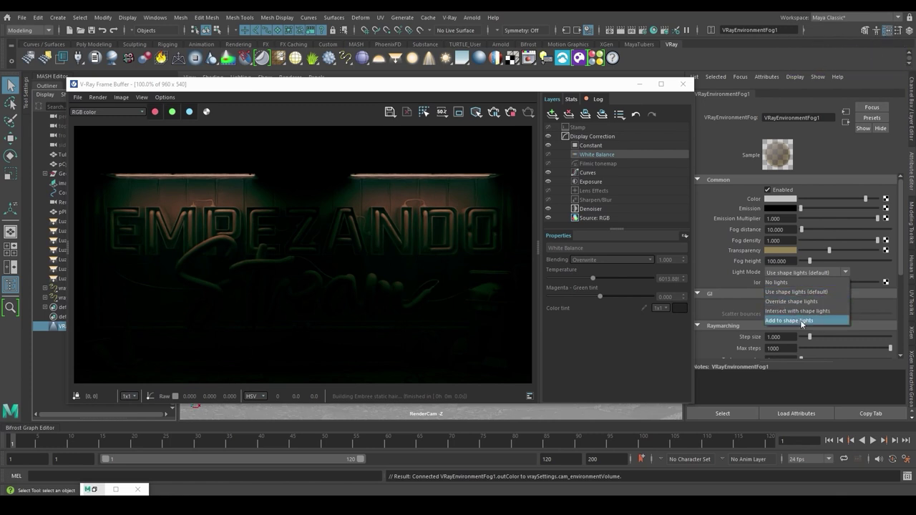
left_click(714, 272)
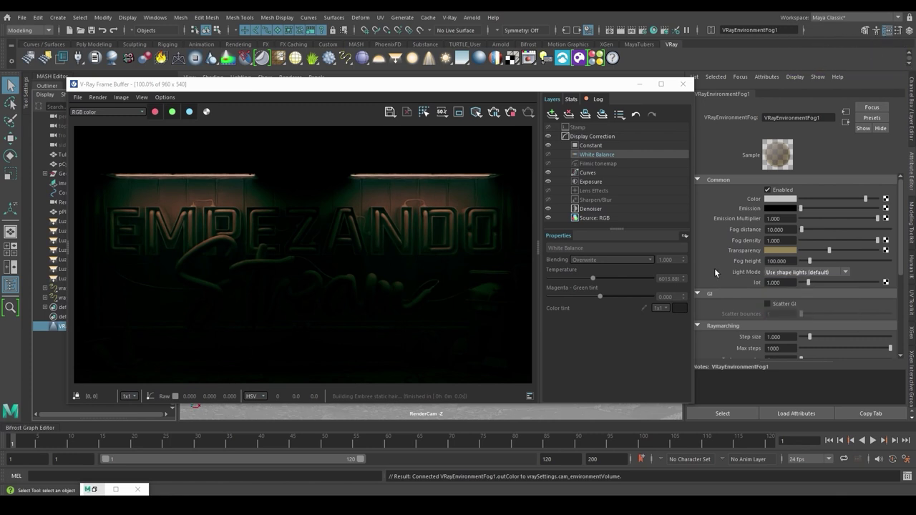
Try atmospherics contributions of 10 and 0.5 on Luz_Lampara_01, and restore the contribution to 1.
left_click_drag(449, 84, 463, 99)
left_click(87, 271)
scroll(749, 270, "down", 3)
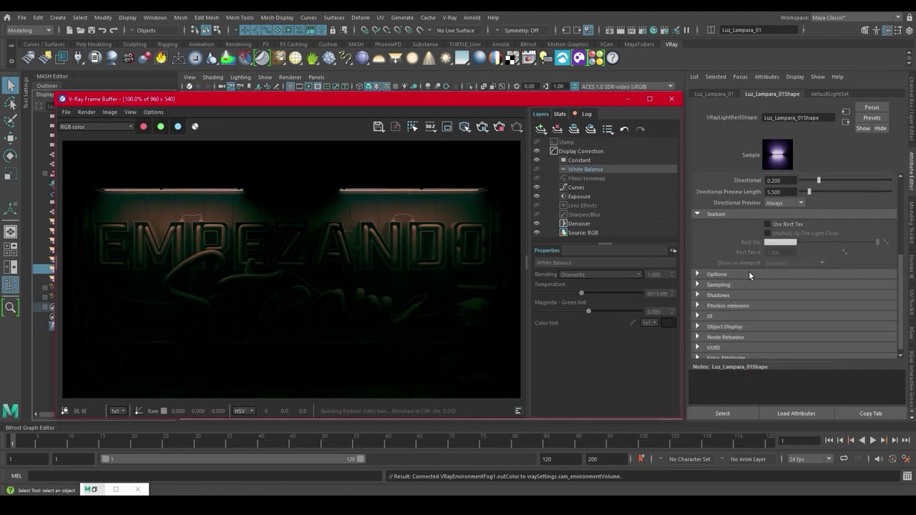
left_click(749, 273)
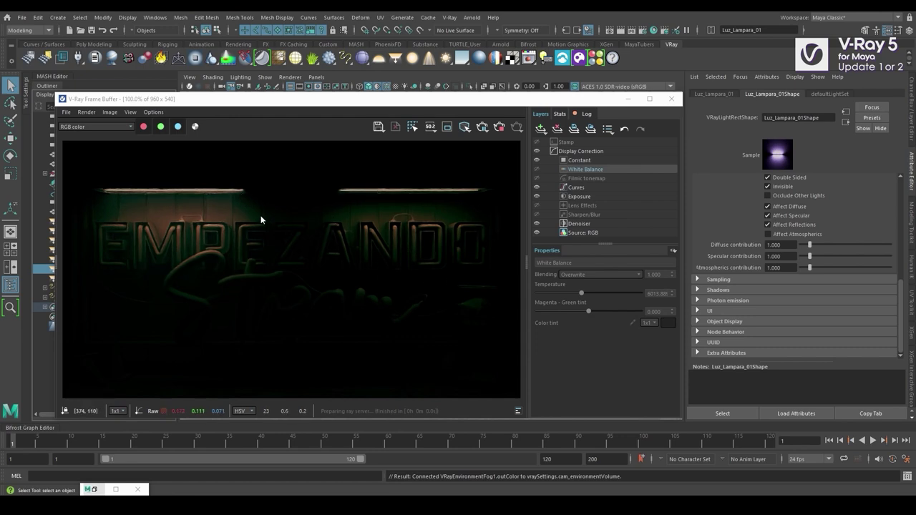
left_click_drag(809, 268, 892, 267)
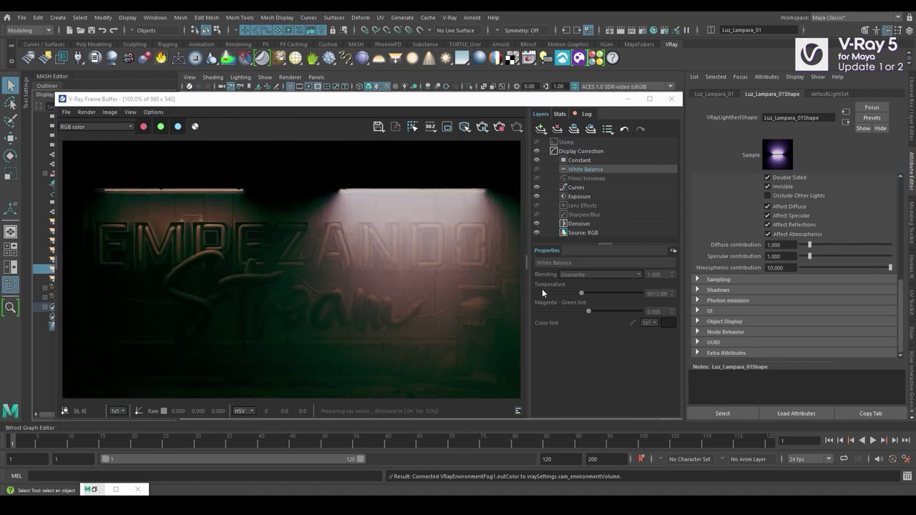
double_click(780, 267)
type("0.5")
key("Return")
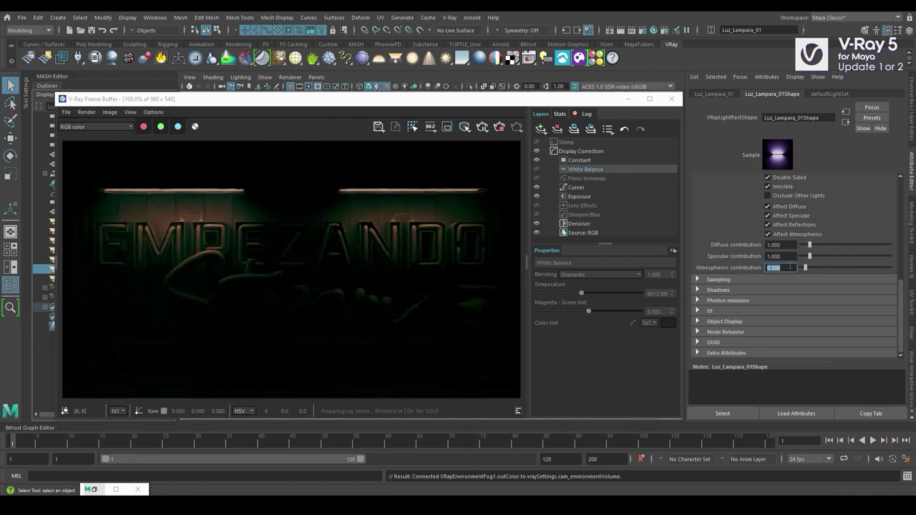
key("Return")
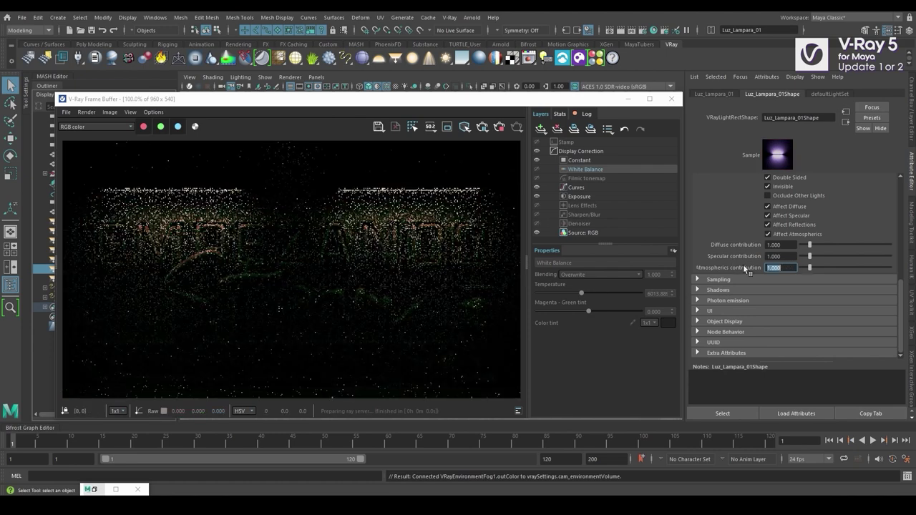
Change the environment fog's transparency to a neutral gray with saturation 0 and value 0.516.
left_click(148, 287)
left_click_drag(222, 98, 270, 96)
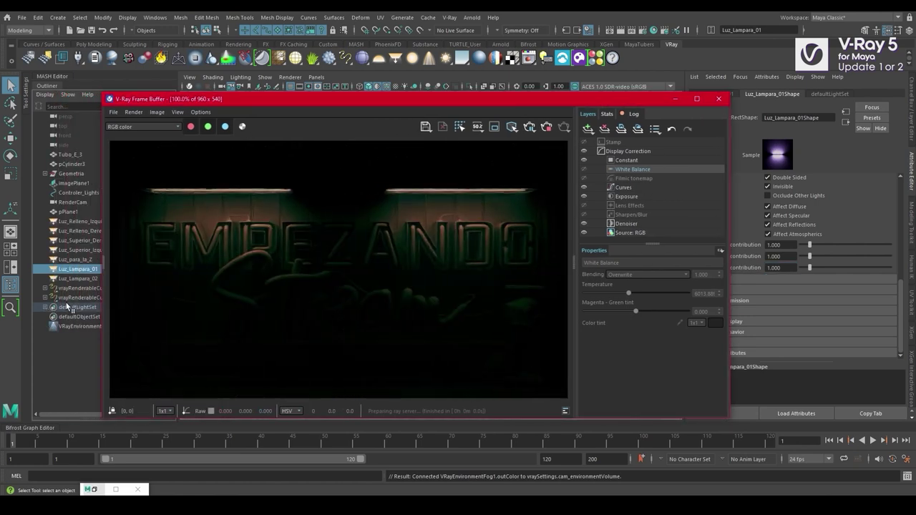
left_click(66, 323)
left_click_drag(527, 100, 491, 89)
left_click(780, 251)
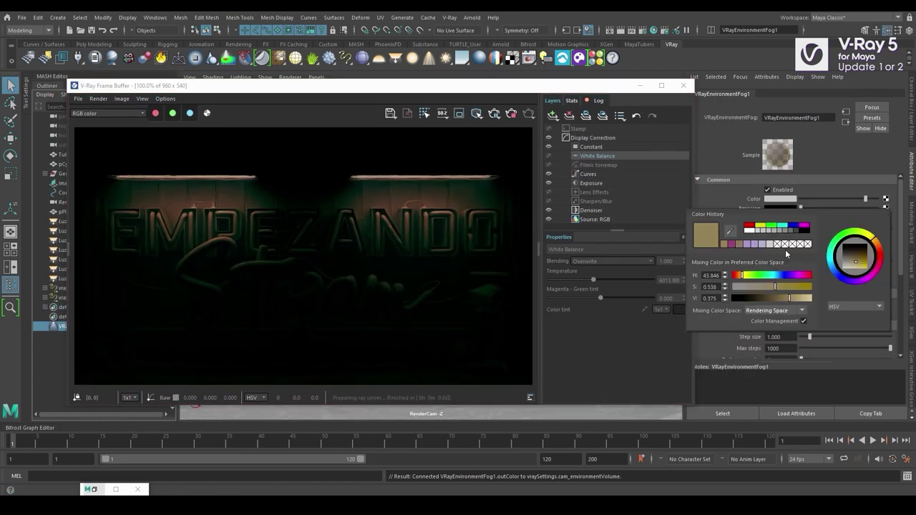
left_click_drag(750, 287, 701, 292)
left_click_drag(792, 299, 835, 307)
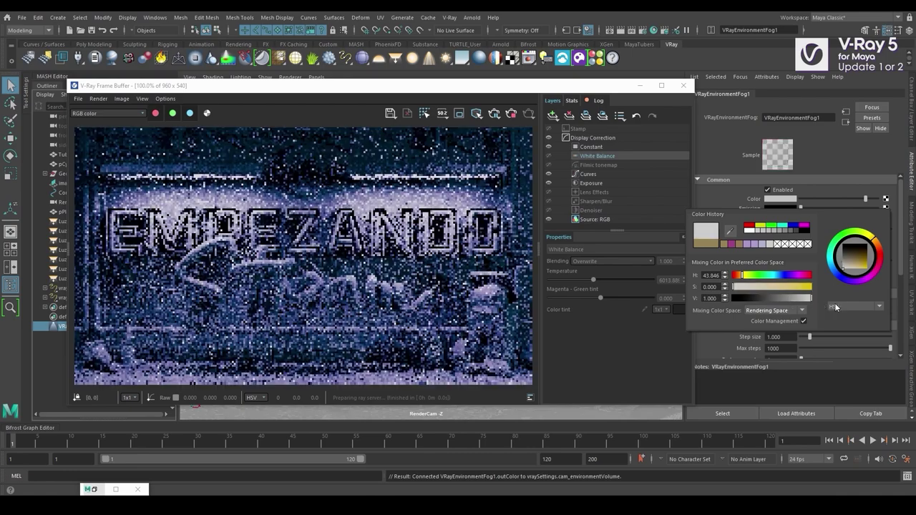
left_click(779, 199)
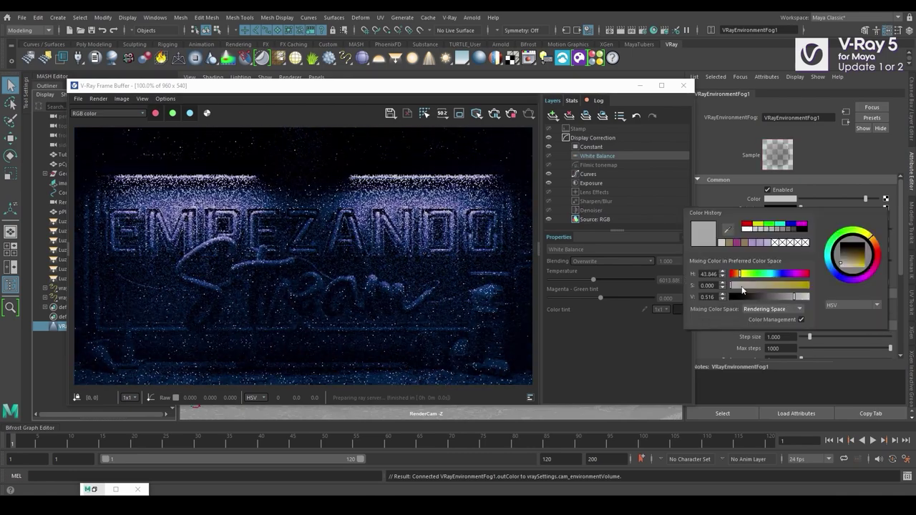
key("Return")
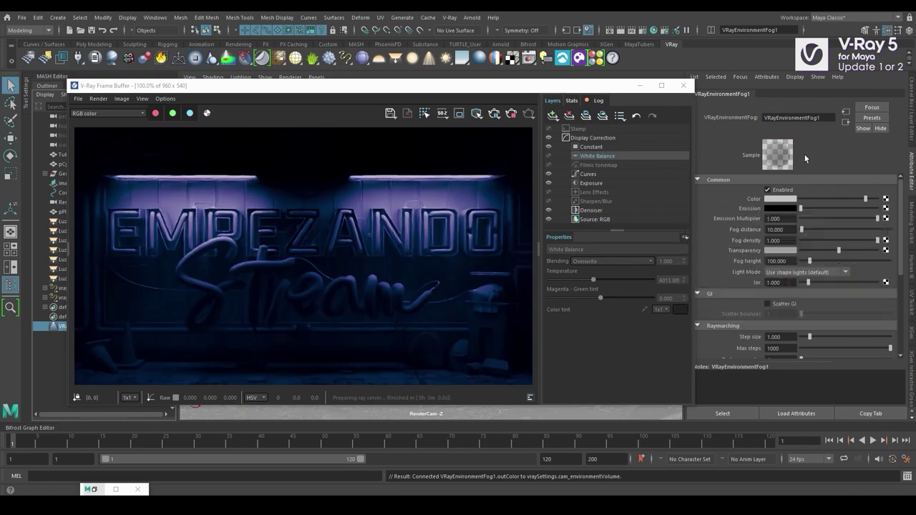
Set the environment fog's distance to 50 and its density to 0.75.
double_click(776, 229)
type("50")
key("Return")
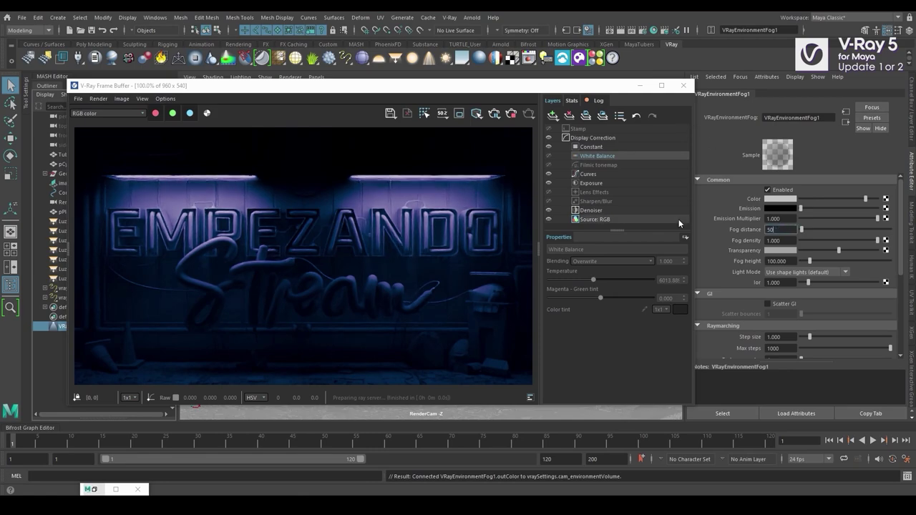
key("Tab")
type("0.75")
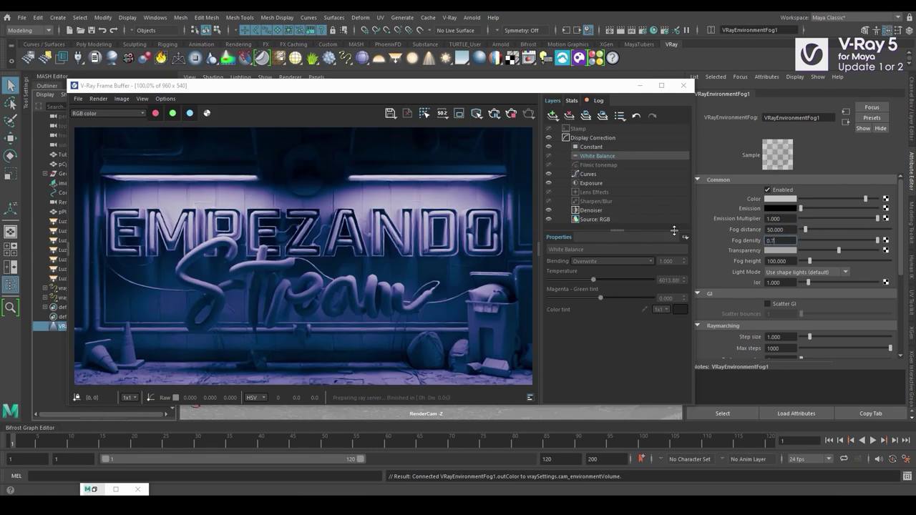
key("Return")
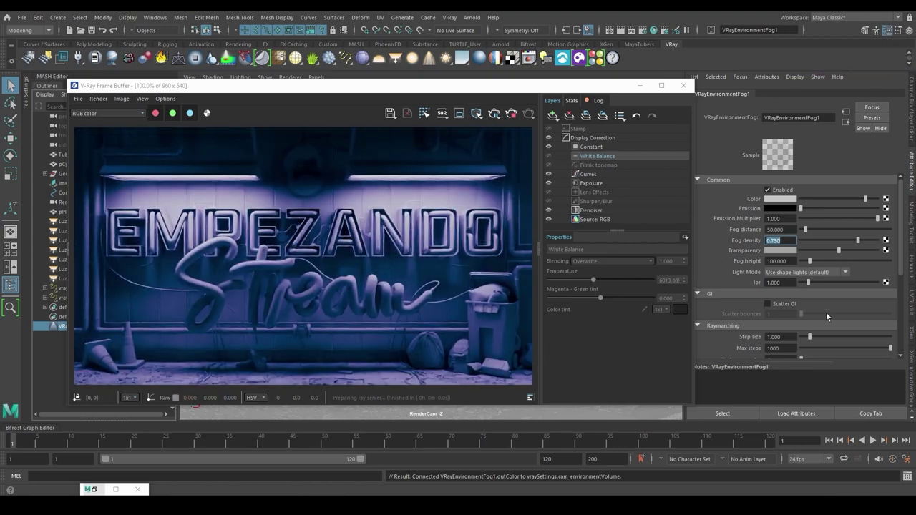
Enable Scatter GI on the environment fog.
left_click(768, 303)
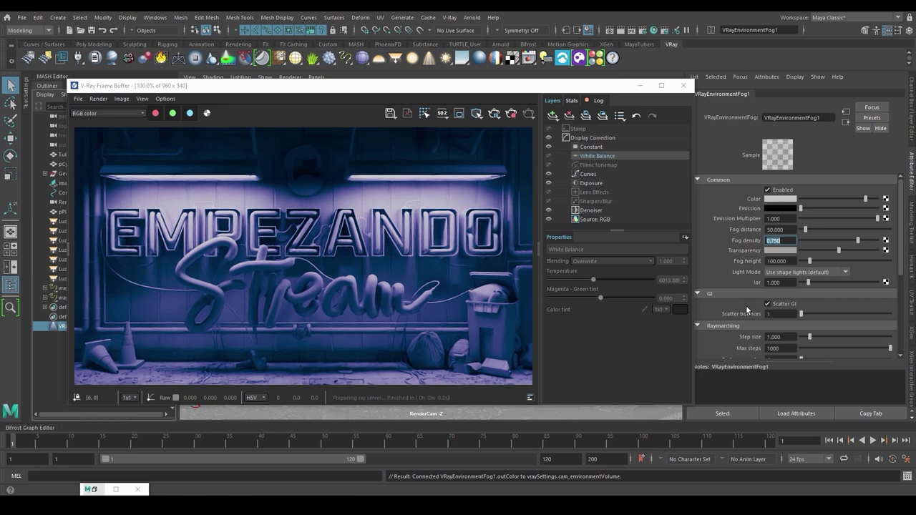
left_click_drag(773, 314, 755, 316)
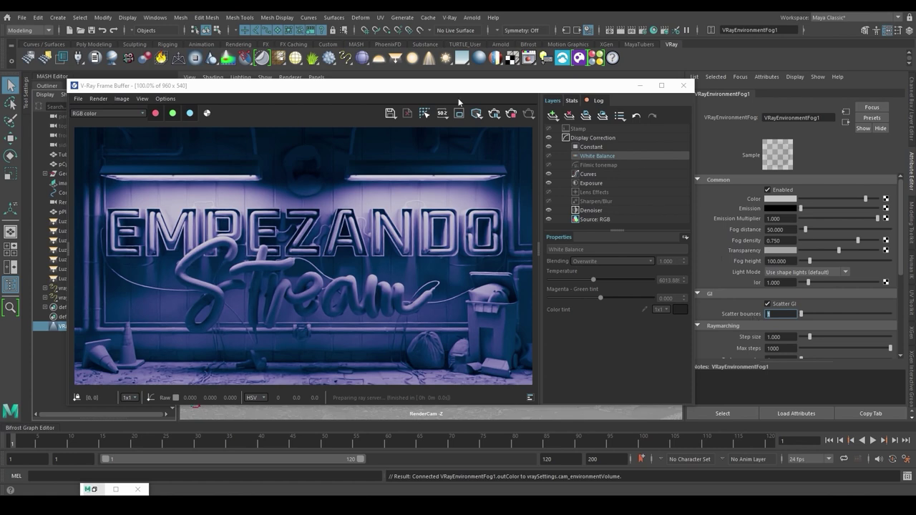
left_click_drag(458, 86, 532, 93)
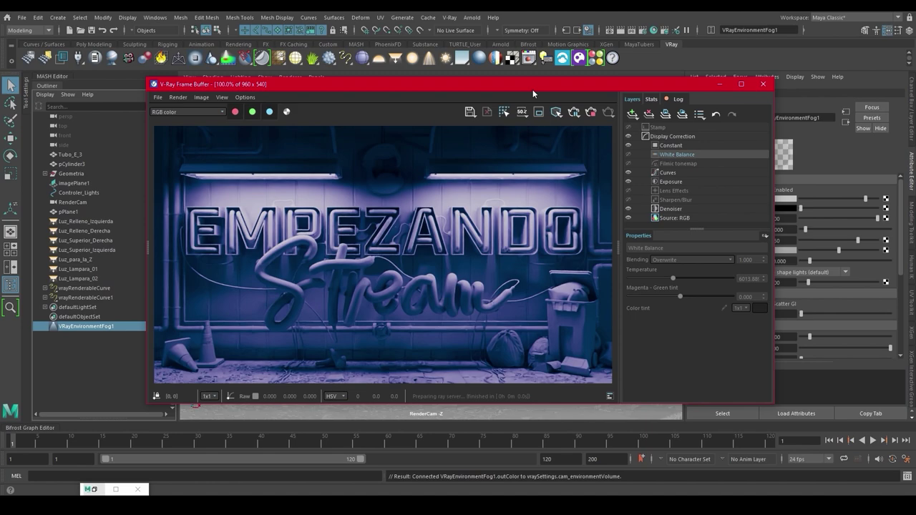
Look through the persp camera at the wall logo and hide its glass mesh Cristal_Neon_Logo_IBAI.
left_click(720, 85)
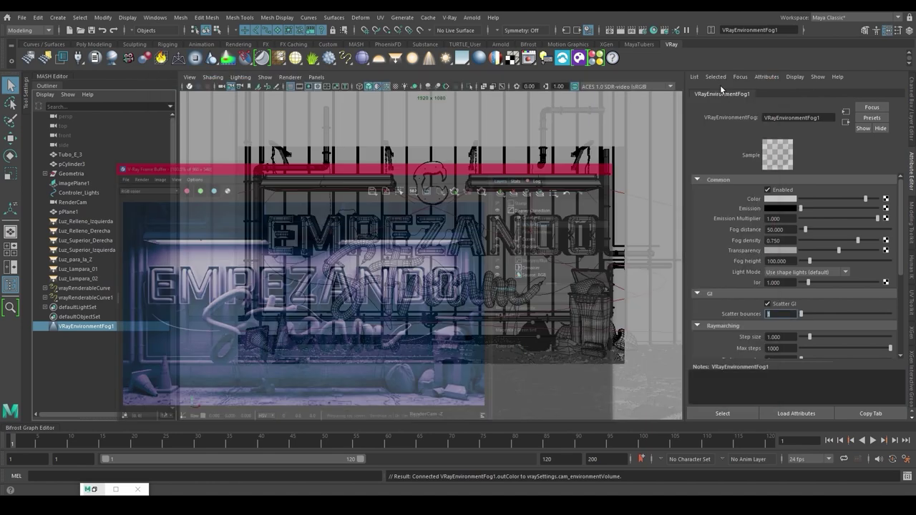
left_click(316, 77)
mouse_move(400, 86)
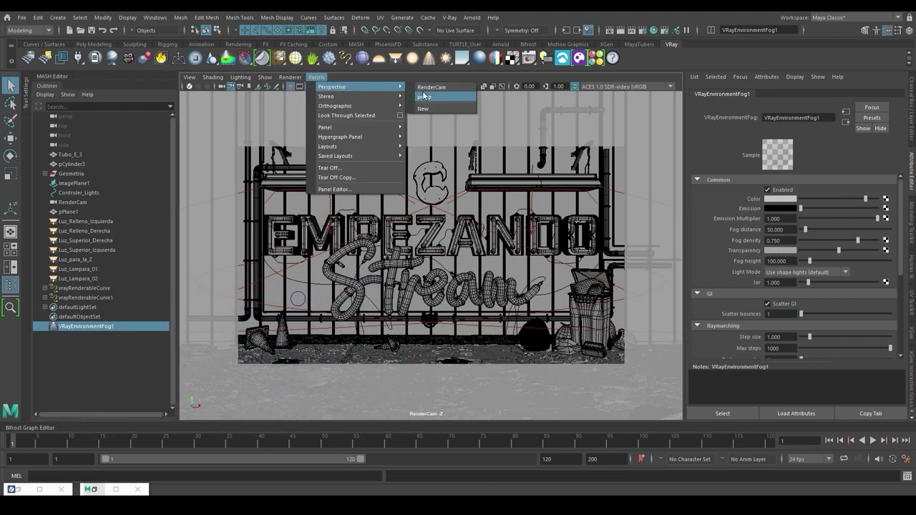
left_click(424, 96)
scroll(458, 315, "up", 8)
scroll(419, 333, "up", 2)
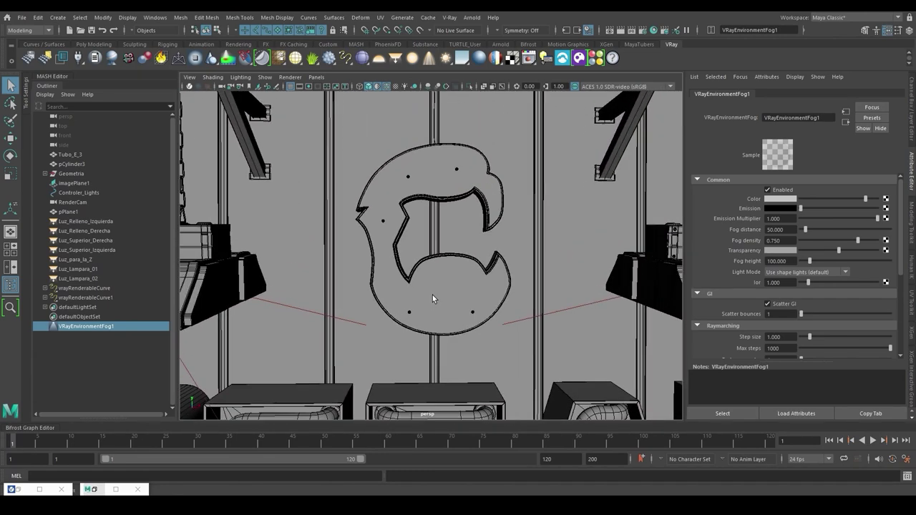
left_click(433, 297)
key("h")
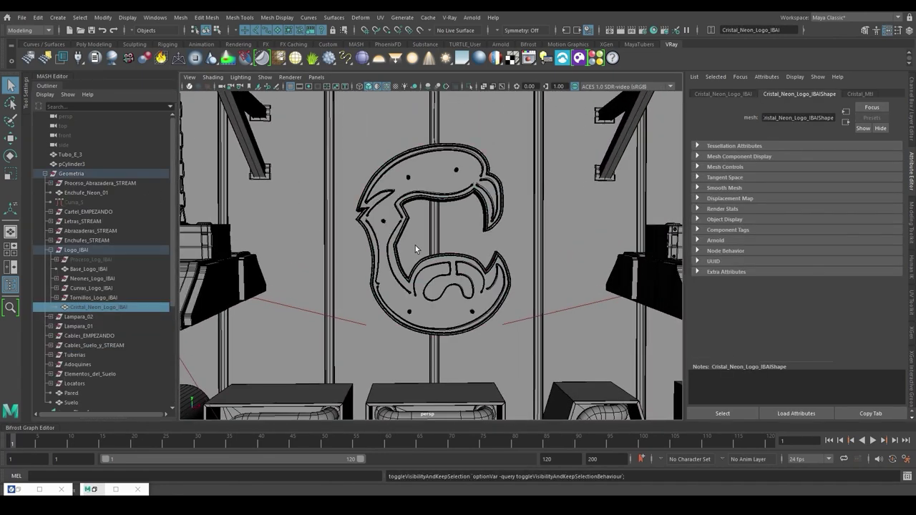
Turn the nine Iba_Luz meshes in Neones_Logo_IBAI into lights that share a single VRayLightMesh.
scroll(400, 220, "up", 2)
left_click(407, 192)
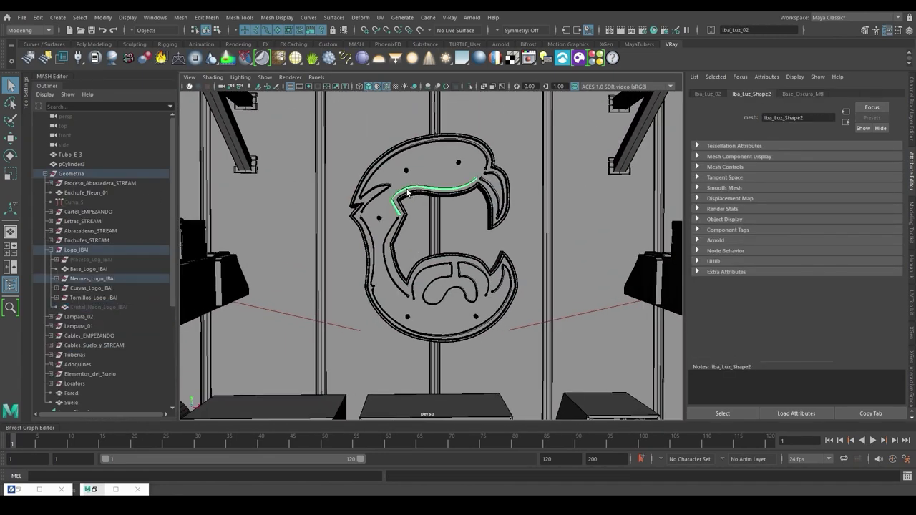
left_click(55, 278)
left_click(103, 289)
left_click(110, 363, "shift")
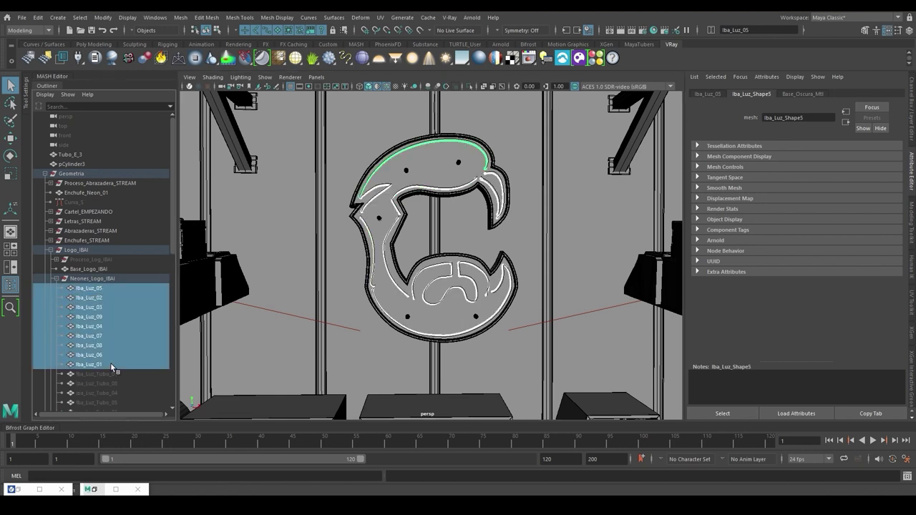
left_click(513, 57)
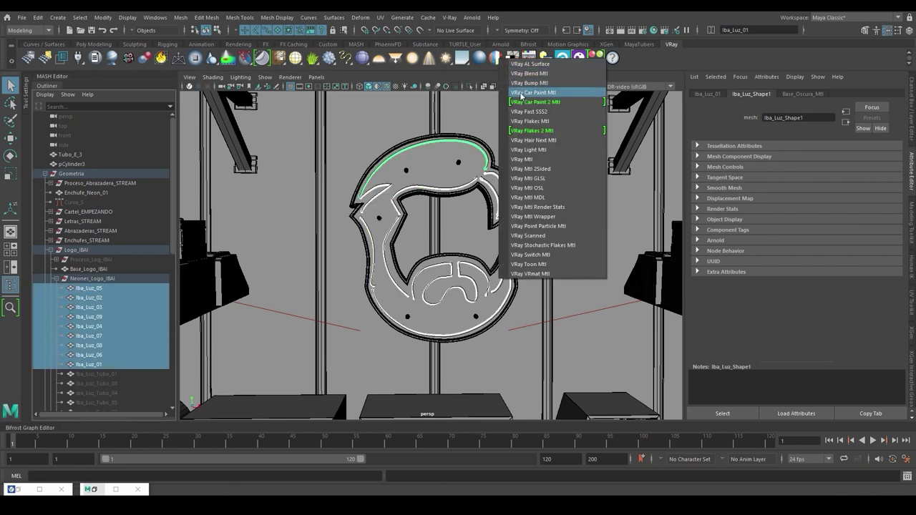
left_click(563, 12)
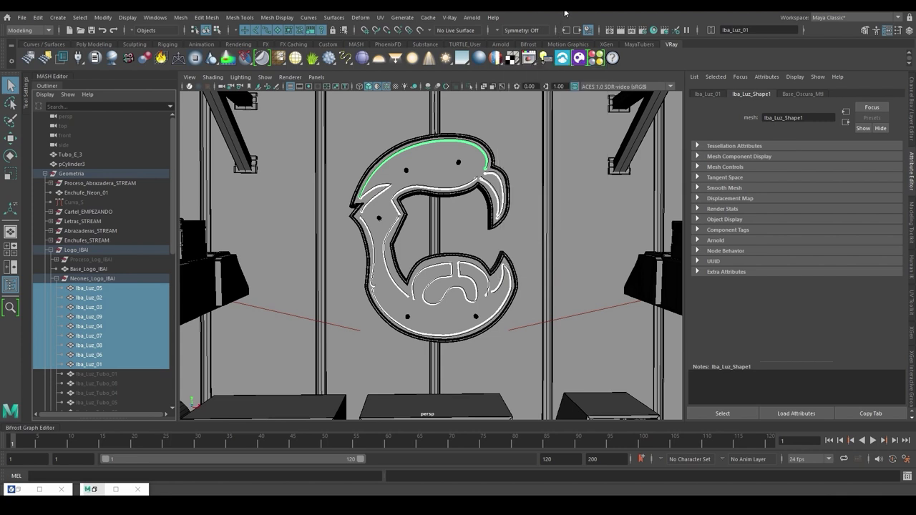
left_click(296, 62)
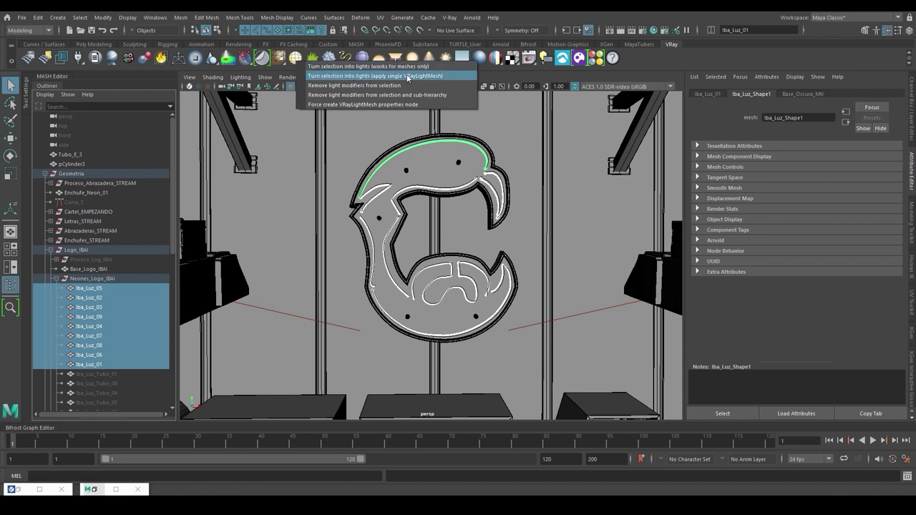
left_click(408, 78)
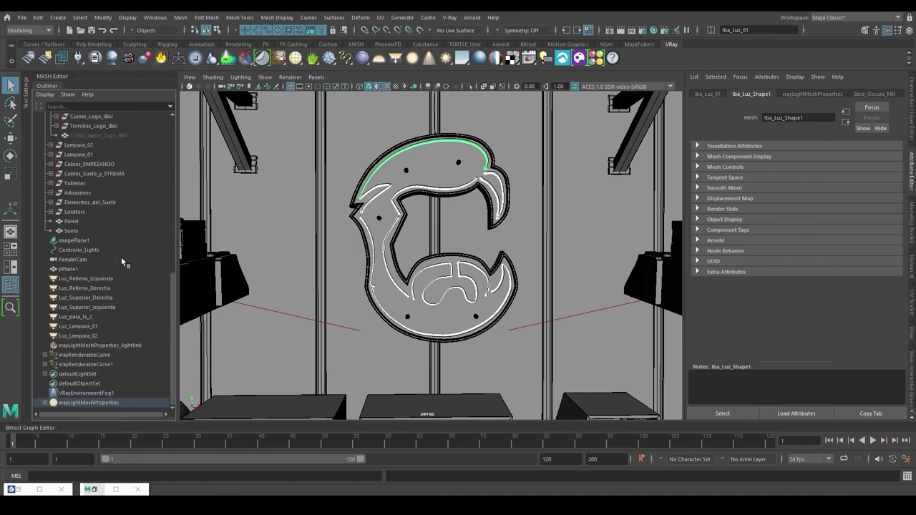
Render only a region around the logo in the V-Ray Frame Buffer at the full 1920 x 1080 resolution.
left_click(91, 403)
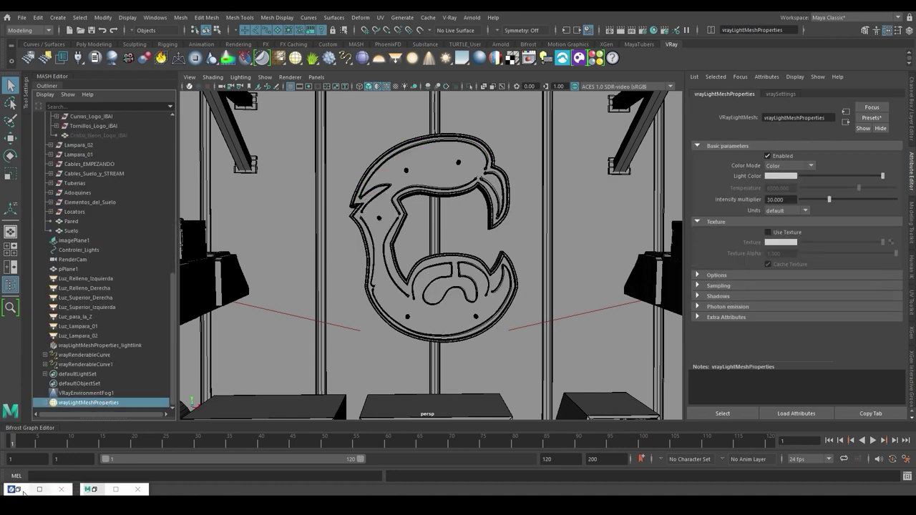
key("alt+Tab")
left_click(574, 112)
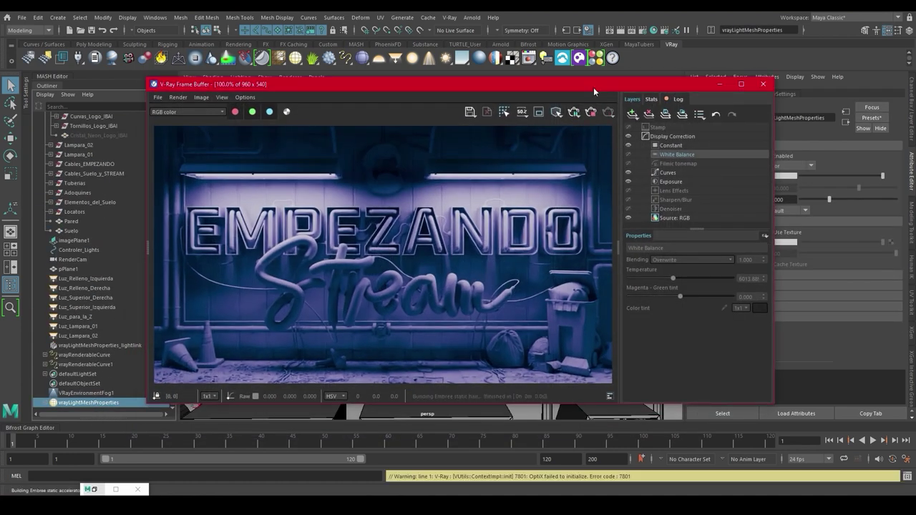
left_click_drag(350, 134, 415, 204)
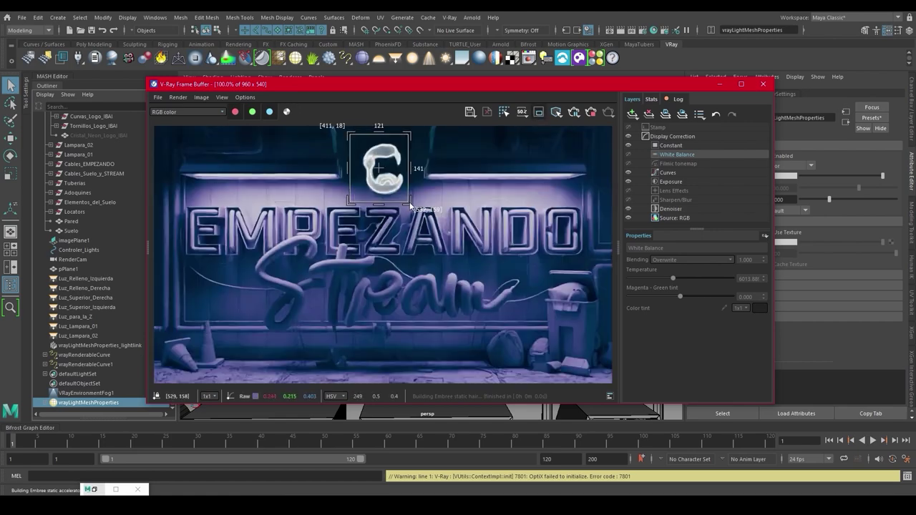
left_click(521, 115)
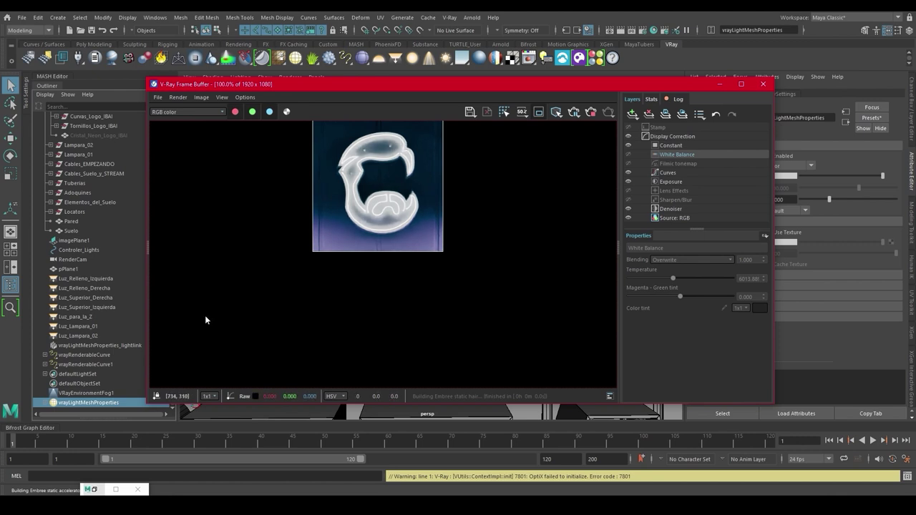
Expand the shared VRayLightMesh to see its nine meshes and switch it off and on to compare the logo render.
left_click(56, 404)
left_click(45, 403)
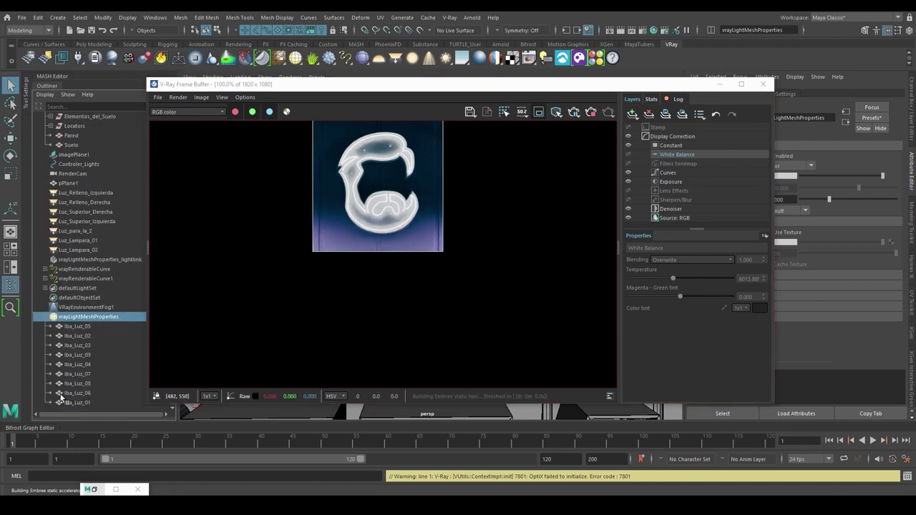
left_click_drag(598, 88, 546, 91)
left_click(768, 156)
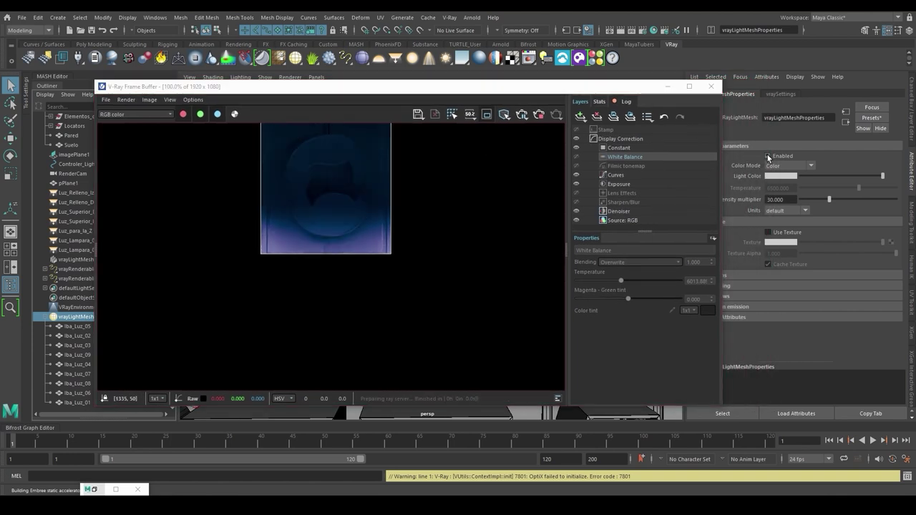
left_click(768, 156)
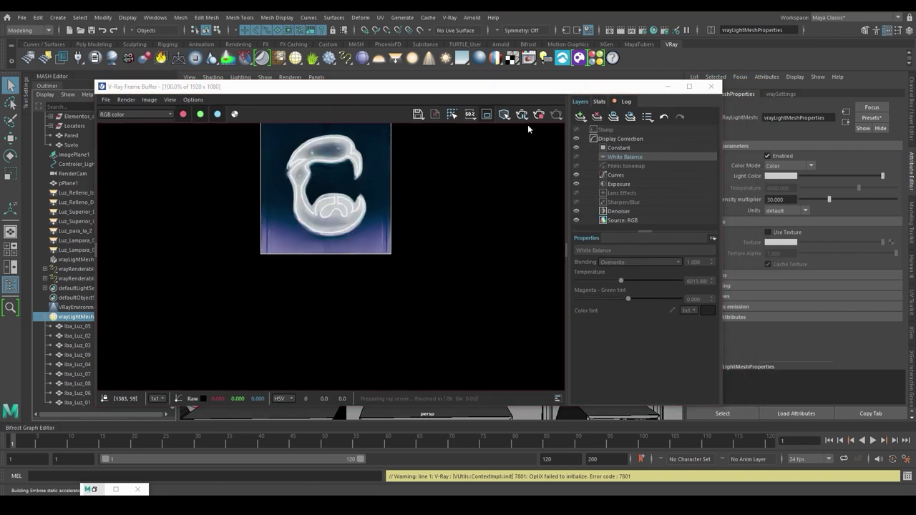
Undo the shared VRayLightMesh and turn the nine Iba_Luz meshes into lights with a separate VRayLightMesh each.
left_click(668, 87)
left_click(104, 31)
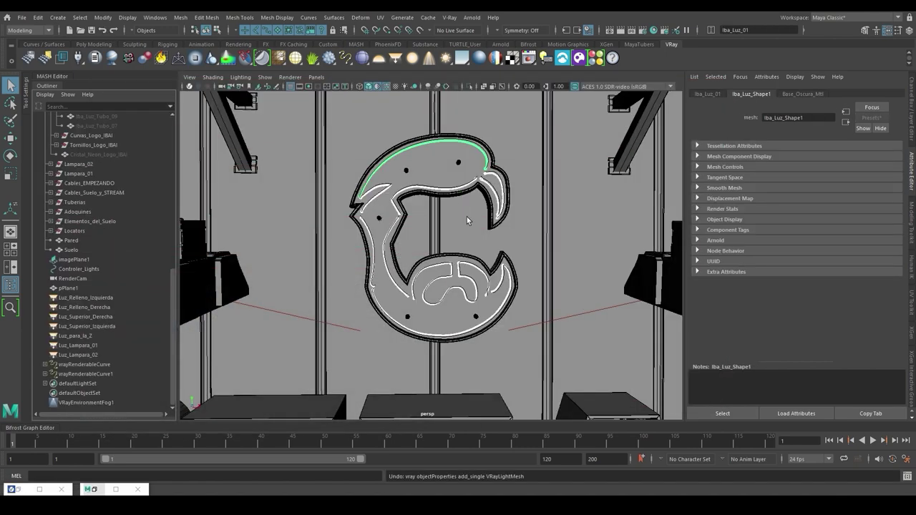
right_click(311, 60)
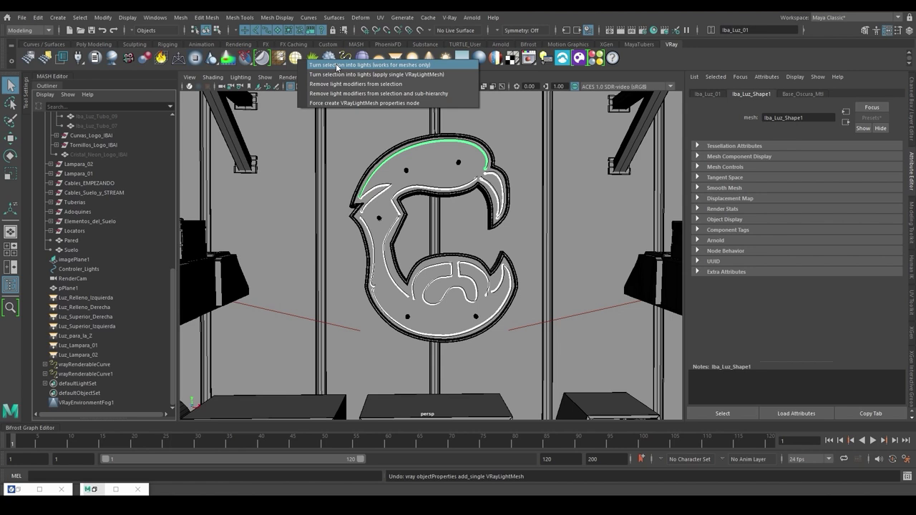
left_click(336, 66)
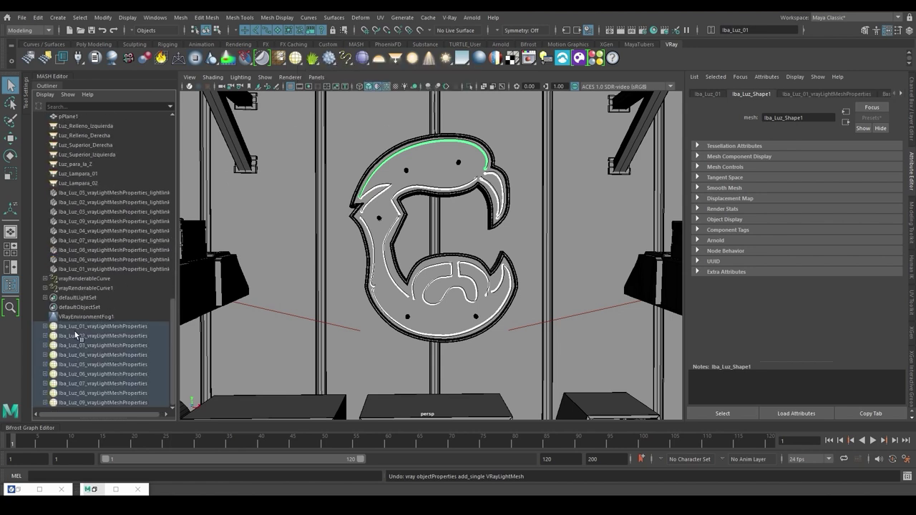
Switch the Iba_Luz_01 and Iba_Luz_08 mesh lights off and on to check each tube separately in the logo render.
left_click(79, 327)
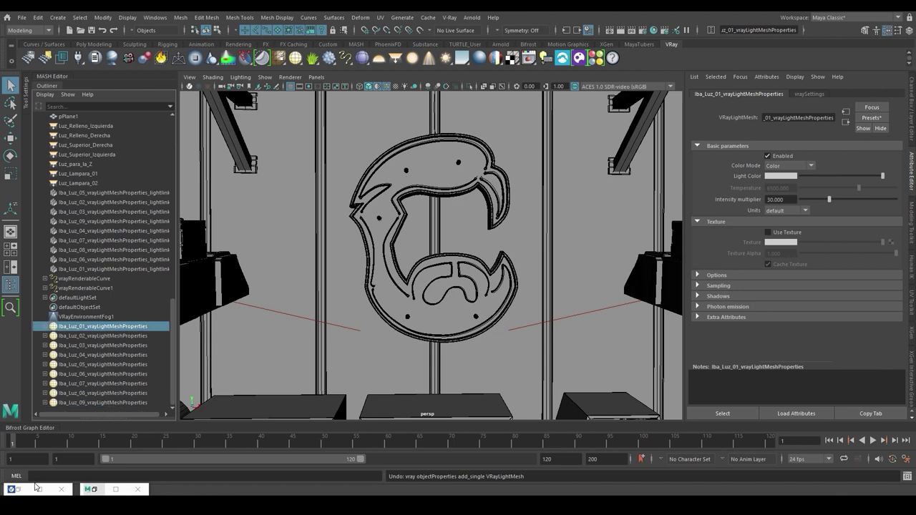
left_click(36, 488)
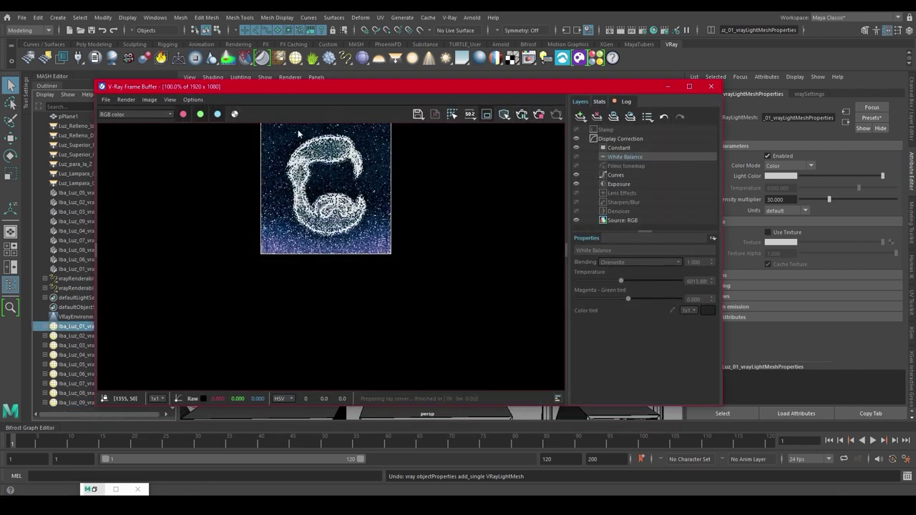
left_click_drag(349, 89, 393, 87)
left_click(98, 326)
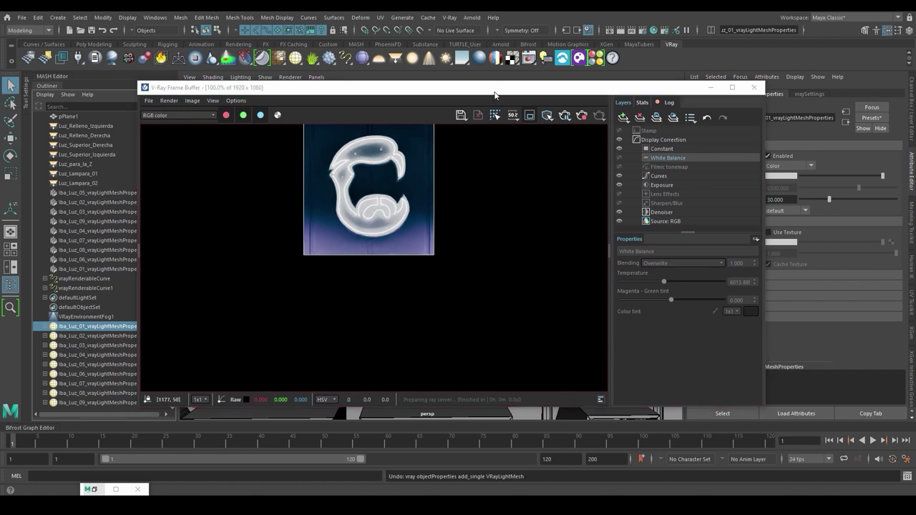
left_click_drag(494, 95, 456, 97)
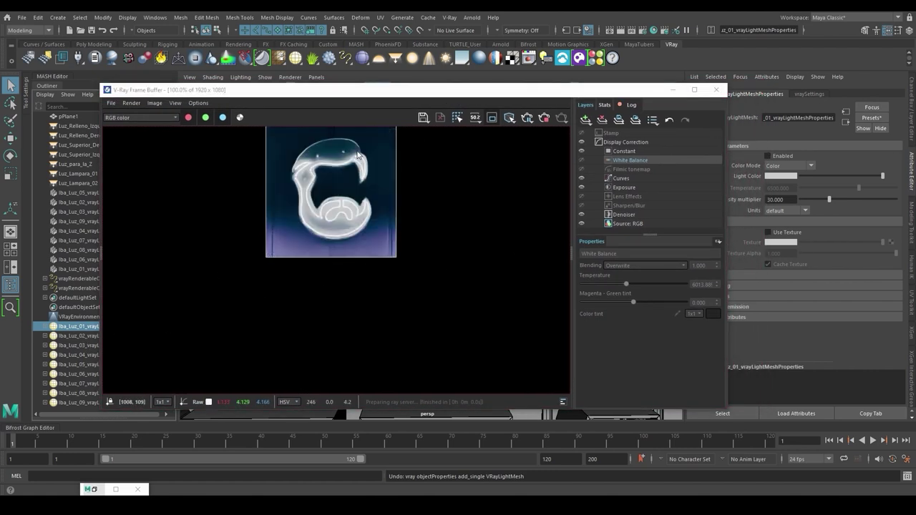
left_click(72, 393)
left_click(768, 156)
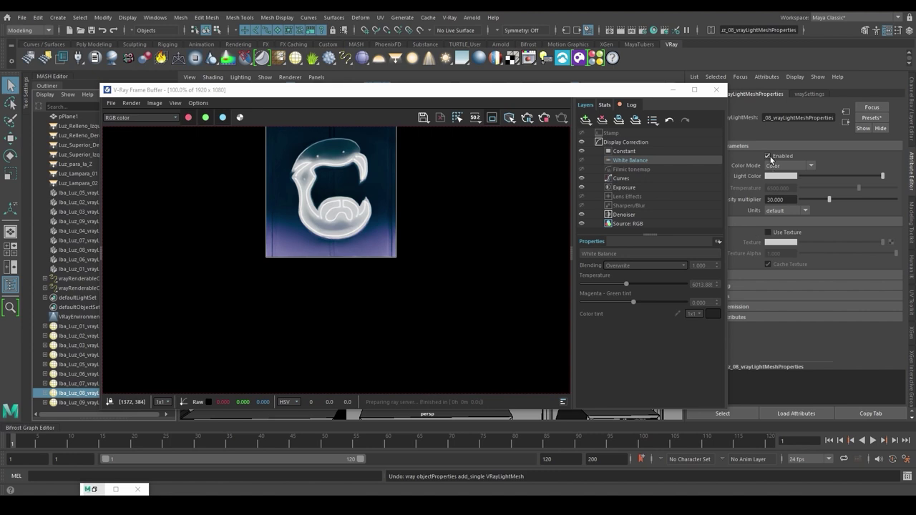
left_click(768, 156)
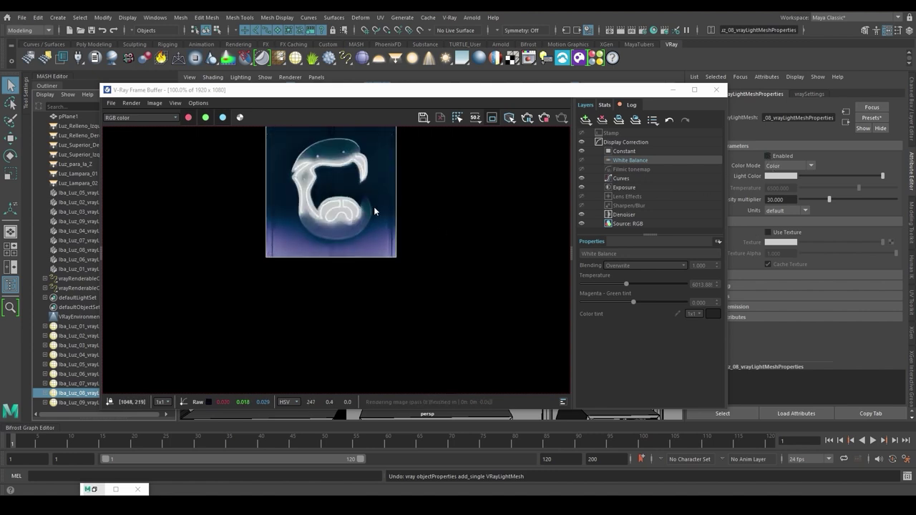
left_click(78, 326)
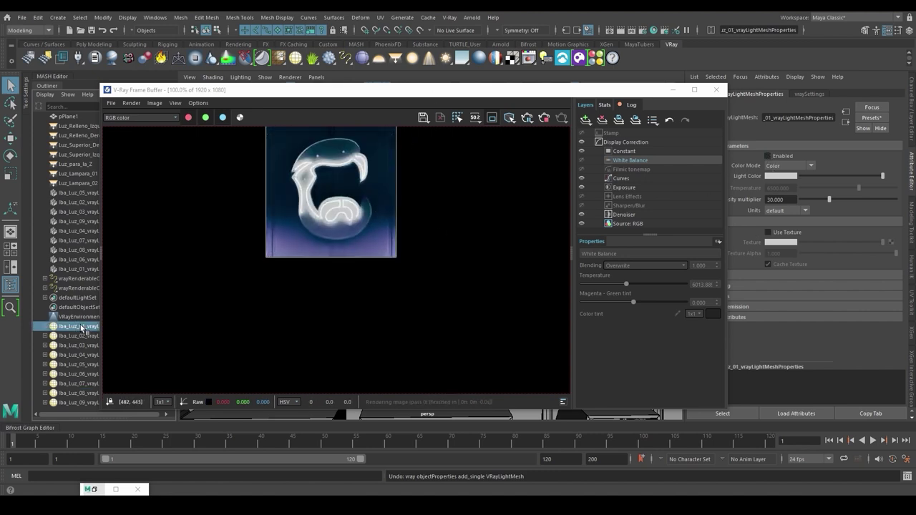
left_click(783, 158)
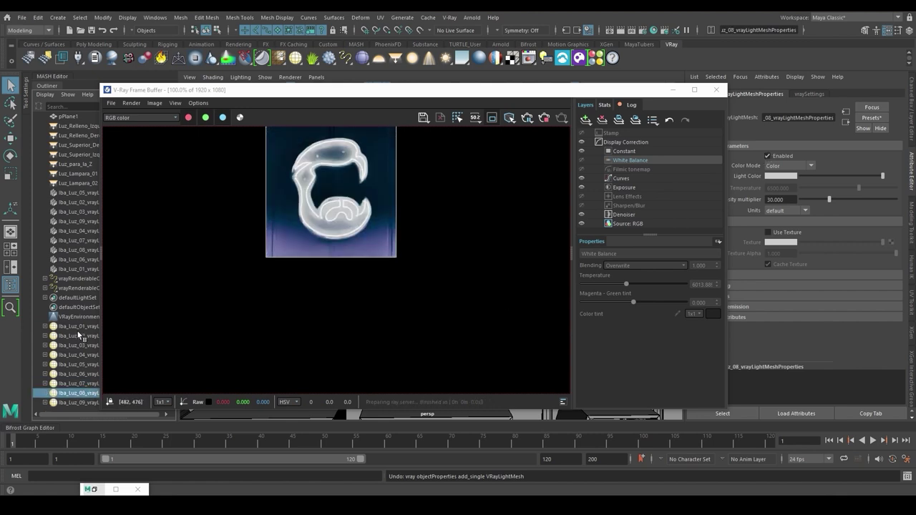
Set the light color of the Iba_Luz_01 mesh light to violet-blue with HSV 245, 0.950, 0.850.
left_click_drag(506, 89, 456, 93)
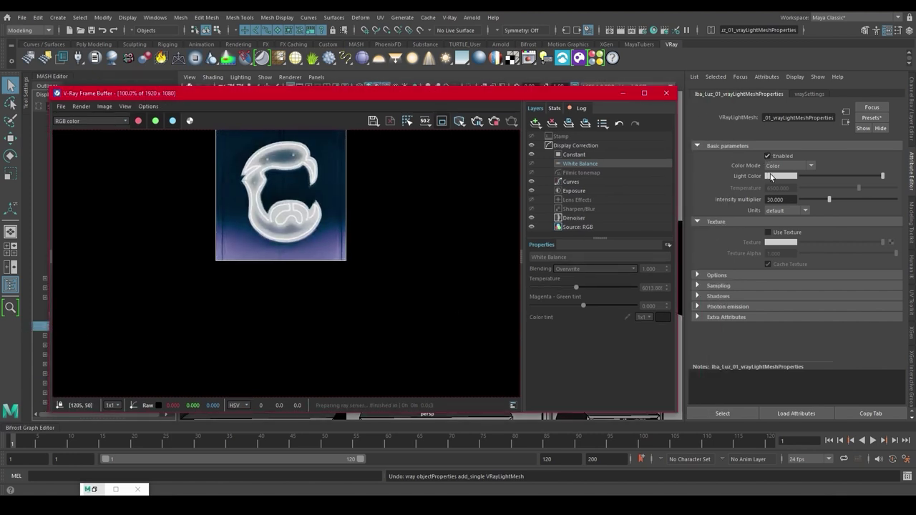
left_click(770, 174)
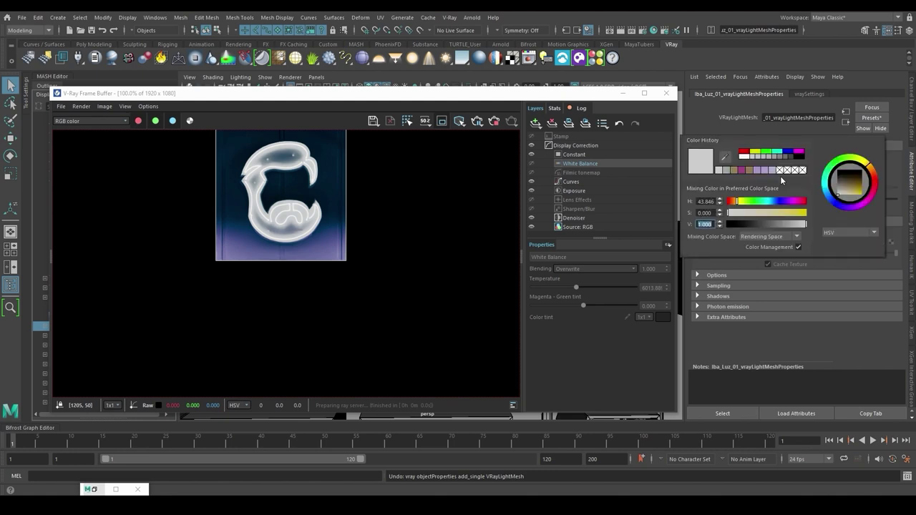
double_click(703, 202)
type("43")
key("Tab")
type("0")
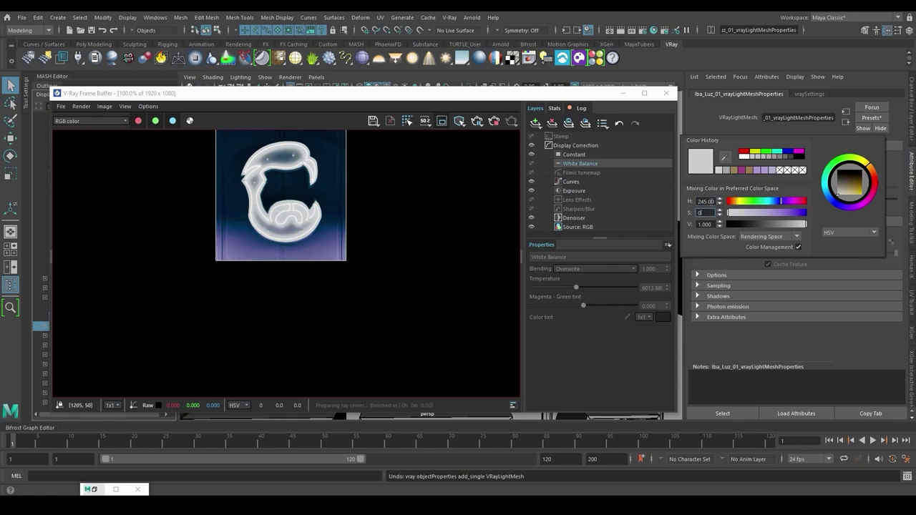
key("Tab")
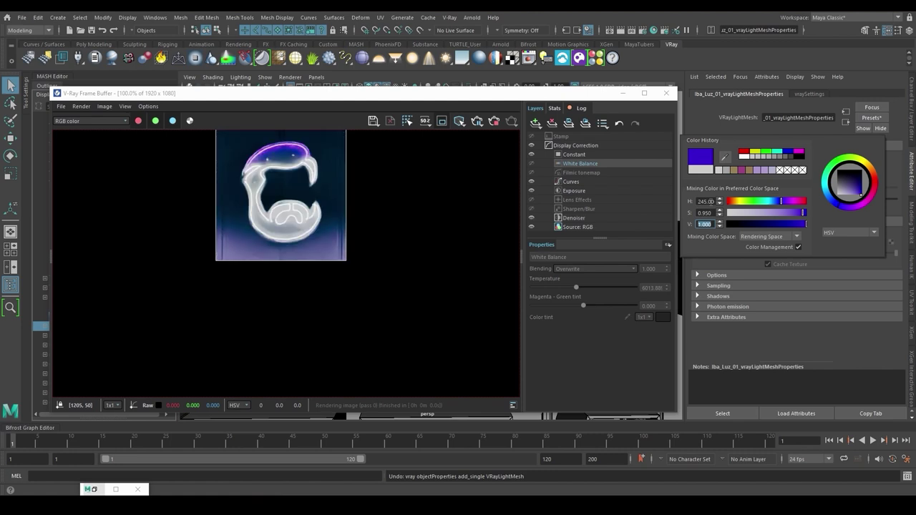
key("Return")
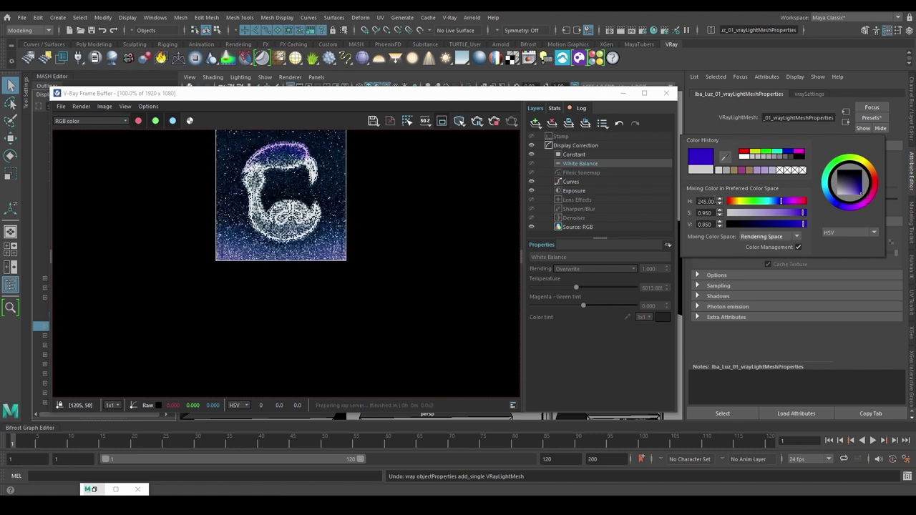
Set the Iba_Luz_01 mesh light's intensity multiplier to 75 and examine the logo render up close.
left_click_drag(785, 199, 735, 201)
type("7")
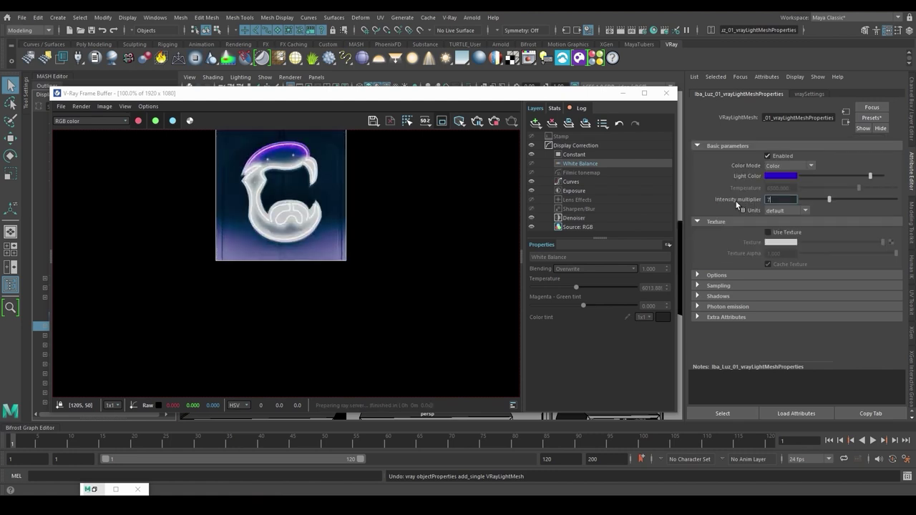
type("5")
key("Return")
scroll(297, 168, "up", 2)
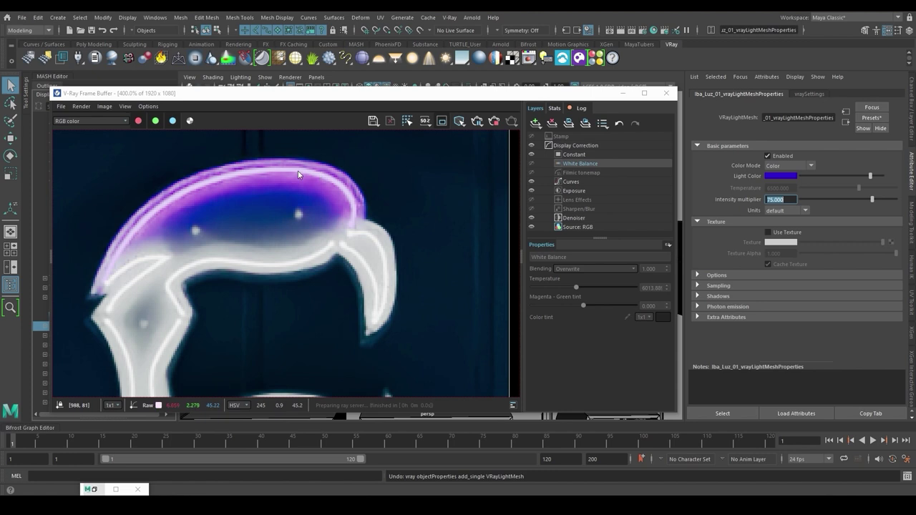
scroll(326, 194, "down", 2)
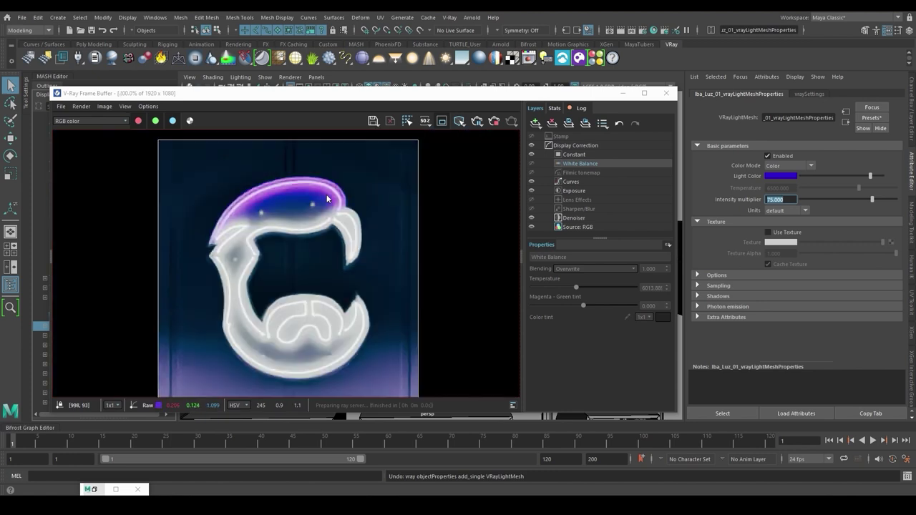
left_click_drag(353, 94, 350, 66)
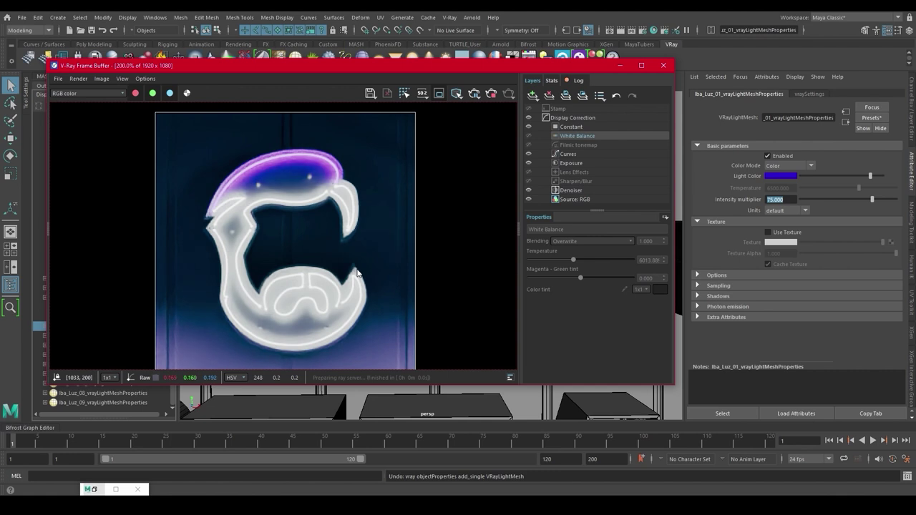
Apply the saved preset Ibai_Luz_01 to the Iba_Luz_01 mesh light with the Replace option.
left_click(867, 119)
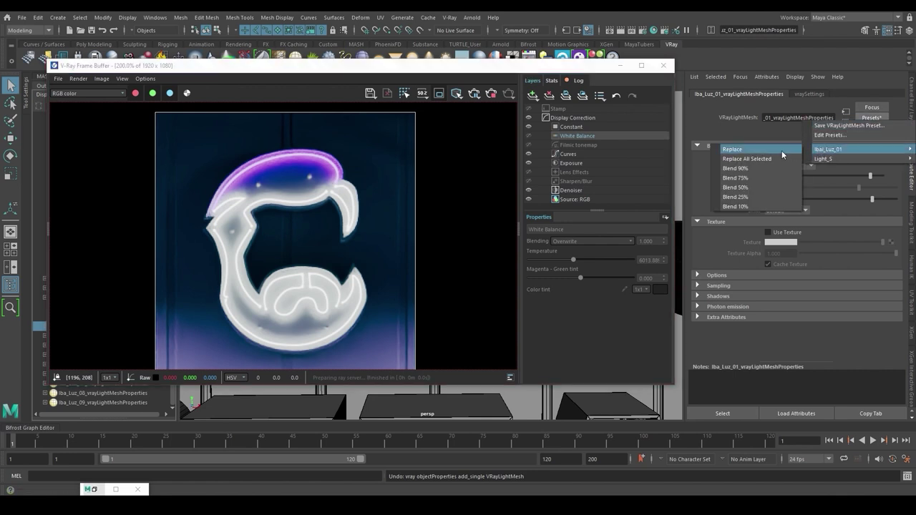
left_click(732, 148)
Select the VRayLightMesh properties of the remaining tubes, Iba_Luz_02 through Iba_Luz_09.
mouse_move(395, 65)
left_mouse_down()
mouse_move(462, 65)
mouse_move(403, 77)
left_mouse_up()
left_click(86, 336)
left_click(91, 402, "shift")
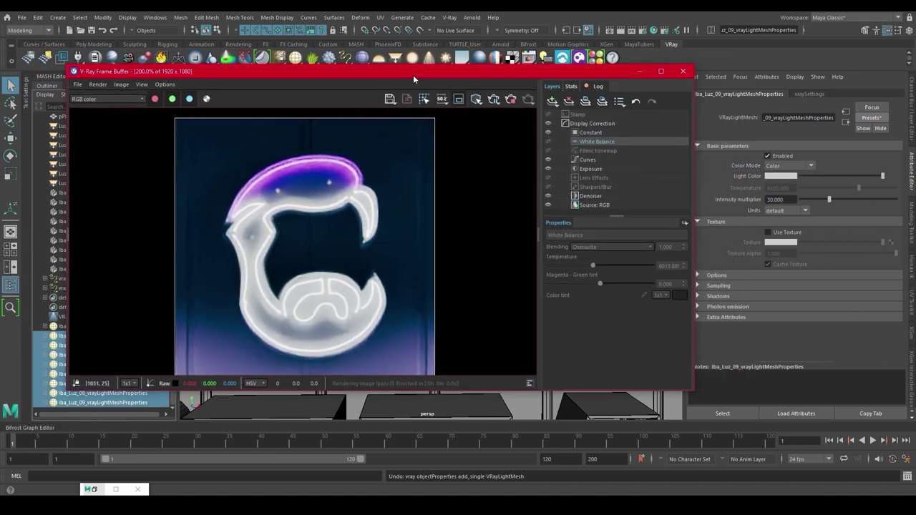
Apply the Ibai_Luz_01 preset to all selected logo mesh lights, then stop the render and minimize the frame buffer.
left_click(871, 117)
mouse_move(863, 143)
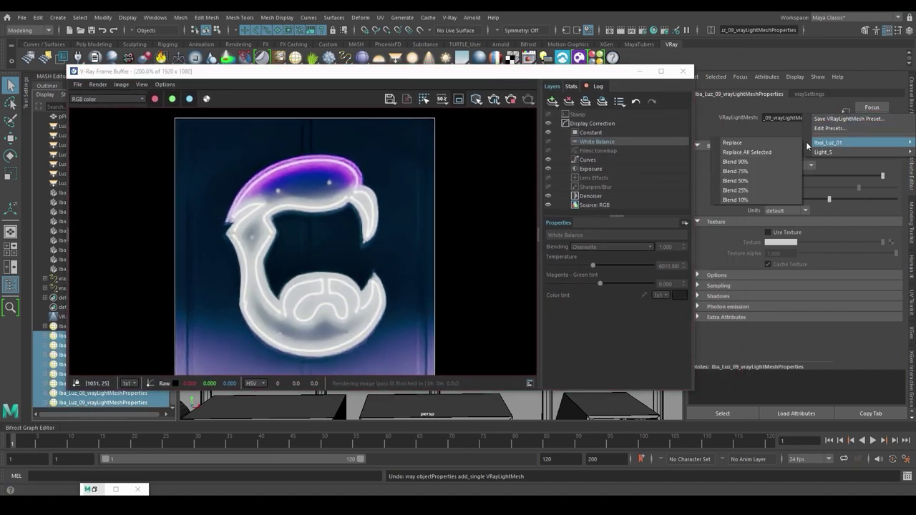
left_click(748, 151)
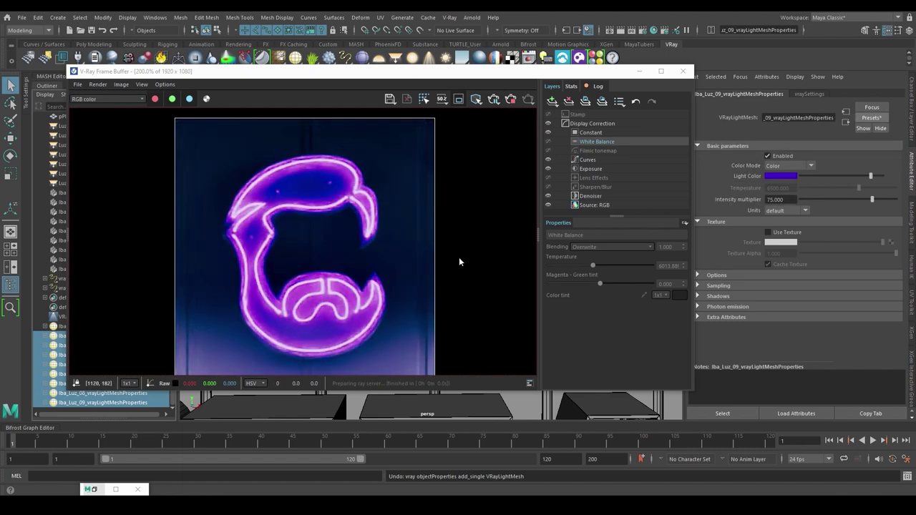
scroll(470, 161, "down", 1)
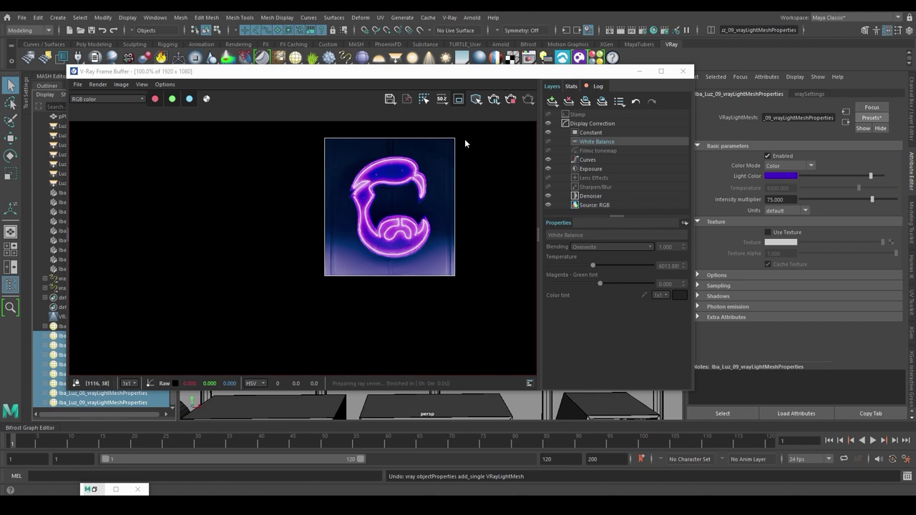
left_click(510, 100)
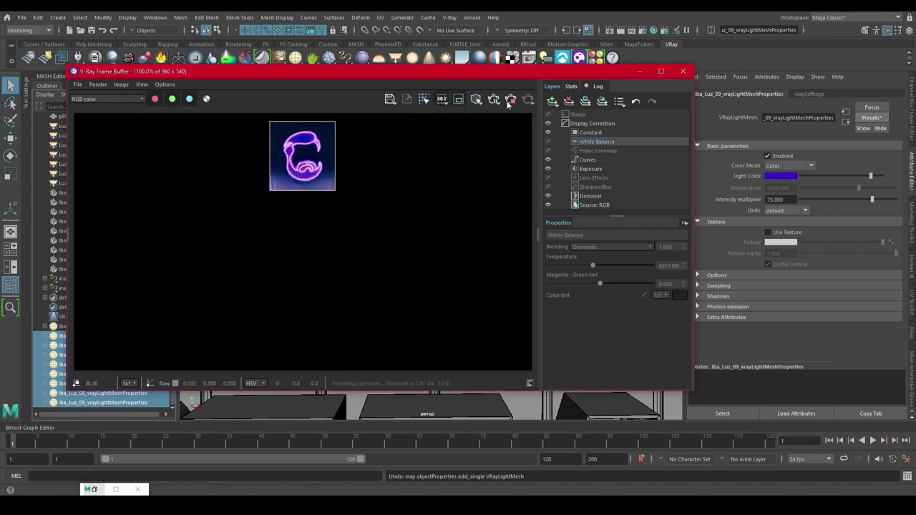
left_click(642, 72)
Hide the STREAM_EXTERIOR display layer to expose the inner neon tubes of the Stream lettering.
right_click_drag(580, 206, 436, 322, "alt")
middle_click_drag(437, 322, 477, 220, "alt")
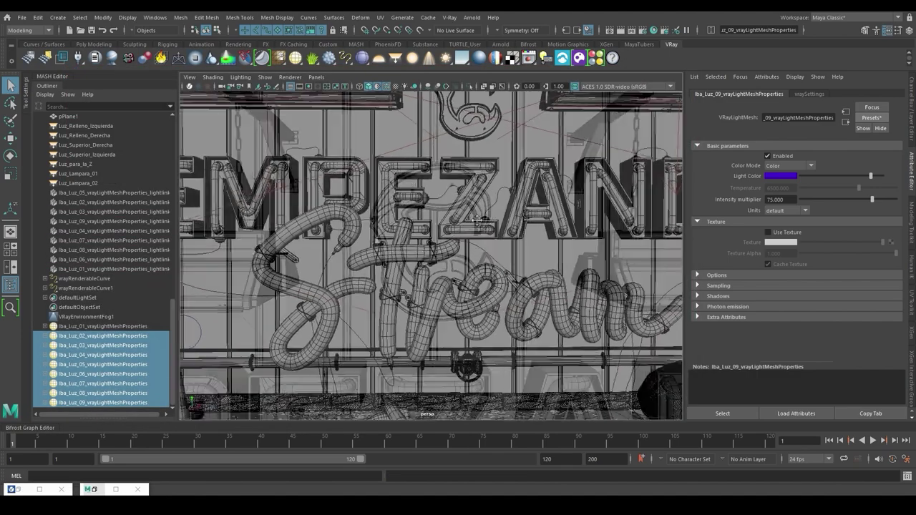
left_click(335, 203)
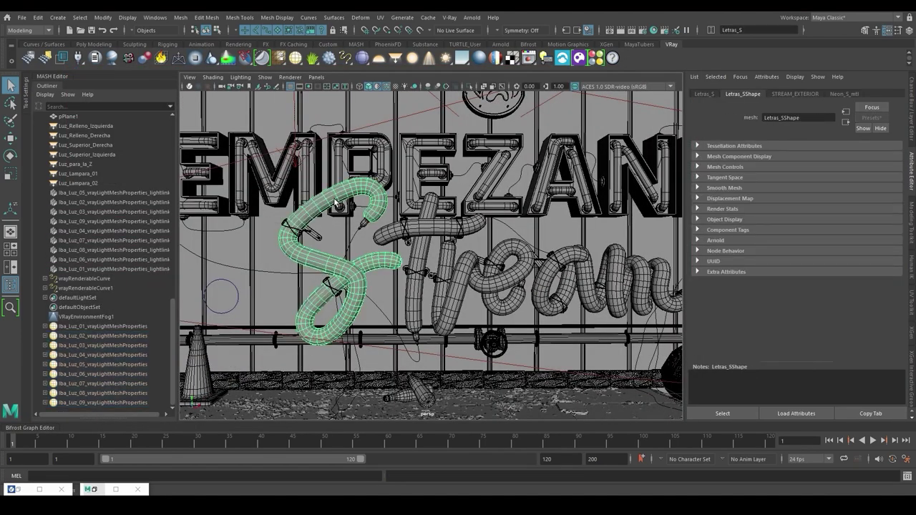
left_click(913, 133)
left_click(793, 379)
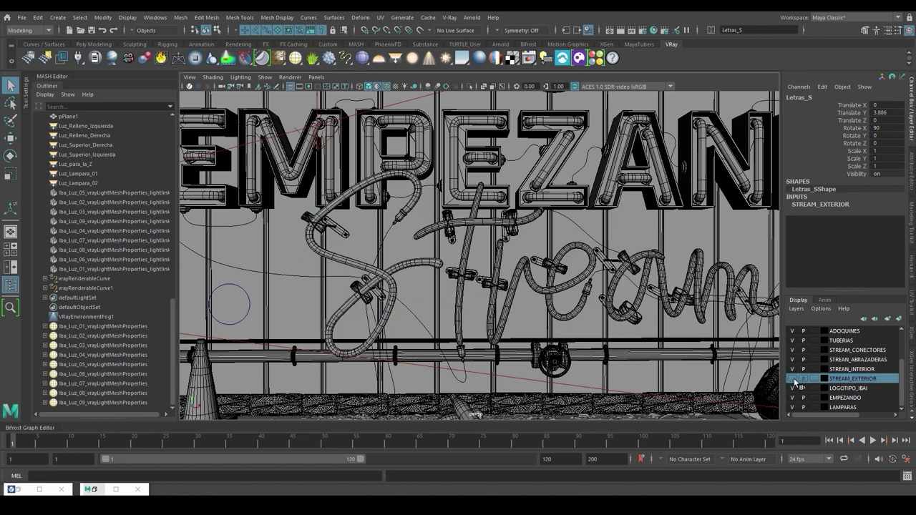
Select all five inner neon tubes of the Stream lettering and turn them into separate V-Ray mesh lights.
scroll(348, 203, "up", 2)
left_click(348, 203)
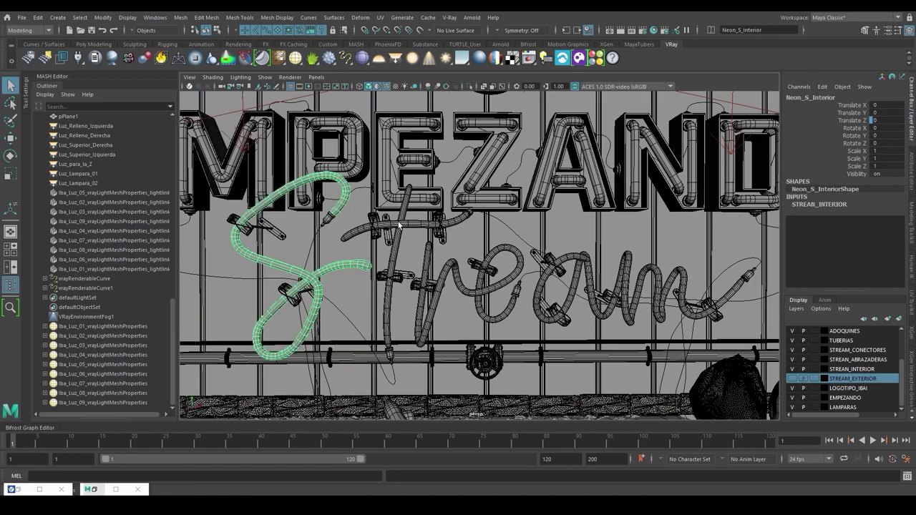
left_click(399, 225)
left_click(406, 217)
left_click(430, 261)
left_click(549, 280)
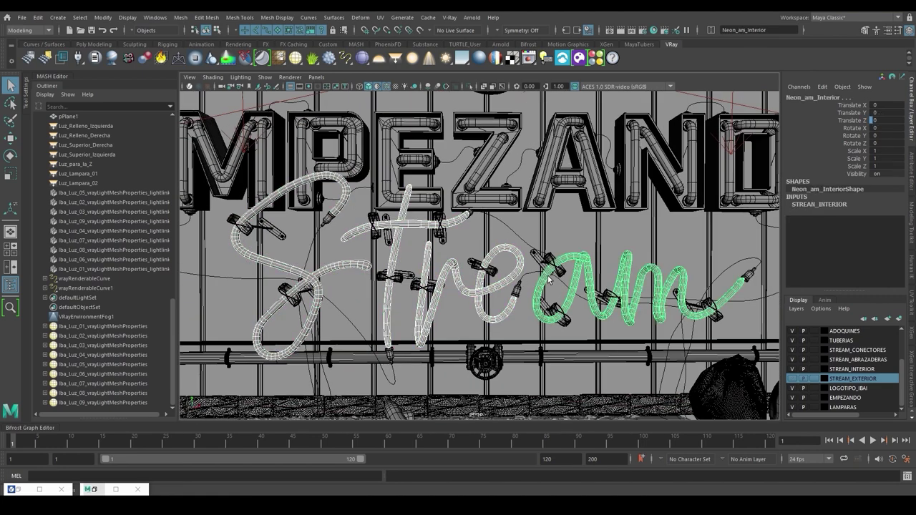
right_click(313, 59)
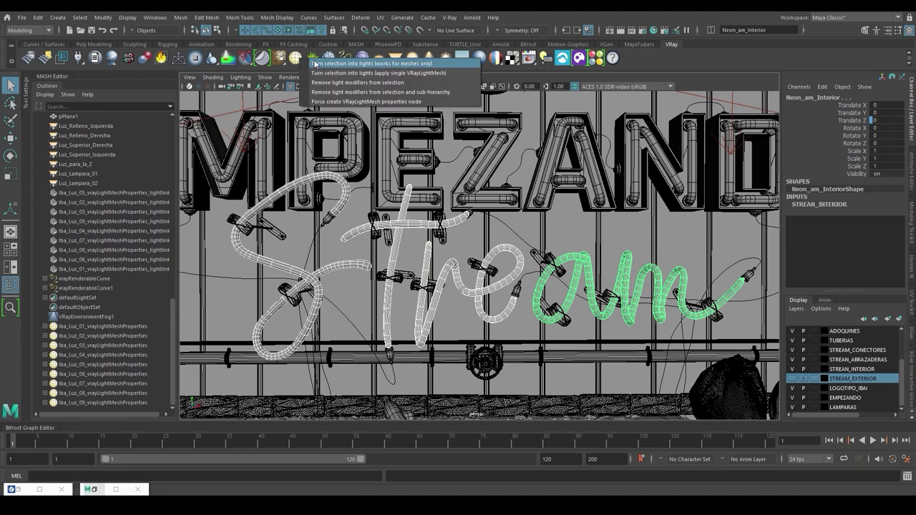
left_click(323, 64)
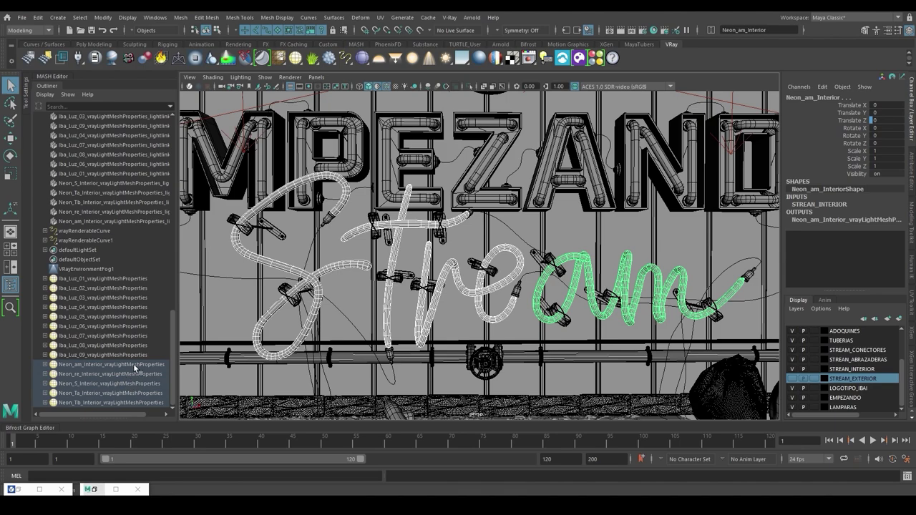
Start an interactive V-Ray render and apply the Light_S preset to the Neon_am_Interior mesh light.
left_click(530, 60)
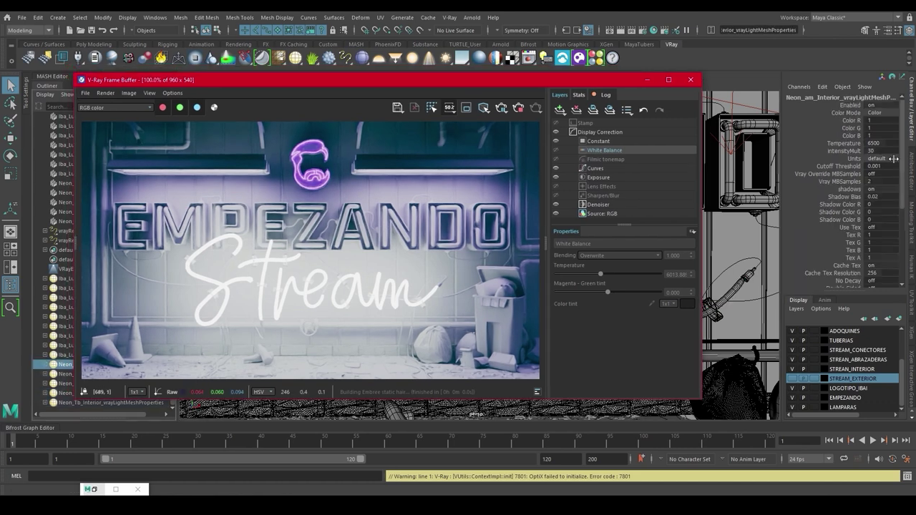
left_click(912, 166)
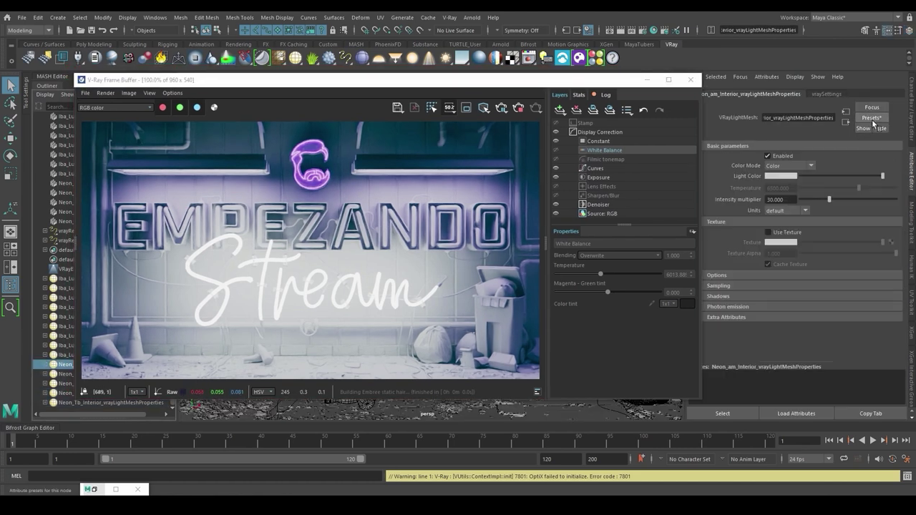
left_click(873, 118)
mouse_move(870, 158)
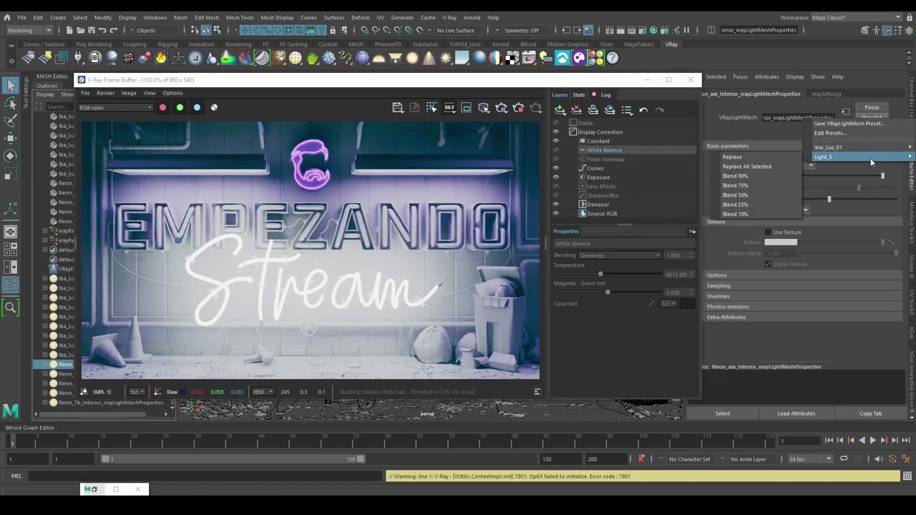
left_click(769, 159)
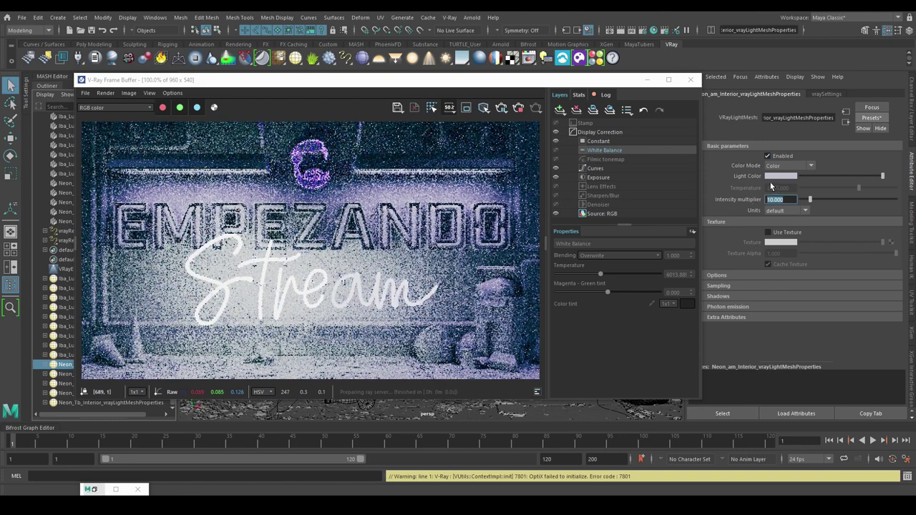
left_click(779, 176)
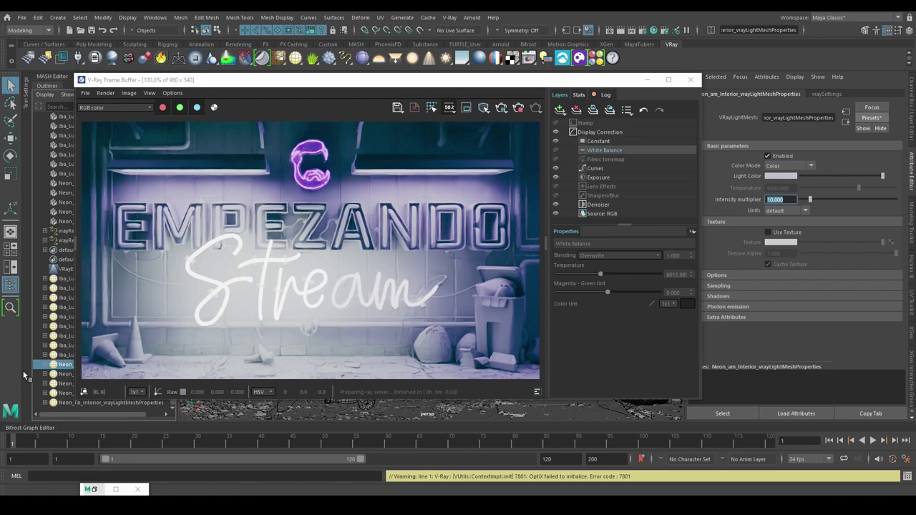
Select the other four Stream neon mesh lights, from Neon_re to Neon_Tb, and apply the Light_S preset to all of them.
left_click_drag(276, 83, 305, 83)
left_click(70, 373)
left_click(70, 402, "shift")
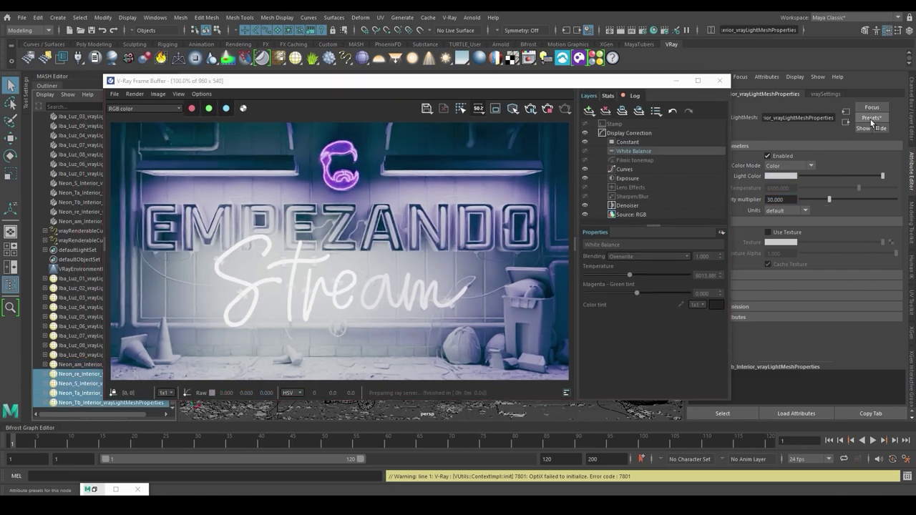
left_click(872, 117)
mouse_move(857, 147)
left_click(774, 165)
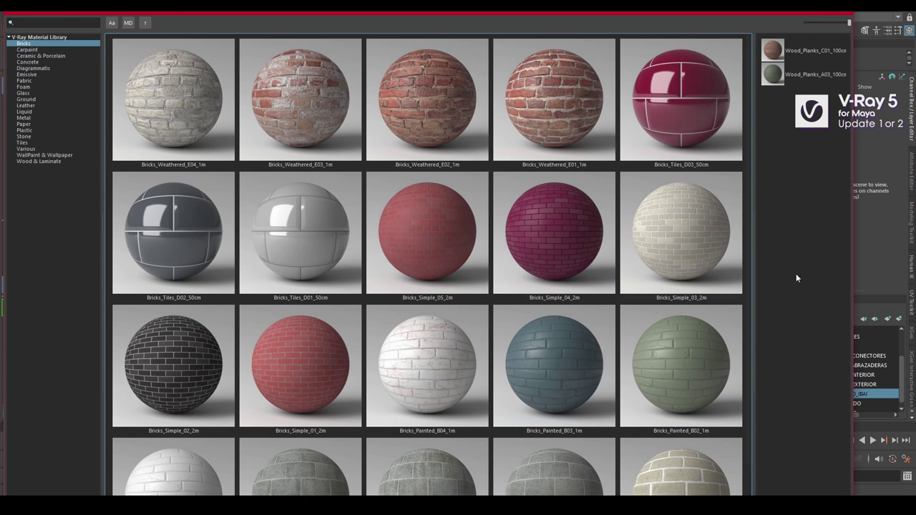
View the Wood & Laminate category in the V-Ray material library and close the library.
left_click(46, 161)
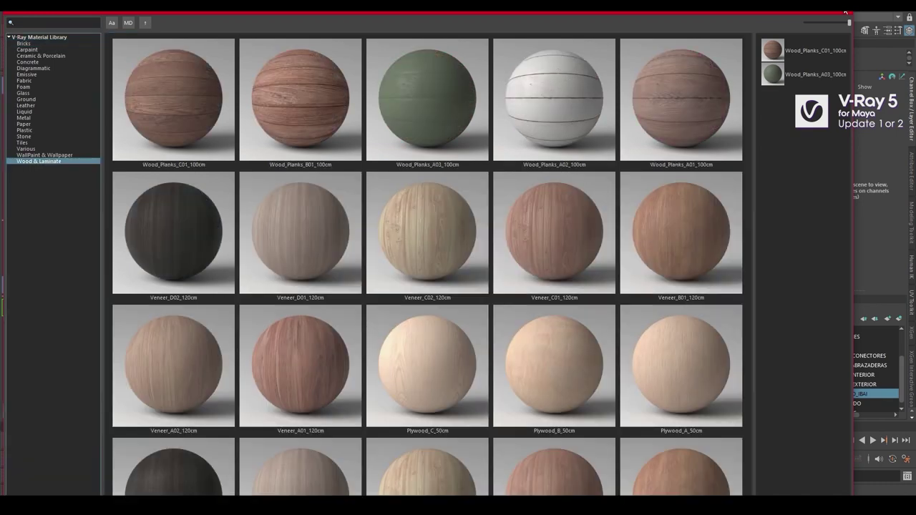
left_click(845, 13)
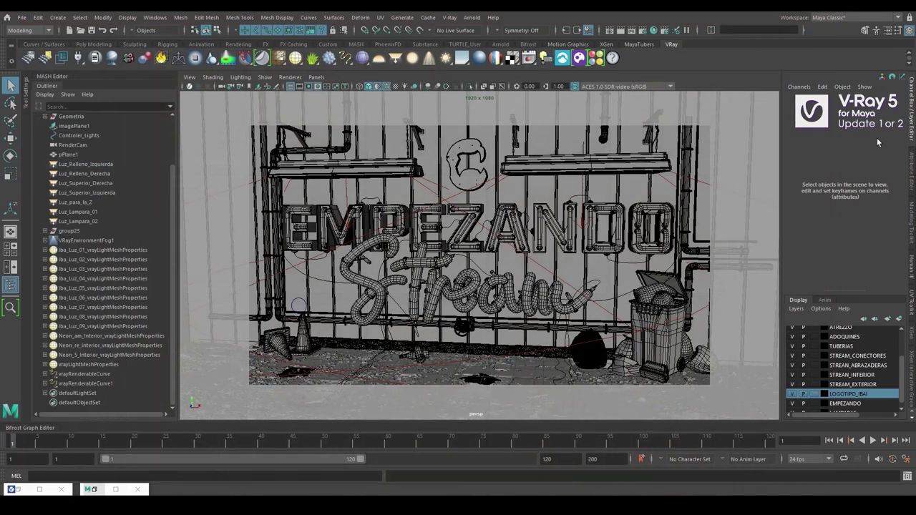
Replace the settings of Cristal_Mtl on the logo's front glass with the dielectric_Glass preset.
left_click(467, 184)
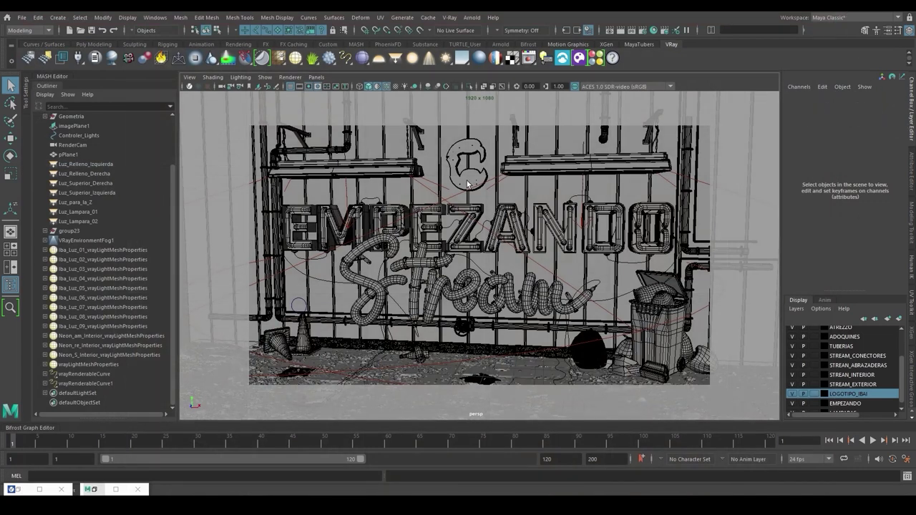
key("f")
right_click_drag(595, 169, 506, 186, "alt")
left_click(913, 186)
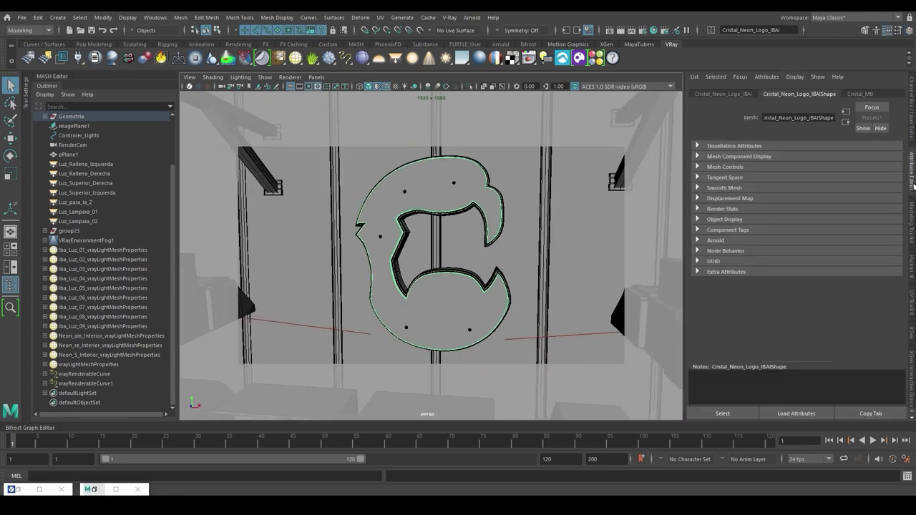
left_click(864, 95)
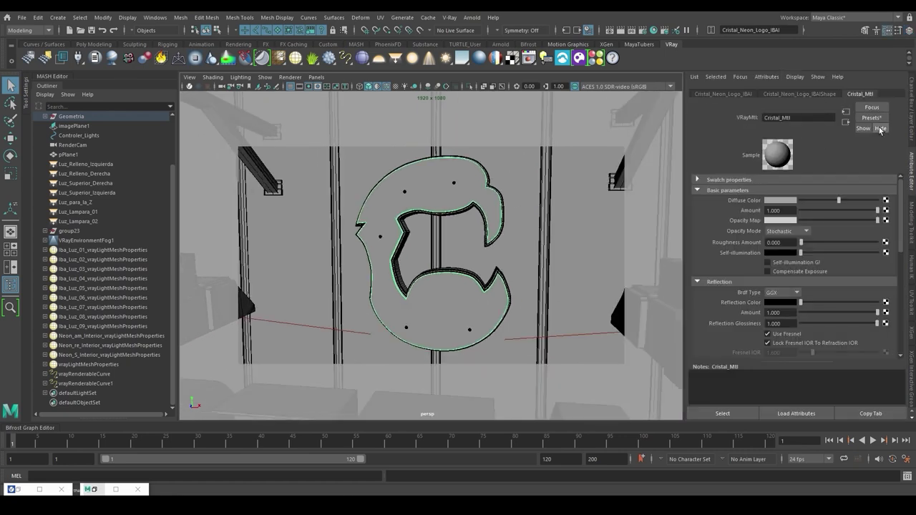
left_click(876, 120)
mouse_move(830, 182)
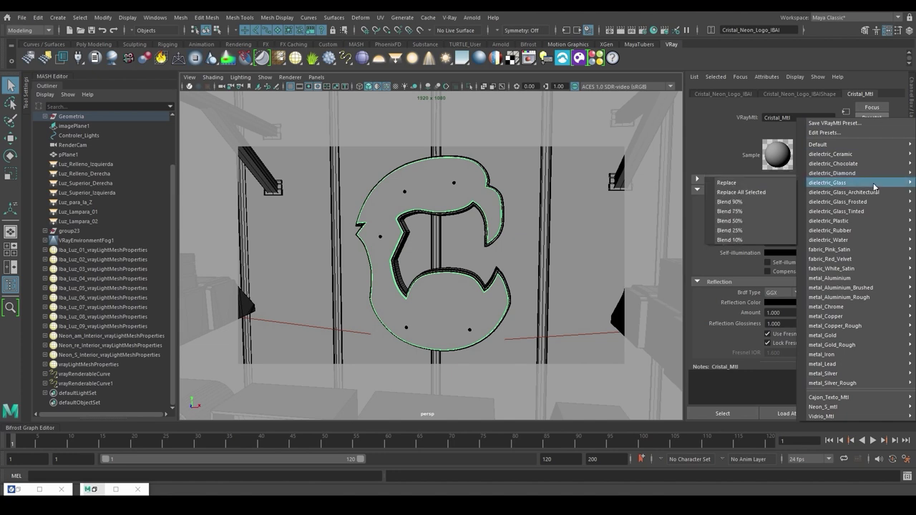
left_click(727, 183)
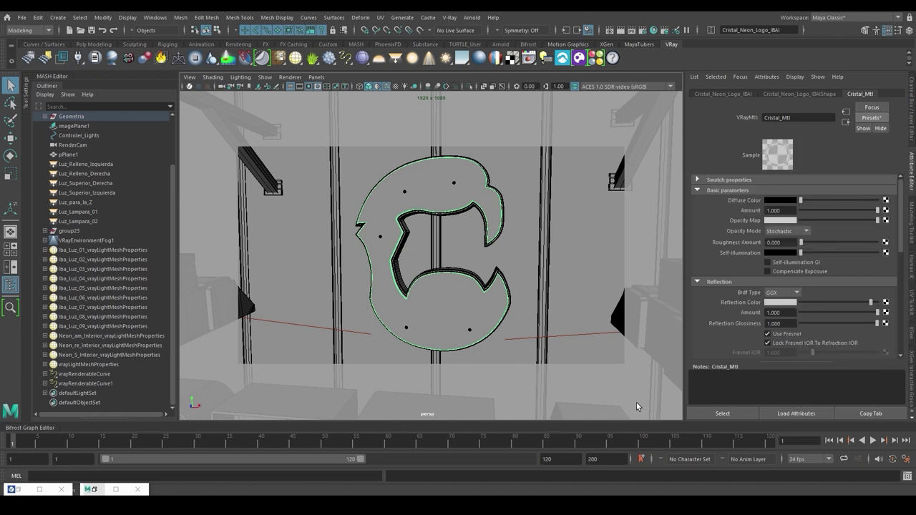
Hide the logo's front glass and apply the metal_Aluminium preset to Aluminium_mtl on the logo screws.
key("f")
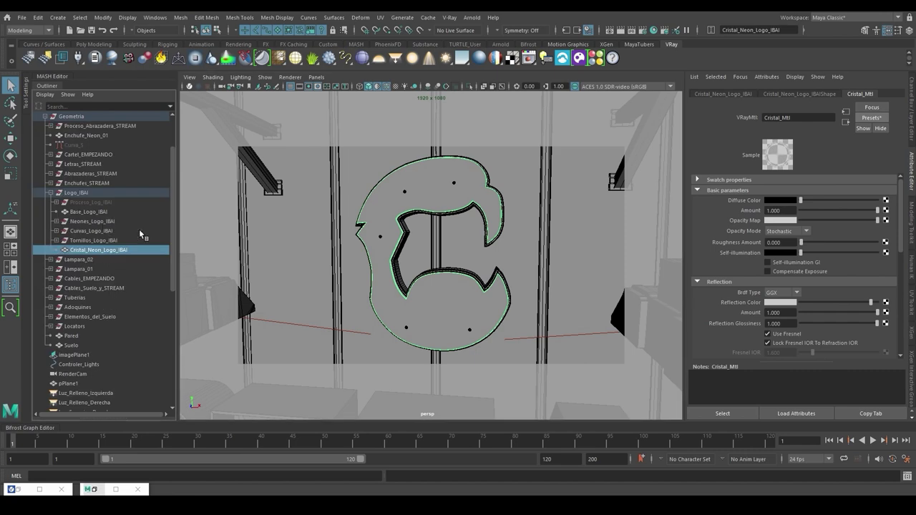
key("f")
left_click(463, 198)
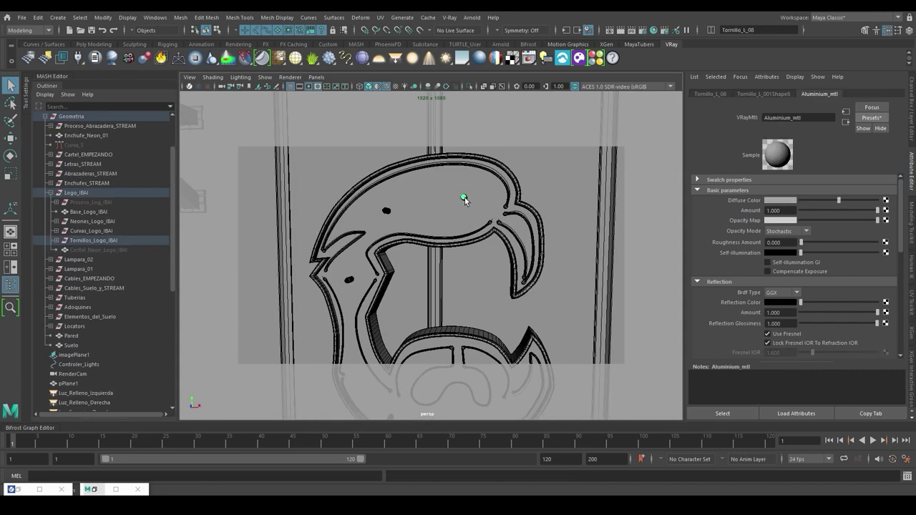
left_click(872, 118)
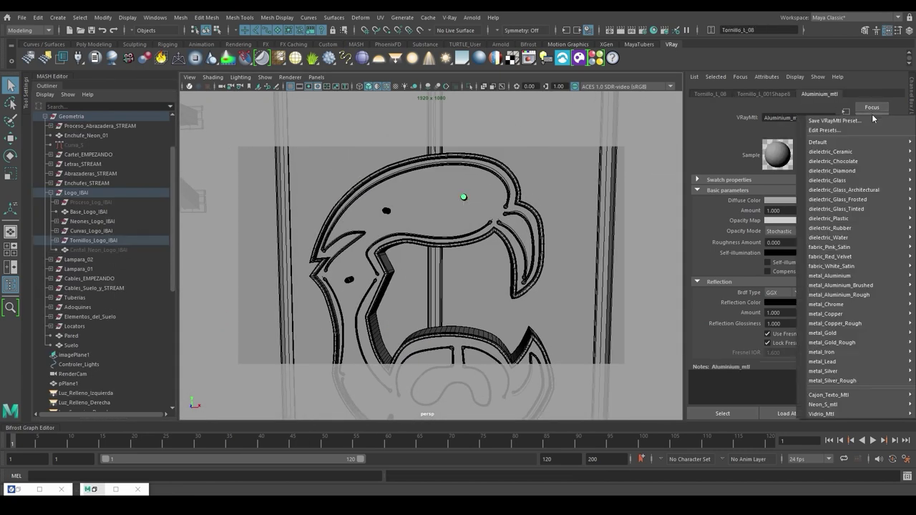
mouse_move(837, 276)
left_click(748, 278)
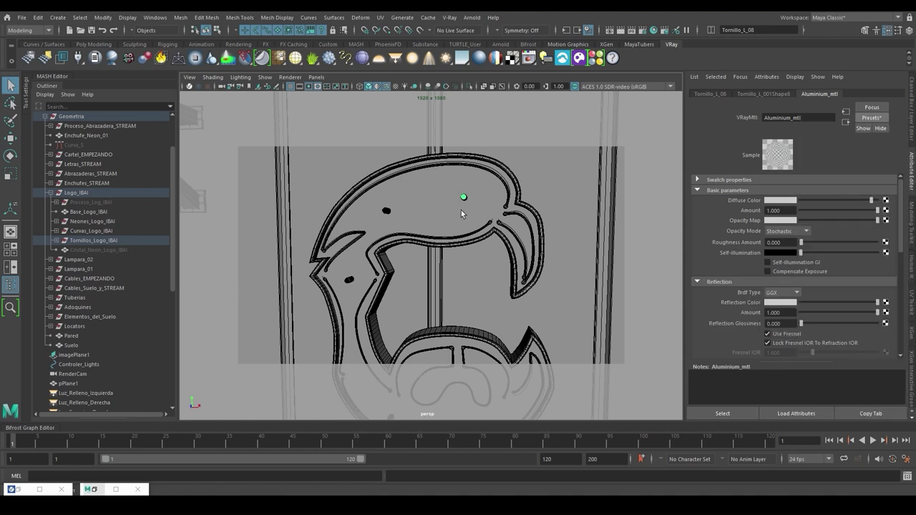
Replace the settings of Madera_Log_mtl on the logo base with the dielectric_Chocolate preset.
left_click(451, 198)
left_click(872, 118)
mouse_move(838, 162)
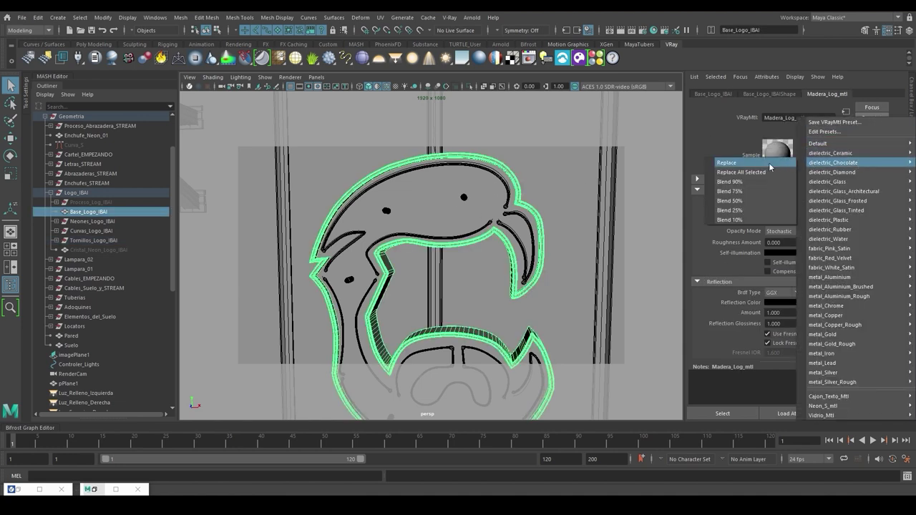
left_click(764, 165)
Lighten the diffuse color of Madera_Log_mtl and set its saturation to 0.3.
left_click(790, 201)
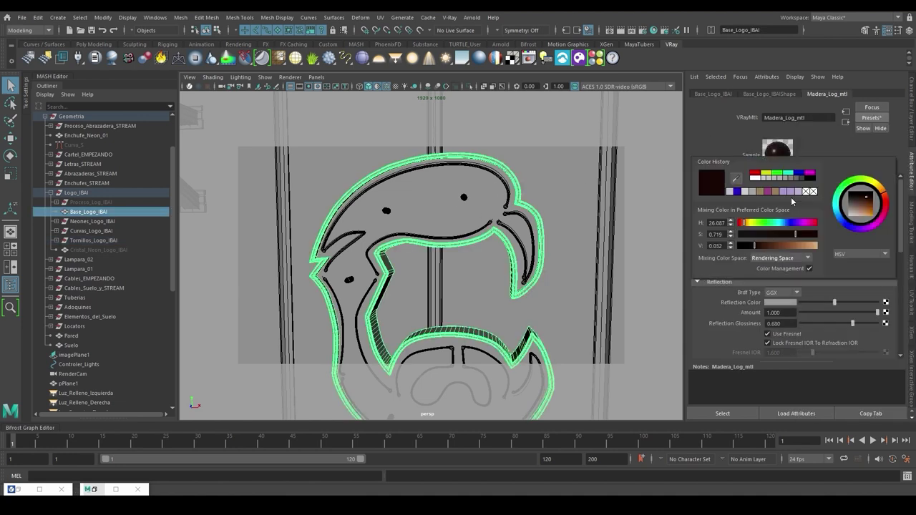
double_click(710, 233)
type("0.3")
key("Tab")
type("0.5")
key("Return")
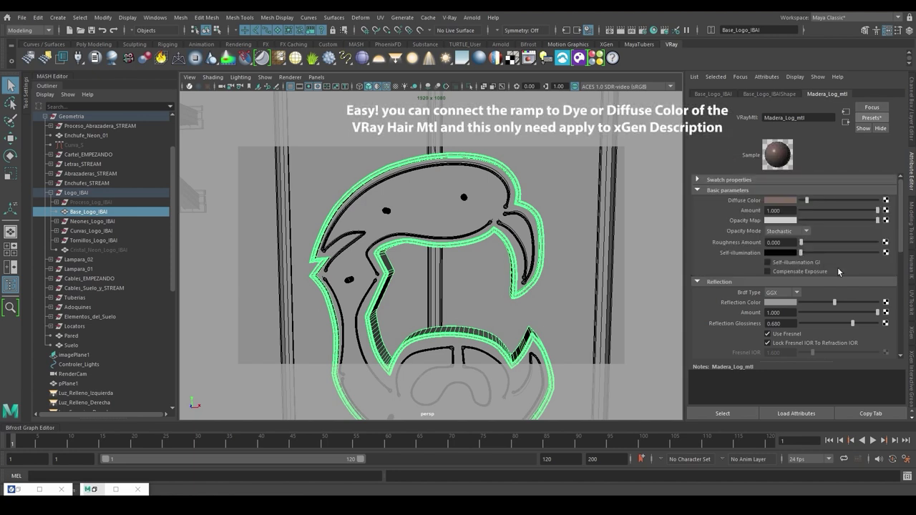
Examine the refraction, translucency and fog color settings of Madera_Log_mtl.
scroll(838, 269, "down", 6)
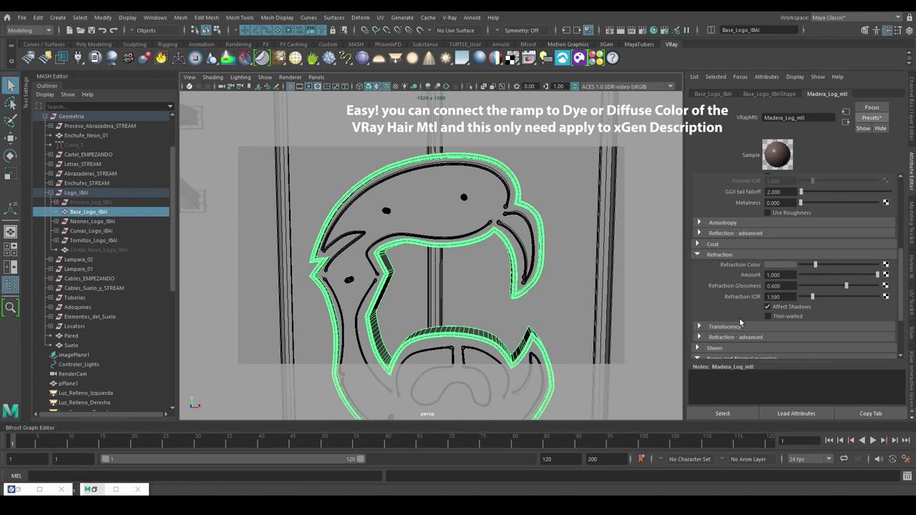
left_click(730, 328)
scroll(751, 308, "down", 3)
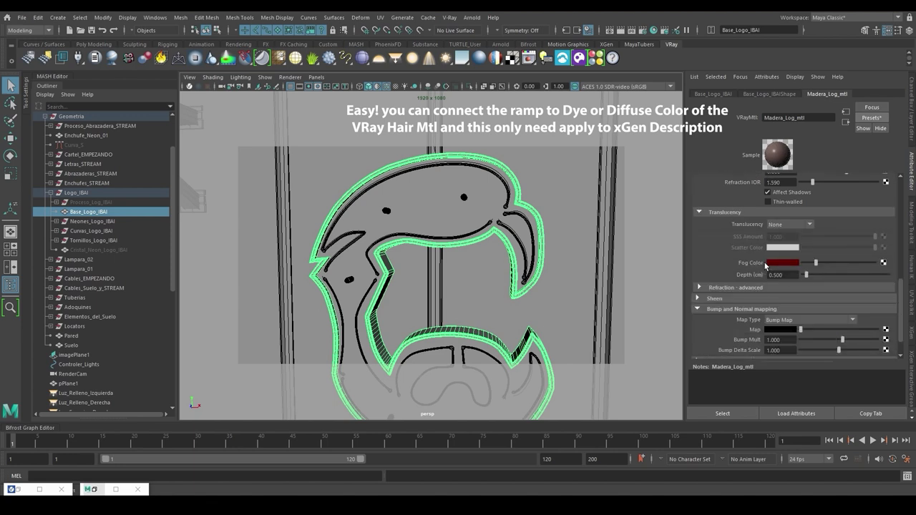
Unhide the logo's front glass and test-render a region around the logo with the denoiser result shown.
left_click(105, 250)
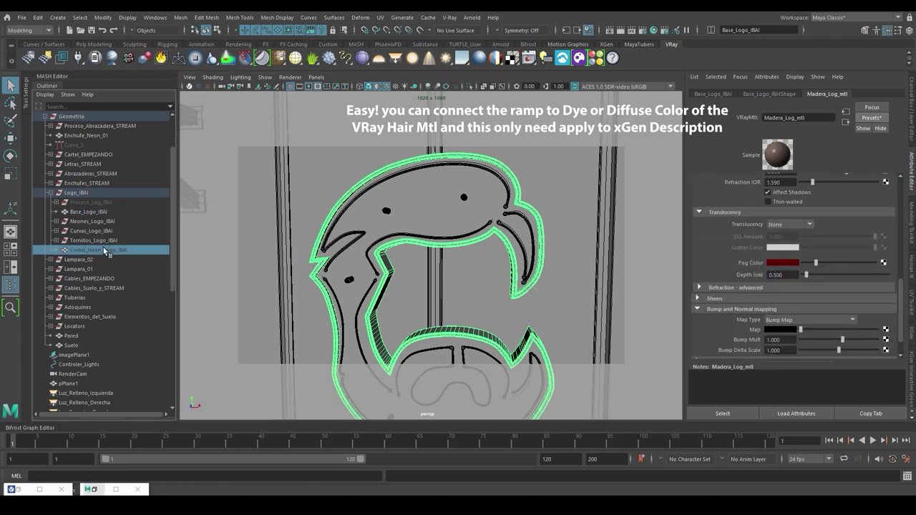
scroll(408, 201, "down", 5)
left_click(529, 58)
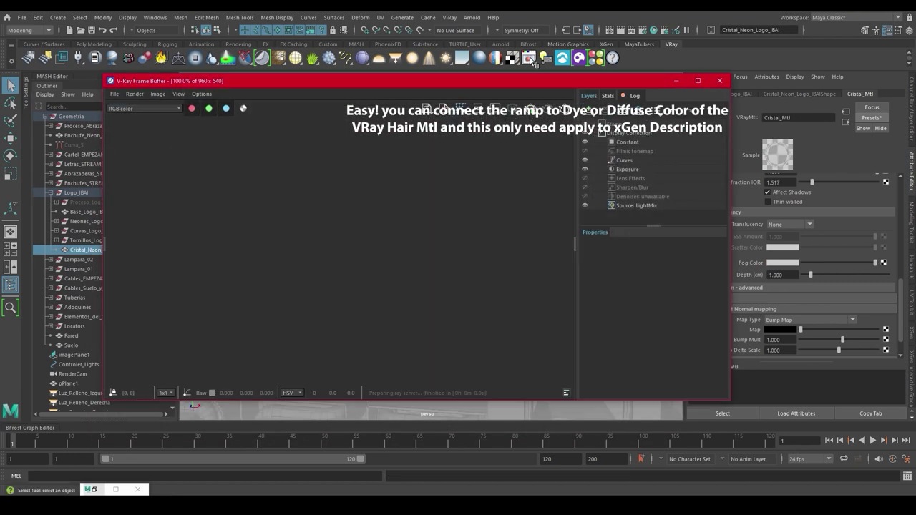
scroll(345, 149, "up", 1)
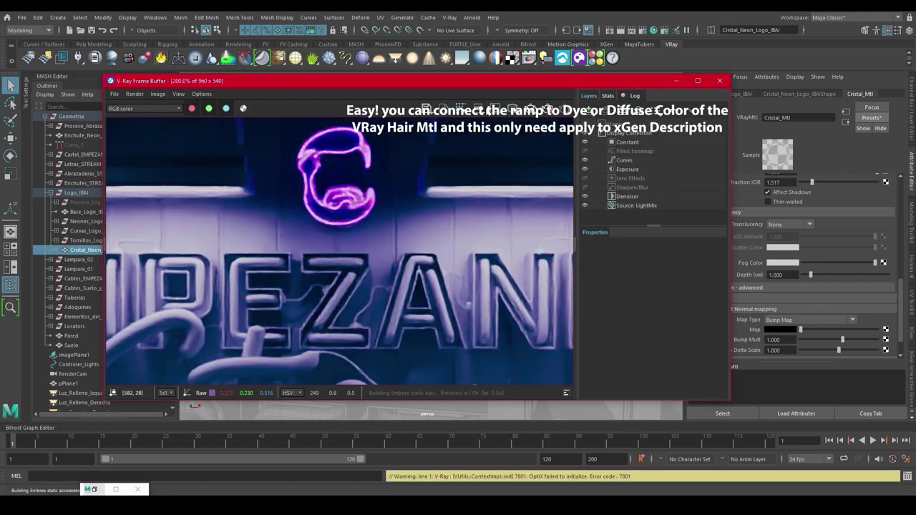
left_click_drag(290, 123, 387, 245)
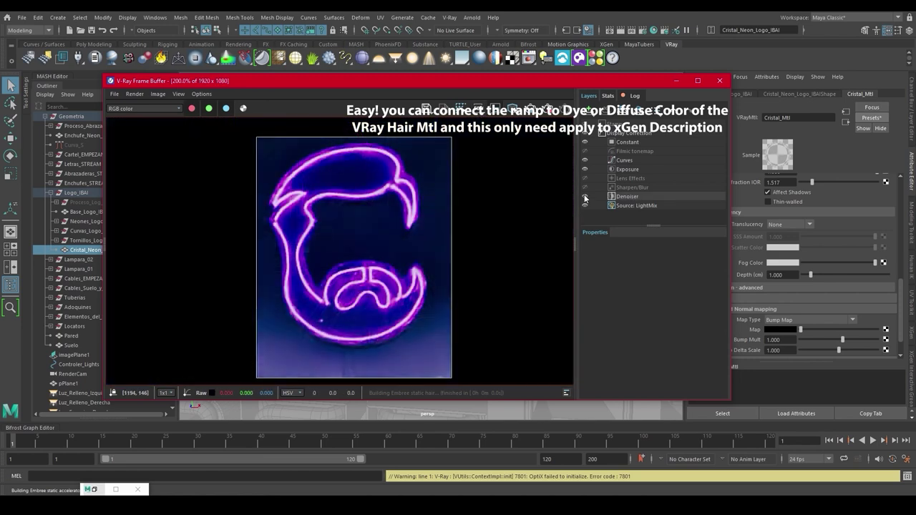
left_click(584, 199)
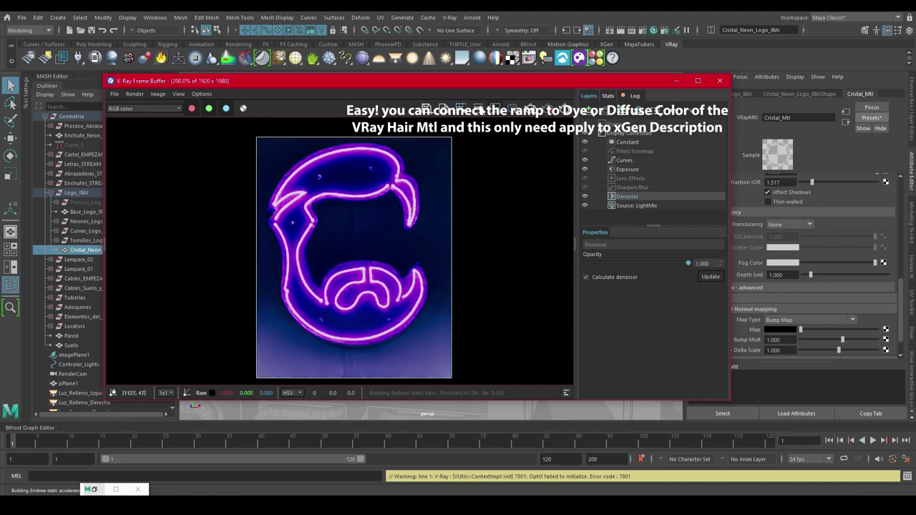
left_click(676, 81)
Replace the settings of Base_Mtl on the upper tube of the sign's letter Z with the dielectric_Ceramic preset.
right_click_drag(581, 209, 331, 232, "alt")
middle_click_drag(331, 233, 359, 172, "alt")
right_click_drag(359, 172, 443, 208, "alt")
middle_click_drag(444, 208, 425, 246, "alt")
left_click(425, 246)
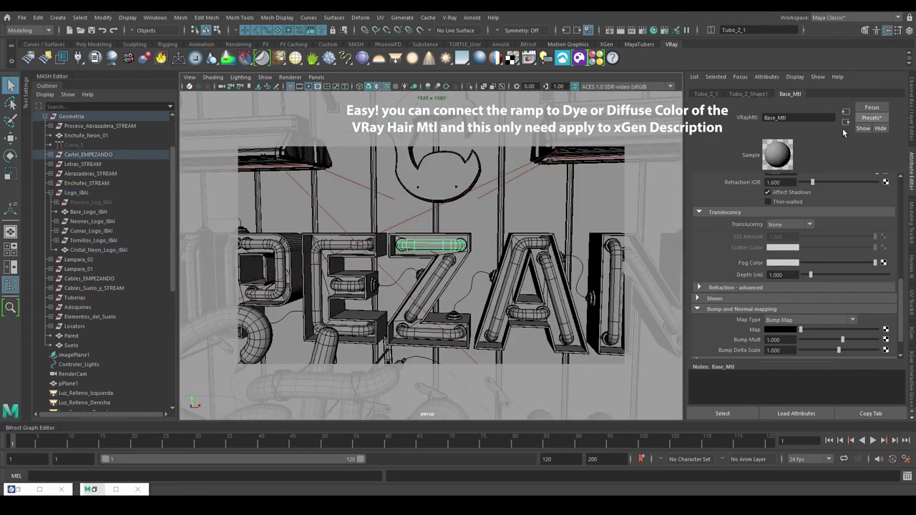
left_click(873, 117)
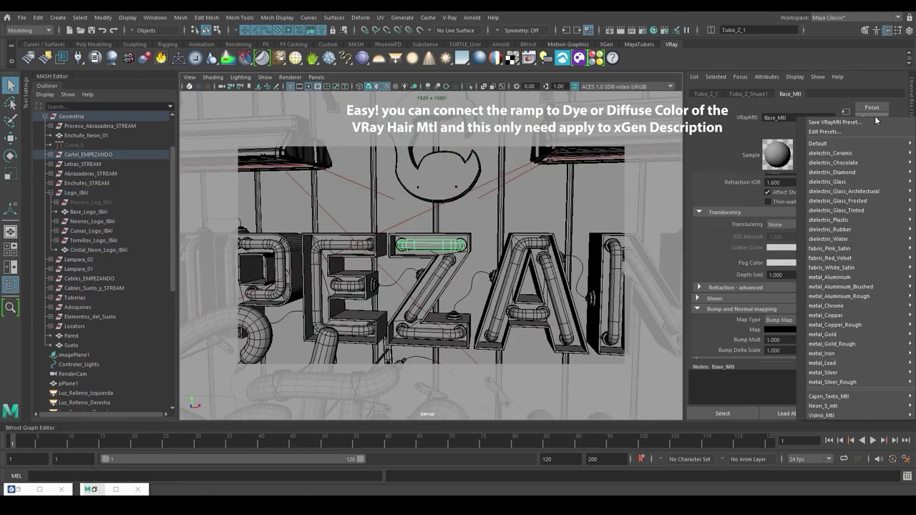
mouse_move(872, 153)
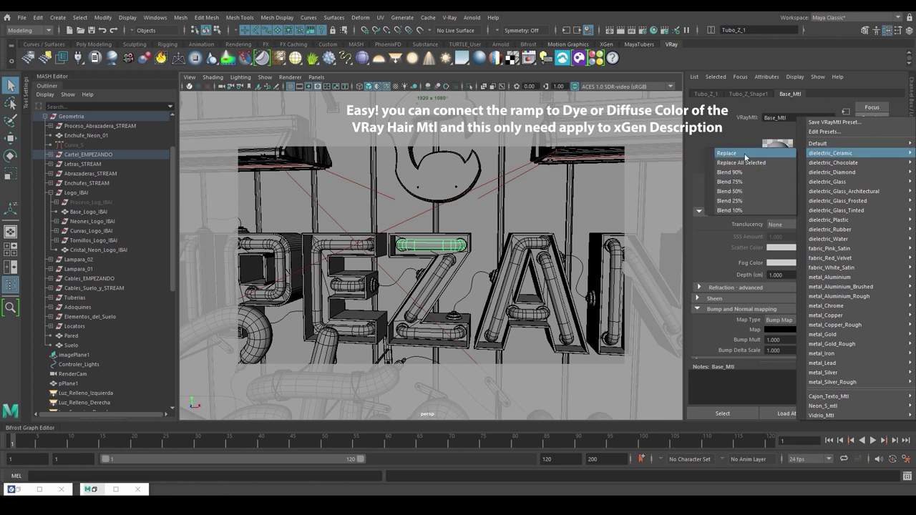
left_click(745, 154)
Set Base_Mtl's diffuse color to hue 245, saturation 0.6 and value 0.3, and its reflection glossiness to 0.975.
left_click(787, 200)
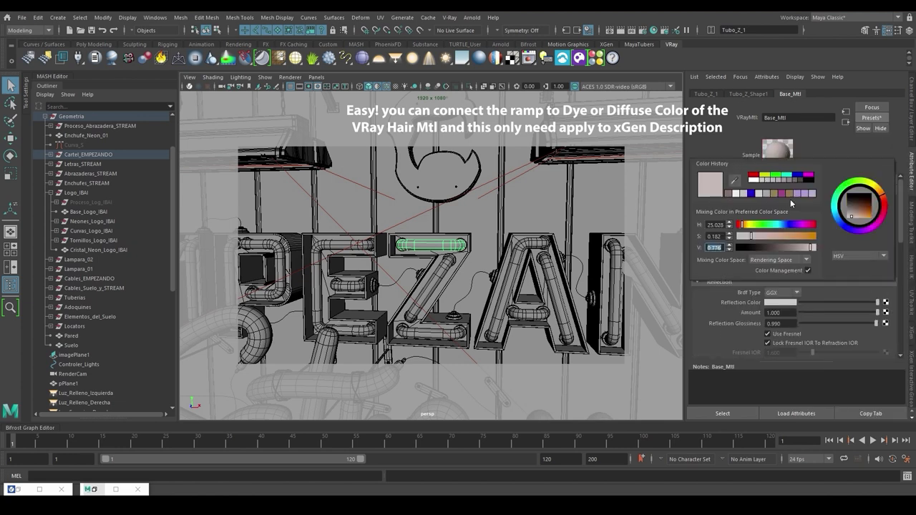
double_click(715, 225)
type("245")
key("Tab")
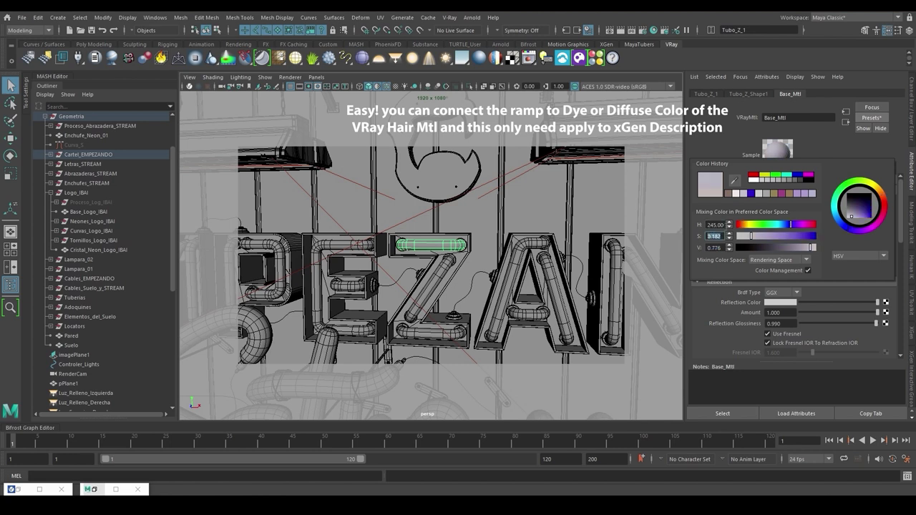
type("0.6")
key("Tab")
type("0.3")
key("Return")
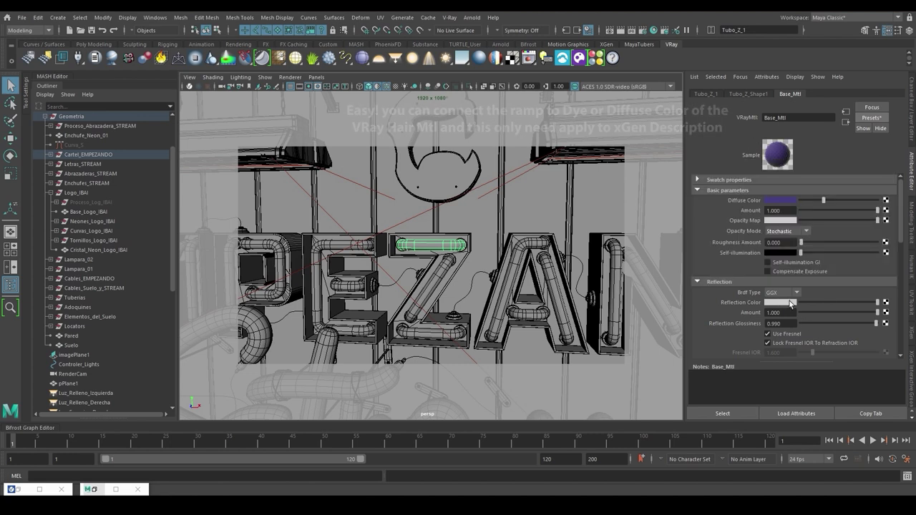
left_click(877, 323)
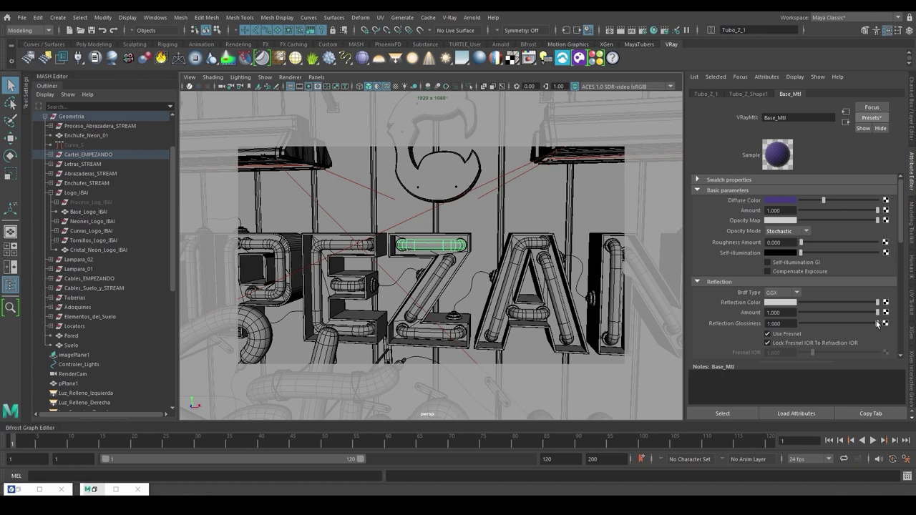
Test-render the scene, inspect the EMPEZANDO letters with a render region around them, and turn the region off.
left_click(19, 490)
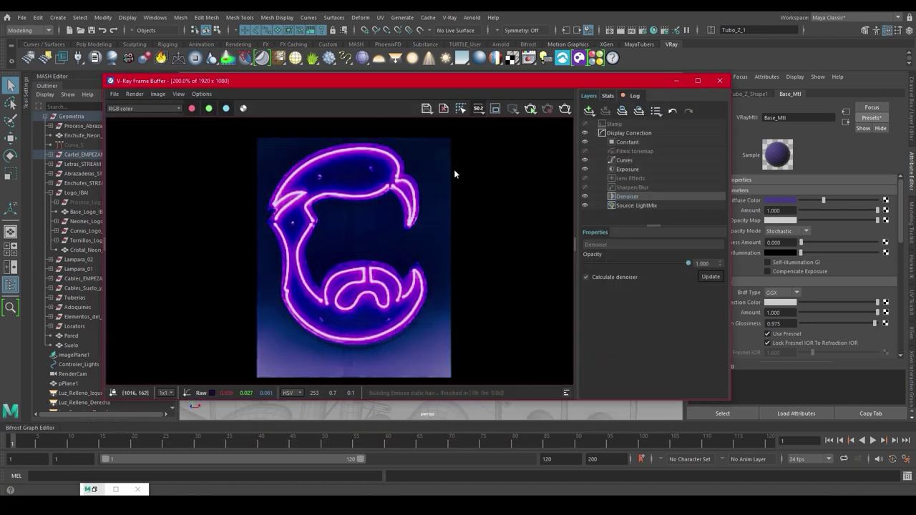
left_click(531, 109)
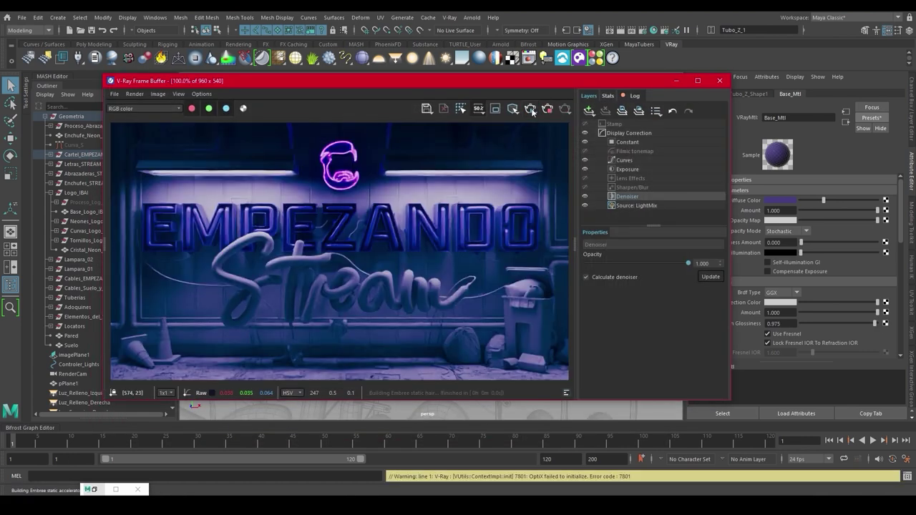
left_click(495, 108)
left_click_drag(124, 192, 559, 271)
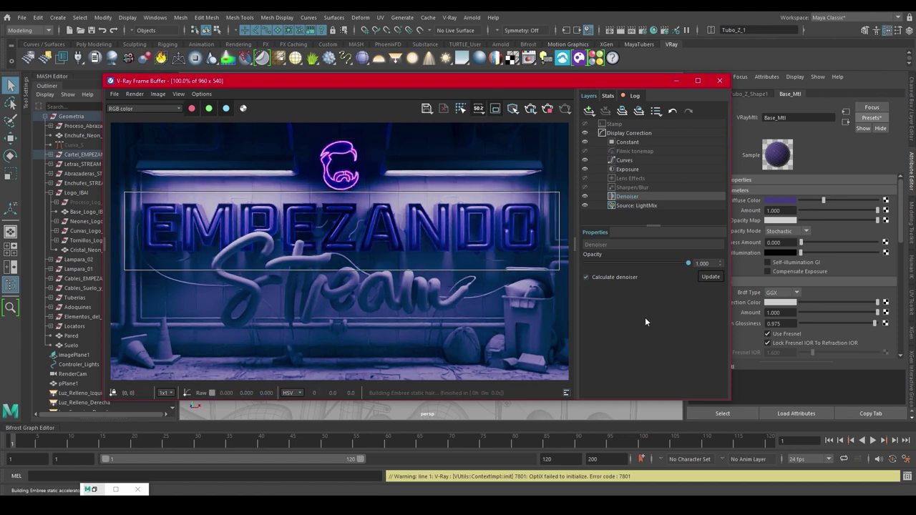
scroll(435, 213, "up", 2)
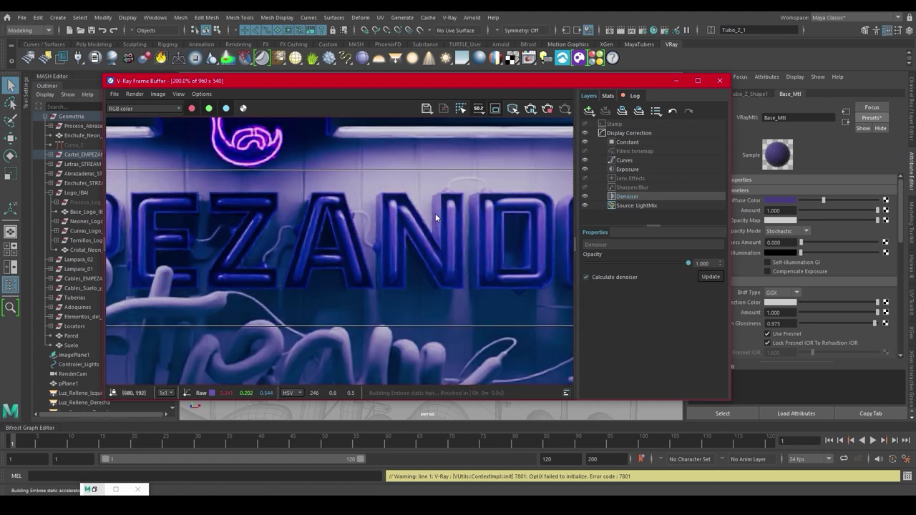
scroll(436, 213, "down", 2)
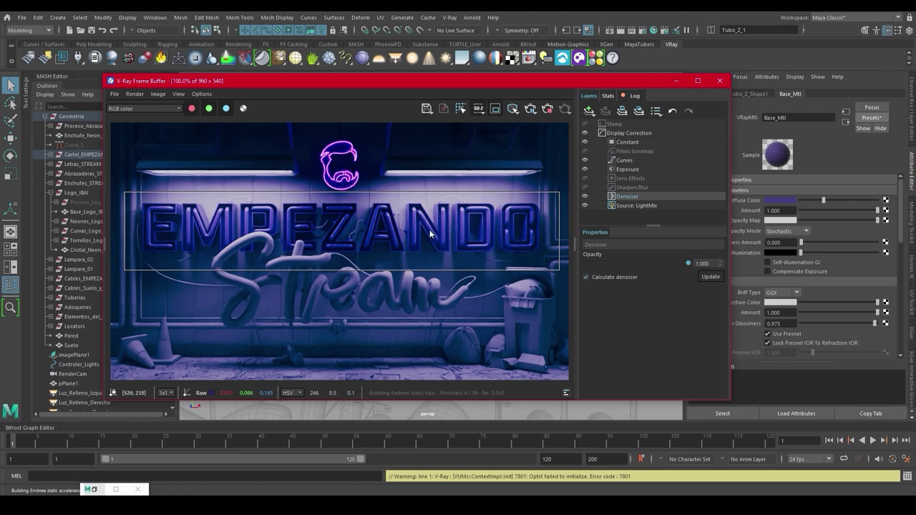
left_click(495, 110)
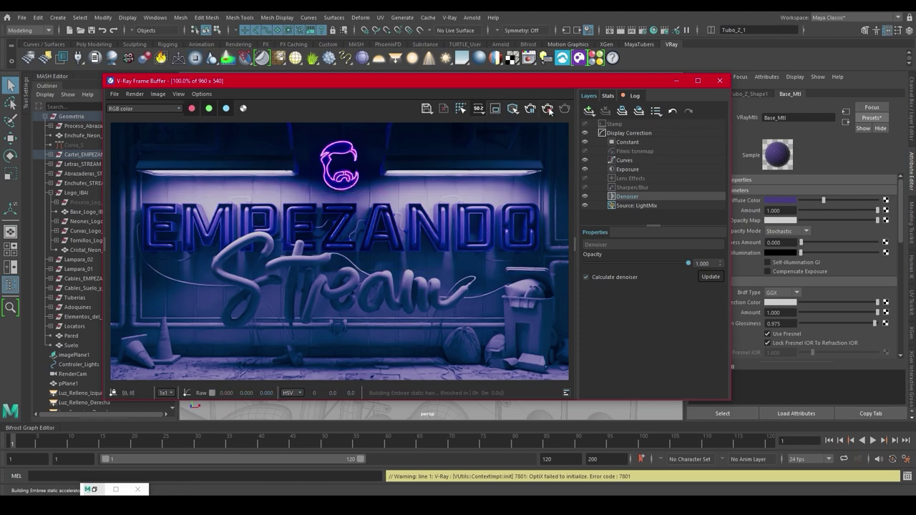
left_click(676, 81)
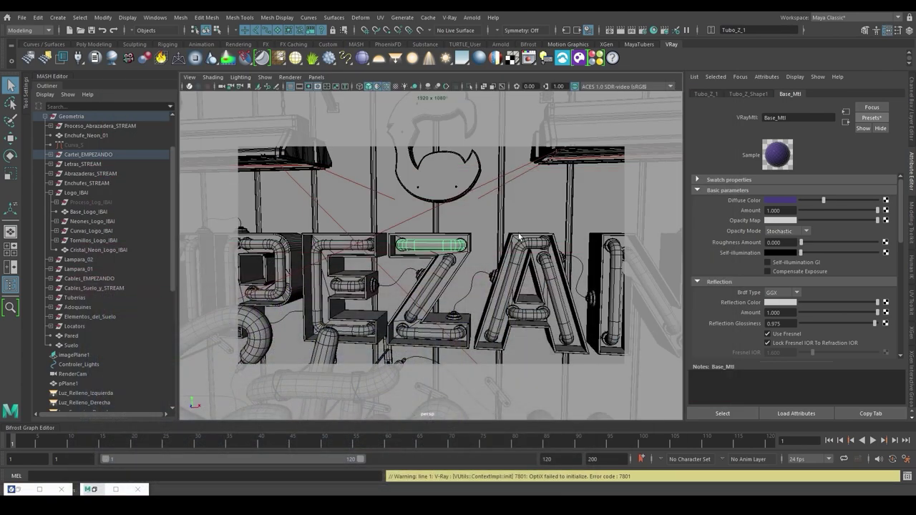
Set the diffuse color of Cableado_EMPEZANDO_Mtl on vrayRenderableCurve to hue 245, saturation 0.6 and value 0.05.
right_click_drag(518, 235, 448, 244, "alt")
left_click(91, 374)
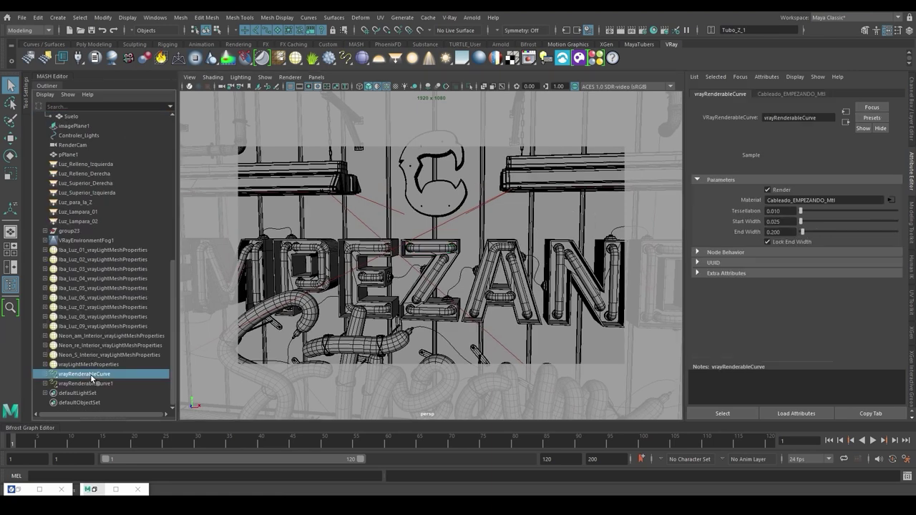
left_click_drag(793, 201, 821, 200)
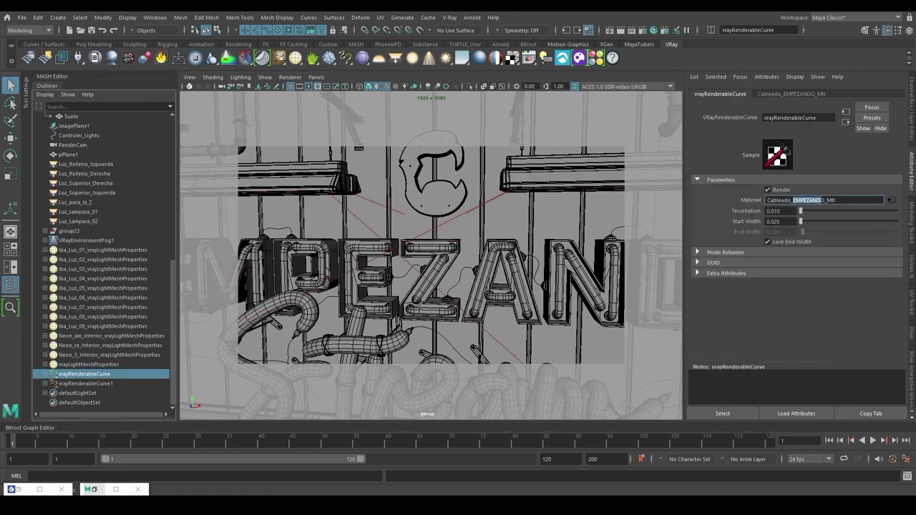
left_click(891, 201)
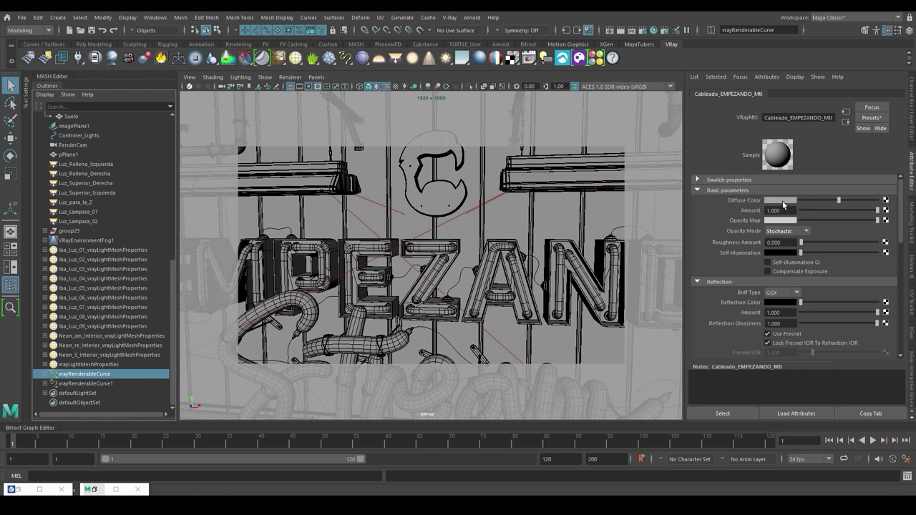
left_click(767, 201)
left_click(722, 194)
left_click(711, 249)
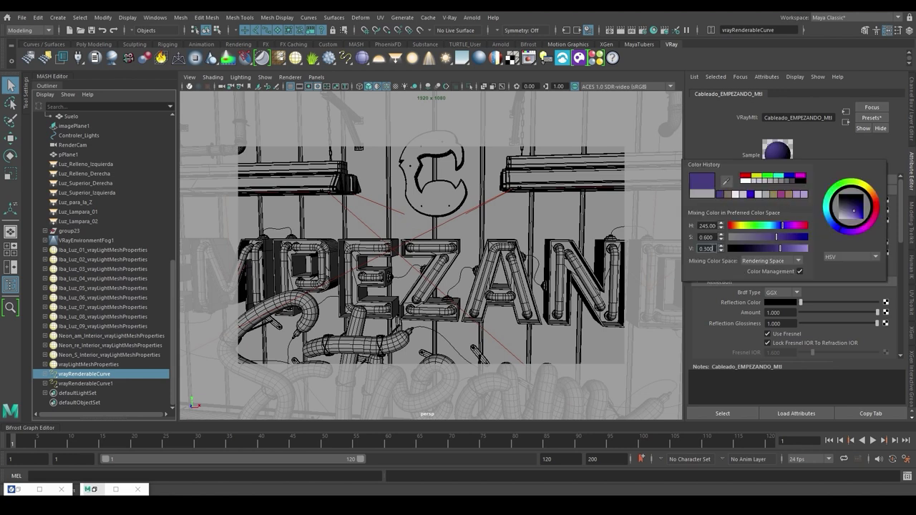
type("05")
key("Return")
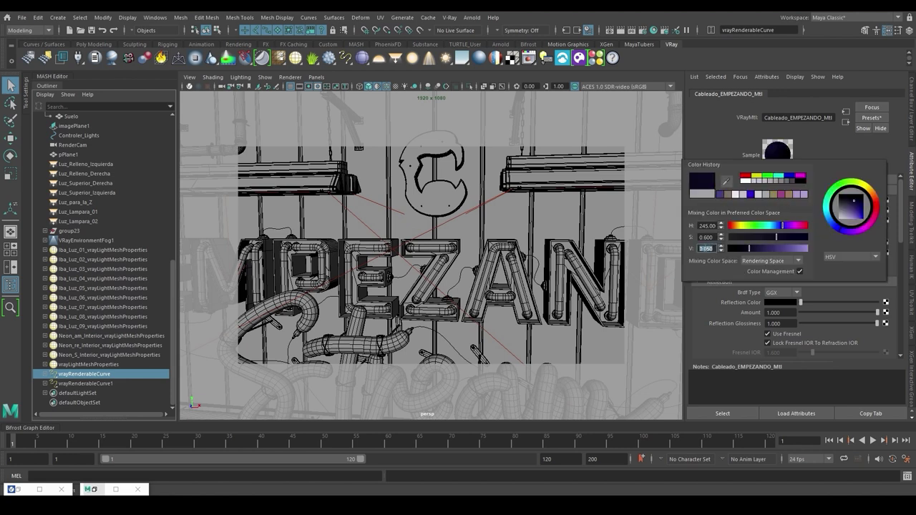
Give Cableado_EMPEZANDO_Mtl a white reflection color, 0.465 reflection glossiness and an unlocked Fresnel IOR of 1.3.
left_click_drag(801, 303, 915, 311)
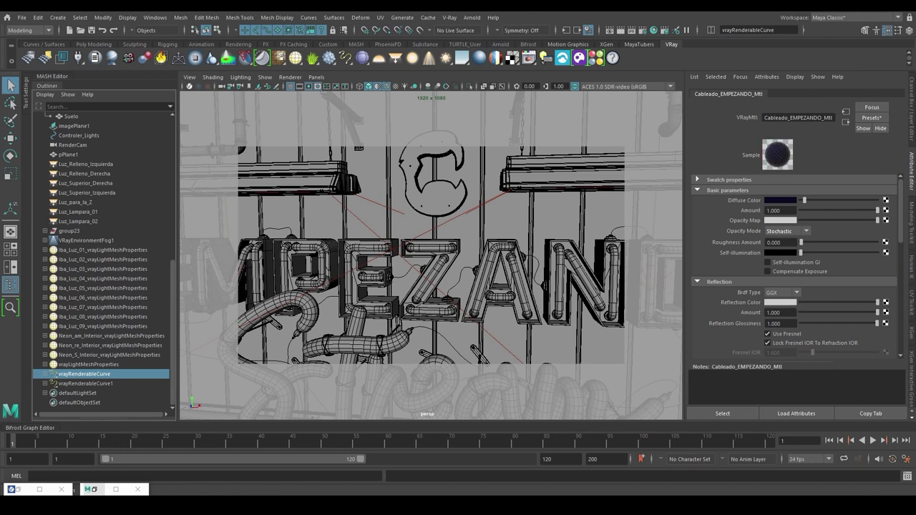
scroll(846, 329, "down", 1)
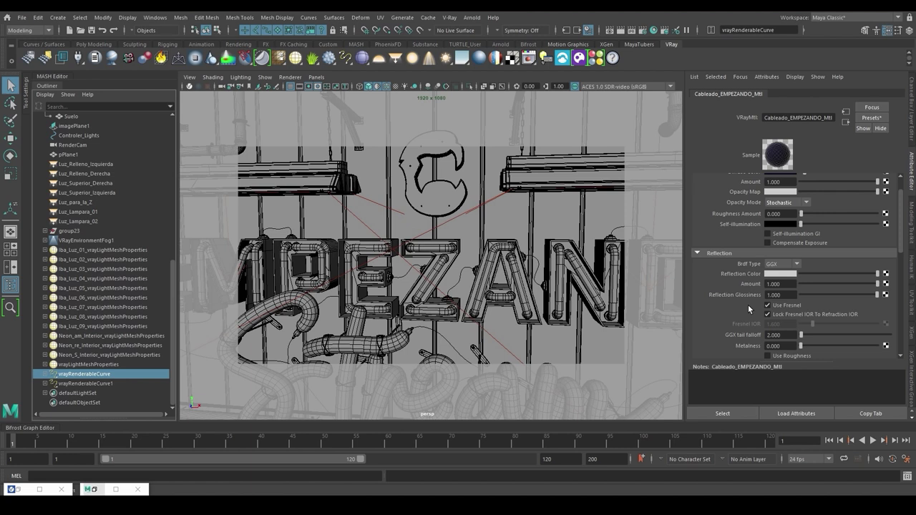
left_click_drag(878, 295, 835, 298)
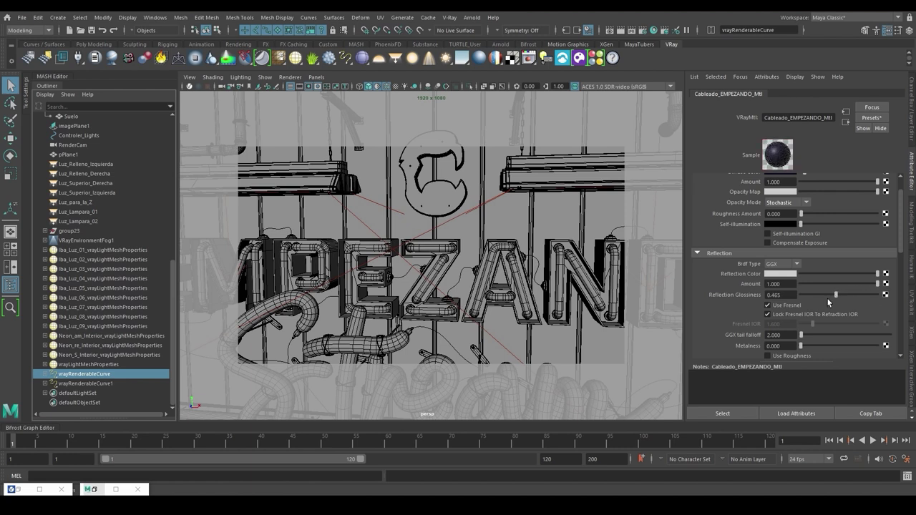
left_click(768, 314)
left_click(792, 324)
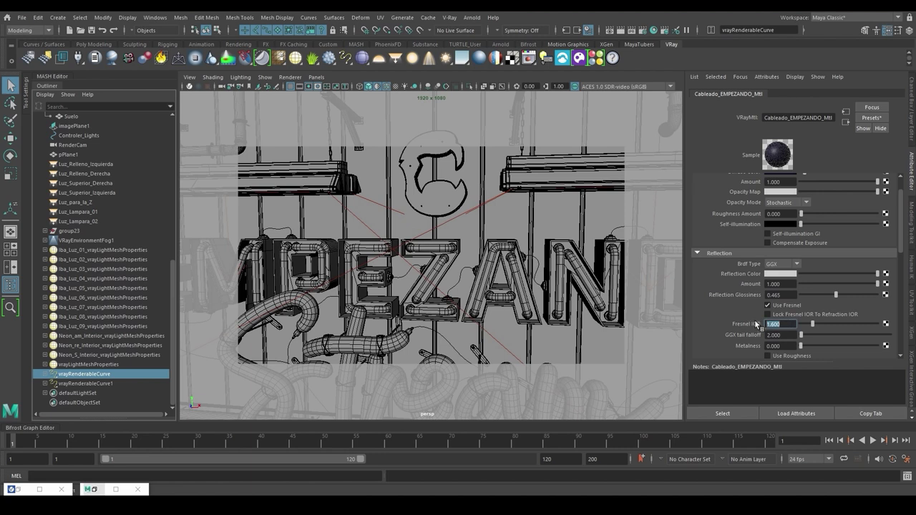
type("1.3")
key("Return")
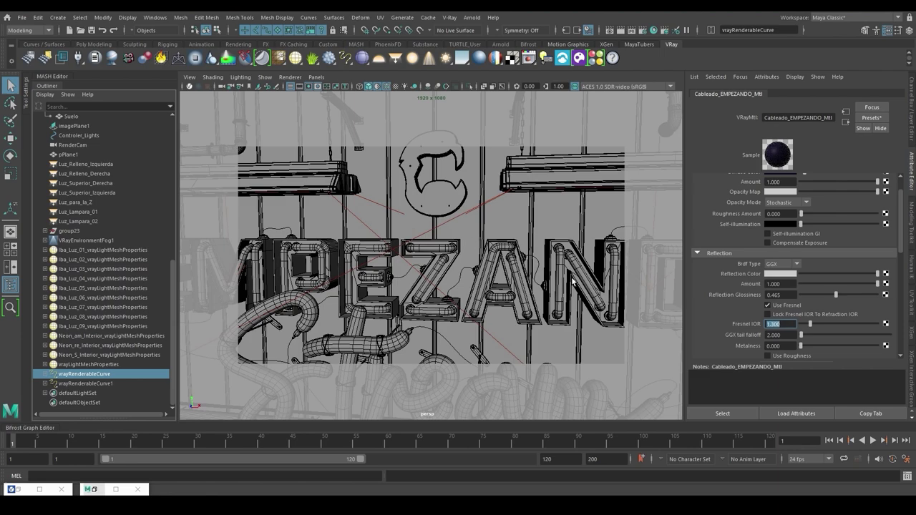
Set the diffuse color of Cromo_Mtl on the clamp plate behind the STREAM tube to saturation 0.02 and value 0.065.
middle_click_drag(573, 281, 558, 122, "alt")
right_click_drag(458, 243, 573, 243, "alt")
left_click(481, 253)
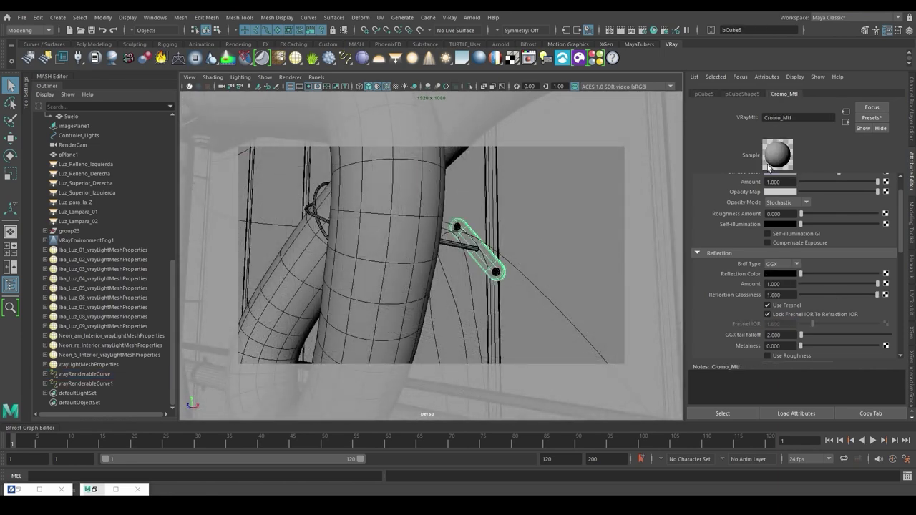
scroll(730, 245, "up", 2)
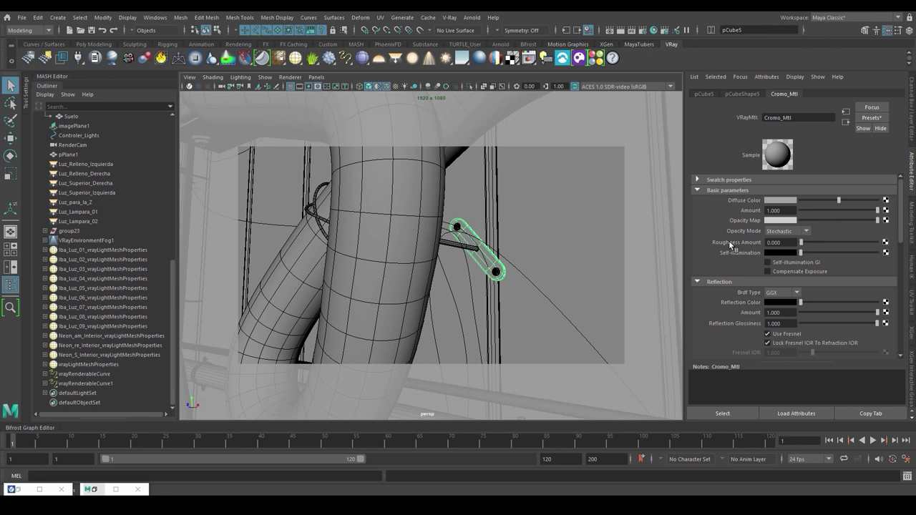
left_click(788, 200)
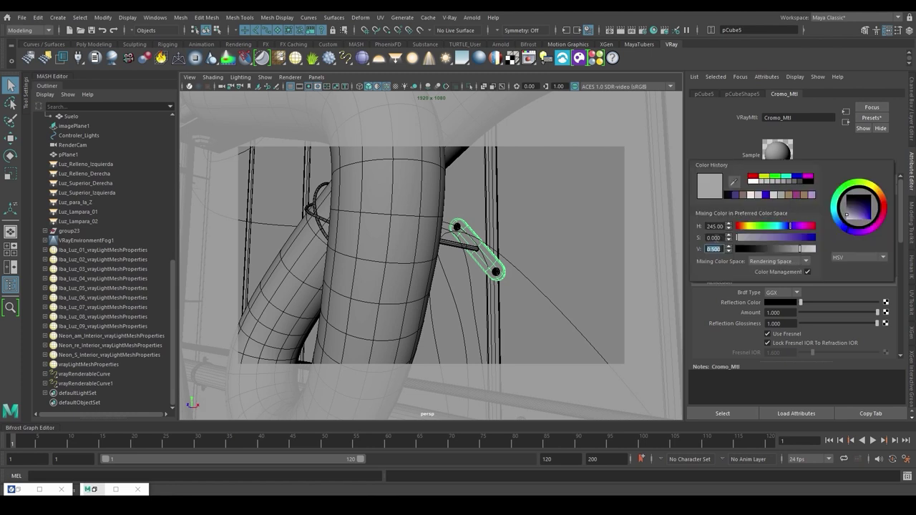
left_click_drag(721, 238, 714, 237)
type("0.02")
key("Tab")
type("0.065")
key("Return")
Raise Cromo_Mtl's reflection color to white and enable Use Roughness.
scroll(711, 221, "down", 1)
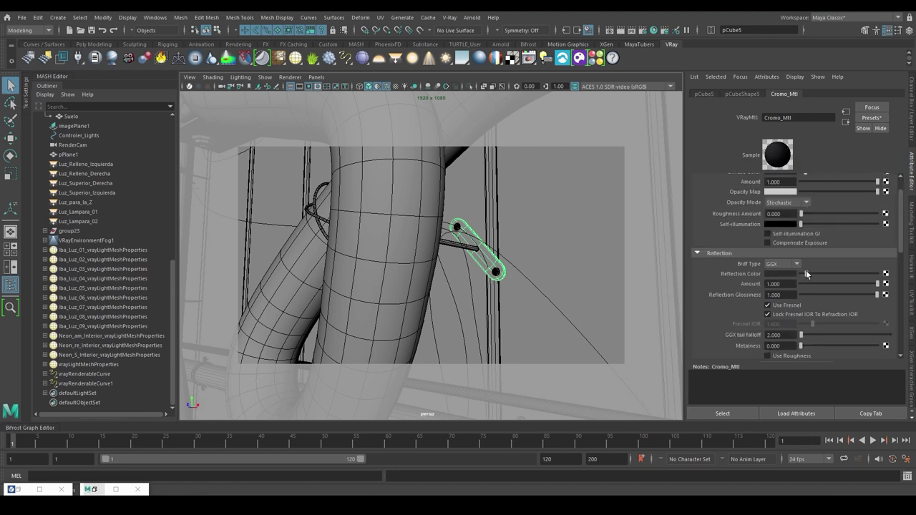
left_click_drag(805, 274, 879, 273)
scroll(806, 305, "down", 1)
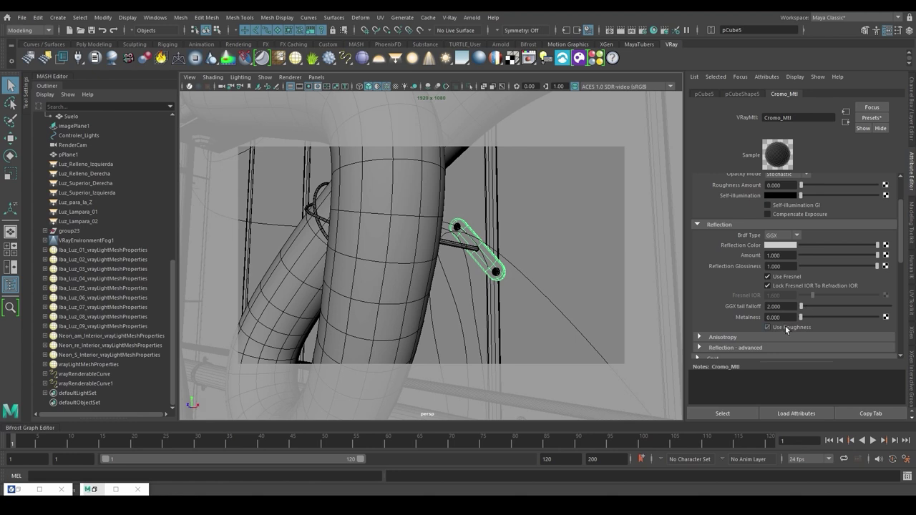
left_click(785, 326)
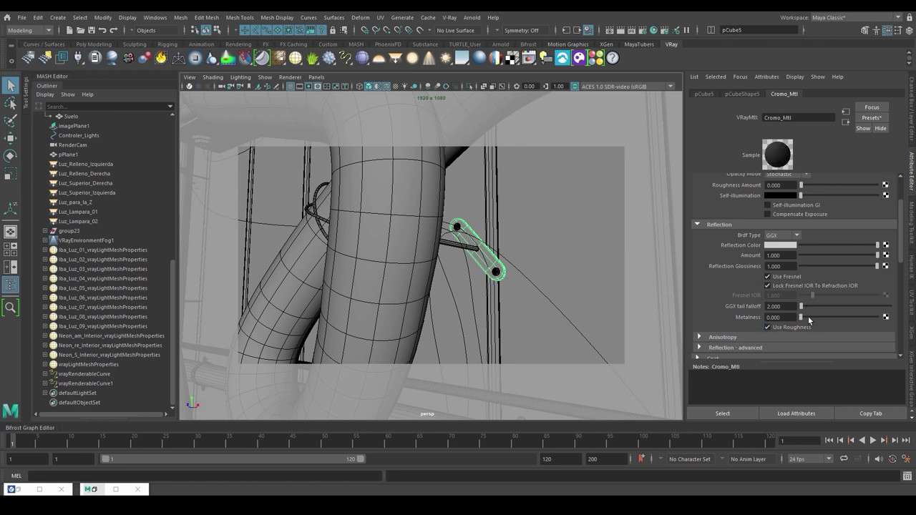
Set Cromo_Mtl's metalness to 1 and reflection glossiness to 0.401, and unlock its Fresnel IOR from the refraction IOR.
left_click_drag(801, 319, 894, 319)
left_click_drag(875, 266, 831, 267)
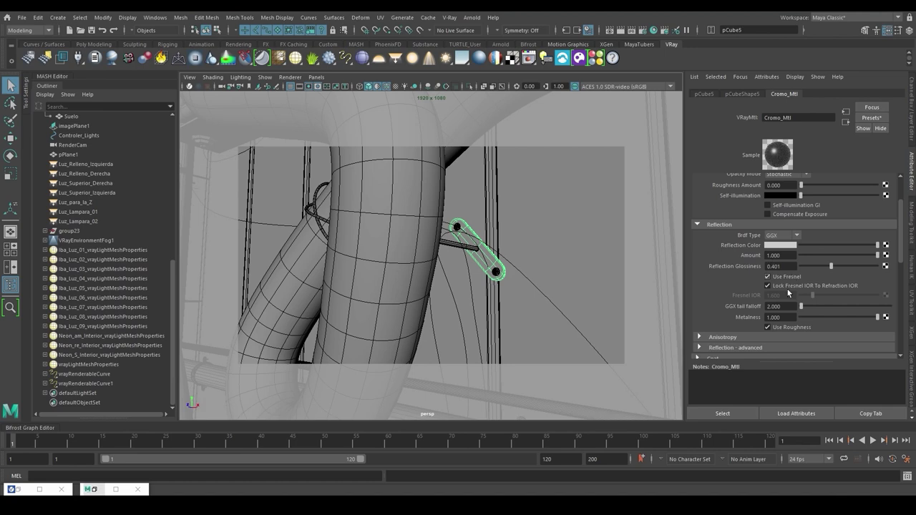
left_click(785, 286)
left_click_drag(787, 299, 770, 299)
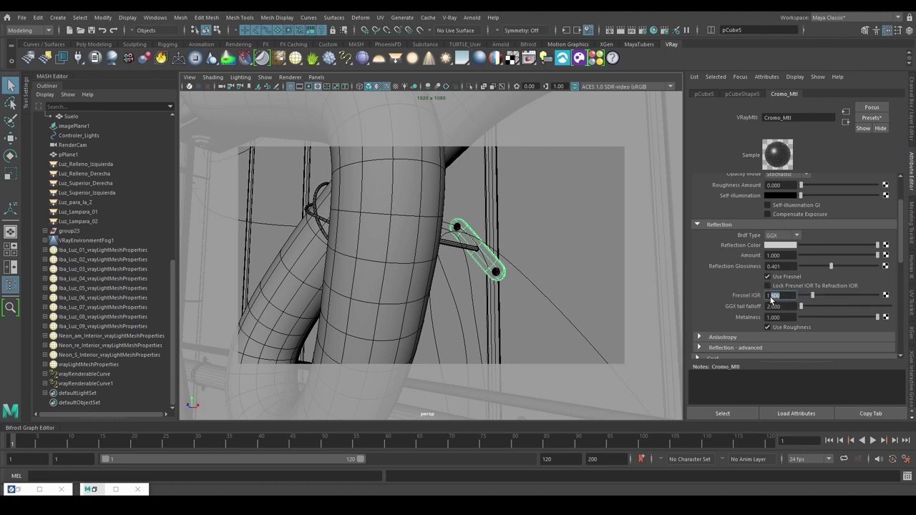
key("Return")
Darken the diffuse color of Gris_Metal_Mtl on the wire tie wrapped around the S tube.
mouse_move(448, 244)
left_mouse_down("alt")
mouse_move(405, 233)
mouse_move(521, 241)
mouse_move(464, 252)
left_mouse_up("alt")
left_click(395, 250)
left_click(415, 252)
left_click(466, 243)
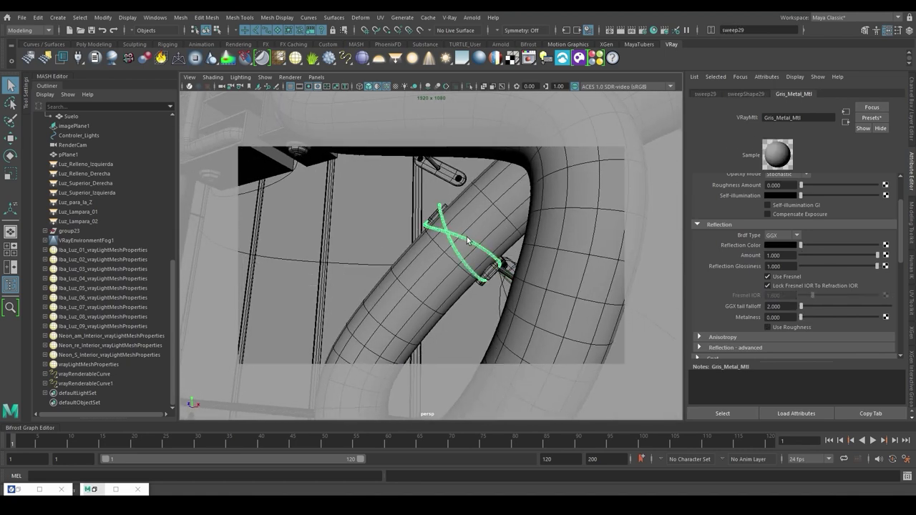
scroll(788, 204, "up", 3)
left_click(788, 202)
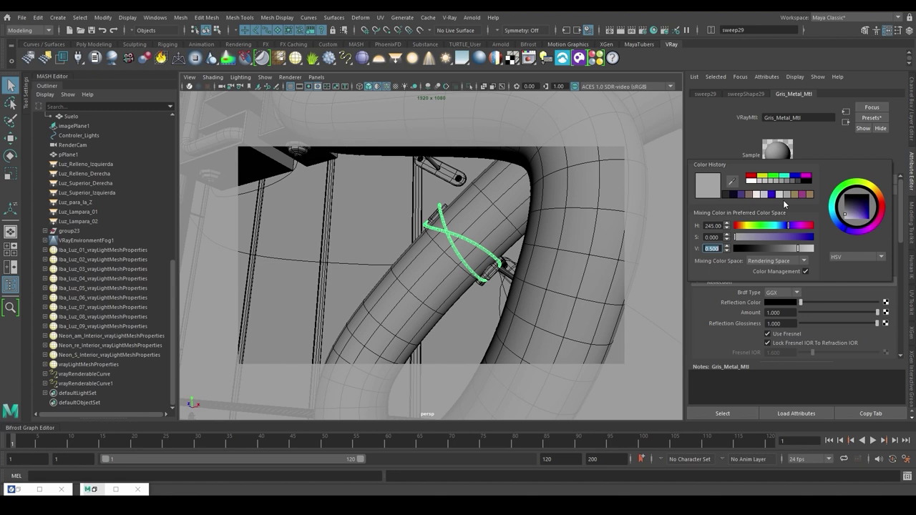
left_click(715, 249)
key("Return")
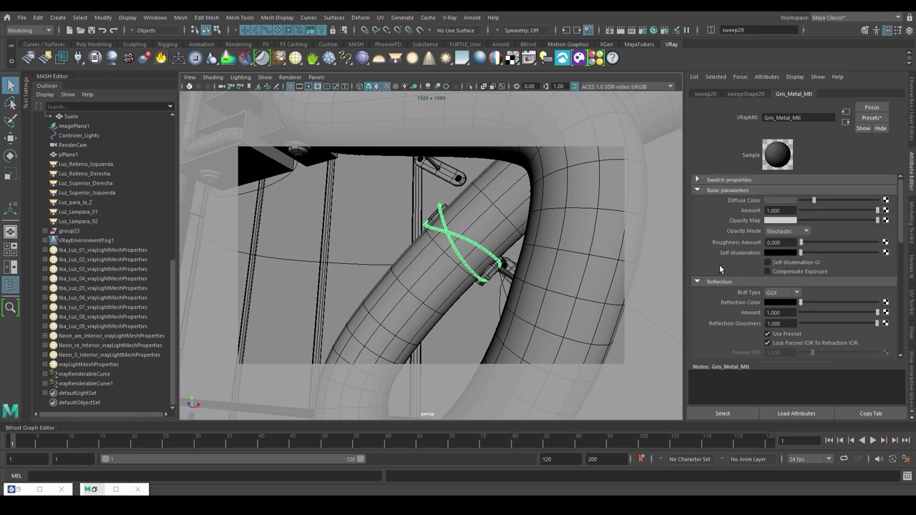
Give Gris_Metal_Mtl a white reflection color, 0.599 reflection glossiness and an unlocked Fresnel IOR of 1.335.
left_click_drag(801, 302, 839, 323)
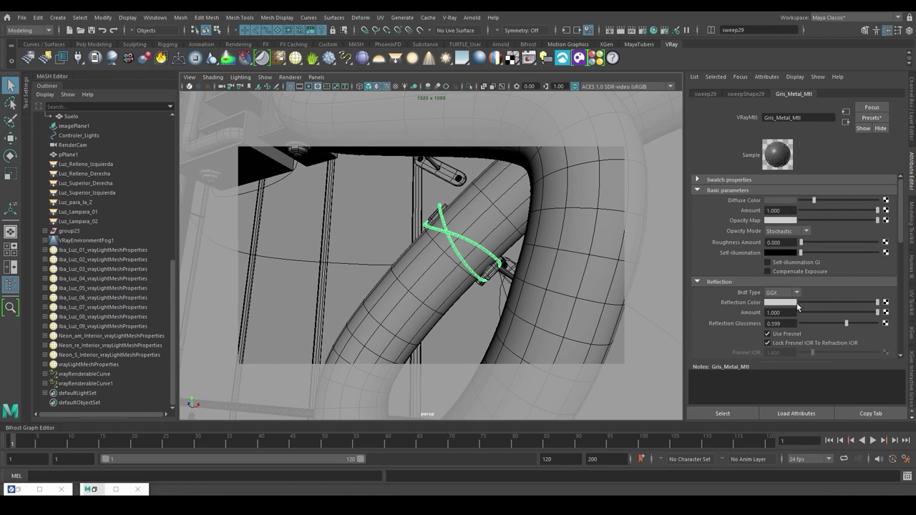
scroll(823, 258, "down", 3)
left_click(790, 259)
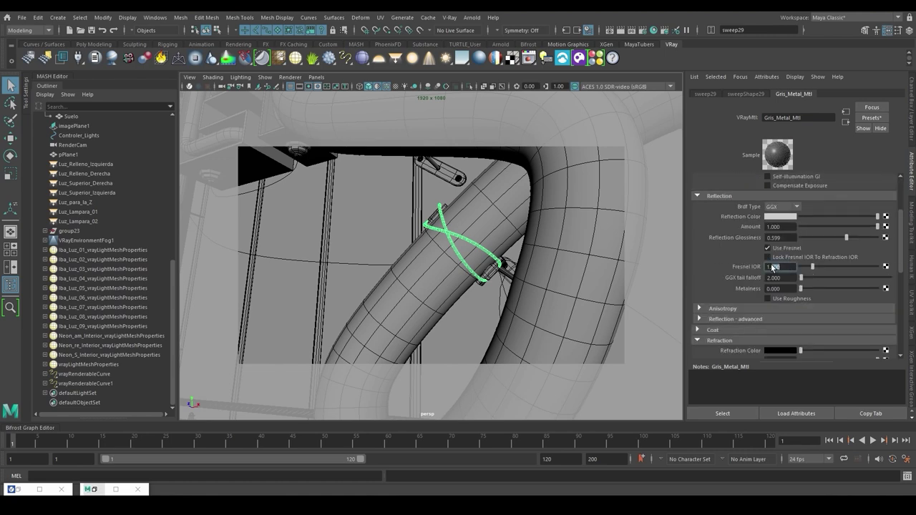
left_click(774, 267)
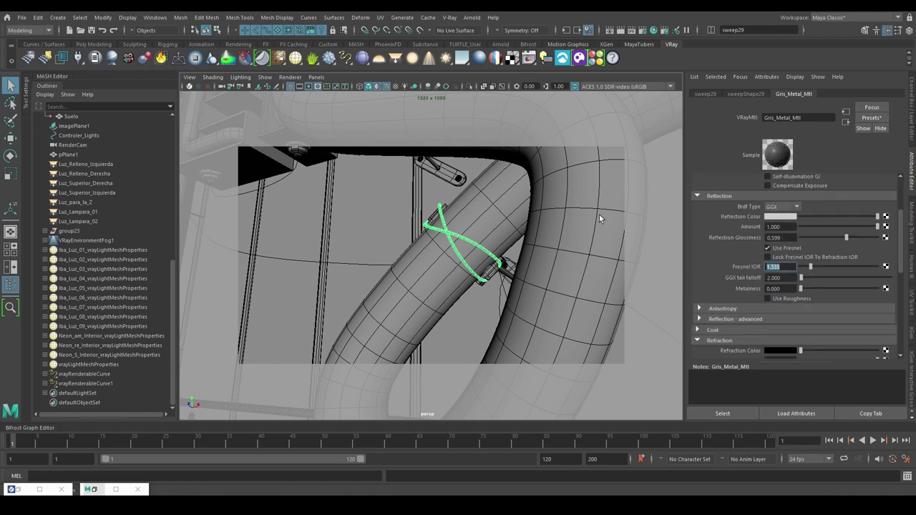
Give Gris_Metal_Mtl1 on the horizontal pipe's clamp a white reflection color, 0.669 reflection glossiness and an unlocked Fresnel IOR.
right_click_drag(600, 213, 402, 267, "alt")
left_click_drag(402, 267, 542, 329, "alt")
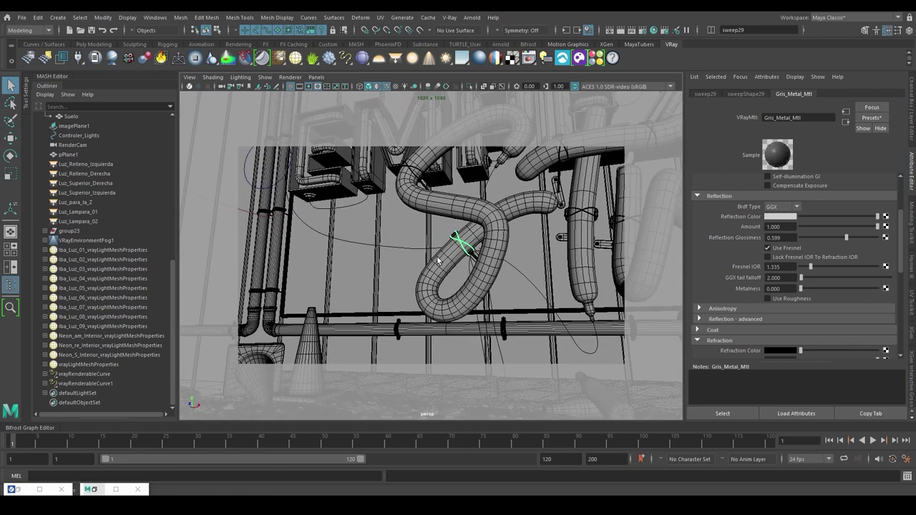
left_click(504, 326)
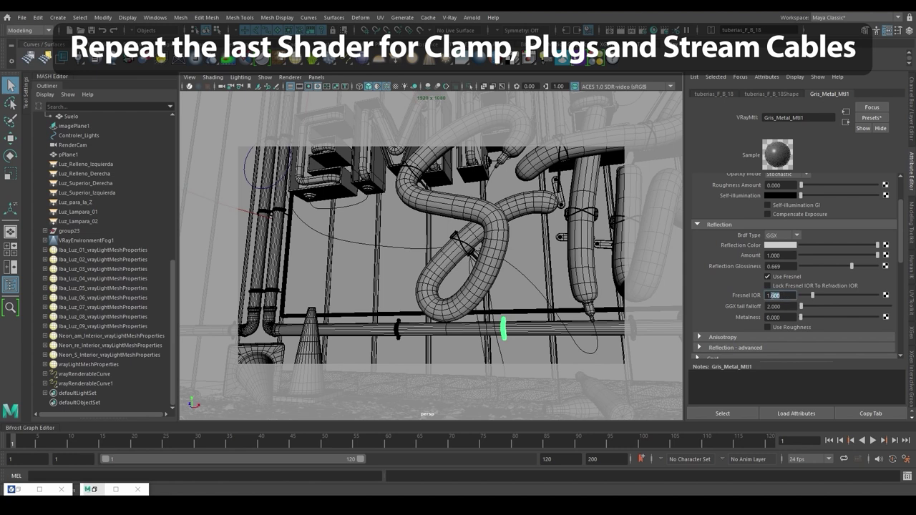
Set Plastico_Gris_Mtl on the neon plug to diffuse saturation 0.25 and value 0.1, with white reflection and slightly reduced reflection glossiness.
left_click(588, 313)
left_click(787, 200)
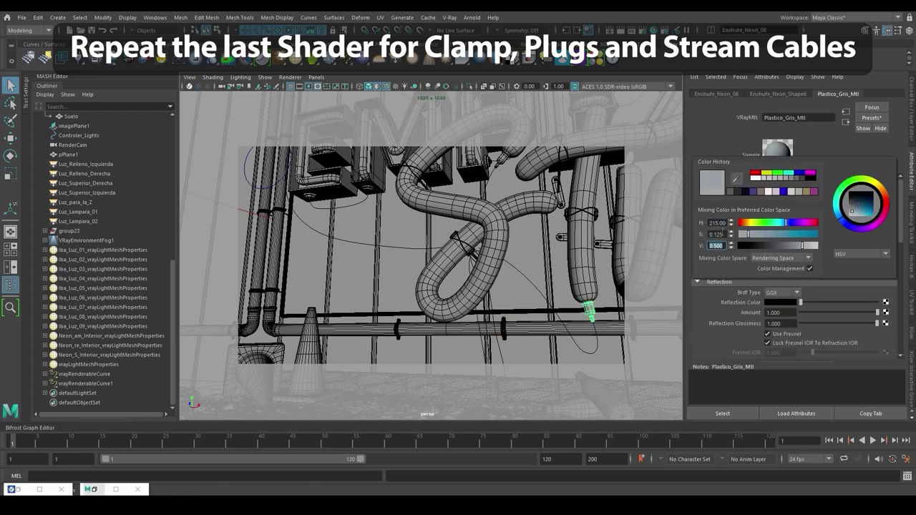
double_click(721, 234)
type("0.25")
key("Tab")
type("0.1")
key("Return")
left_click_drag(802, 302, 878, 302)
left_click_drag(877, 323, 873, 325)
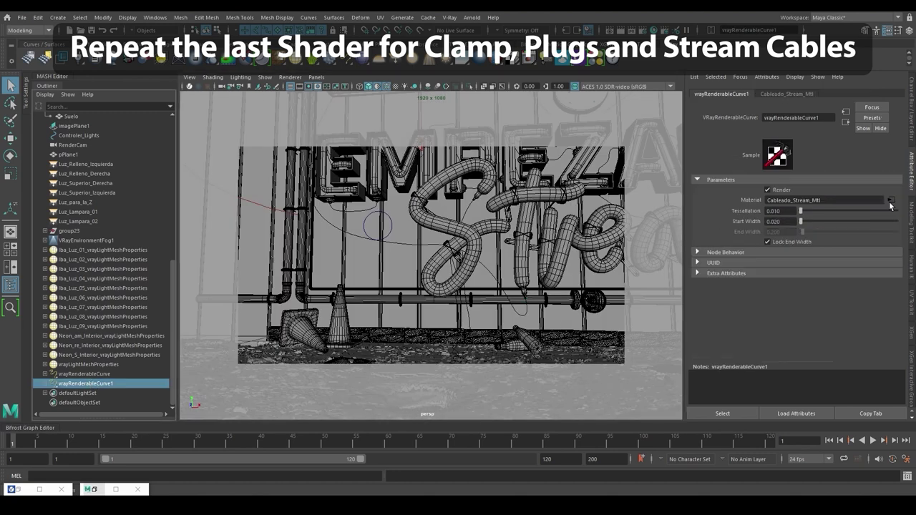
Give Cableado_Stream_Mtl on vrayRenderableCurve1 a dark blue diffuse color, white reflection color and 0.408 reflection glossiness.
left_click(891, 201)
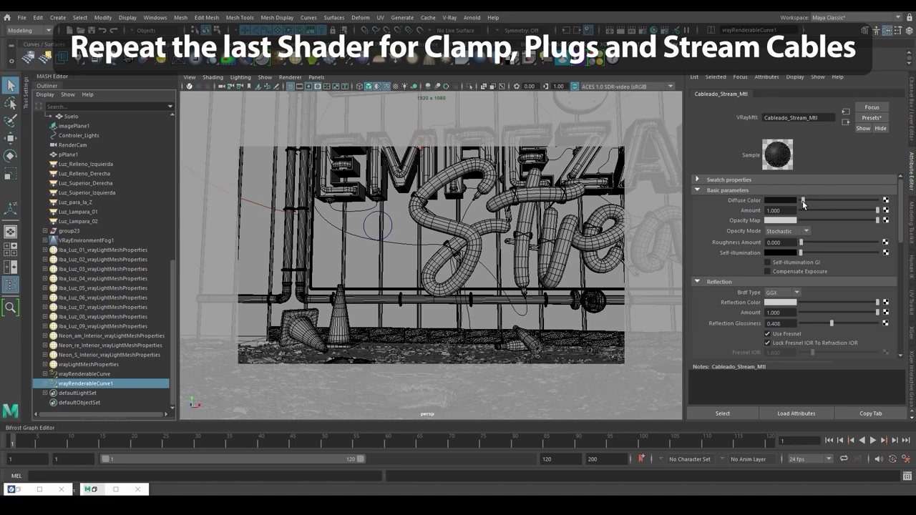
left_click(780, 201)
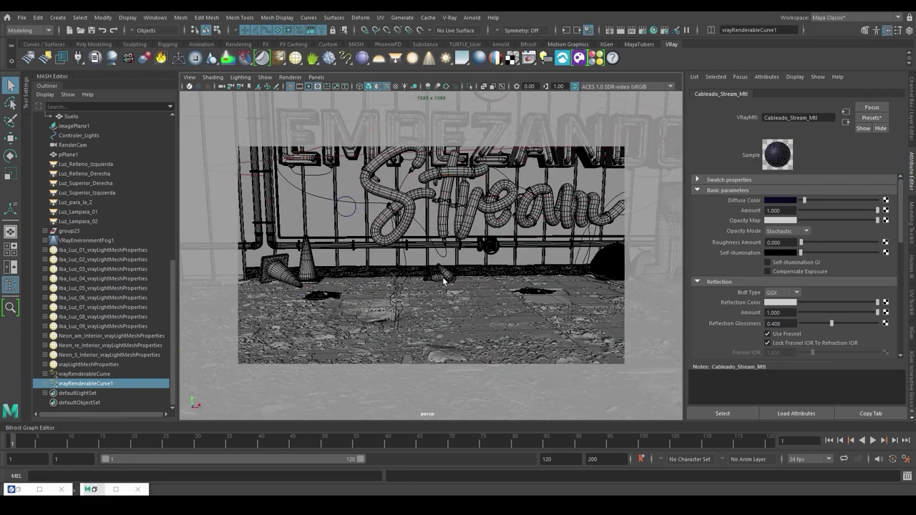
Apply the dielectric_Glass_Tinted preset to Vidrio_Botella_Mtl on the floor bottle and set its fog depth to 0.5 cm.
left_click(445, 275)
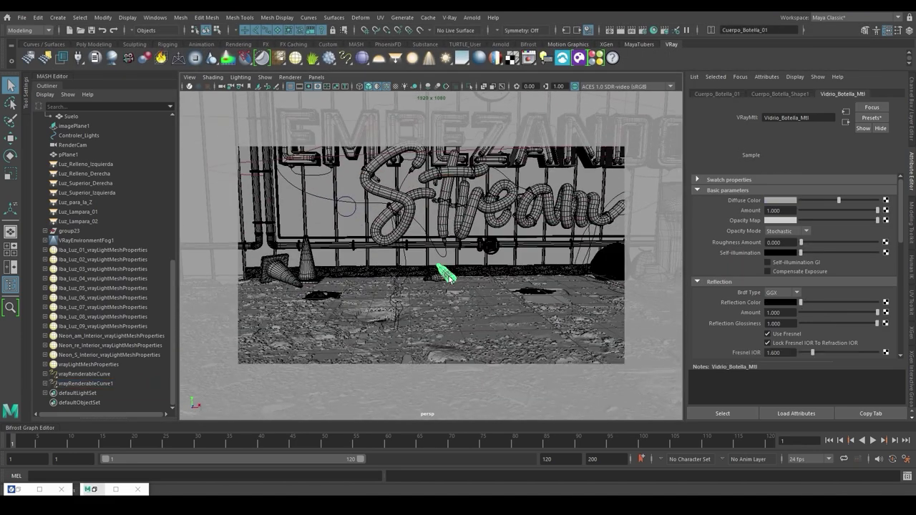
left_click(874, 119)
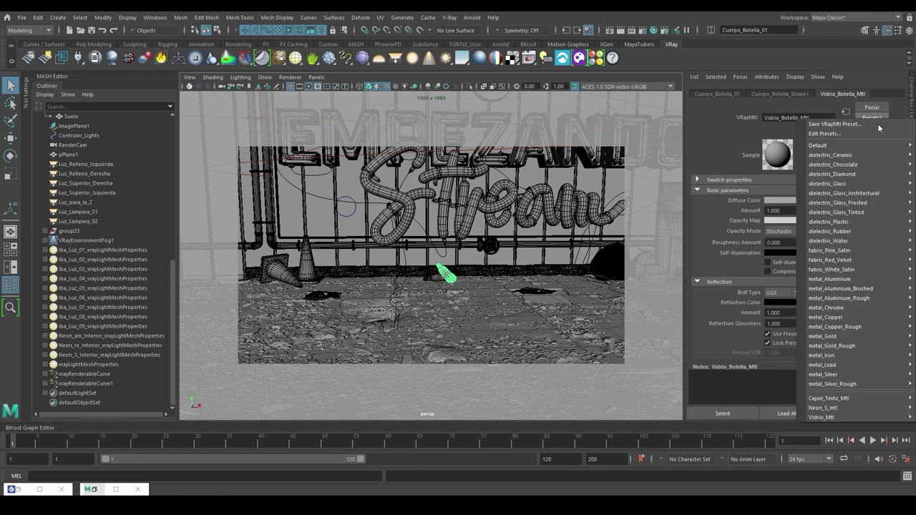
mouse_move(816, 211)
left_click(771, 209)
scroll(744, 212, "down", 3)
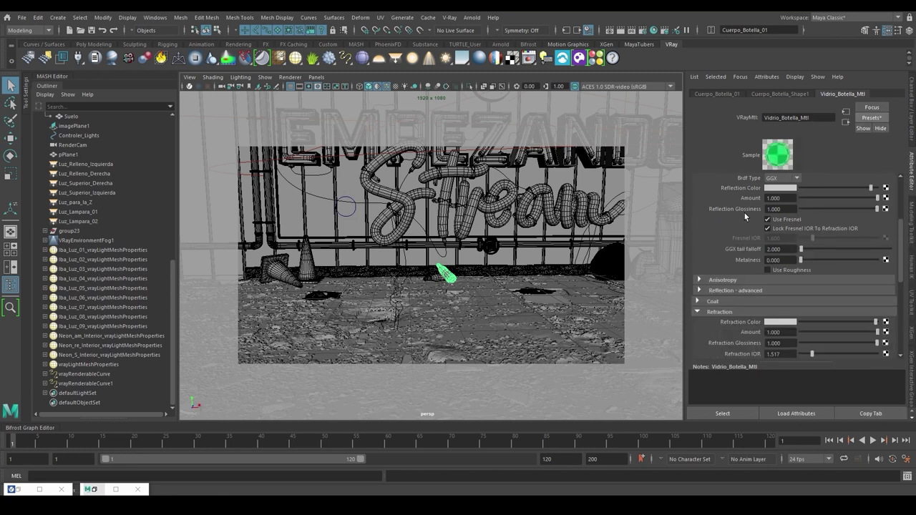
scroll(745, 212, "down", 5)
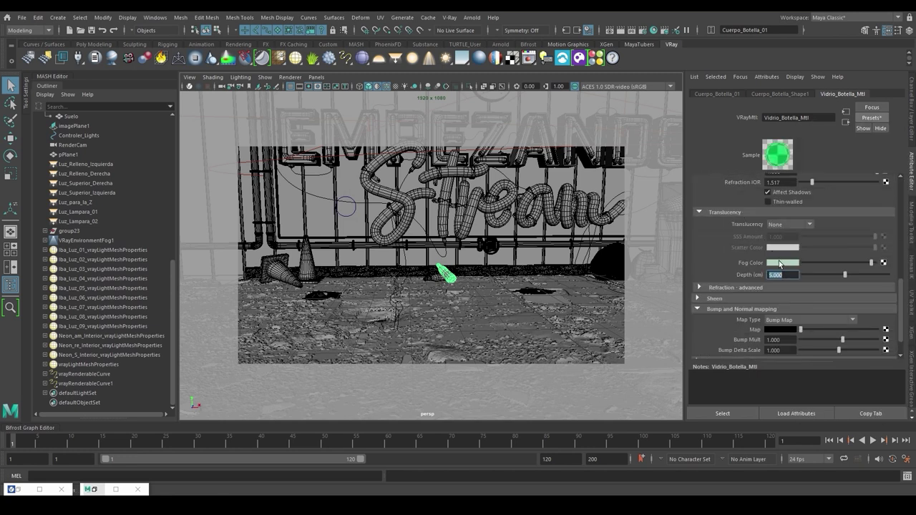
type("0.5")
key("Return")
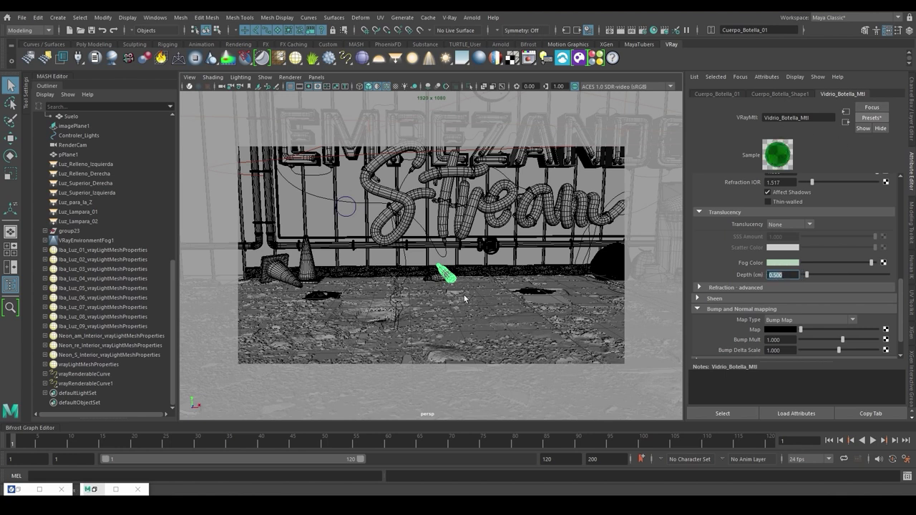
Shift the bottle glass's fog color to a warm cream tone and render the scene in the V-Ray Frame Buffer.
left_click(791, 262)
left_click_drag(744, 285, 750, 286)
middle_click_drag(521, 217, 439, 252, "alt")
left_click(529, 58)
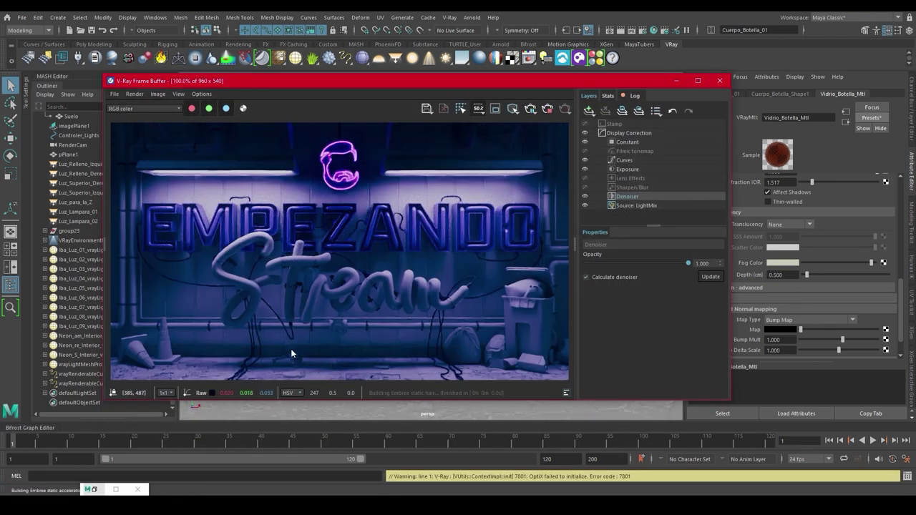
Set the bottle glass's fog depth to 0.01 cm and check the bottle in the render.
scroll(777, 325, "down", 1)
left_click_drag(633, 81, 553, 86)
double_click(776, 244)
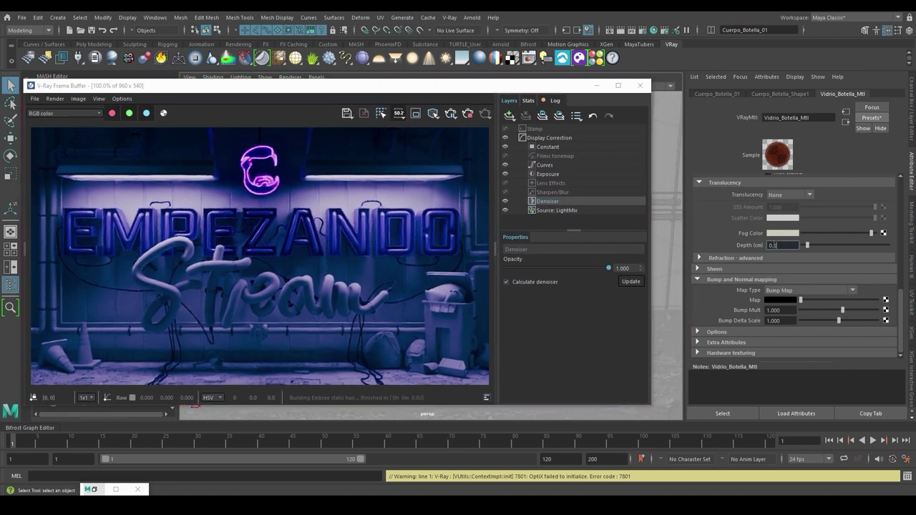
type("0.01")
key("Return")
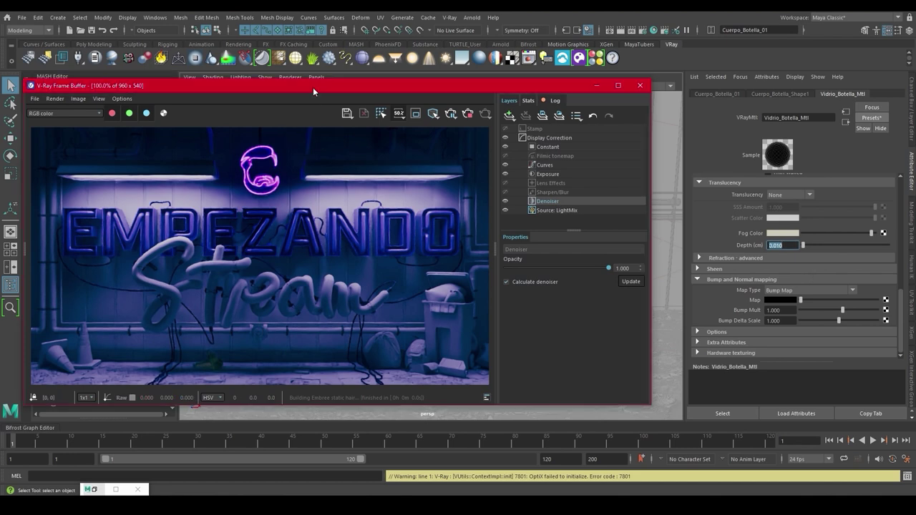
left_click_drag(313, 87, 426, 72)
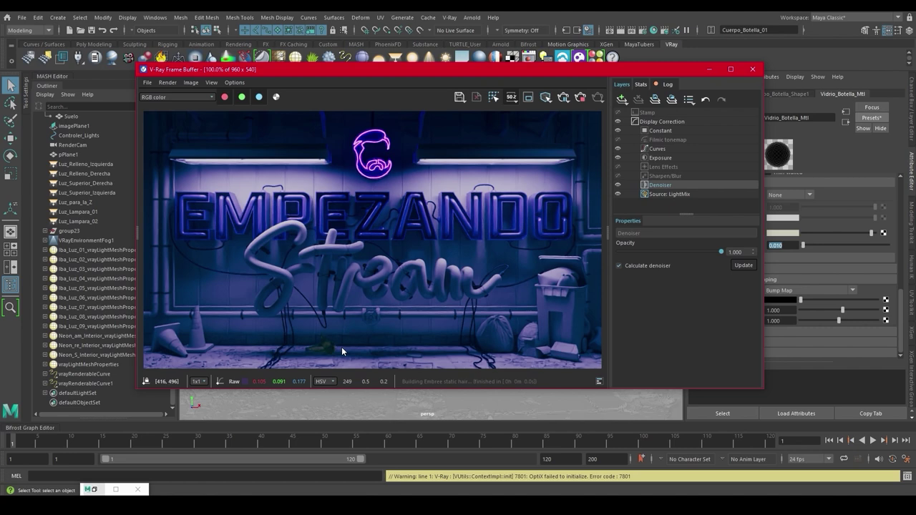
left_click(709, 69)
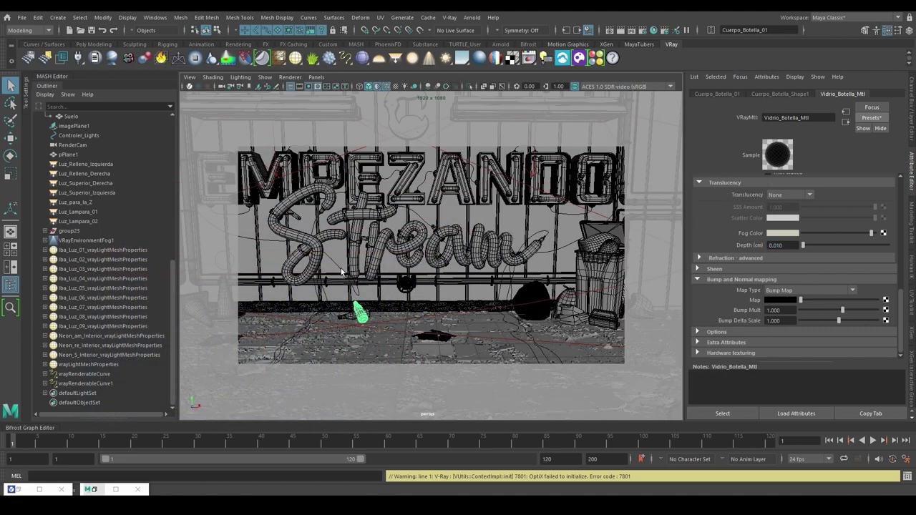
Set the intensity multiplier of the Neon_S_Interior mesh light to 0.0.
middle_click_drag(341, 272, 448, 294, "alt")
scroll(447, 293, "up", 5)
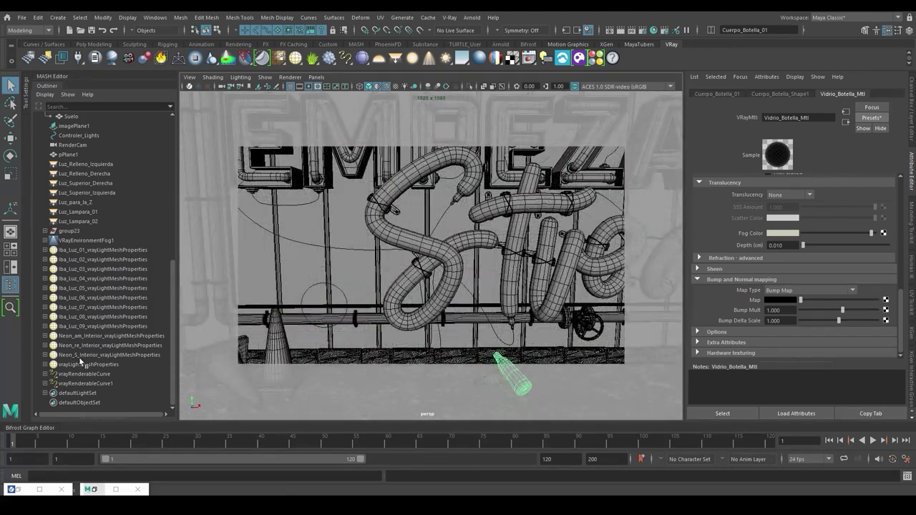
left_click(89, 355)
left_click(788, 200)
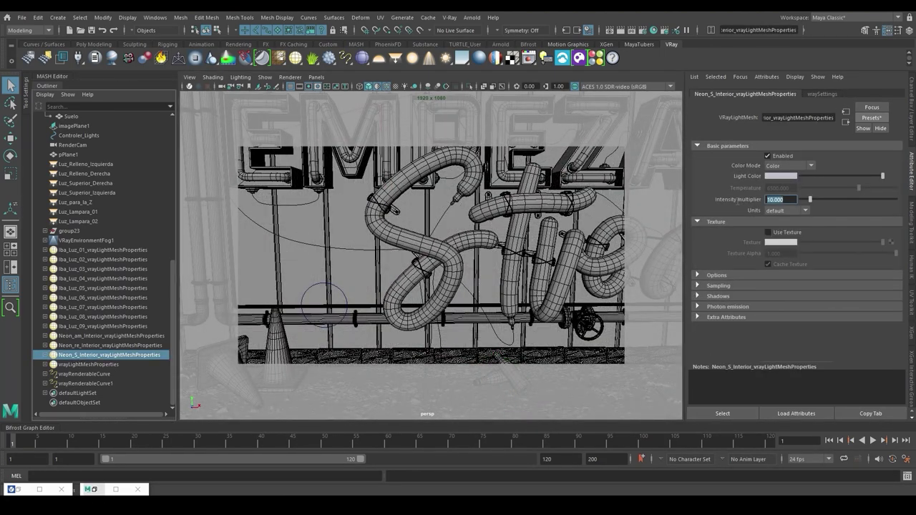
type("0.0")
key("Return")
Graph the Neon_S_mtl material of the Letras_S tube in the Hypershade.
left_click(435, 172)
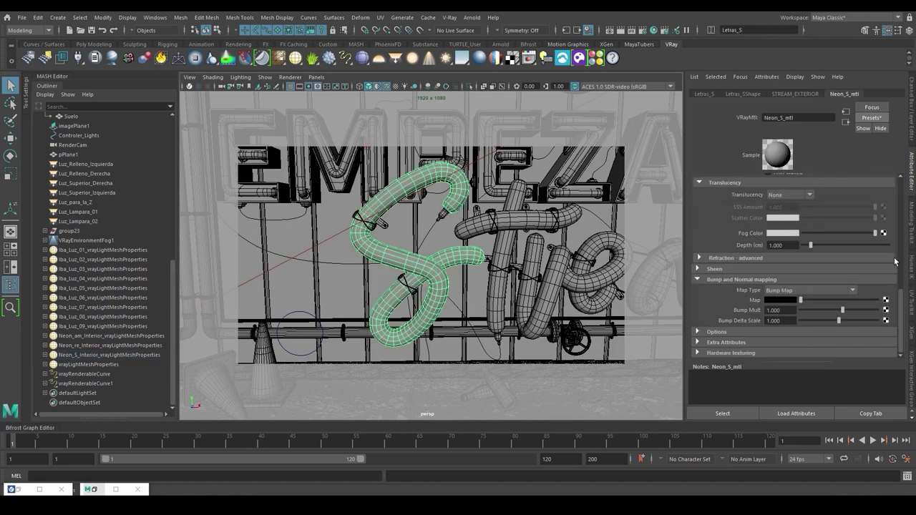
scroll(869, 254, "up", 10)
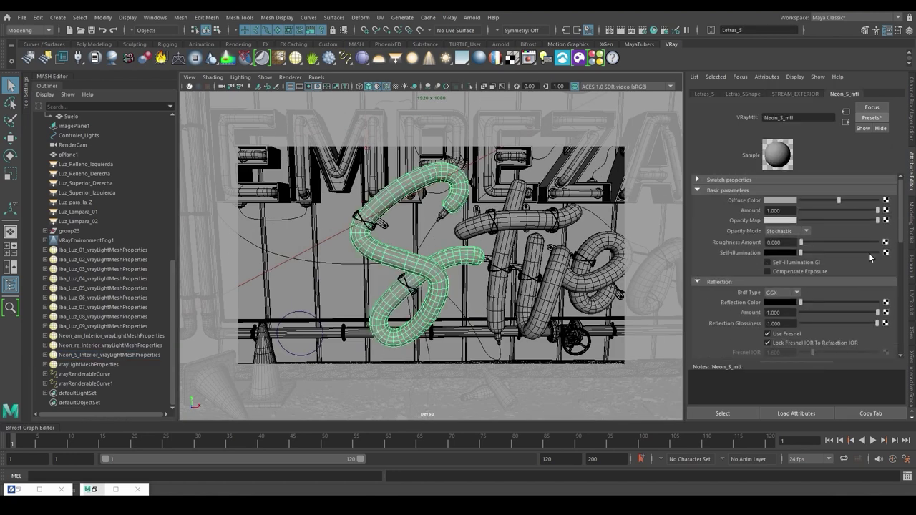
left_click(654, 30)
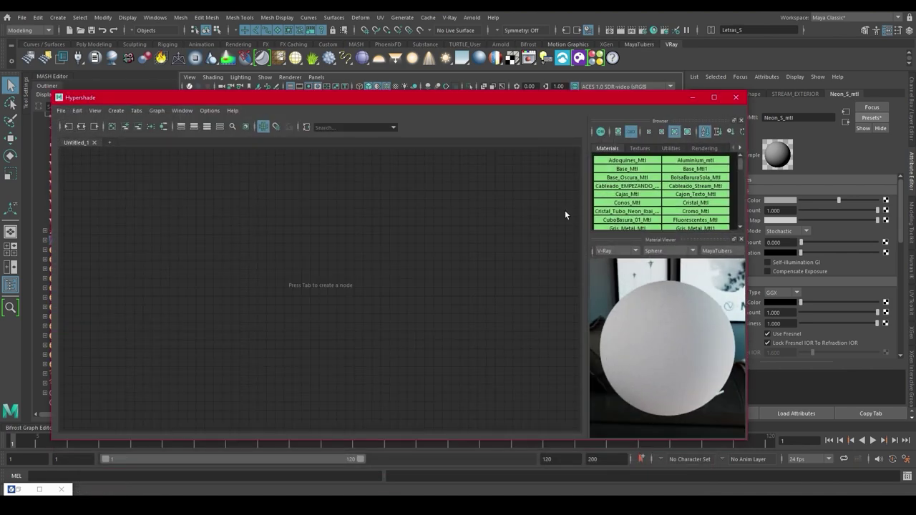
left_click(80, 126)
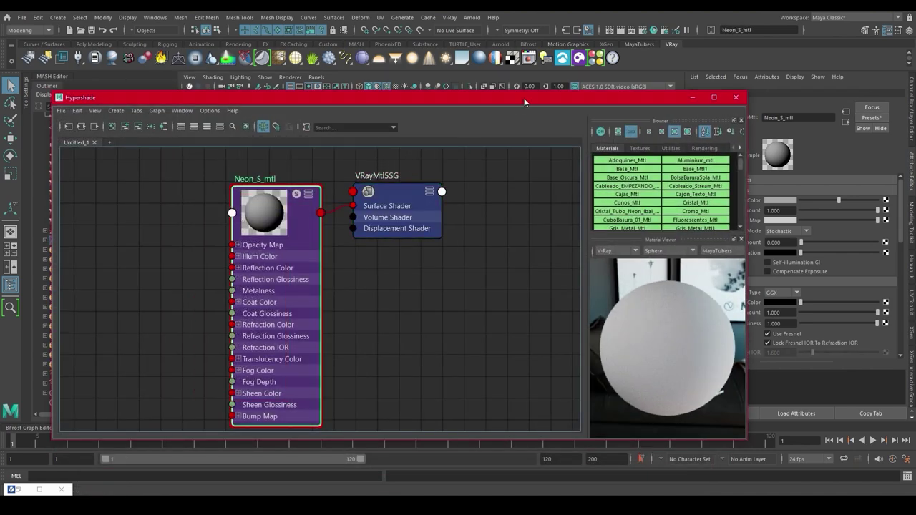
left_click_drag(524, 98, 490, 86)
scroll(813, 225, "down", 1)
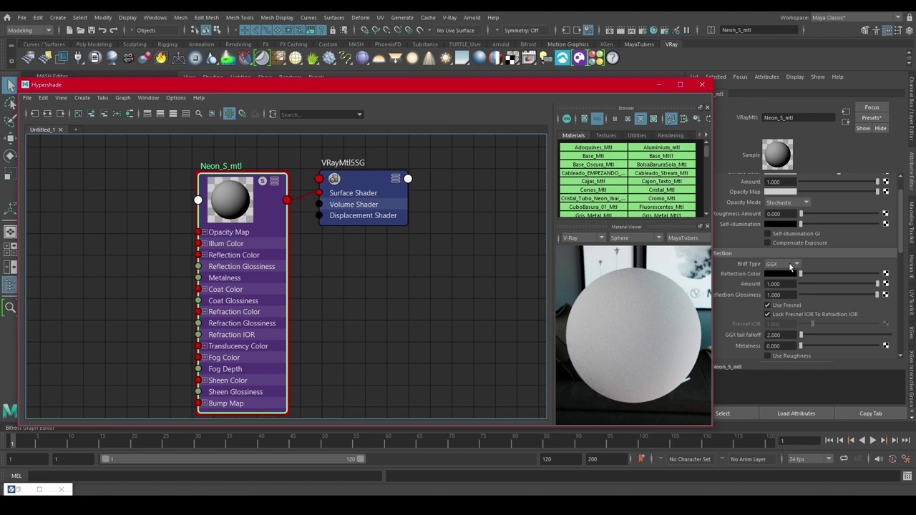
Give Neon_S_mtl a white reflection color and a reflection glossiness of 0.56.
left_click_drag(800, 273, 890, 277)
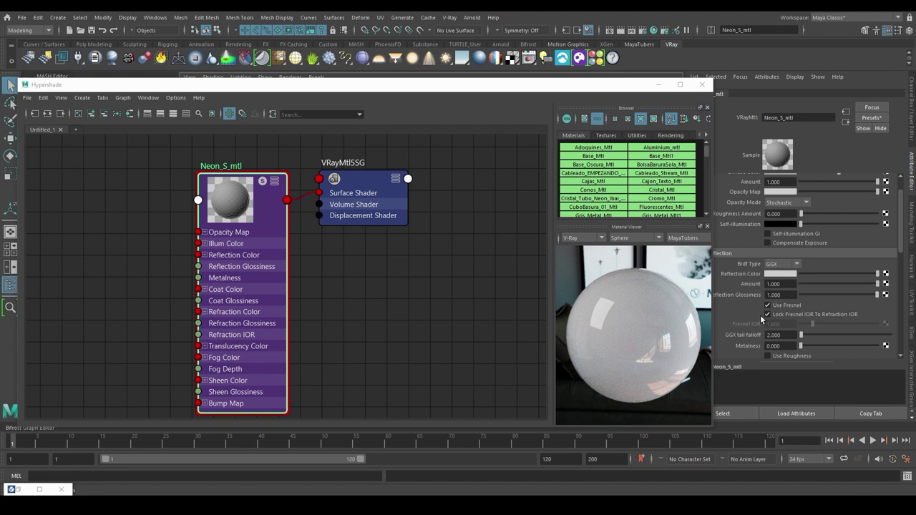
left_click_drag(878, 295, 840, 295)
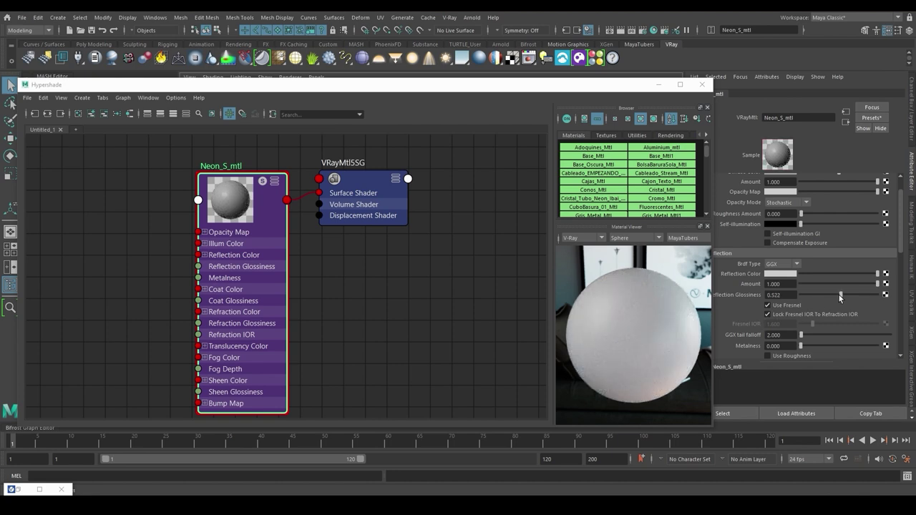
left_click(778, 295)
type("6")
key("Return")
Give Neon_S_mtl a coat amount of 1.0 and a coat glossiness of about 0.98, and check the preview sphere.
scroll(811, 315, "down", 4)
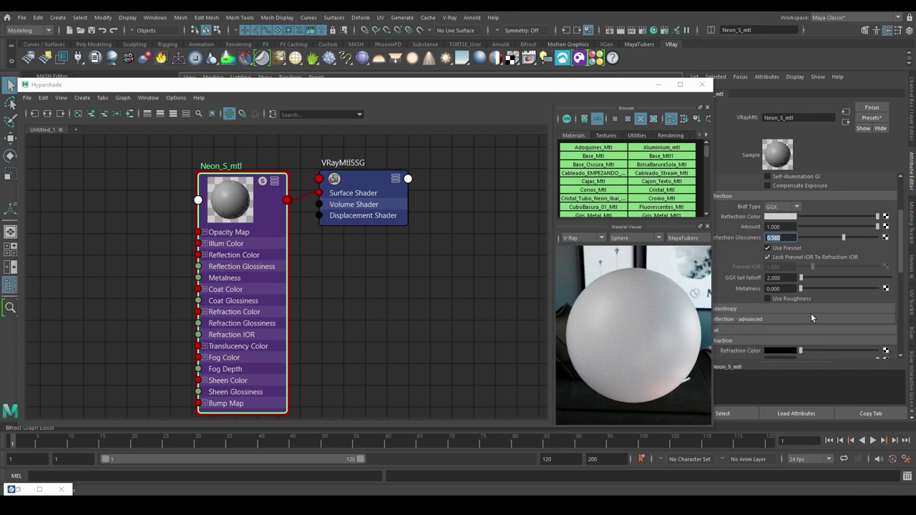
left_click_drag(630, 90, 607, 86)
left_click(732, 275)
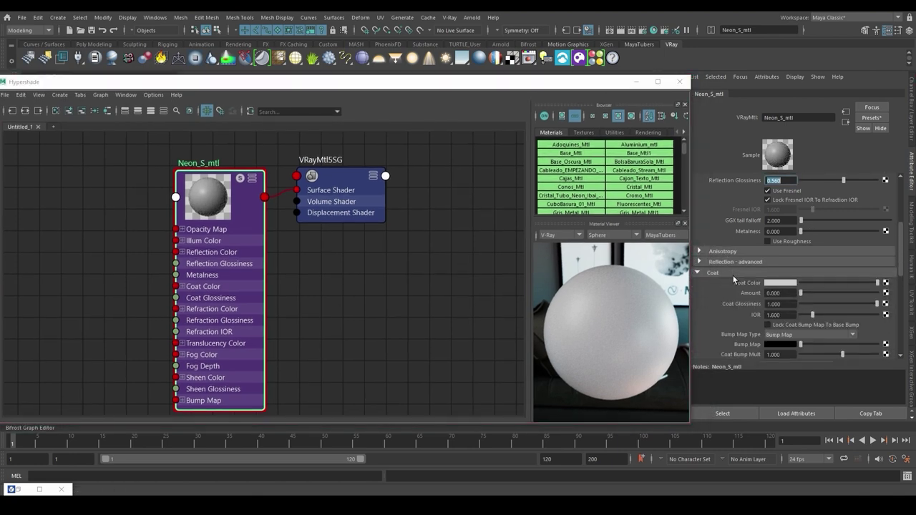
left_click_drag(801, 293, 875, 304)
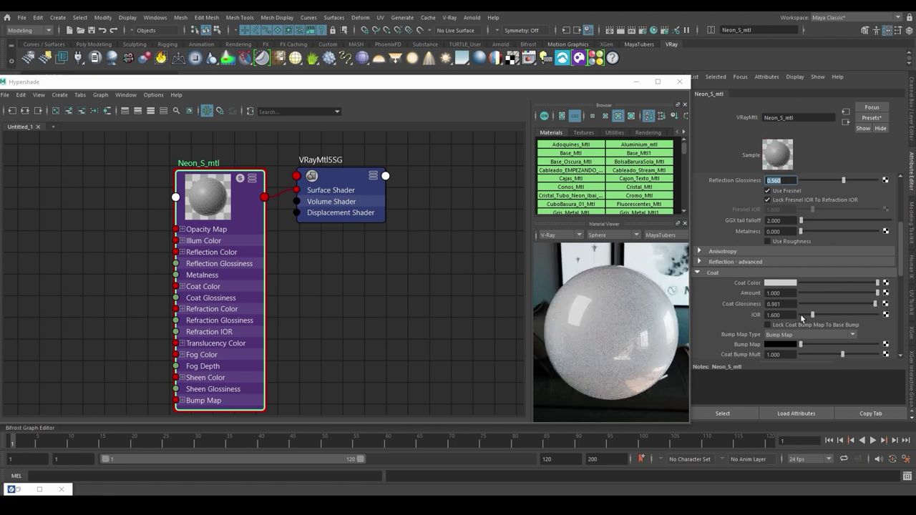
scroll(580, 320, "up", 3)
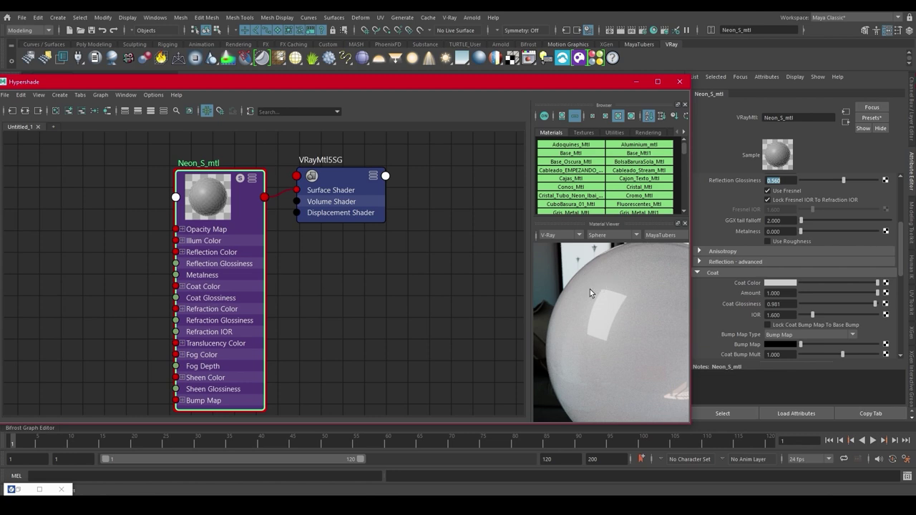
scroll(595, 331, "down", 3)
Give Neon_S_mtl a white refraction color, a refraction glossiness of 0.8 and a refraction amount of 0.
scroll(724, 264, "down", 5)
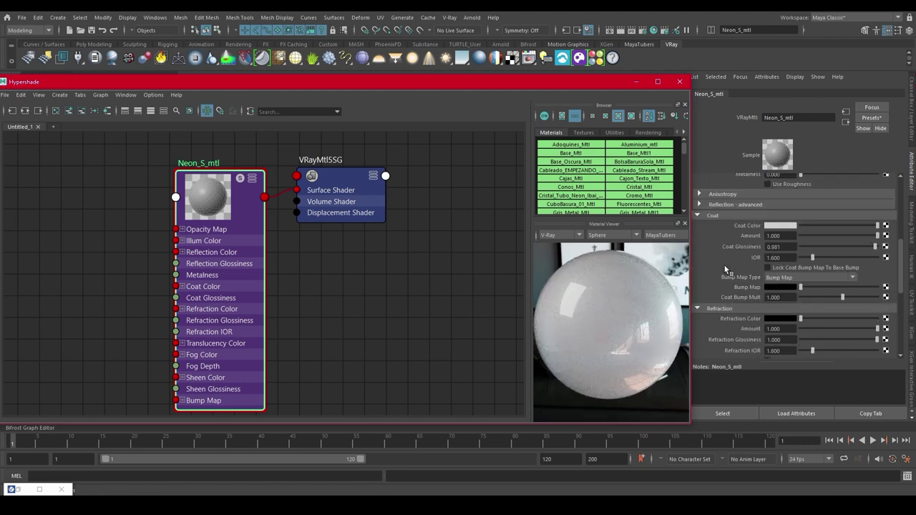
left_click_drag(799, 205, 878, 204)
left_click(780, 225)
type("0.8")
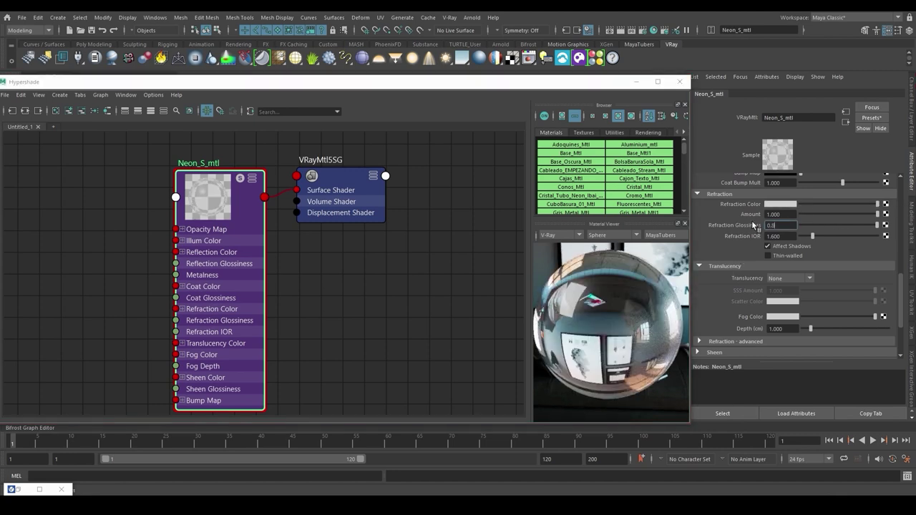
key("Return")
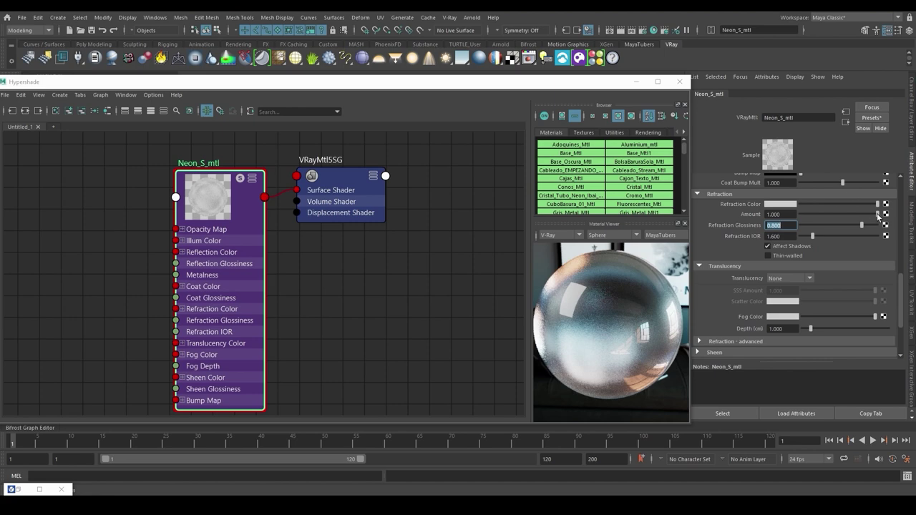
left_click_drag(877, 213, 799, 213)
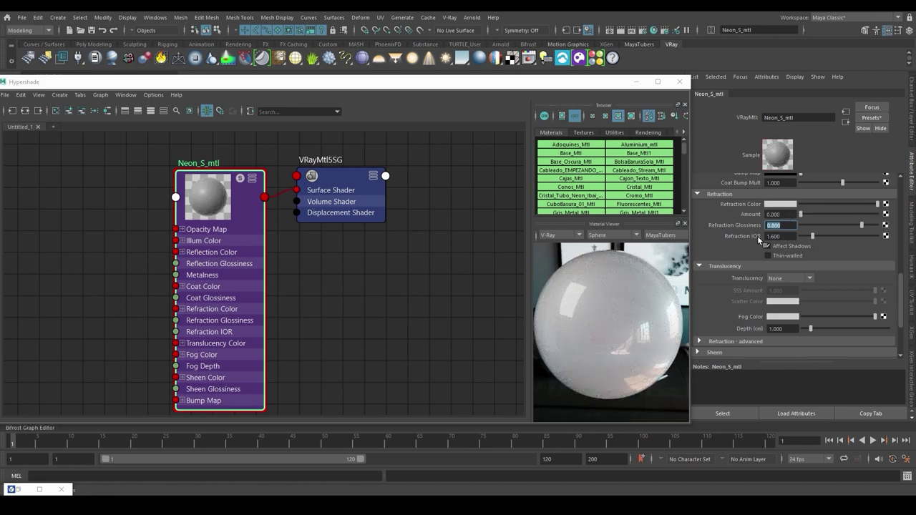
Make the refraction of Neon_S_mtl affect all channels in its advanced refraction settings.
left_click(729, 341)
scroll(741, 331, "down", 3)
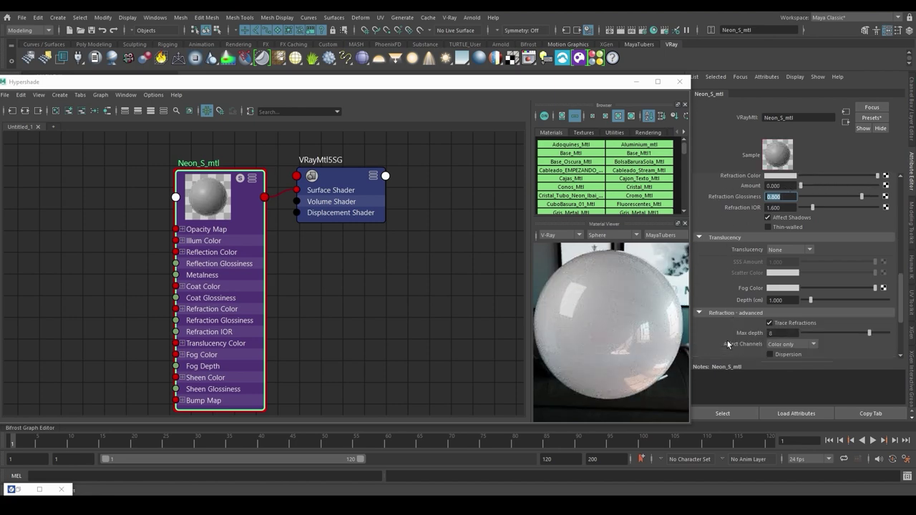
left_click(791, 286)
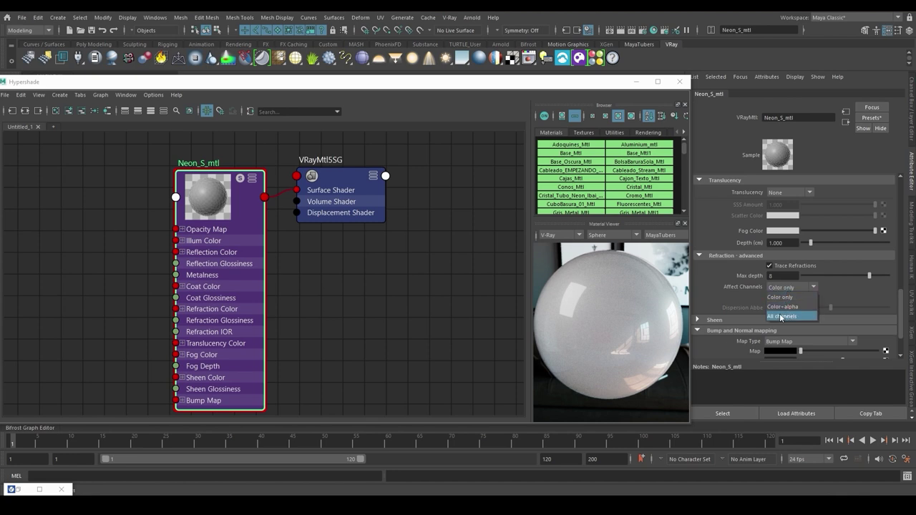
left_click(779, 315)
Set the translucency of Neon_S_mtl to SSS with a scale of 5 cm.
scroll(722, 287, "up", 2)
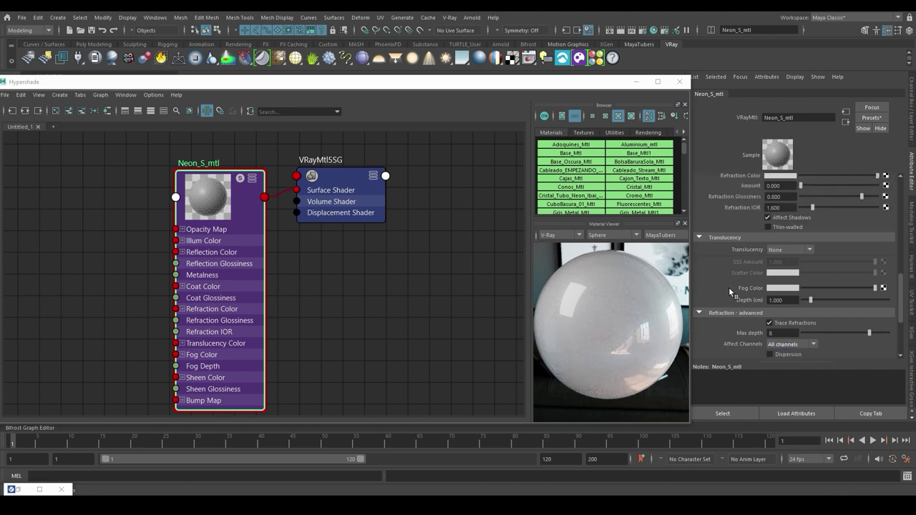
double_click(774, 300)
left_click(802, 246)
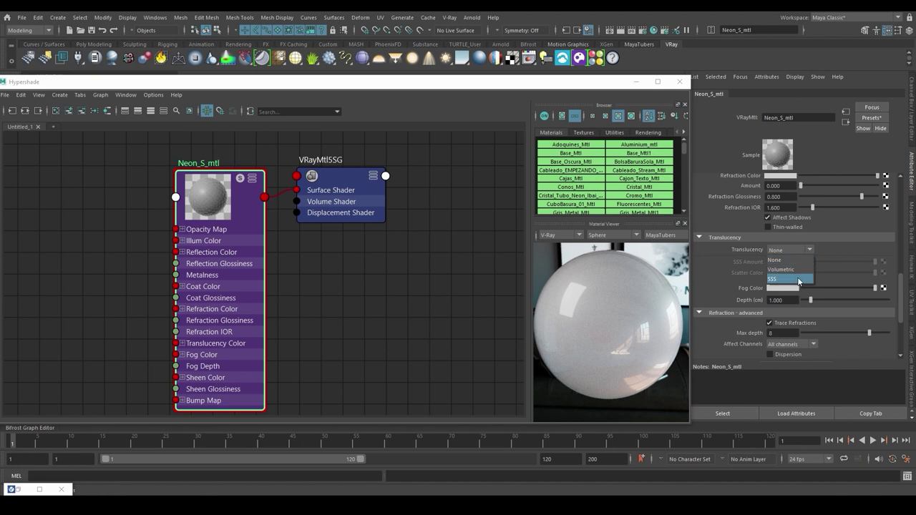
left_click(798, 279)
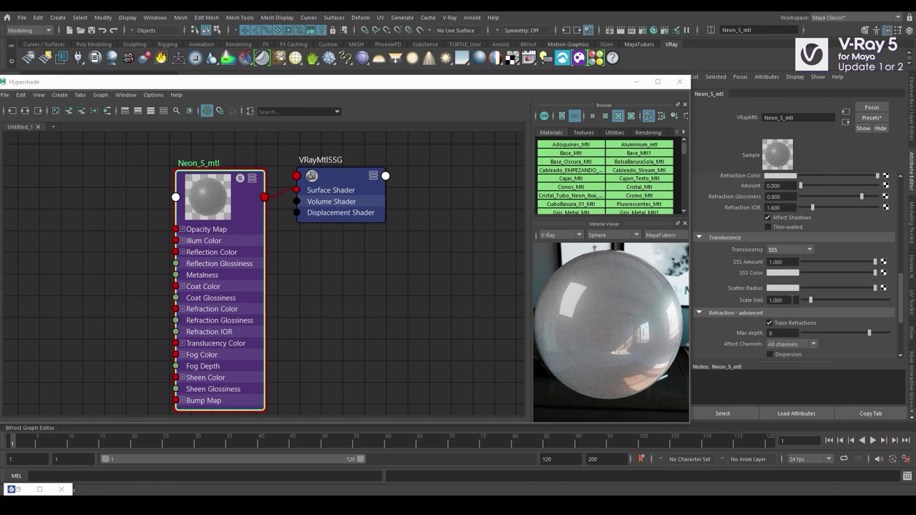
left_click_drag(793, 299, 760, 301)
type("5")
key("Return")
Start an interactive render in the V-Ray Frame Buffer, limit it to a region around the S tube and view it at full size.
left_click(635, 82)
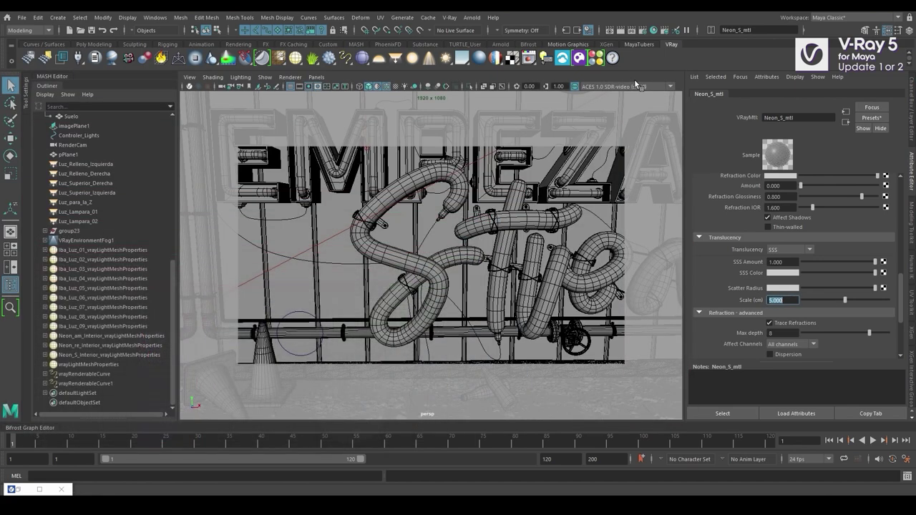
left_click(530, 59)
left_click(566, 97)
left_click(564, 98)
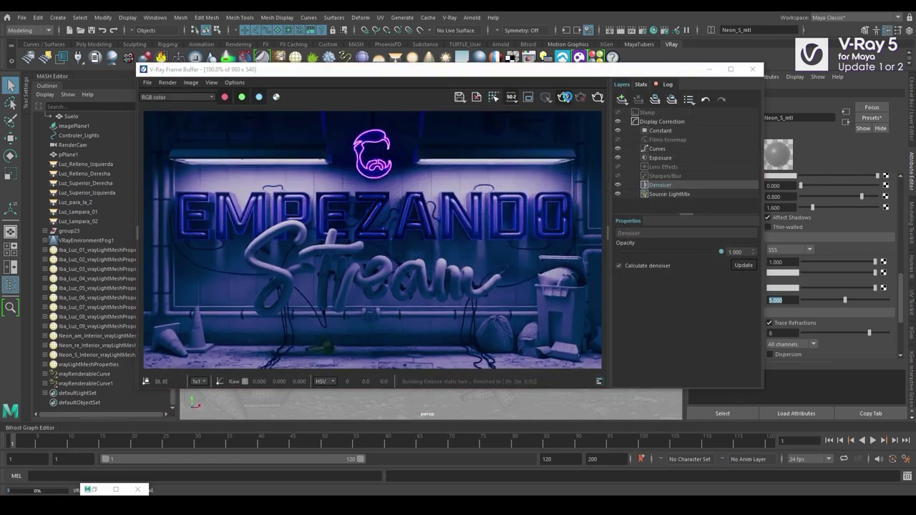
left_click(528, 97)
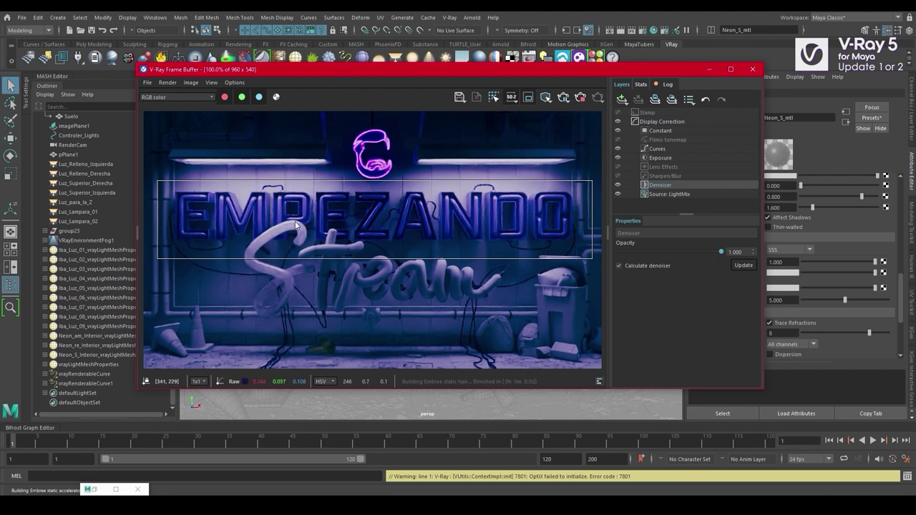
left_click_drag(243, 205, 320, 338)
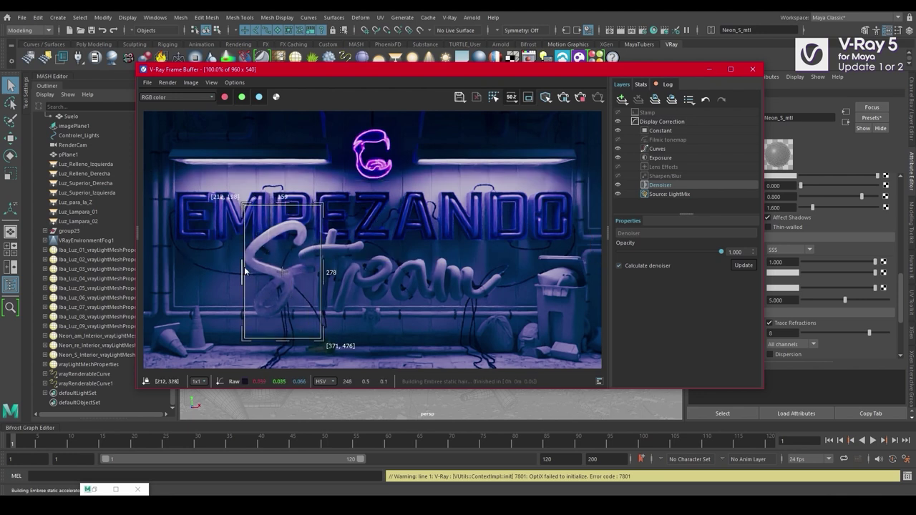
left_click_drag(244, 266, 229, 268)
left_click(511, 97)
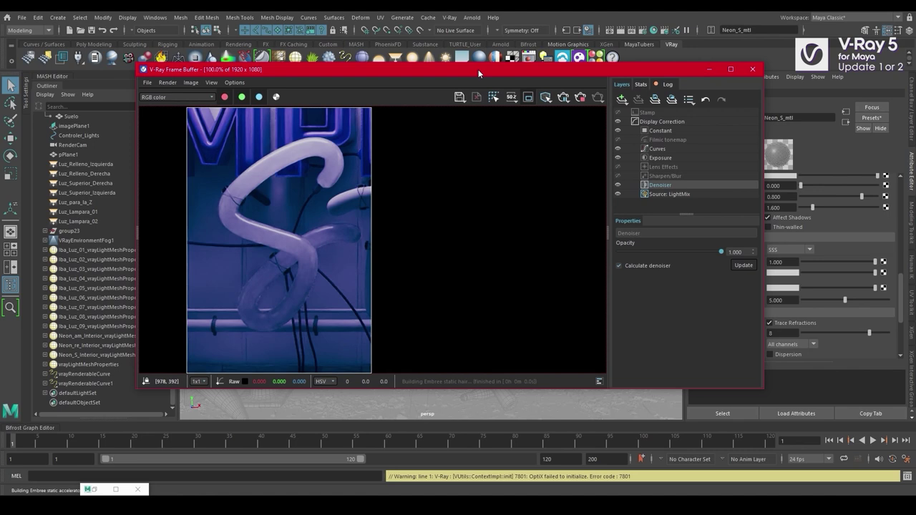
Set the intensity multiplier of the Neon_S_Interior mesh light to 10 and check the glow in the render.
left_click_drag(478, 69, 530, 88)
left_click(95, 354)
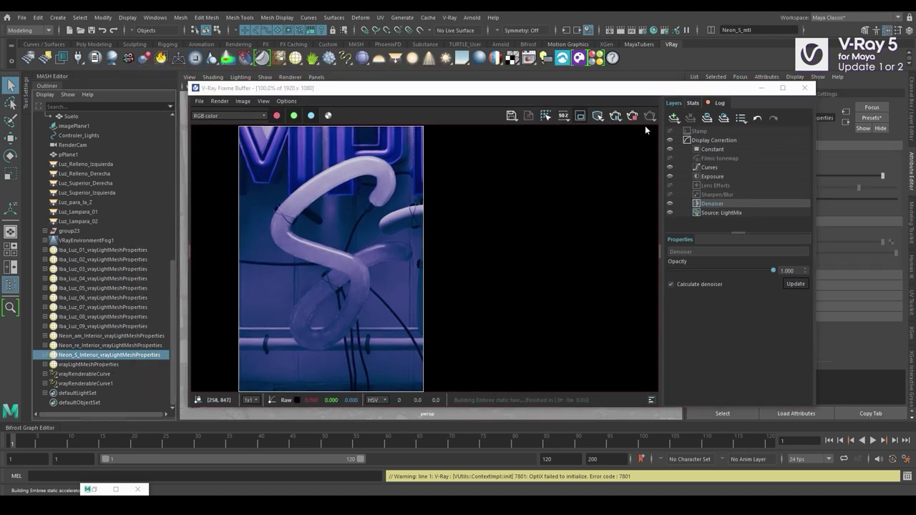
left_click_drag(644, 87, 528, 98)
left_click_drag(789, 200, 730, 198)
type("10")
key("Return")
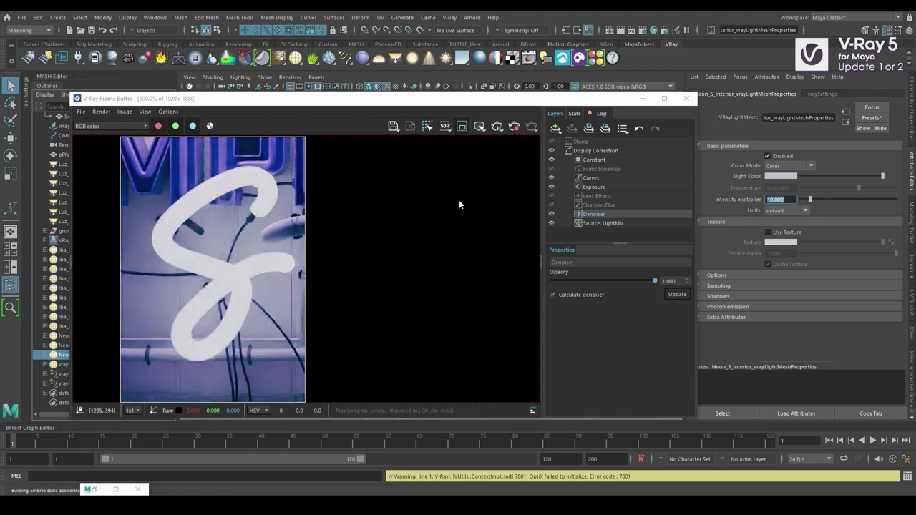
left_click_drag(307, 105, 360, 96)
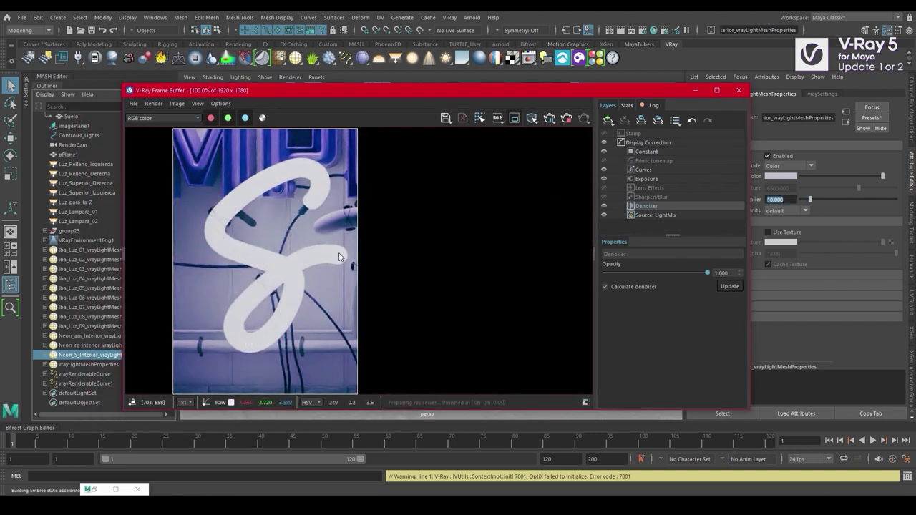
Set the refraction amount of the Letras_S tube's Neon_S_mtl material to 0.8 and inspect the tube up close in the render.
left_click_drag(574, 90, 503, 373)
left_click(421, 276)
left_click_drag(419, 374, 448, 89)
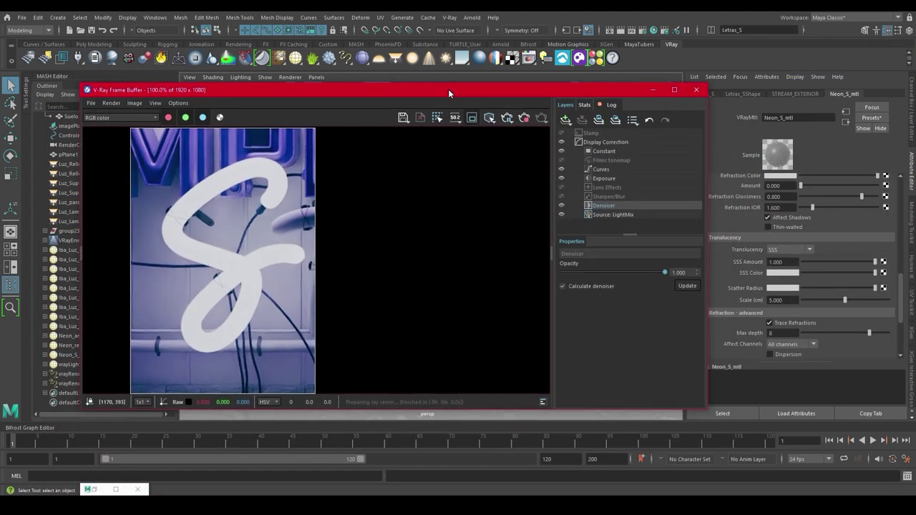
left_click(809, 249)
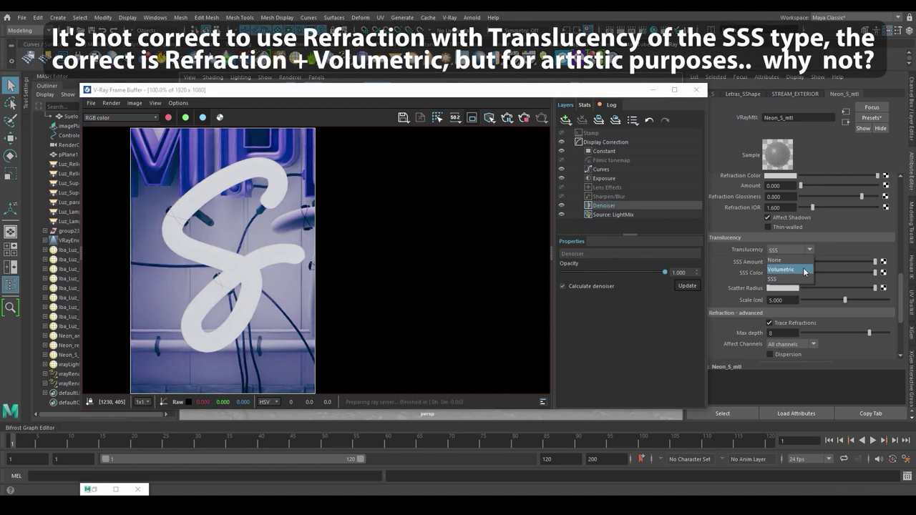
left_click(837, 243)
scroll(814, 252, "up", 2)
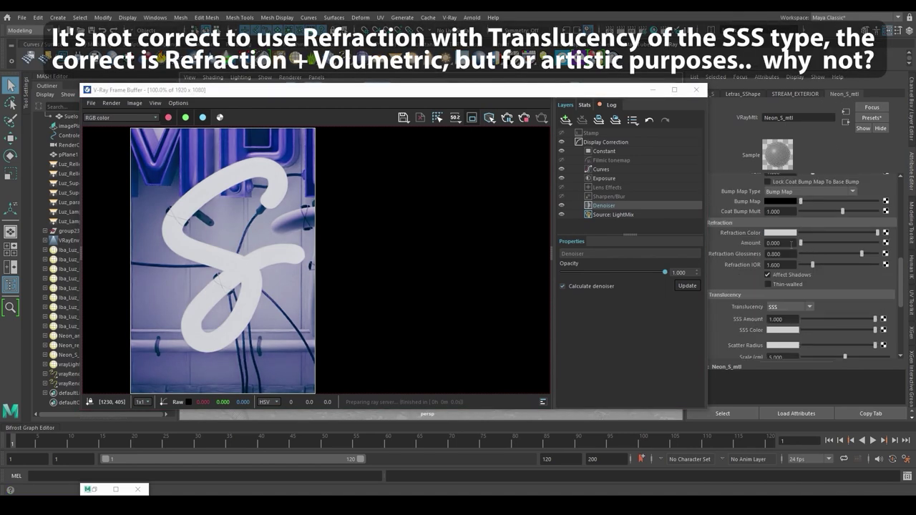
left_click(783, 242)
type("0.8")
key("Return")
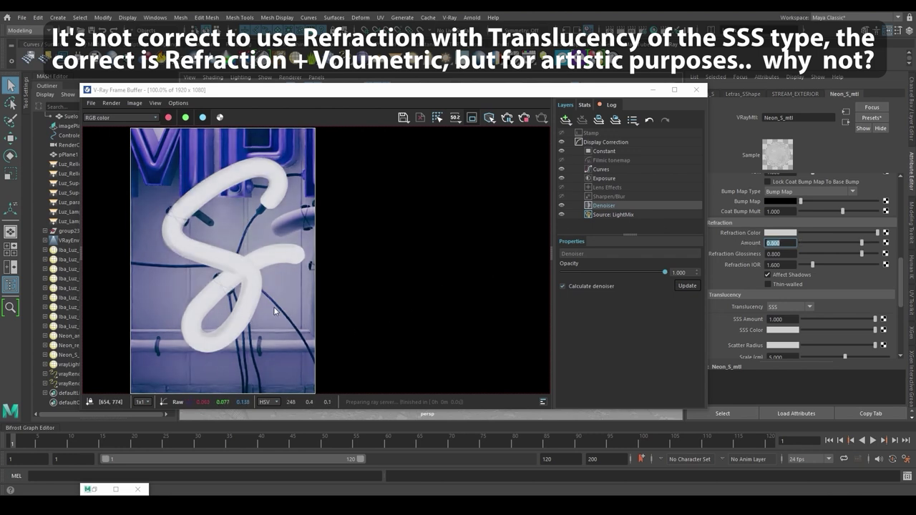
scroll(235, 310, "up", 3)
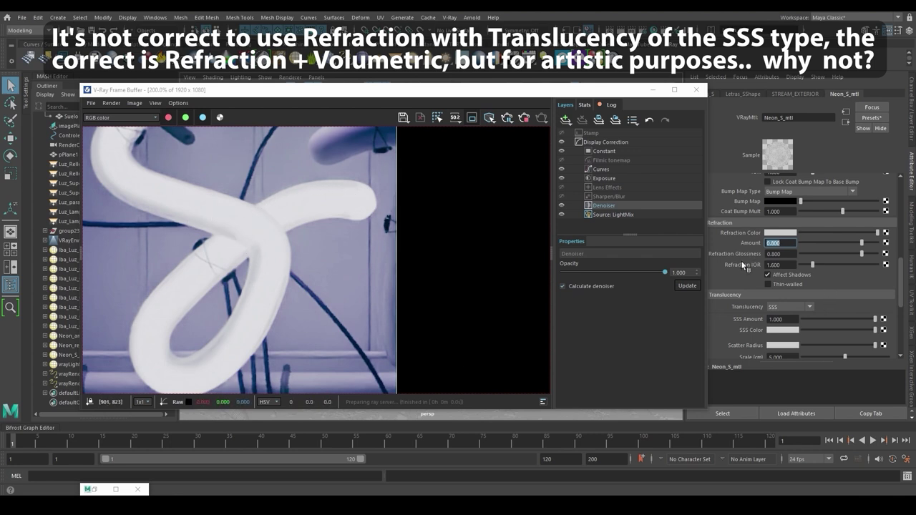
middle_click_drag(377, 232, 446, 353)
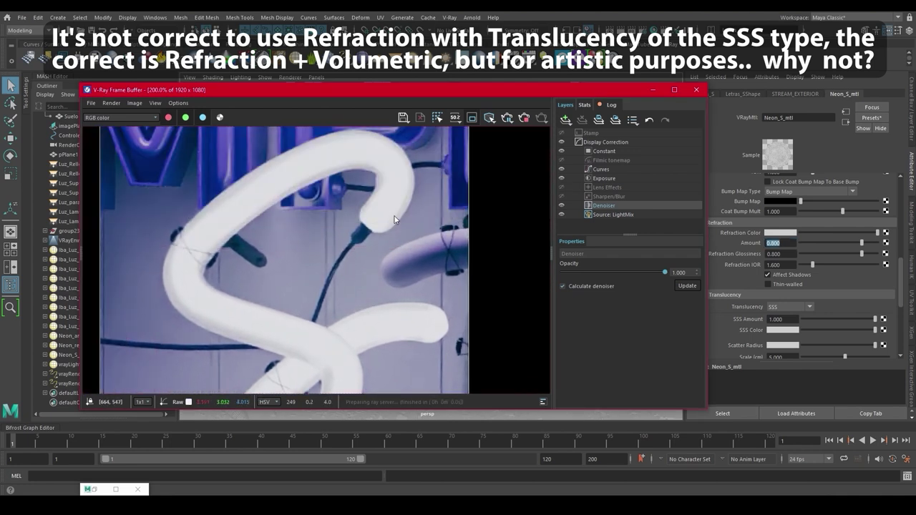
Try Volumetric translucency on Neon_S_mtl, compare it in the render, and return the translucency to SSS.
left_click(781, 305)
left_click(780, 326)
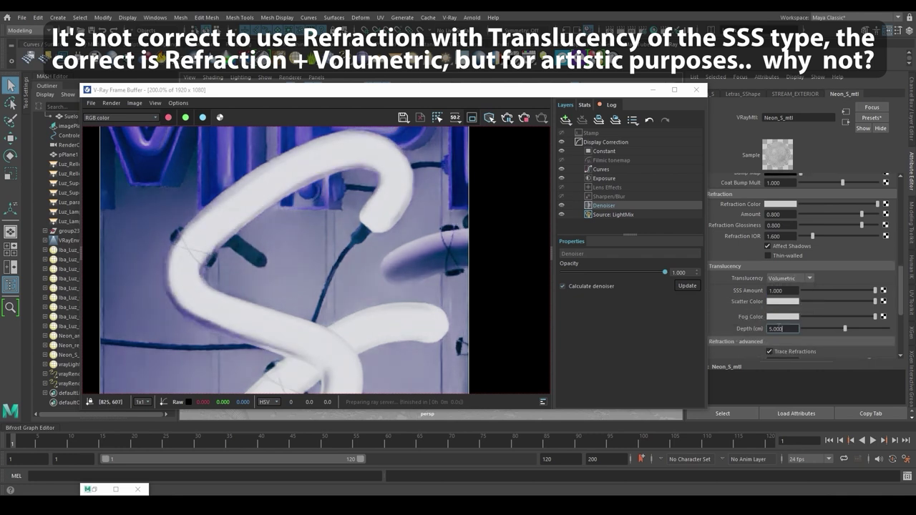
left_click_drag(783, 328, 763, 328)
left_click(707, 267)
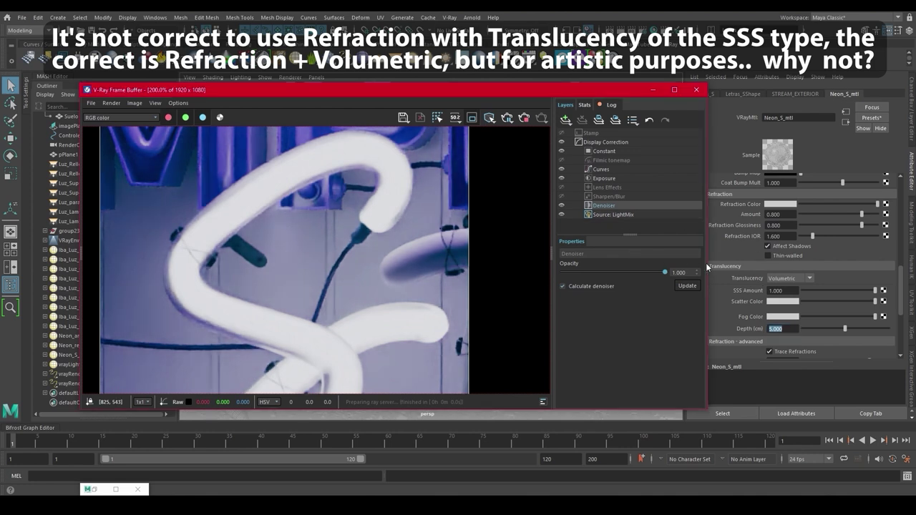
left_click(811, 277)
left_click(800, 309)
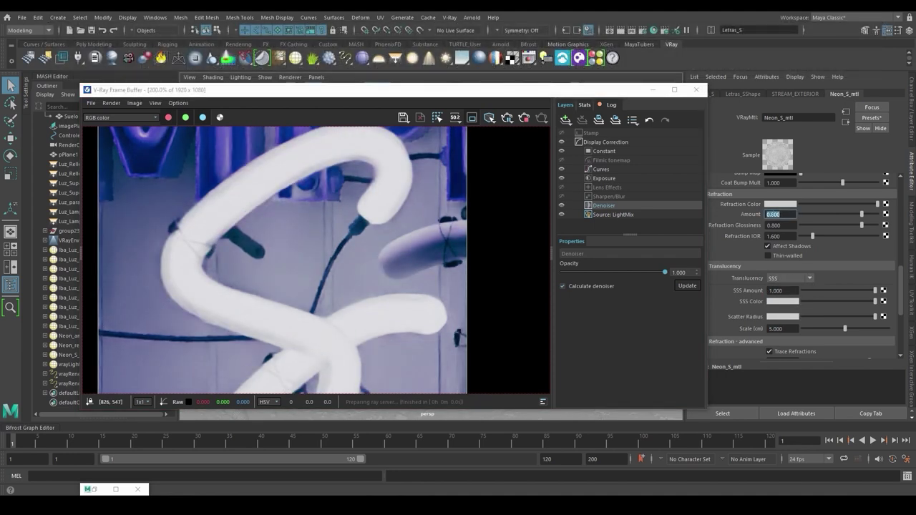
Set the intensity multiplier of the Neon_S_Interior mesh light to 0.01.
left_click(788, 213)
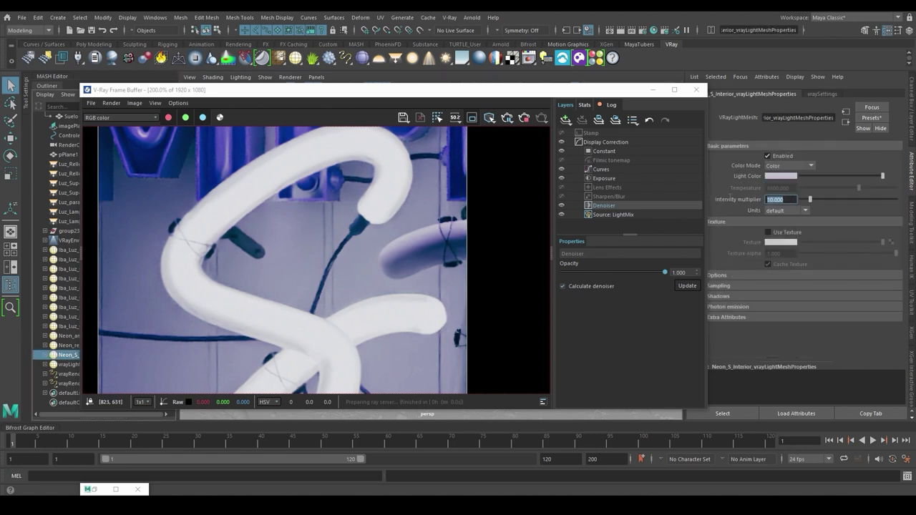
type(".01")
key("Return")
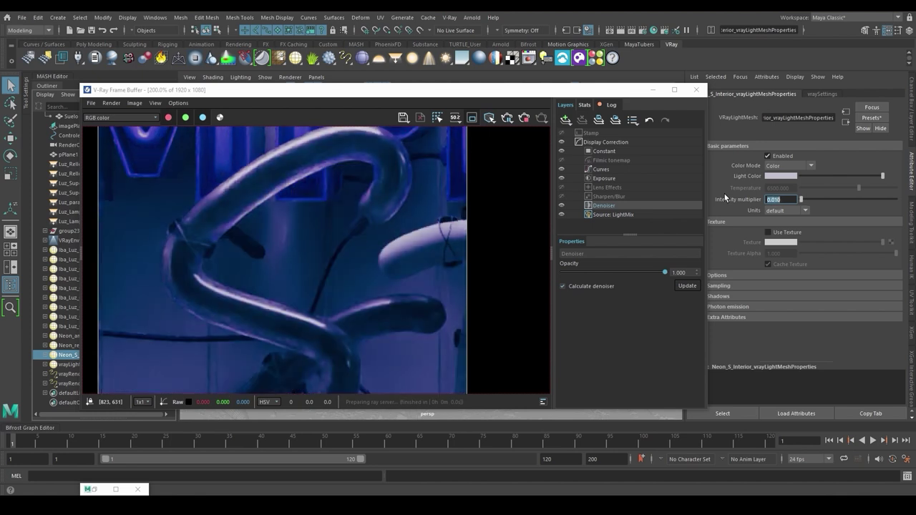
Set the refraction amount of Neon_S_mtl to 0 and check the unlit S tube in the render.
scroll(364, 256, "down", 2)
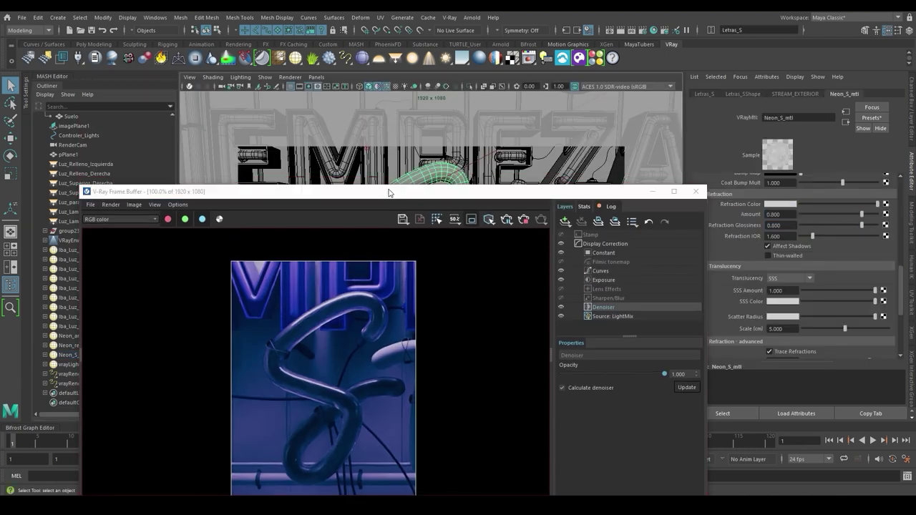
left_click_drag(389, 192, 387, 70)
scroll(801, 224, "up", 1)
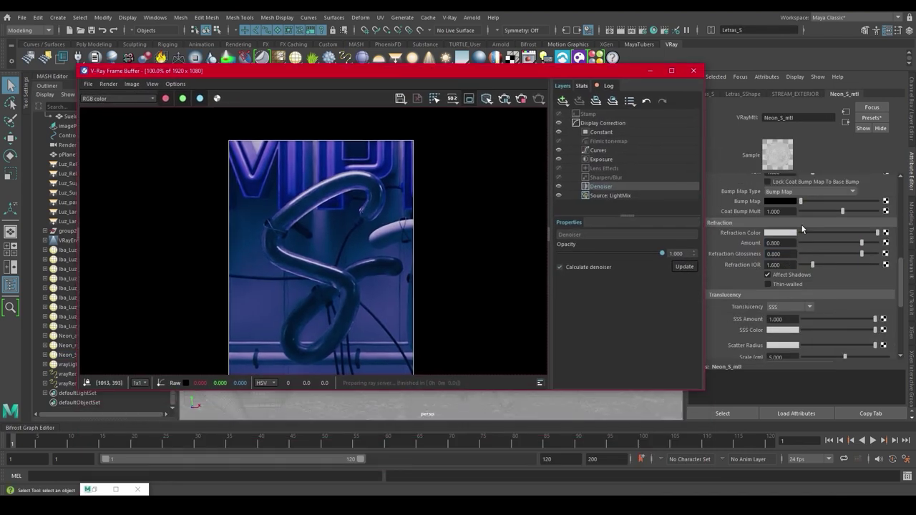
double_click(787, 243)
type("0")
key("Return")
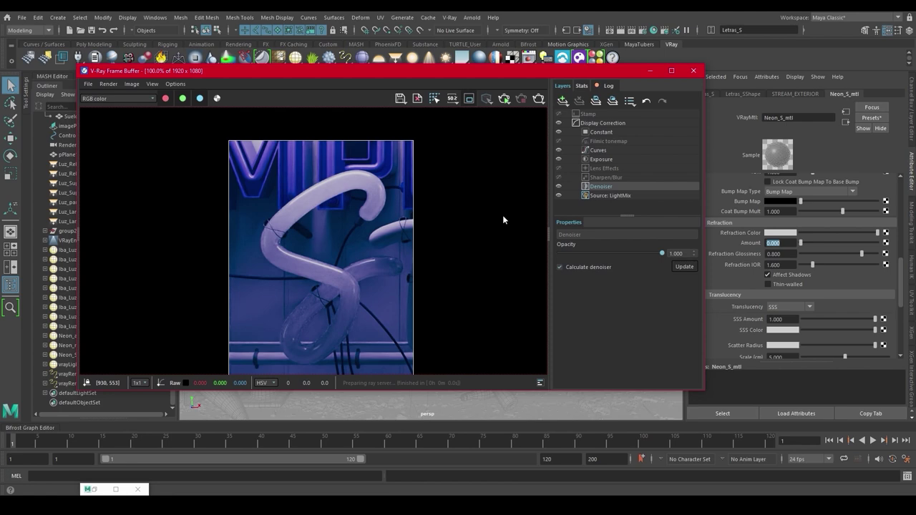
Open Hypershade, clear the graph, select the pipe mesh tuberias_F_B_14 and graph the material network assigned to it.
left_click(649, 70)
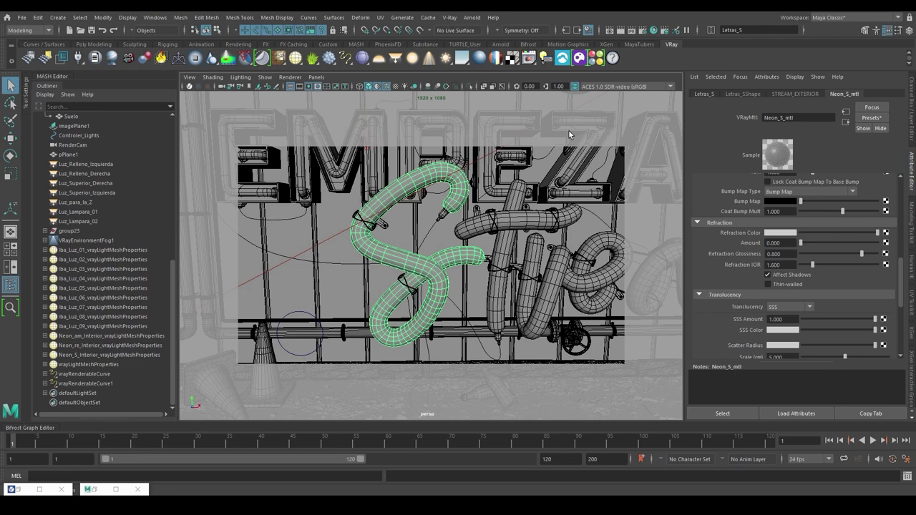
left_click(653, 30)
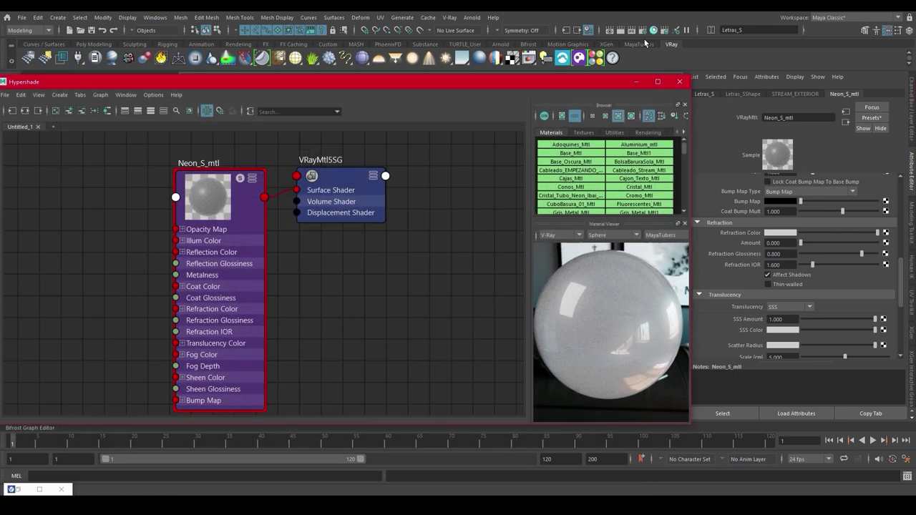
left_click(38, 127)
left_click_drag(82, 83, 151, 195)
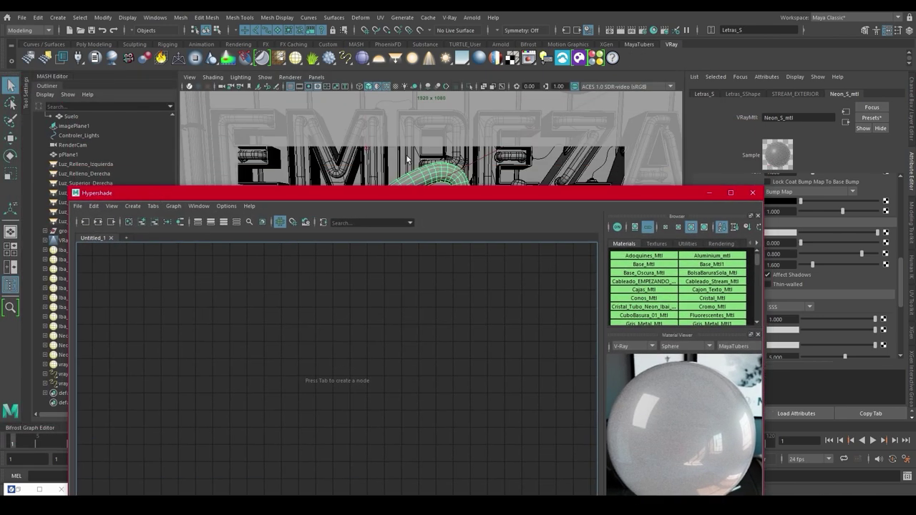
left_click(289, 158)
left_click_drag(341, 194, 291, 82)
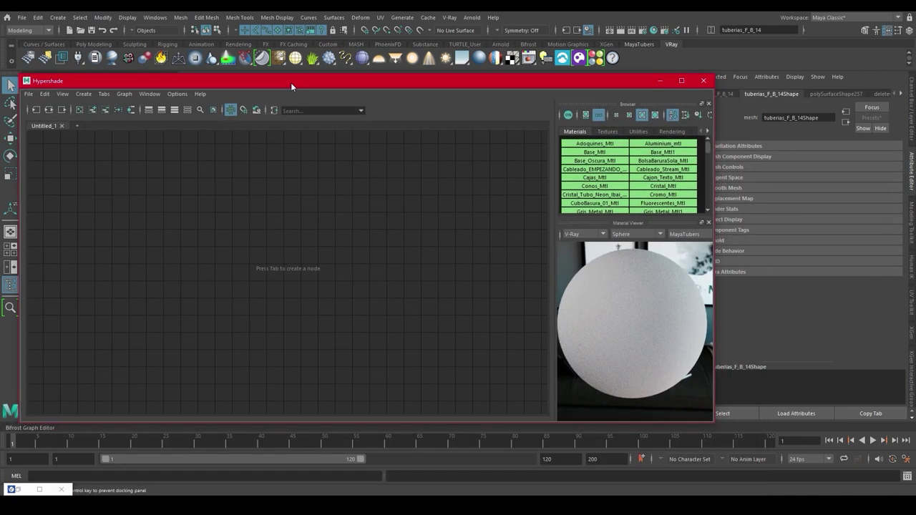
left_click(49, 109)
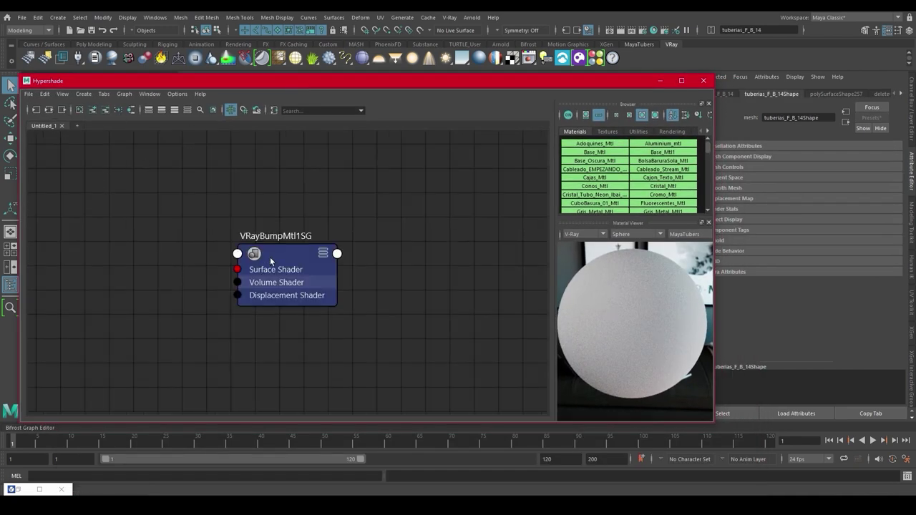
left_click(48, 110)
Detach Base_Mtl1 from the base material of VRayBumpMtl1 and remove Base_Mtl1 from the graph.
left_click_drag(290, 215, 243, 209)
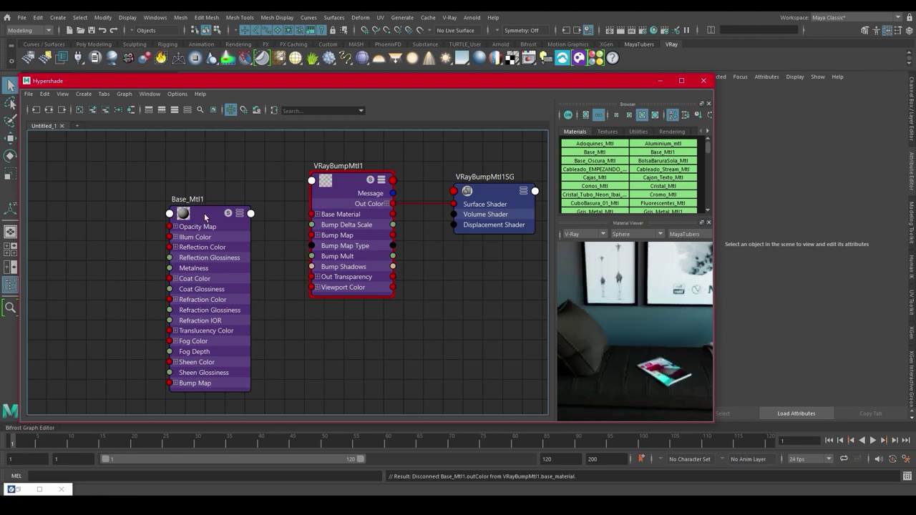
left_click(187, 211)
left_click(105, 110)
scroll(487, 315, "down", 2)
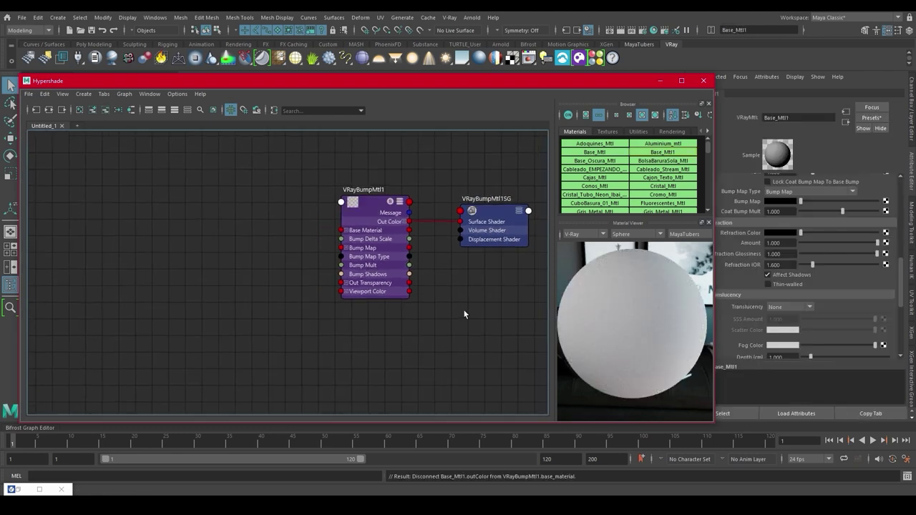
Set the bump multiplier of VRayBumpMtl1 to 0.005 and its bump delta scale to 0.010.
middle_click_drag(465, 312, 411, 331, "alt")
left_click_drag(308, 233, 331, 220)
left_click(791, 244)
key("Return")
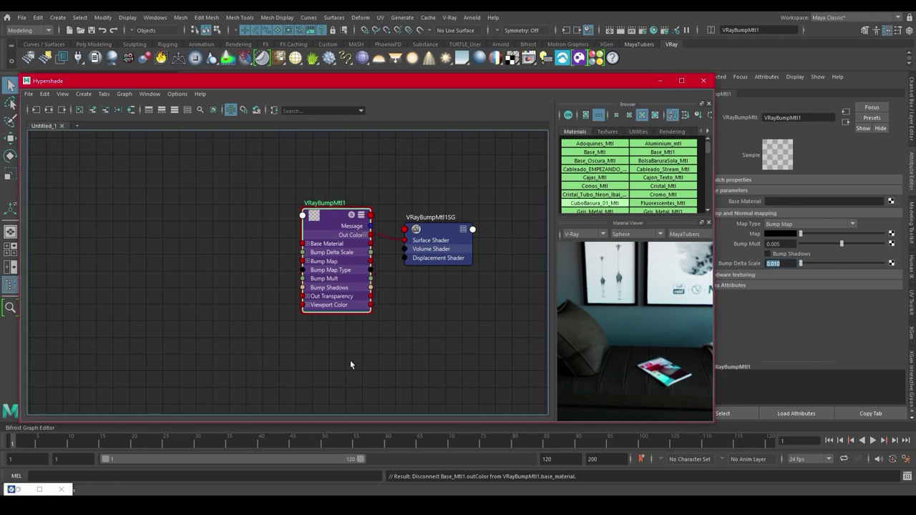
Create a VRayMtl node beside the bump material and name it Tuberia_A_Mtl.
middle_click_drag(350, 365, 436, 350)
left_click(219, 224)
key("Tab")
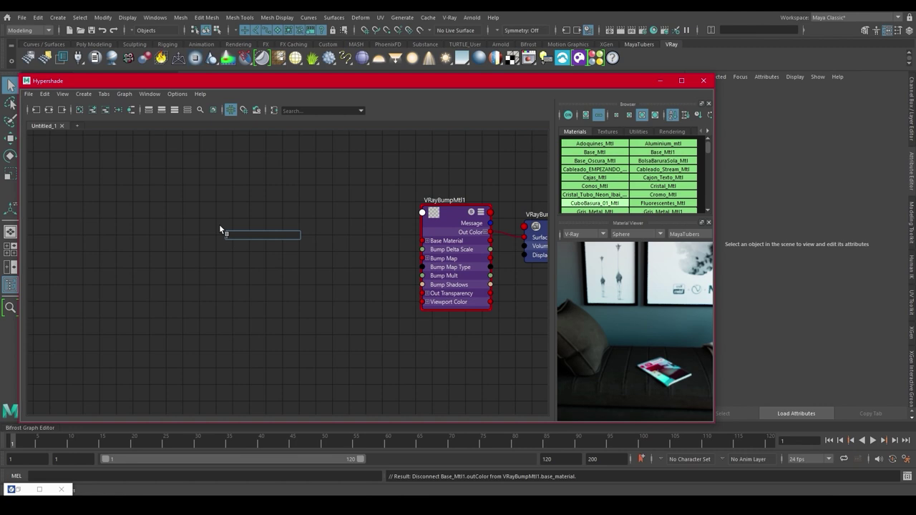
type("vraymtl")
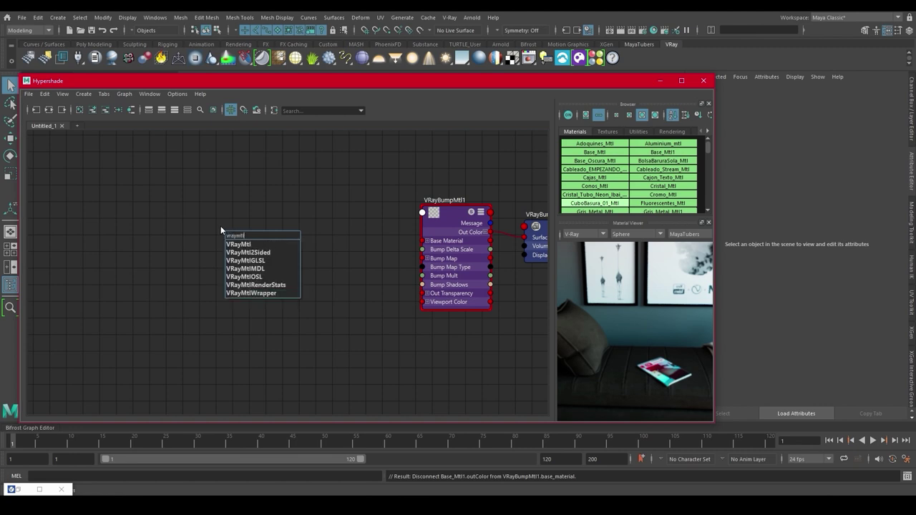
key("Return")
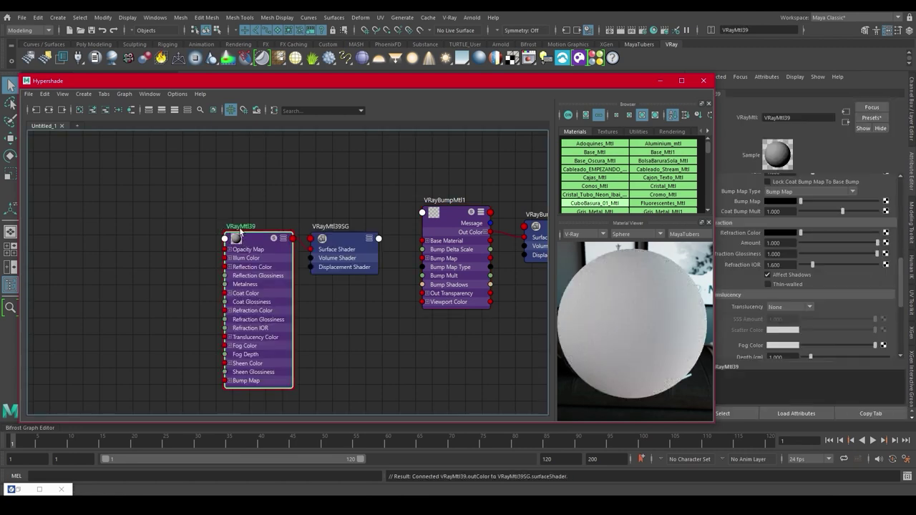
double_click(239, 226)
type("Tuberia")
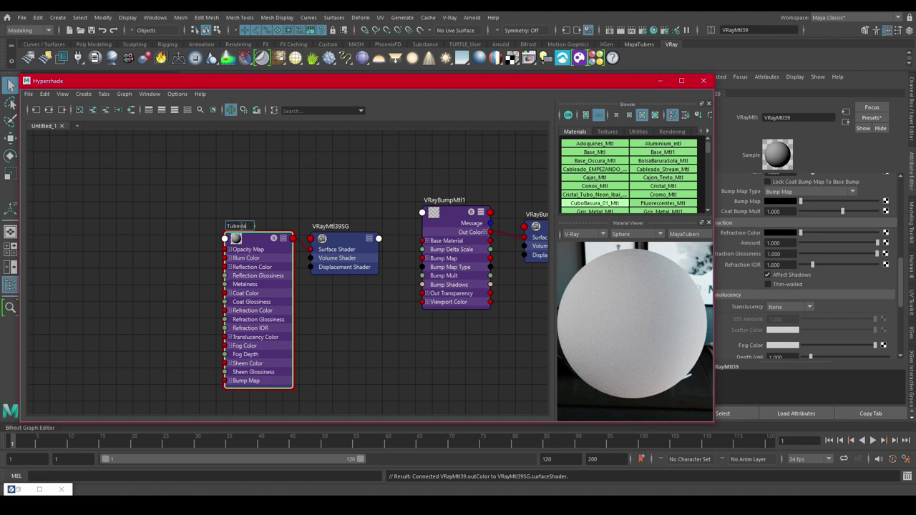
type(" A Mtl")
key("Return")
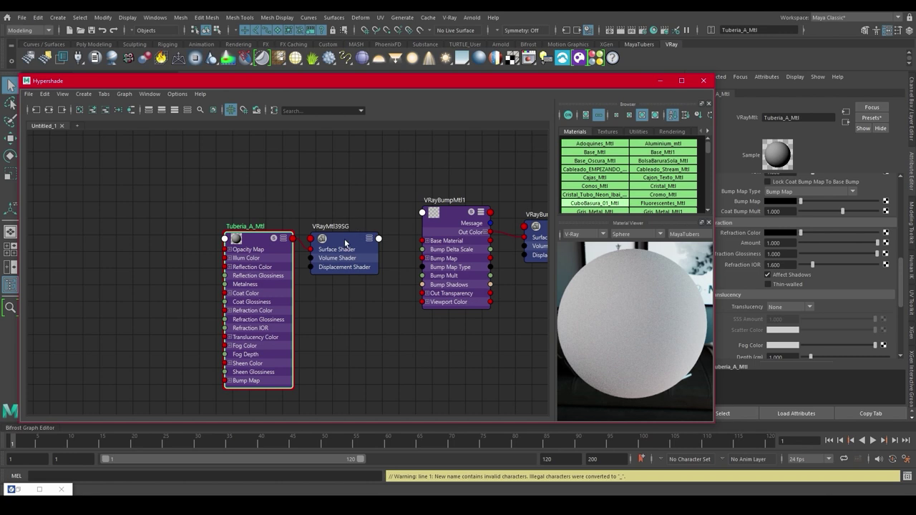
Duplicate the shading network of Tuberia_A_Mtl and rename the copied material Tuberia_B_Mtl.
left_click_drag(345, 242, 358, 224)
left_click(45, 96)
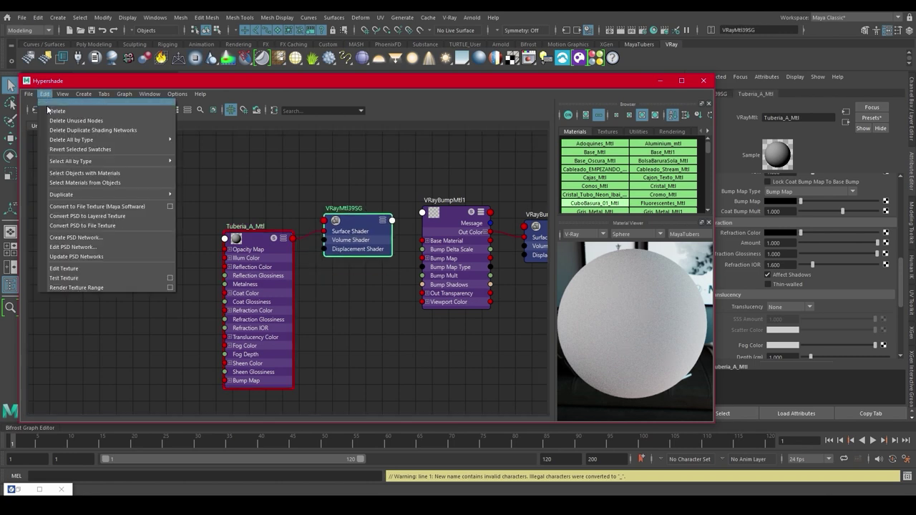
mouse_move(128, 194)
left_click(208, 195)
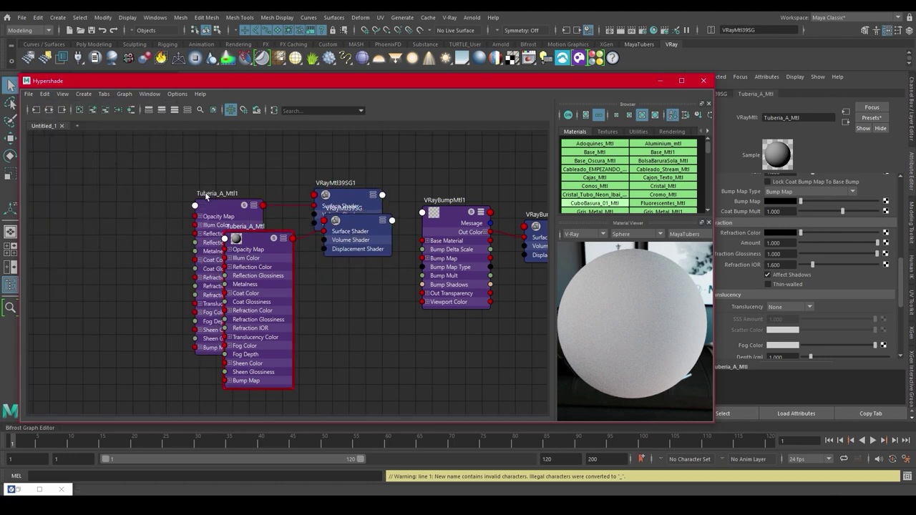
left_click_drag(212, 180, 156, 173)
double_click(156, 174)
type("Tuberia_B_Mtl1")
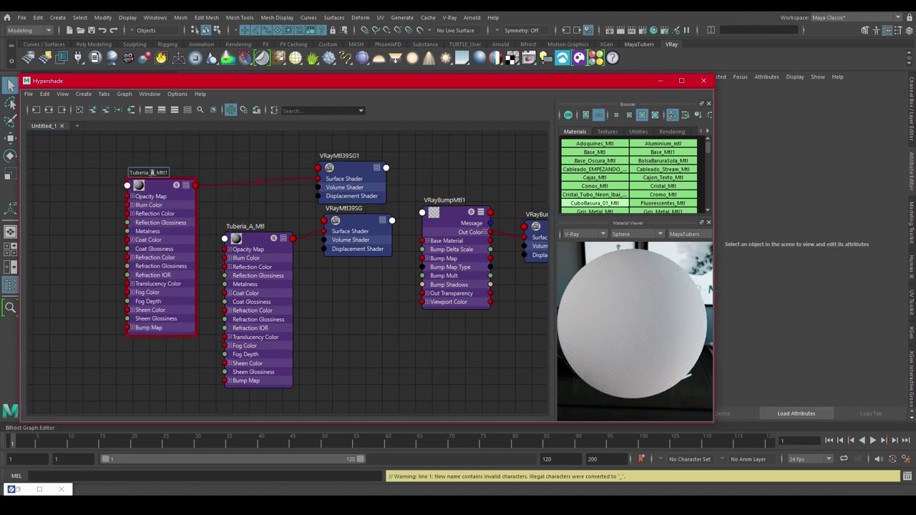
key("Return")
Enlarge the swatches of the material nodes and remove the shading groups of both Tuberia materials from the graph.
left_click(268, 262)
left_click(165, 186, "shift")
left_click(213, 110)
left_click(456, 218)
left_click(213, 110)
left_click_drag(203, 134, 397, 225)
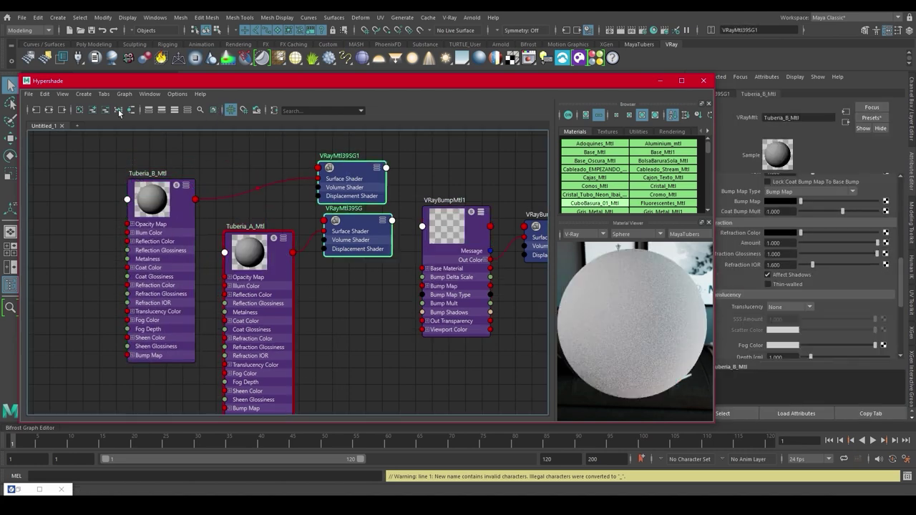
left_click(105, 110)
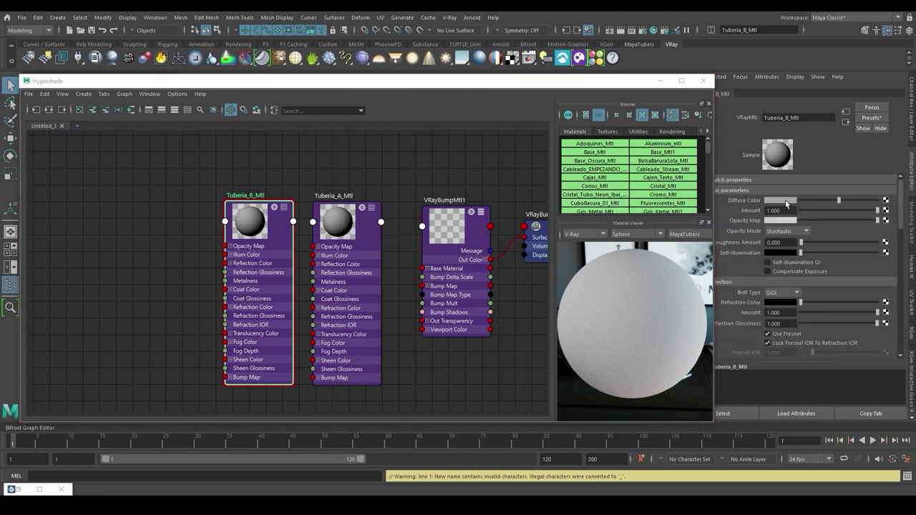
Give Tuberia_B_Mtl a dark grey diffuse color of value 0.1, a full white reflection color and a reflection glossiness of 0.6.
left_click(785, 206)
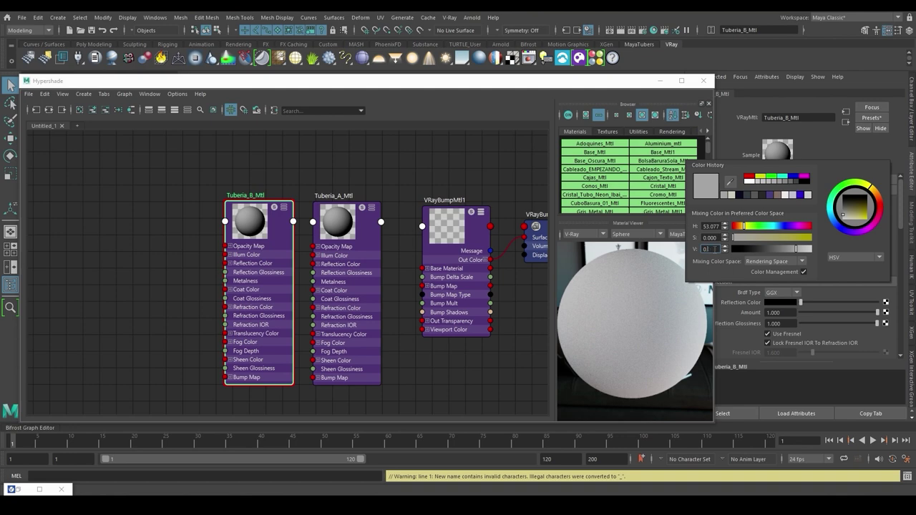
key("Return")
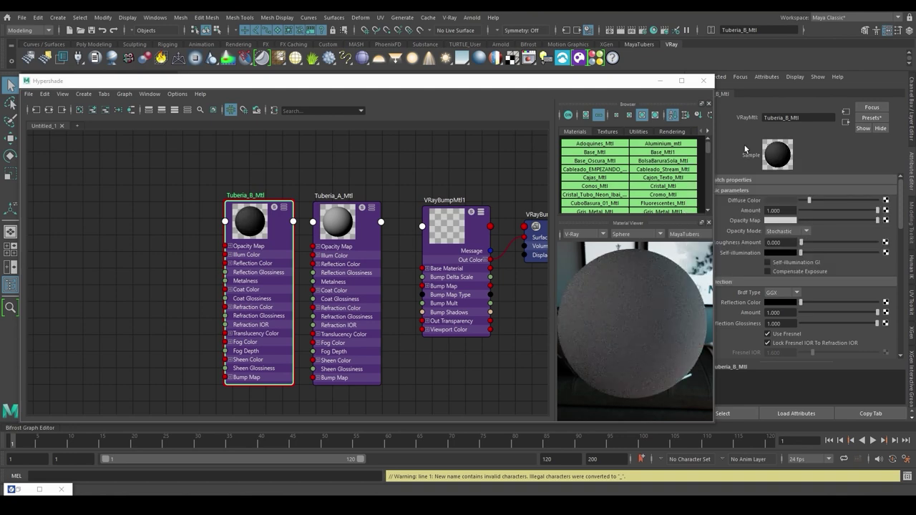
left_click_drag(801, 302, 897, 308)
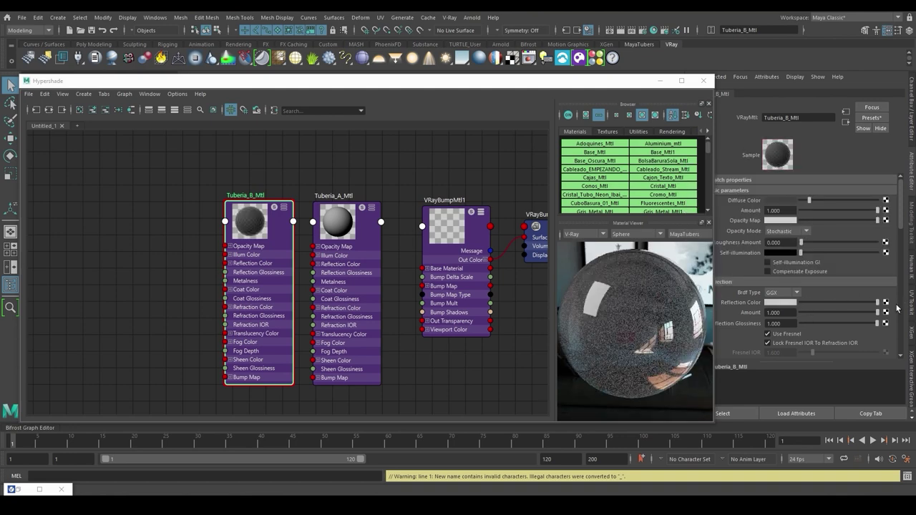
double_click(787, 324)
type("0.6")
key("Return")
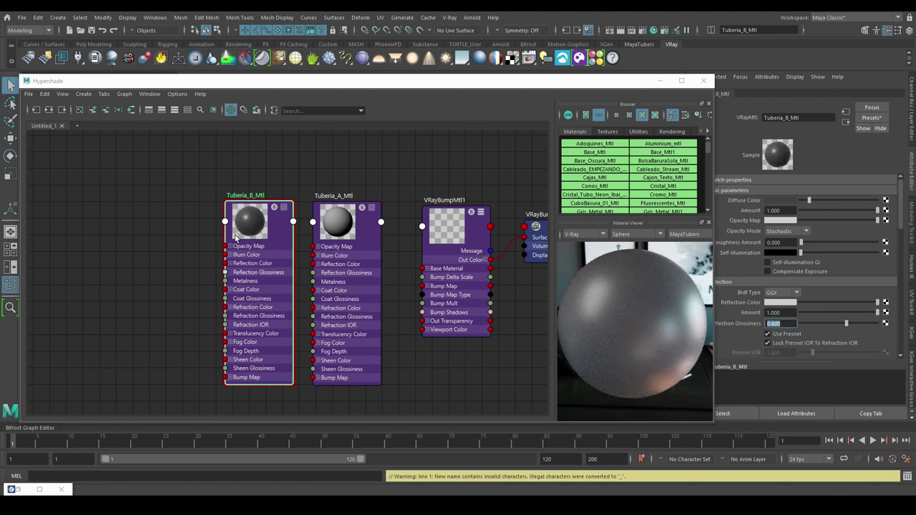
Swap the two pipe material names, so the dark one is Tuberia_A_Mtl and the untouched one is Tuberia_B_Mtl.
double_click(245, 194)
double_click(333, 195)
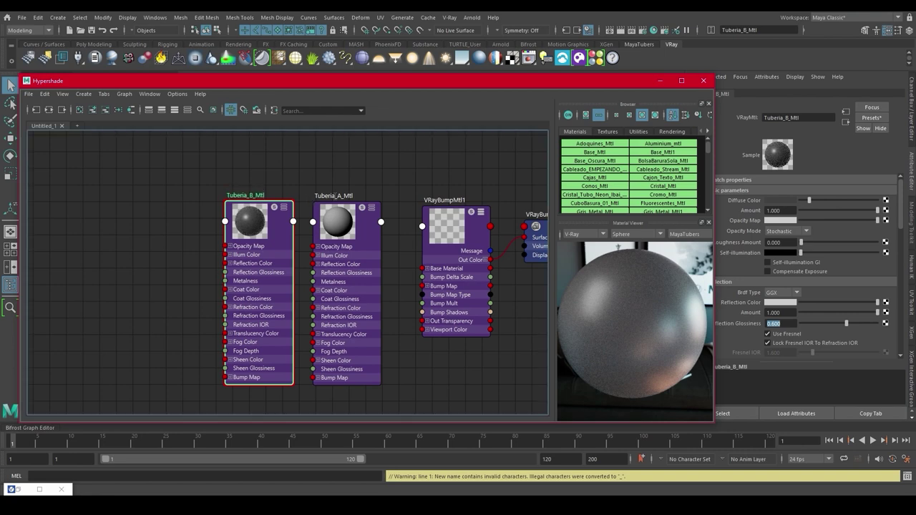
left_click_drag(342, 195, 336, 196)
type("C")
key("Return")
double_click(247, 195)
left_click(252, 195)
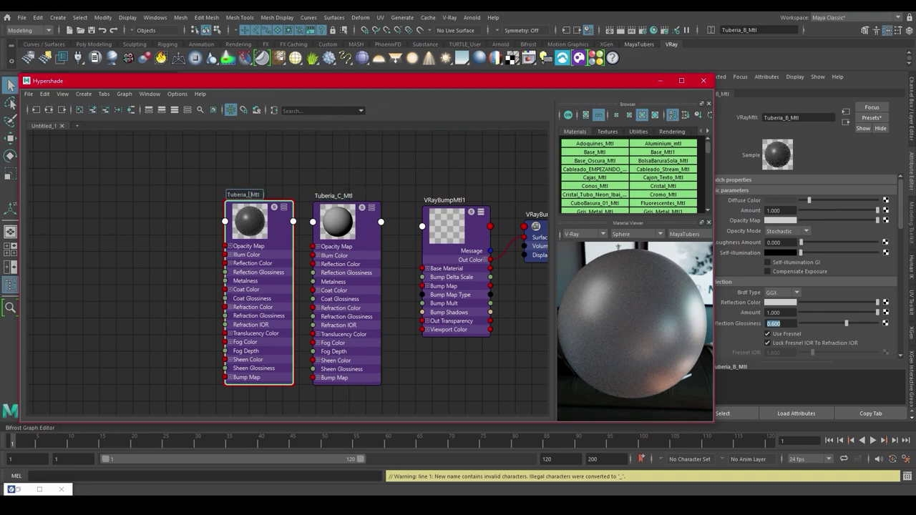
type("A")
key("Return")
double_click(337, 195)
left_click(341, 196)
key("BackSpace")
type("B")
key("Return")
Darken the diffuse color of Tuberia_B_Mtl to a deeper grey.
left_click(355, 226)
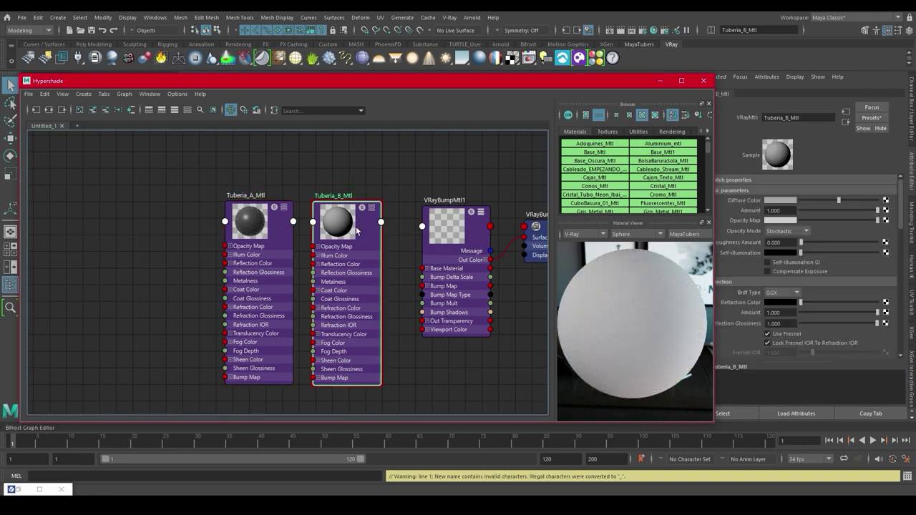
left_click(786, 202)
left_click(785, 204)
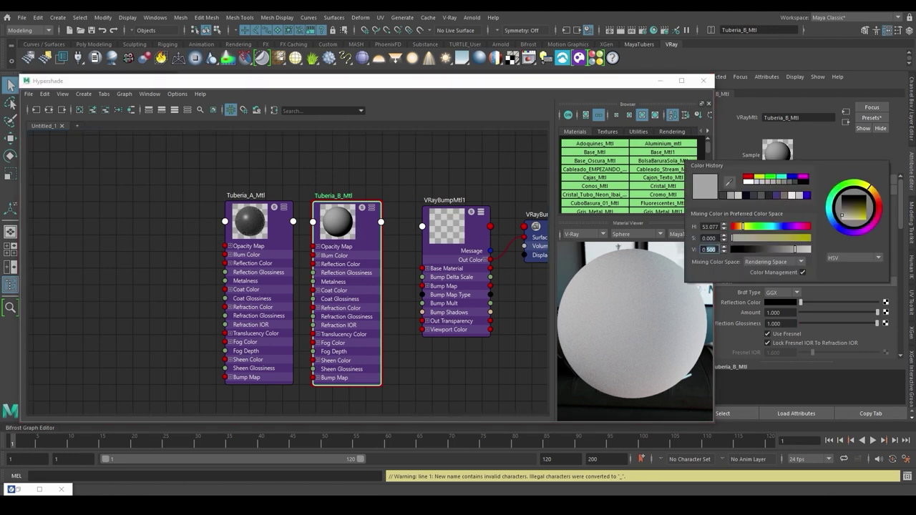
key("Return")
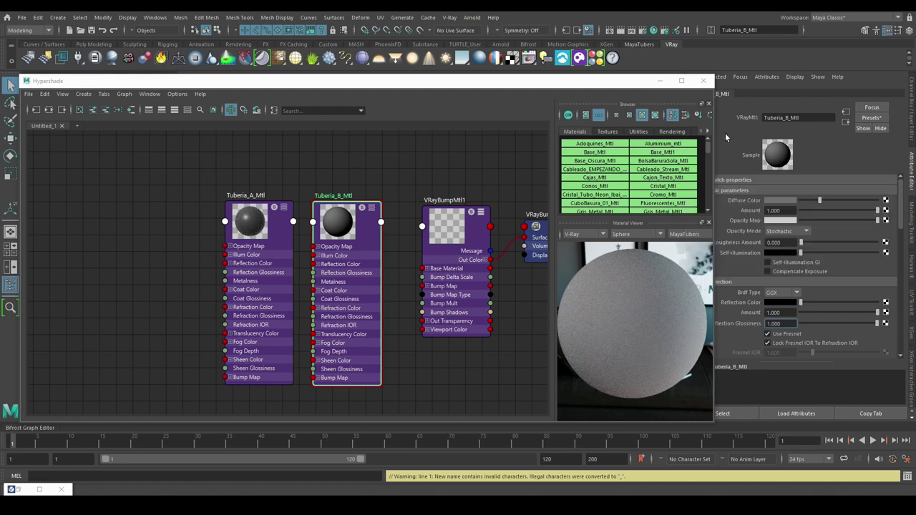
Make Tuberia_B_Mtl metallic with white reflection, roughness mode enabled, metalness 1 and a reflection value of 0.35.
left_click_drag(801, 302, 879, 302)
scroll(830, 315, "down", 1)
left_click(789, 329)
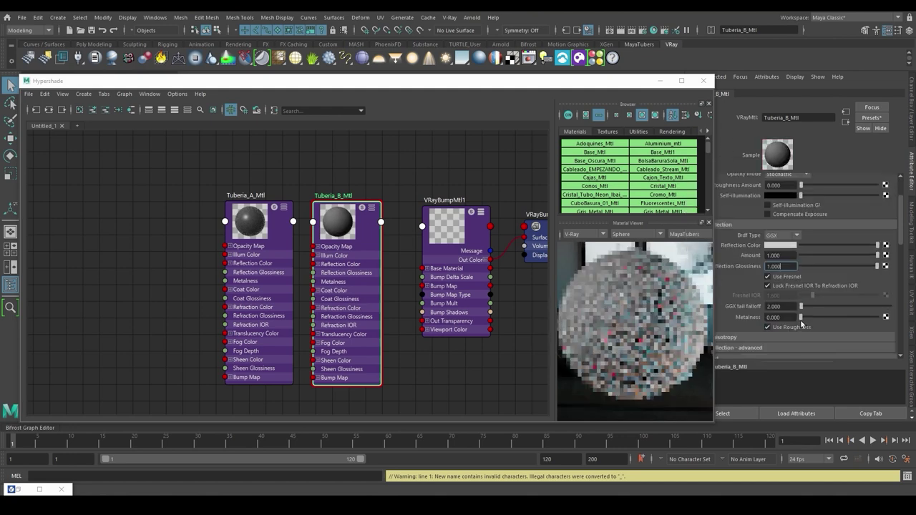
left_click_drag(801, 318, 825, 294)
scroll(811, 304, "up", 1)
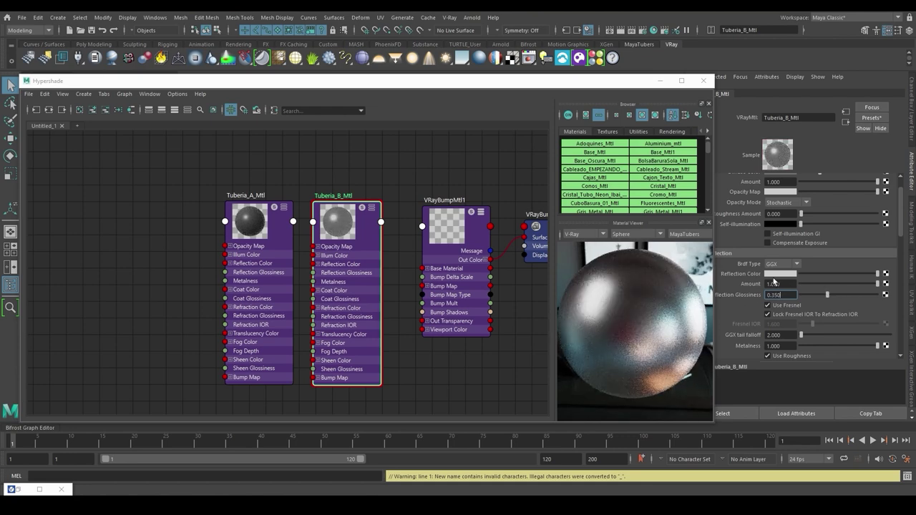
Compare Tuberia_A_Mtl and Tuberia_B_Mtl in the material preview and move both nodes away from the bump material.
left_click(338, 226)
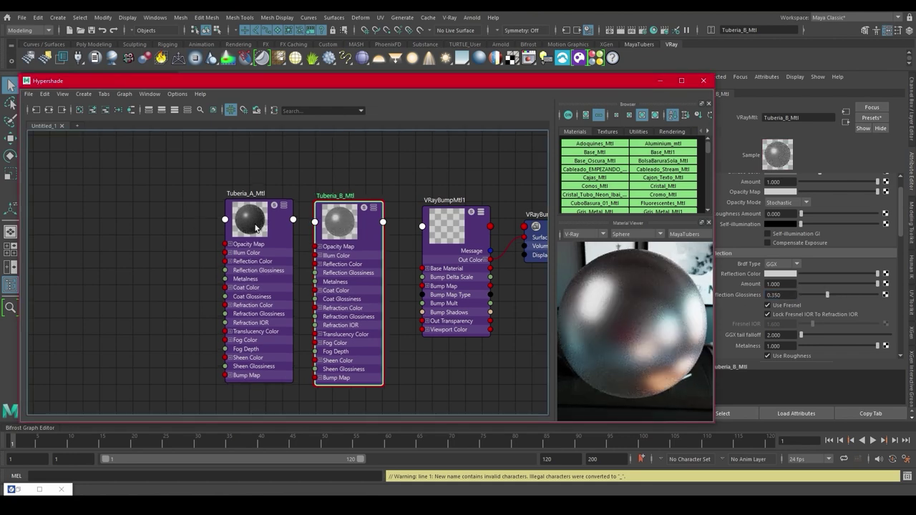
left_click(257, 227)
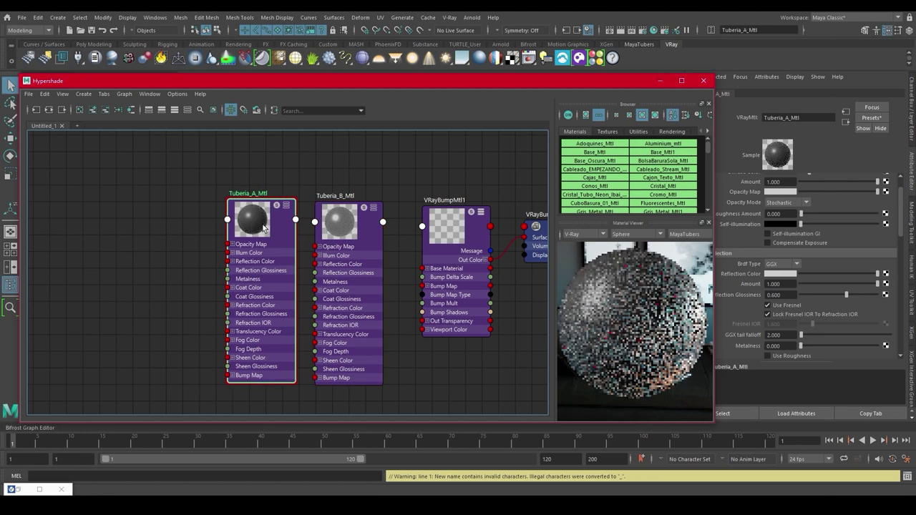
left_click(342, 234)
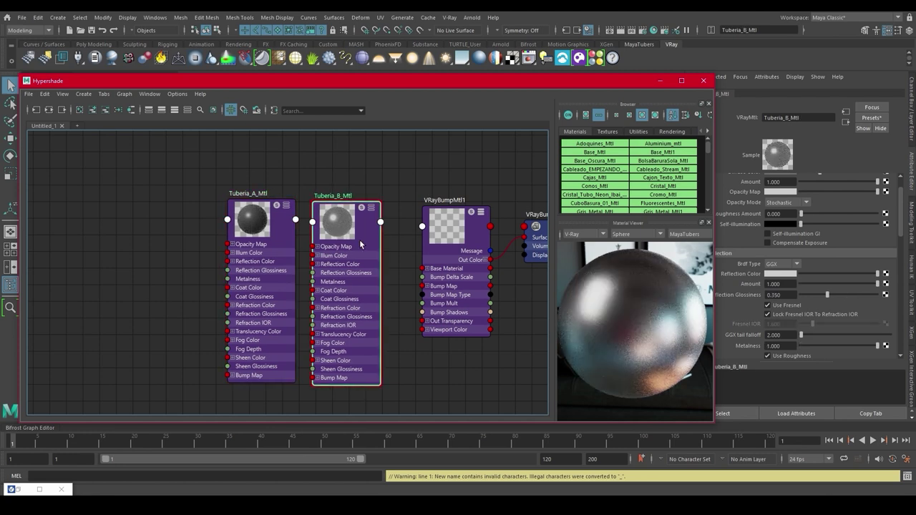
left_click_drag(392, 270, 148, 211)
Create a VRayBlendMtl node and place it between the Tuberia materials and VRayBumpMtl1.
left_click(333, 282)
key("Tab")
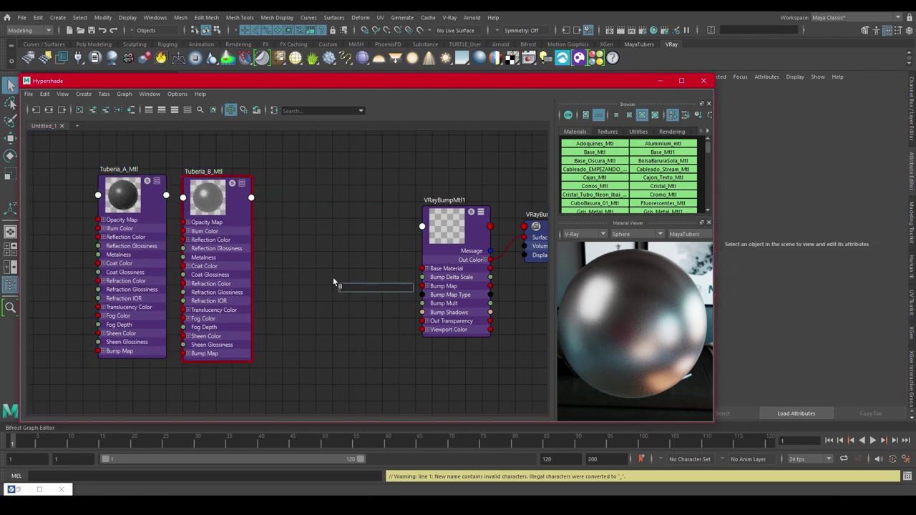
type("blend")
key("Down")
key("Down")
key("Down")
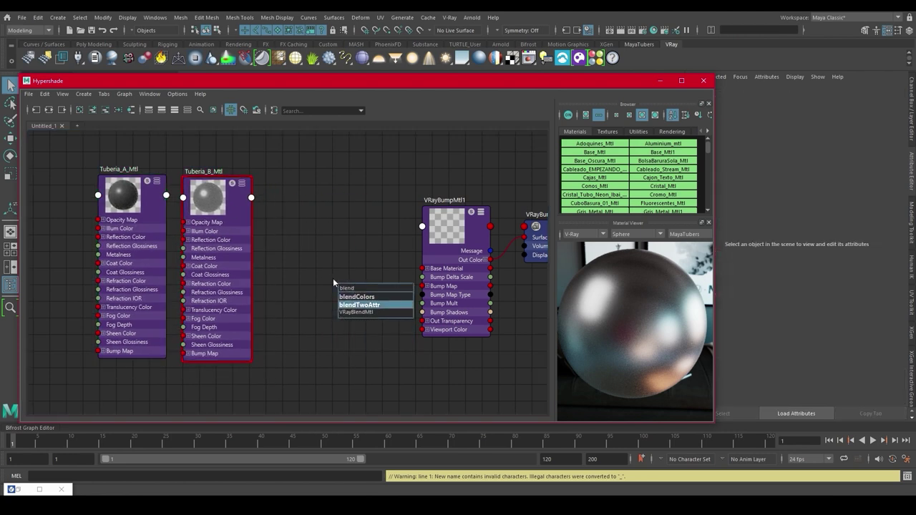
key("Return")
left_click_drag(315, 279, 333, 217)
Assign Tuberia_A_Mtl as the base material of VRayBlendMtl1 and Tuberia_B_Mtl as the coat material of a new coat layer.
middle_click_drag(109, 201, 773, 202)
left_click(791, 235)
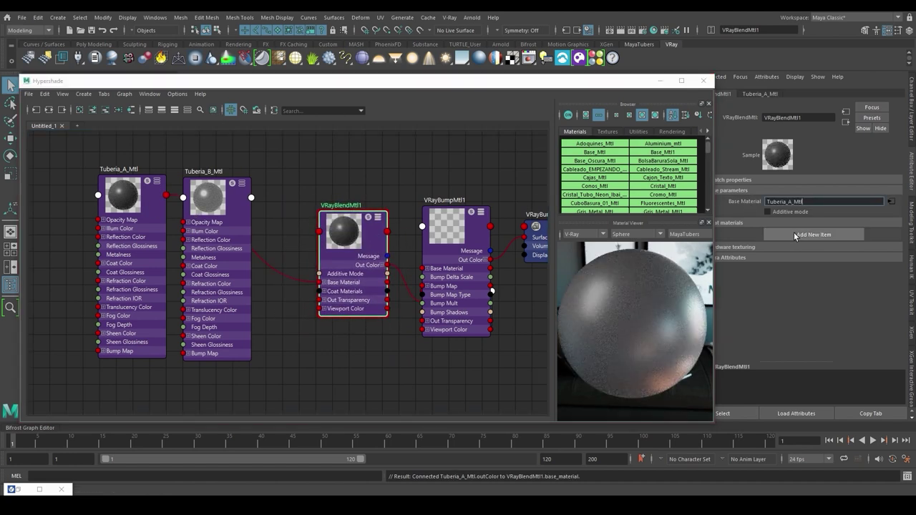
middle_click_drag(211, 201, 809, 261)
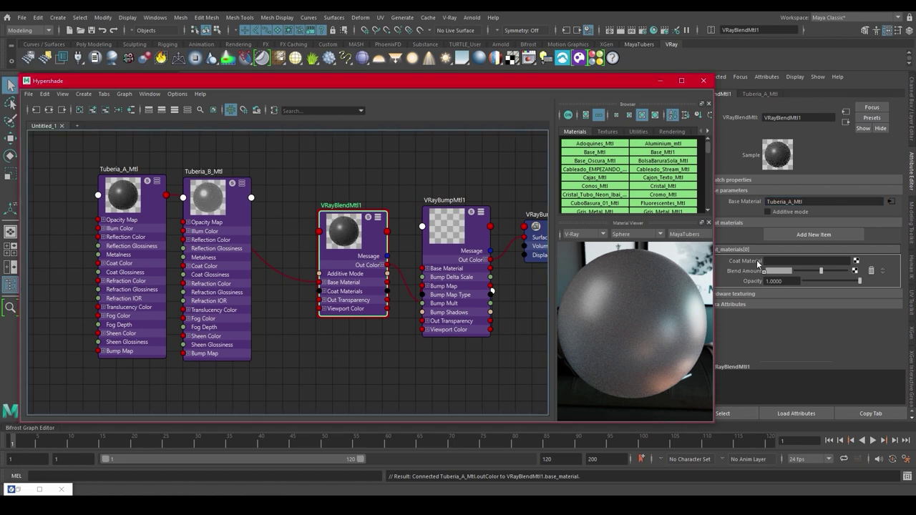
mouse_move(328, 241)
left_mouse_down()
mouse_move(313, 245)
mouse_move(322, 243)
left_mouse_up()
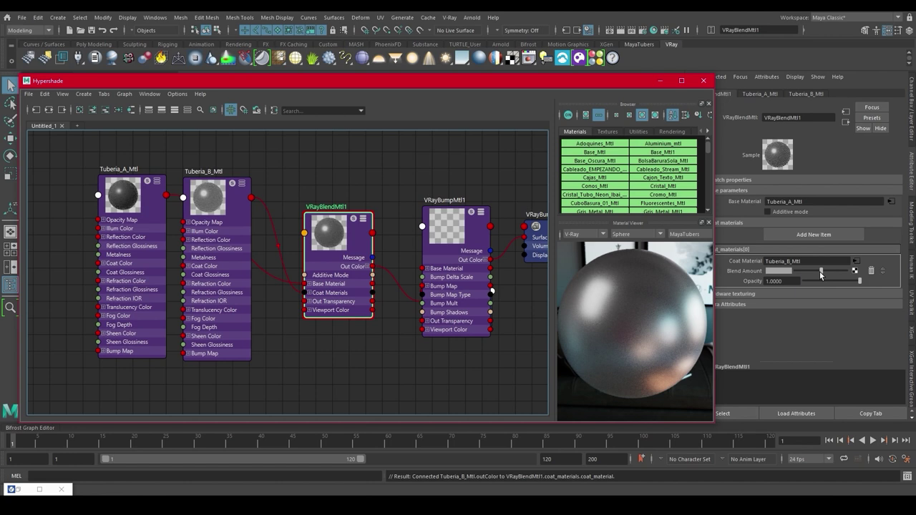
Create a file texture node and place it below VRayBlendMtl1 in the shading graph.
left_click(295, 376)
key("Tab")
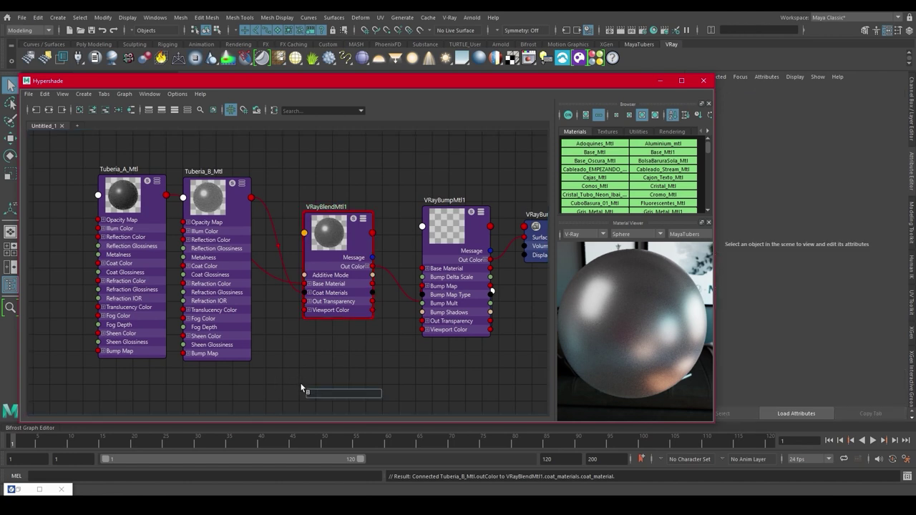
type("file")
key("Down")
key("Down")
key("Down")
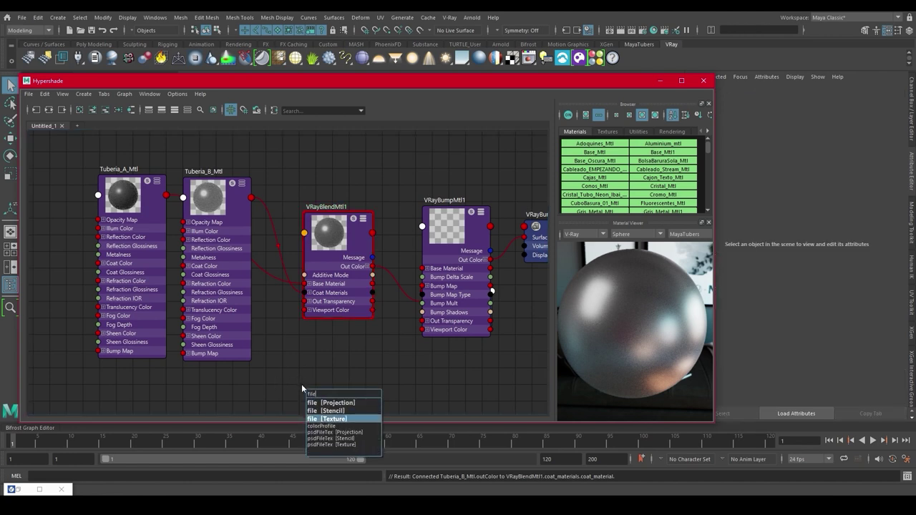
key("Return")
left_click_drag(332, 405, 296, 351)
left_click(107, 110)
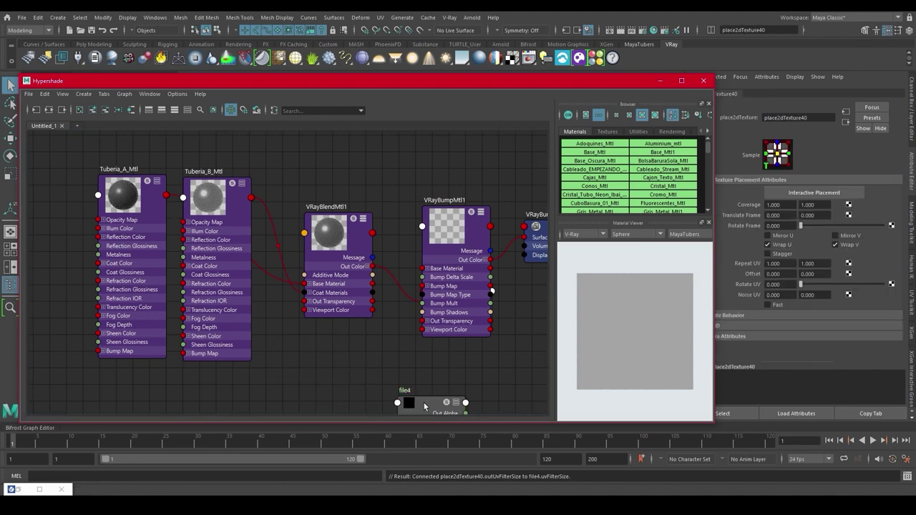
left_click_drag(425, 403, 321, 341)
Load Noise.jpg from the Ibai-Twitch-Direct-Template/texturas/Tuberias folder into the new file node.
left_click(887, 225)
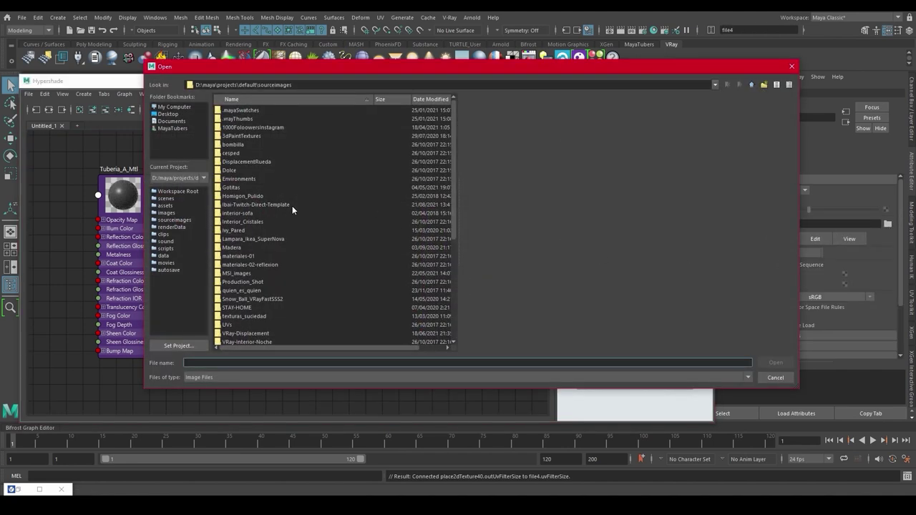
double_click(283, 204)
double_click(242, 118)
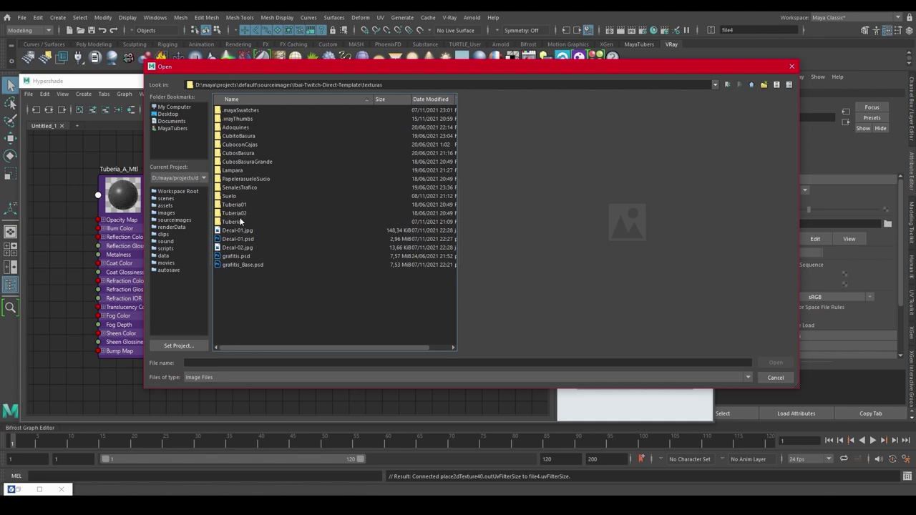
double_click(237, 221)
left_click(241, 126)
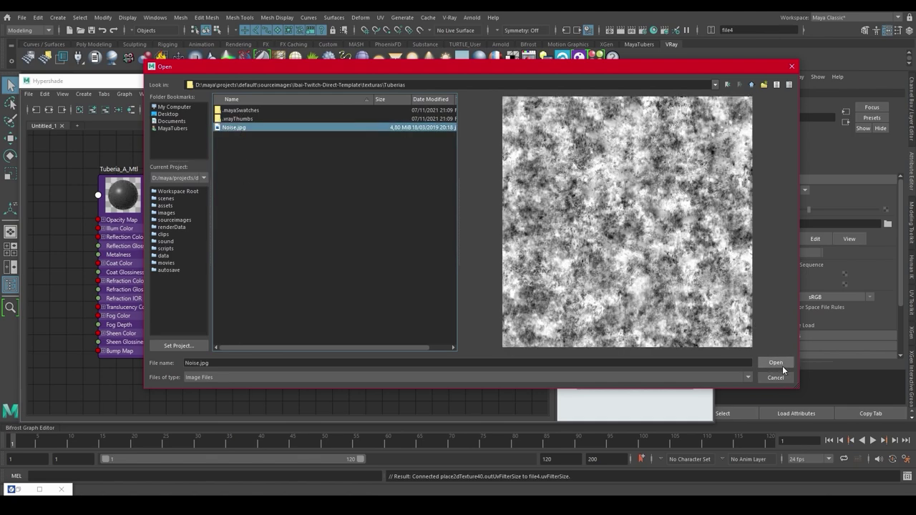
left_click(782, 366)
left_click_drag(322, 354, 298, 354)
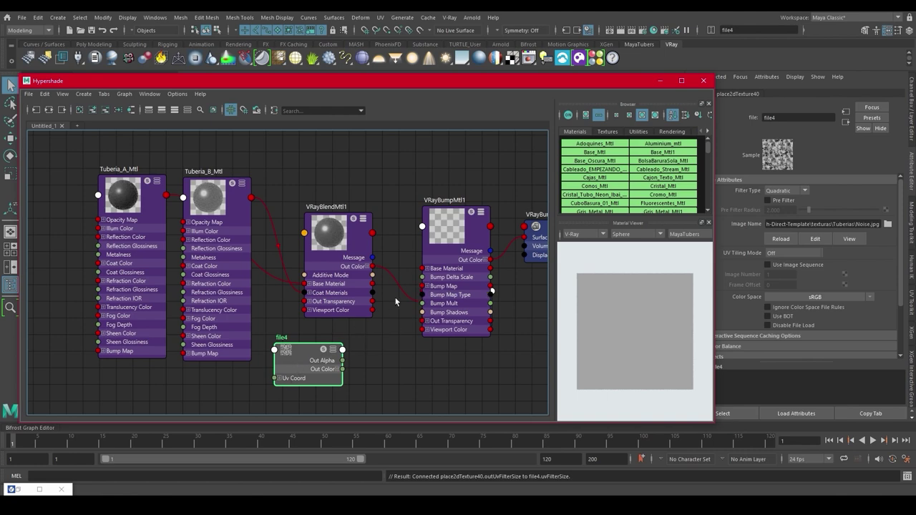
Inspect the UV layouts of the long lower pipe and the short pipe near the wall's far end.
left_click(659, 81)
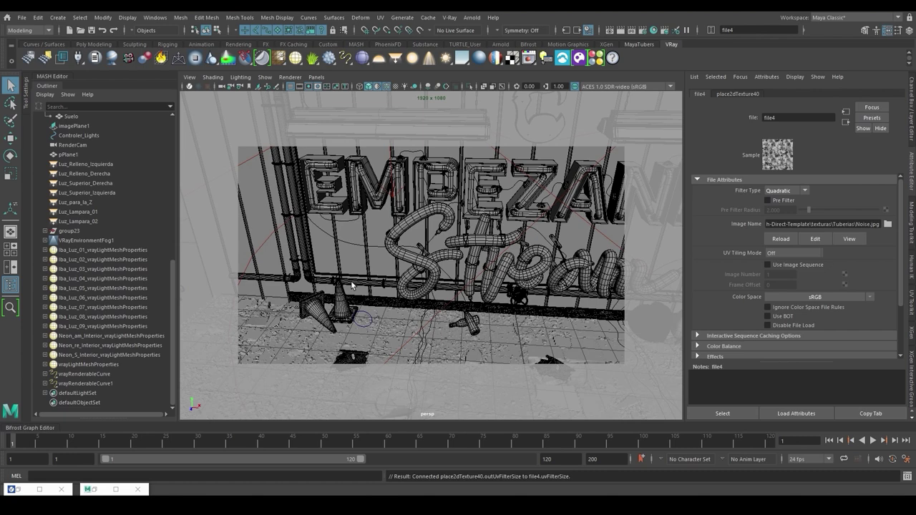
left_click(351, 285)
left_click(644, 43)
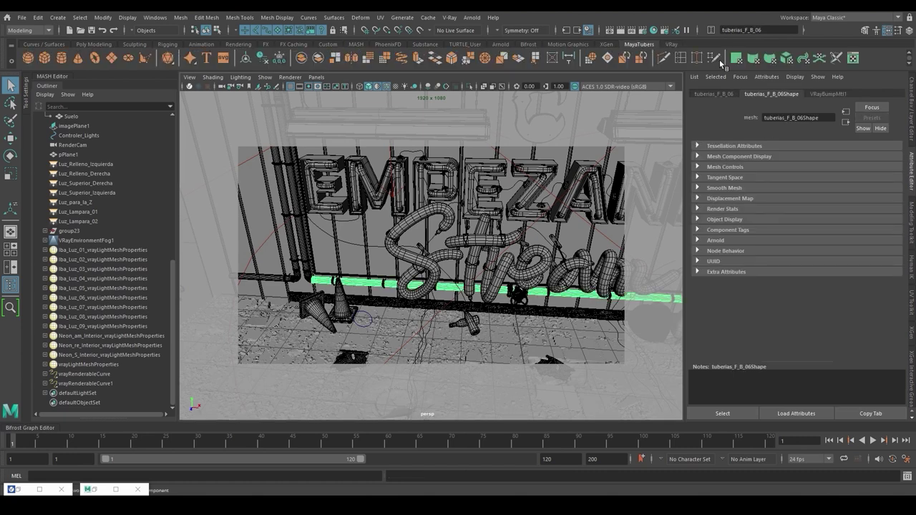
left_click(853, 58)
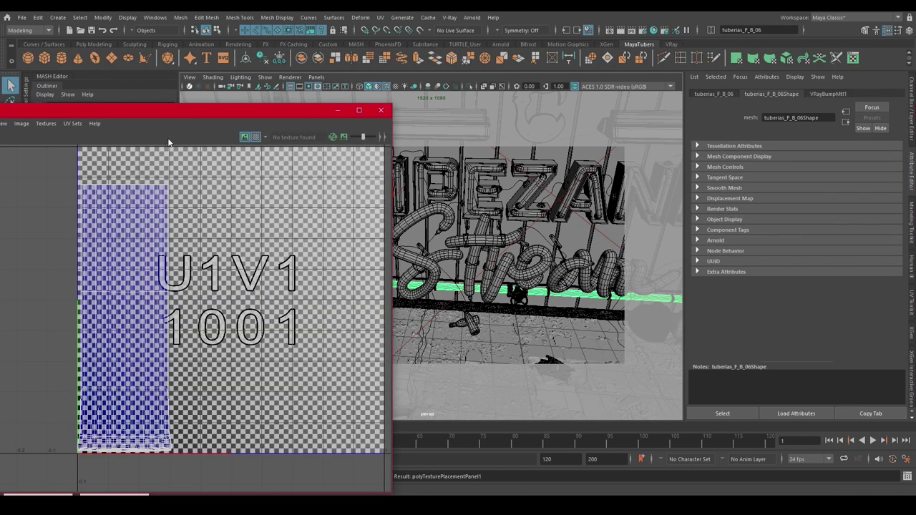
left_click_drag(242, 122, 315, 307)
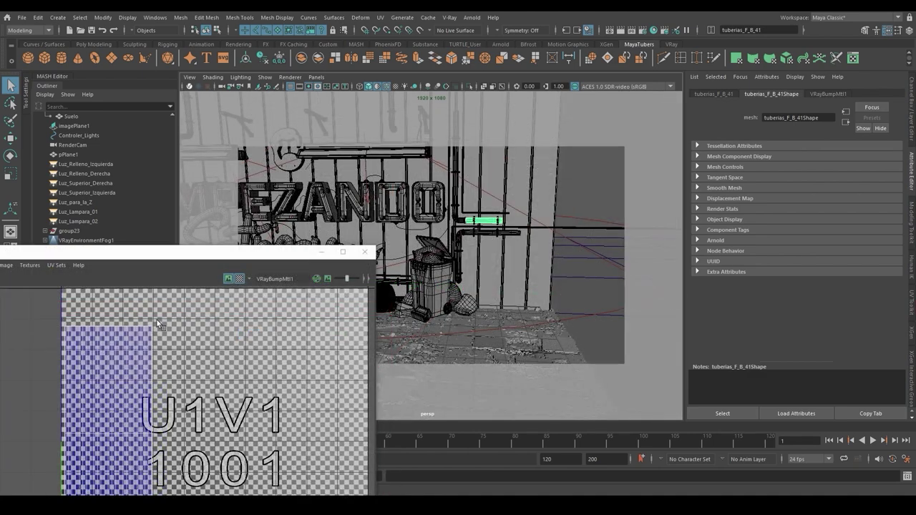
left_click_drag(194, 260, 182, 166)
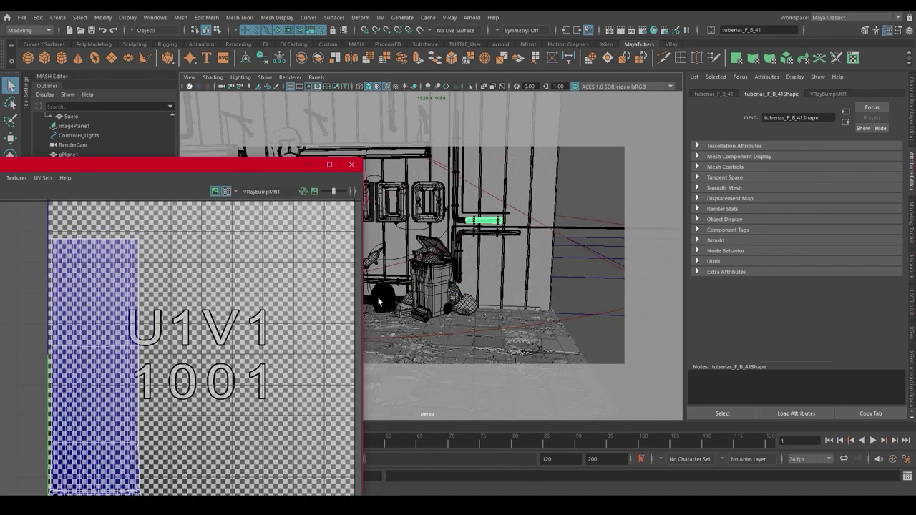
left_click(408, 284)
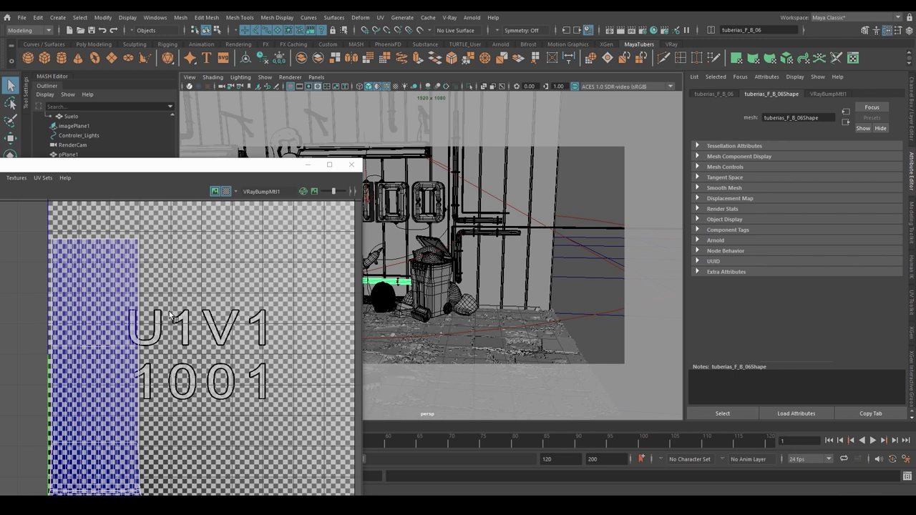
left_click(351, 165)
Create a VRayTriplanar node beside the noise file node in the material graph.
left_click(654, 31)
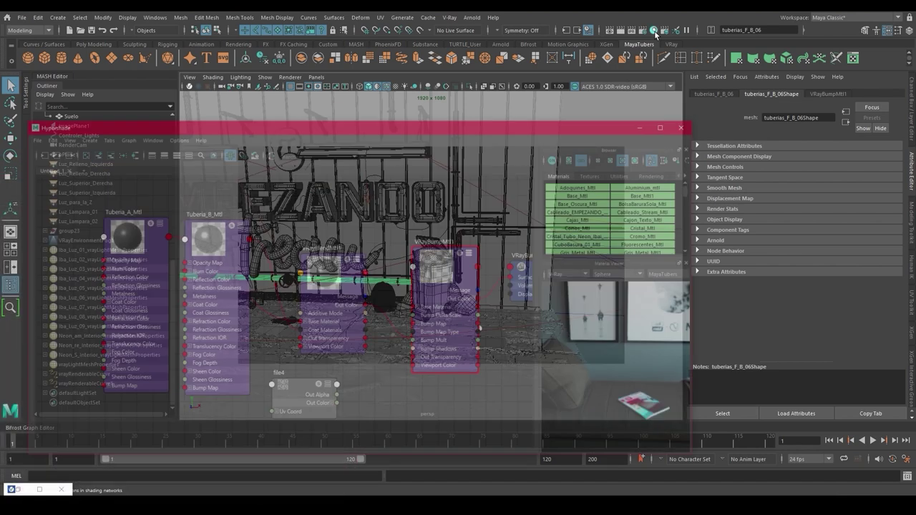
left_click(408, 384)
key("Tab")
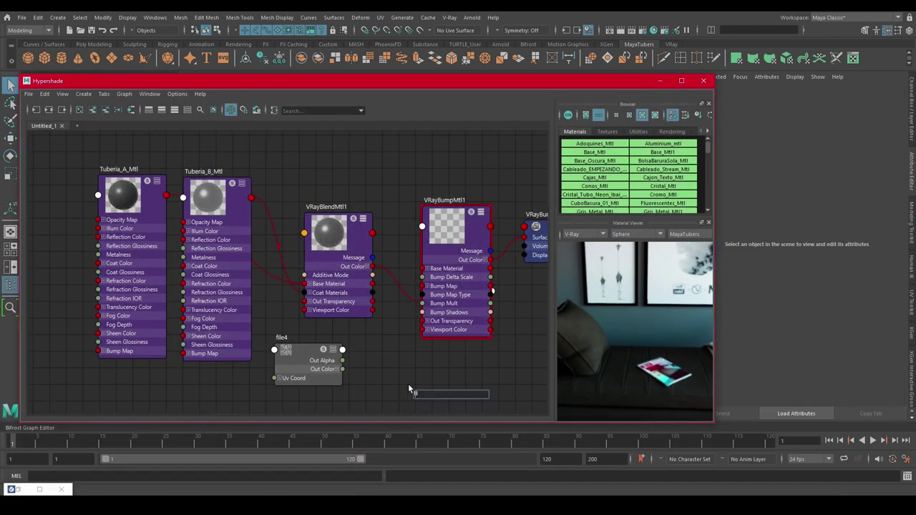
type("tripla")
key("Down")
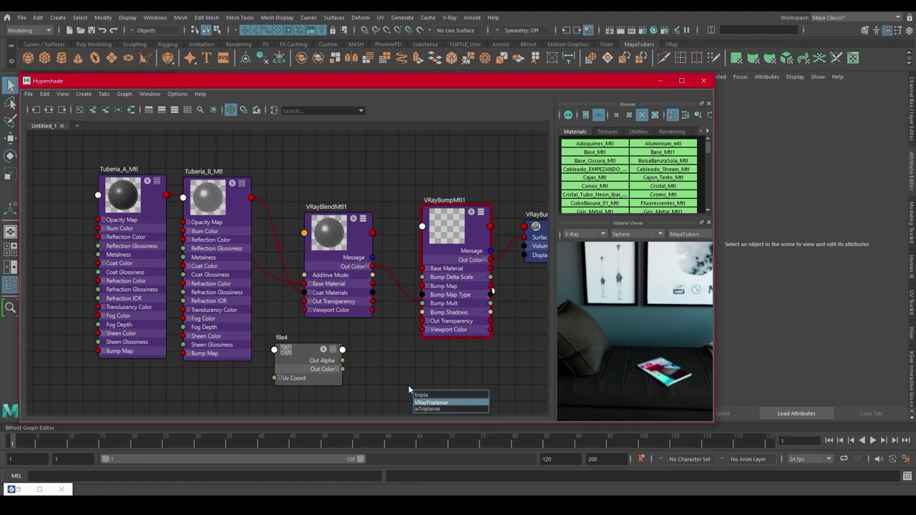
key("Return")
scroll(428, 345, "down", 2)
middle_click_drag(428, 345, 404, 262, "alt")
left_click_drag(412, 312, 372, 287)
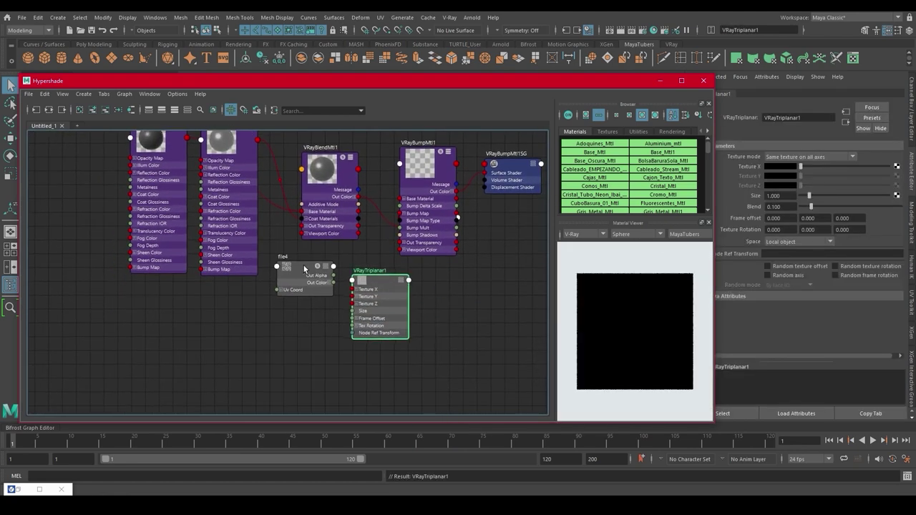
Connect the noise file's color to the triplanar node's Texture X and the triplanar to the Blend Amount of VRayBlendMtl1's coat.
left_click_drag(304, 269, 352, 291)
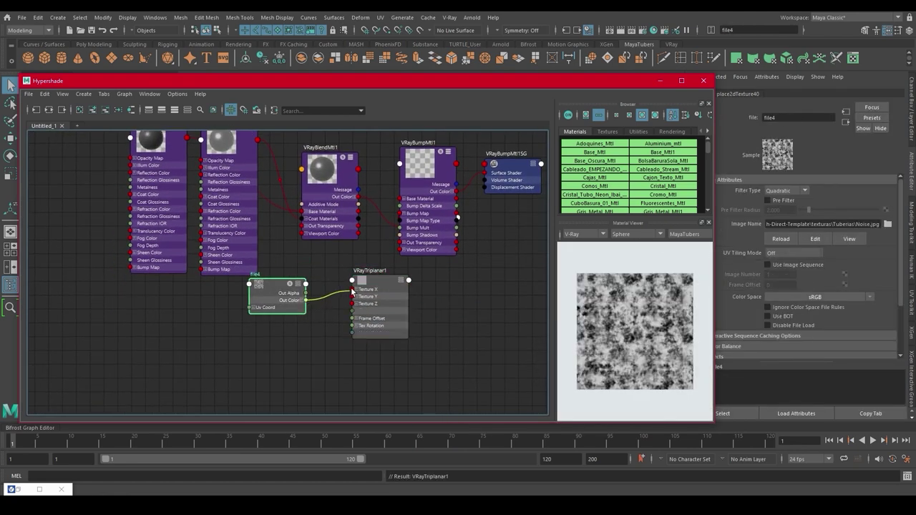
left_click(379, 300)
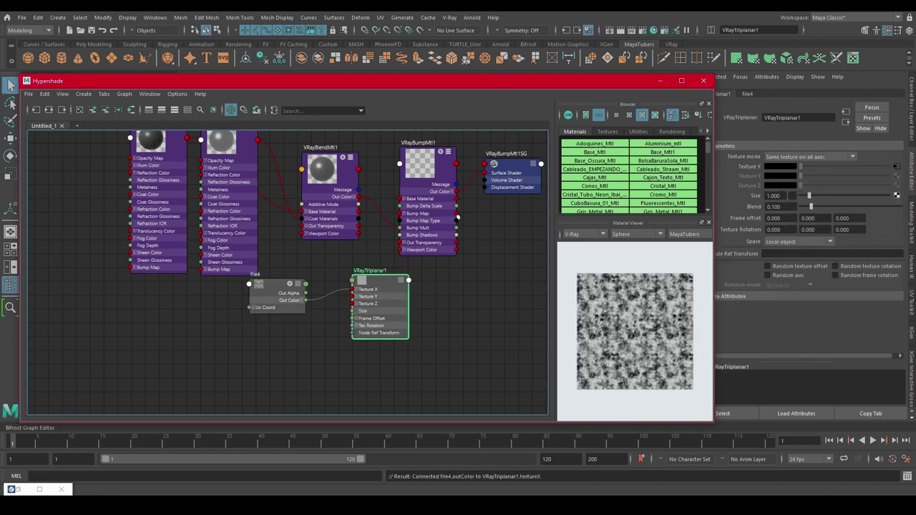
double_click(787, 195)
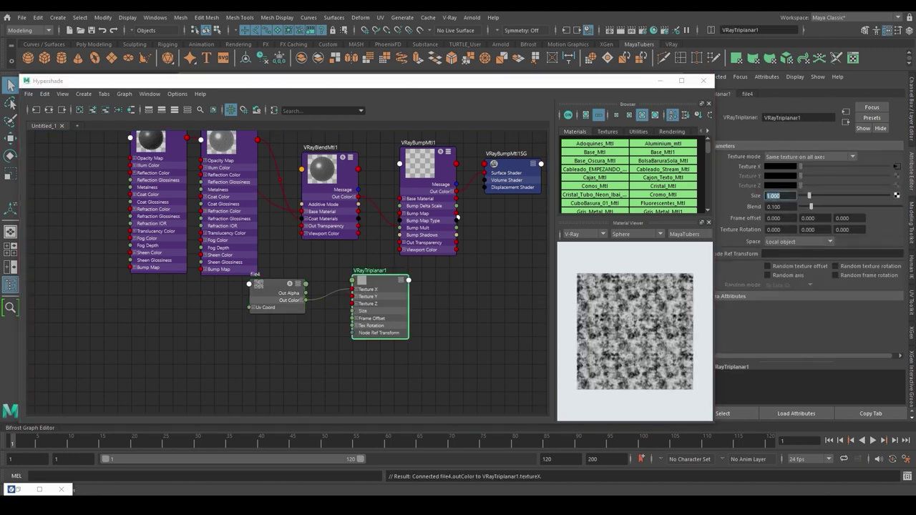
left_click(774, 206)
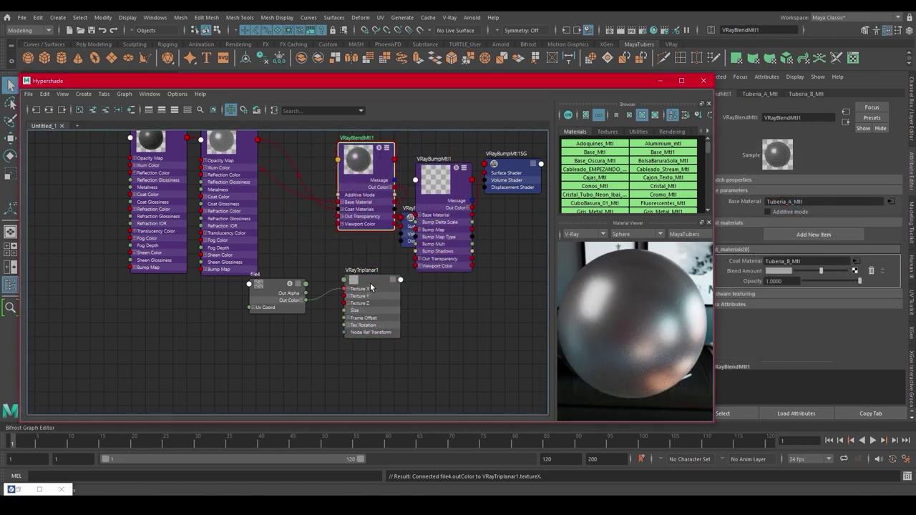
middle_click_drag(371, 286, 749, 274)
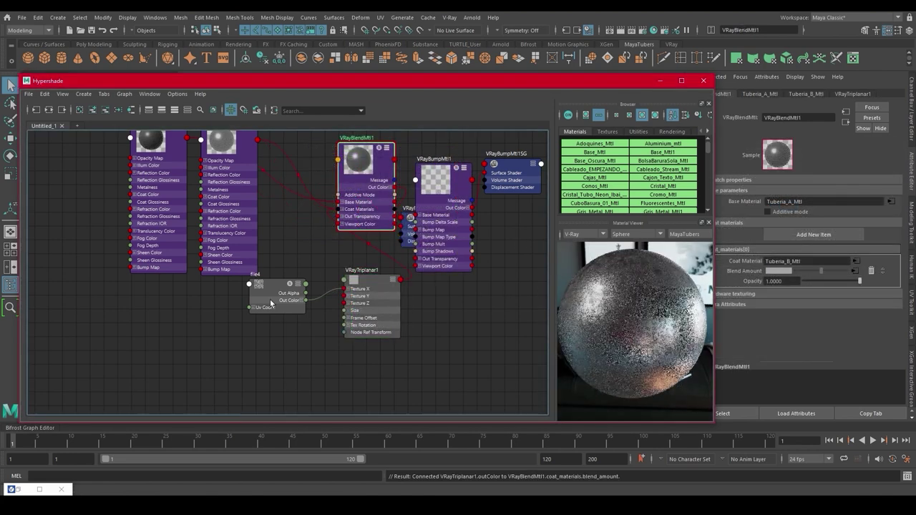
left_click_drag(359, 292, 335, 295)
Start an interactive render of the neon sign scene in the V-Ray Frame Buffer.
left_click(660, 80)
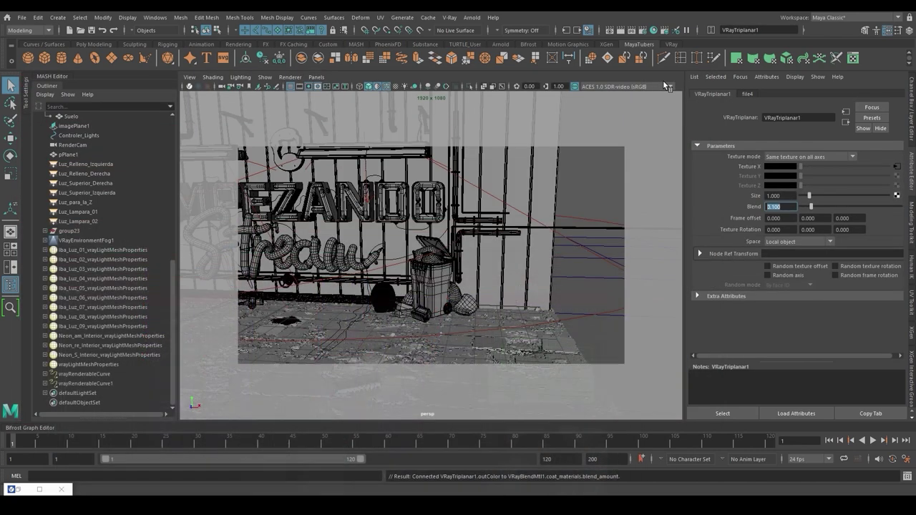
left_click(672, 43)
left_click(528, 57)
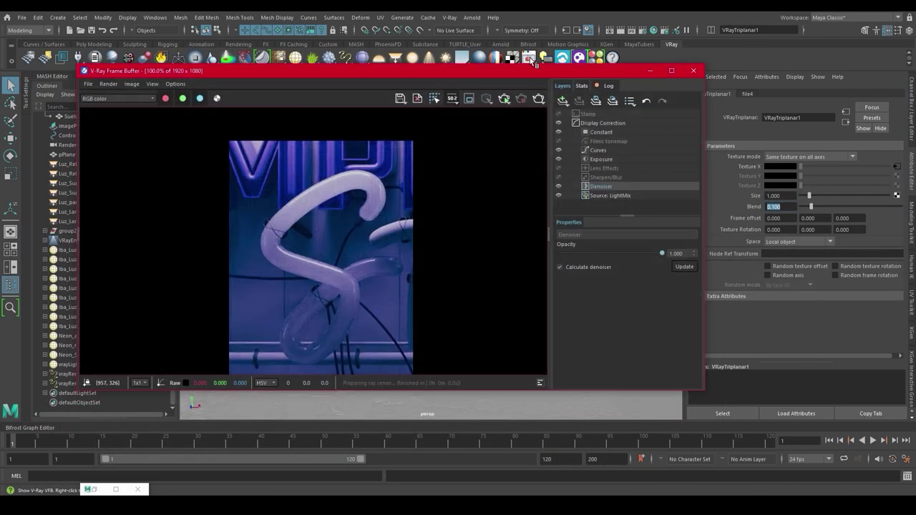
left_click(505, 99)
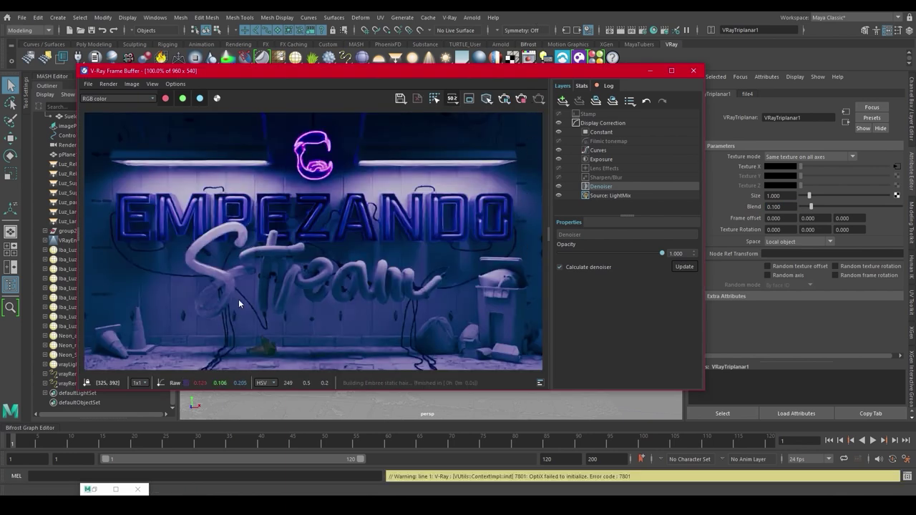
left_click_drag(473, 73, 498, 80)
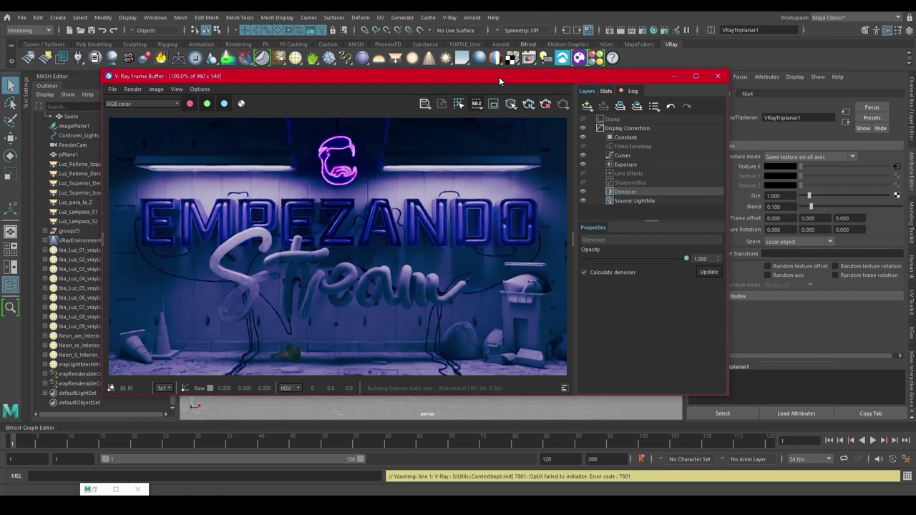
Assign VRayBlendMtl1 as the base material of VRayBumpMtl1.
left_click(654, 31)
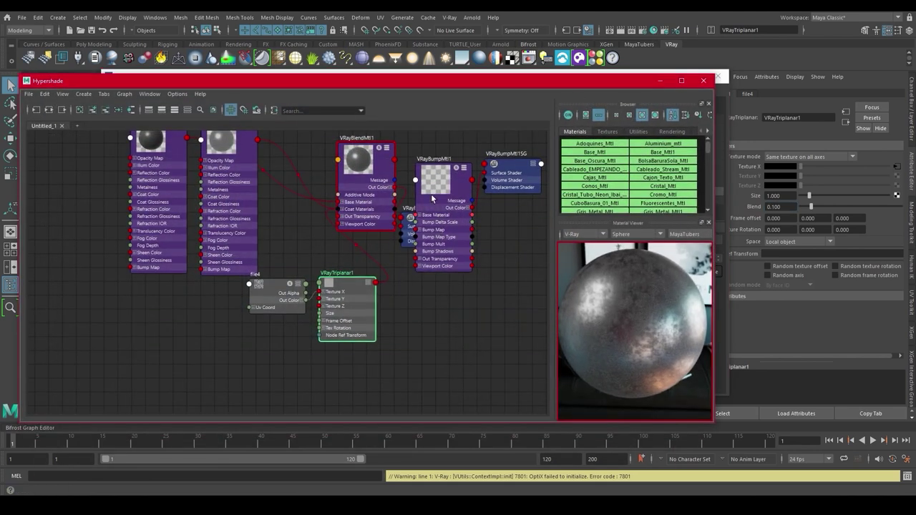
left_click_drag(364, 171, 324, 181)
left_click(433, 172)
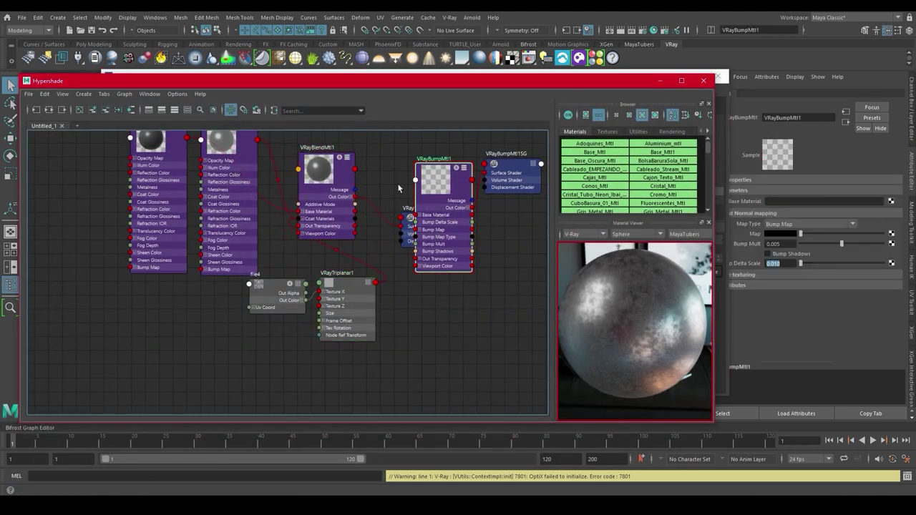
middle_click_drag(333, 181, 741, 207)
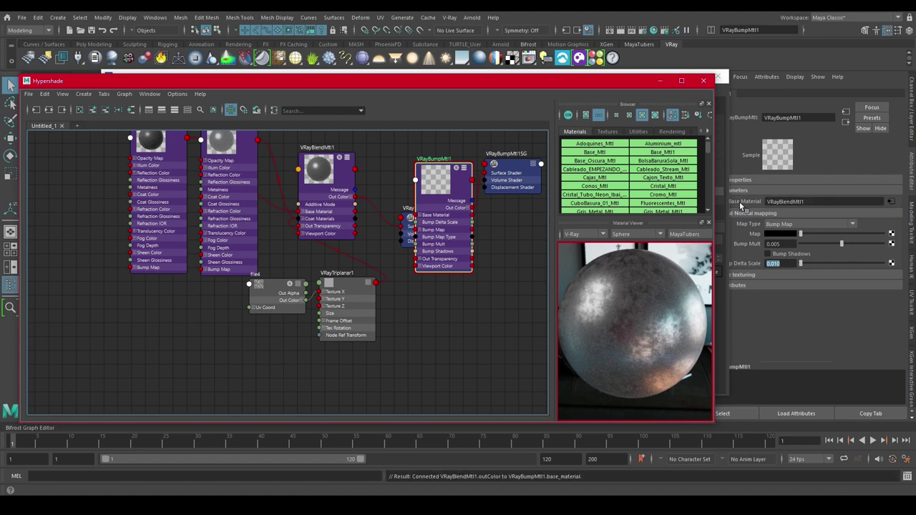
Isolate the pipes in the interactive render to examine the blended metal, and return to the material graph.
left_click(659, 80)
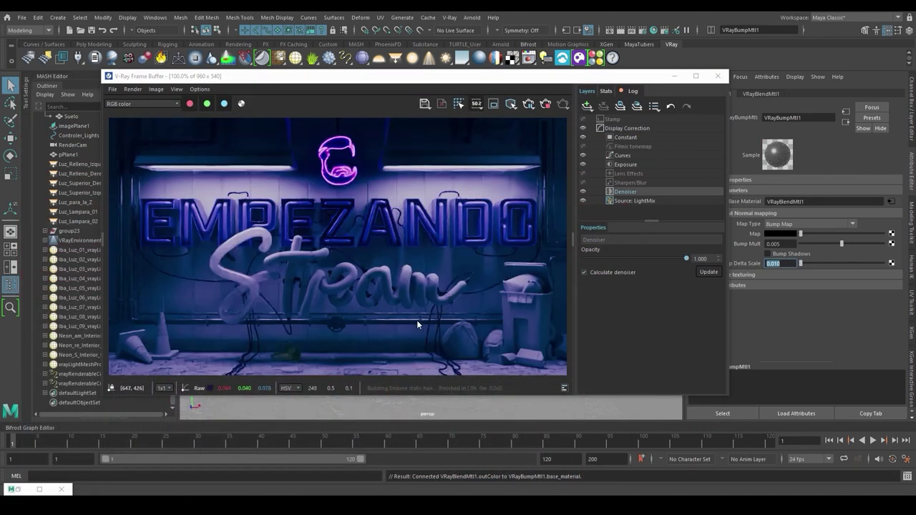
left_click(511, 106)
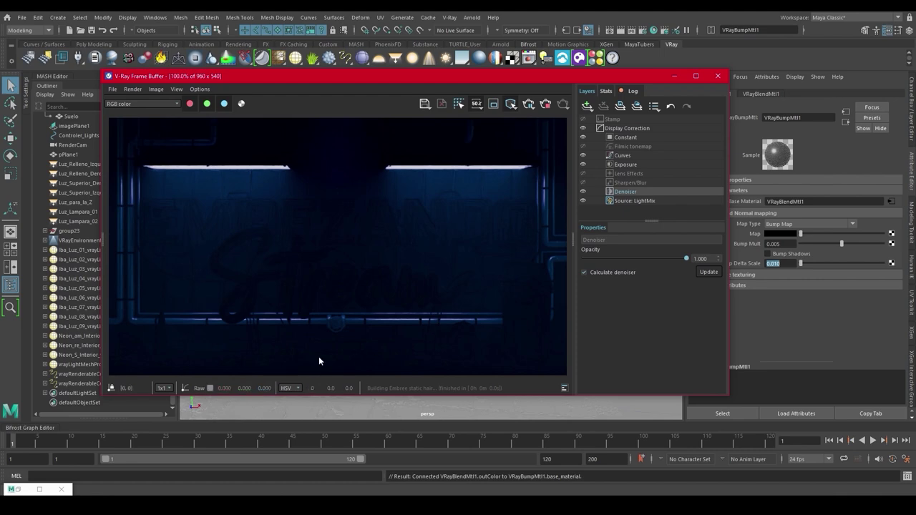
left_click(596, 58)
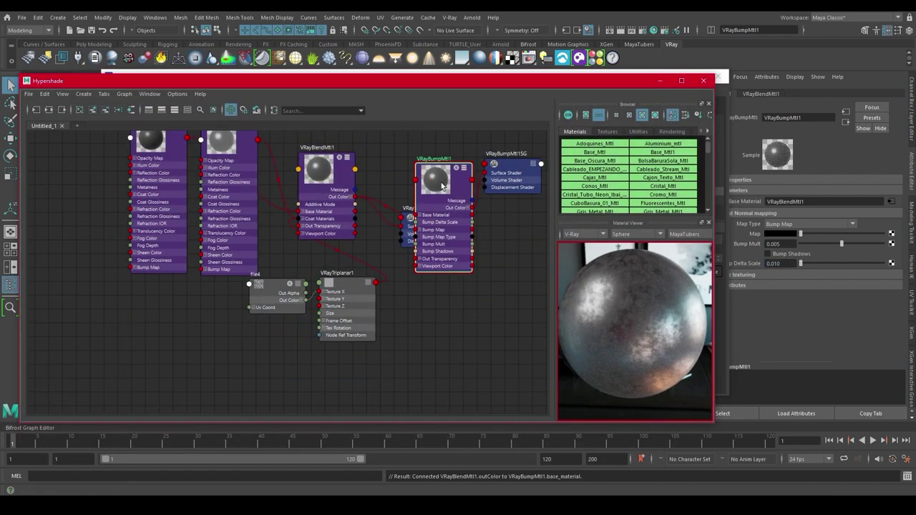
Set VRayTriplanar1's Size to 200 and enable random texture offset, random texture rotation and random frame rotation.
left_click_drag(442, 185, 453, 213)
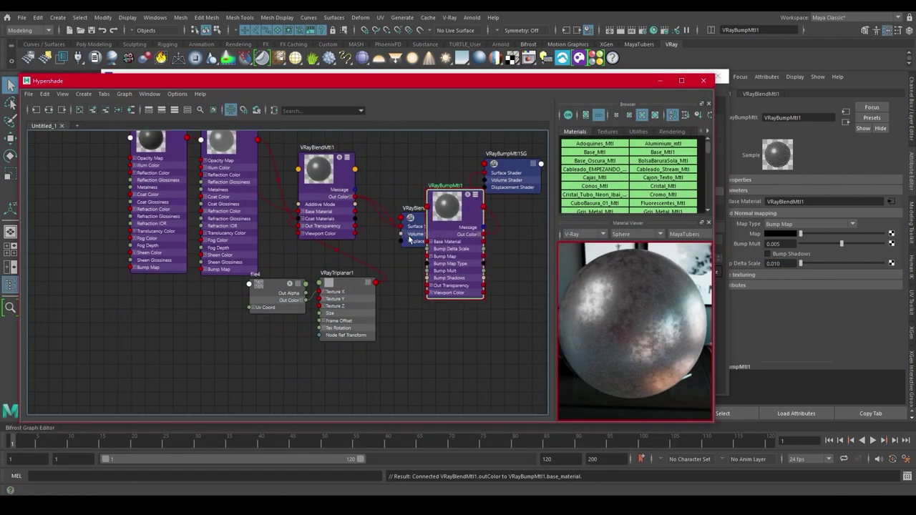
left_click(272, 293)
left_click_drag(413, 81, 464, 381)
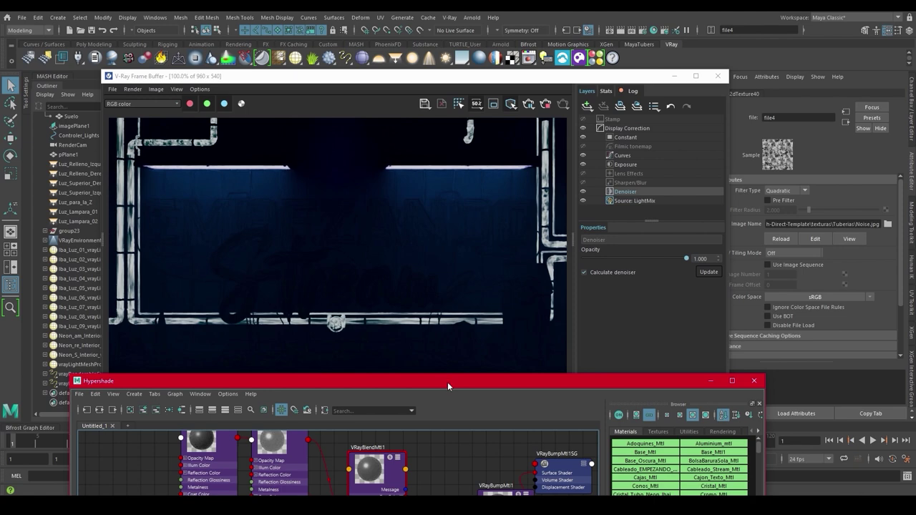
left_click_drag(448, 382, 446, 84)
left_click(398, 287)
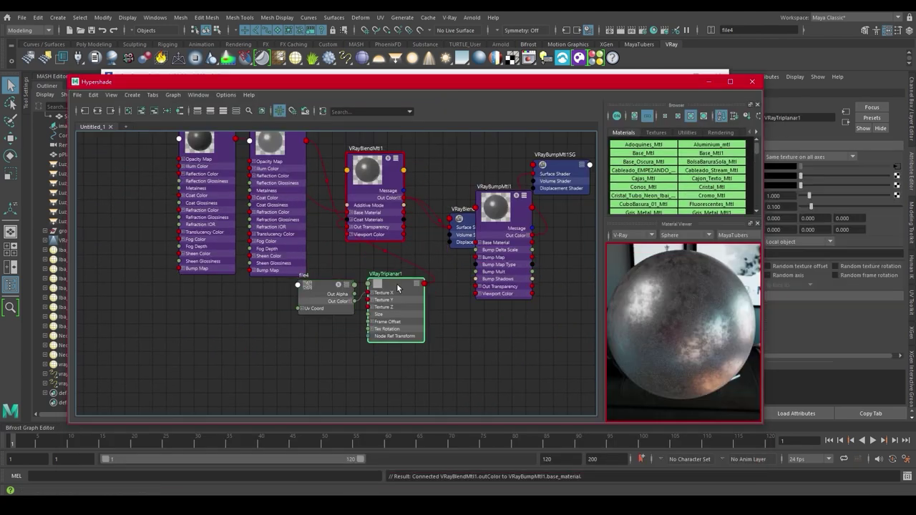
left_click(707, 81)
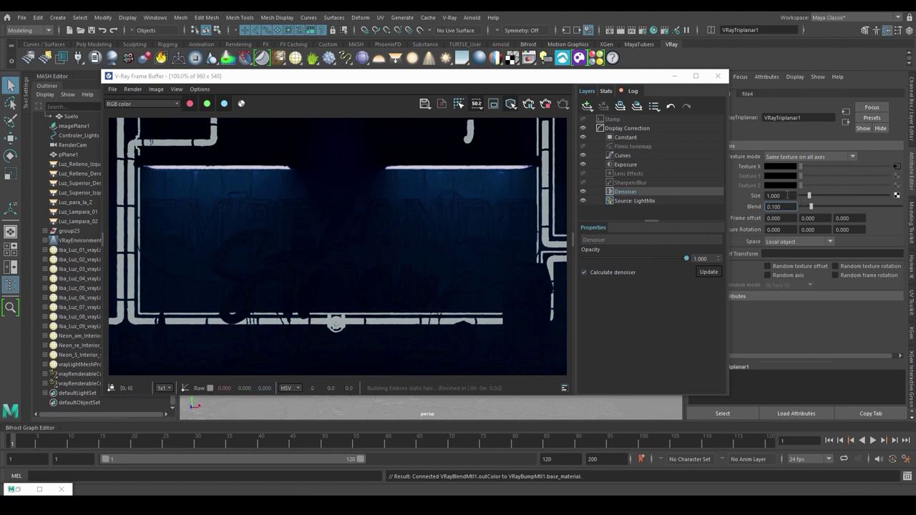
left_click(783, 195)
type("200")
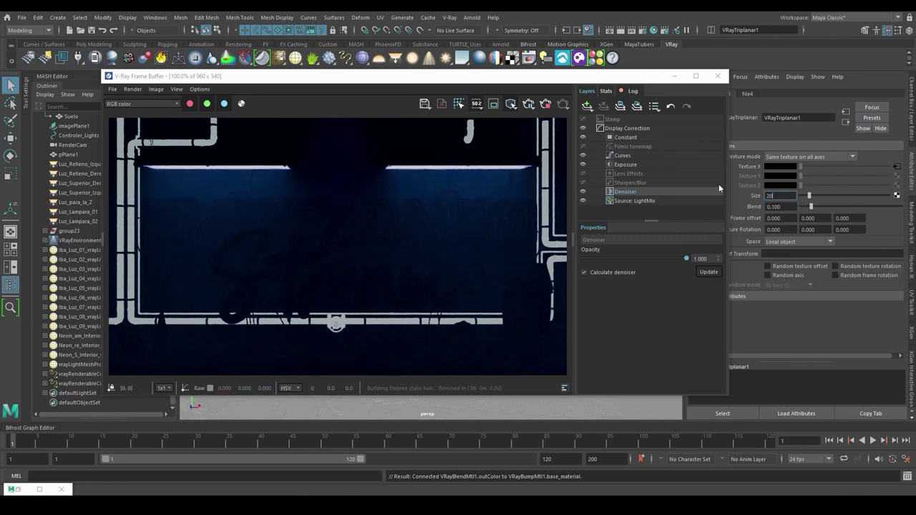
key("Return")
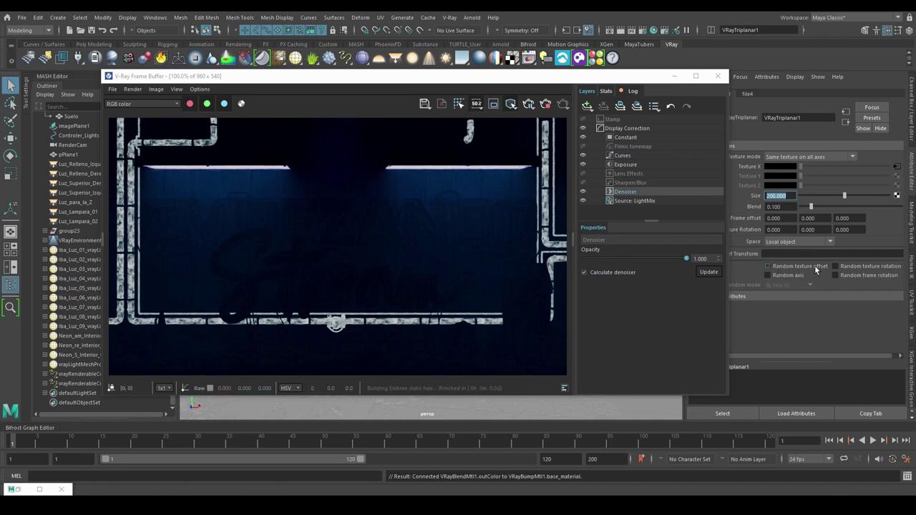
left_click(782, 268)
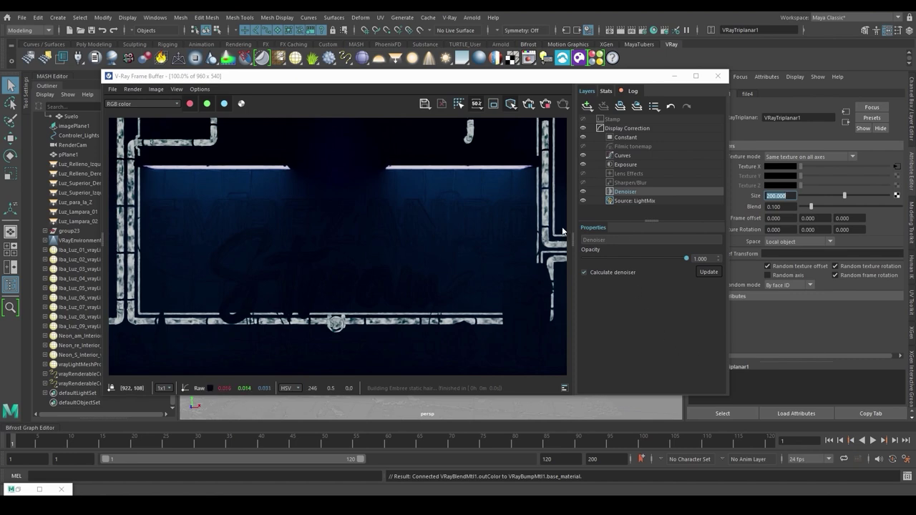
Select VRayBumpMtl1 to check its bump settings and examine the isolated interactive render, and return to the material graph.
left_click(17, 491)
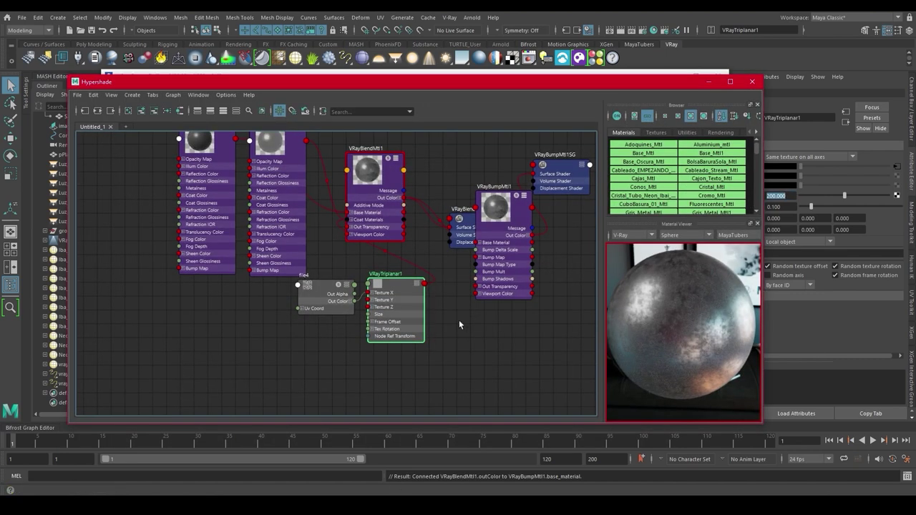
left_click(501, 206)
left_click(712, 84)
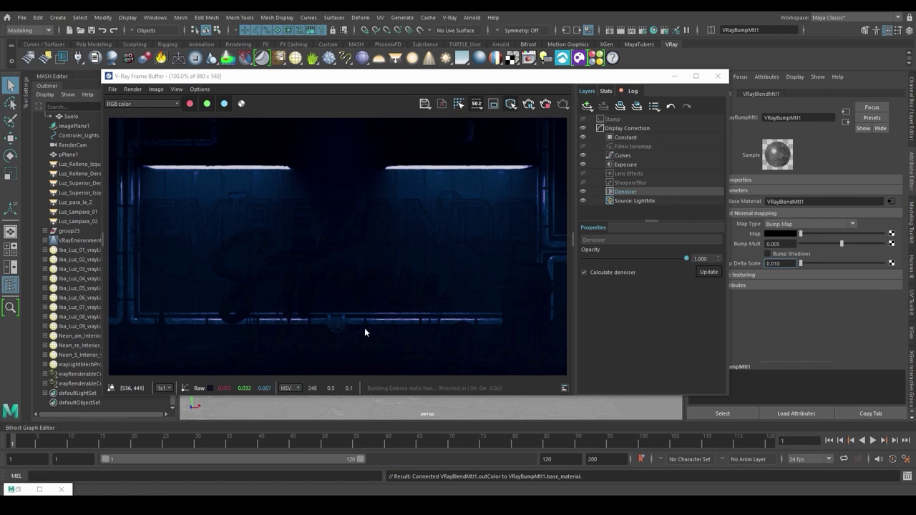
left_click(18, 489)
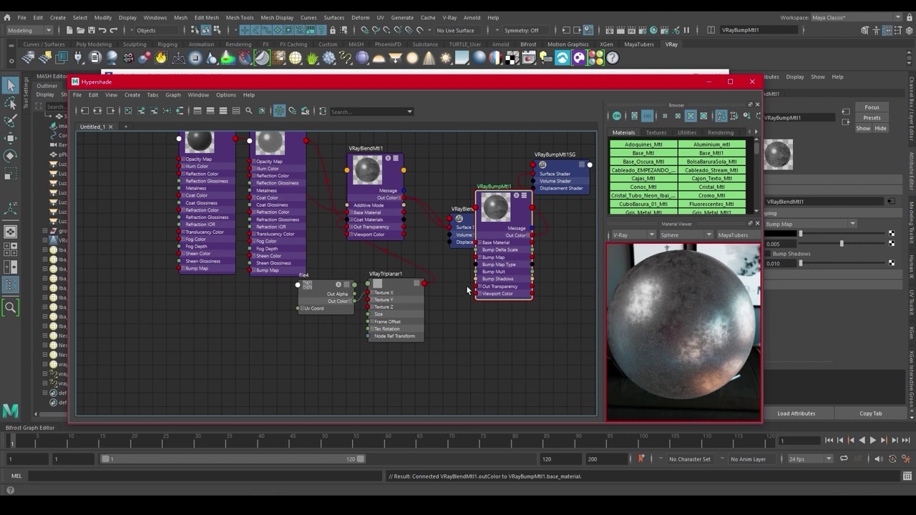
Connect VRayTriplanar1's Out Color to the Bump Map input of VRayBumpMtl1.
left_click_drag(528, 204, 549, 239)
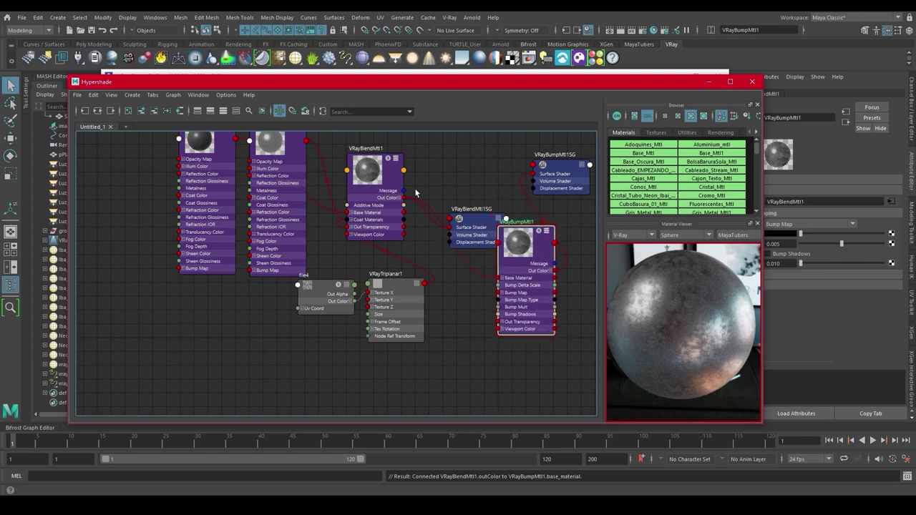
left_click(415, 284)
left_click(415, 284)
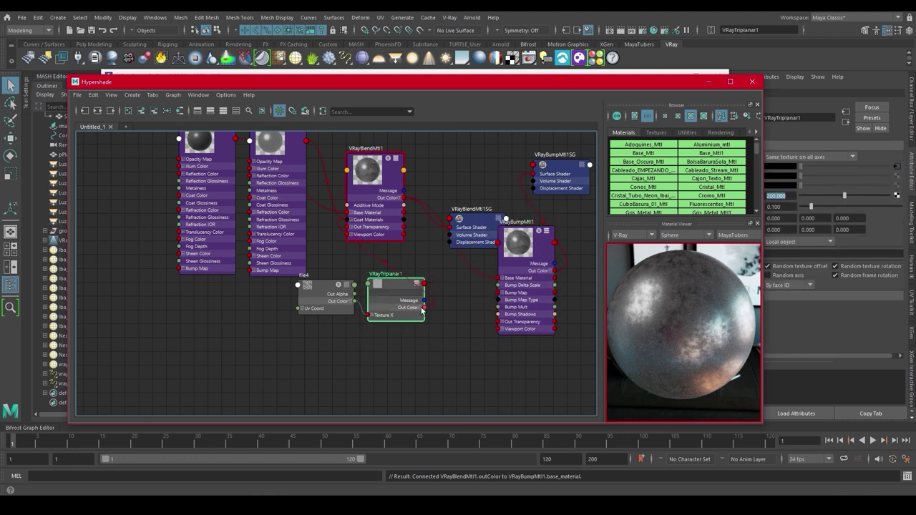
left_click_drag(422, 309, 499, 292)
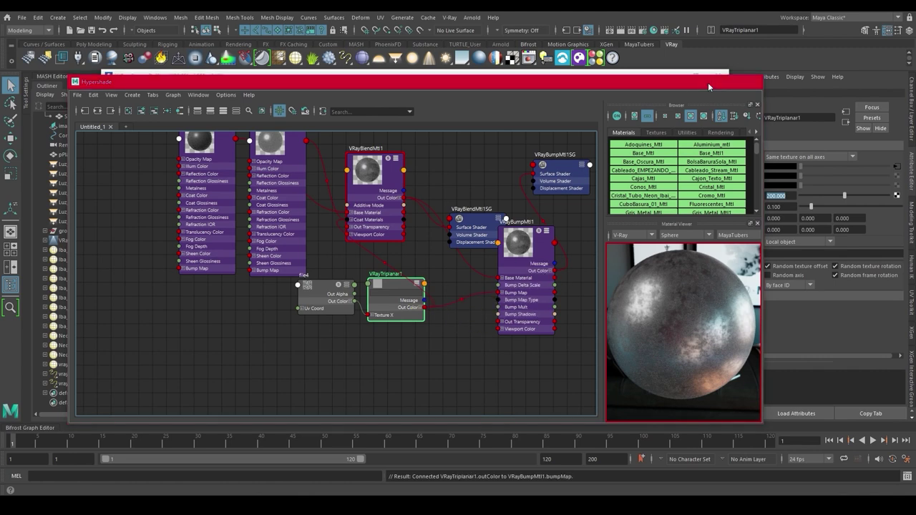
Turn off isolation in the interactive render and examine the pipes below the neon lettering within the full scene.
left_click(708, 83)
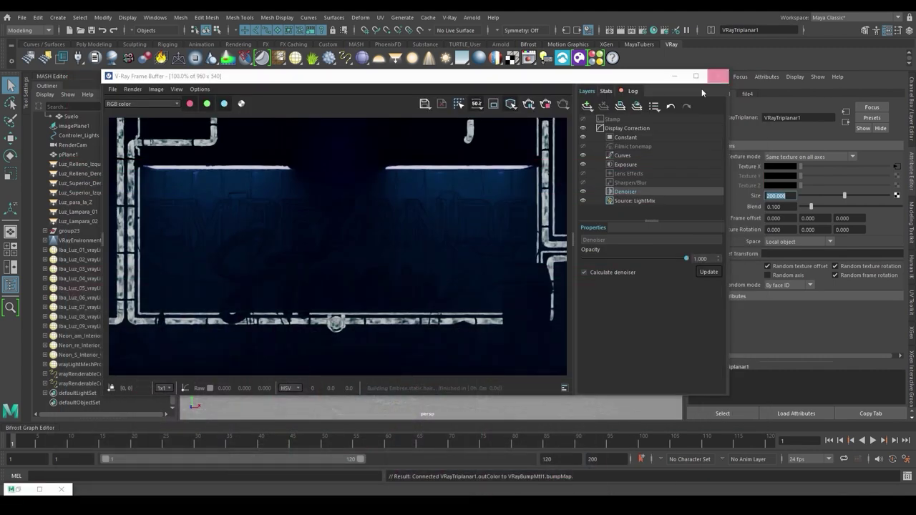
left_click(531, 109)
left_click(533, 116)
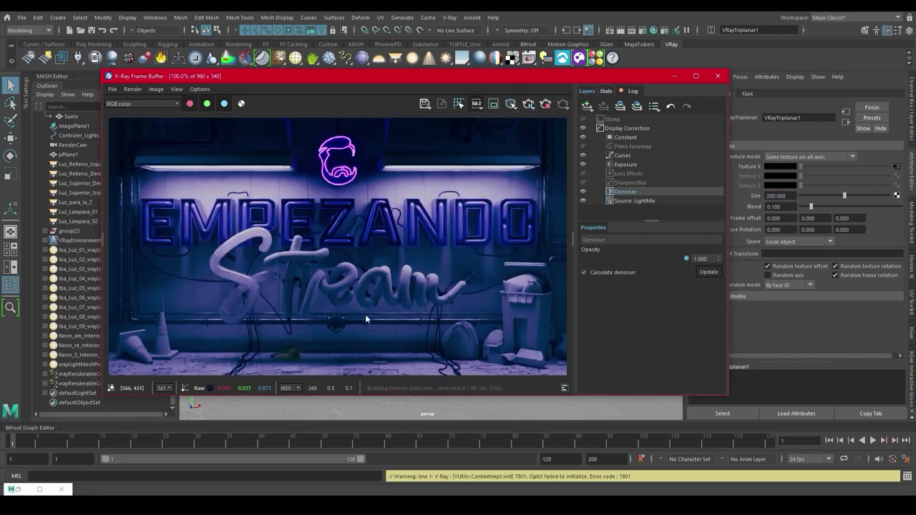
scroll(366, 315, "up", 1)
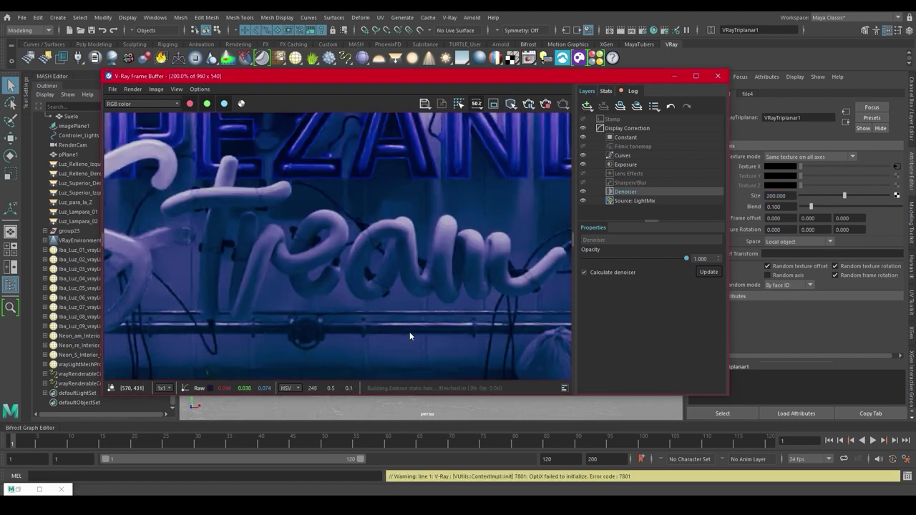
scroll(417, 330, "down", 1)
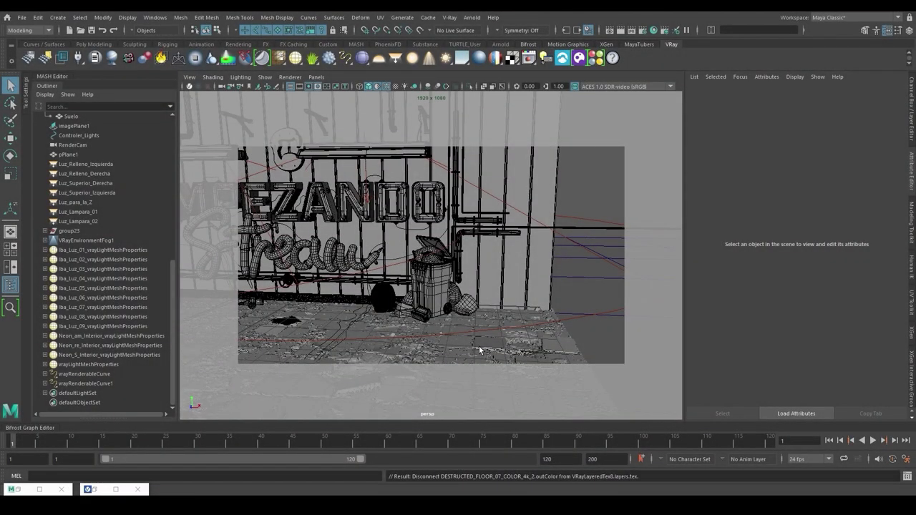
Graph the floor's Suelo_Mtl material in the Hypershade and spread out its depth texture, displacement shader and material nodes.
left_click(480, 350)
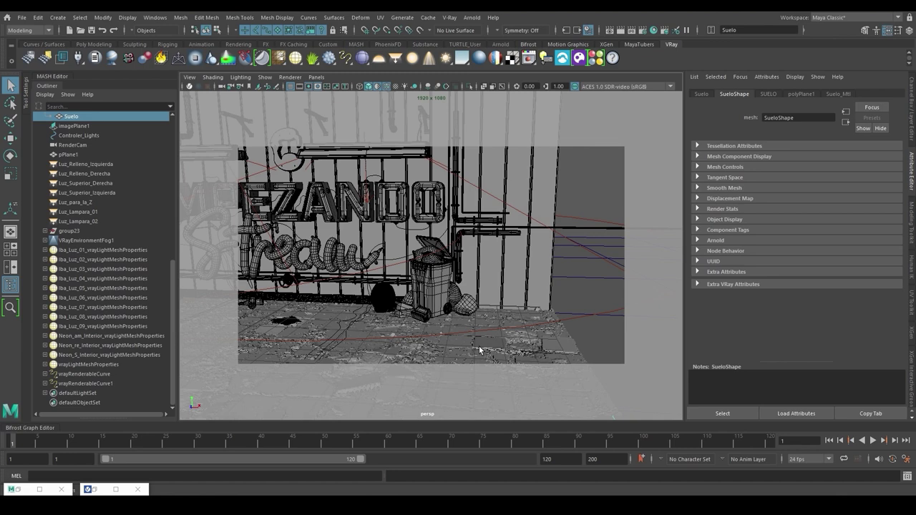
left_click(653, 30)
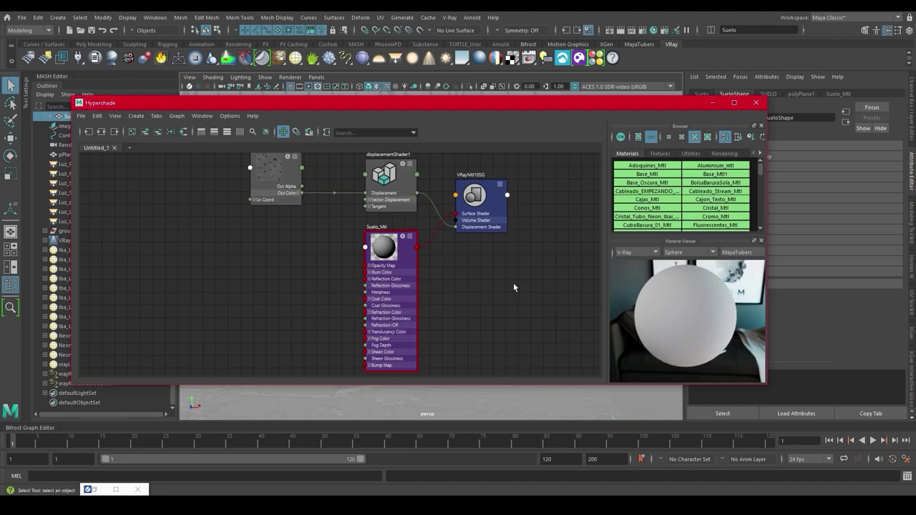
middle_click_drag(514, 285, 508, 296, "alt")
left_click_drag(394, 264, 406, 267)
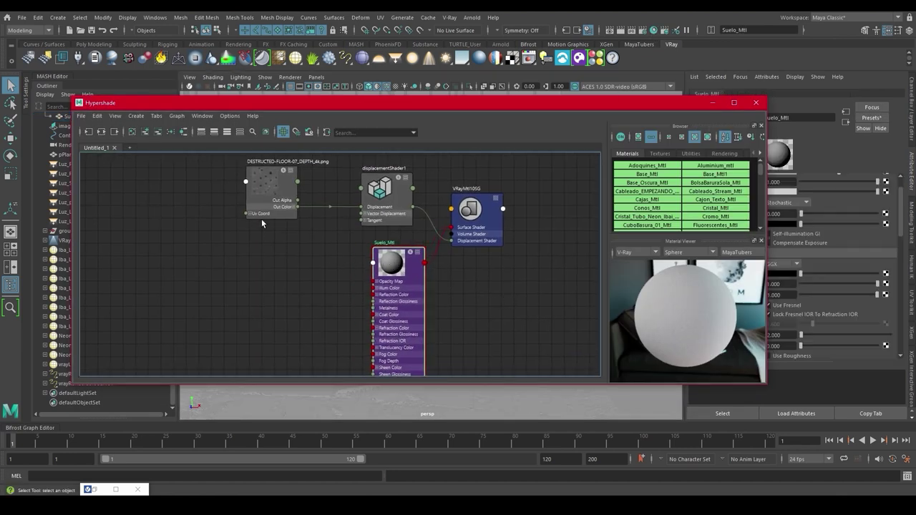
left_click_drag(261, 219, 231, 222)
left_click_drag(386, 187, 352, 177)
left_click_drag(418, 269, 426, 247)
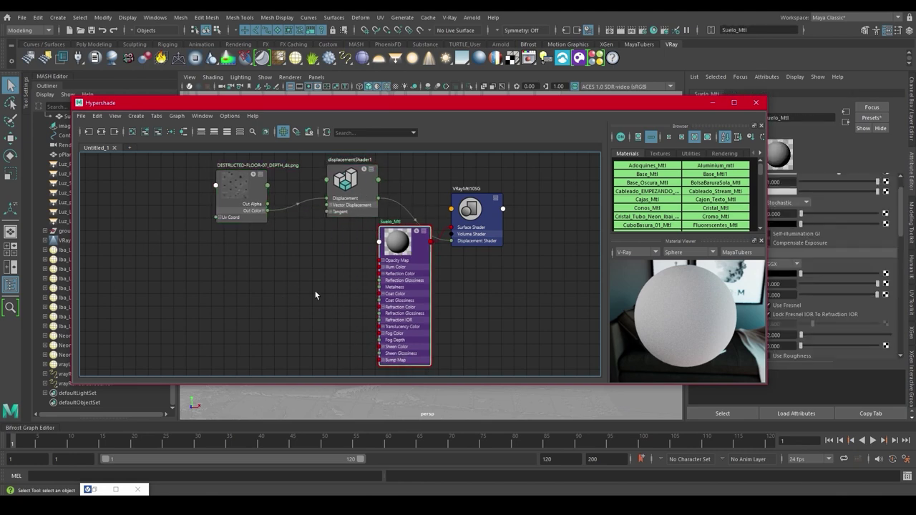
Import the DESTRUCTED-FLOOR-07 AO, BUMP, COLOR, ROUGHNESS and SPEC images from the Suelo texture folder in File Explorer into the Hypershade graph.
left_click(156, 504)
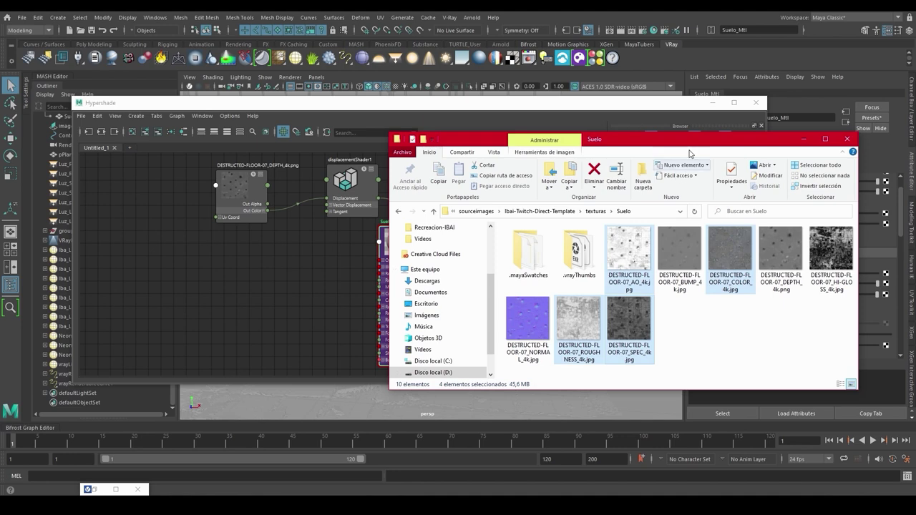
left_click_drag(688, 145, 393, 135)
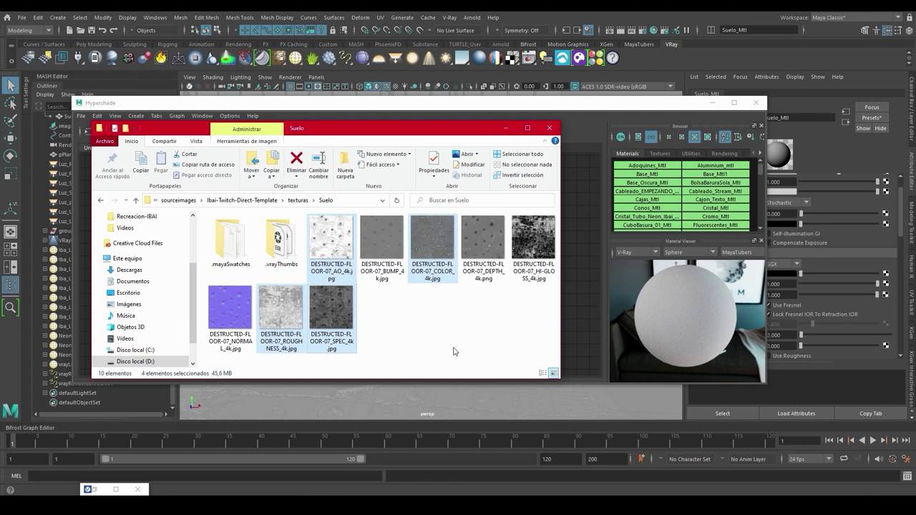
left_click(451, 349)
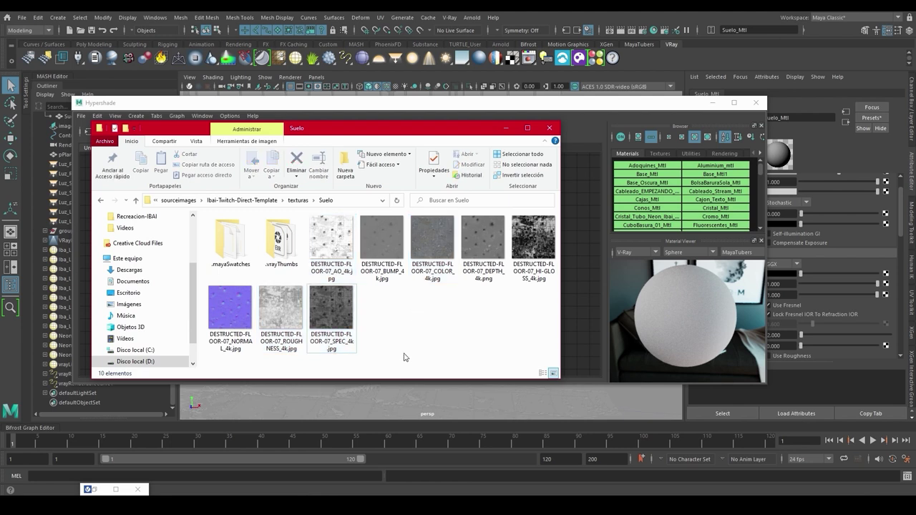
left_click(346, 252)
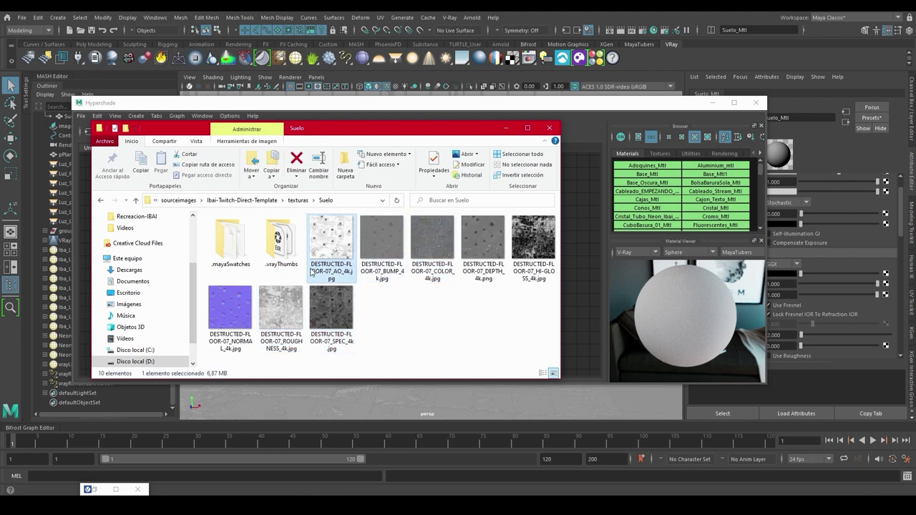
left_click(382, 246, "ctrl")
left_click(438, 250, "ctrl")
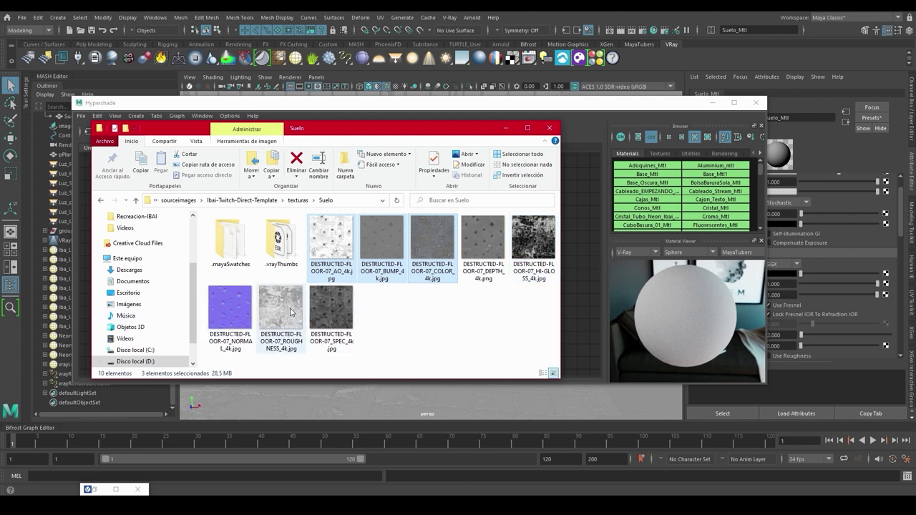
left_click(291, 312, "ctrl")
left_click(322, 315, "ctrl")
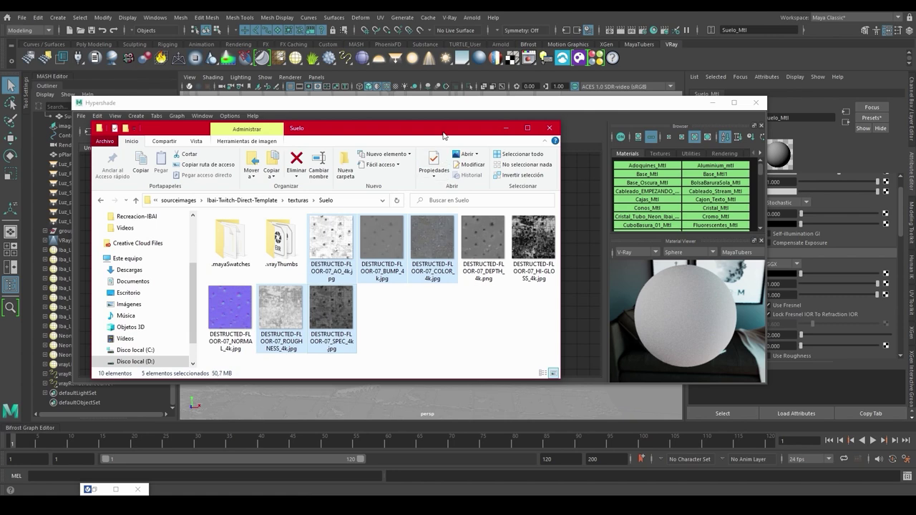
left_click_drag(445, 136, 735, 171)
left_click_drag(672, 286, 206, 302)
left_click(841, 163)
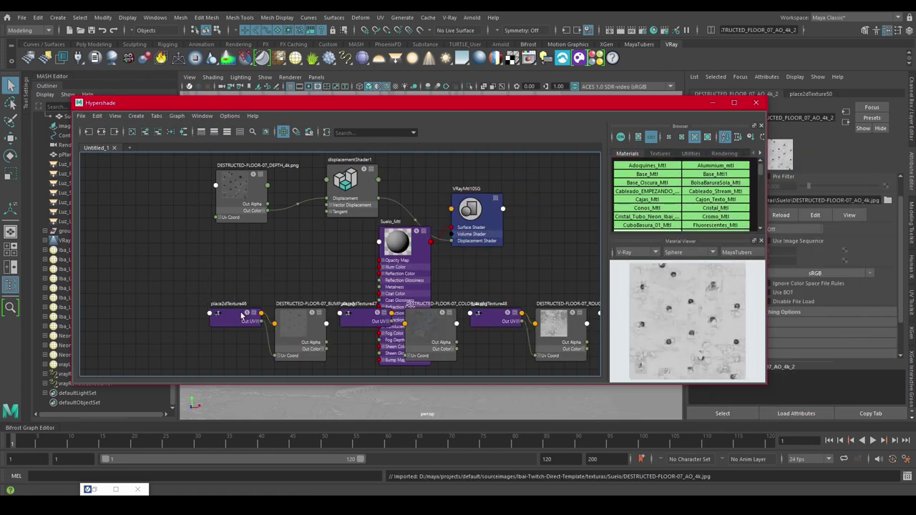
Delete the five place2dTexture nodes attached to the imported floor textures.
left_click(244, 315)
left_click(366, 320, "shift")
left_click(234, 316)
left_click(349, 315, "shift")
left_click(481, 315, "shift")
right_click_drag(554, 300, 406, 273, "alt")
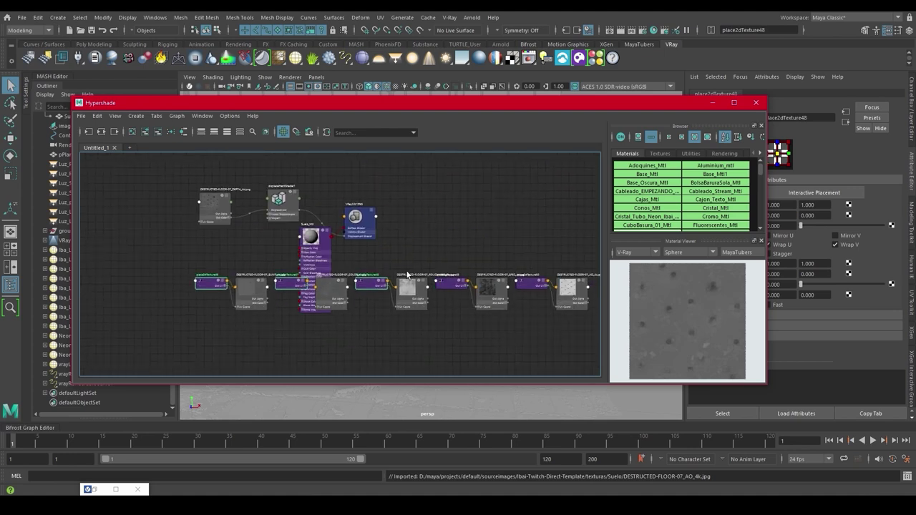
left_click(444, 279, "shift")
left_click(525, 280, "shift")
key("Delete")
Rearrange the node graph and move the imported floor texture nodes to the input side of Suelo_Mtl.
left_click_drag(592, 347, 193, 169)
left_click(170, 131)
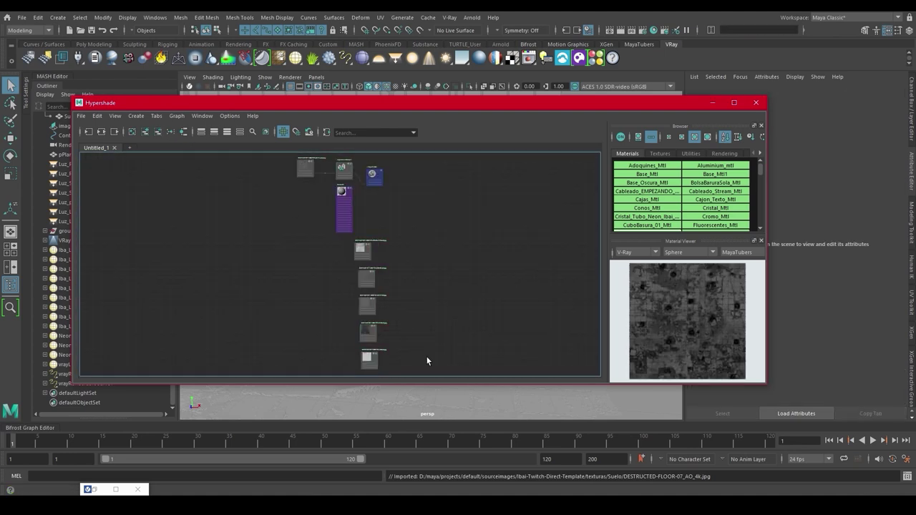
left_click_drag(427, 358, 347, 236)
left_click_drag(368, 251, 286, 167)
right_click_drag(280, 178, 495, 262, "alt")
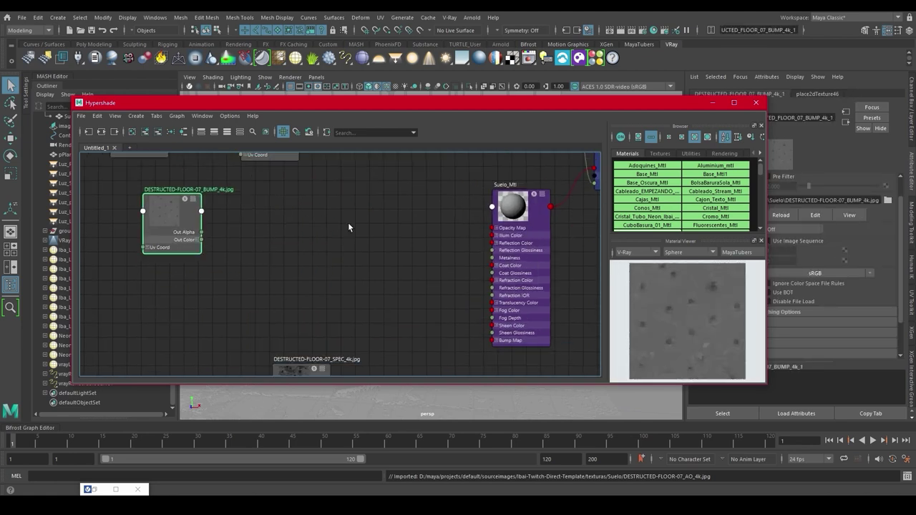
left_click(226, 217)
left_click_drag(226, 217, 301, 213)
left_click_drag(222, 330, 303, 317)
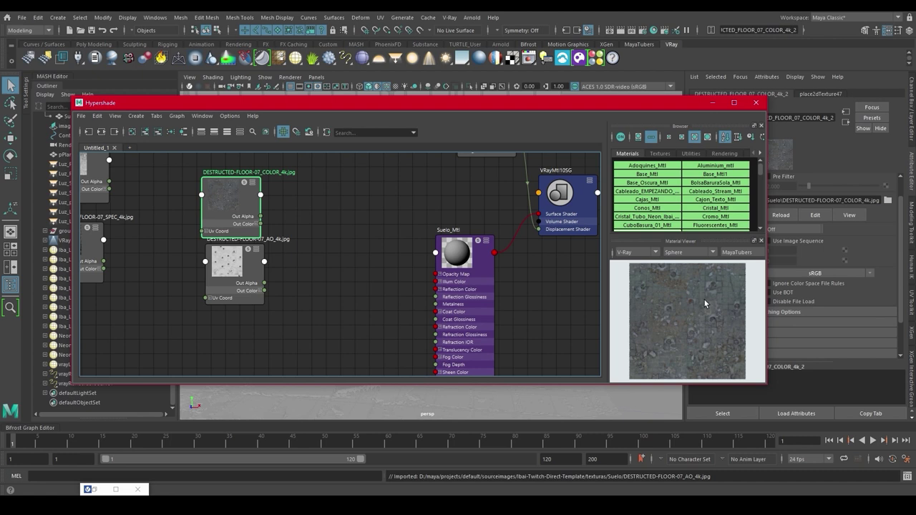
Create a colorCorrect node between the floor COLOR texture and Suelo_Mtl.
left_click(324, 208)
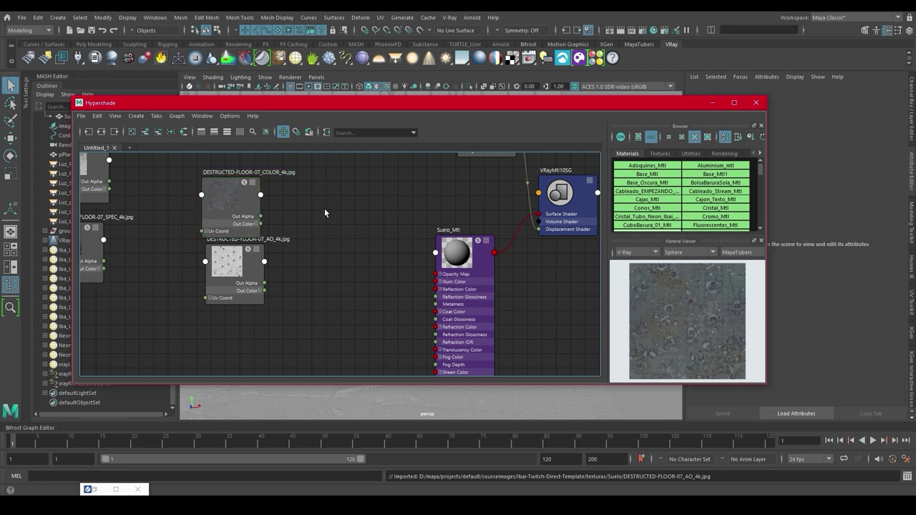
key("Tab")
type("colo")
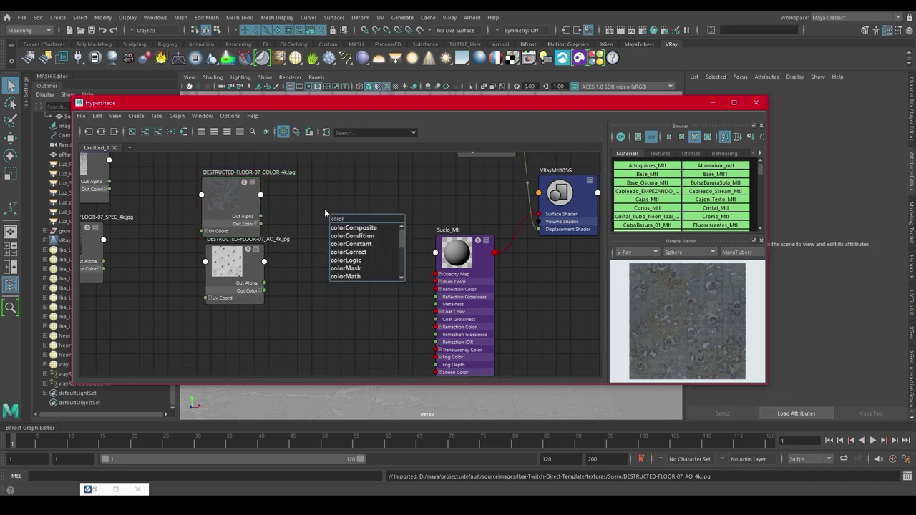
key("Down")
key("Down")
key("Down")
key("Down")
key("Return")
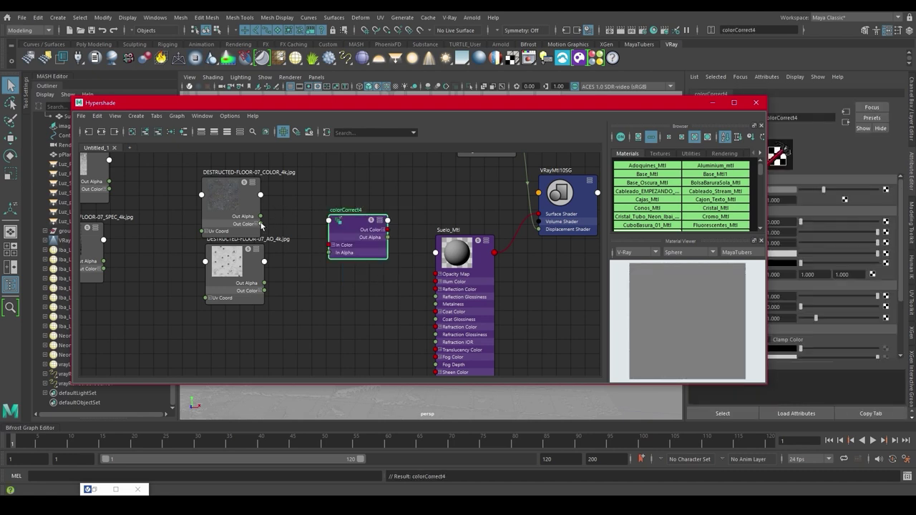
Connect the floor COLOR texture's Out Color to the color correct node's In Color and move the AO texture clear below it.
left_click_drag(261, 224, 331, 245)
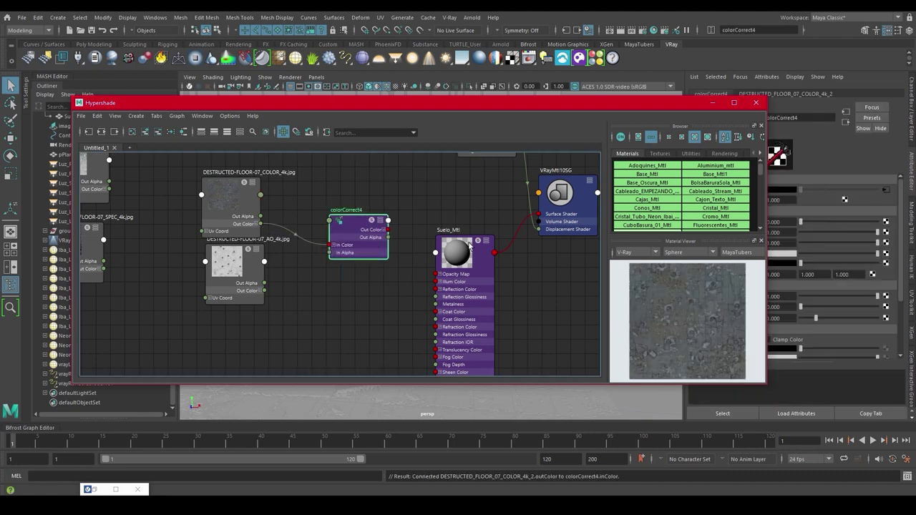
left_click_drag(608, 102, 559, 100)
left_click_drag(877, 235, 786, 229)
left_click_drag(325, 100, 395, 105)
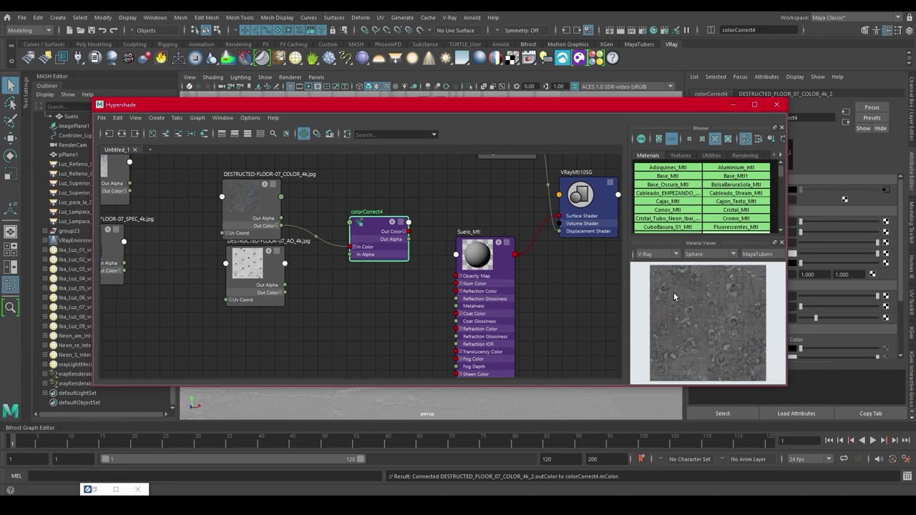
mouse_move(259, 278)
left_mouse_down()
mouse_move(271, 297)
mouse_move(243, 299)
mouse_move(261, 292)
left_mouse_up()
left_click(252, 220)
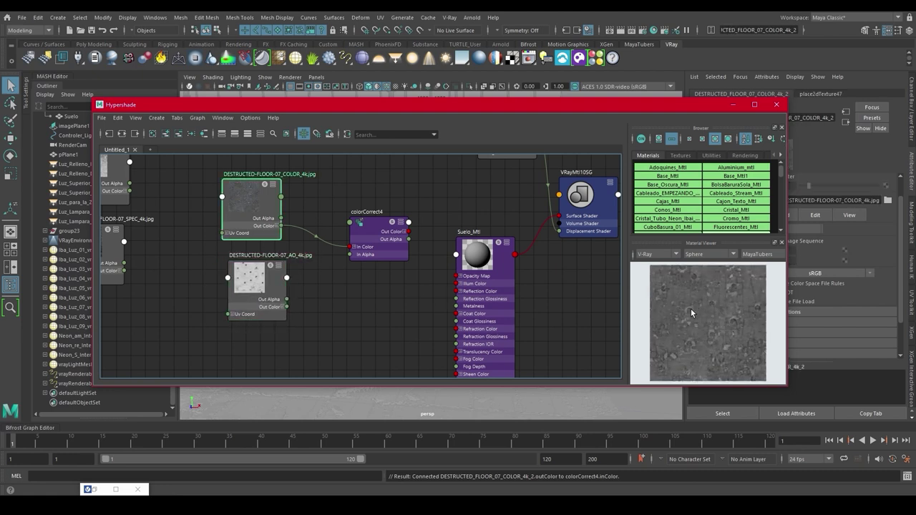
left_click_drag(245, 272, 222, 279)
Create a VRayLayeredTex texture, delete its place2dTexture node and place it between the AO texture and Suelo_Mtl.
left_click(337, 303)
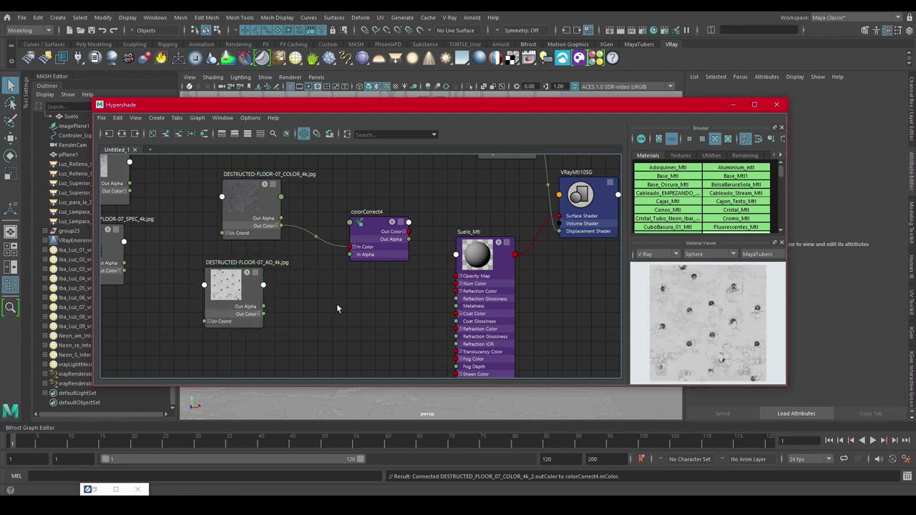
key("Tab")
type("layered")
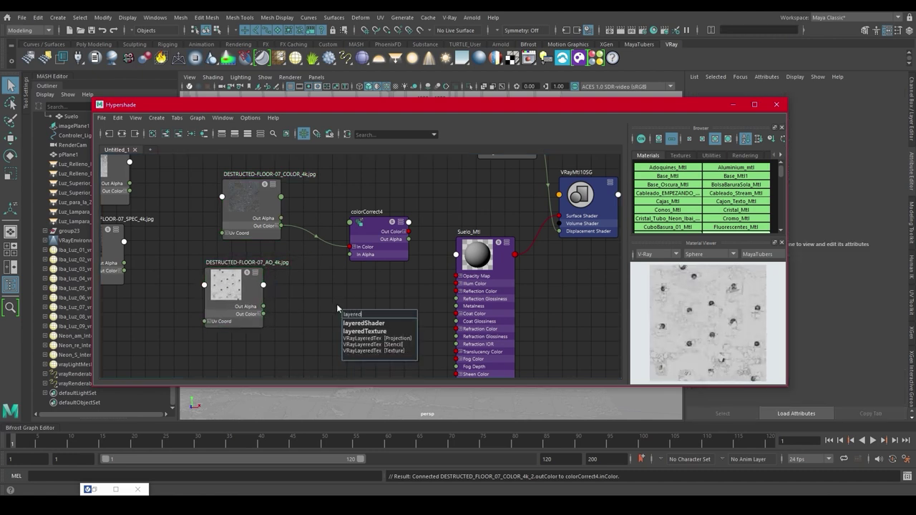
key("Down")
key("Down")
key("Down")
key("Down")
key("Return")
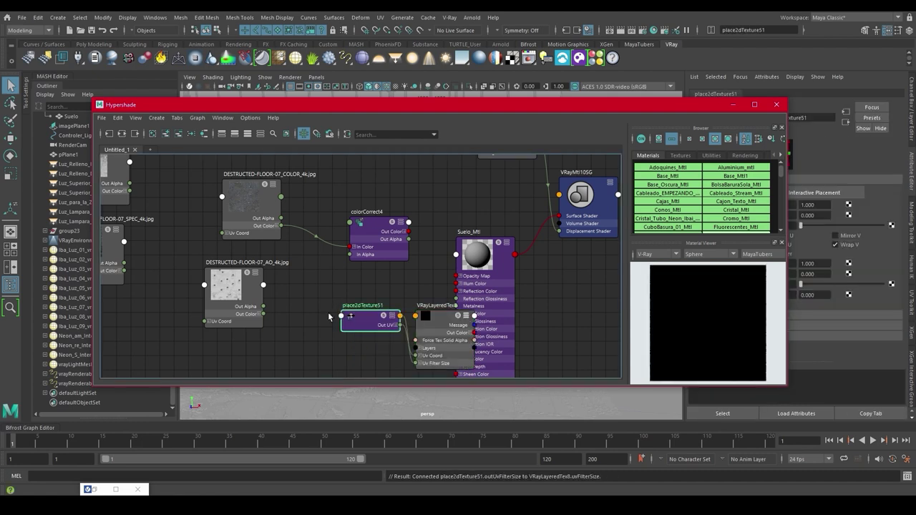
key("Delete")
left_click_drag(437, 327, 356, 287)
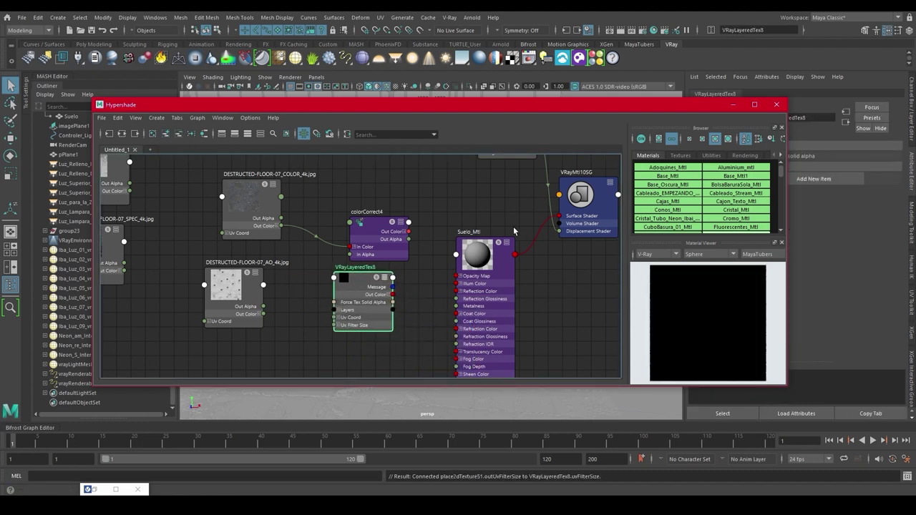
Add two layers to the V-Ray layered texture and name them Color and Ambient O.
left_click_drag(629, 109, 592, 100)
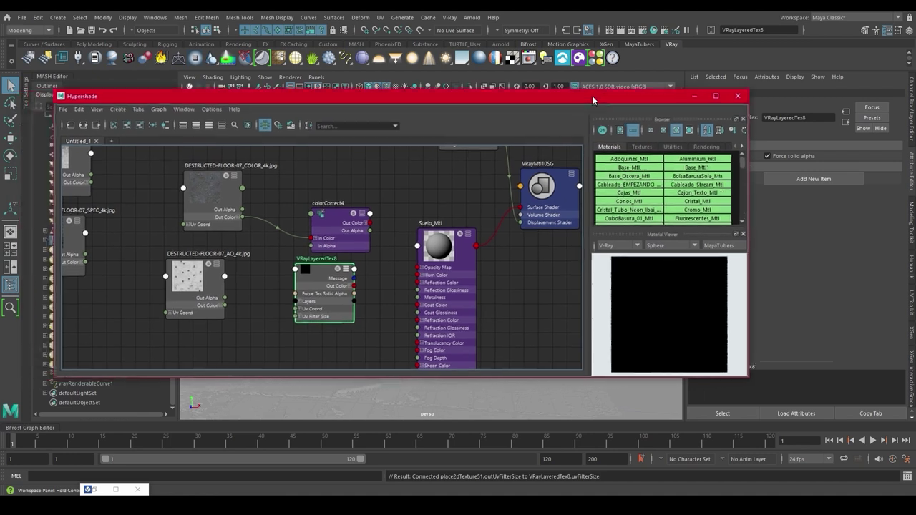
left_click_drag(748, 175, 649, 175)
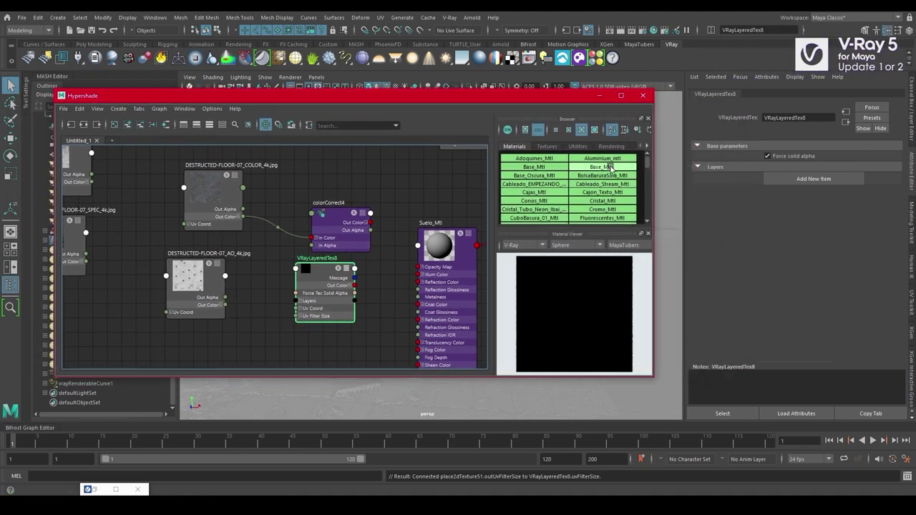
left_click(794, 180)
left_click(795, 180)
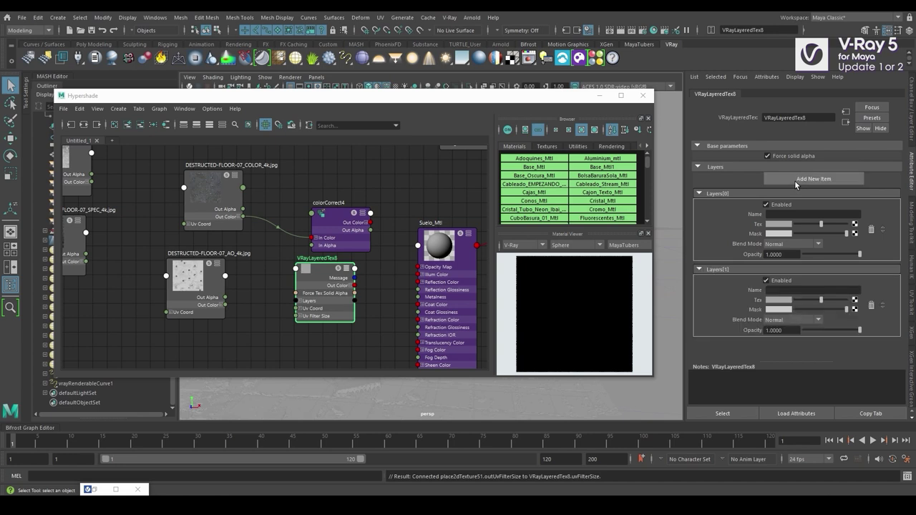
left_click(788, 214)
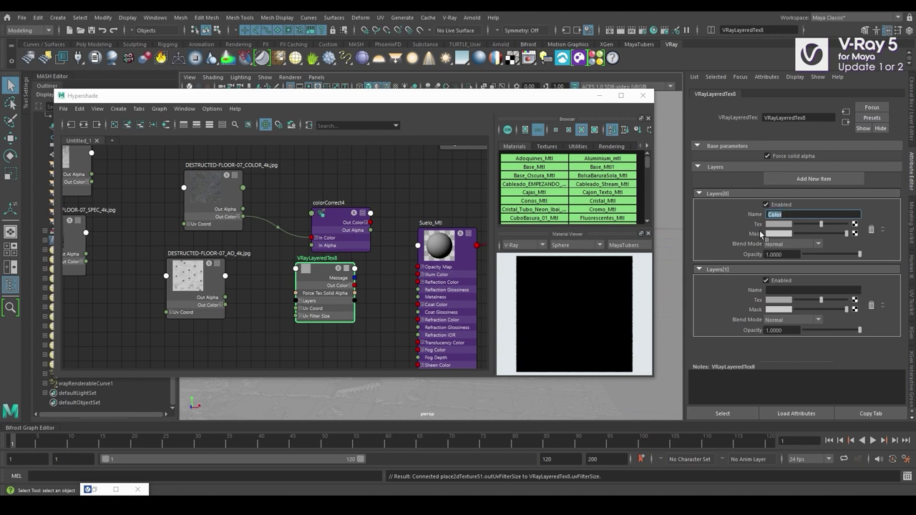
left_click(777, 290)
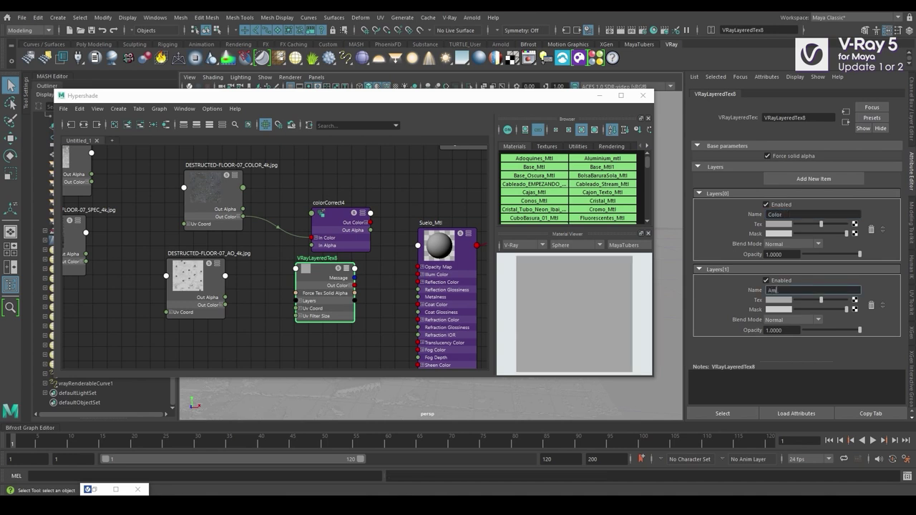
type("Ambient O")
key("Return")
left_click(883, 304)
left_click(882, 234)
Assign the color correct node to the Color layer's Tex and the AO texture to the Ambient O layer's Tex.
left_click_drag(336, 228, 317, 215)
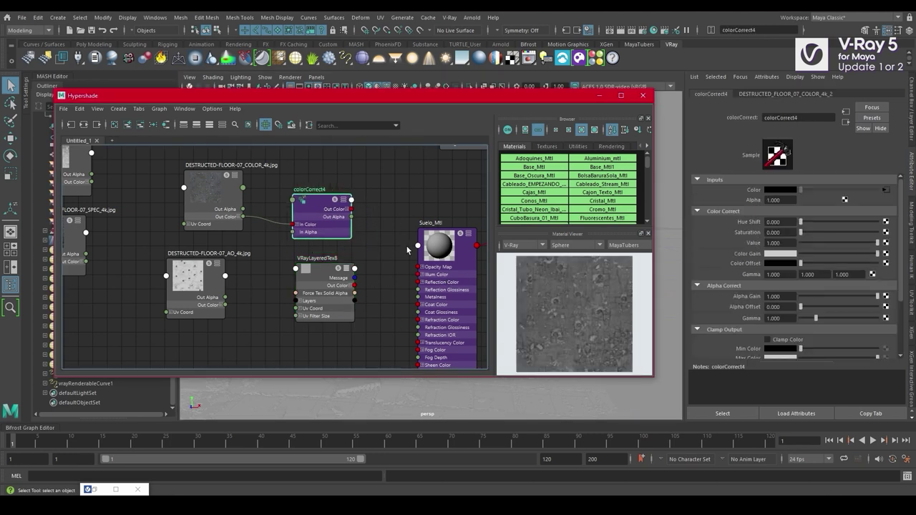
middle_click_drag(317, 215, 767, 224)
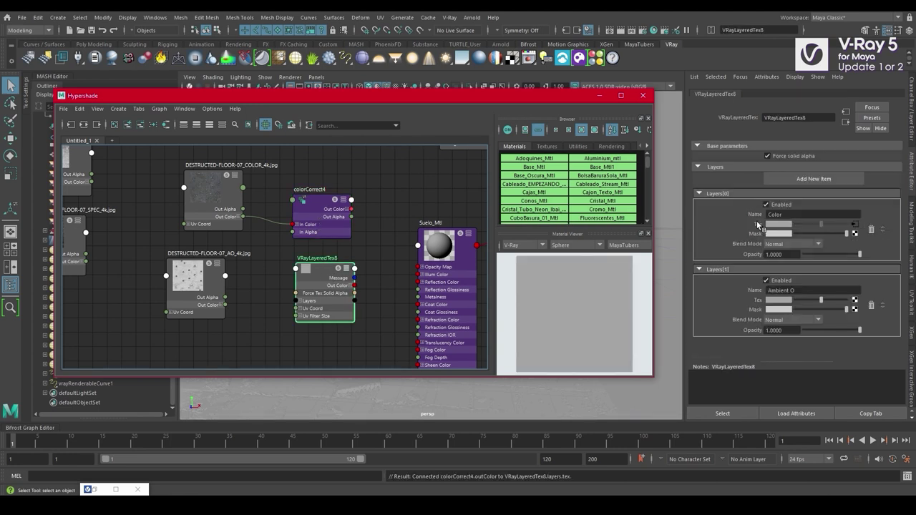
left_click_drag(322, 274, 345, 272)
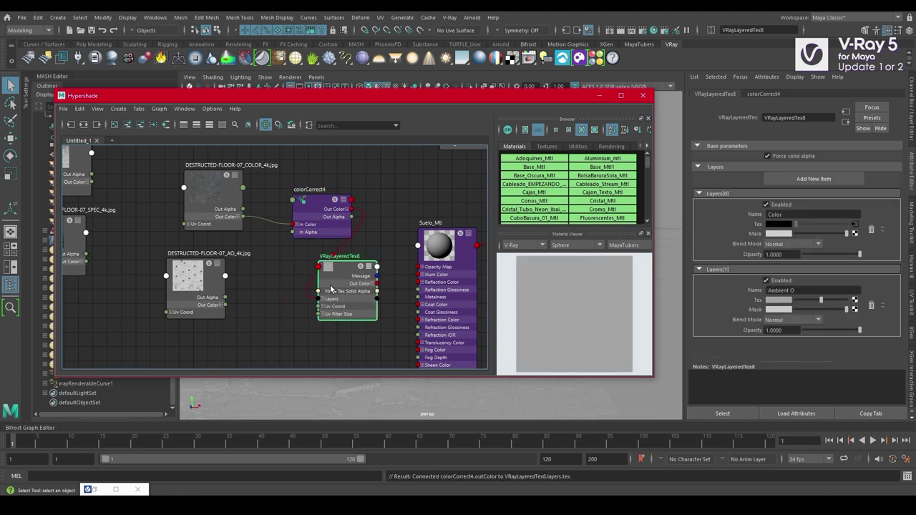
middle_click_drag(192, 272, 757, 303)
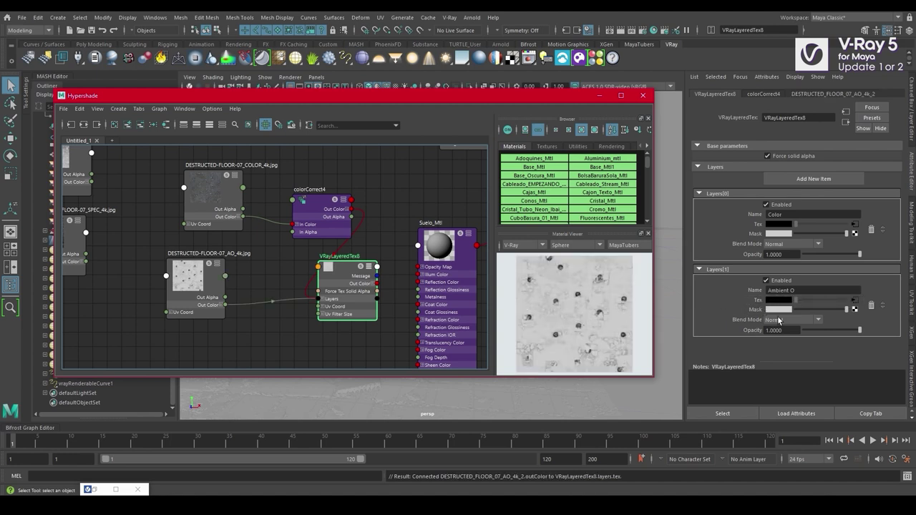
Set the Ambient O layer's blend mode to Multiply and its opacity to about 0.807.
left_click(778, 320)
left_click(780, 370)
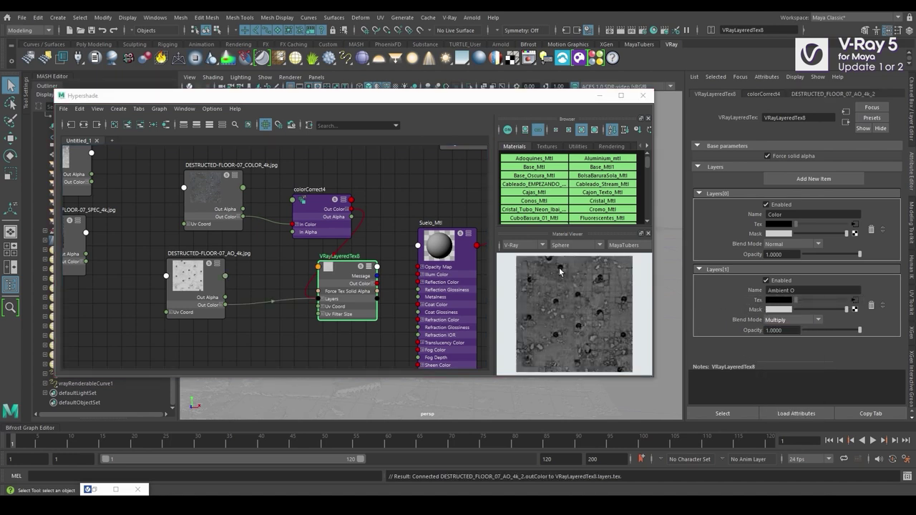
left_click(586, 295)
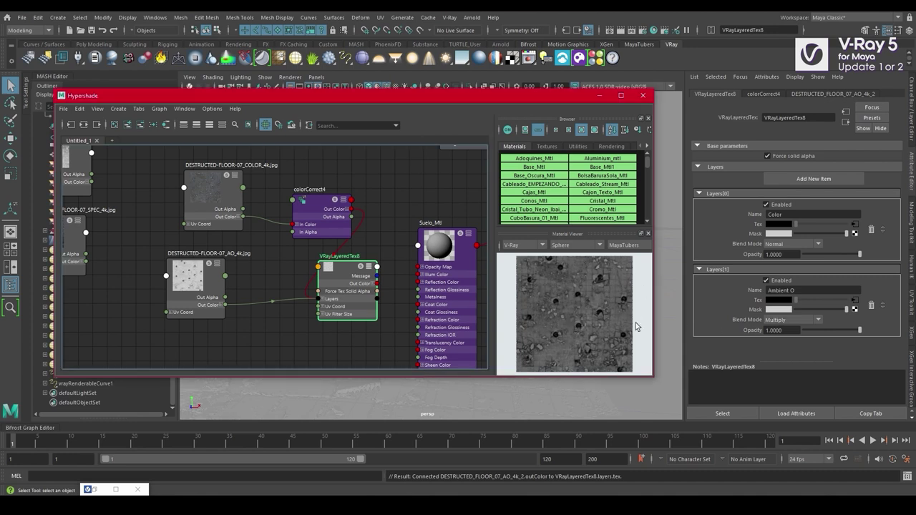
left_click_drag(852, 337, 833, 336)
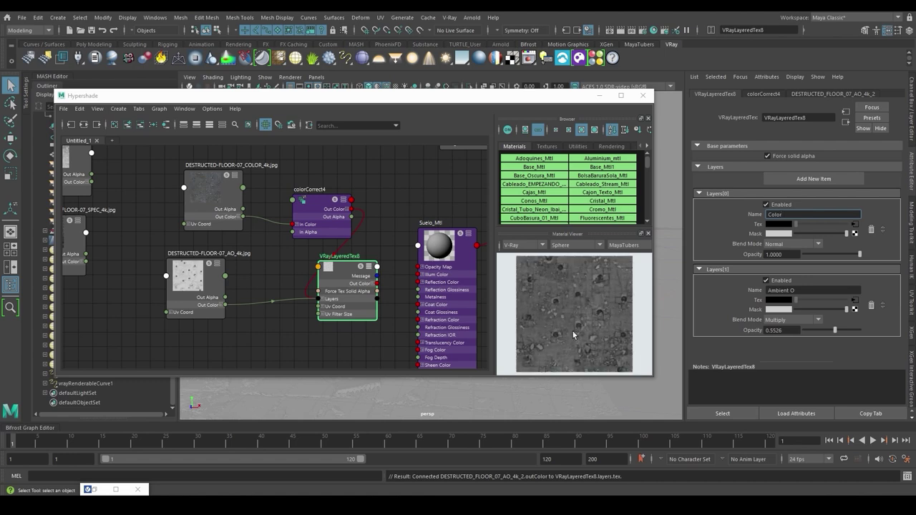
left_click_drag(838, 335, 849, 335)
Connect the layered texture to Suelo_Mtl's diffuse color and the BUMP texture's Out Color to its Bump Map.
left_click(370, 231)
scroll(370, 230, "down", 5)
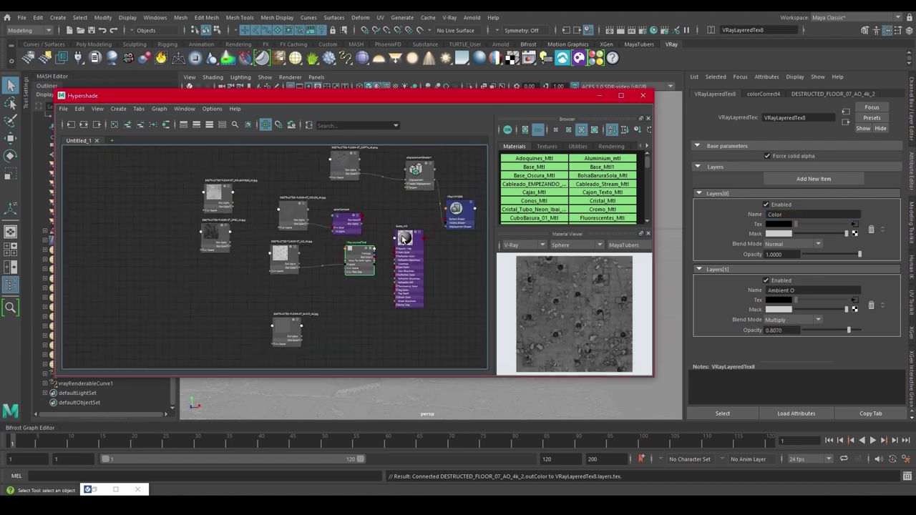
left_click_drag(404, 241, 407, 247)
scroll(357, 260, "up", 6)
left_click_drag(338, 252, 398, 215)
left_click(419, 251)
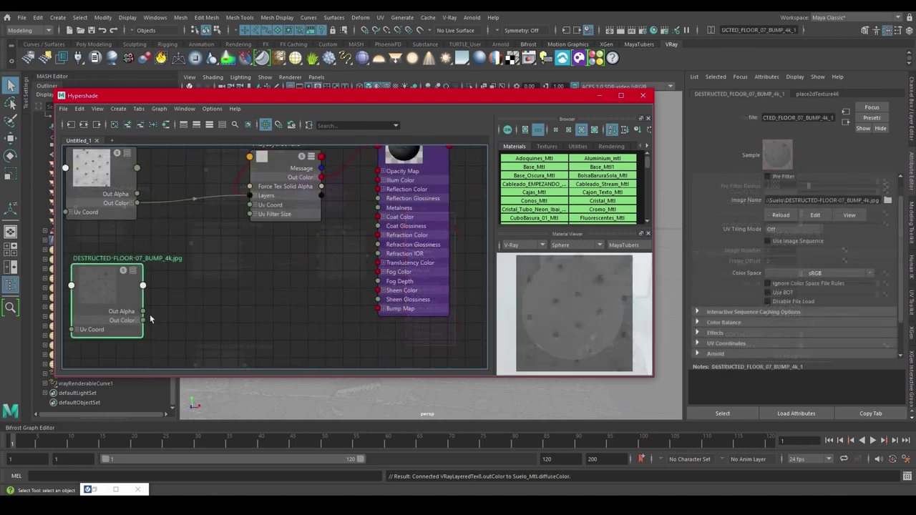
left_click_drag(143, 320, 378, 309)
Move the ROUGHNESS and SPEC texture nodes between the BUMP texture and Suelo_Mtl.
middle_click_drag(281, 251, 439, 297, "alt")
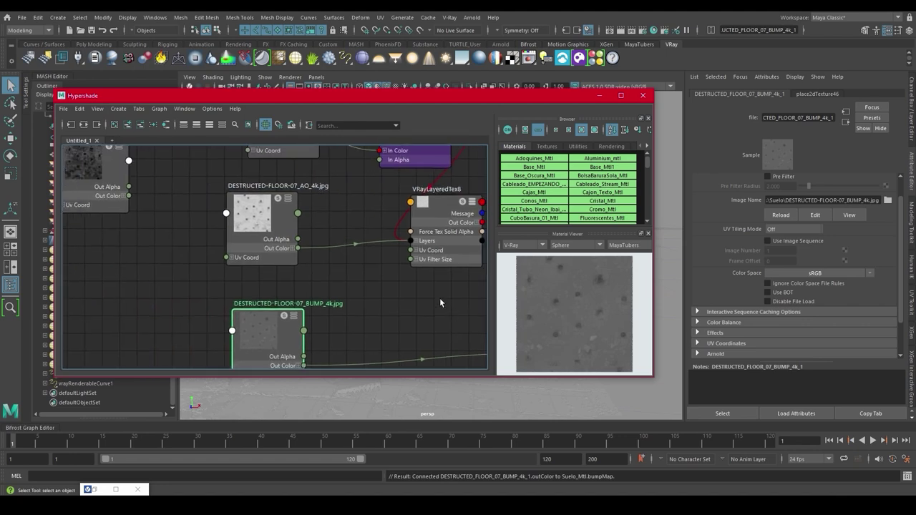
scroll(439, 297, "down", 6)
left_click_drag(321, 286, 421, 305)
middle_click_drag(443, 303, 293, 281, "alt")
scroll(290, 287, "up", 5)
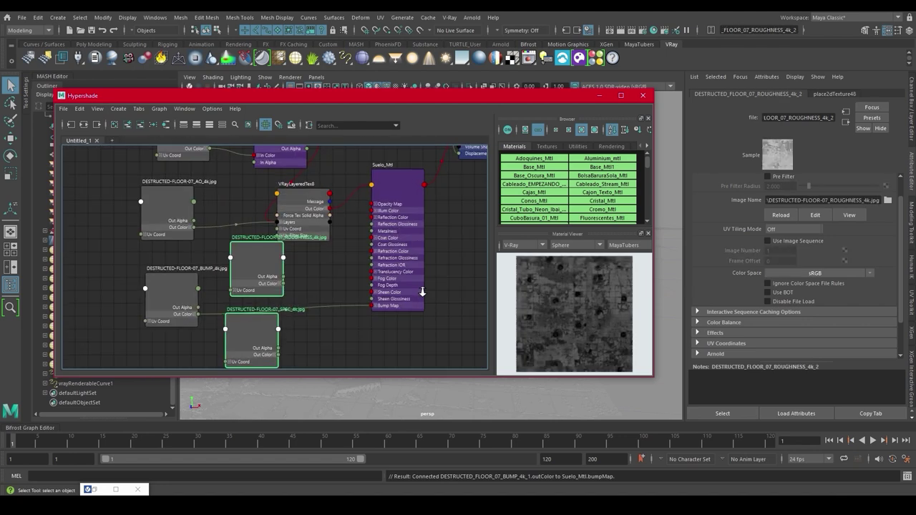
mouse_move(244, 250)
left_mouse_down()
mouse_move(242, 268)
mouse_move(242, 259)
left_mouse_up()
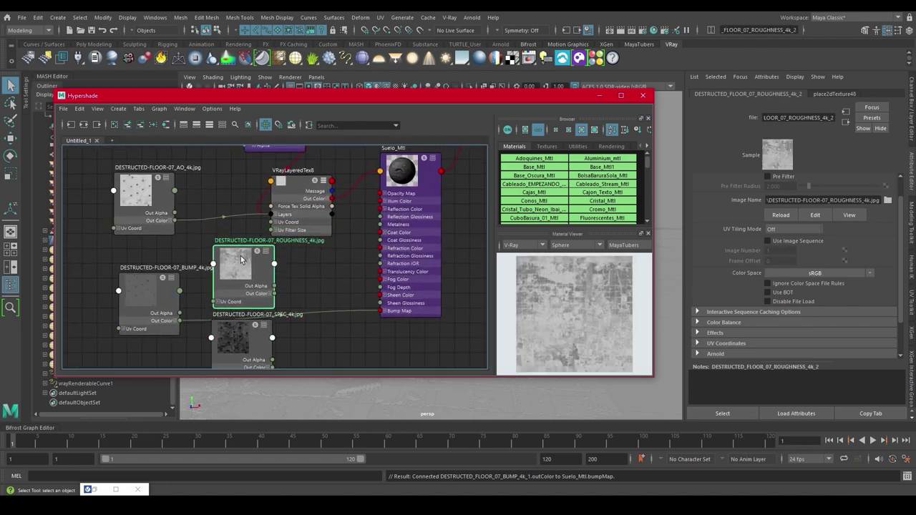
Enable Use Roughness on Suelo_Mtl, and connect the ROUGHNESS texture to Reflection Glossiness and the SPEC texture to Reflection Color.
left_click(406, 179)
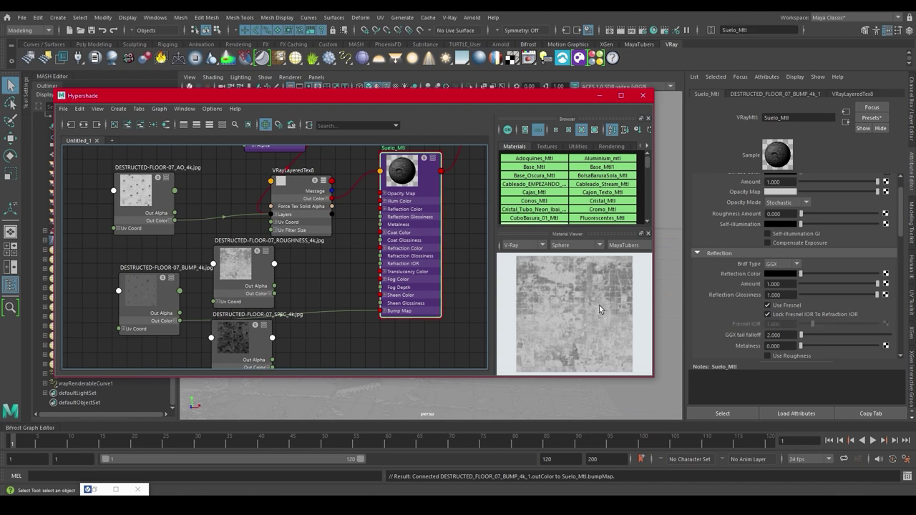
scroll(742, 300, "down", 2)
left_click(770, 328)
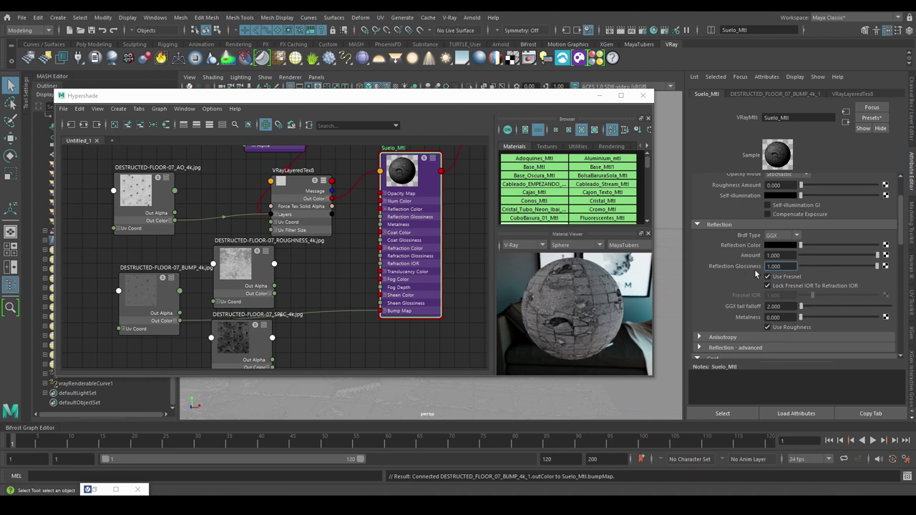
middle_click_drag(250, 266, 777, 266)
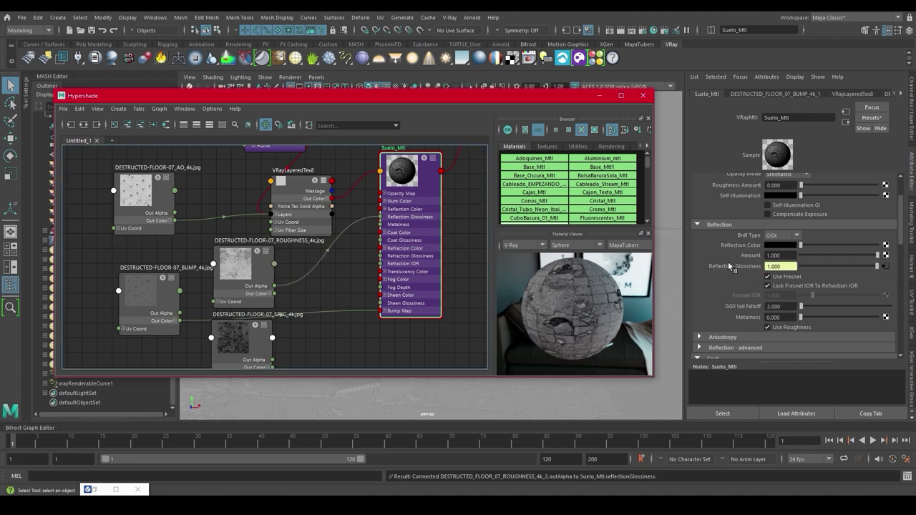
middle_click_drag(231, 337, 723, 248)
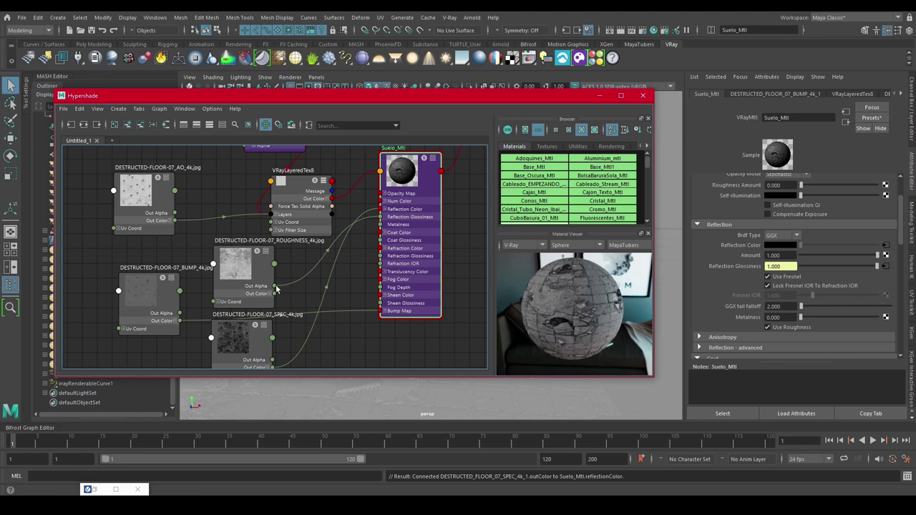
Set the ROUGHNESS texture's color space to the Utility option Raw.
left_click(261, 267)
left_click(835, 275)
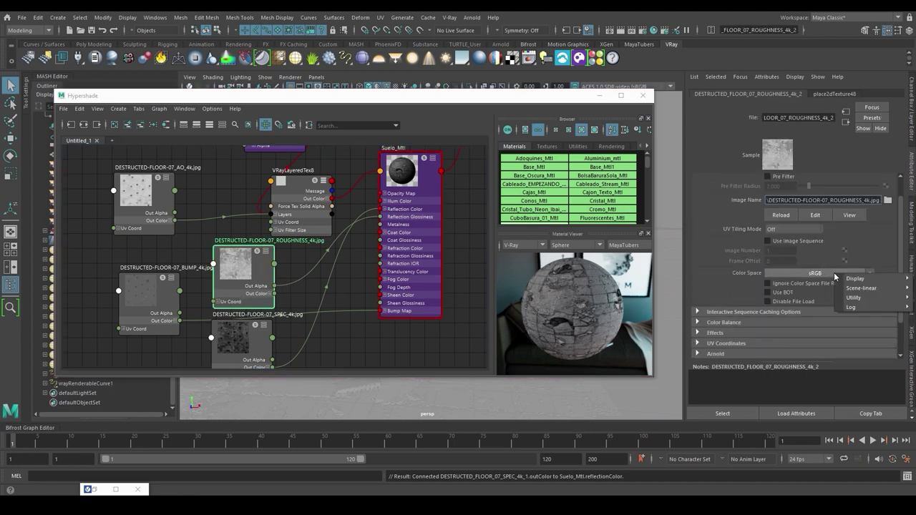
mouse_move(859, 298)
left_click(807, 298)
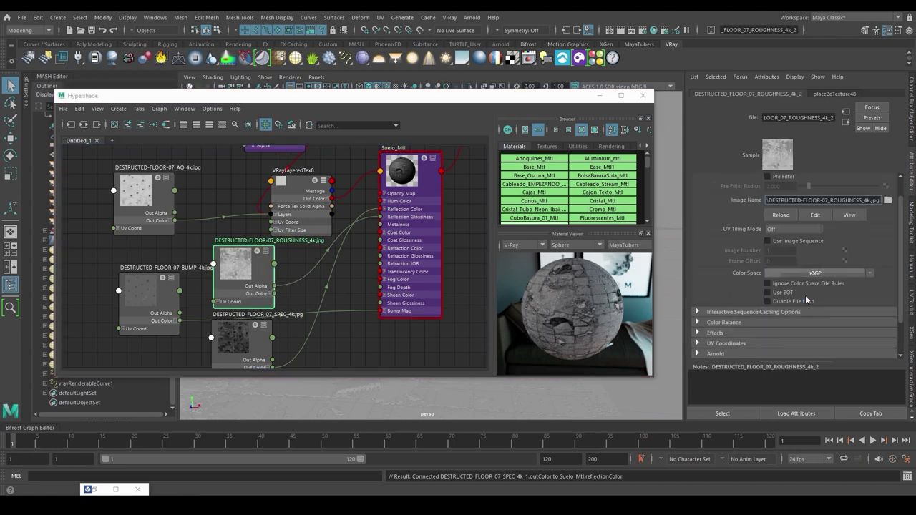
Minimize the Hypershade and start an interactive V-Ray render of a full-width region covering the floor, inspecting the floor up close.
left_click(352, 292)
scroll(354, 283, "down", 2)
left_click(600, 98)
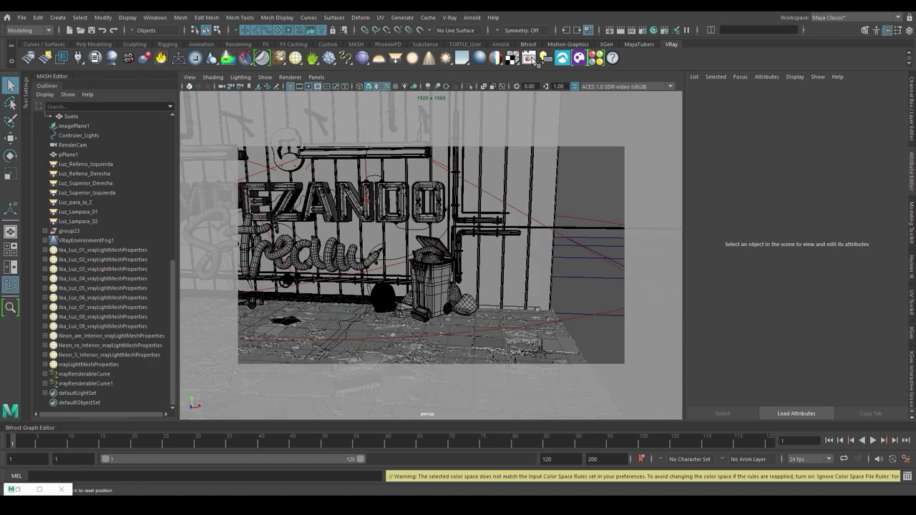
left_click(28, 58)
left_click_drag(109, 313, 572, 422)
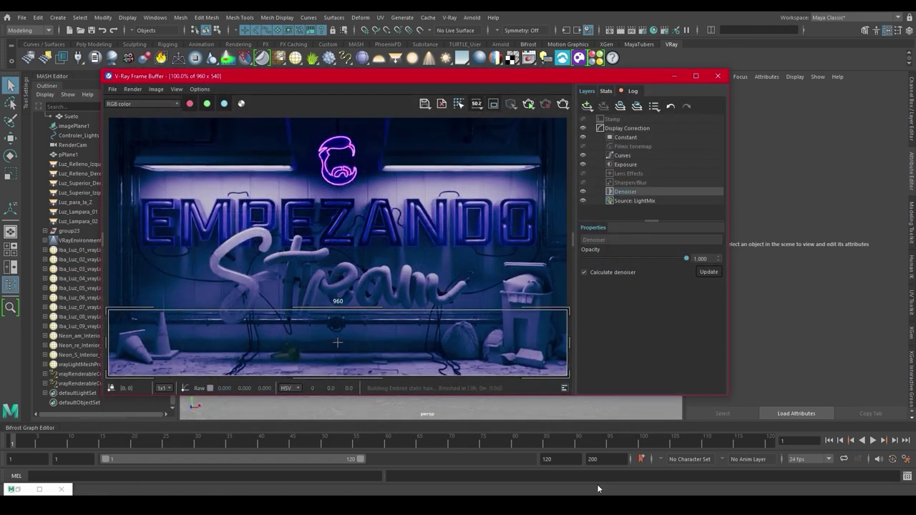
left_click(529, 105)
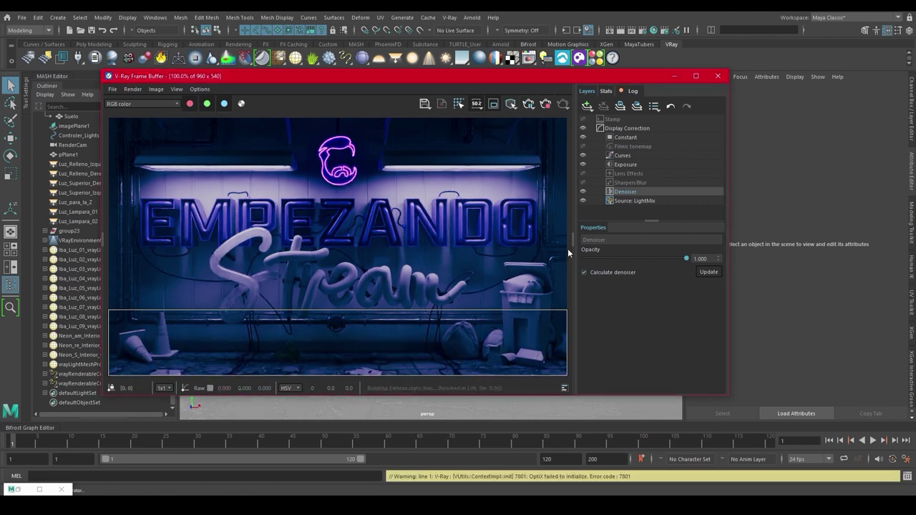
scroll(452, 368, "up", 1)
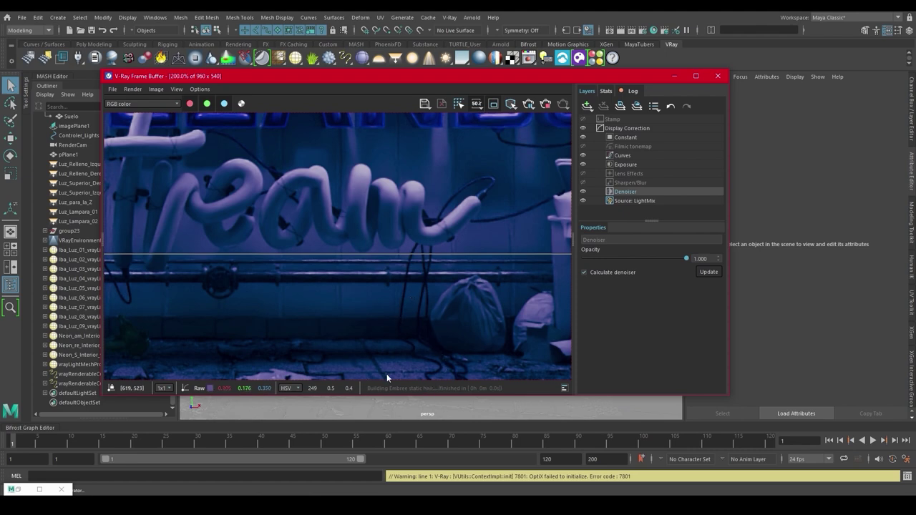
scroll(395, 363, "down", 1)
scroll(213, 363, "up", 1)
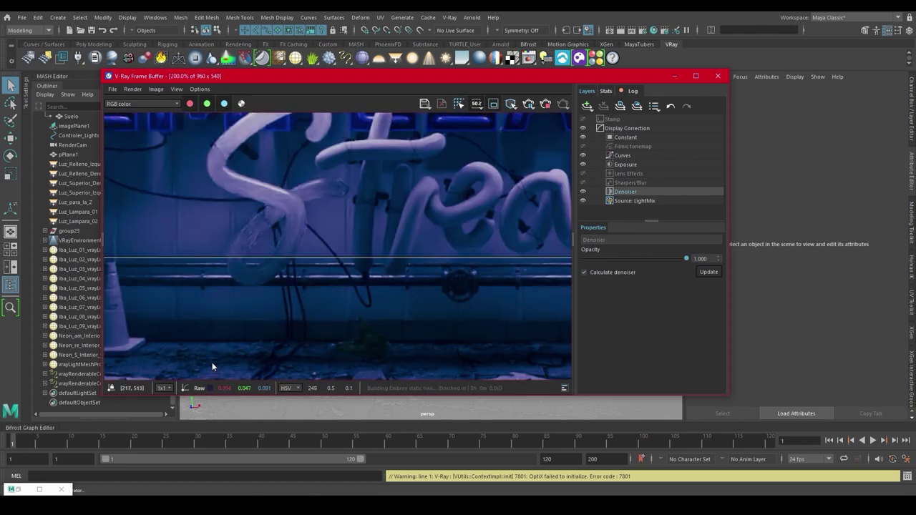
Preview the Wood_Planks_A02_100cm material in the Wood & Laminate category of the V-Ray Material Library and close the preview.
scroll(212, 367, "down", 1)
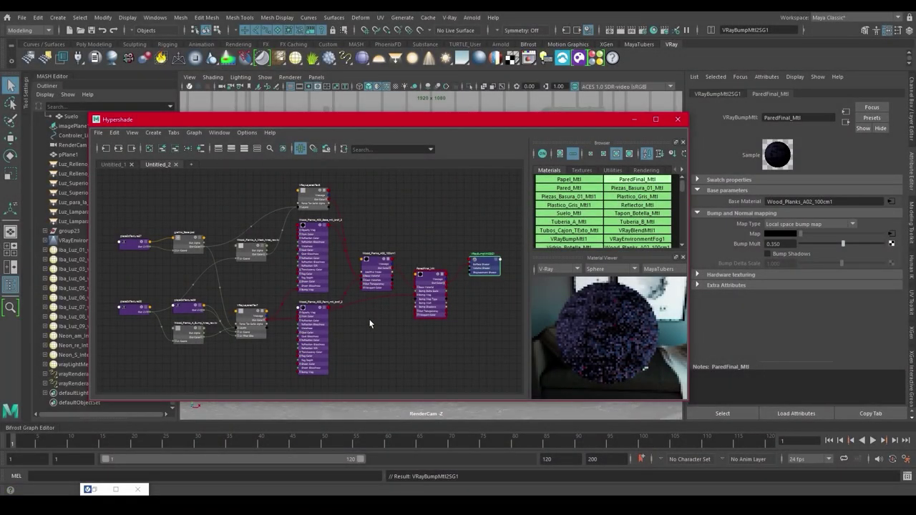
left_click(596, 58)
double_click(559, 96)
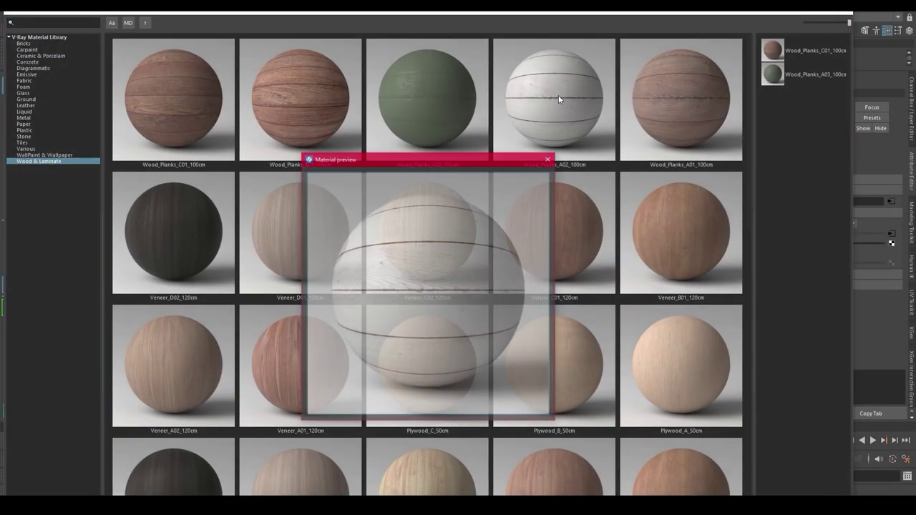
left_click(549, 158)
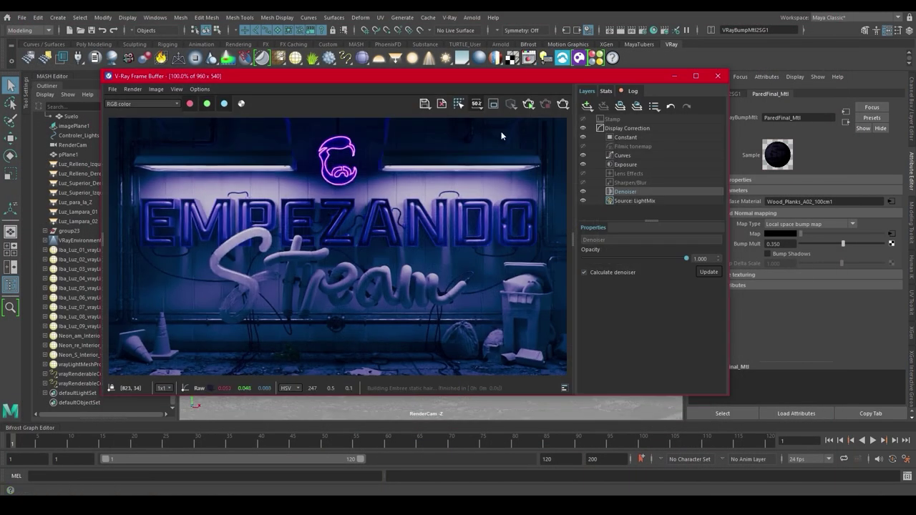
Start an interactive V-Ray render from RenderCam and inspect the wall behind the sign's lettering up close.
left_click(528, 104)
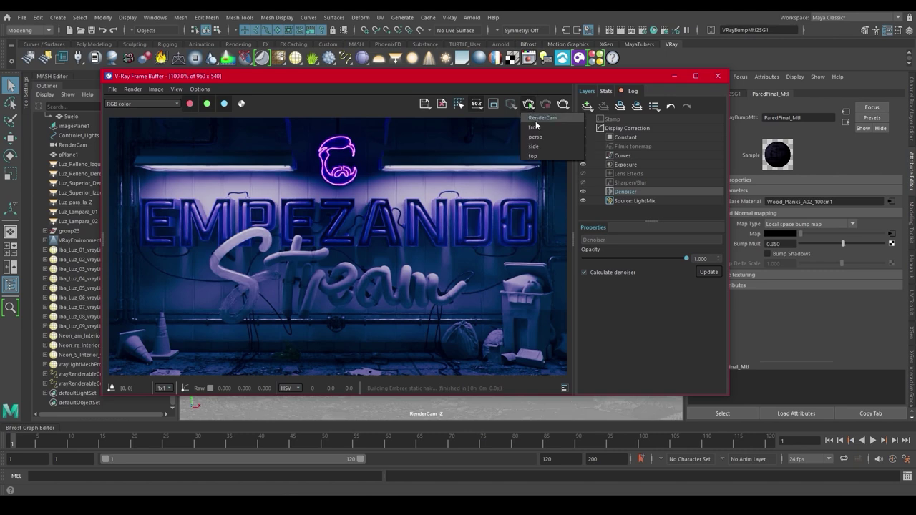
left_click(536, 125)
scroll(503, 204, "up", 1)
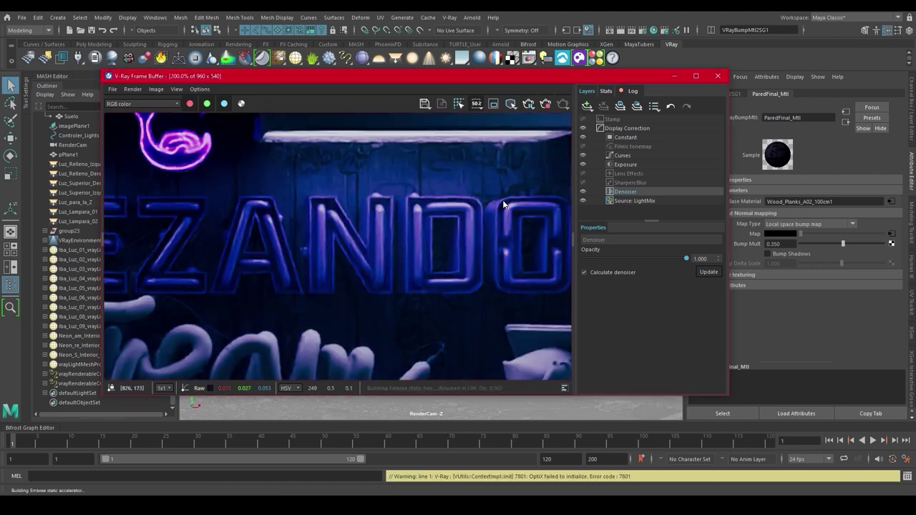
scroll(503, 204, "down", 1)
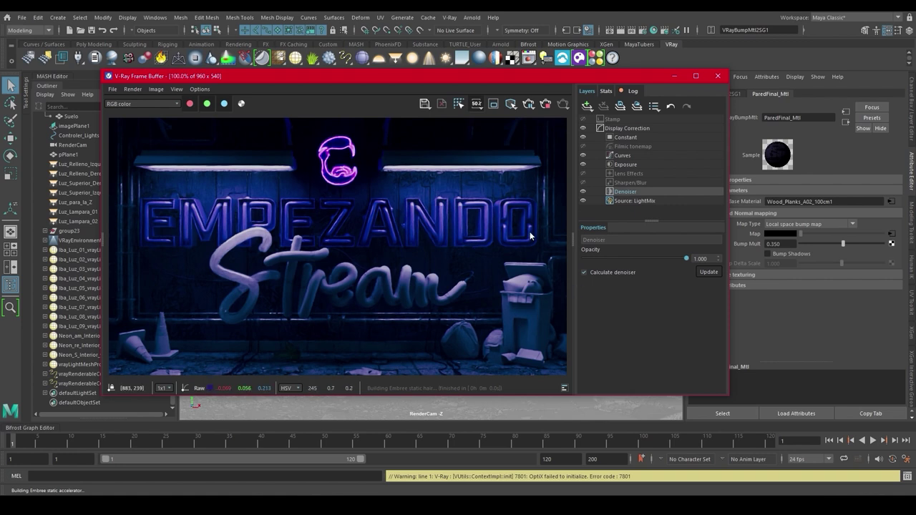
Define a render region about 414 pixels wide over the sign's right end and the trash bin, and minimize the frame buffer.
left_click(494, 106)
left_click_drag(387, 150, 568, 375)
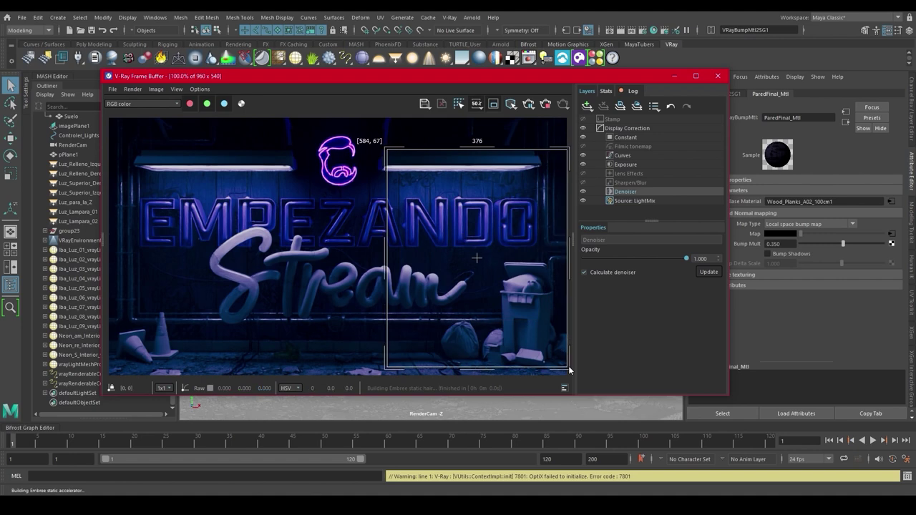
left_click_drag(387, 245, 368, 245)
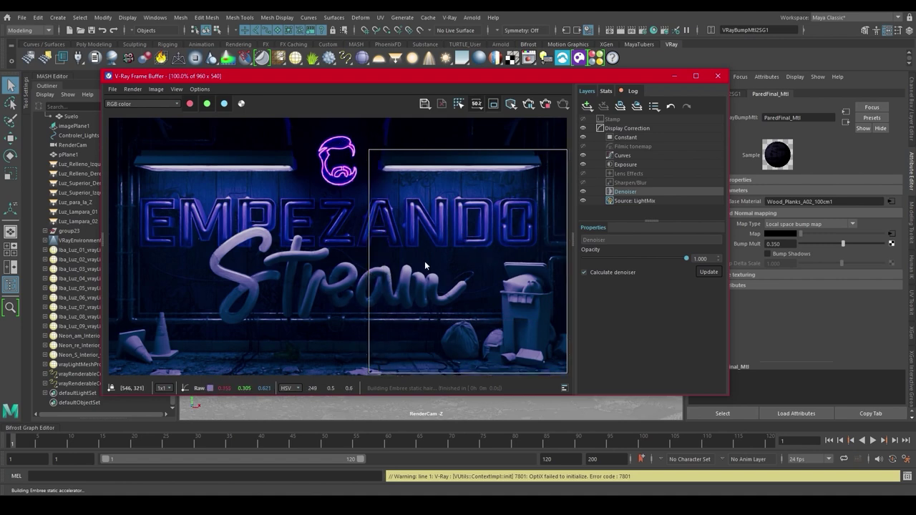
left_click(675, 76)
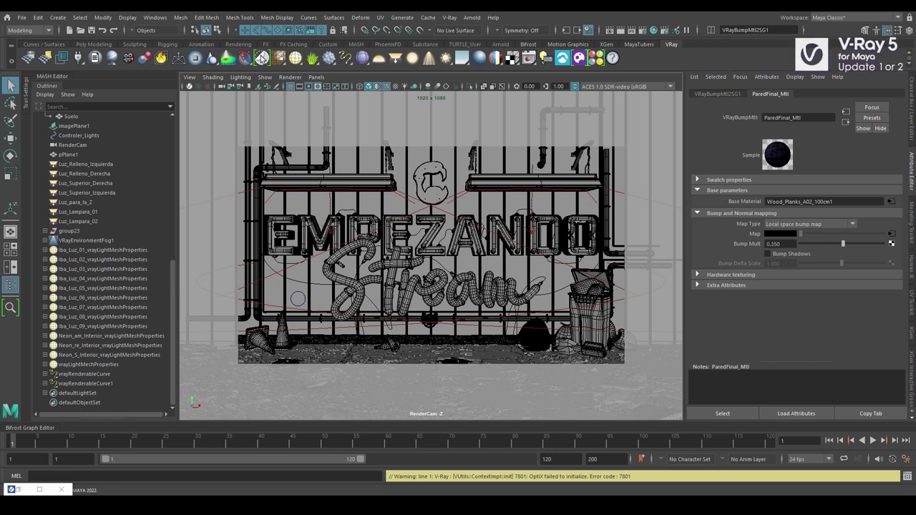
Create a V-Ray decal and assign a new VRayMtl material to it.
left_click(262, 58)
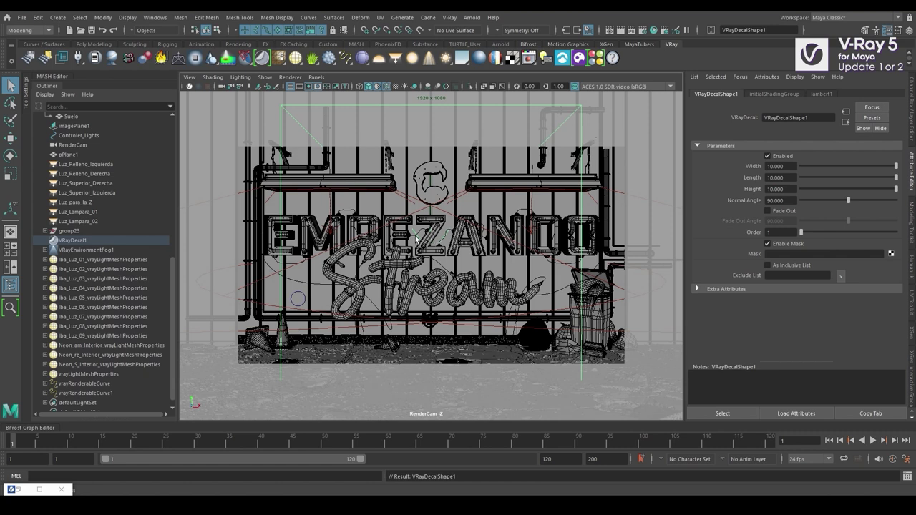
right_click(285, 111)
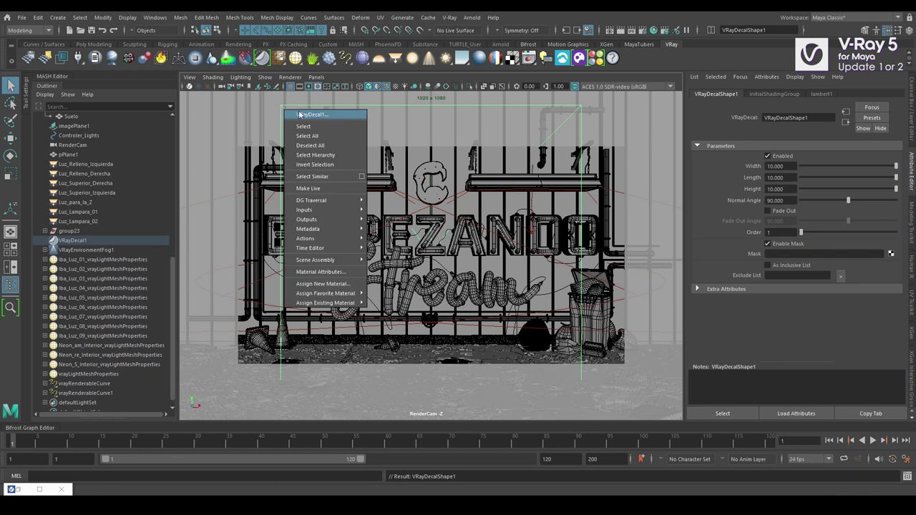
left_click(323, 283)
left_click(438, 308)
left_click(488, 399)
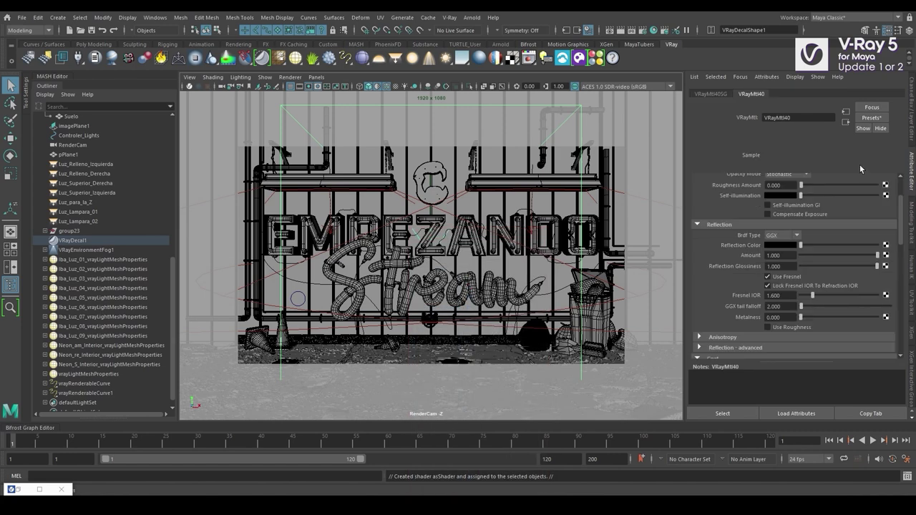
Apply a glossy reflective preset to the decal's material and set its Diffuse Color to a saturated yellow.
left_click(869, 118)
mouse_move(813, 154)
left_click(780, 155)
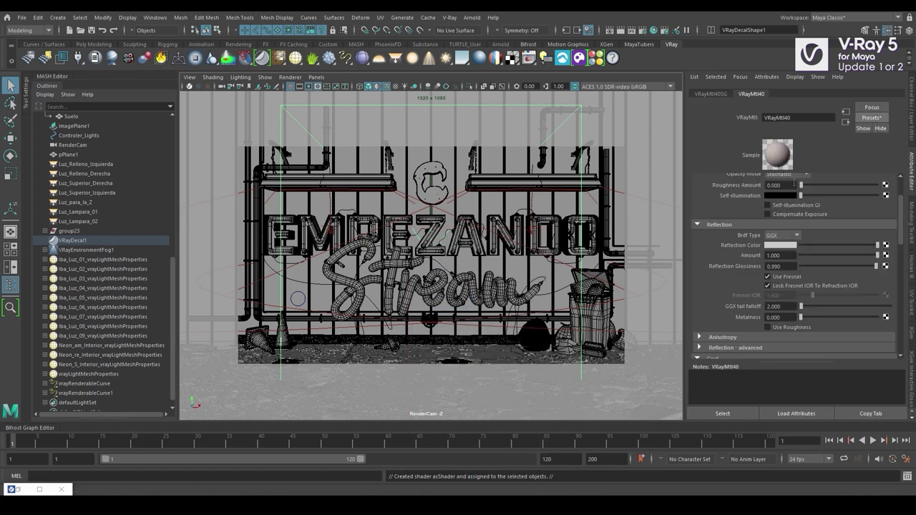
scroll(810, 204, "up", 2)
left_click(793, 202)
left_click(755, 175)
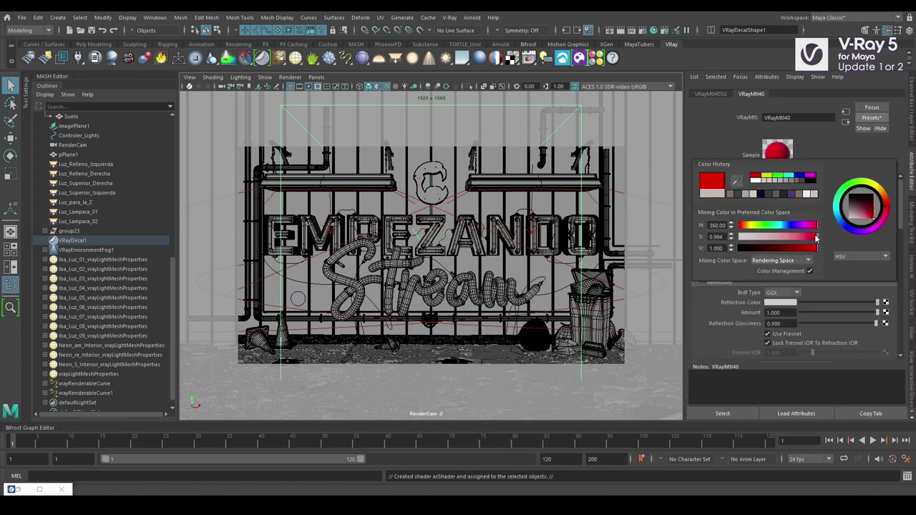
left_click(751, 225)
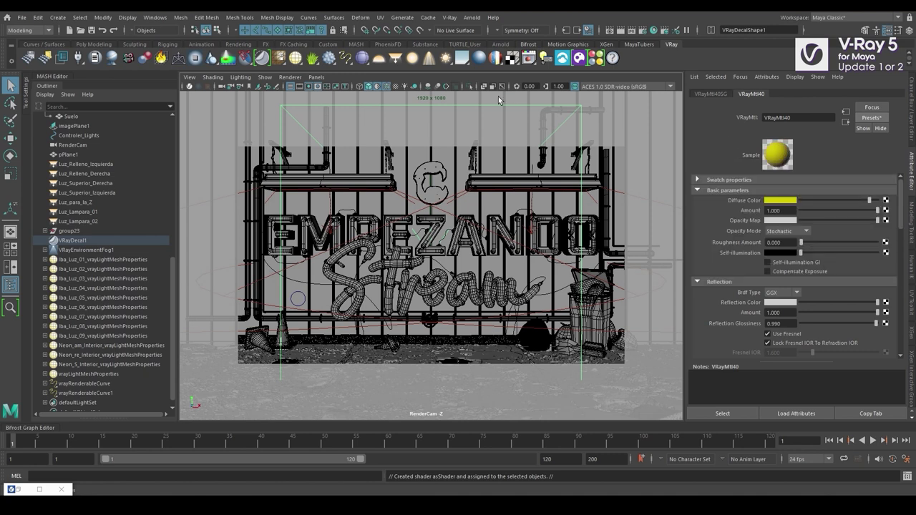
Switch the viewport to the persp camera and set the decal's Rotate X to 0 so it faces the wall.
key("e")
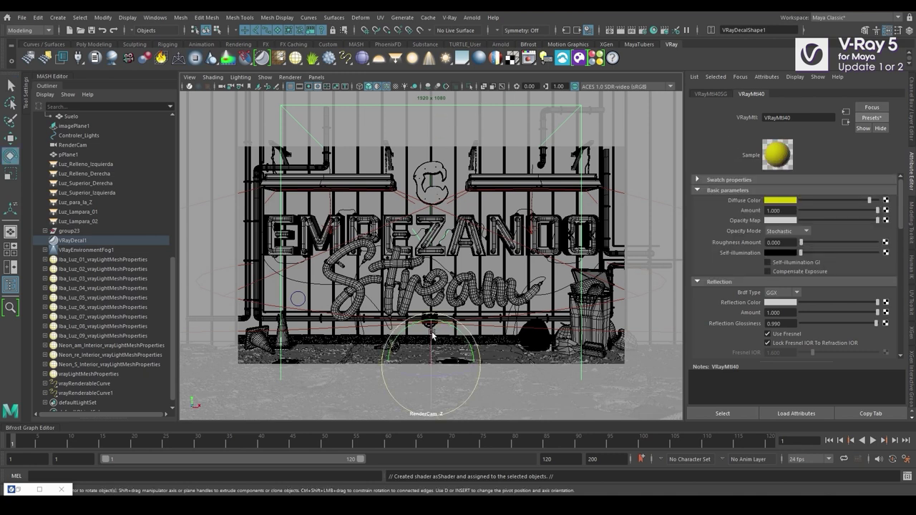
left_click(316, 76)
mouse_move(358, 87)
left_click(436, 98)
left_click_drag(450, 237, 433, 202, "alt")
left_click_drag(460, 250, 386, 221)
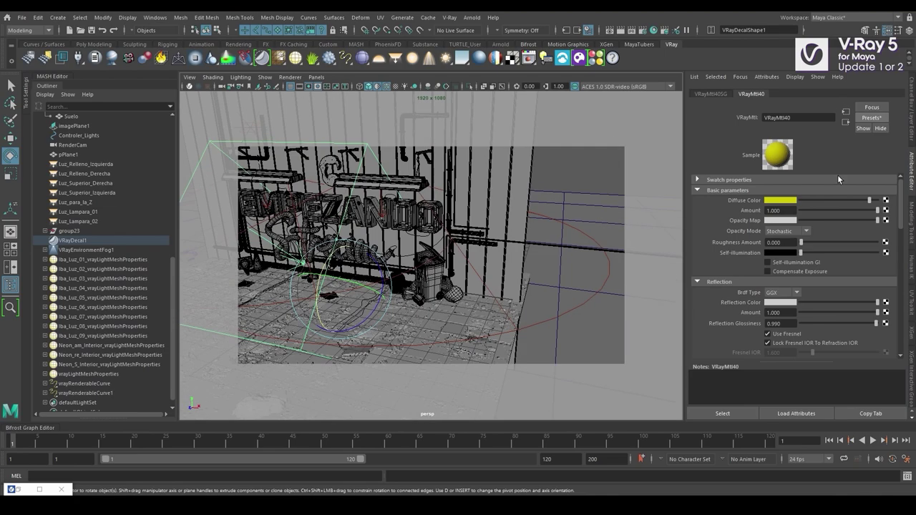
left_click(912, 114)
left_click(880, 128)
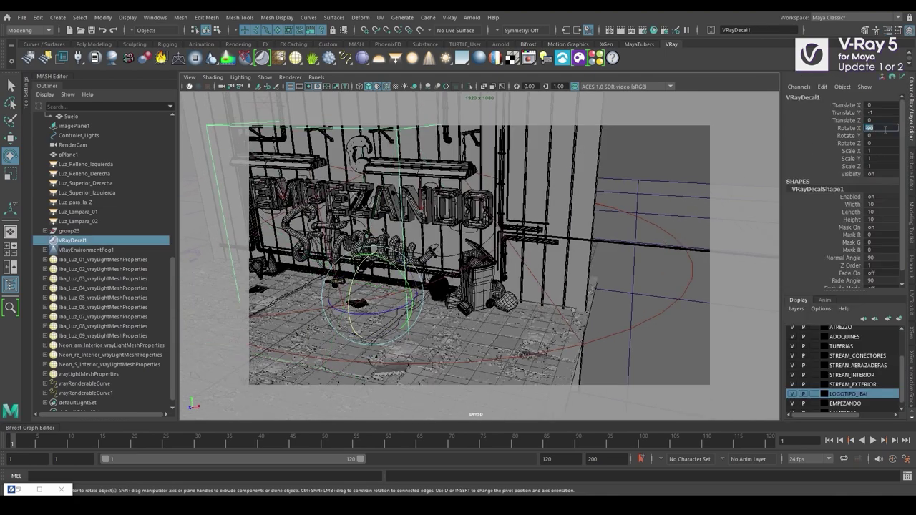
type("0")
key("Return")
Set the decal's Width, Length and Height to 7 and move it to about X 5.5, Y 4.8, Z 2.8.
key("w")
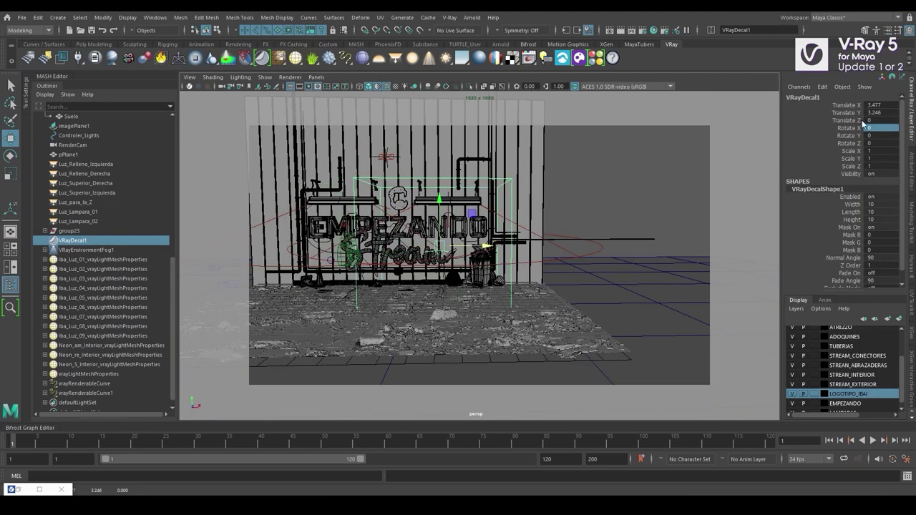
left_click_drag(882, 152, 882, 166)
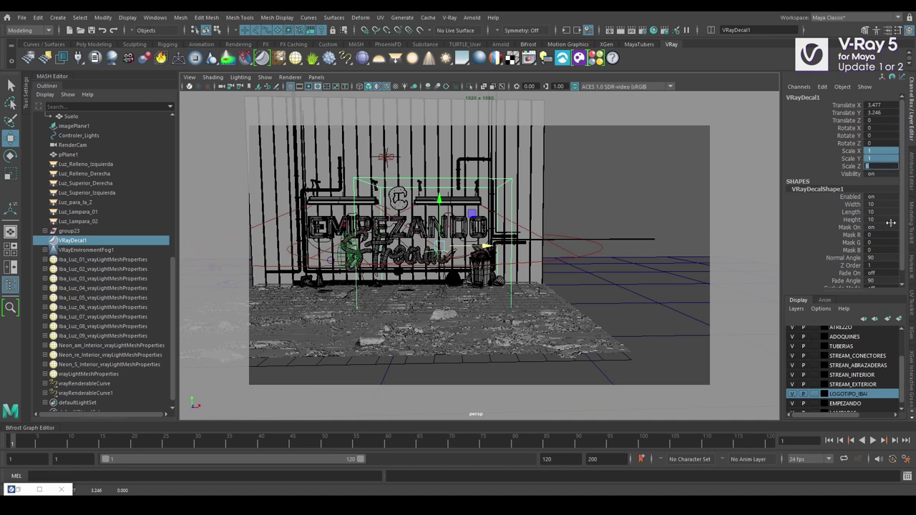
left_click_drag(894, 204, 887, 220)
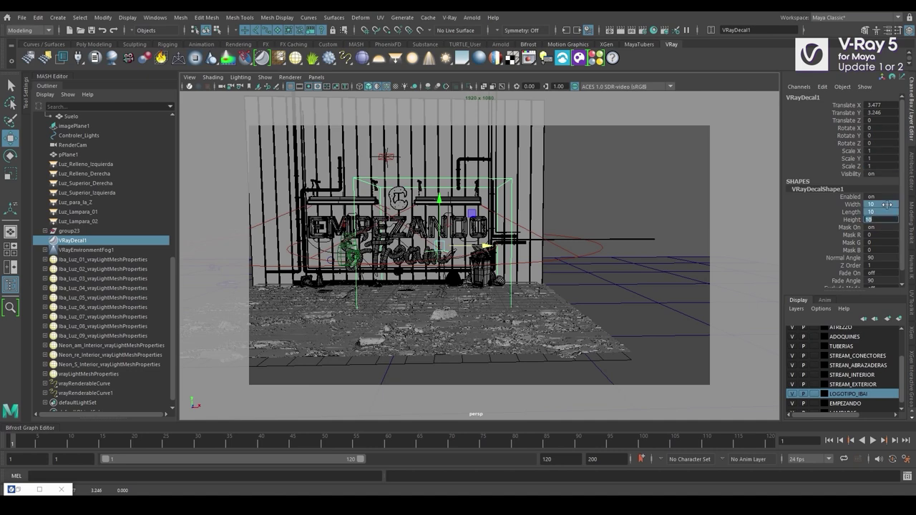
type("7")
key("Return")
left_click_drag(429, 199, 429, 172)
left_click_drag(478, 227, 511, 228)
left_click_drag(458, 235, 417, 233)
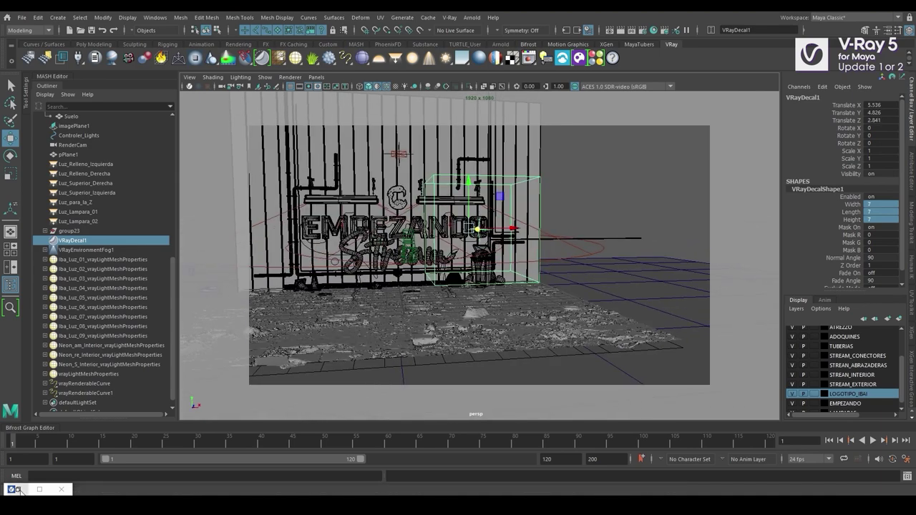
Restore the V-Ray Frame Buffer, restart the interactive render, and move its window aside to uncover the viewport.
left_click(18, 489)
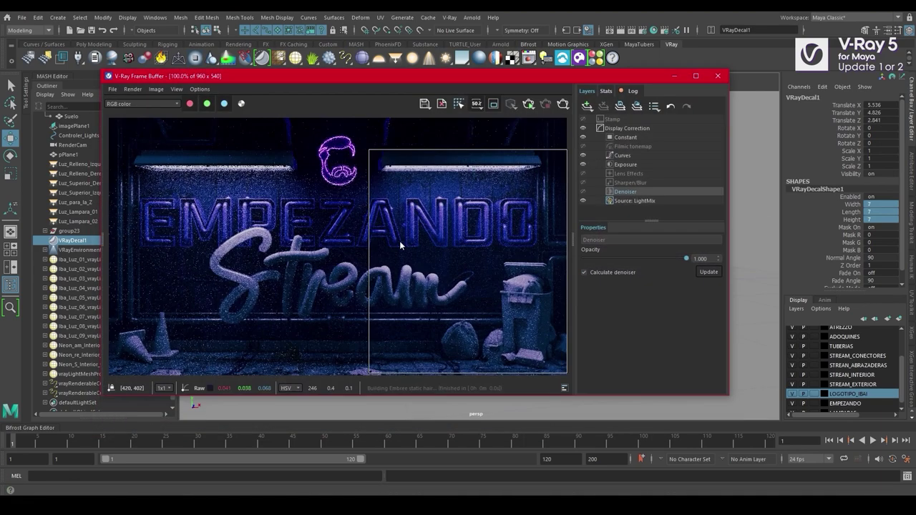
left_click(529, 106)
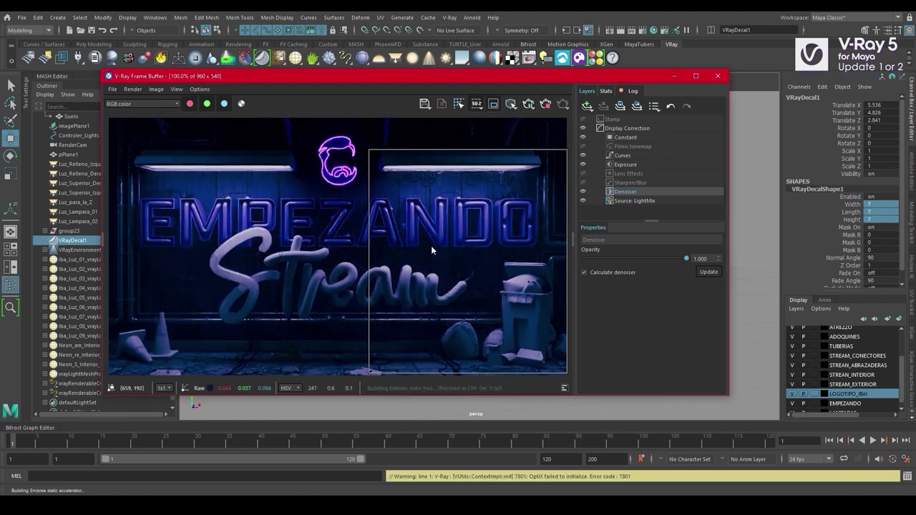
left_click(573, 237)
left_click_drag(468, 76, 273, 90)
Push the decal back along Z until it projects onto the wall, the sign's right end and the trash bin.
left_click_drag(574, 228, 507, 239, "alt")
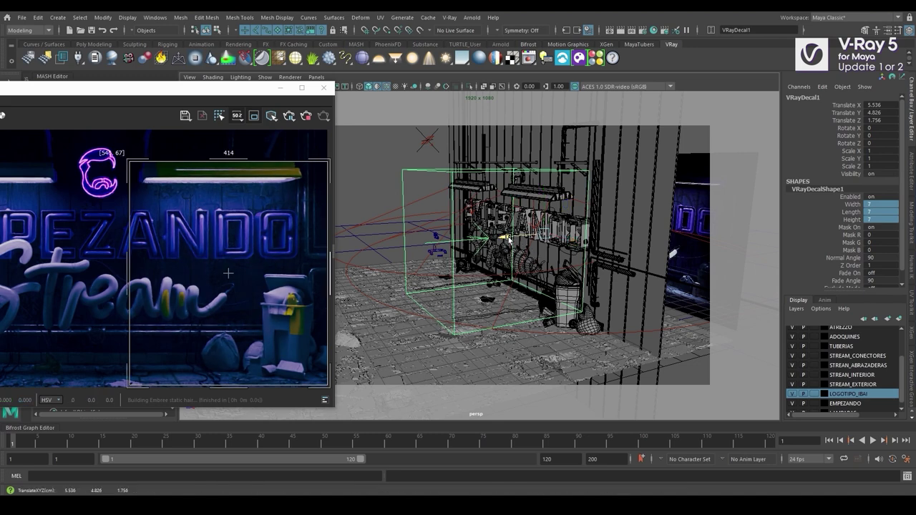
left_click_drag(506, 244, 681, 249)
Connect a File texture to the decal's Mask and load Decal-02.jpg from the Ibai-Twitch-Direct-Template textures folder.
left_click(910, 184)
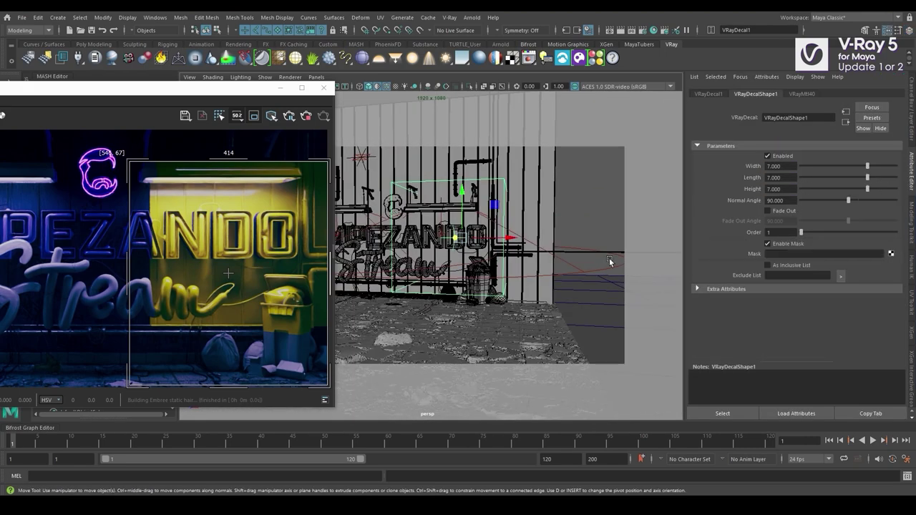
left_click(891, 253)
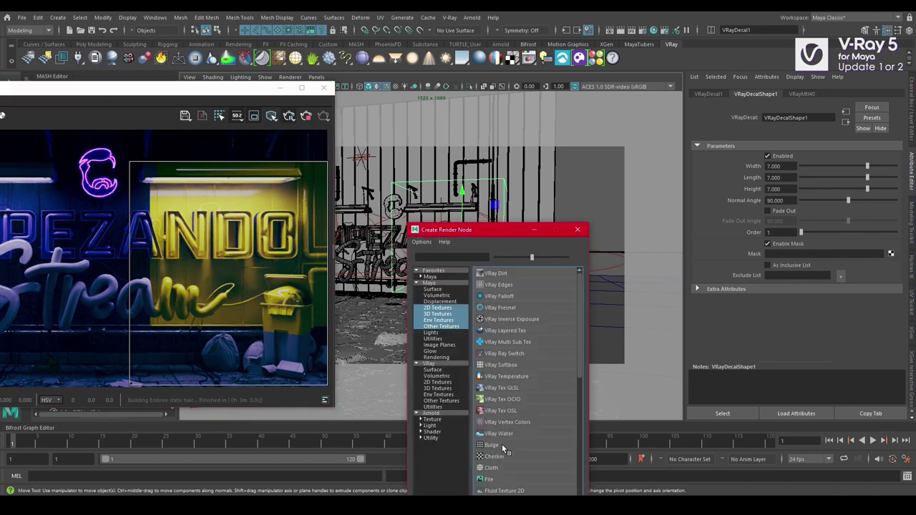
left_click(491, 479)
left_click(888, 200)
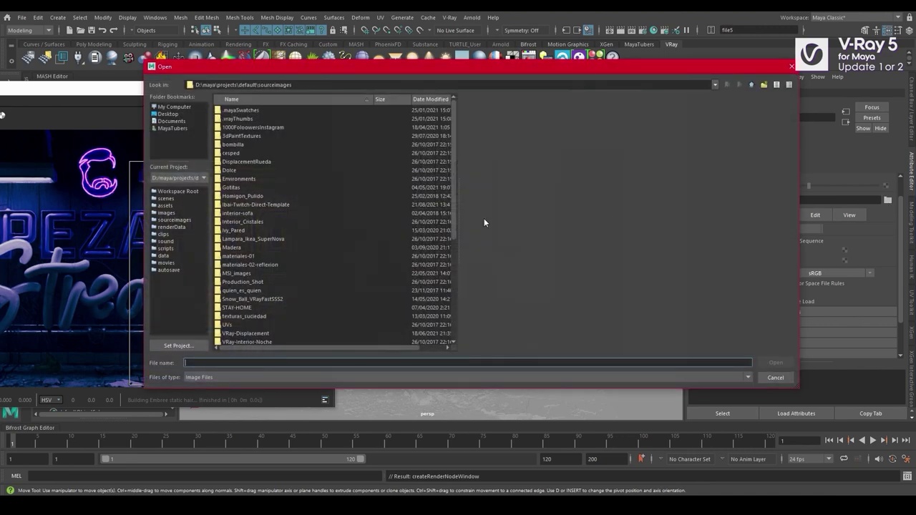
double_click(281, 204)
double_click(234, 111)
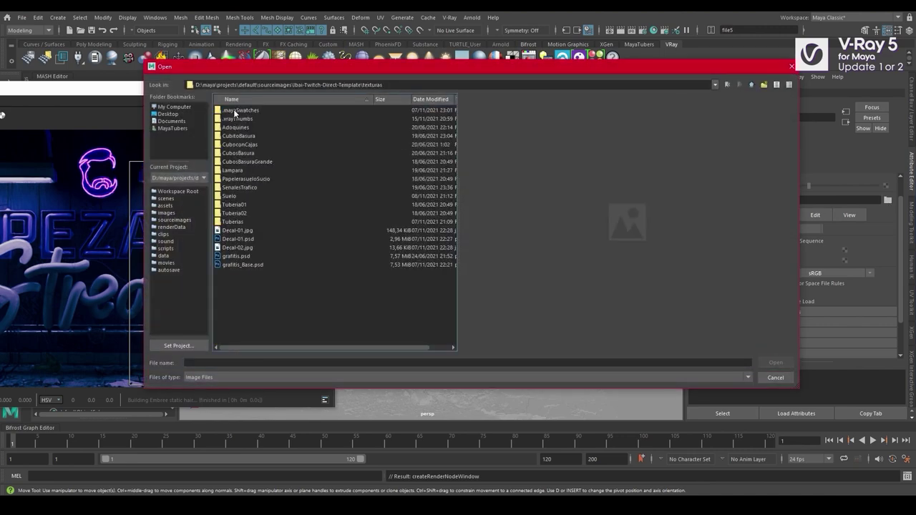
left_click(271, 247)
left_click(761, 364)
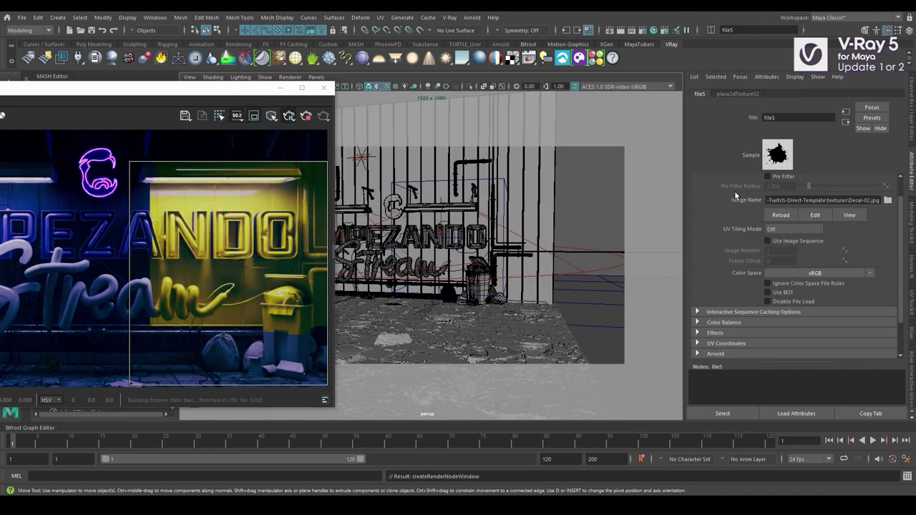
Render the masked decal interactively and enable Invert in the mask texture's effects.
left_click(289, 116)
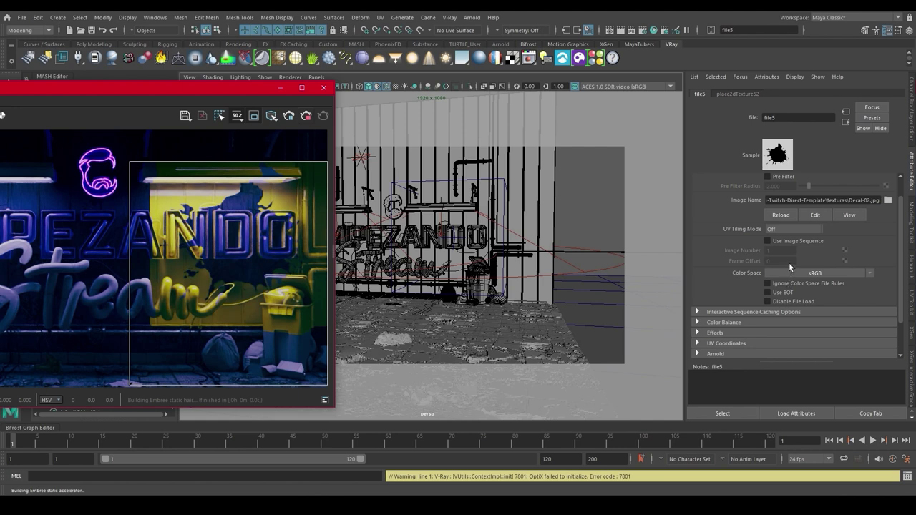
left_click(723, 334)
scroll(732, 326, "down", 3)
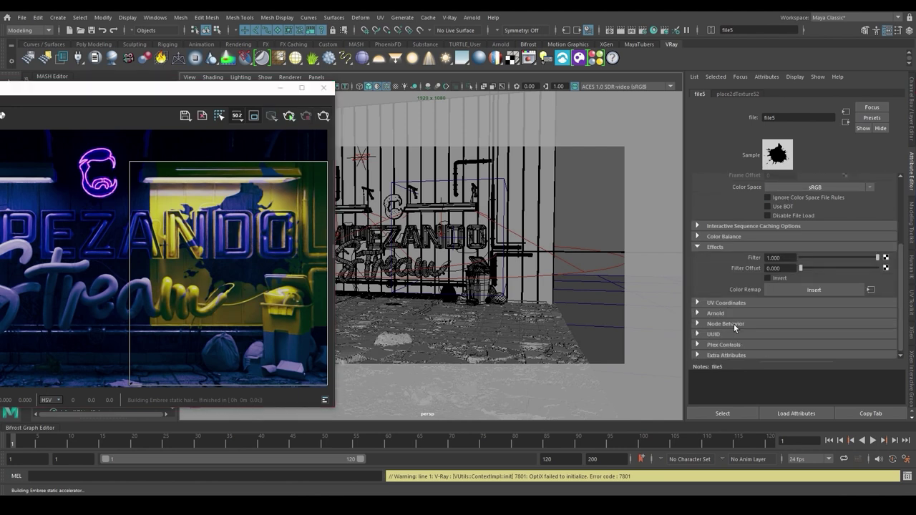
left_click(782, 279)
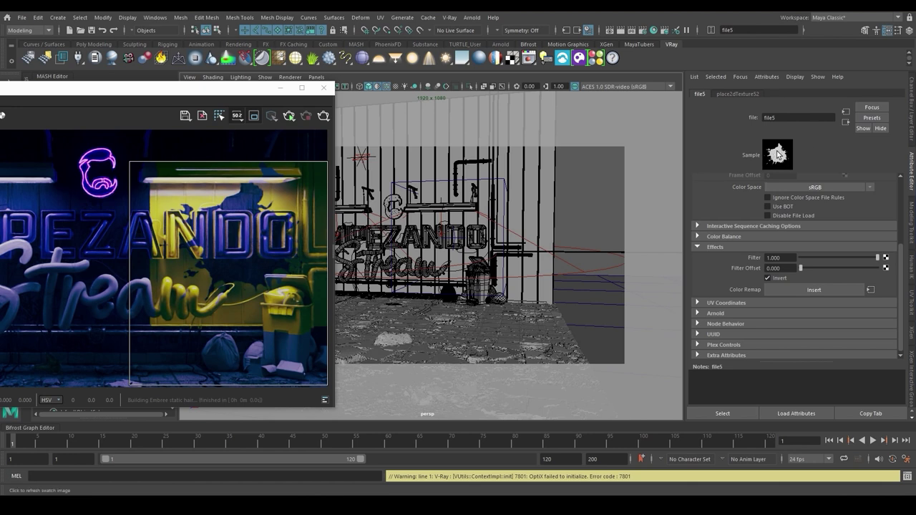
Set the mask texture's Exposure to 0.125 and rerender the region to check the yellow splatter on the wall.
left_click(723, 237)
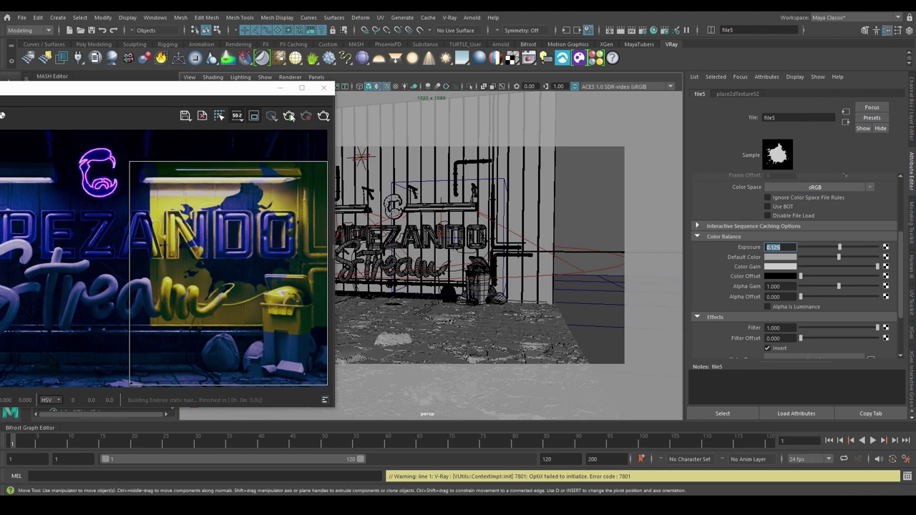
left_click(249, 90)
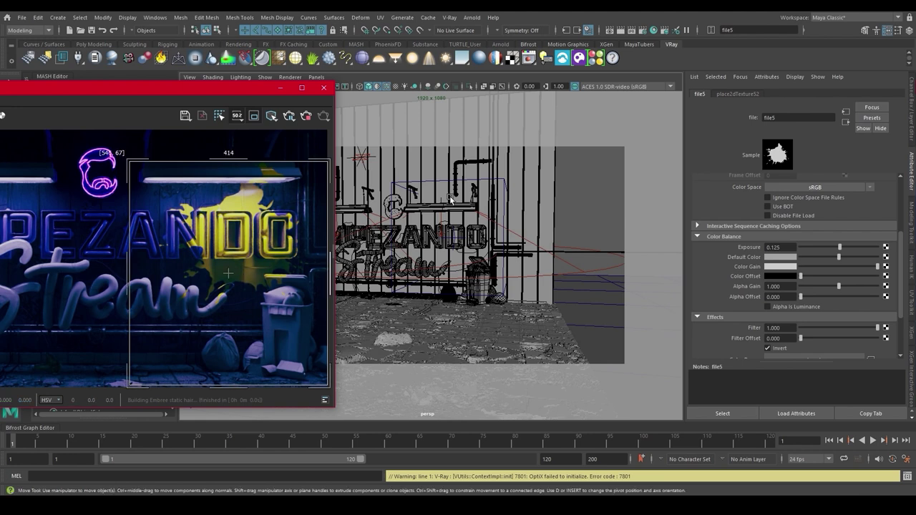
Move the splatter decal down and sideways along the wall to about X 4.8, Y 3.7, over the sign's last letters.
left_click(476, 183)
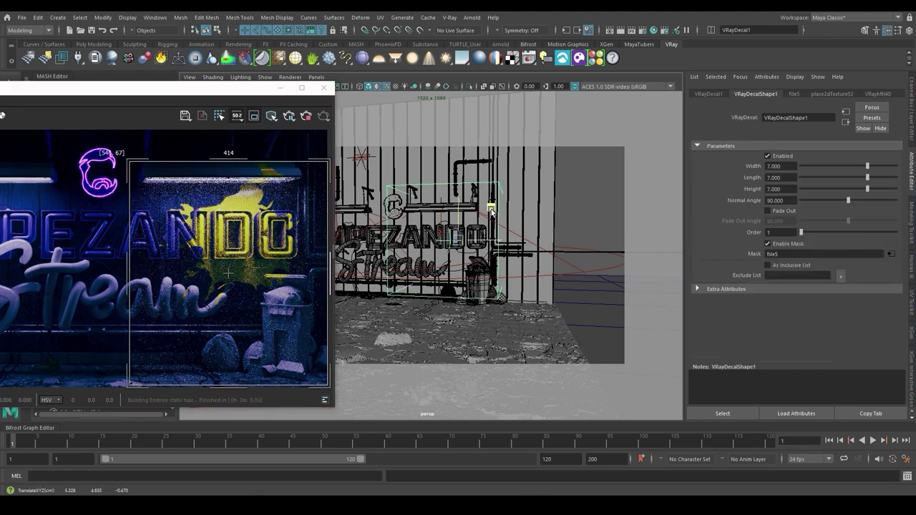
left_click_drag(491, 210, 462, 255)
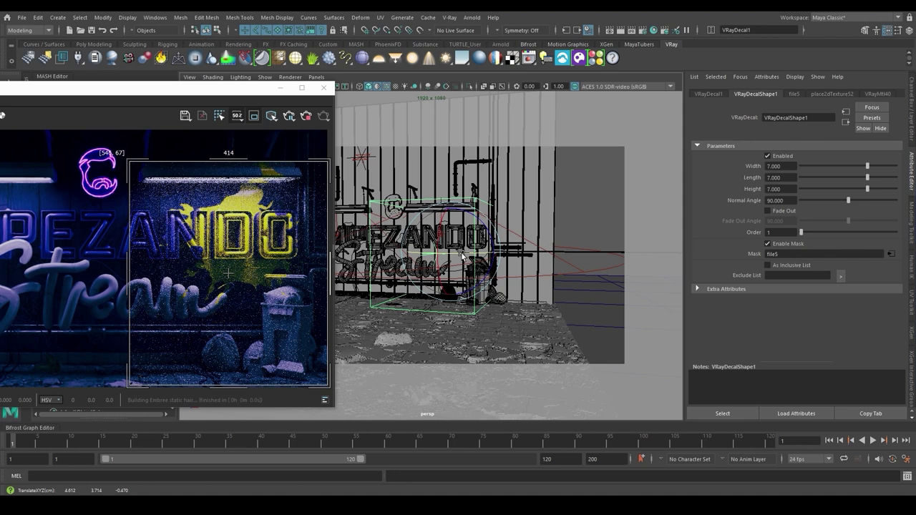
scroll(213, 239, "up", 2)
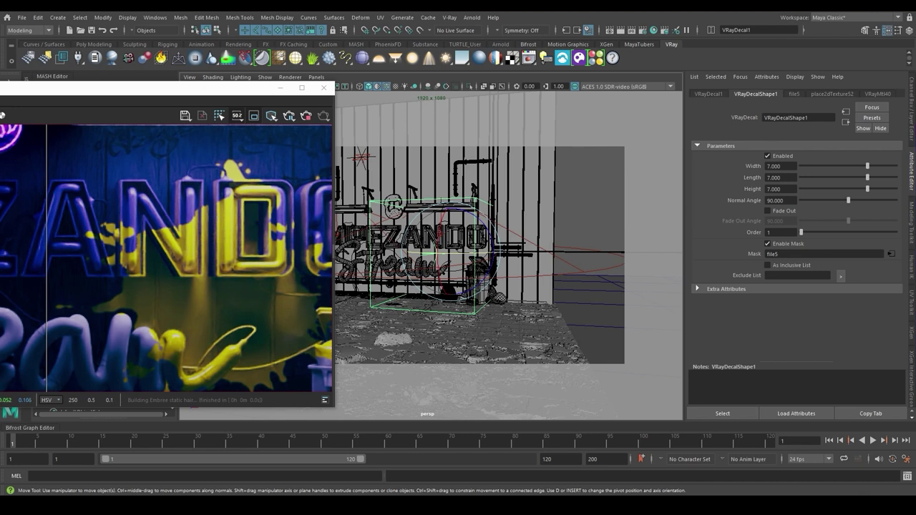
Try the decal's Fade Out option with Fade Out Angle and Normal Angle both at 180.
left_click(776, 213)
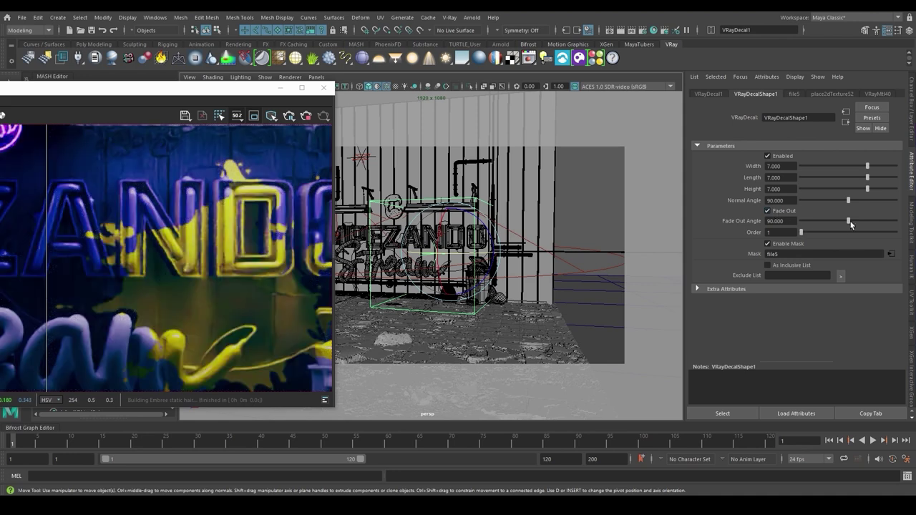
left_click_drag(885, 224, 899, 222)
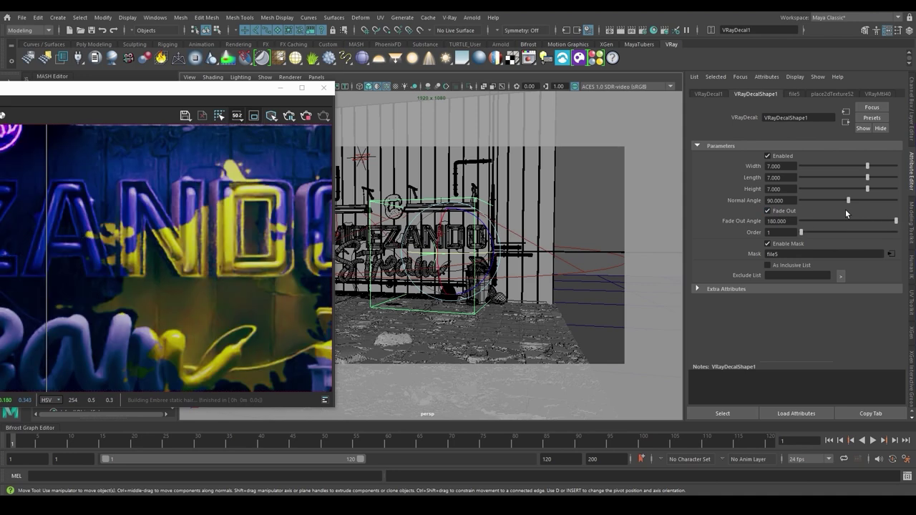
left_click_drag(849, 200, 903, 204)
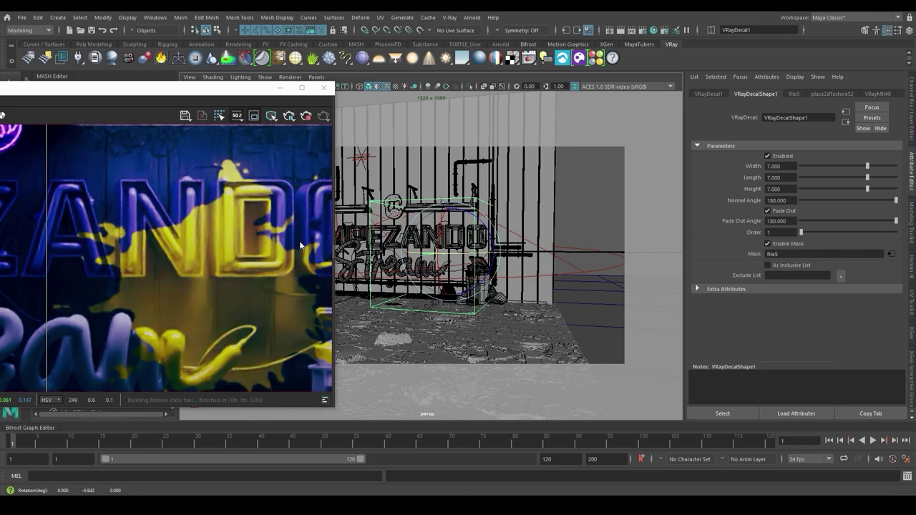
Turn off the decal's Fade Out and set its Normal Angle back to 90.
left_click(768, 212)
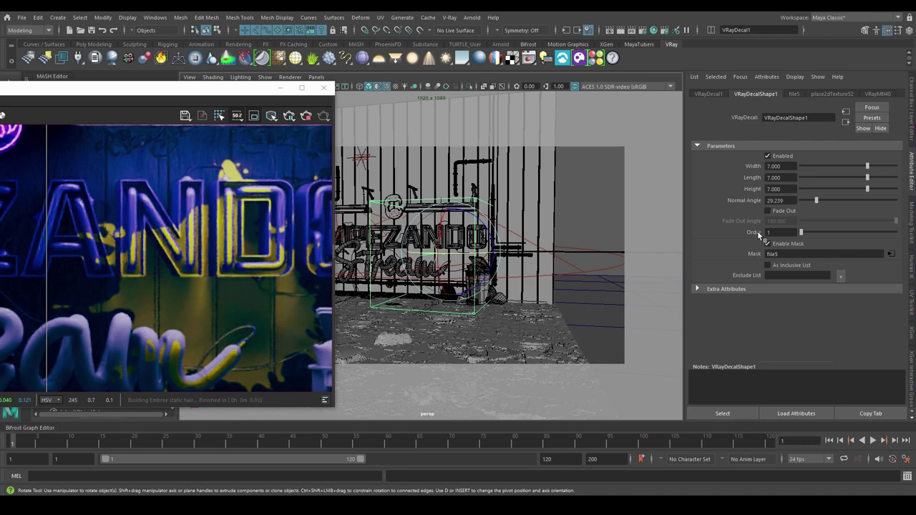
left_click_drag(786, 201, 733, 199)
type("90")
key("Return")
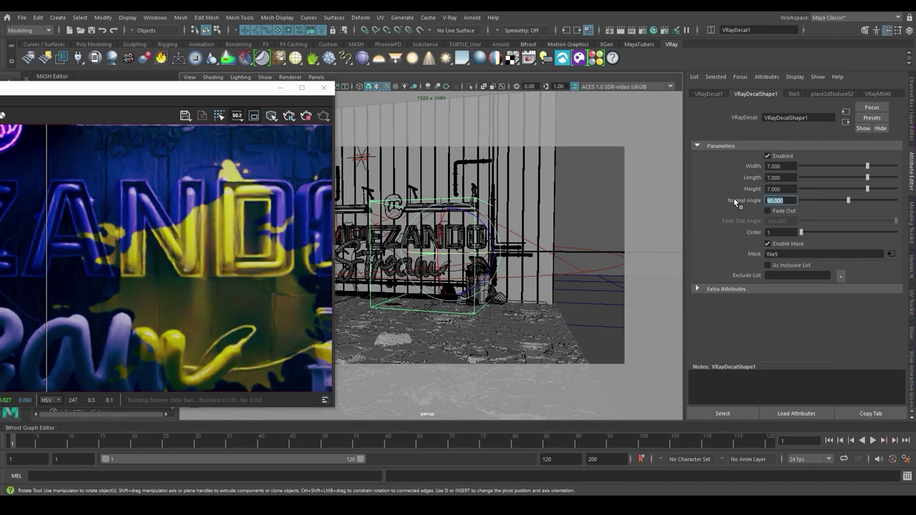
Duplicate the splatter decal and connect a Checker texture to the copy's Mask.
left_click_drag(549, 265, 465, 239, "alt")
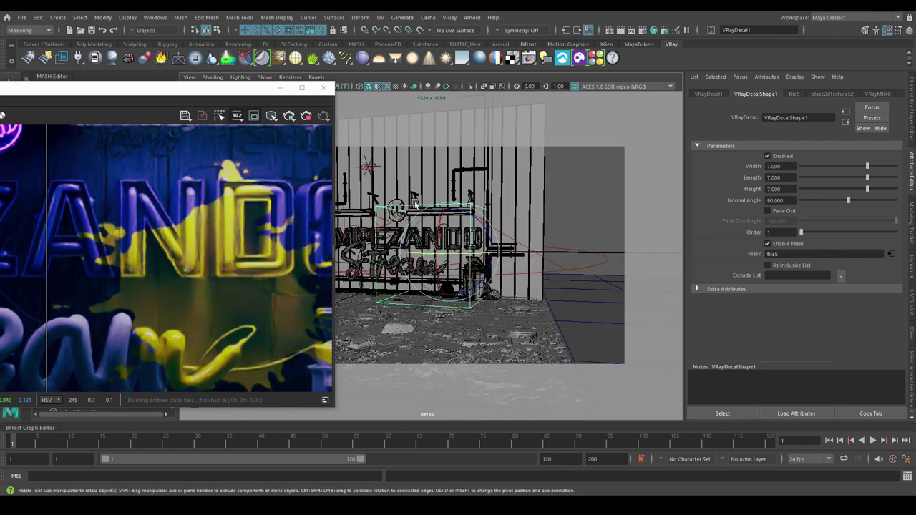
key("ctrl+d")
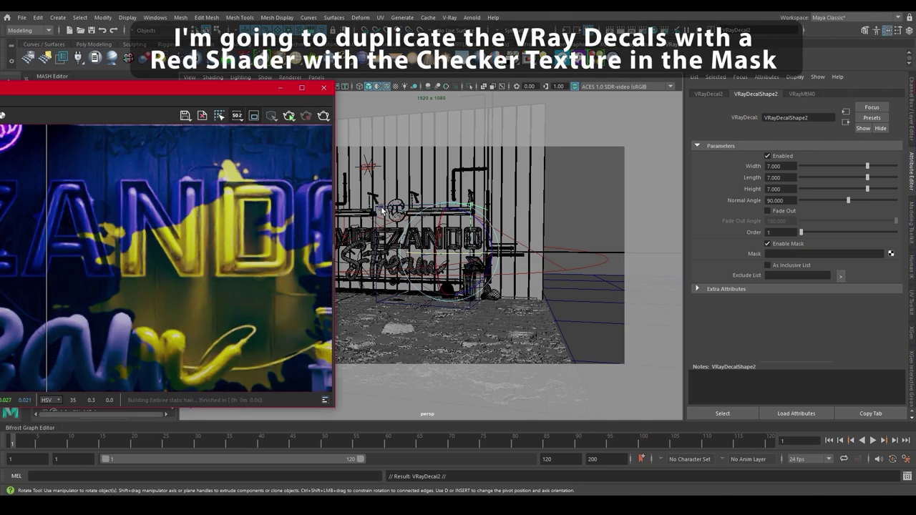
key("w")
left_click(891, 254)
left_click(487, 279)
Set the checker texture's Repeat UV to 10 by 10 in its 2D placement node.
left_click(750, 94)
left_click_drag(791, 263, 719, 254)
type("10")
key("Tab")
type("10")
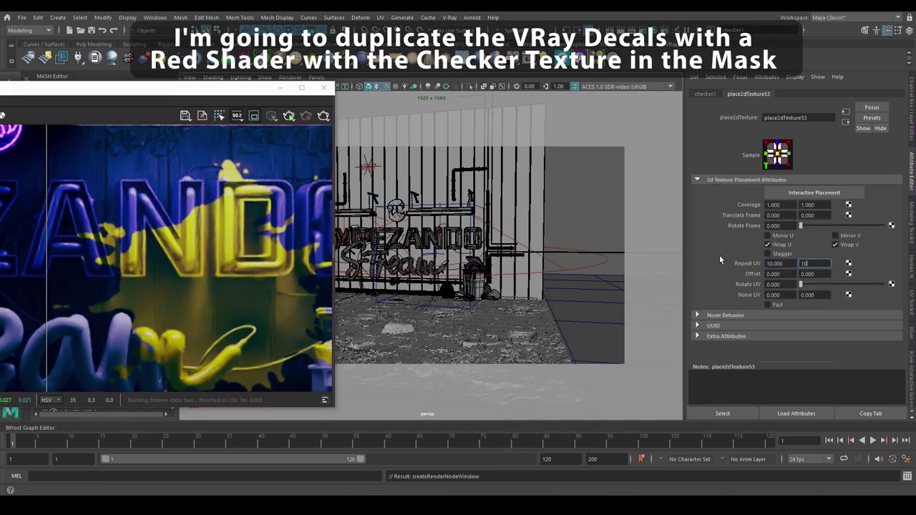
Assign a red V-Ray material to the duplicated decal and render the region interactively to compare both decals.
left_click(450, 206)
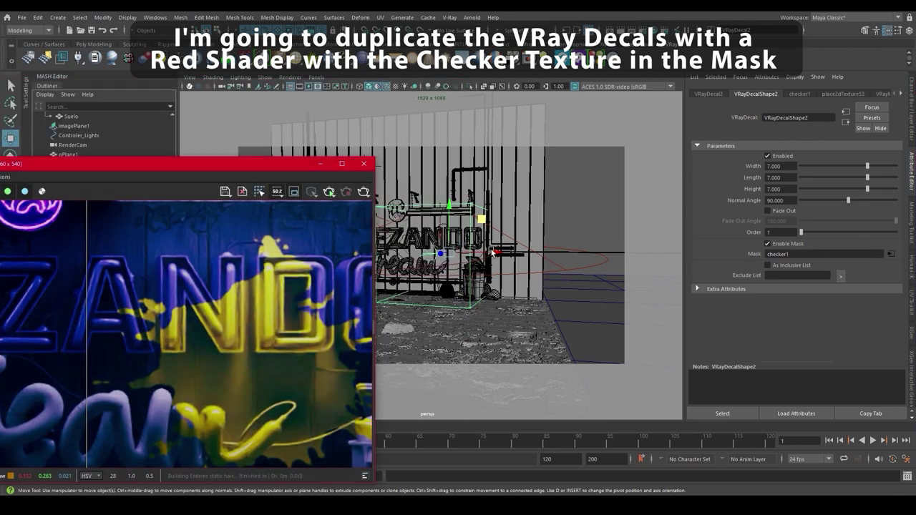
right_click(586, 203)
left_click(624, 374)
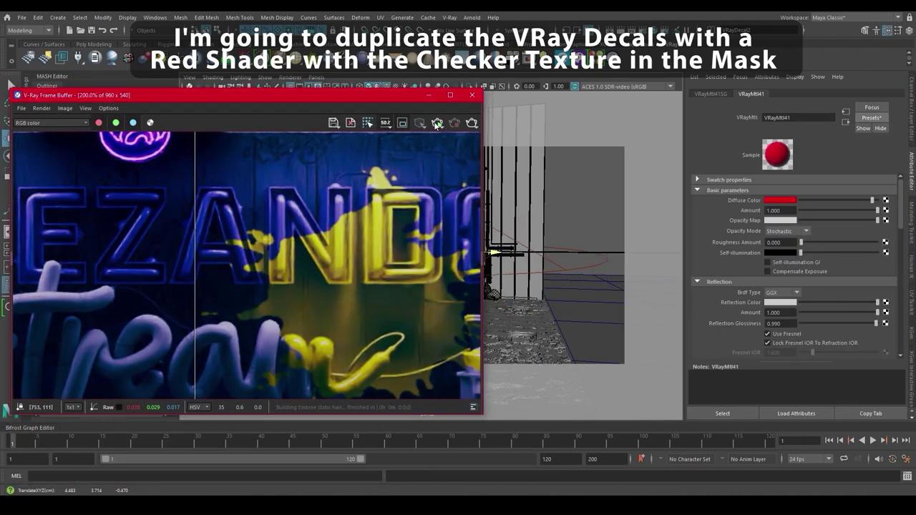
left_click(438, 123)
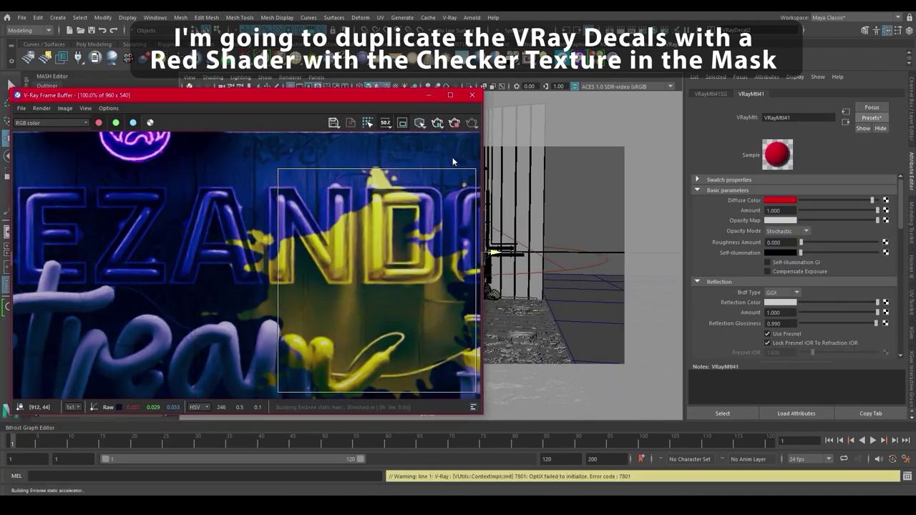
scroll(424, 191, "up", 2)
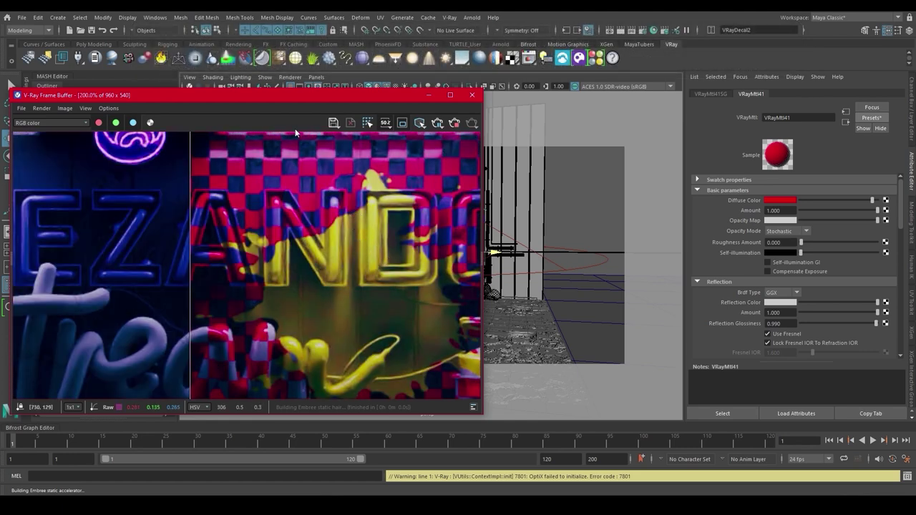
Set the yellow splatter decal's Order to 2 and disable the red checker decal.
left_click_drag(313, 99, 484, 107)
left_click(88, 240)
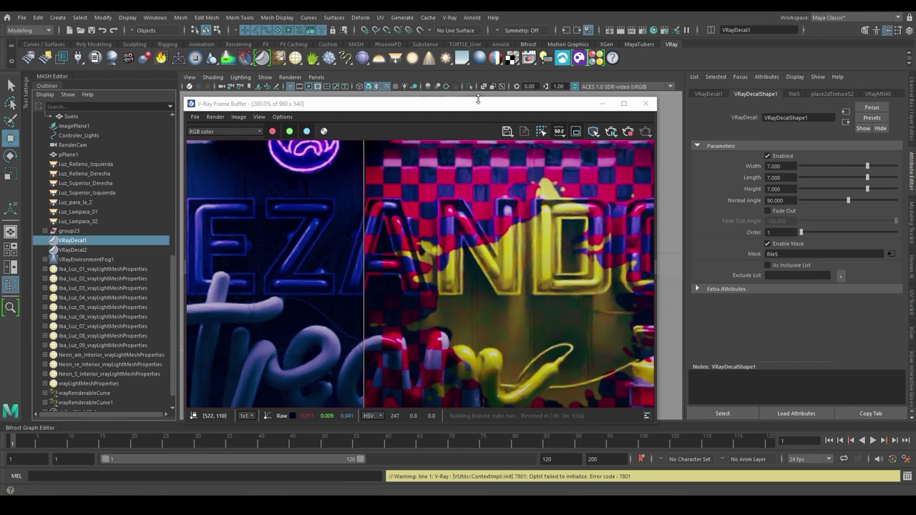
left_click_drag(801, 232, 832, 233)
left_click(81, 251)
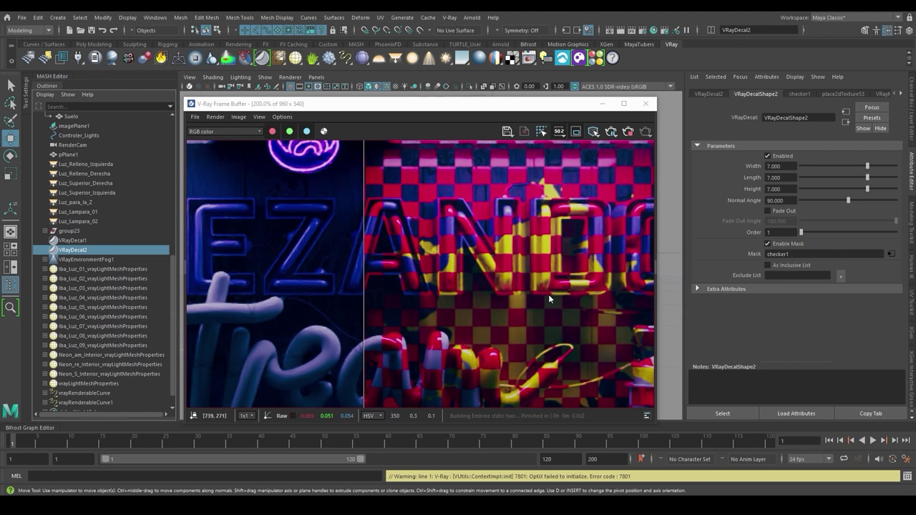
left_click(767, 156)
Create an Exclude List set for the yellow splatter decal and close the Relationship Editor.
left_click(71, 241)
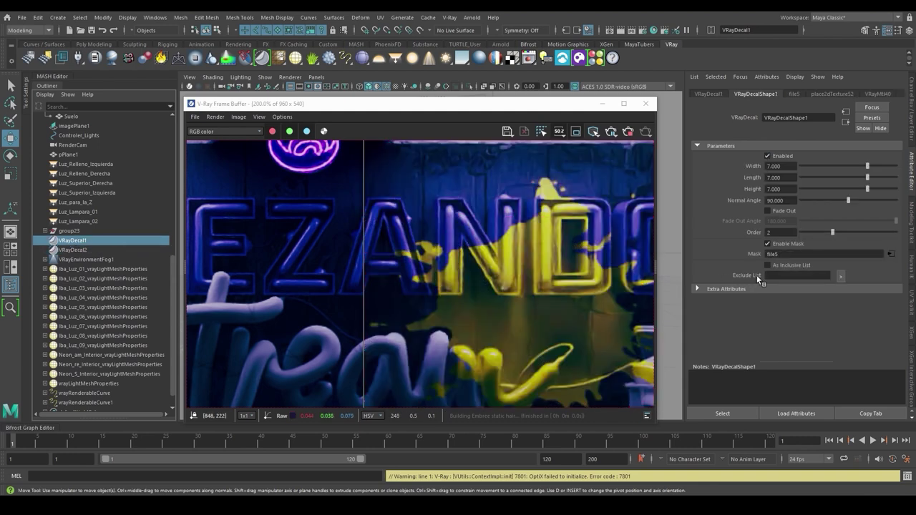
scroll(541, 258, "down", 1)
left_click_drag(494, 105, 521, 97)
scroll(62, 304, "down", 1)
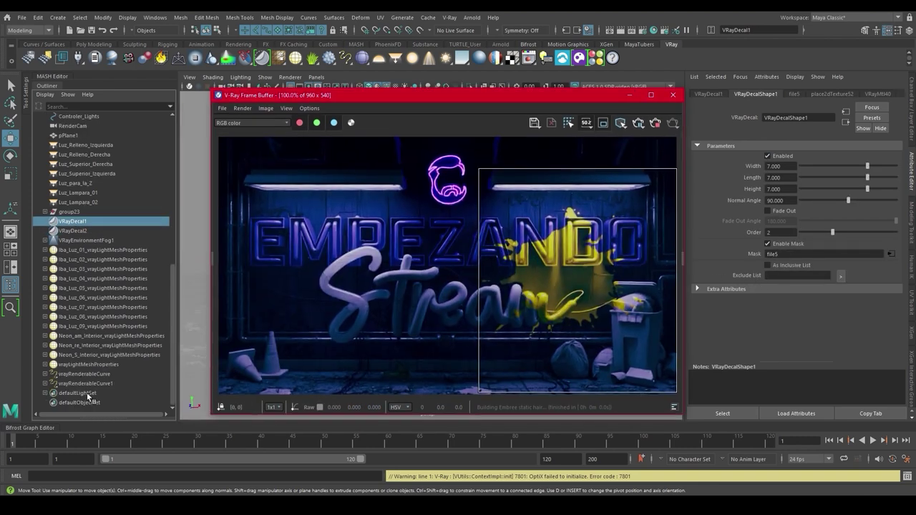
left_click(841, 276)
left_click_drag(181, 155, 349, 139)
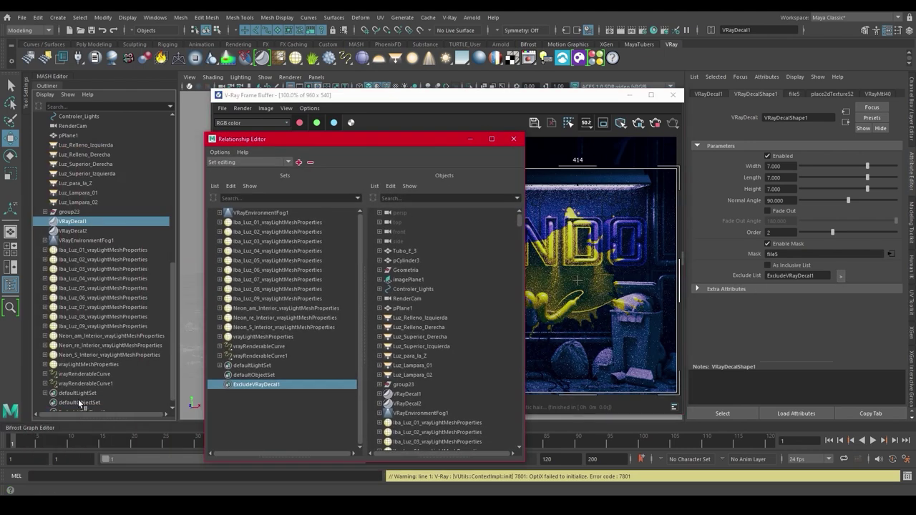
left_click(512, 136)
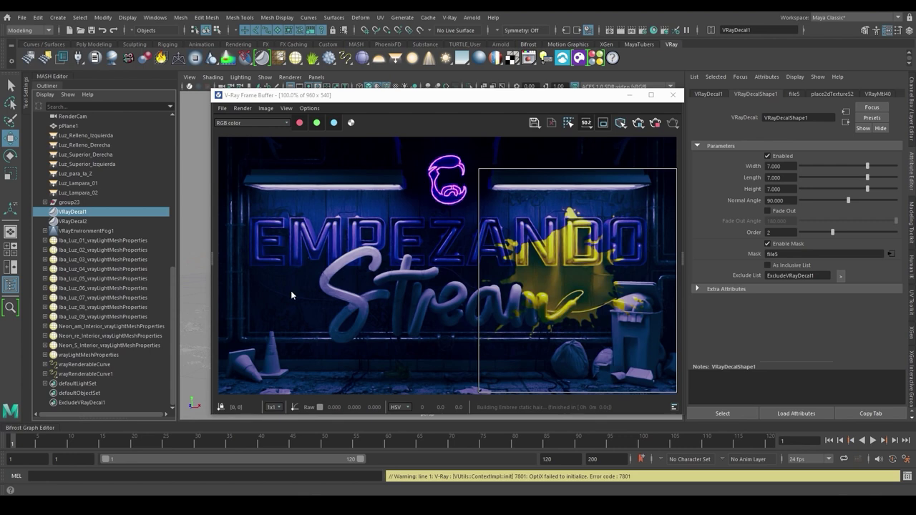
Add the Stream sign's Letras_AM mesh to the splatter decal's exclude set in the Outliner.
left_click_drag(493, 105, 188, 190)
left_click(428, 255)
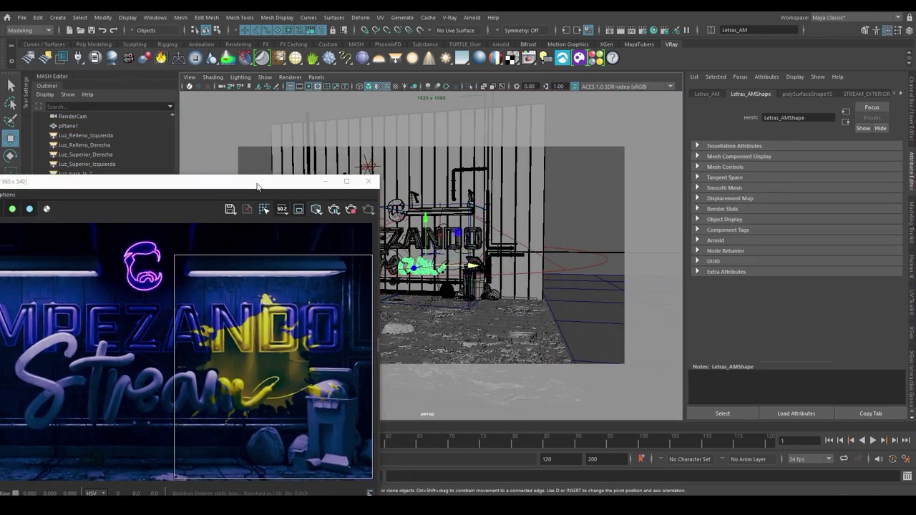
left_click_drag(265, 184, 597, 112)
key("f")
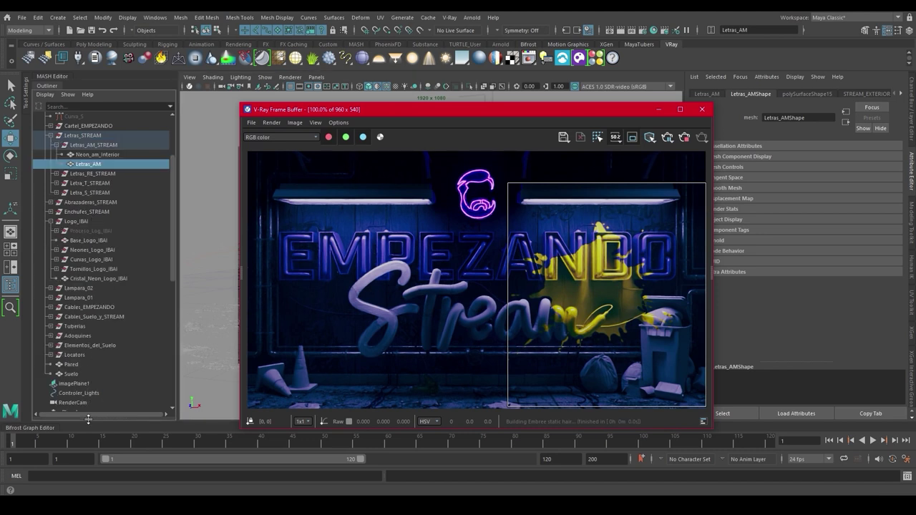
left_click_drag(88, 421, 107, 359)
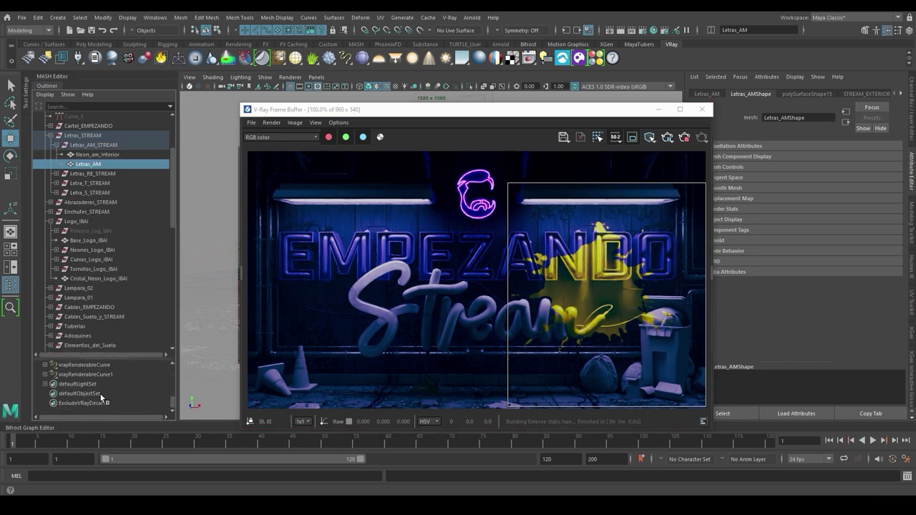
middle_click_drag(94, 164, 83, 399)
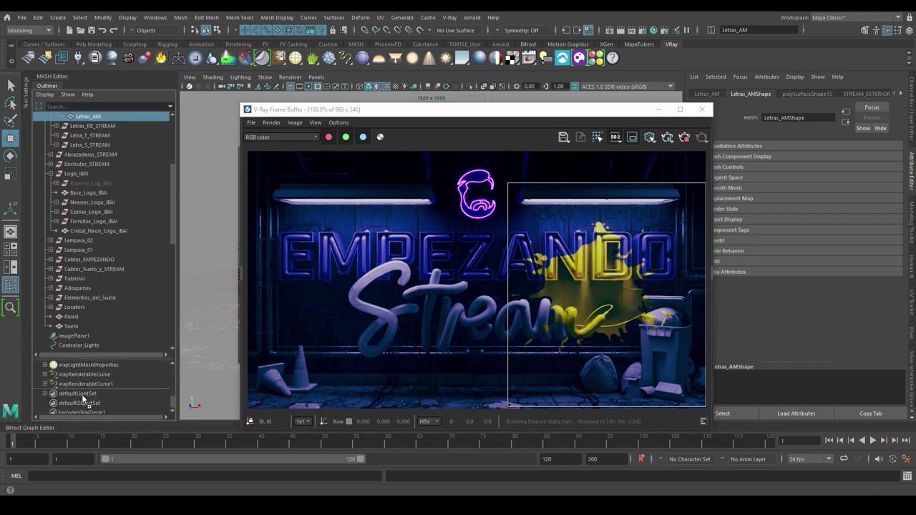
left_click(83, 412)
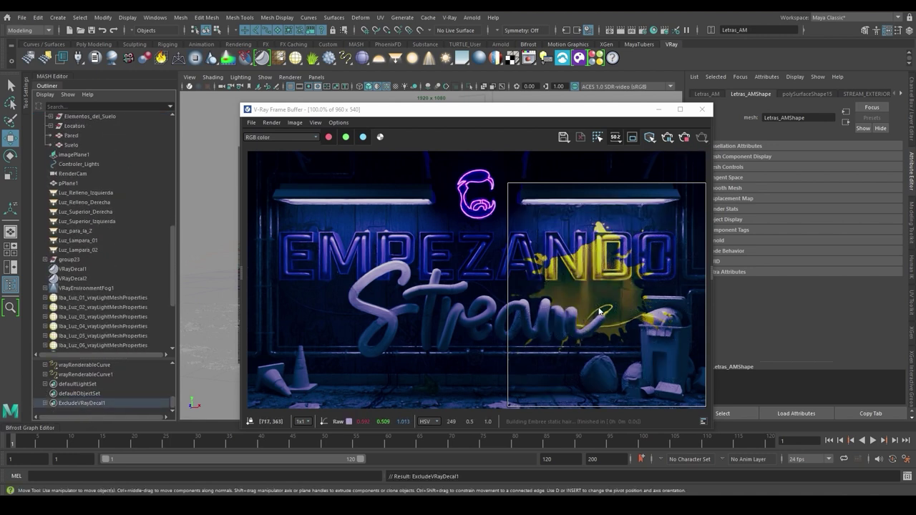
Enable As Inclusive List on VRayDecal1, let the render region update, and stop the render.
left_click_drag(592, 111, 531, 92)
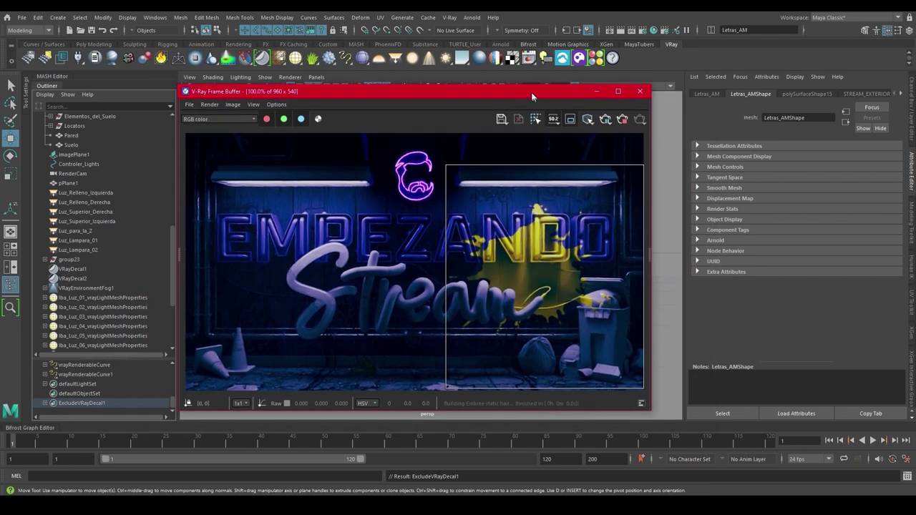
left_click(72, 269)
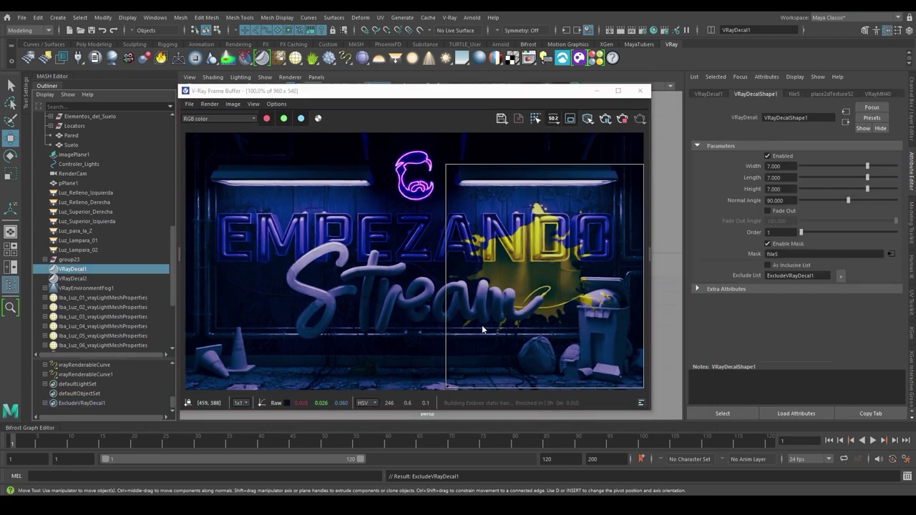
left_click(768, 265)
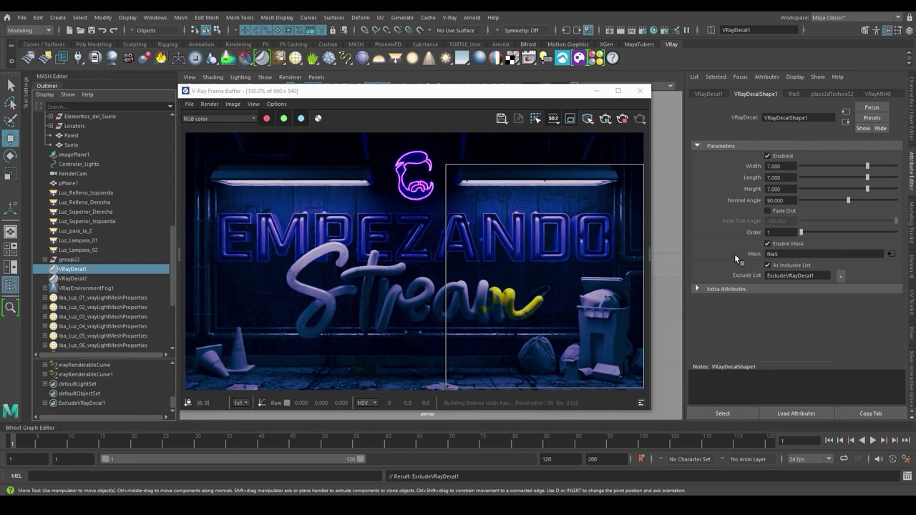
left_click(623, 119)
Create a new VRay decal and set its width to 7, length to 6.5 and height to 6.5.
left_click_drag(544, 276, 283, 245)
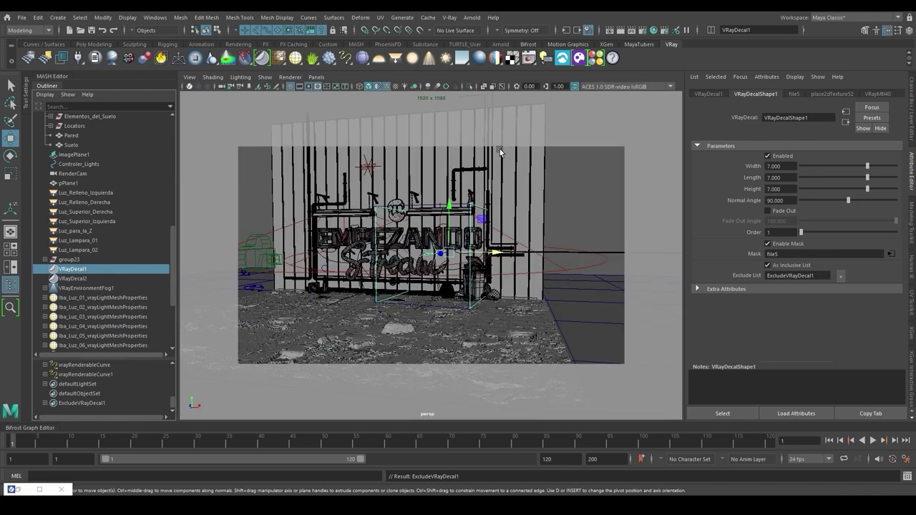
left_click_drag(792, 166, 684, 168)
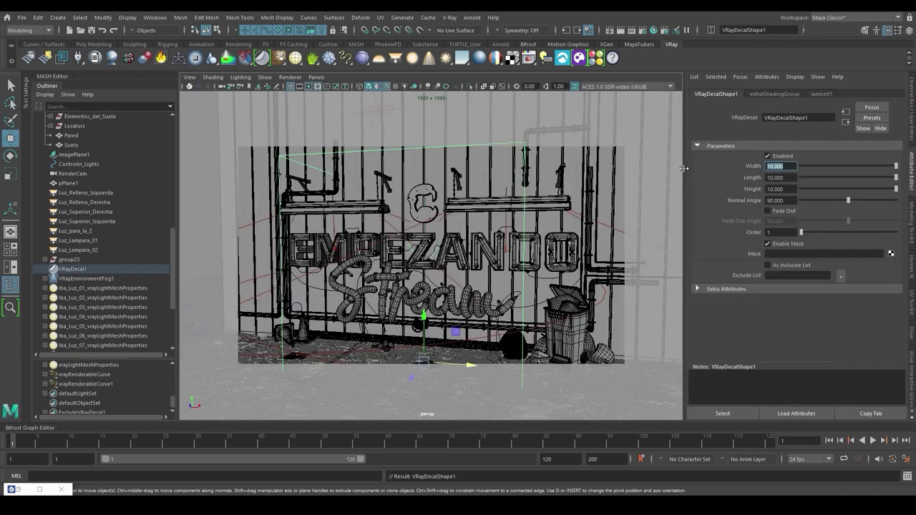
type("3.5")
type("7")
key("Tab")
type("6.5")
key("Tab")
type("6.5")
key("Tab")
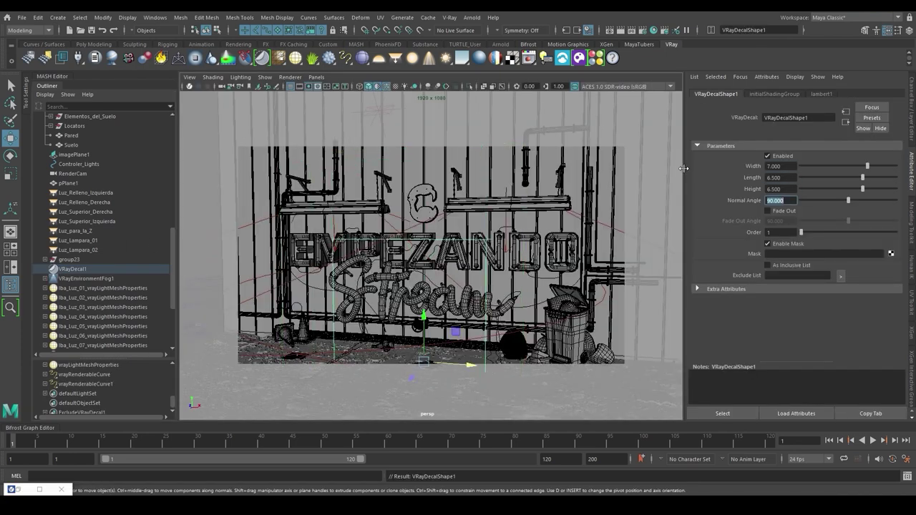
Position the new decal at Translate X -3.5, Y 6.3, Z -3 and set its Rotate X to 0.
left_click_drag(792, 167, 746, 170)
left_click(911, 115)
left_click(545, 261)
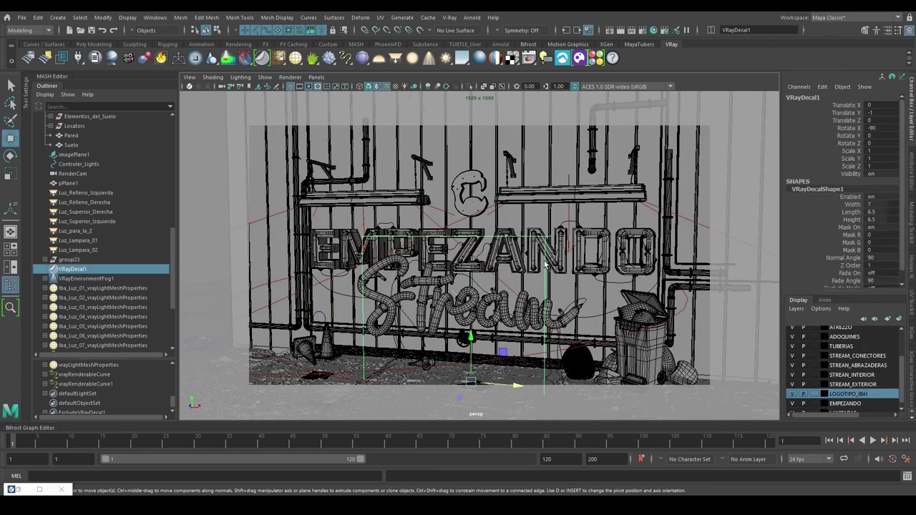
left_click(889, 107)
type("-3.5")
key("Tab")
type("6.3")
key("Tab")
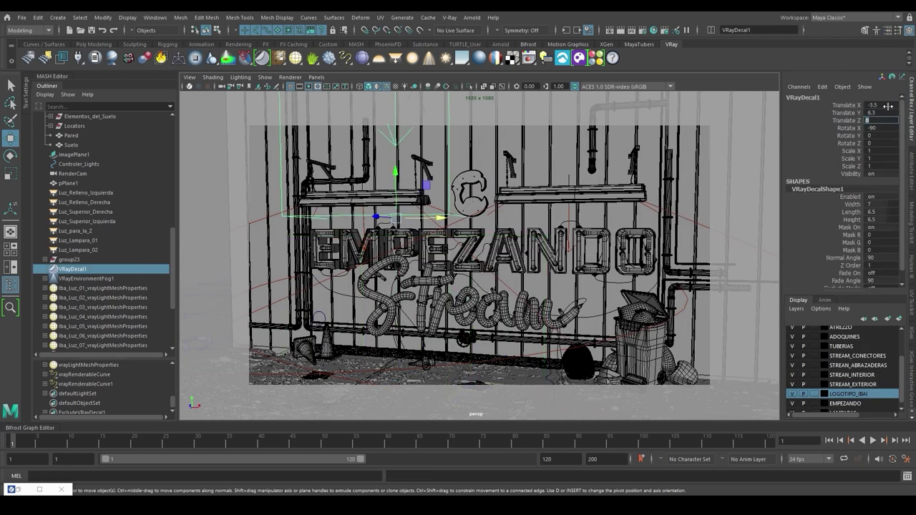
type("-3")
key("Tab")
type("0")
key("Tab")
key("Tab")
key("Tab")
Map the decal's mask to a file texture using the MayaTubers logo image, inverted and with exposure 0.150.
left_click(911, 179)
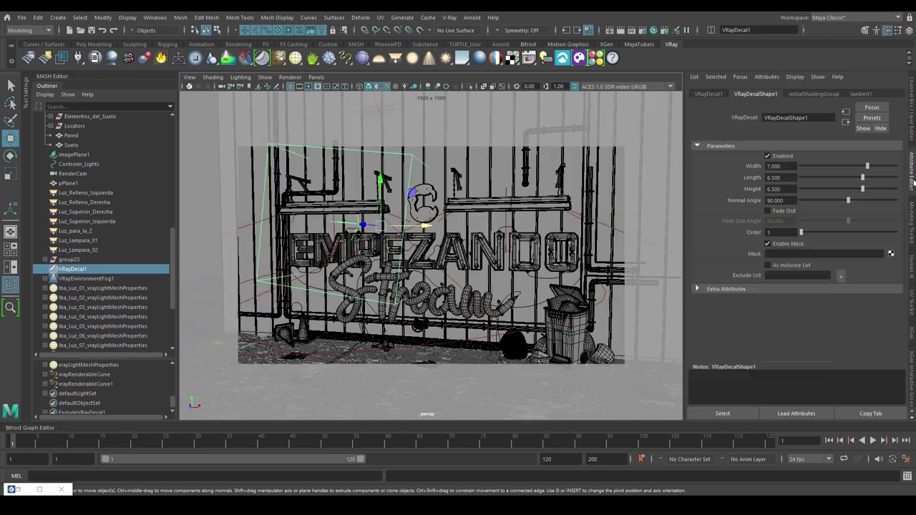
left_click(901, 258)
left_click_drag(499, 226, 422, 120)
left_click(414, 339)
scroll(863, 184, "up", 3)
left_click(886, 224)
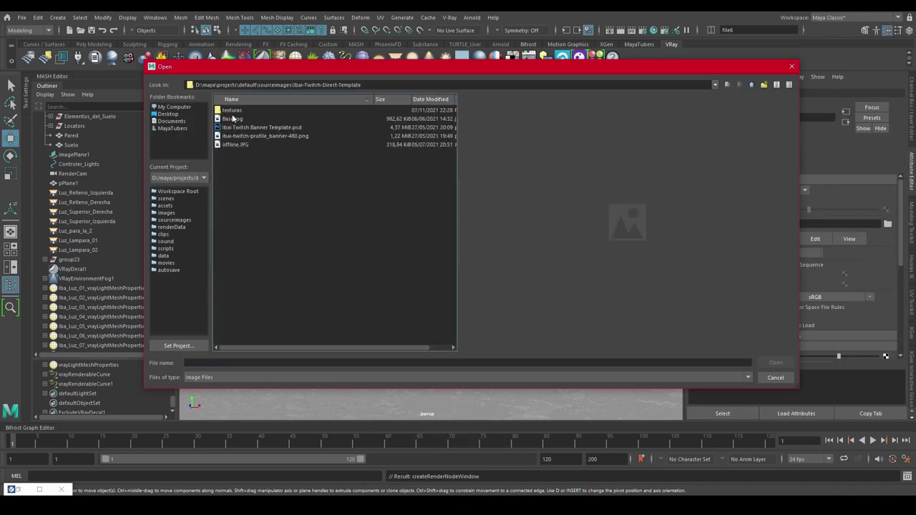
double_click(232, 118)
left_click(244, 230)
left_click(775, 362)
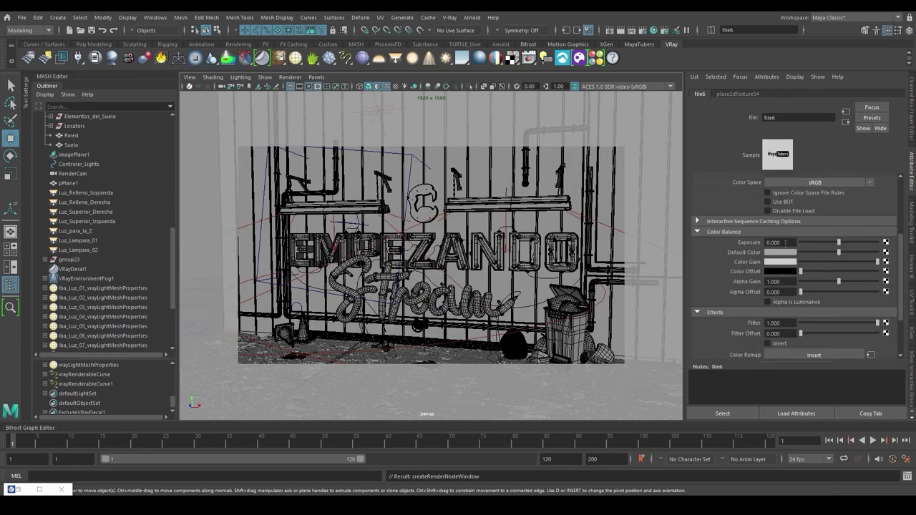
left_click(772, 343)
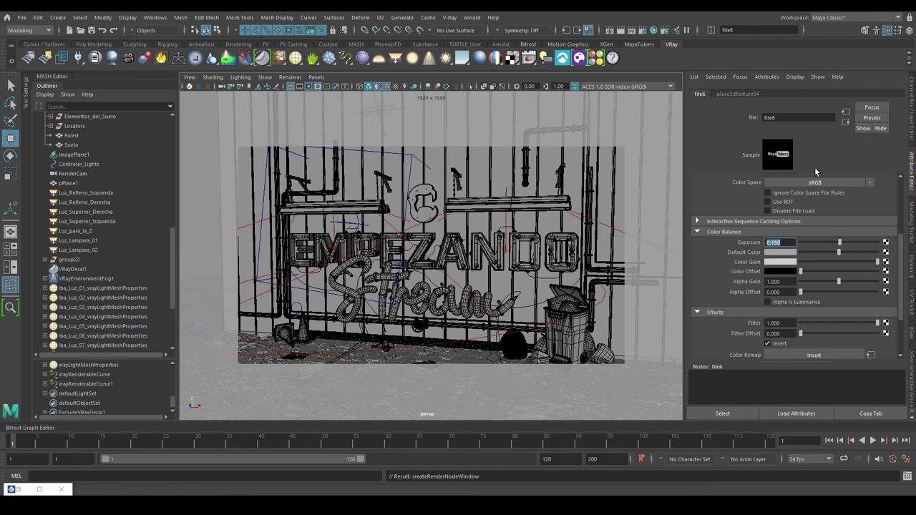
Assign a new VRay Mtl material to the logo decal.
left_click(844, 121)
right_click_drag(407, 156, 474, 331)
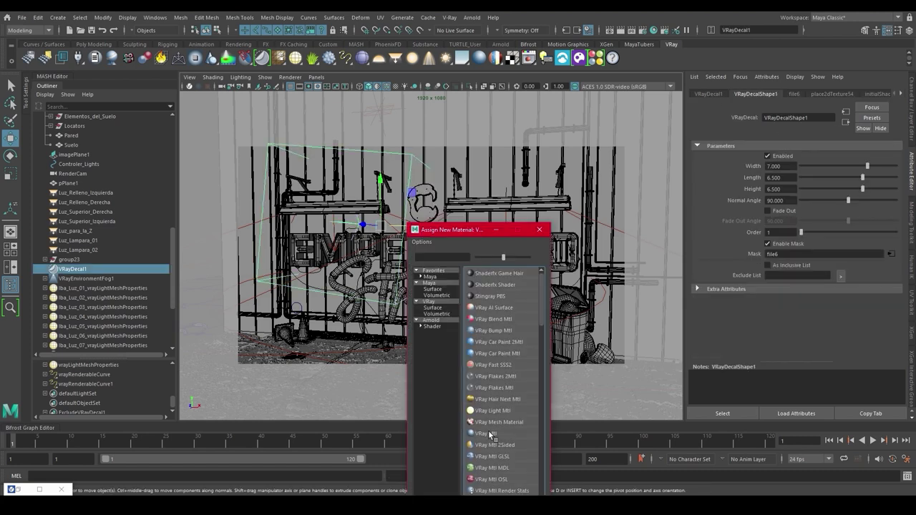
left_click(489, 434)
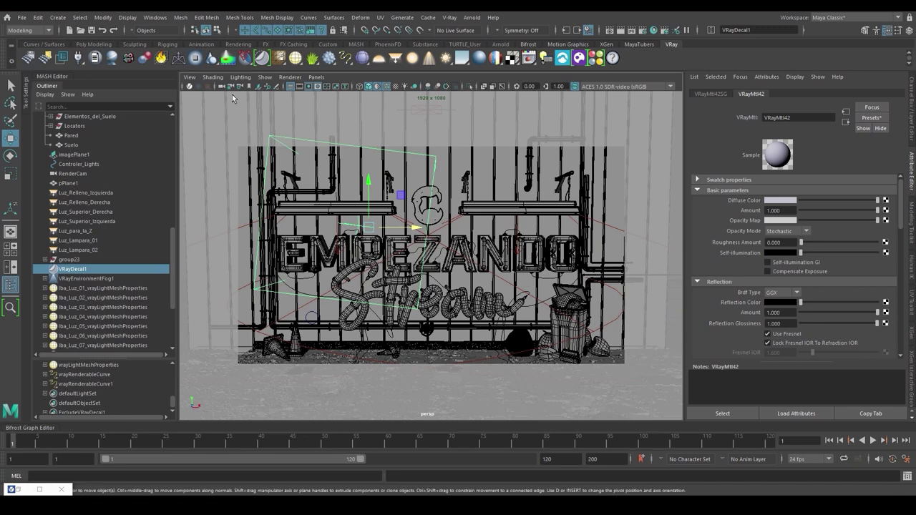
Render the region around the MayaTubers decal and examine how the logo lands on the wall and nearby objects.
left_click(19, 490)
left_click(605, 118)
left_click(614, 132)
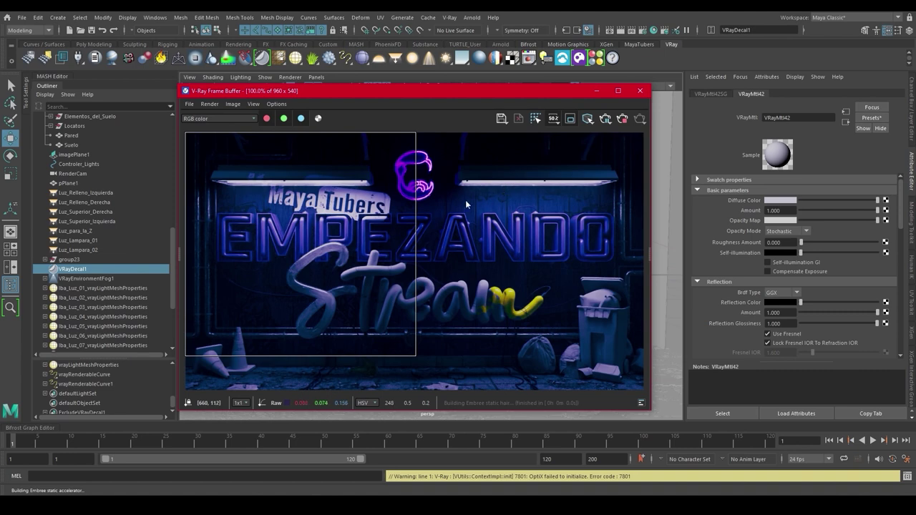
scroll(254, 177, "up", 1)
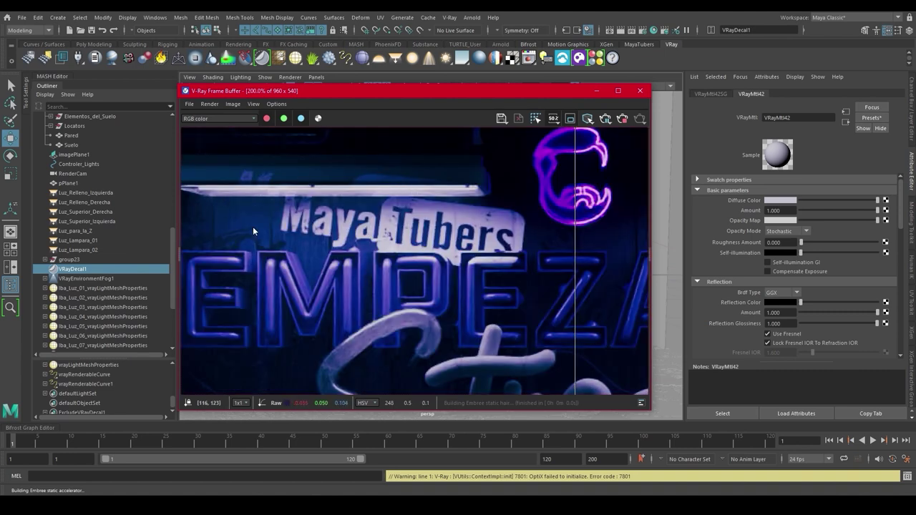
scroll(324, 228, "down", 1)
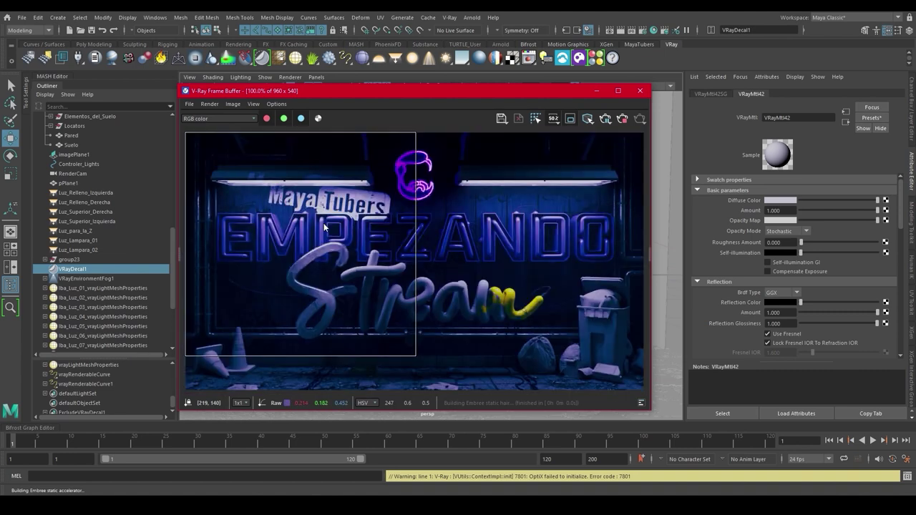
left_click_drag(451, 96, 352, 98)
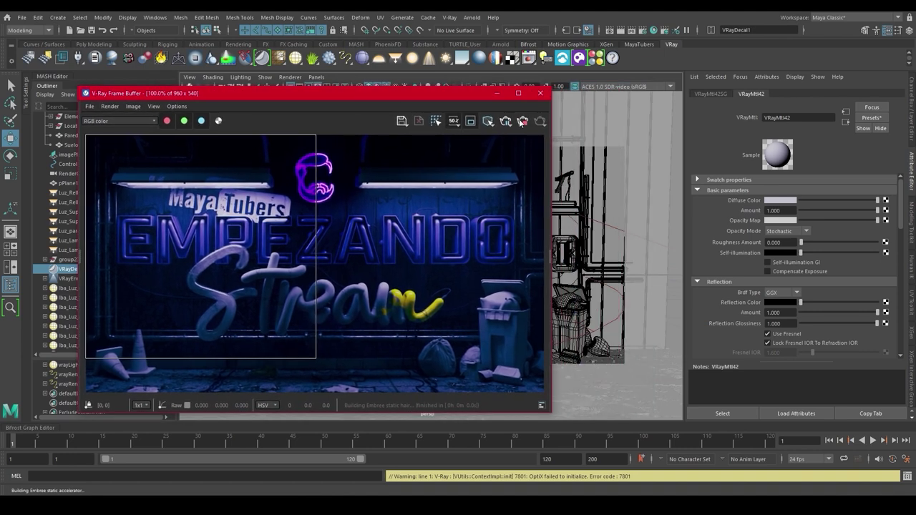
left_click(498, 94)
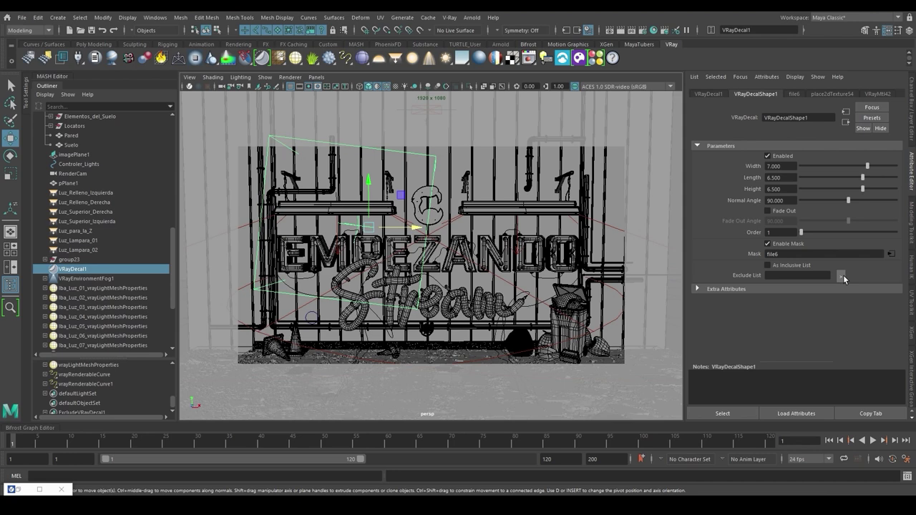
Create an exclude list for the logo decal and add the Pared wall mesh to its set.
left_click(841, 276)
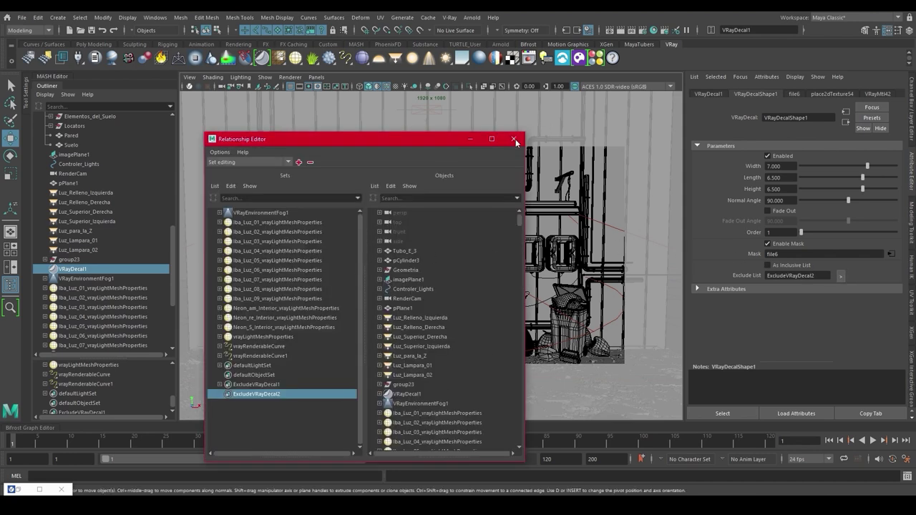
left_click(514, 139)
left_click(71, 135)
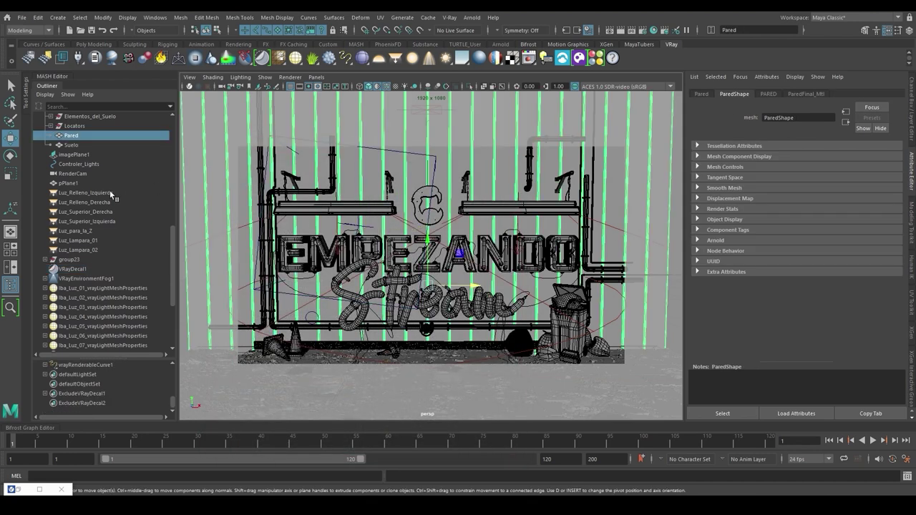
scroll(93, 215, "down", 5)
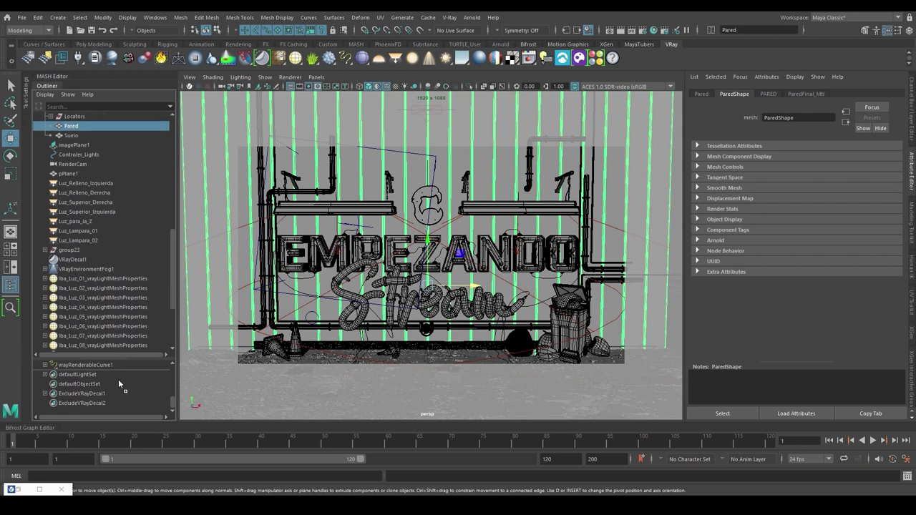
left_click(89, 403)
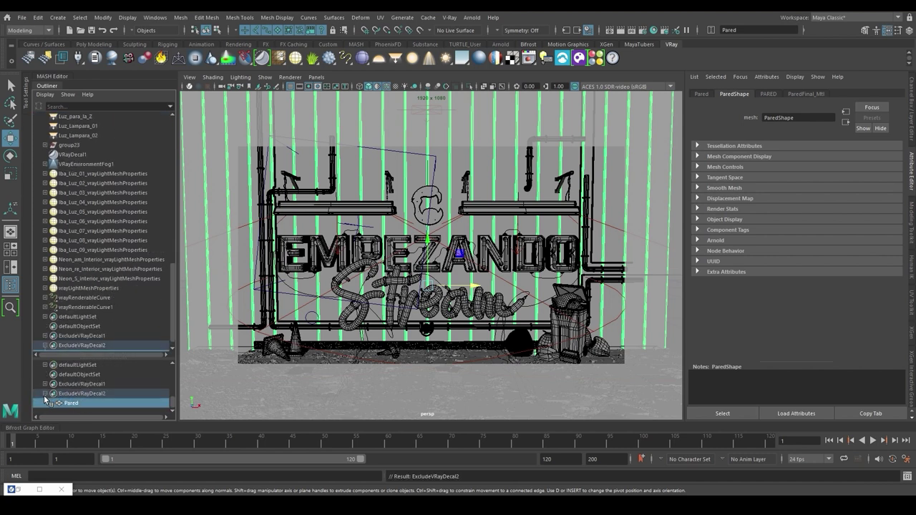
left_click(44, 396)
left_click_drag(96, 359, 98, 420)
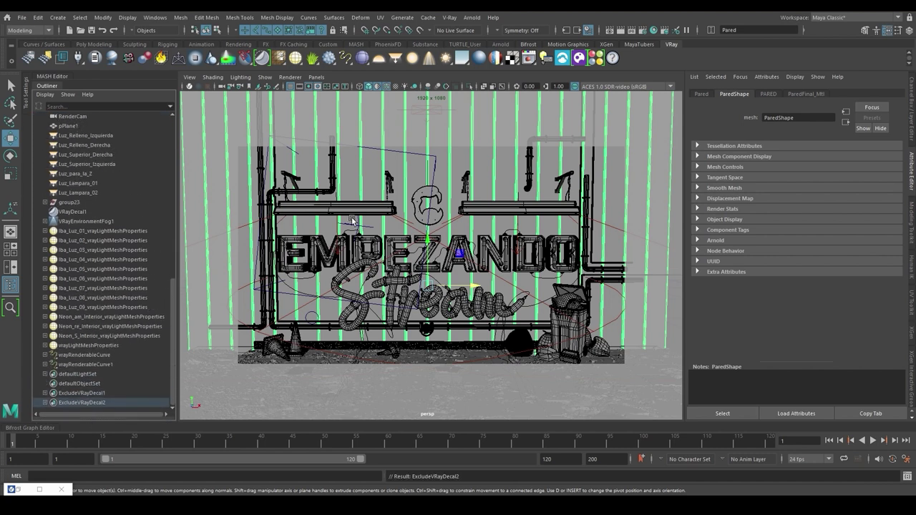
Enable As Inclusive List on the logo decal and render the region again to inspect the logo.
left_click(432, 170)
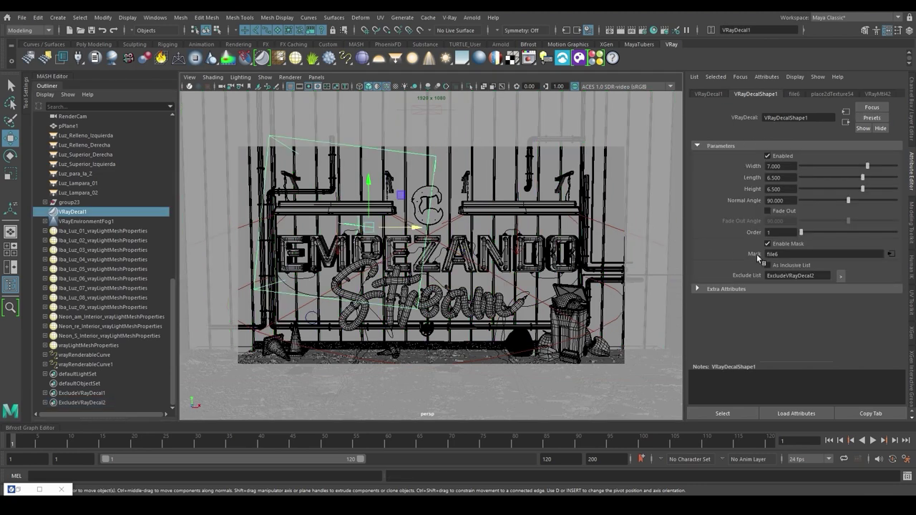
left_click(531, 58)
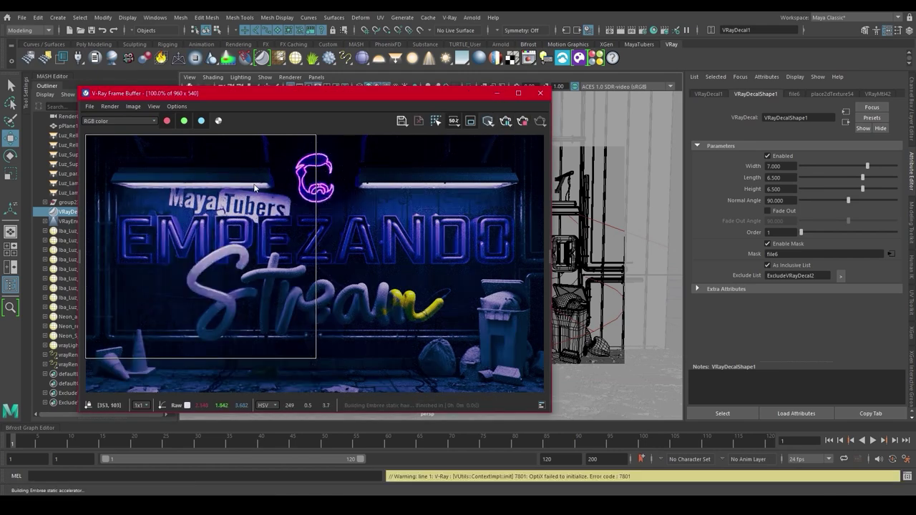
scroll(257, 189, "up", 1)
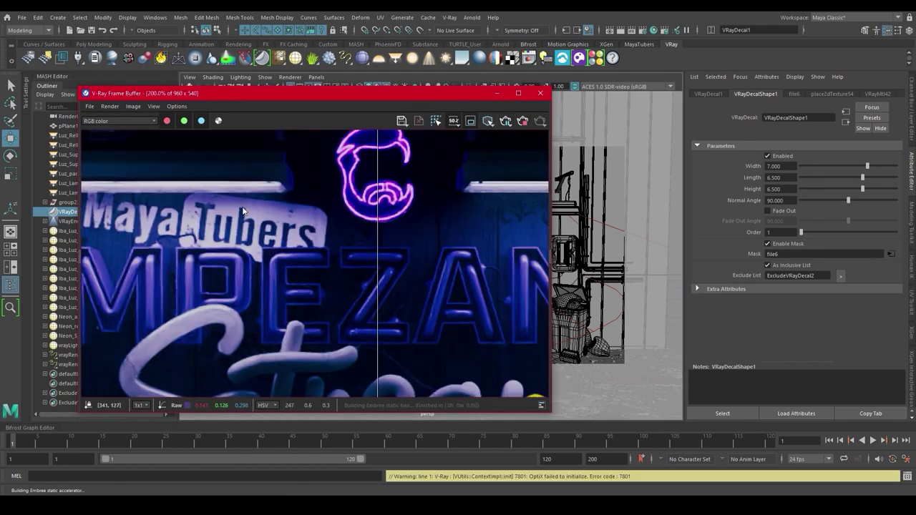
scroll(243, 211, "down", 1)
Set the decal material's diffuse color to black and inspect the logo in the updated render.
left_click(877, 91)
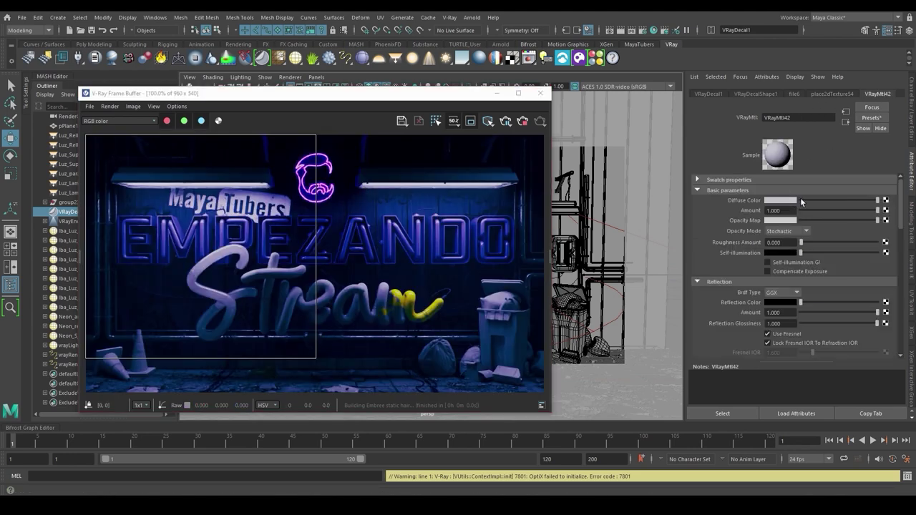
left_click(788, 199)
left_click(738, 196)
scroll(231, 189, "up", 1)
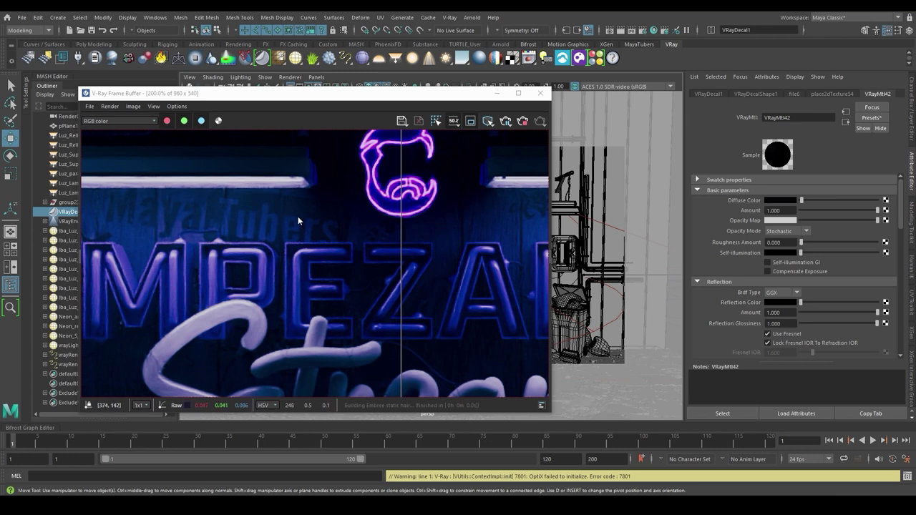
scroll(297, 216, "down", 1)
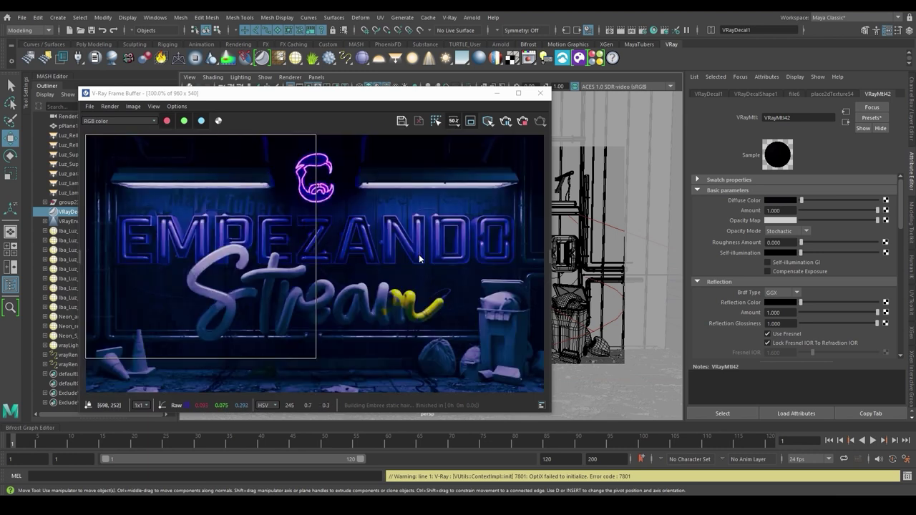
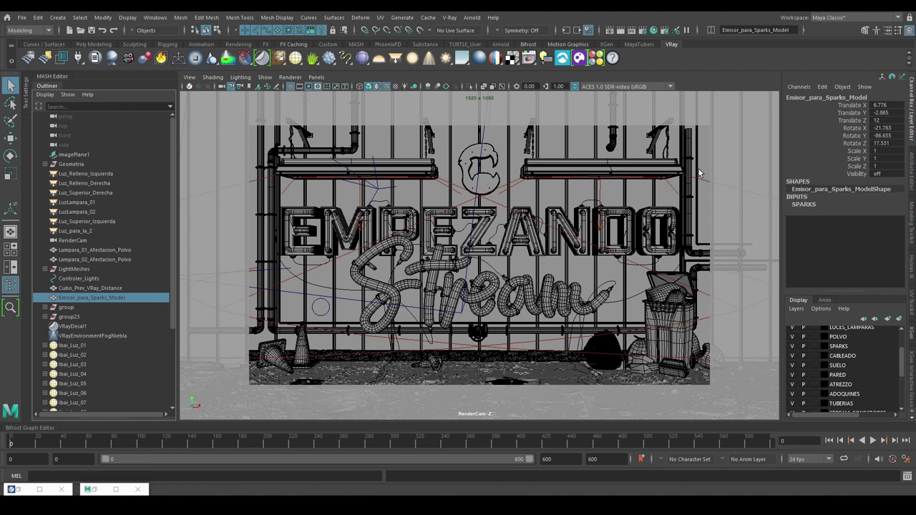
Switch to the FX menu set and open the creation options for a new nParticle emitter.
left_click(41, 31)
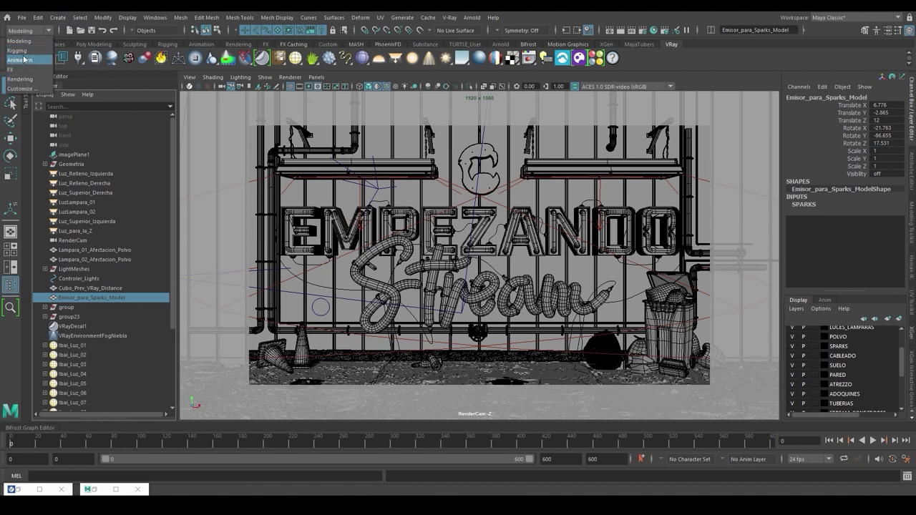
left_click(13, 69)
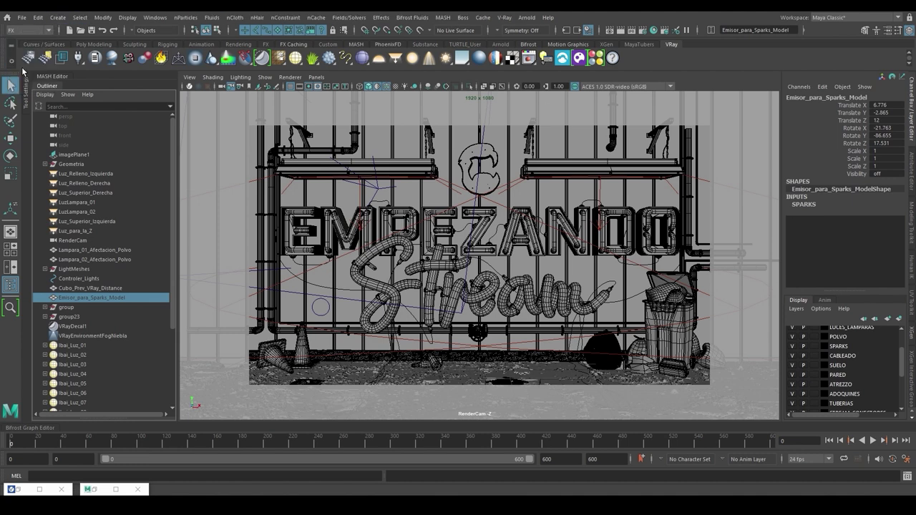
left_click(193, 20)
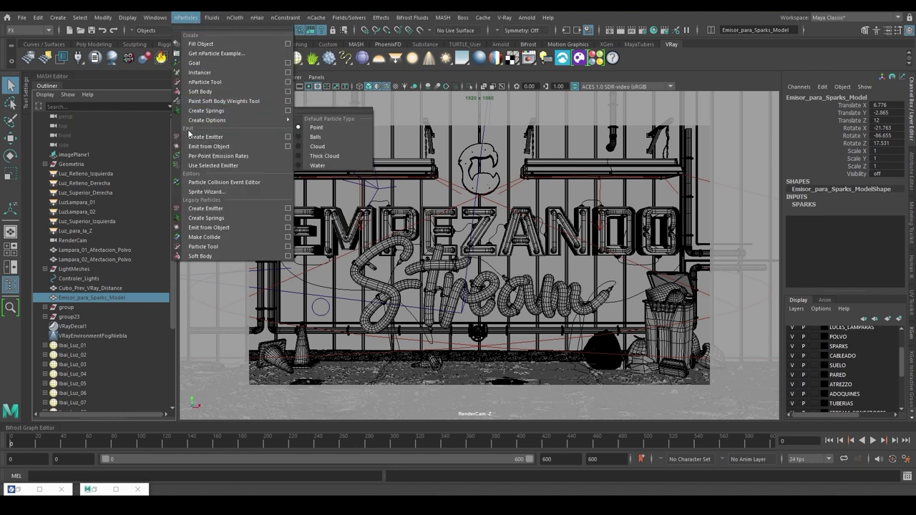
left_click(287, 136)
Create the emitter with a new solver, the Volume emitter type and a Cube volume shape.
left_click(455, 184)
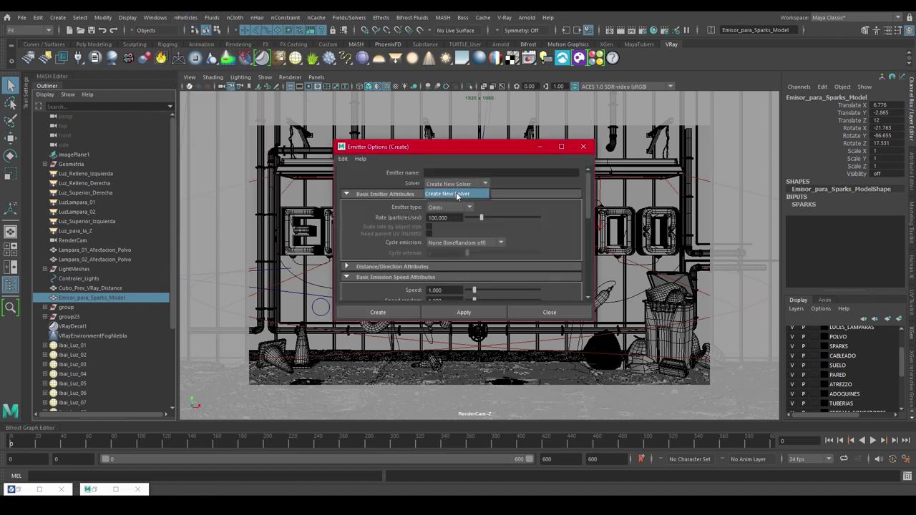
left_click(449, 207)
left_click(453, 232)
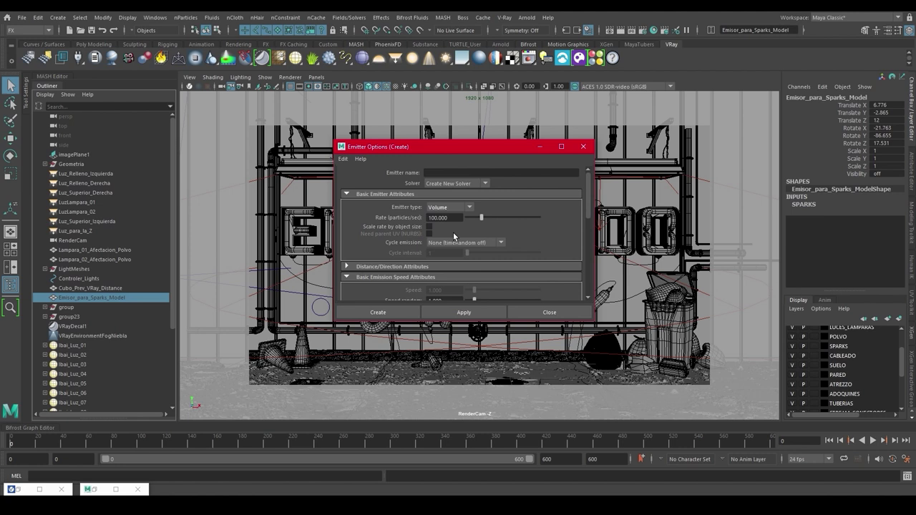
scroll(512, 231, "down", 6)
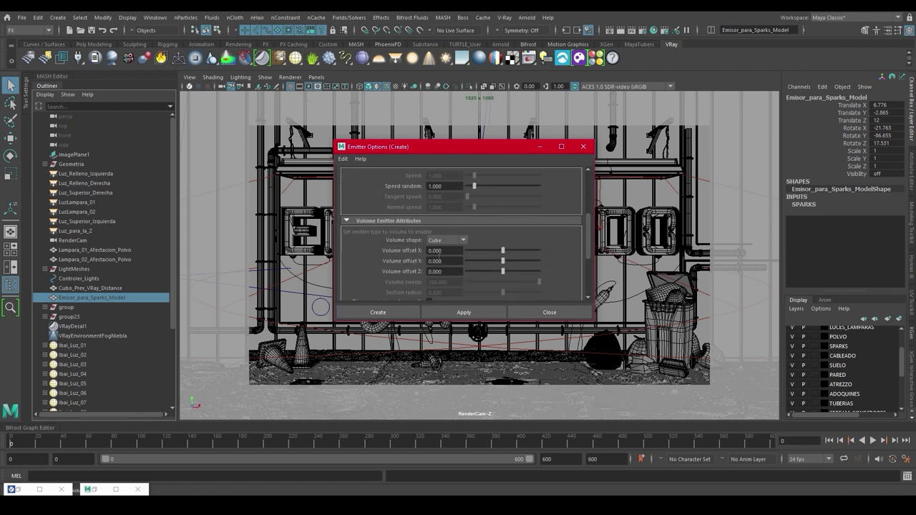
scroll(500, 238, "down", 1)
left_click(439, 232)
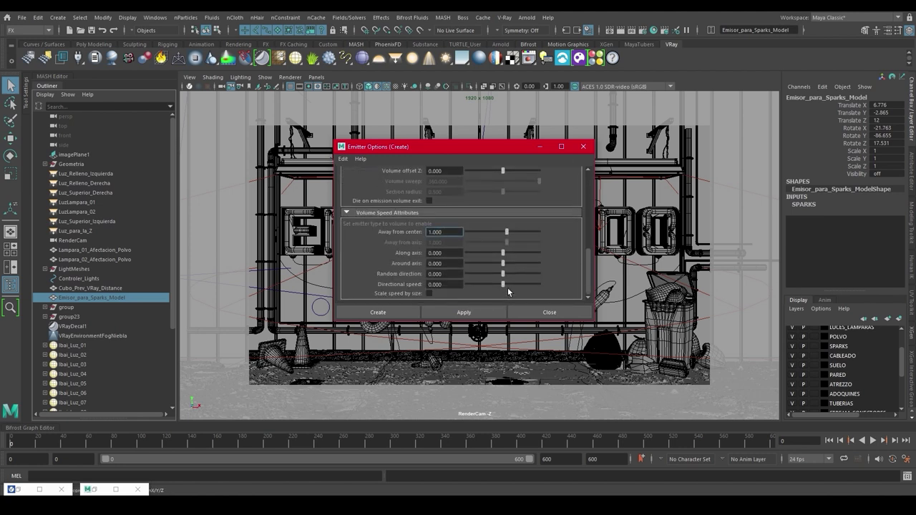
left_click(394, 312)
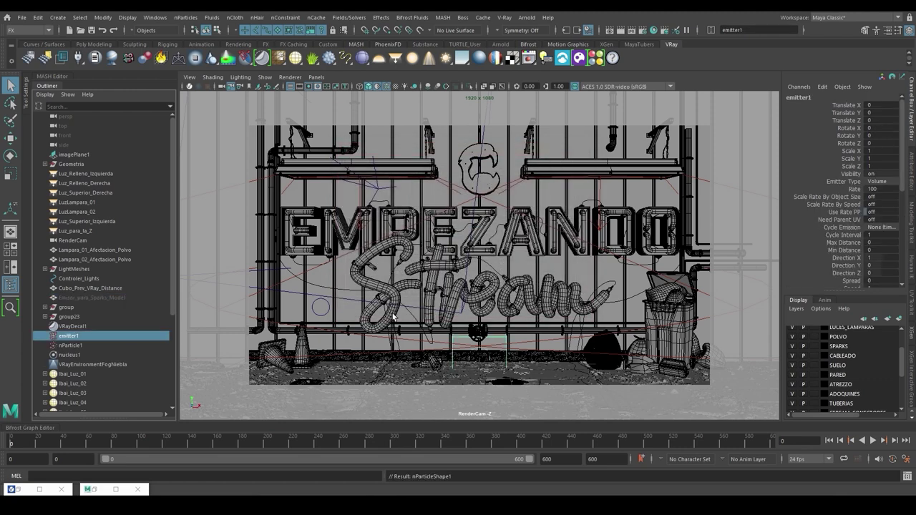
Move the emitter in front of the sign by setting Translate Y to 5 and Translate Z to 1.55.
double_click(886, 105)
key("Tab")
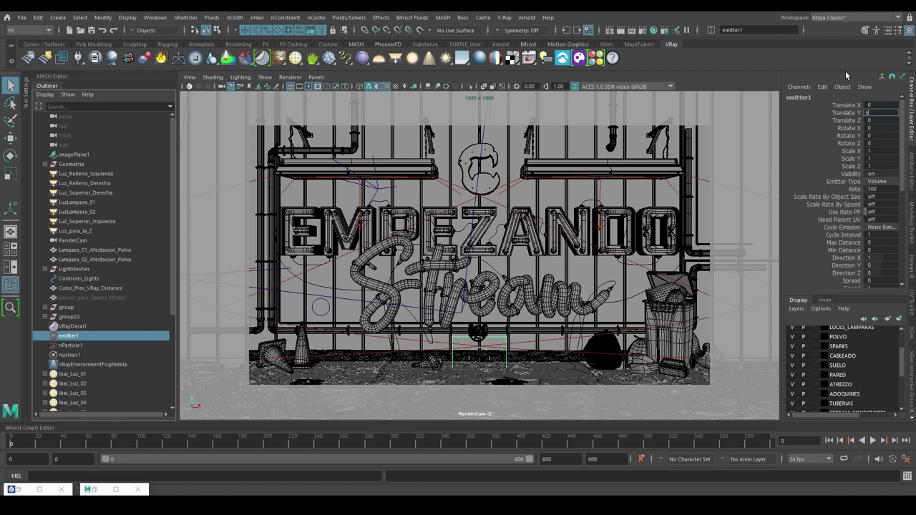
type("5")
key("Tab")
type("1")
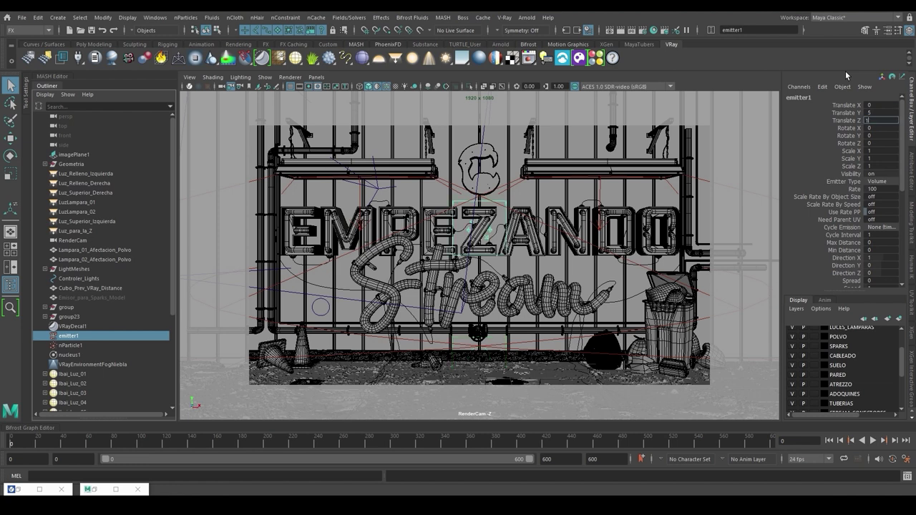
type(".55")
Scale the emitter volume to cover the sign, with 9 in X, 2.5 in Y and 2 in Z.
key("Tab")
key("Tab")
key("Tab")
key("Tab")
type("9")
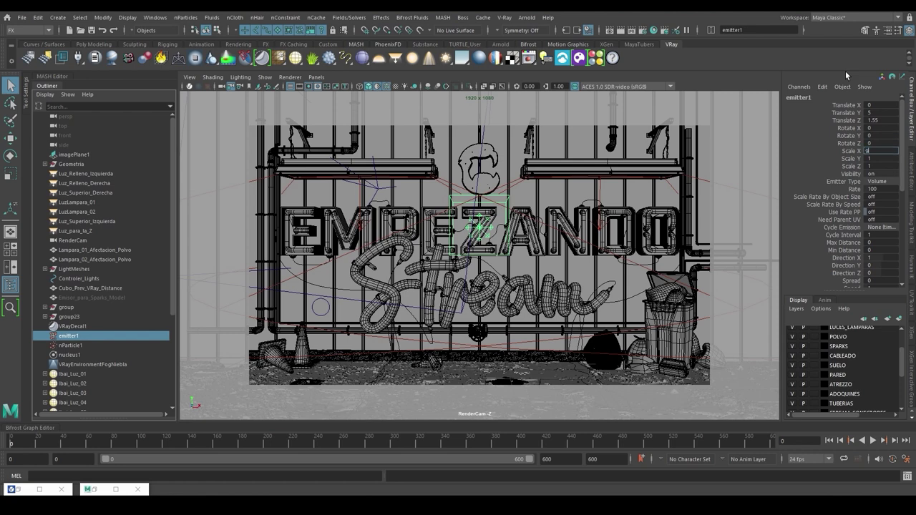
key("Tab")
type("2.5")
key("Tab")
type("2")
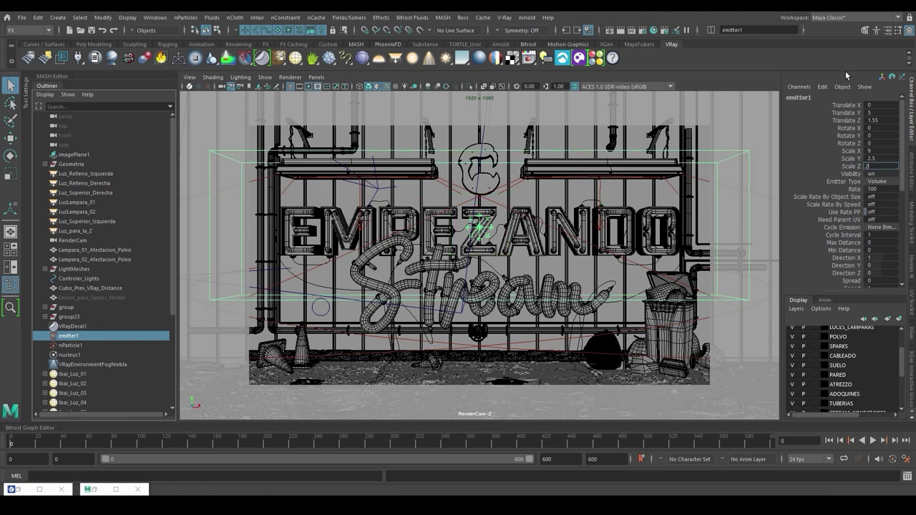
key("Return")
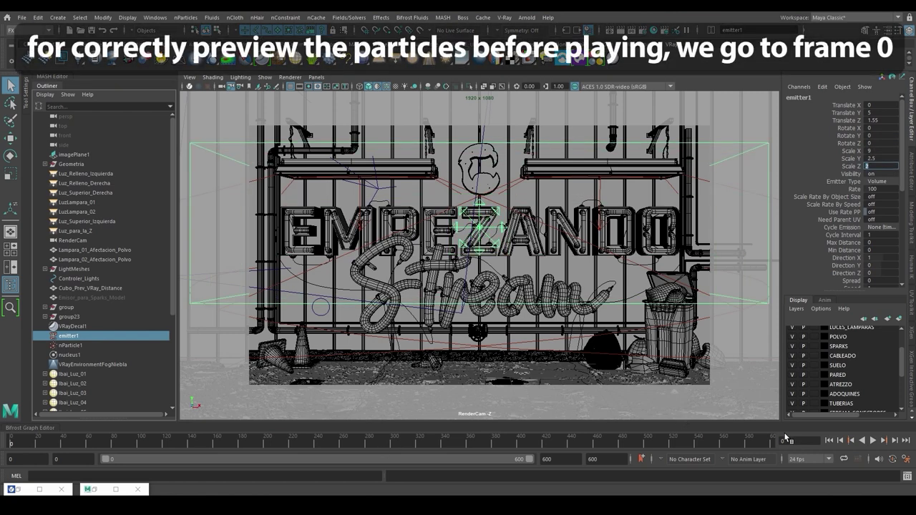
Preview the particle emission, try an emitter rate of 5000, and reduce the rate to 200.
left_click(873, 443)
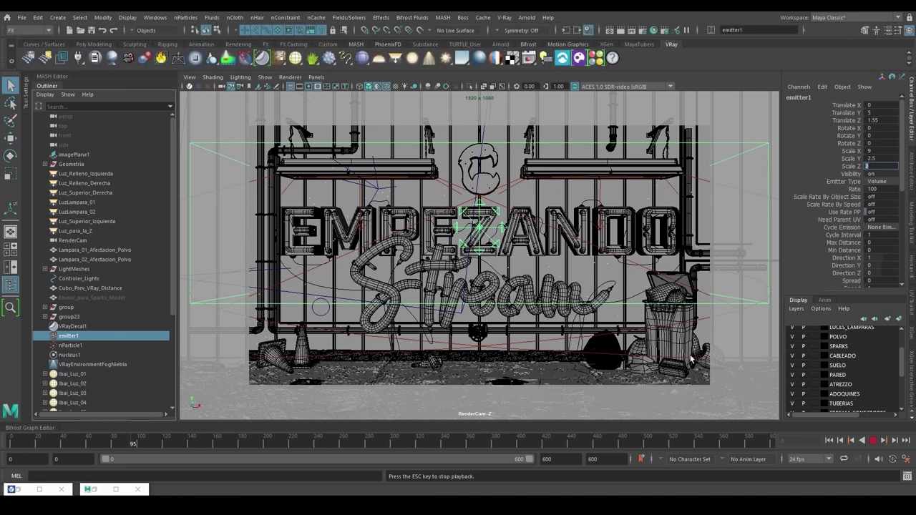
left_click(873, 441)
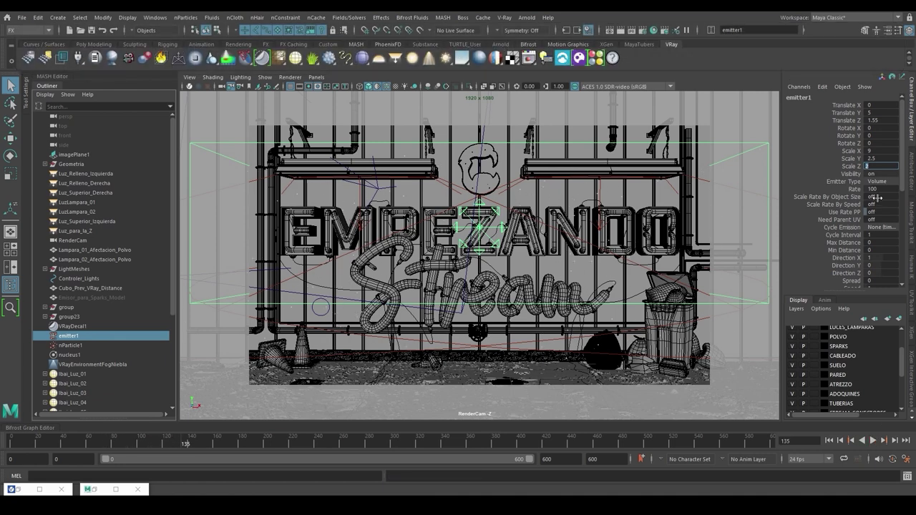
left_click(880, 188)
left_click(830, 441)
left_click(873, 441)
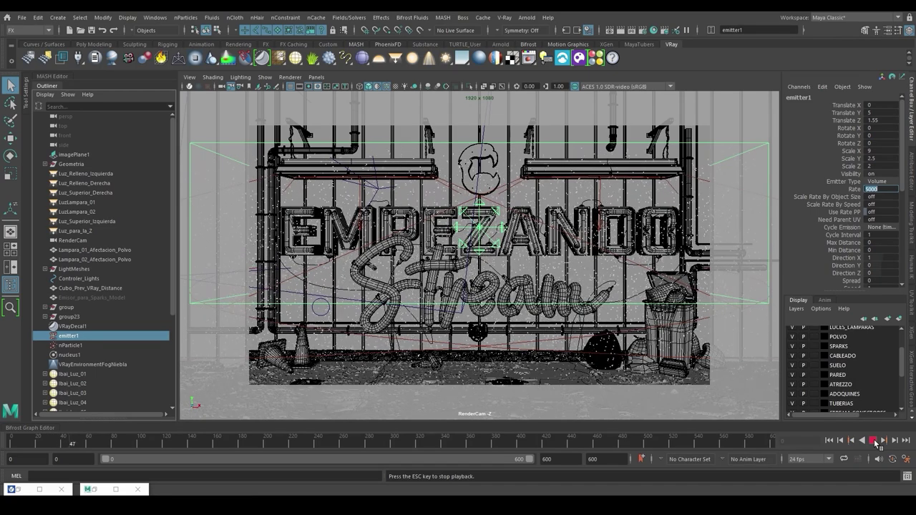
left_click(874, 442)
left_click(830, 440)
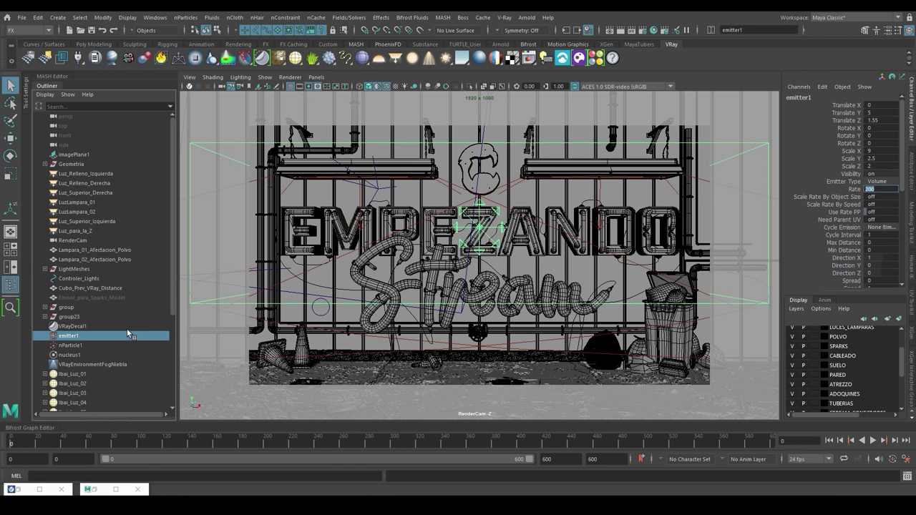
Set the gravity of nucleus1 to 0 and play the simulation to check the particle motion.
left_click(72, 355)
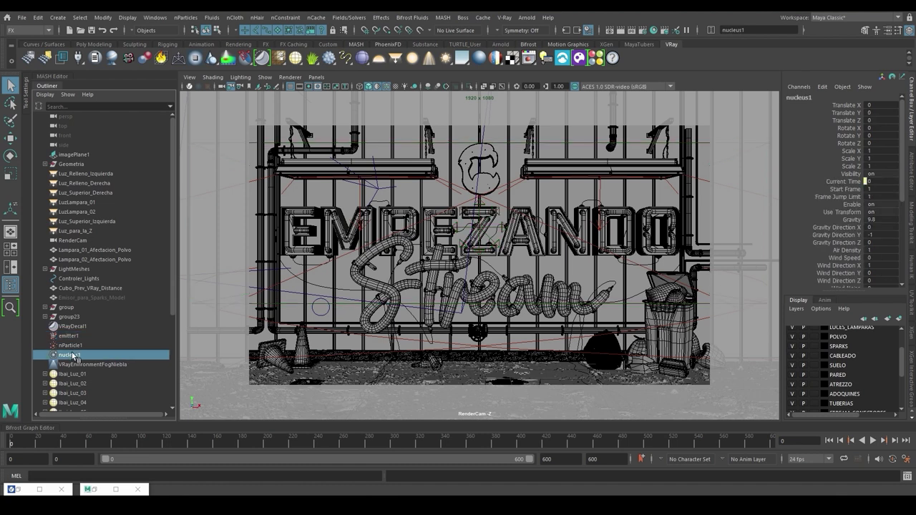
double_click(884, 220)
left_click(873, 441)
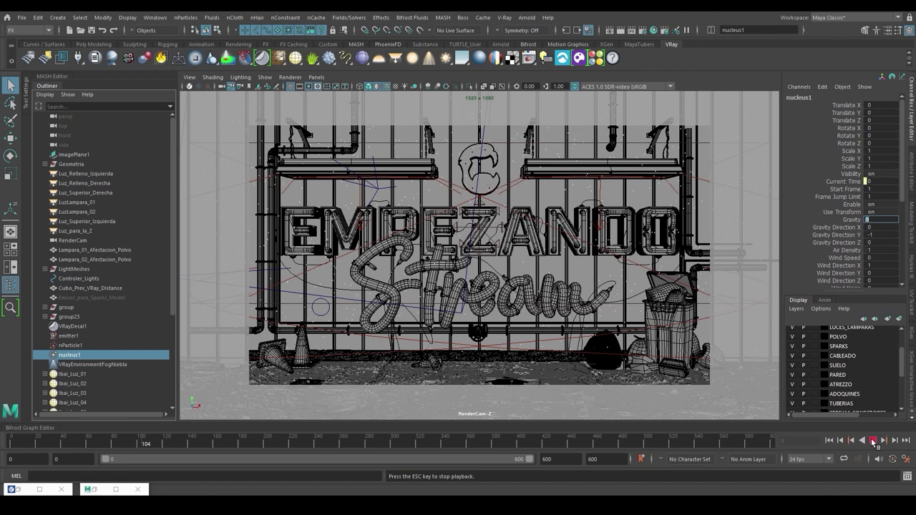
left_click(873, 441)
Set the emitter's Away From Center speed to 0, preview the simulation and return to the first frame.
left_click(69, 336)
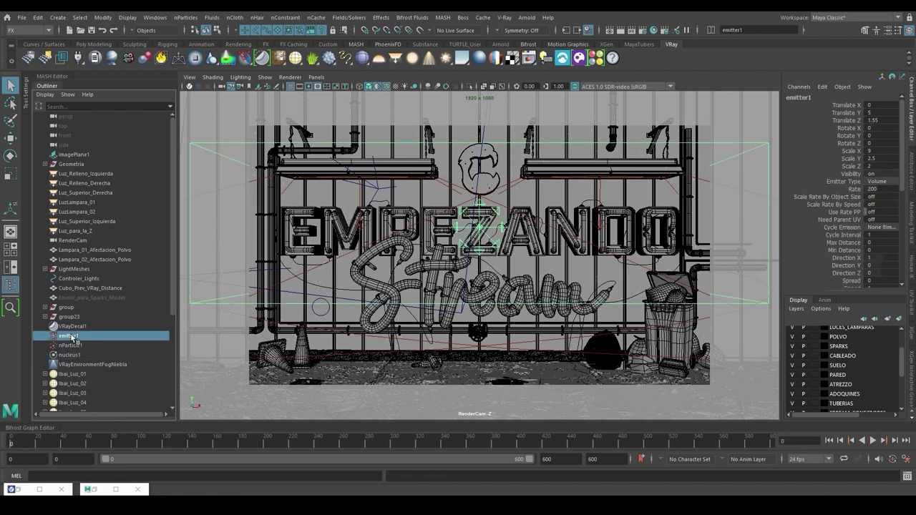
scroll(812, 252, "down", 6)
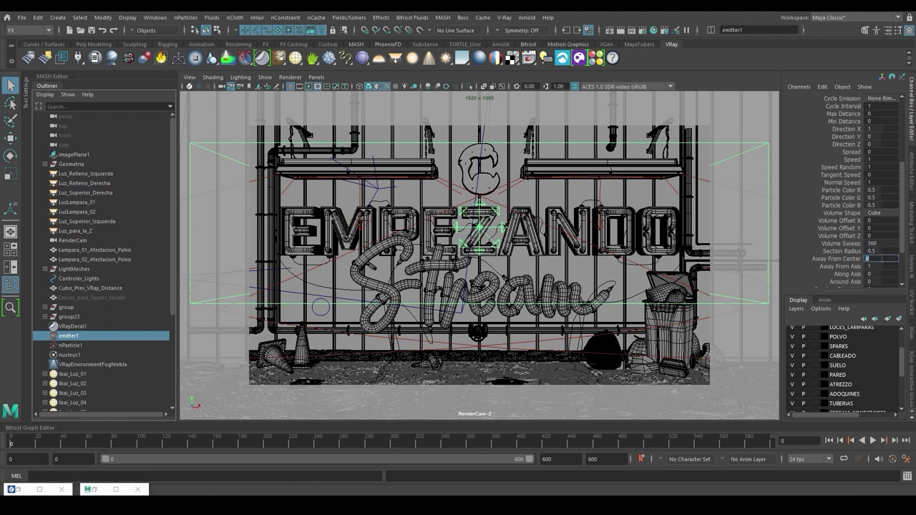
double_click(869, 258)
left_click(873, 441)
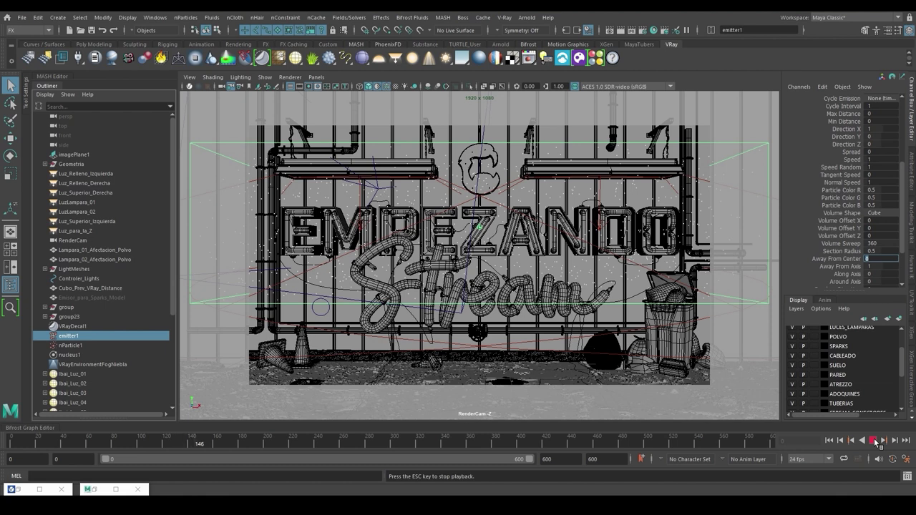
left_click(874, 441)
left_click(830, 441)
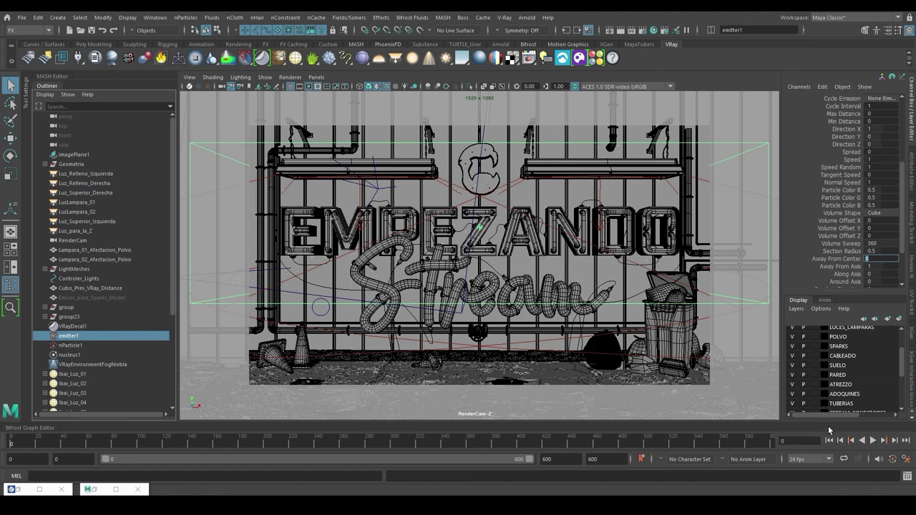
Set the emitter's Rate to 2000 at frame 14 and keyframe it.
scroll(858, 238, "up", 6)
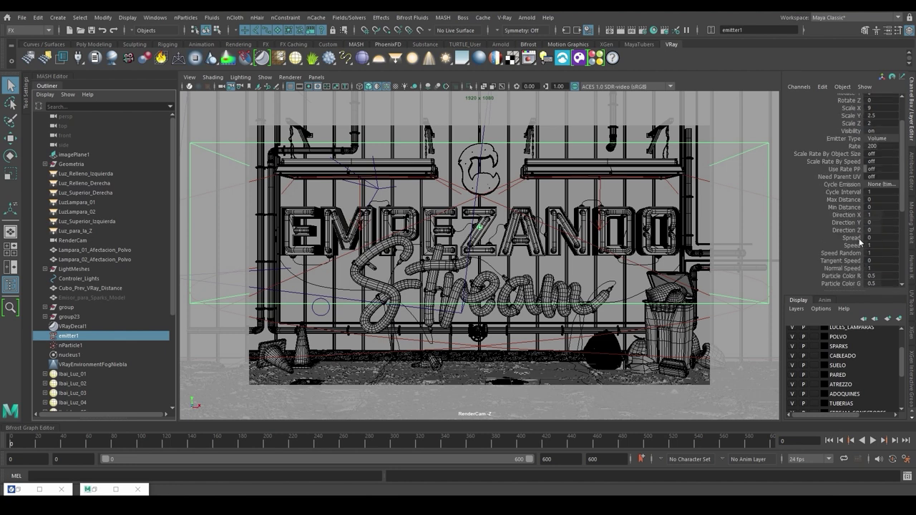
left_click(880, 189)
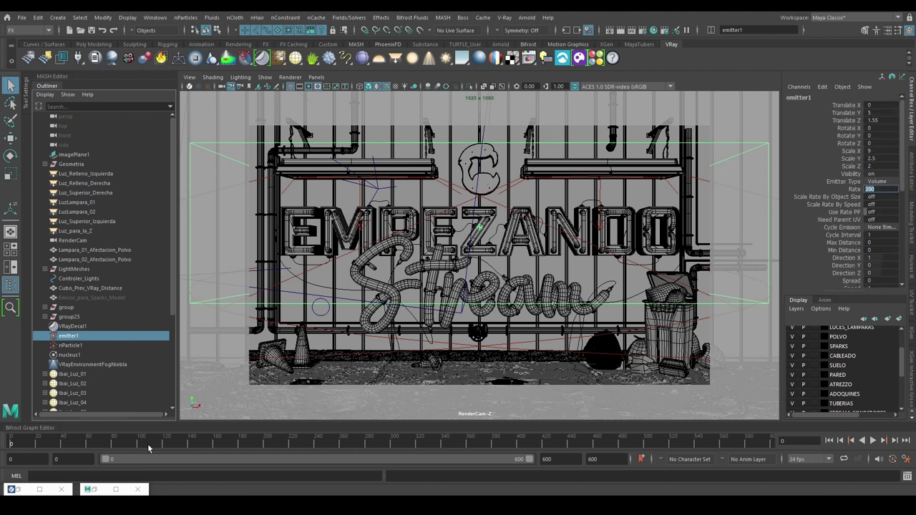
left_click_drag(11, 444, 29, 450)
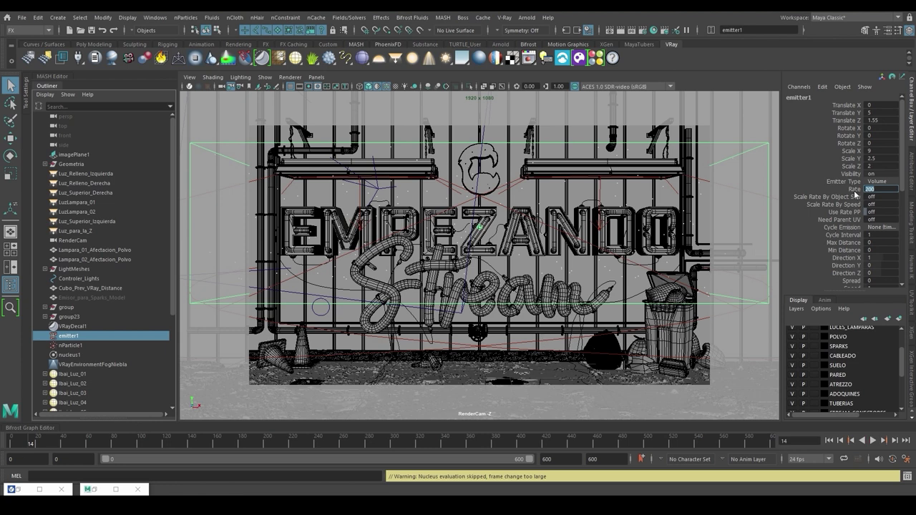
type("2000")
key("Return")
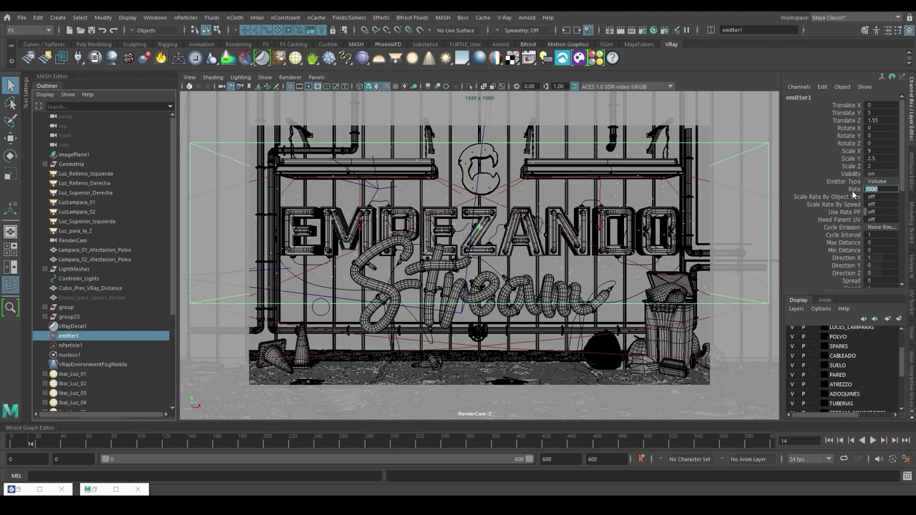
right_click(853, 190)
left_click(867, 209)
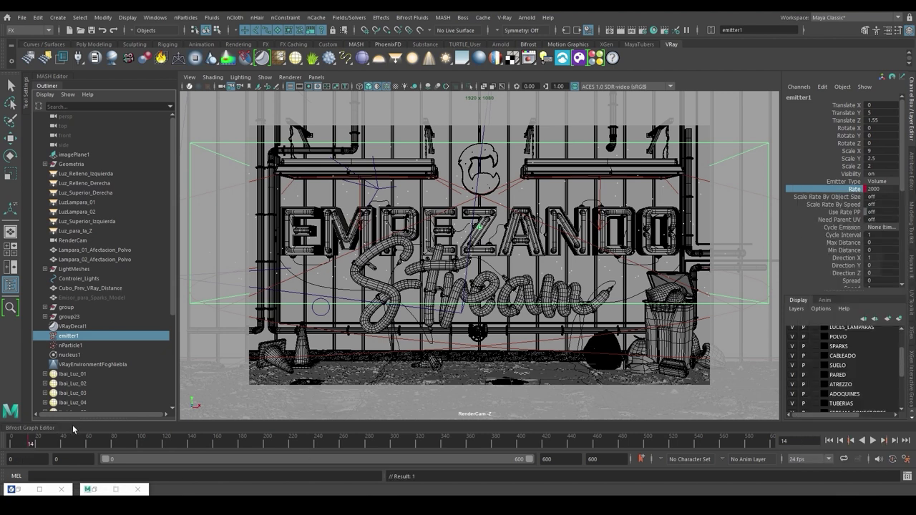
Keyframe the emitter's Rate at 100 on frame 15 and play the simulation to check the drop in emission.
left_click(31, 443)
left_click(887, 189)
type("1")
key("Return")
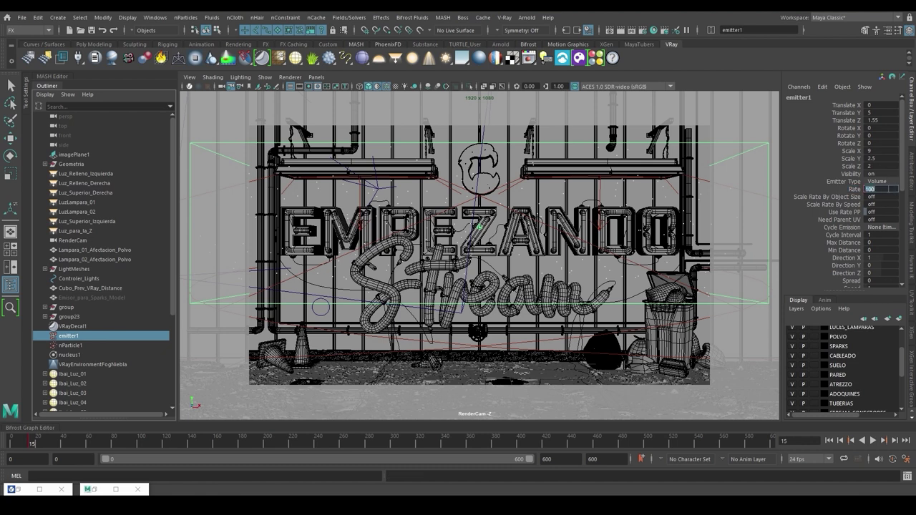
left_click(859, 190)
right_click(858, 191)
left_click(864, 208)
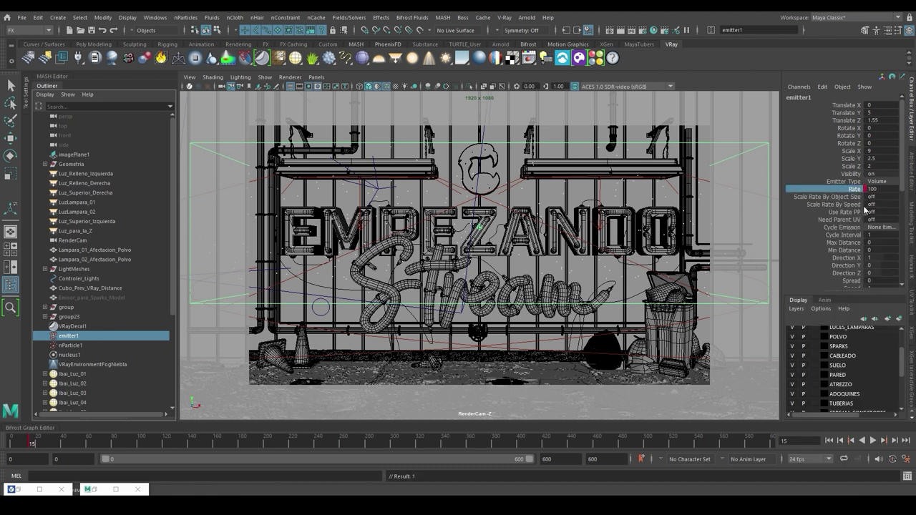
left_click(873, 441)
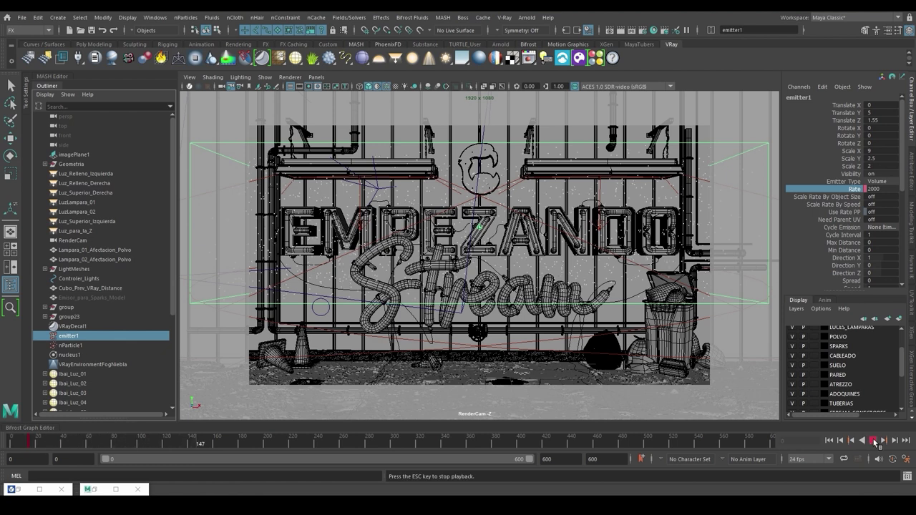
left_click(873, 441)
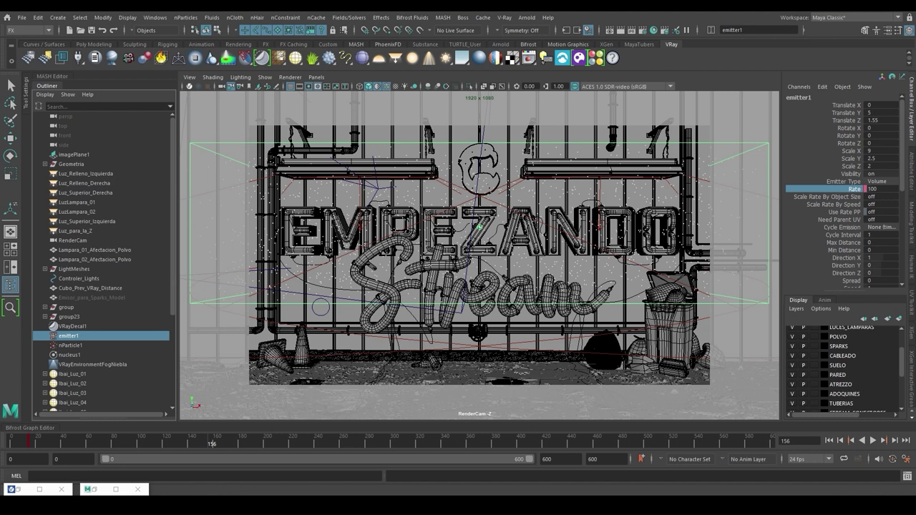
Set the emitter's Random Direction and Directional Speed to 0.1 each.
scroll(843, 251, "down", 8)
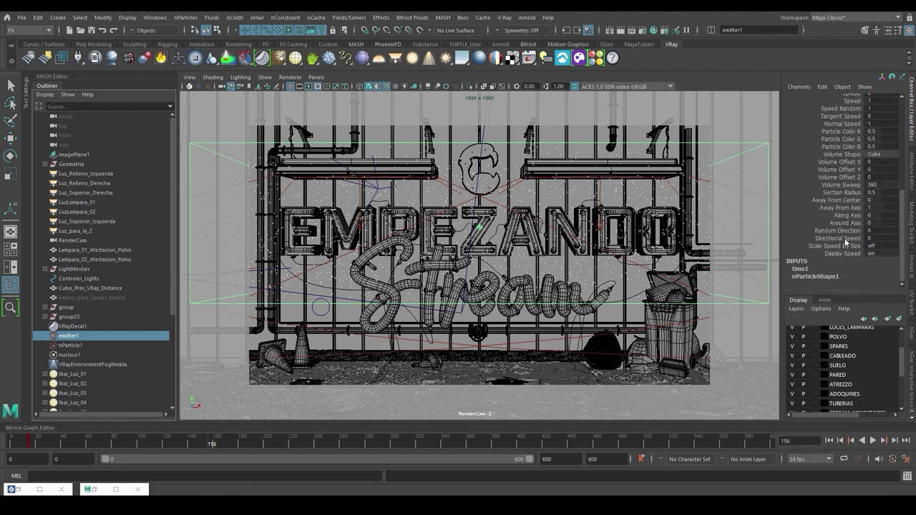
double_click(875, 230)
type("0.1")
key("Tab")
type("0.1")
key("Return")
Set the emitter's Direction X to 9, Direction Y to 2.5 and Direction Z to 2.
scroll(881, 228, "up", 4)
scroll(881, 228, "up", 4)
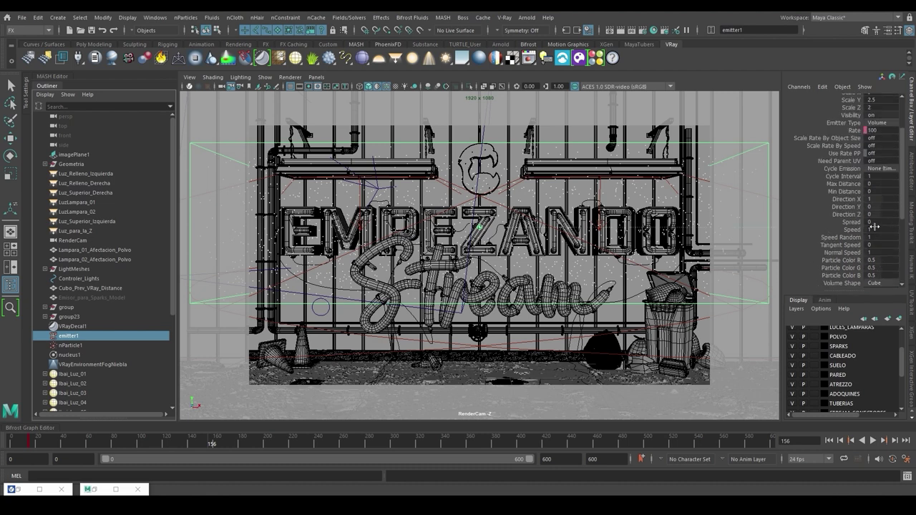
left_click(877, 235)
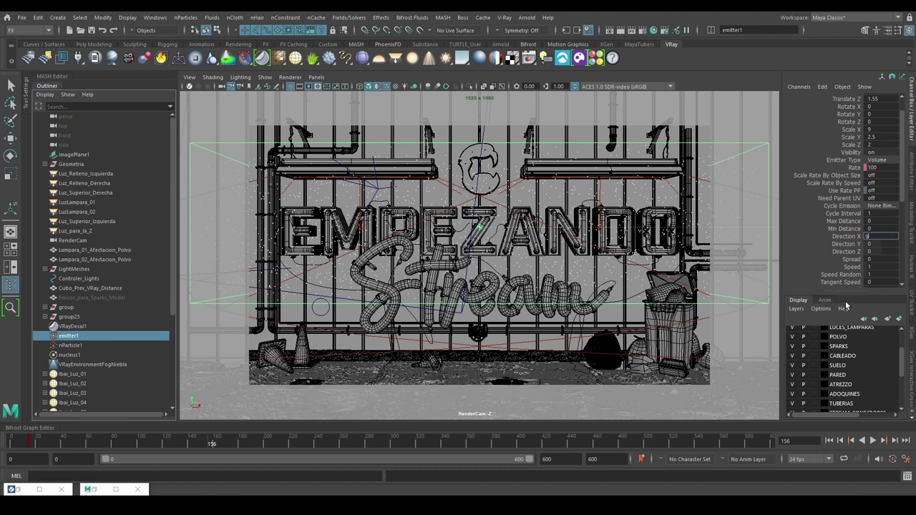
type("9")
key("Tab")
key("Tab")
type("2")
Play the simulation from the first frame to check the particle motion, and return to the start.
left_click(828, 441)
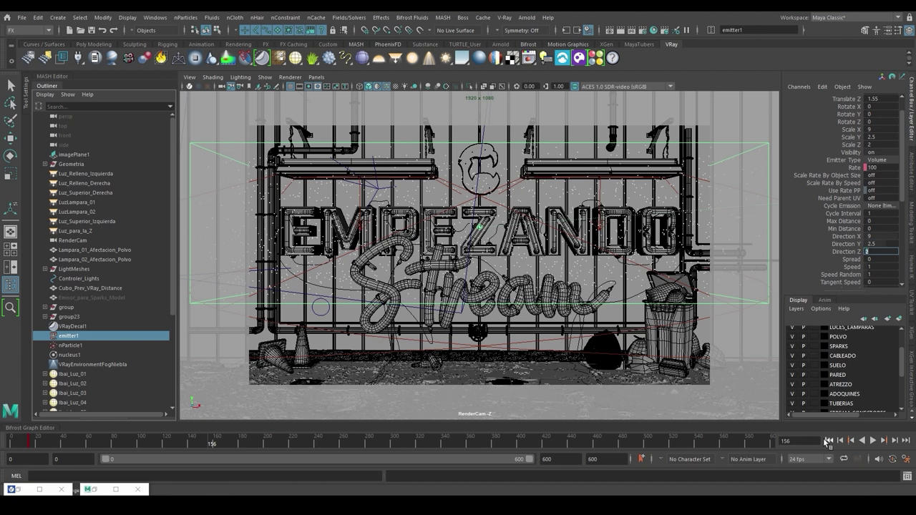
left_click(873, 441)
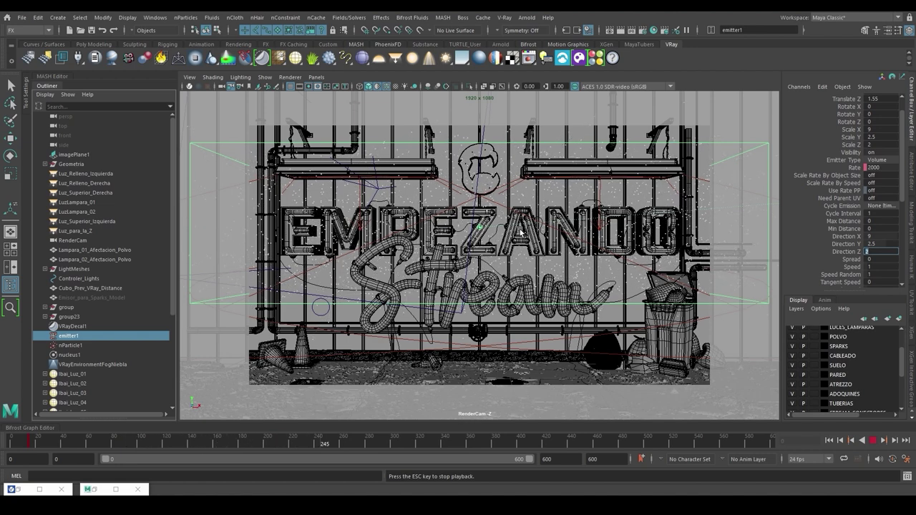
left_click(873, 441)
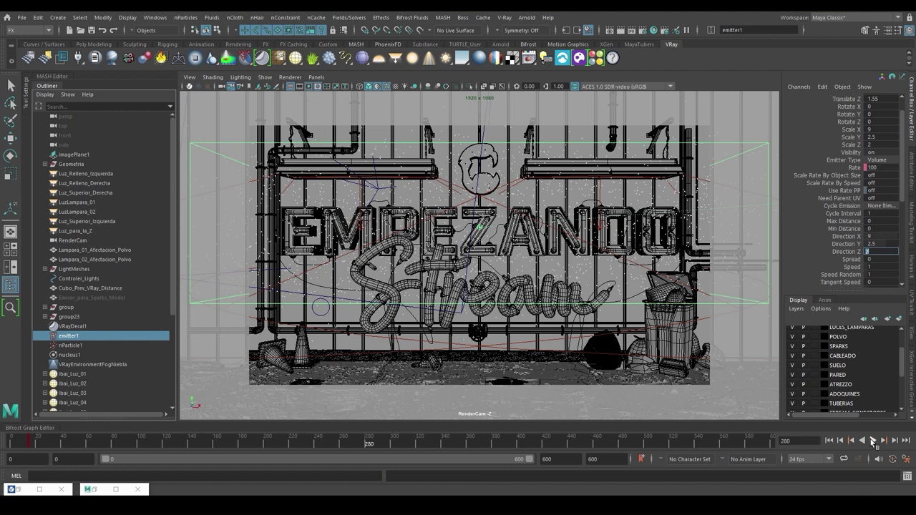
left_click(829, 440)
Set the emitter's Speed to 0.01 and play the simulation to check the slower drift.
left_click(879, 266)
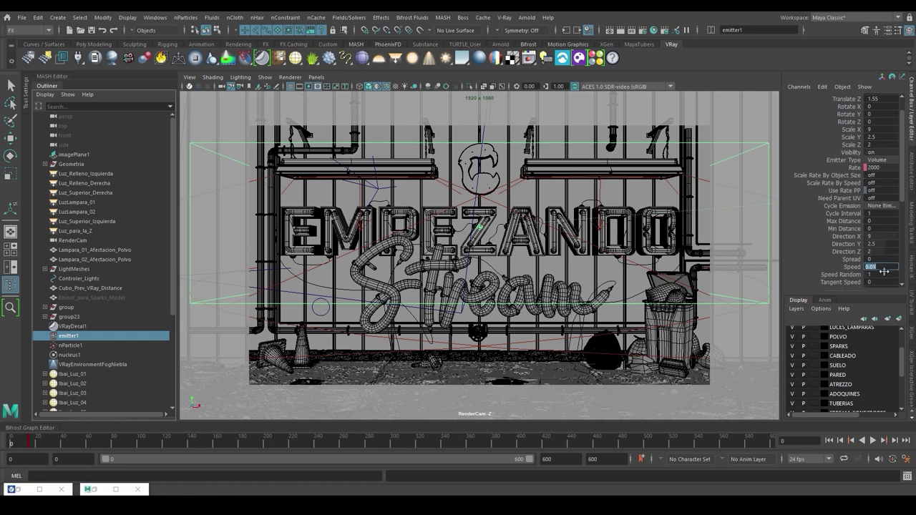
left_click(883, 274)
left_click(872, 441)
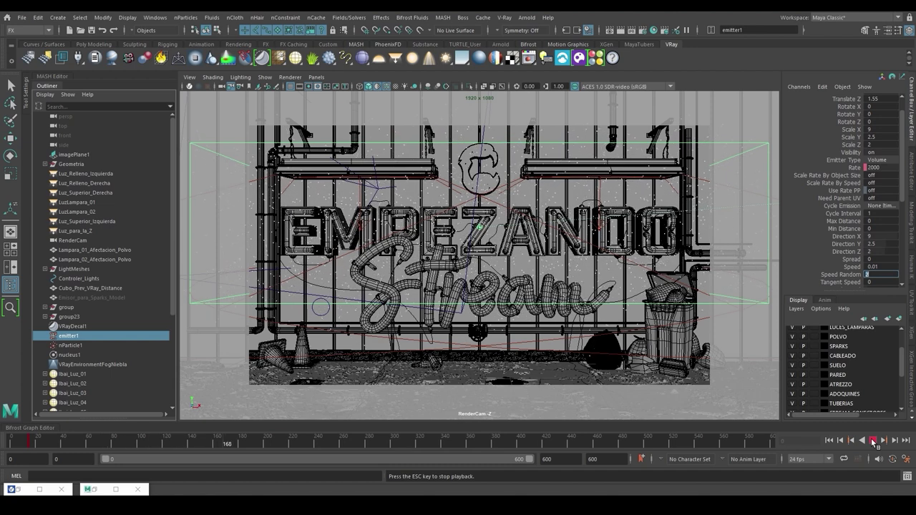
left_click(873, 441)
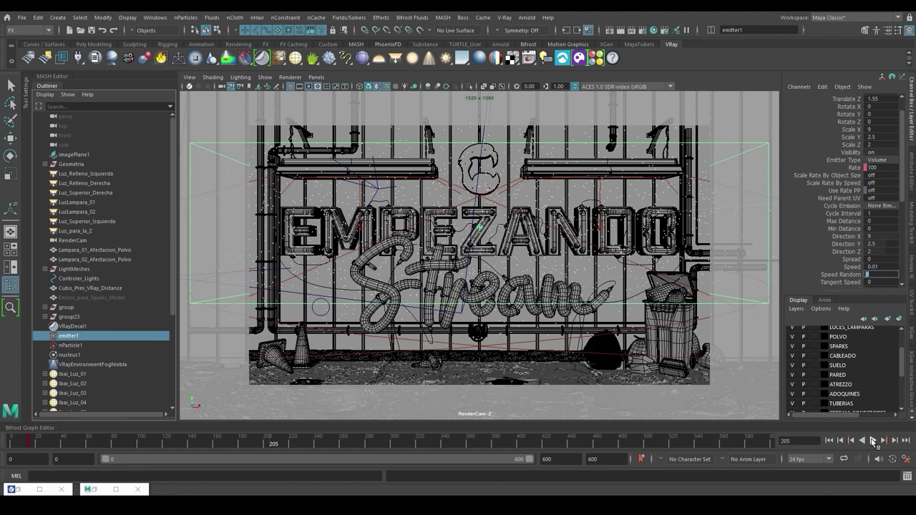
Select nParticle1 and set its particle Radius to 0.5 in the particle size attributes.
left_click(912, 183)
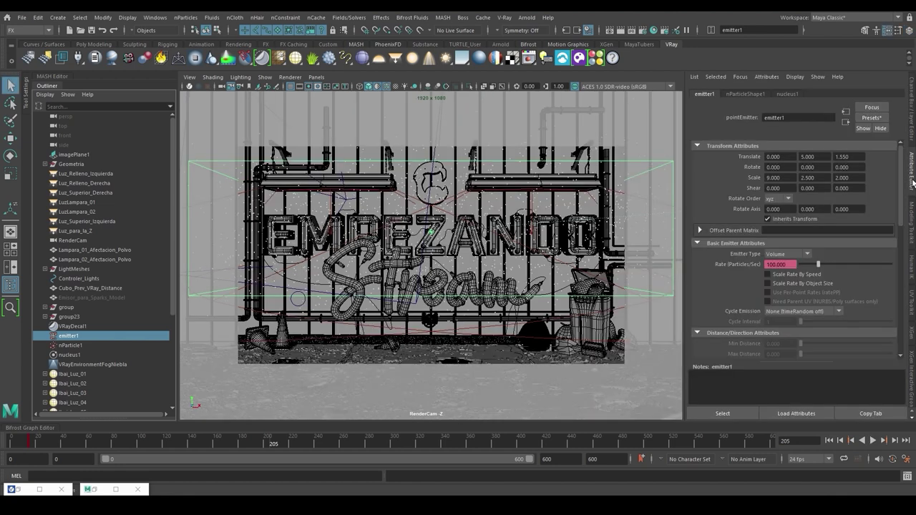
left_click(71, 345)
left_click(704, 166)
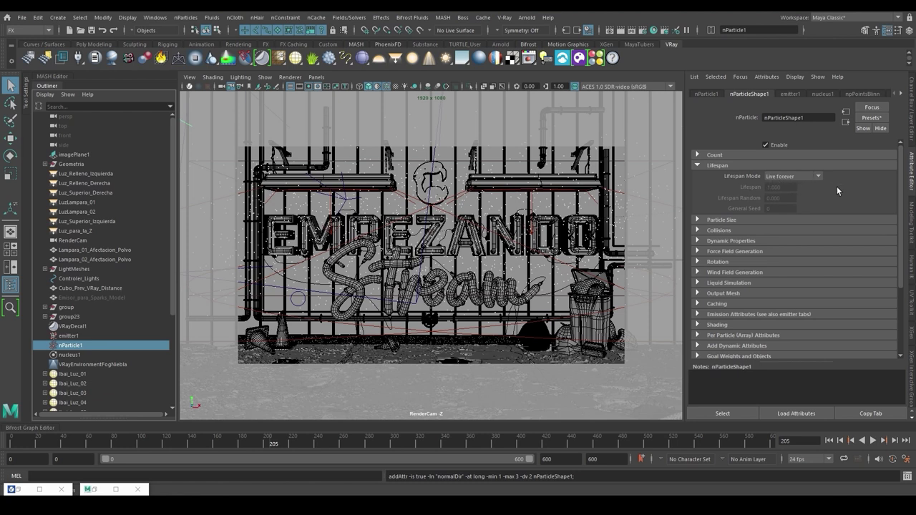
left_click(720, 221)
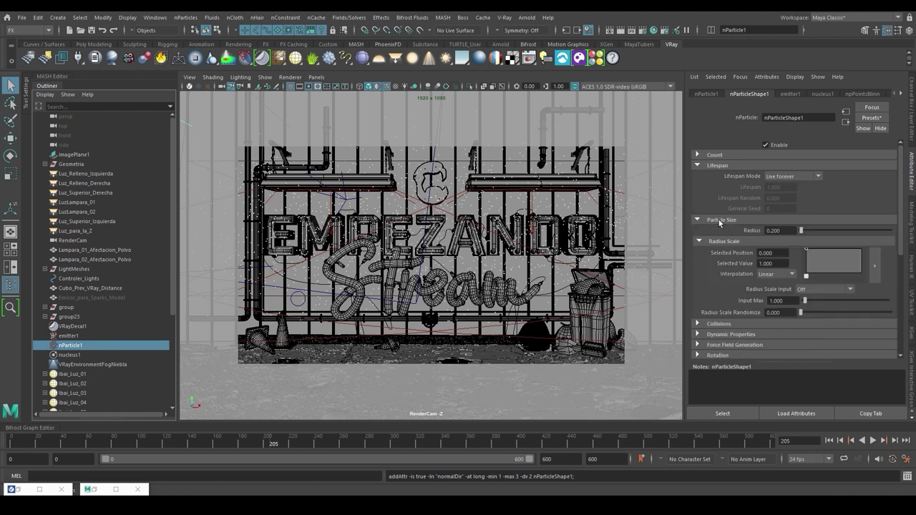
left_click(787, 230)
type("5")
key("Return")
Start a V-Ray render and draw a render region over the upper-left part of the neon sign.
left_click(529, 57)
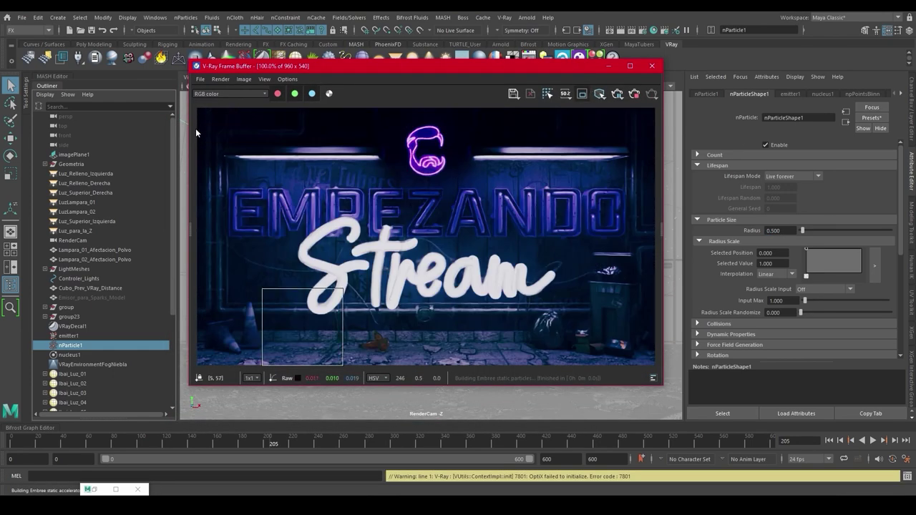
left_click_drag(197, 110, 393, 304)
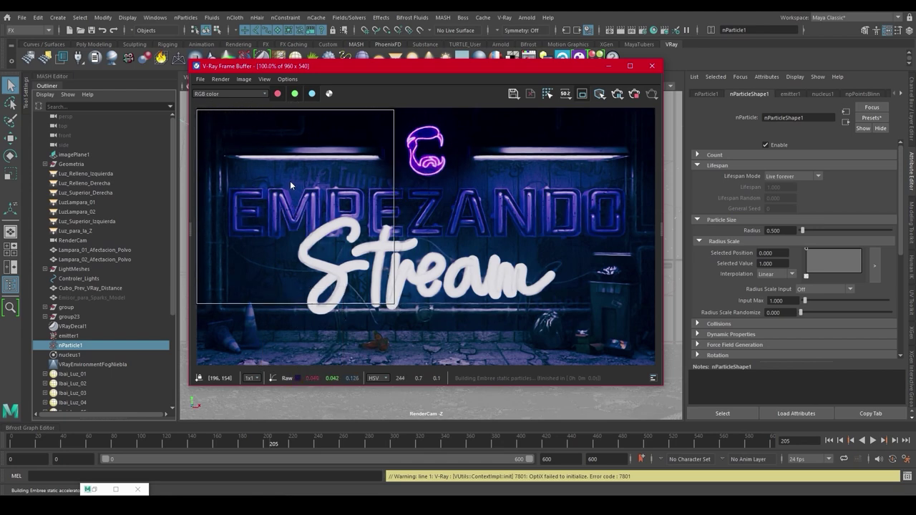
scroll(290, 186, "up", 2)
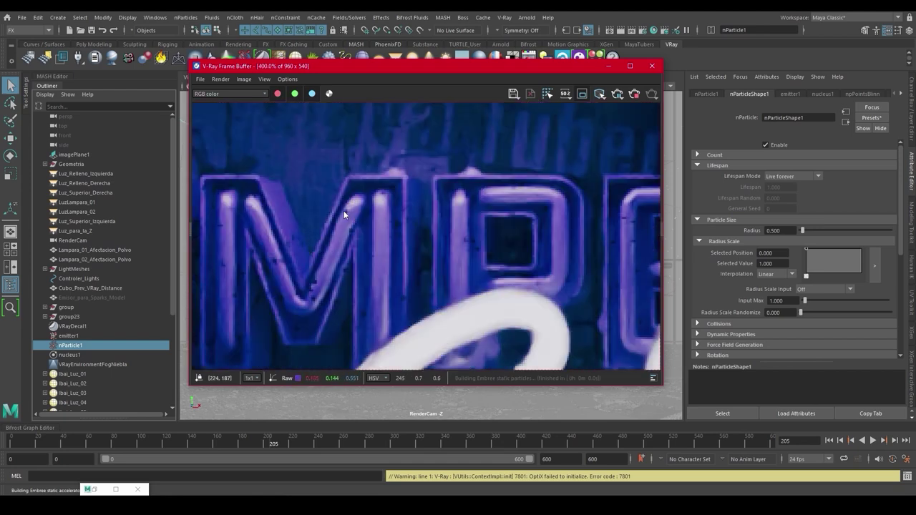
Show the frame buffer layers, select the Denoiser and examine the particles around the sign at several zoom levels.
scroll(352, 205, "down", 1)
left_click(659, 233)
left_click(714, 182)
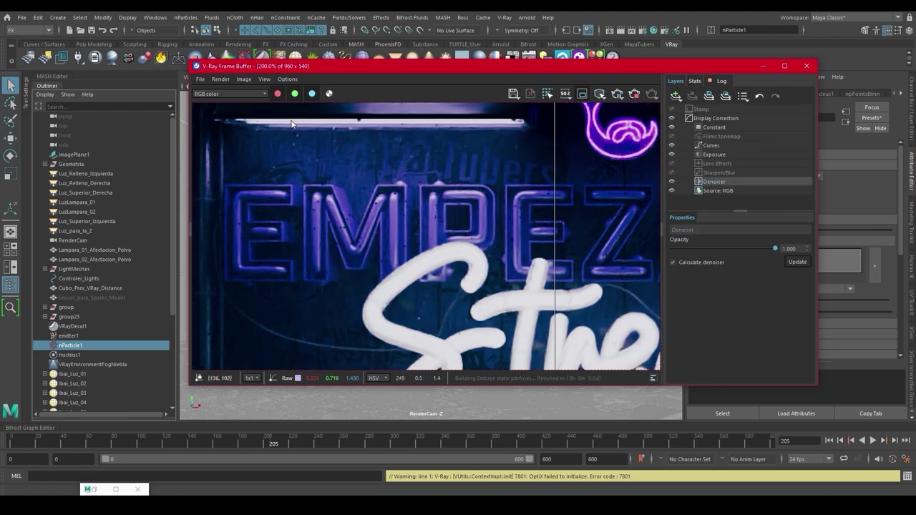
scroll(290, 142, "up", 2)
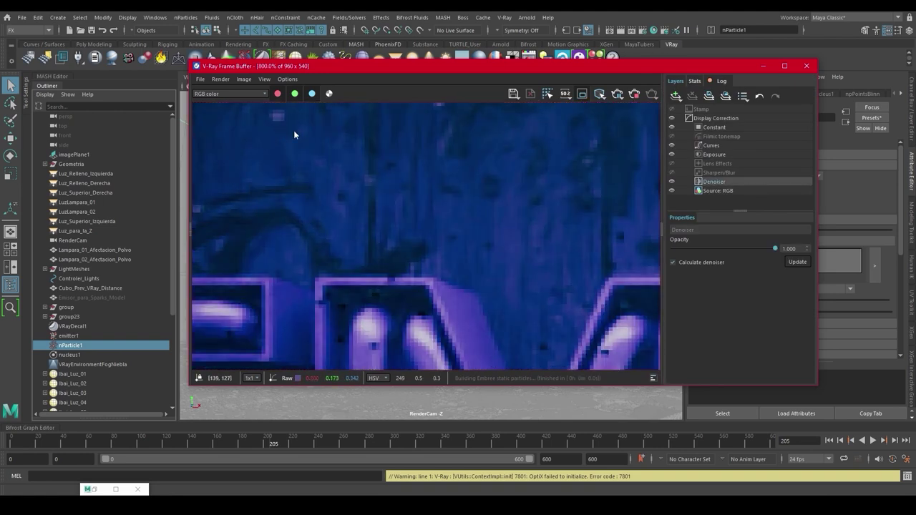
scroll(378, 197, "down", 1)
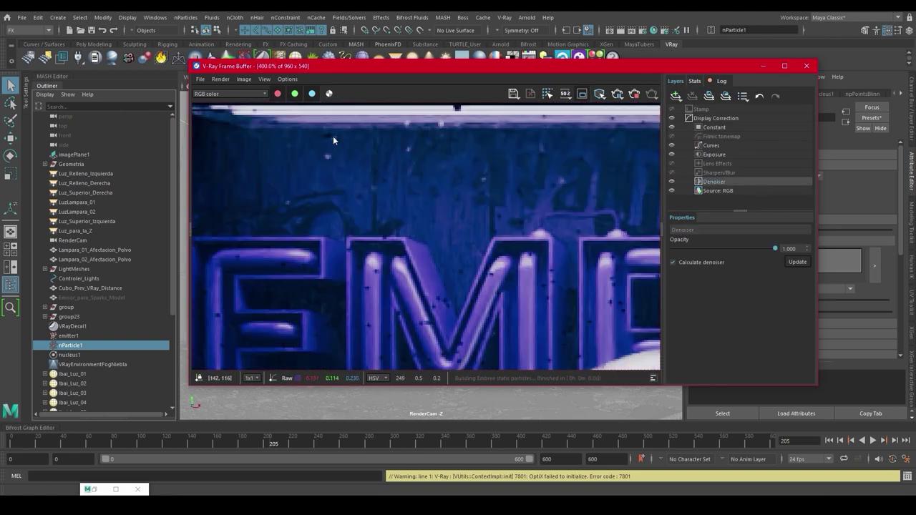
scroll(384, 218, "down", 1)
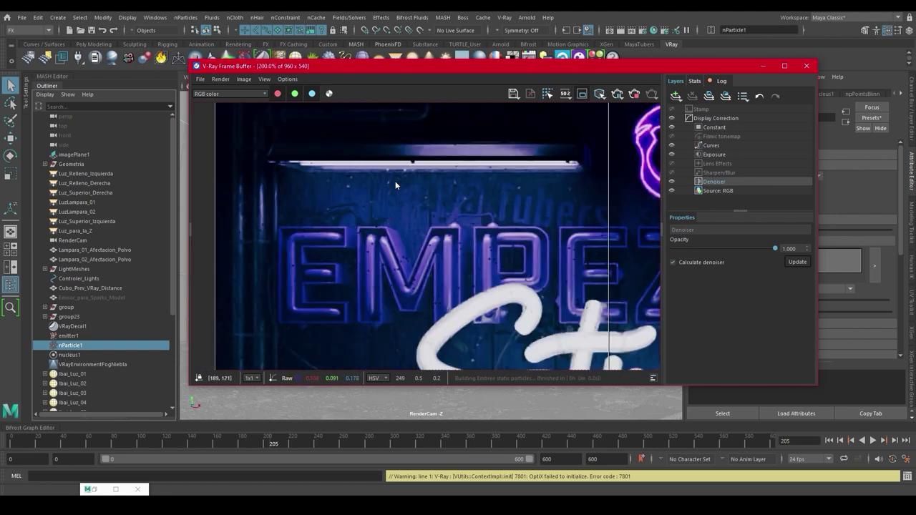
Try particle Radius values of 20 and 1, comparing them in the rendered region.
left_click_drag(427, 69, 322, 87)
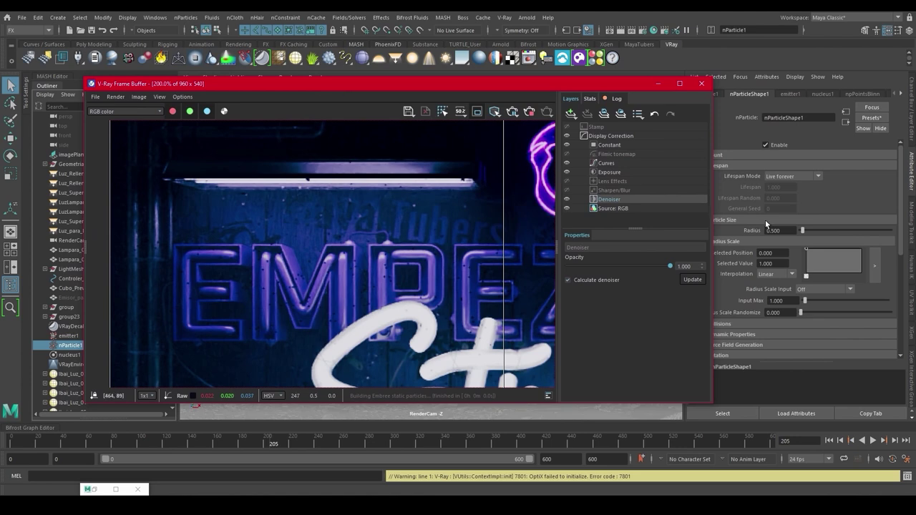
left_click_drag(805, 232, 891, 230)
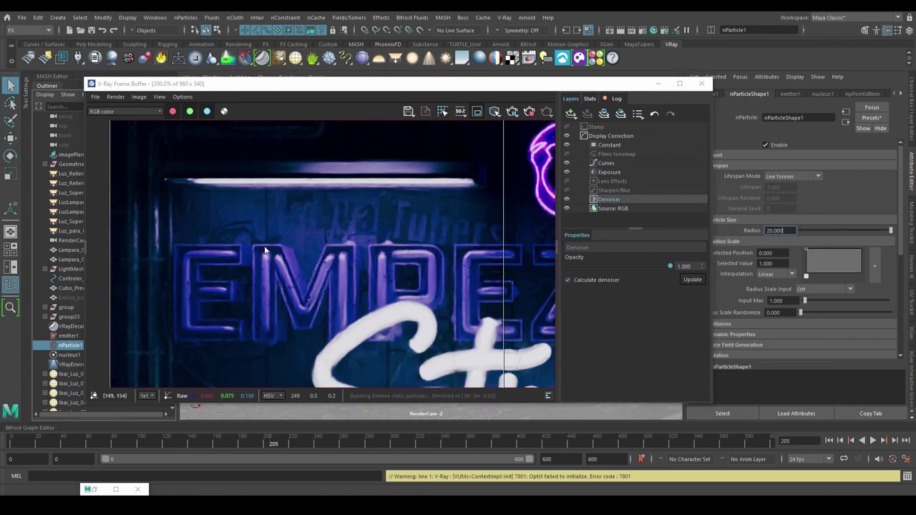
scroll(305, 286, "up", 2)
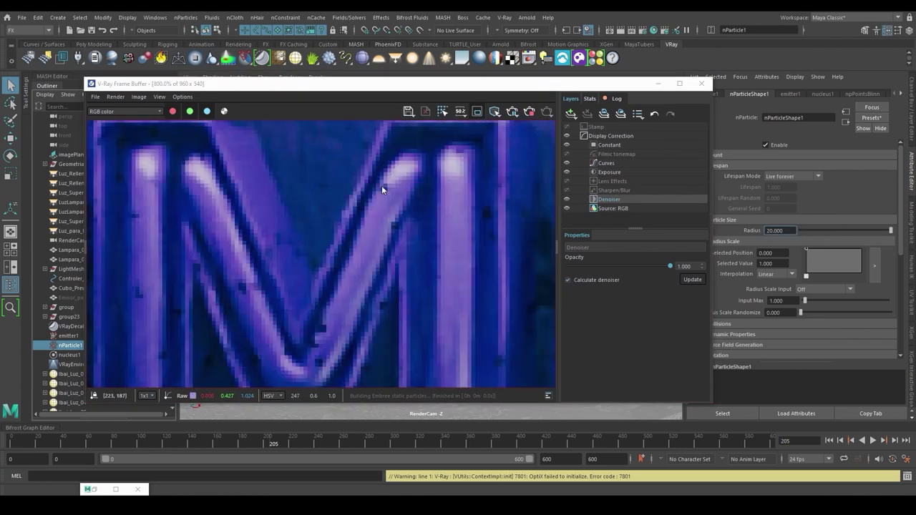
type("1")
key("Return")
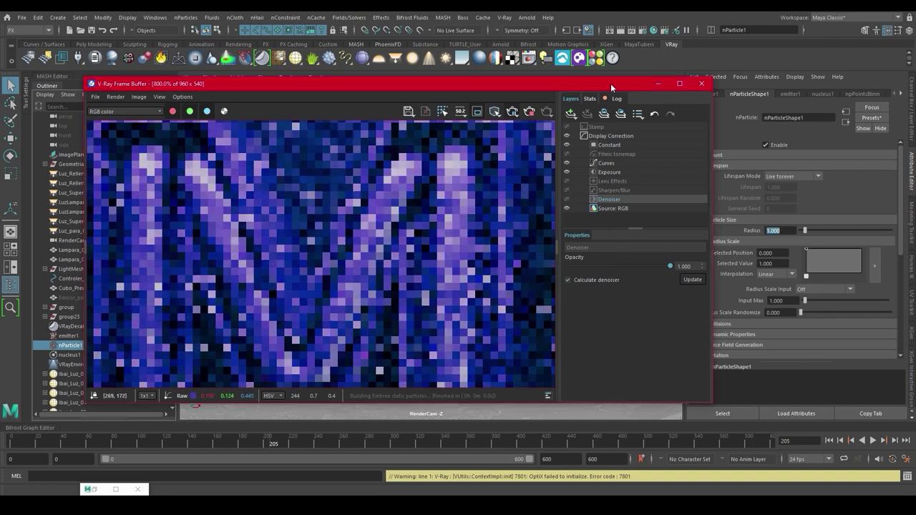
Add the V-Ray Point Size attributes to nParticleShape1 and review them in its extra V-Ray attributes.
left_click_drag(611, 83, 564, 80)
left_click(772, 77)
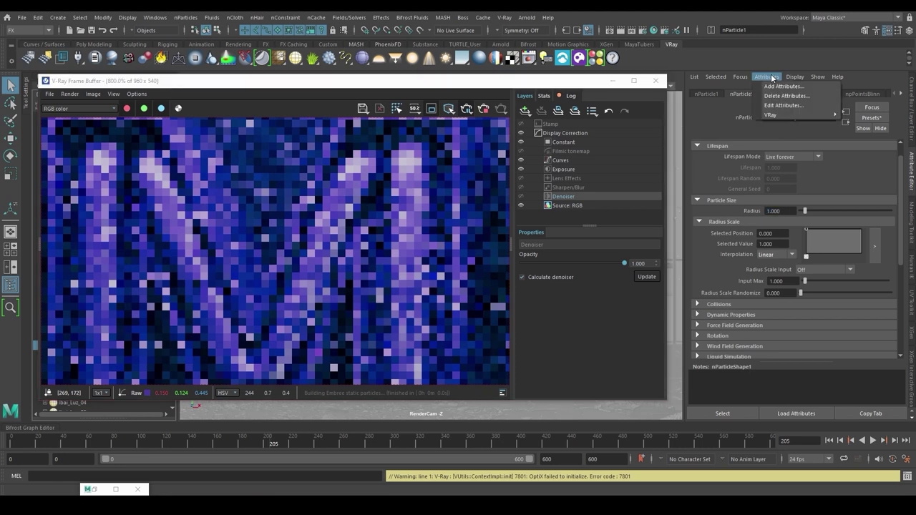
mouse_move(780, 115)
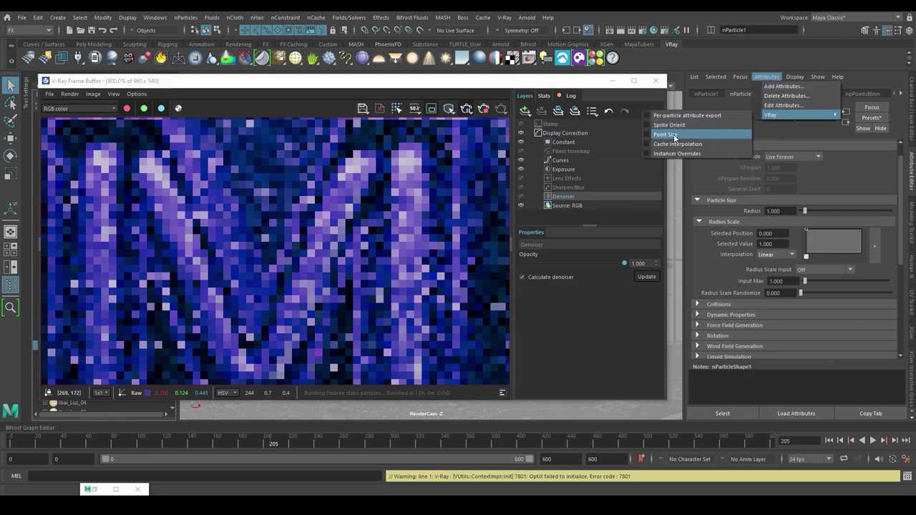
left_click(673, 135)
scroll(730, 215, "down", 5)
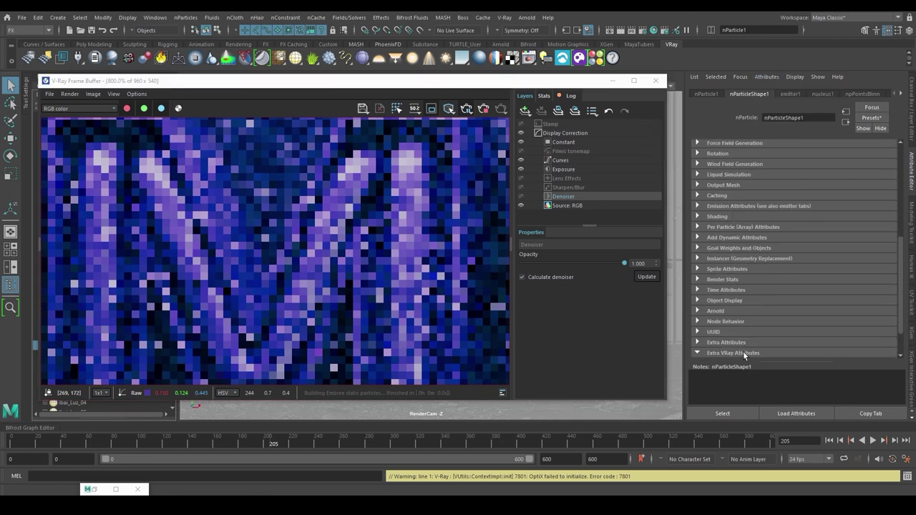
scroll(743, 352, "down", 2)
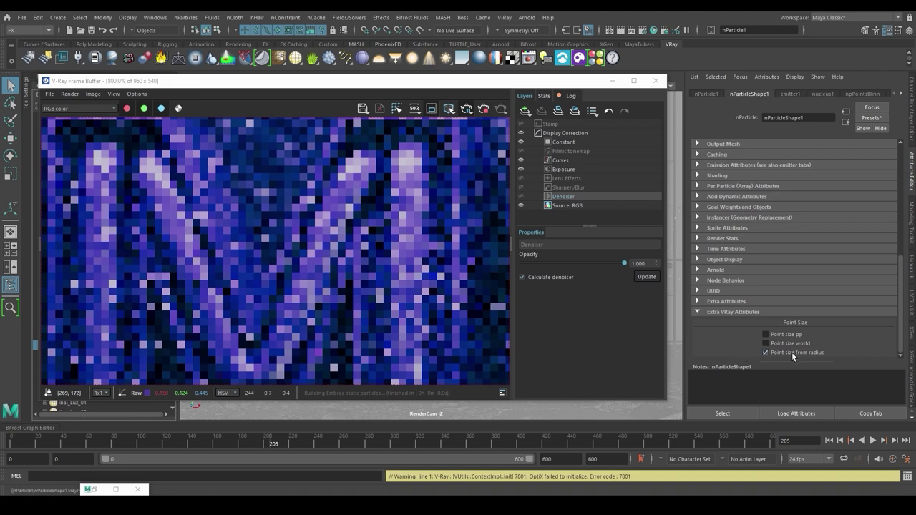
Set the particle Radius to 20 and examine the particle size in the rendered region.
scroll(754, 278, "up", 10)
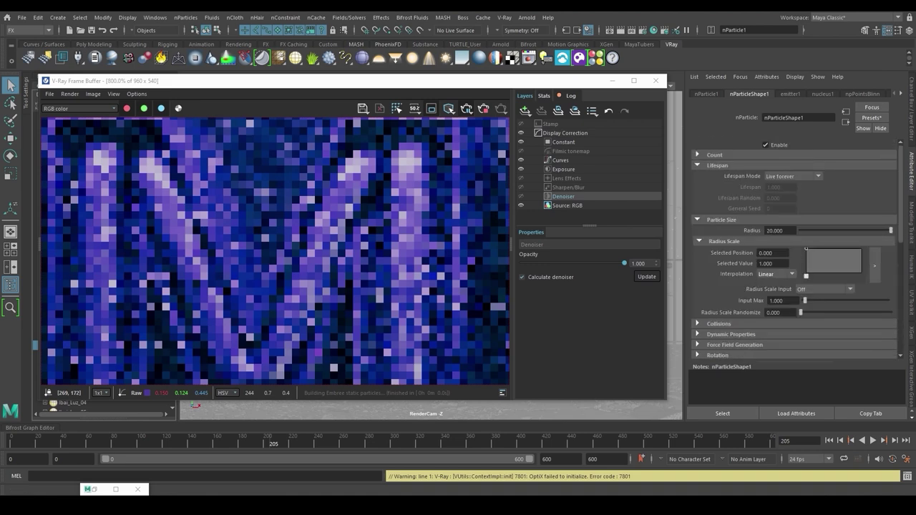
scroll(470, 181, "down", 2)
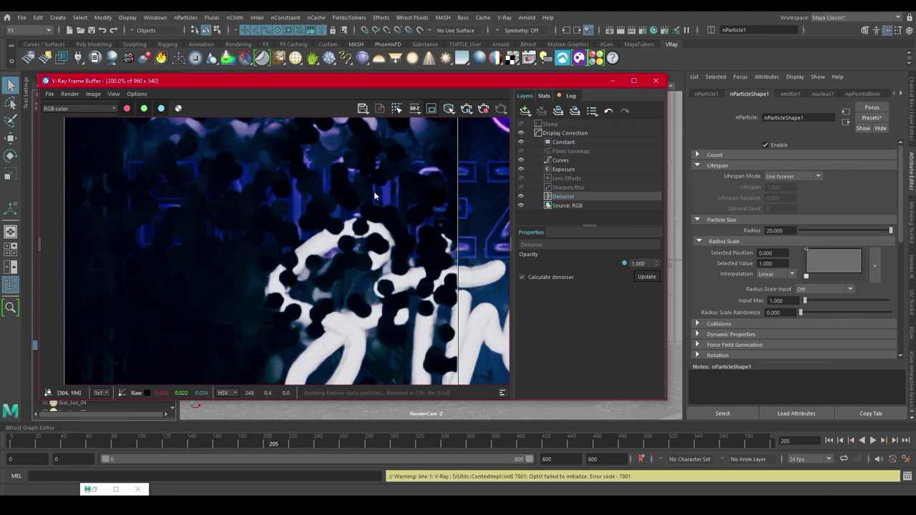
scroll(347, 222, "down", 1)
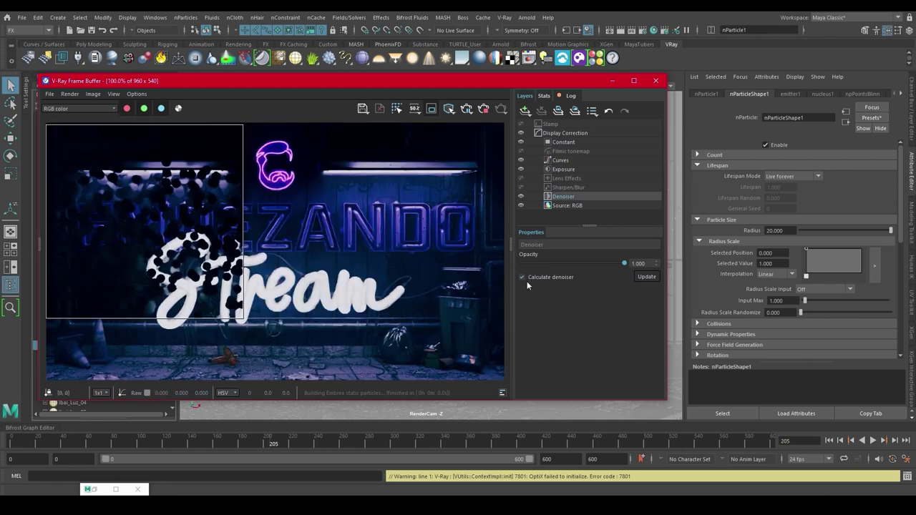
scroll(412, 217, "up", 2)
scroll(222, 220, "down", 2)
scroll(159, 192, "up", 2)
scroll(165, 197, "down", 2)
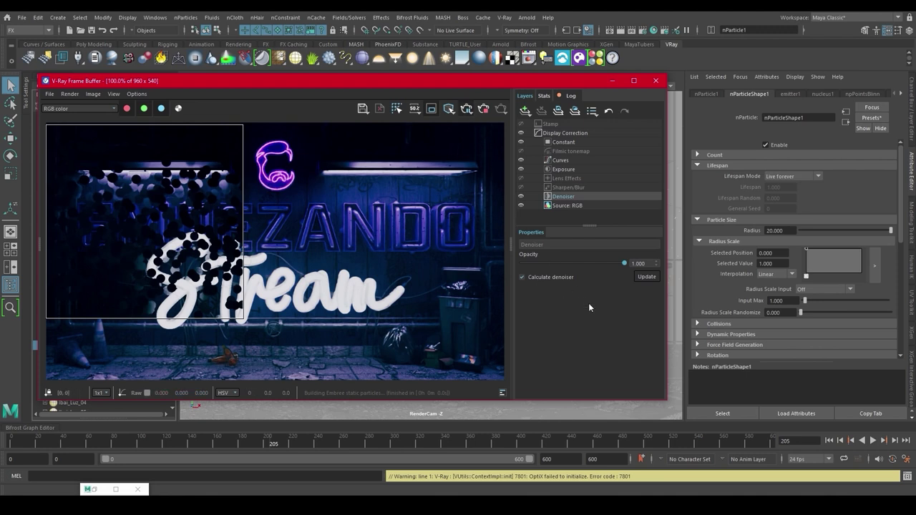
Select nParticle1 and assign a new VRay Light Mtl to it.
left_click_drag(501, 84, 666, 109)
left_click(79, 336)
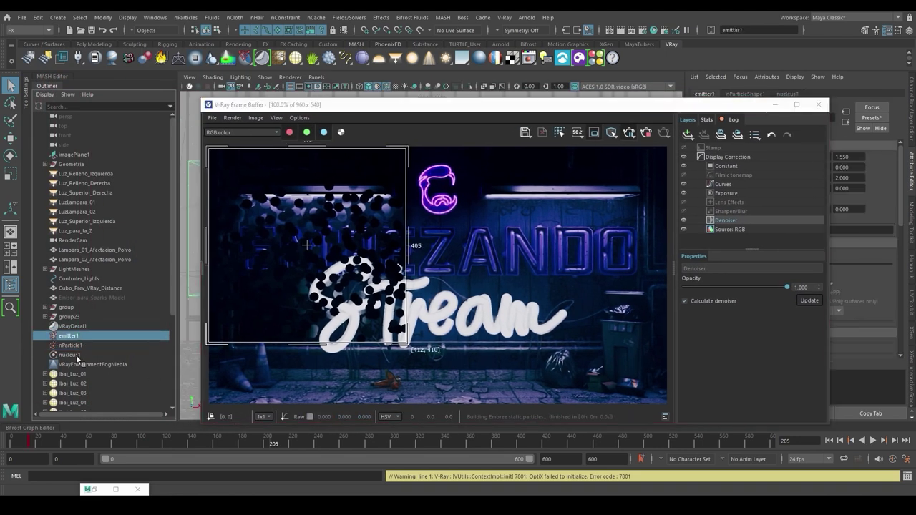
left_click(79, 356)
left_click(74, 347)
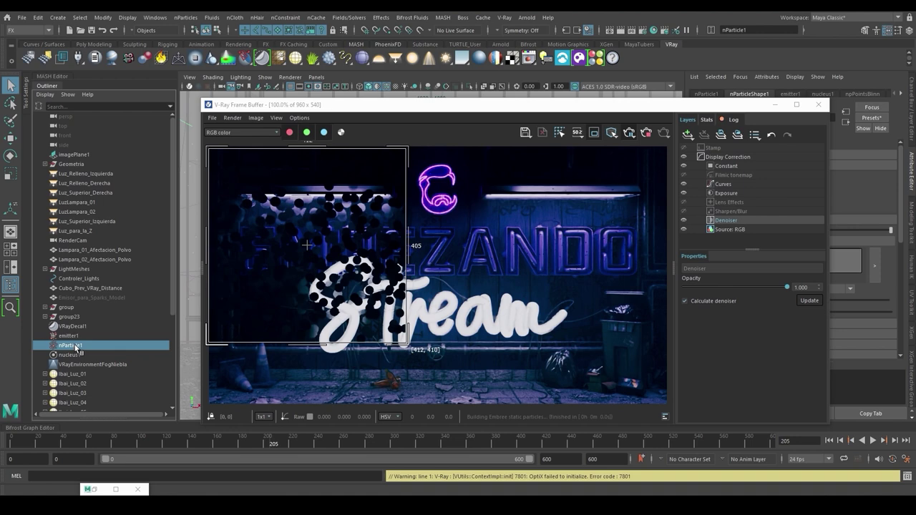
left_click_drag(398, 106, 375, 106)
right_click(498, 63)
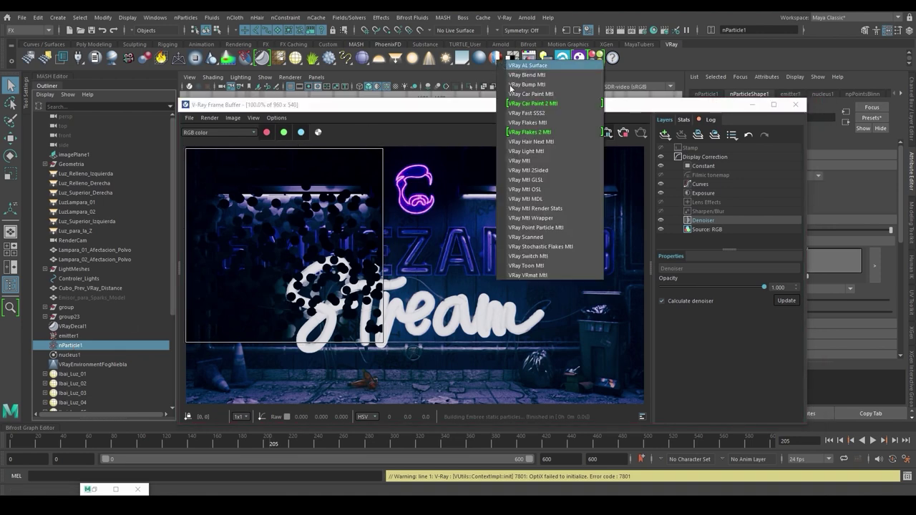
left_click(532, 154)
Set the new VRay light material's color to hue 240, saturation 0.6 and value 0.96.
left_click_drag(643, 107, 511, 86)
left_click(777, 209)
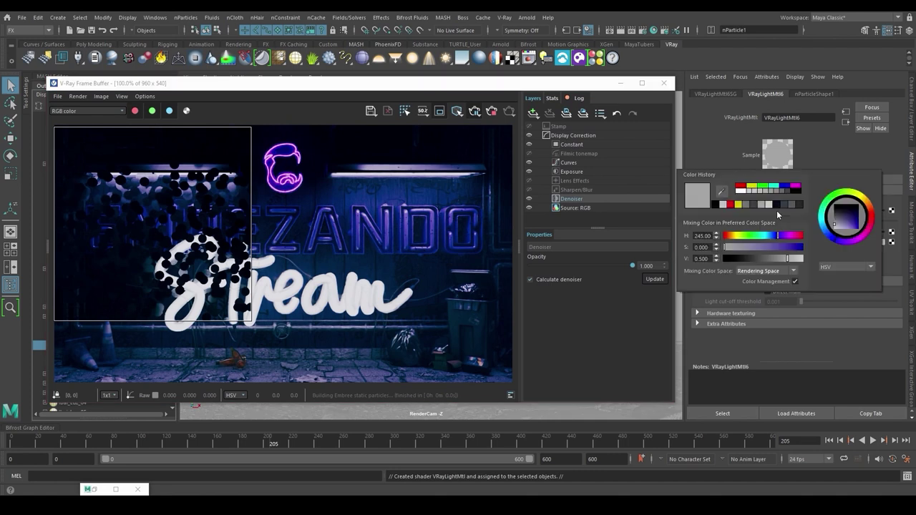
left_click(702, 235)
type("0.6")
key("Tab")
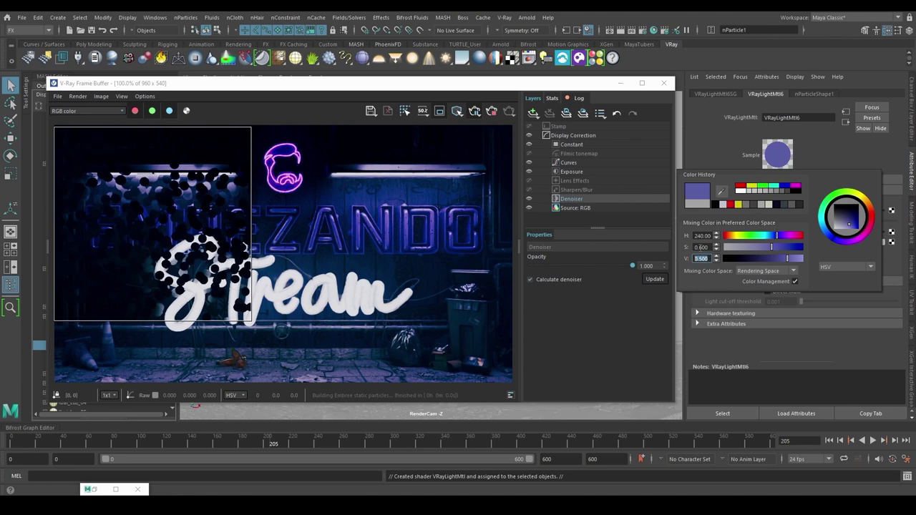
type("0.96")
key("Return")
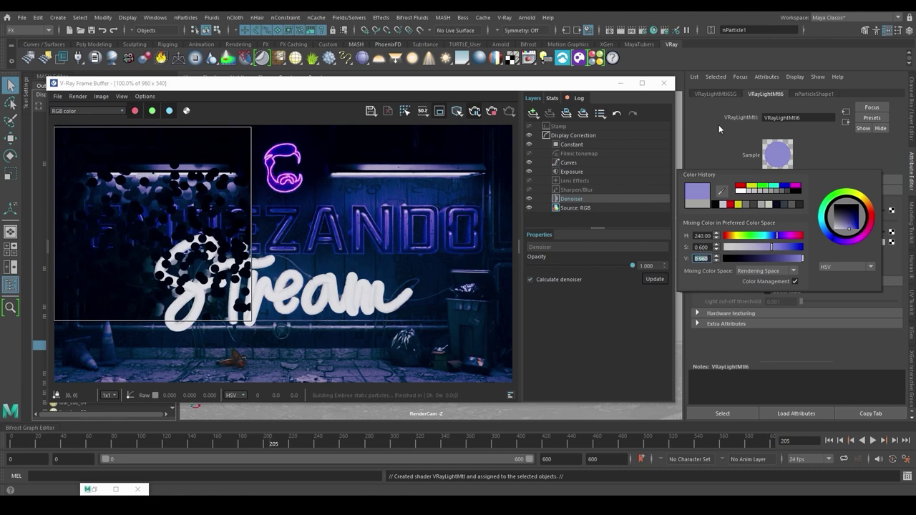
Raise the light material's Color Multiplier to about 9.12 and check the glowing particles in the rendered region.
left_click_drag(808, 234, 874, 232)
left_click(465, 111)
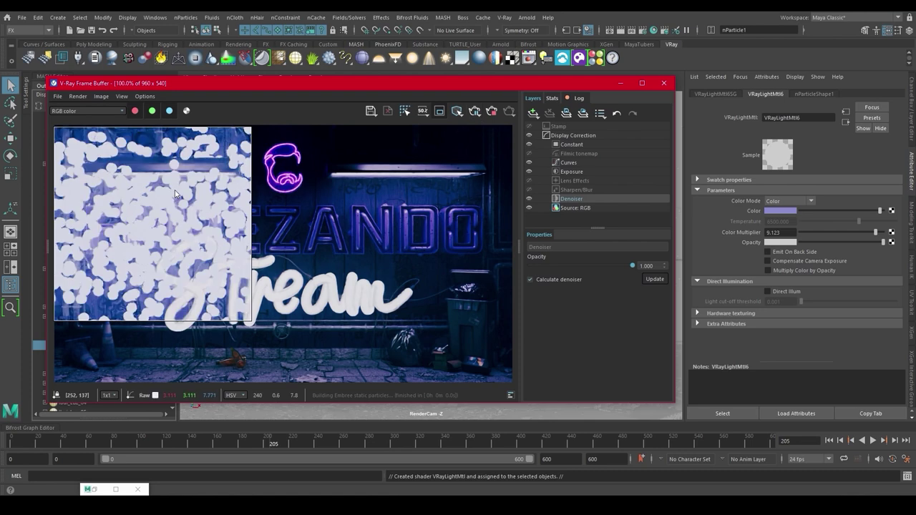
scroll(176, 193, "down", 2)
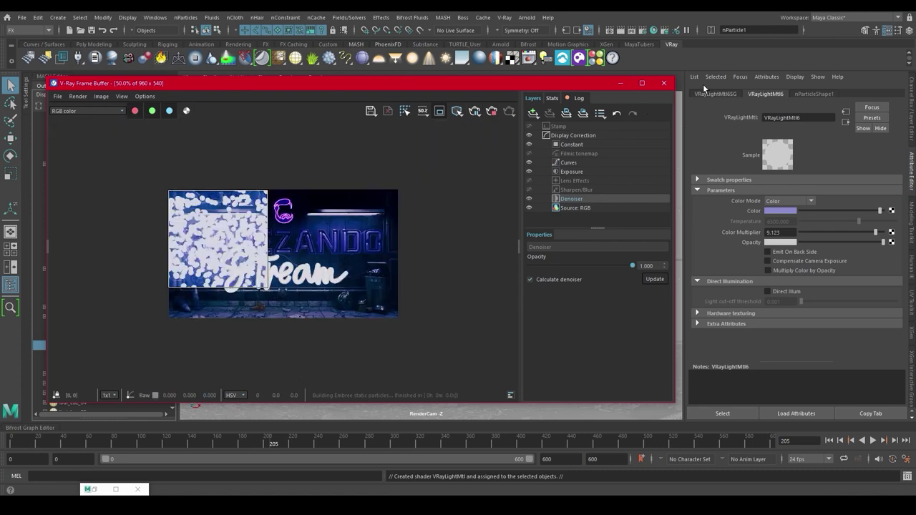
Set the nParticleShape1 Radius to 0.5, lower the denoiser opacity to about 0.82 and inspect the particles in the render.
left_click(812, 94)
left_click(787, 230)
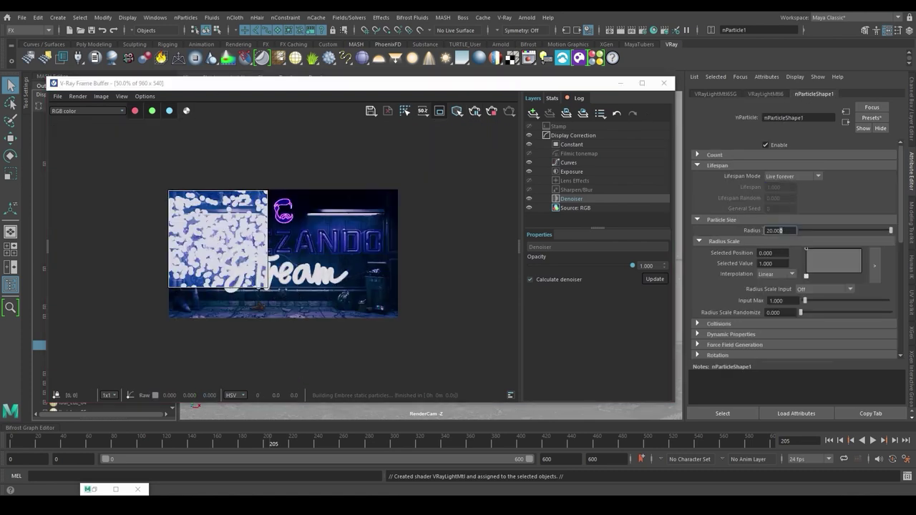
type("0.5")
key("Return")
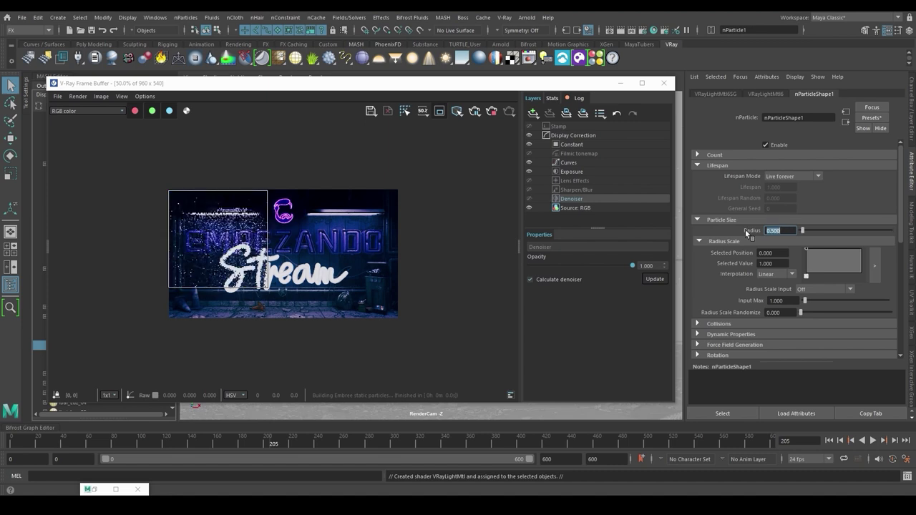
scroll(326, 250, "up", 1)
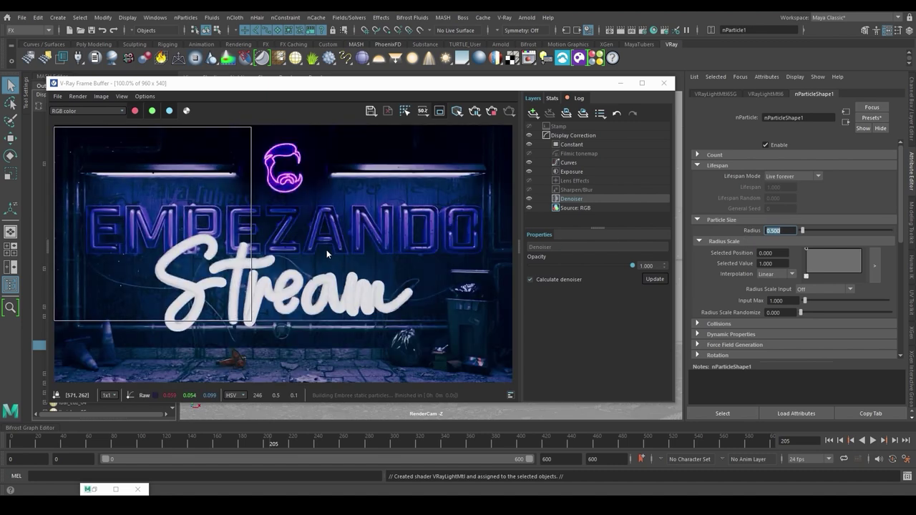
scroll(161, 180, "up", 1)
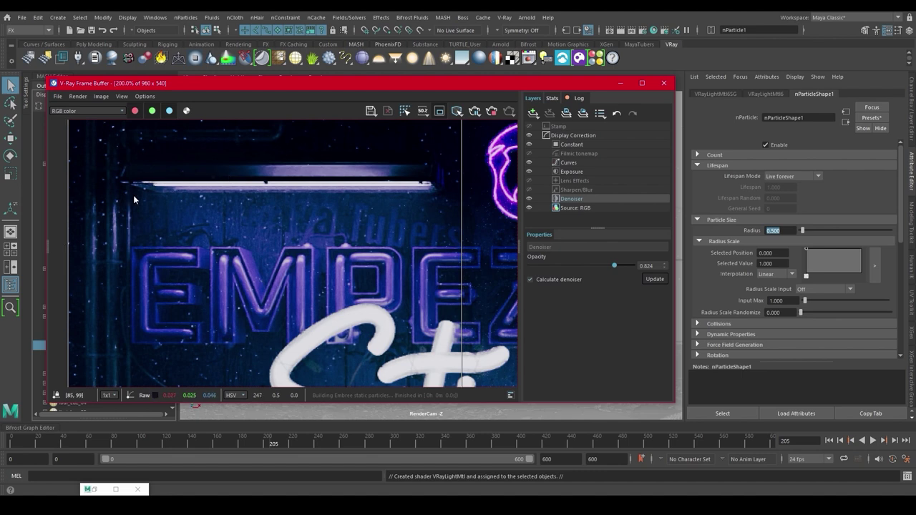
scroll(206, 183, "down", 2)
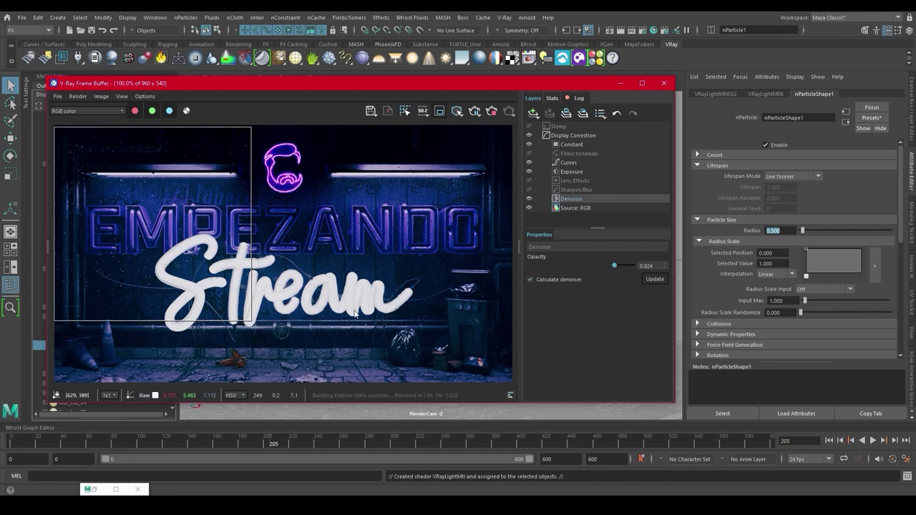
Turn off the LuzLampara_02 light in the V-Ray Light Lister.
left_click_drag(385, 88, 470, 99)
left_click(546, 58)
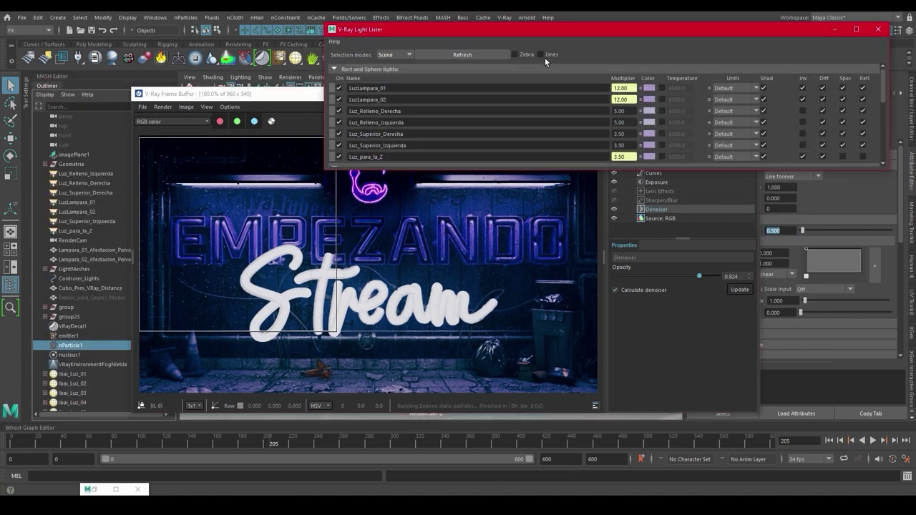
left_click(338, 99)
left_click(187, 157)
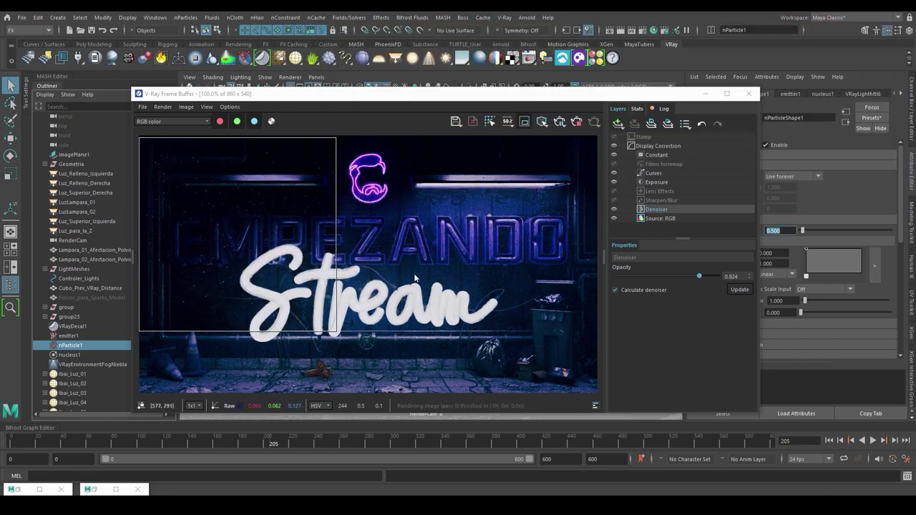
Save the current render to the frame buffer history and put the frame buffer away.
left_click(136, 256)
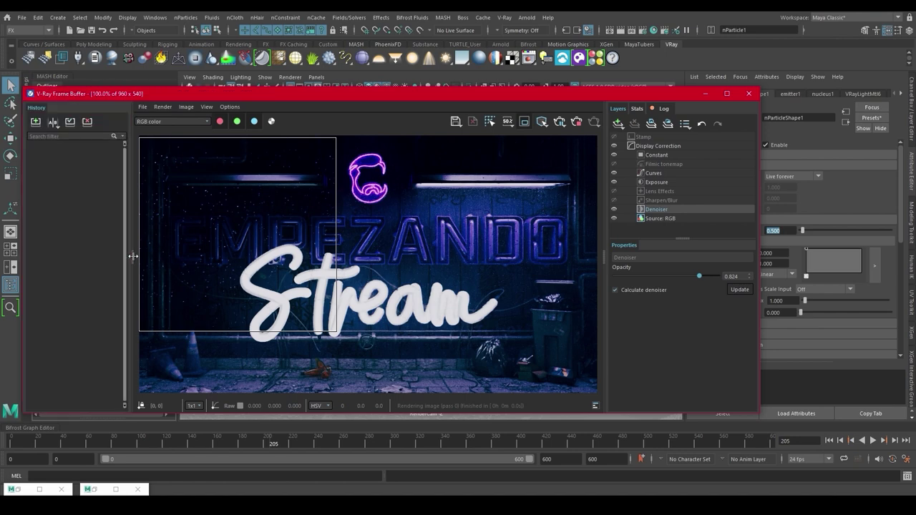
left_click(37, 122)
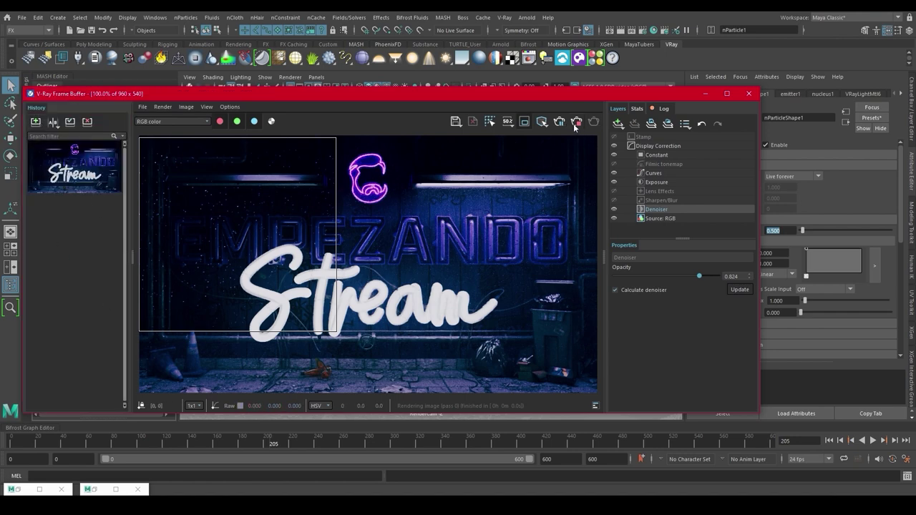
left_click(706, 93)
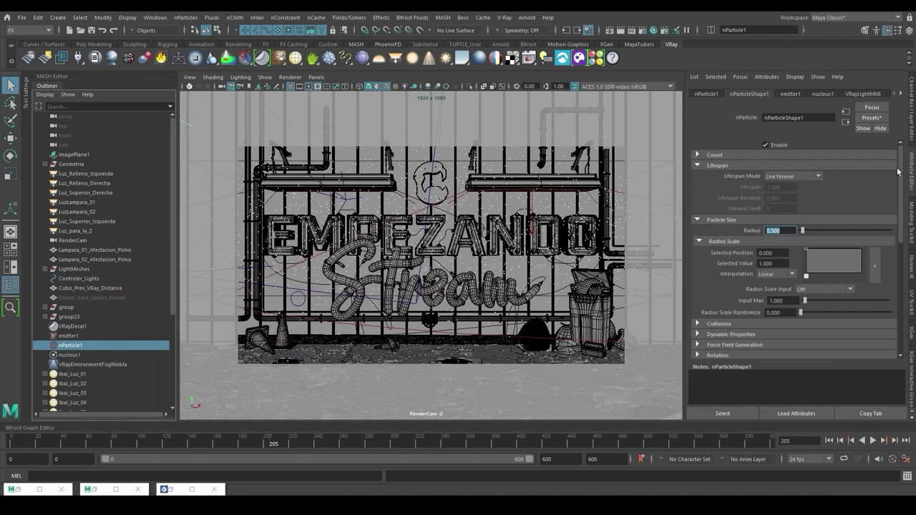
Show the OCULTAR display layer and examine the lamp volumes and surrounding particles through the persp camera.
left_click(911, 131)
scroll(850, 369, "down", 3)
left_click(791, 408)
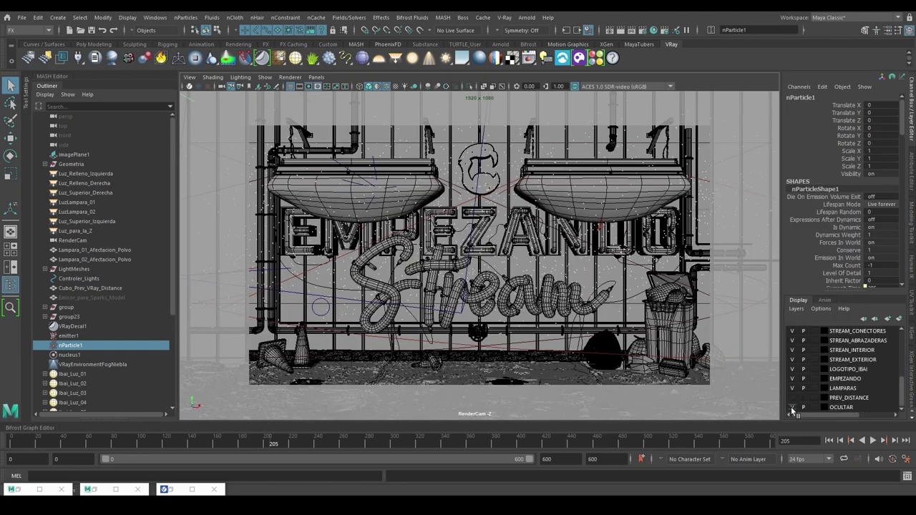
left_click(316, 77)
mouse_move(331, 87)
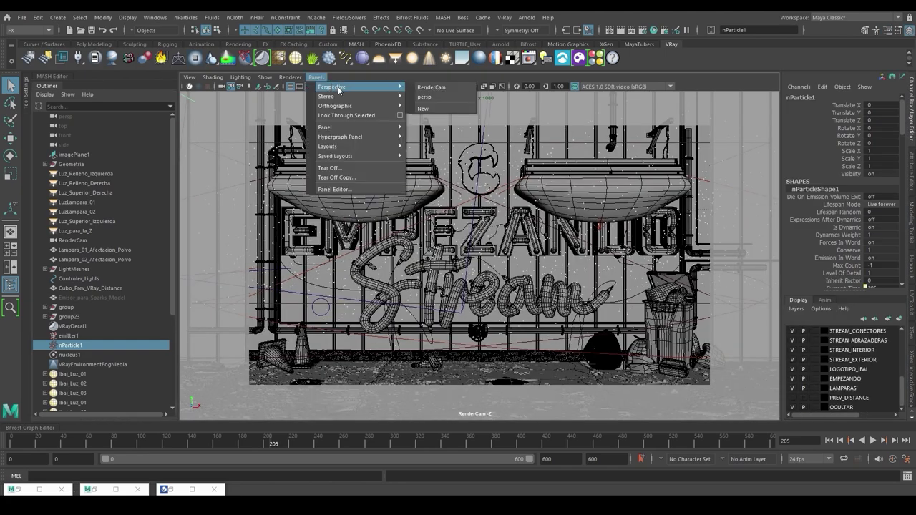
left_click(436, 97)
right_click_drag(475, 236, 638, 254, "alt")
left_click_drag(637, 253, 557, 161, "alt")
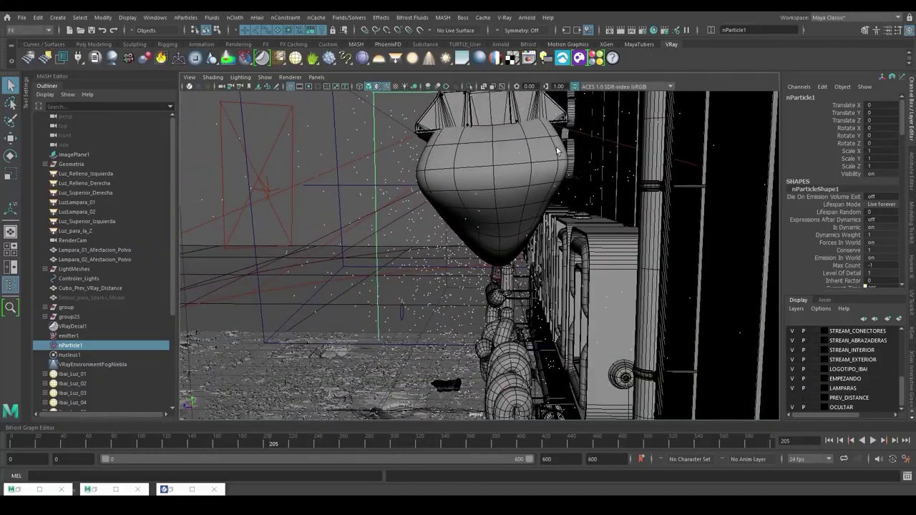
left_click_drag(462, 236, 554, 222, "alt")
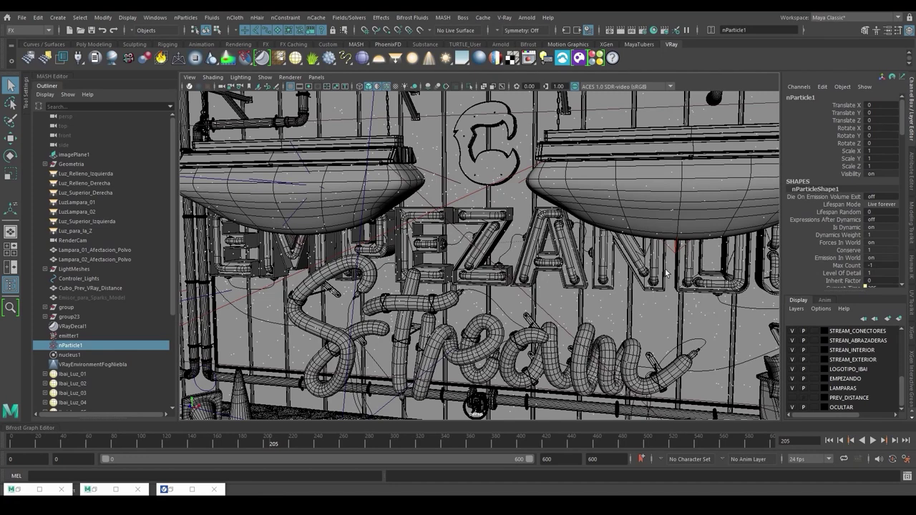
Show the particle light material's network in the Hypershade and spread its material and shading group nodes apart.
left_click(653, 30)
scroll(439, 234, "down", 4)
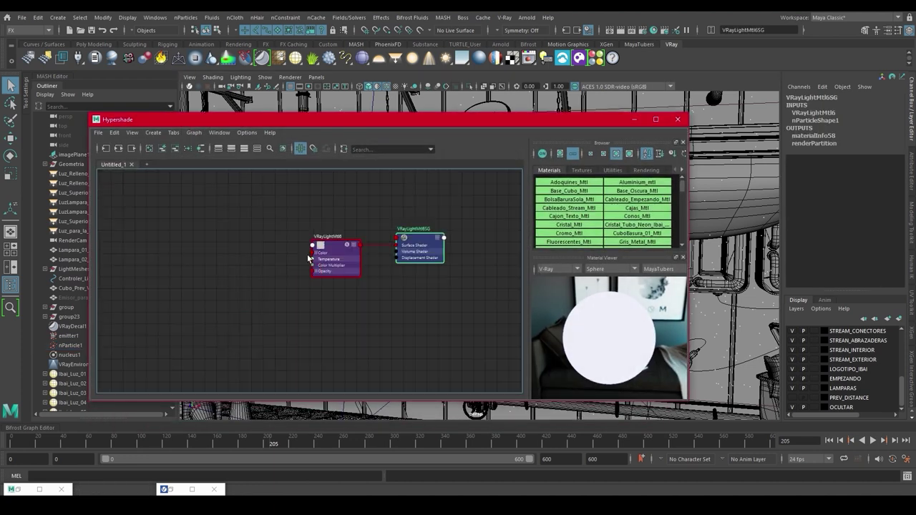
left_click_drag(347, 258, 268, 239)
left_click_drag(420, 249, 437, 220)
left_click(355, 292)
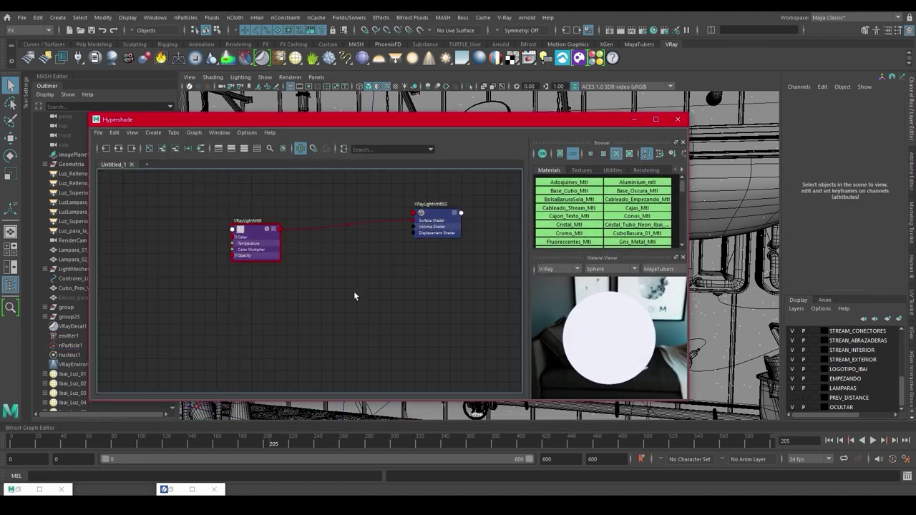
Create a VRayLayeredTex texture node in the graph and delete its accompanying place2dTexture node.
key("Tab")
type("layere")
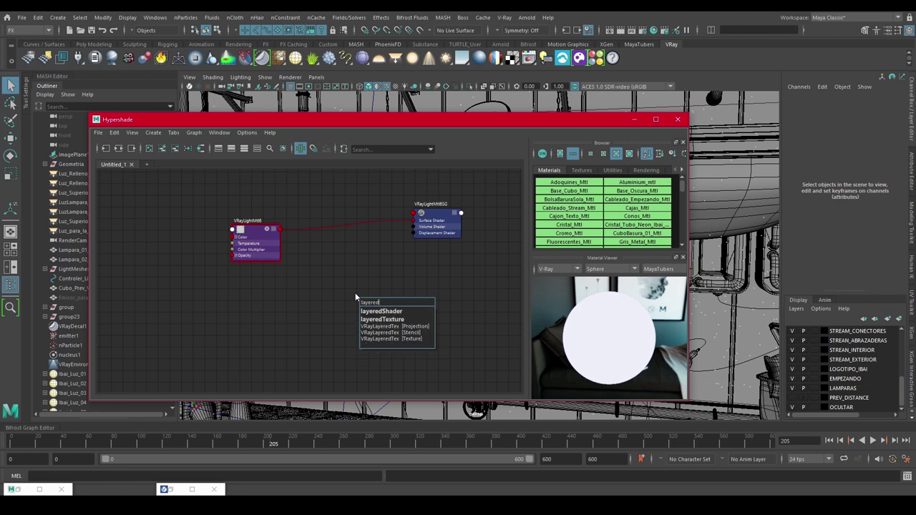
key("Down")
key("Down")
key("Down")
key("Down")
key("Return")
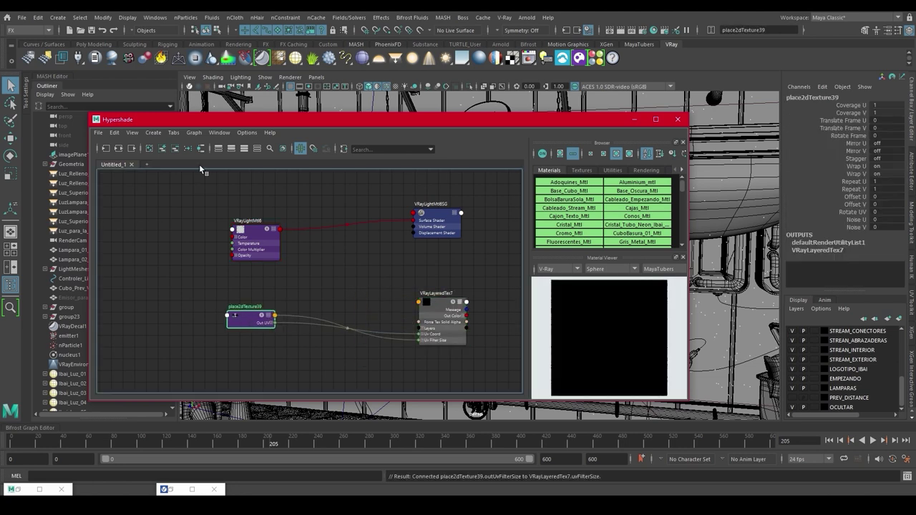
key("Delete")
Add two layers to the VRayLayeredTex node and name the first one VRay Distance.
left_click_drag(450, 305, 351, 254)
left_click(909, 176)
left_click(798, 178)
left_click(797, 179)
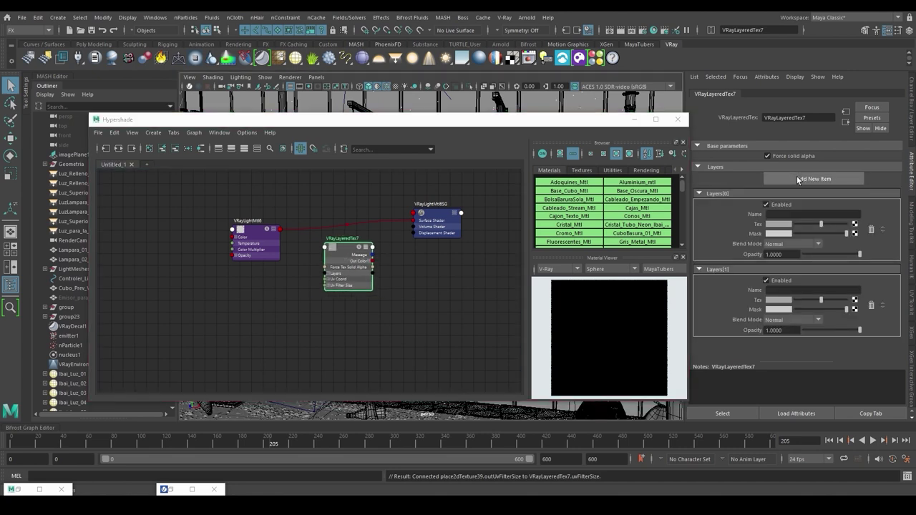
left_click(818, 214)
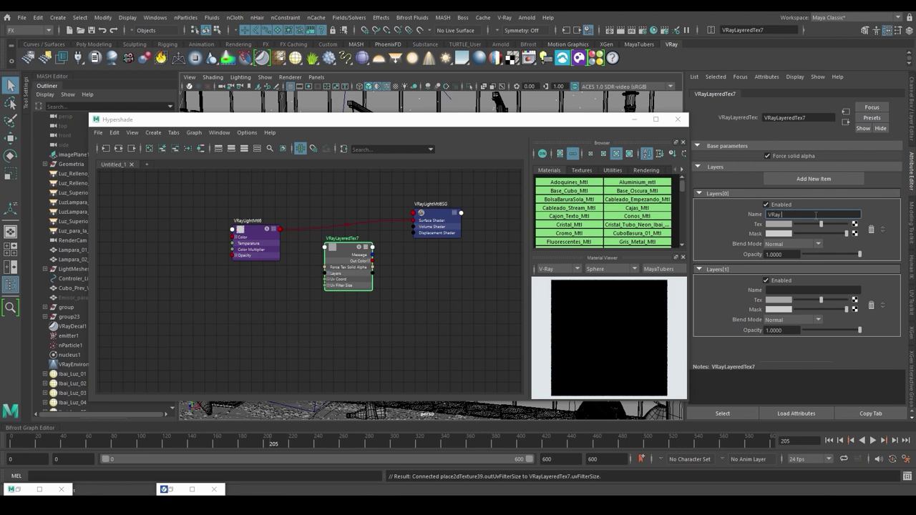
type("VRay Distance")
key("Return")
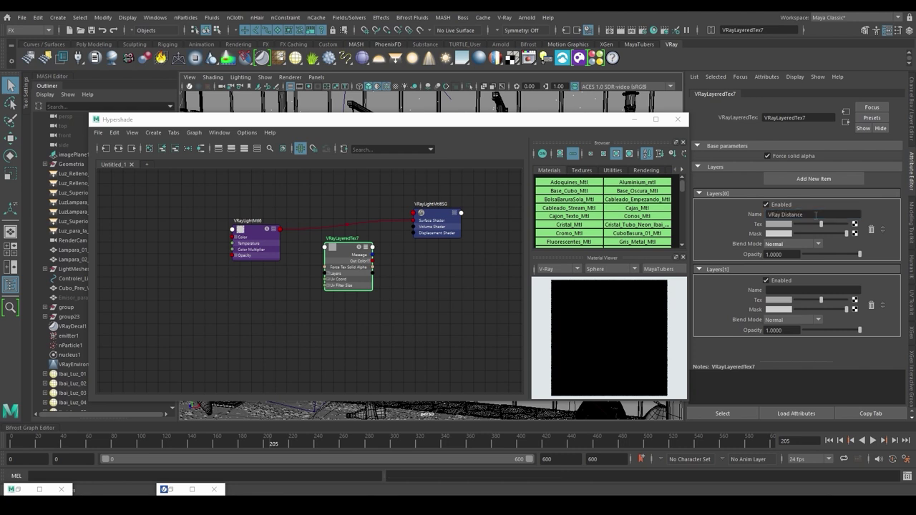
Name the second layer Color Light, set its Blend Mode to Multiply and give its Tex a blue-violet color.
left_click(796, 289)
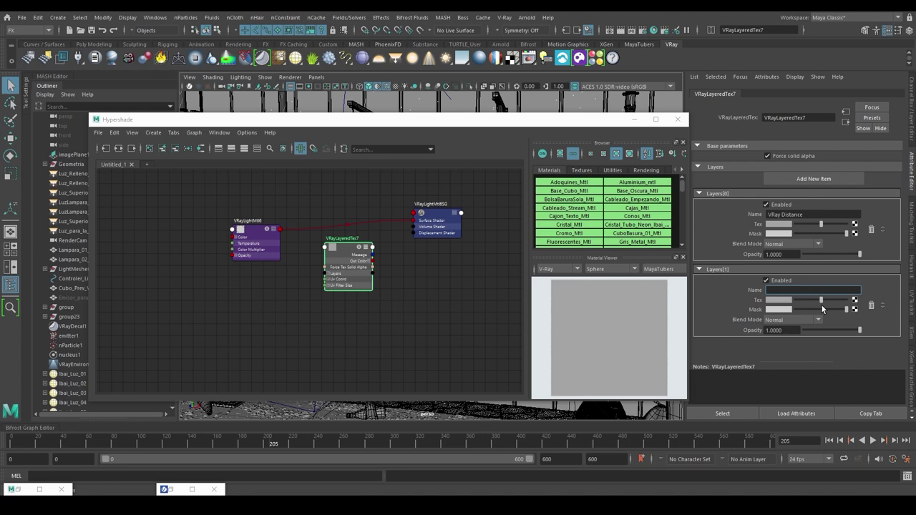
type("Color Light")
left_click(811, 319)
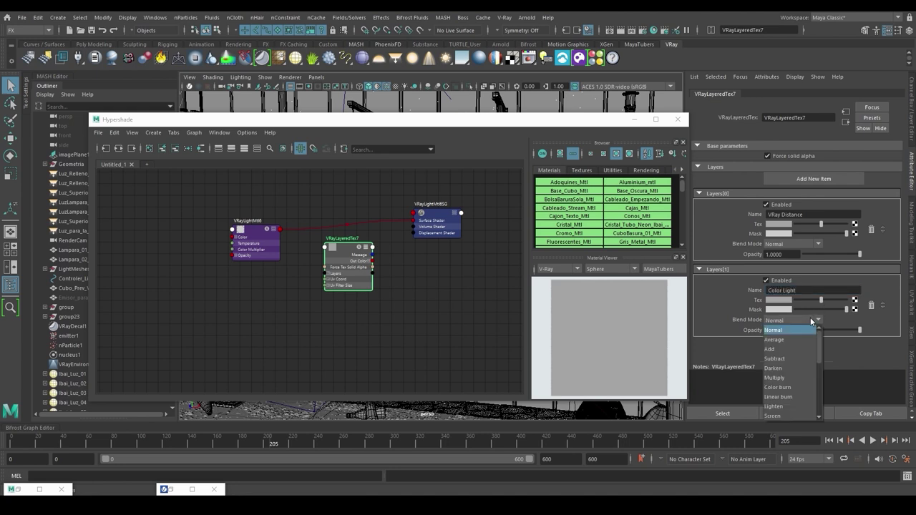
left_click(780, 377)
left_click(779, 300)
left_click(719, 292)
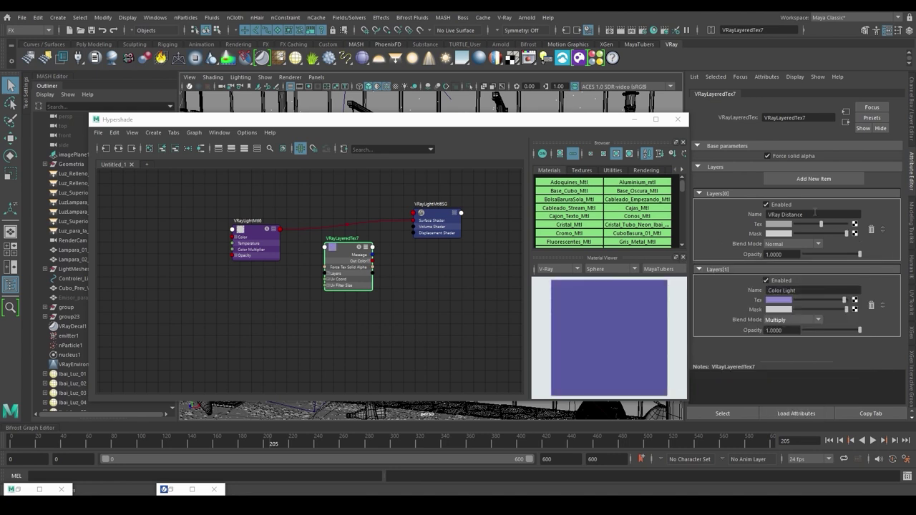
Connect the layered texture's Out Color to the Color input of the VRay light material.
left_click_drag(345, 259, 174, 239)
middle_click_drag(216, 282, 379, 299, "alt")
right_click_drag(380, 300, 419, 293, "alt")
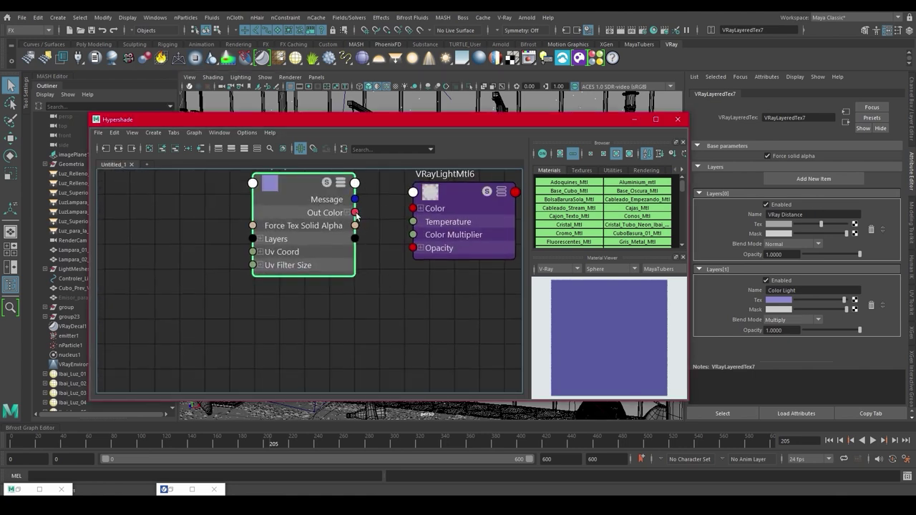
left_click_drag(355, 213, 413, 208)
left_click(462, 202)
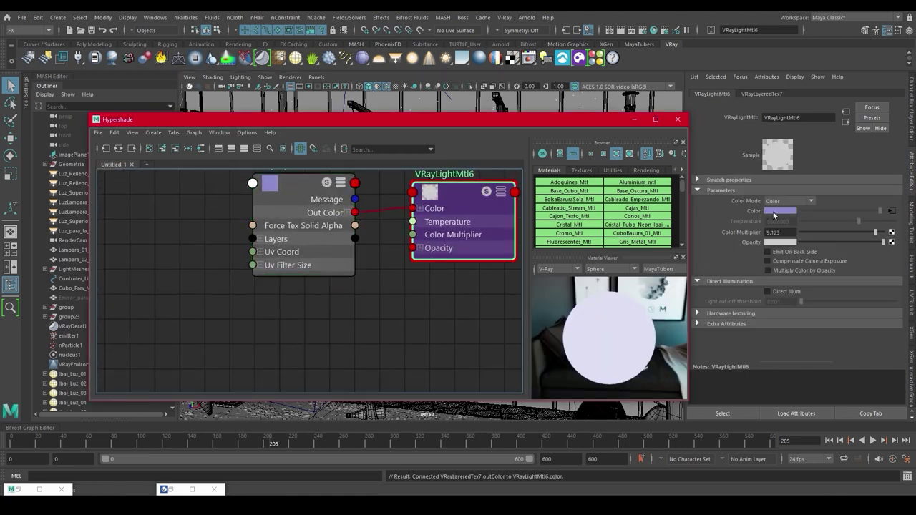
Create a VRayDistanceTex node in the graph beside the layered texture.
left_click(293, 196)
middle_click_drag(294, 196, 360, 255, "alt")
scroll(361, 257, "down", 3)
left_click_drag(362, 262, 350, 264)
left_click(256, 272)
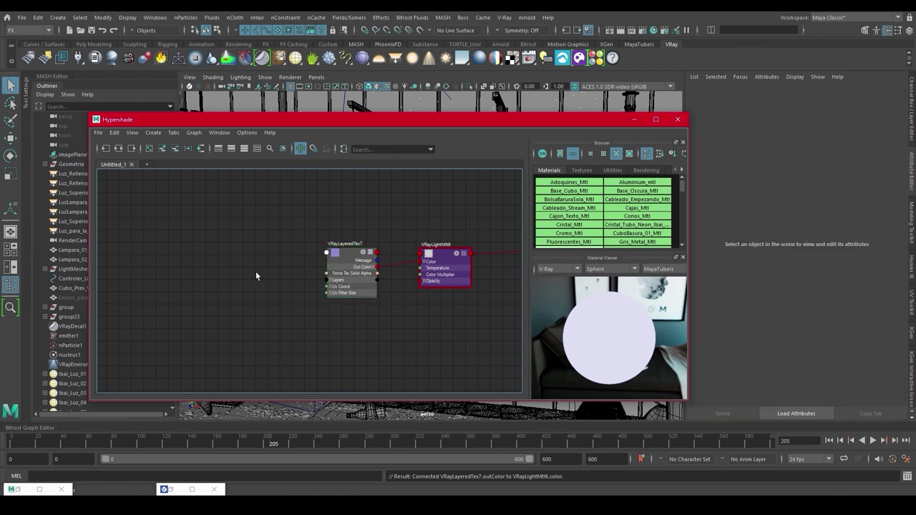
key("Tab")
type("distan")
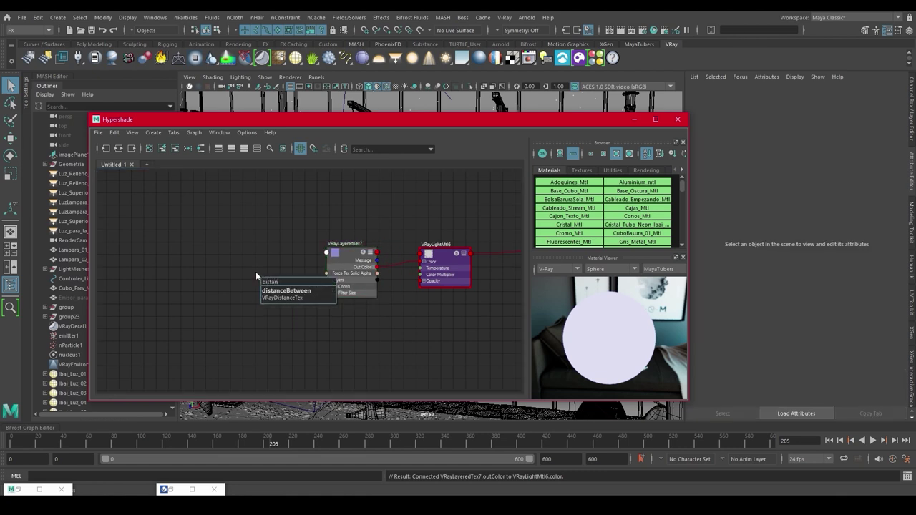
key("Down")
key("Return")
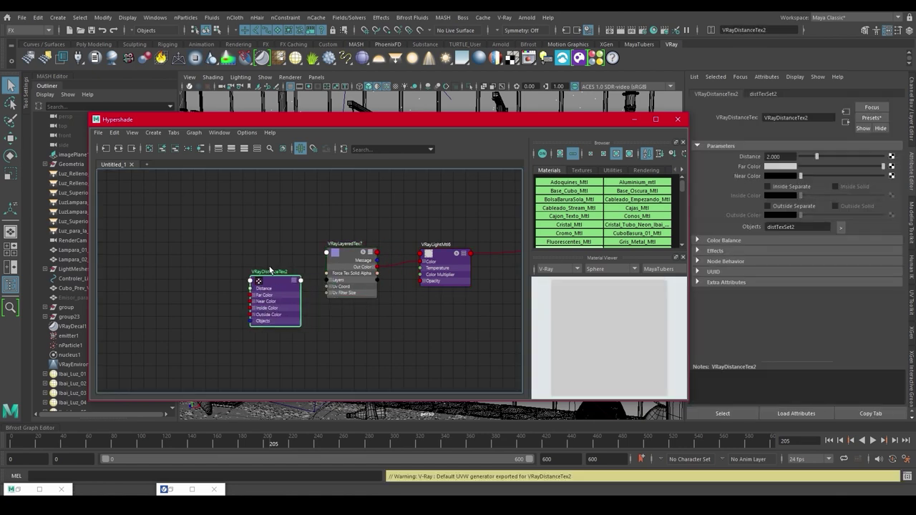
Connect the VRayDistanceTex node to the Tex input of the layered texture's VRay Distance layer.
left_click_drag(285, 283, 249, 262)
scroll(325, 262, "up", 3)
left_click(325, 244)
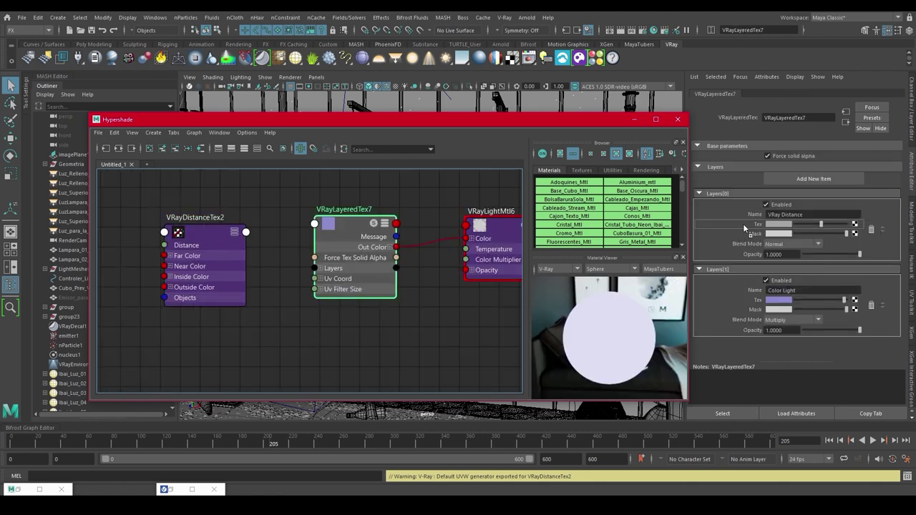
middle_click_drag(743, 225, 743, 223)
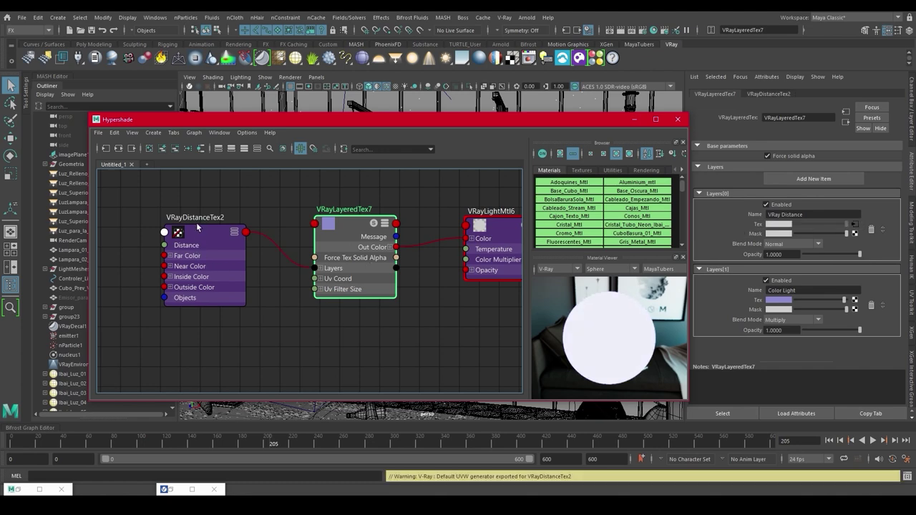
Add the Lampara_01_Afectacion_Polvo and Lampara_02_Afectacion_Polvo meshes to the distTexSet2 set in the Outliner.
mouse_move(198, 227)
left_mouse_down()
mouse_move(229, 218)
mouse_move(204, 236)
left_mouse_up()
left_click_drag(279, 120, 412, 84)
scroll(98, 331, "down", 5)
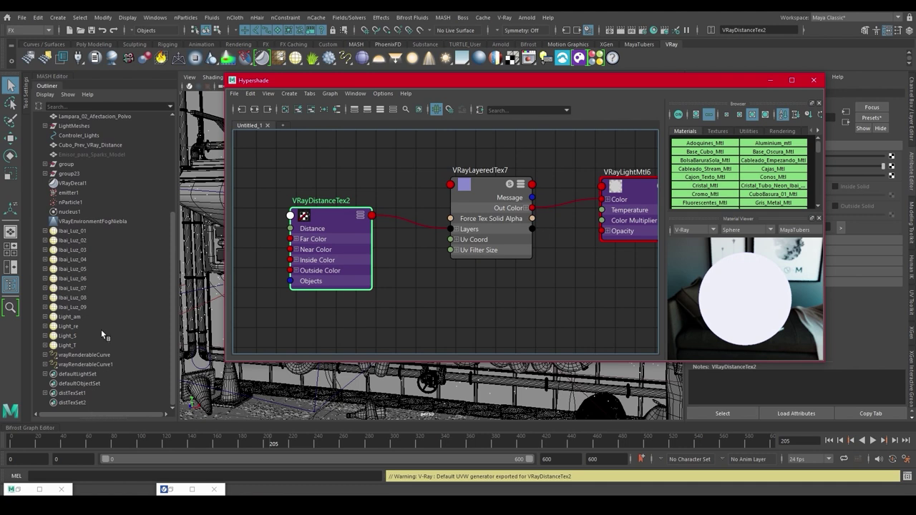
scroll(101, 248, "up", 3)
left_click(93, 184)
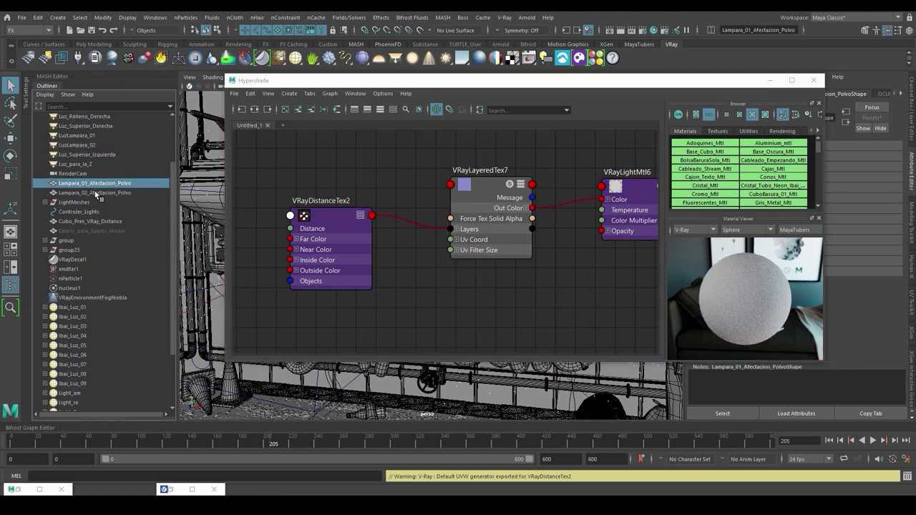
left_click(94, 192, "shift")
left_click_drag(336, 80, 397, 87)
scroll(98, 121, "down", 3)
middle_click_drag(87, 116, 69, 402)
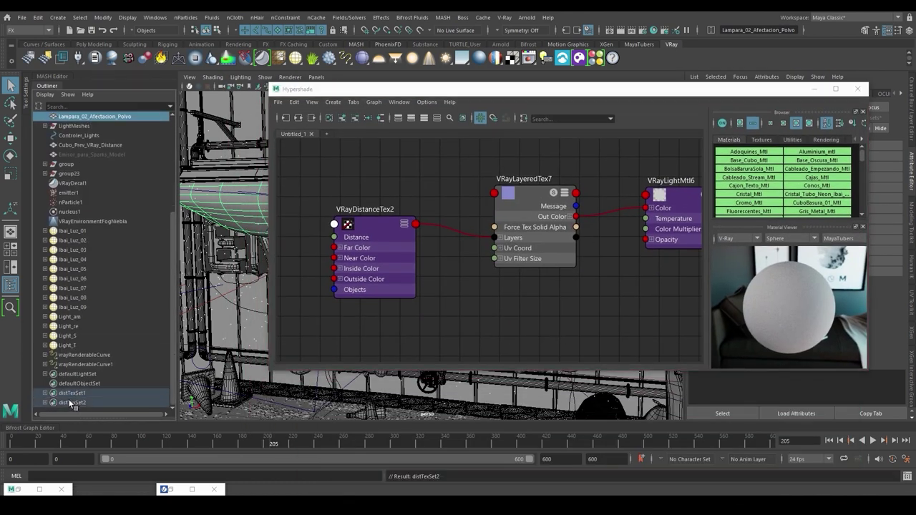
left_click(45, 402)
scroll(64, 394, "down", 1)
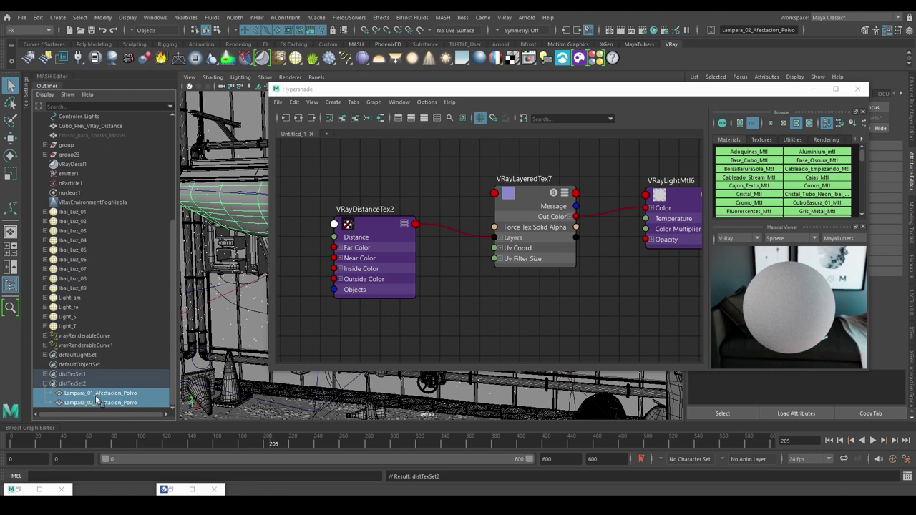
Show the PREV_DISTANCE display layer and select its guide cube, Cubo_Prev_VRay_Distance, in the scene.
left_click(415, 179)
left_click_drag(359, 94, 142, 90)
left_click(912, 131)
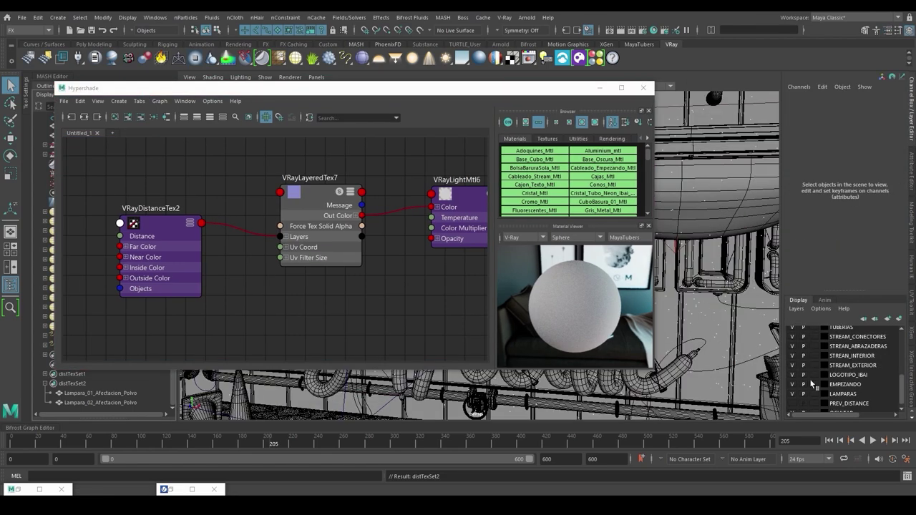
left_click_drag(567, 91, 638, 312)
right_click_drag(474, 183, 380, 199, "alt")
middle_click_drag(380, 199, 448, 185, "alt")
left_click_drag(450, 188, 482, 175, "alt")
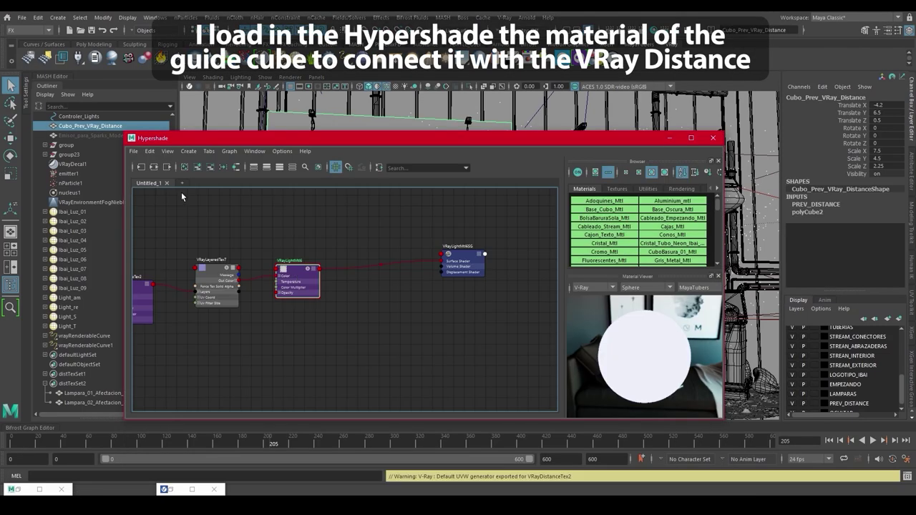
Graph the guide cube's Base_Cubo_Mtl material and connect the distance texture's Out Color to its Diffuse Color.
left_click(153, 167)
mouse_move(471, 369)
left_mouse_down()
mouse_move(354, 291)
mouse_move(375, 284)
left_mouse_up()
left_click(380, 235, "shift")
left_click(152, 166)
right_click_drag(228, 247, 287, 255, "alt")
middle_click_drag(286, 254, 230, 288, "alt")
left_click(231, 225)
left_click(232, 225)
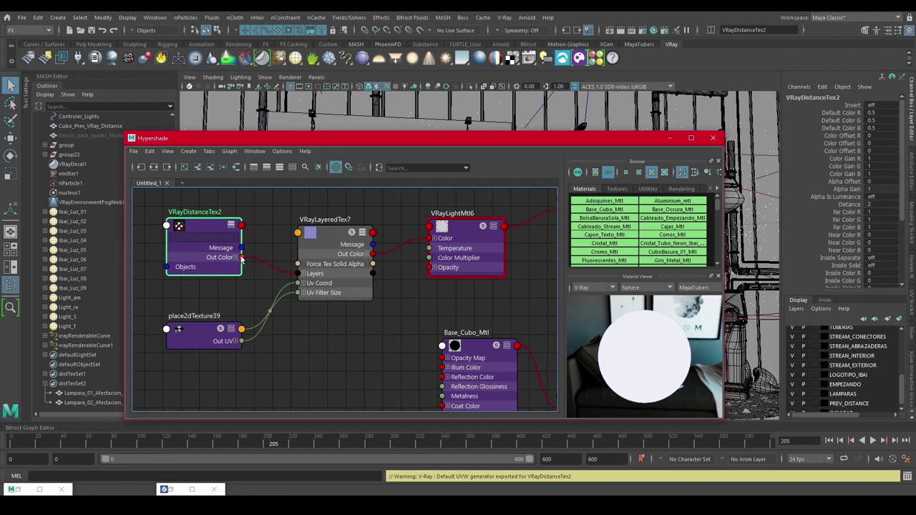
left_click_drag(241, 257, 432, 336)
left_click(465, 391)
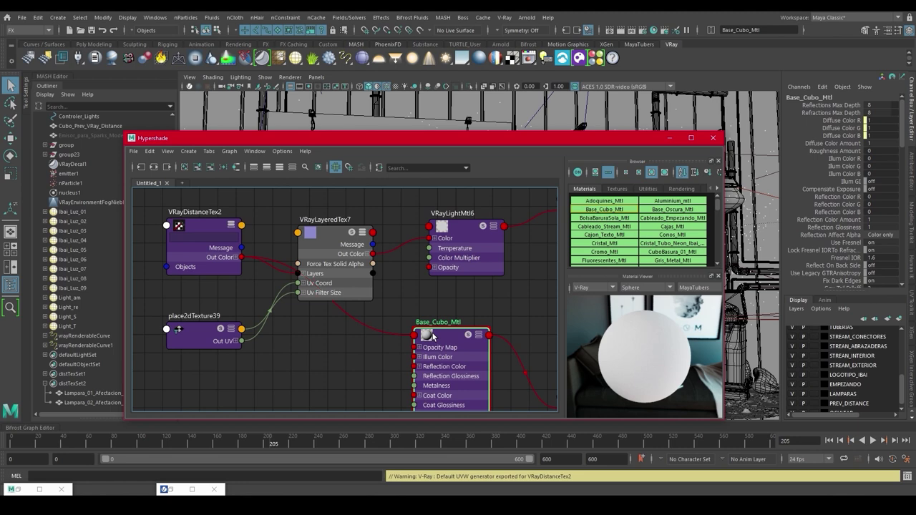
Set the OCULTAR display layer, which holds the lamp dust meshes, to Template mode.
left_click_drag(435, 137, 398, 256)
left_click(433, 217)
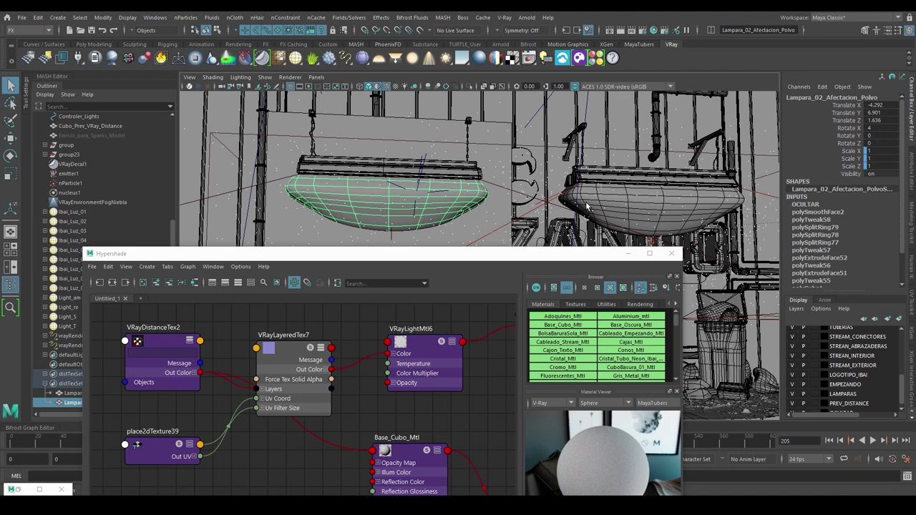
left_click(582, 207)
left_click(464, 213)
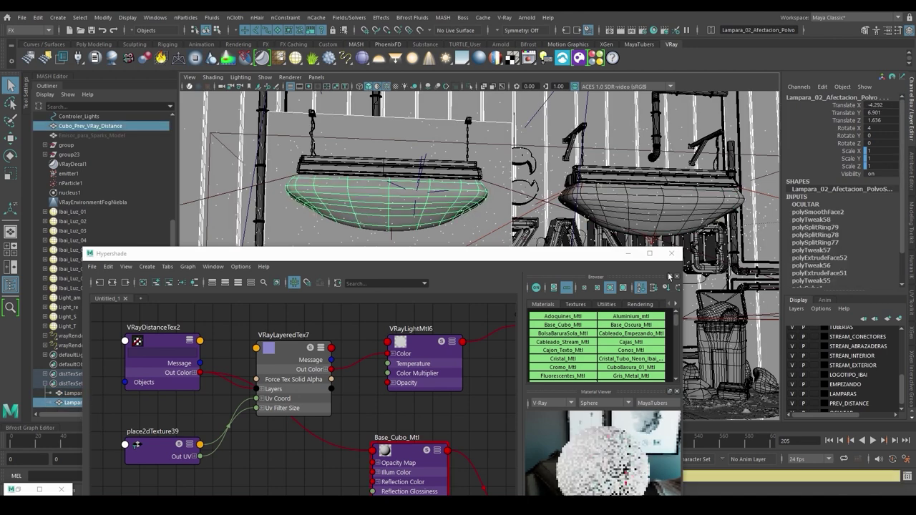
left_click(591, 190)
scroll(823, 375, "down", 1)
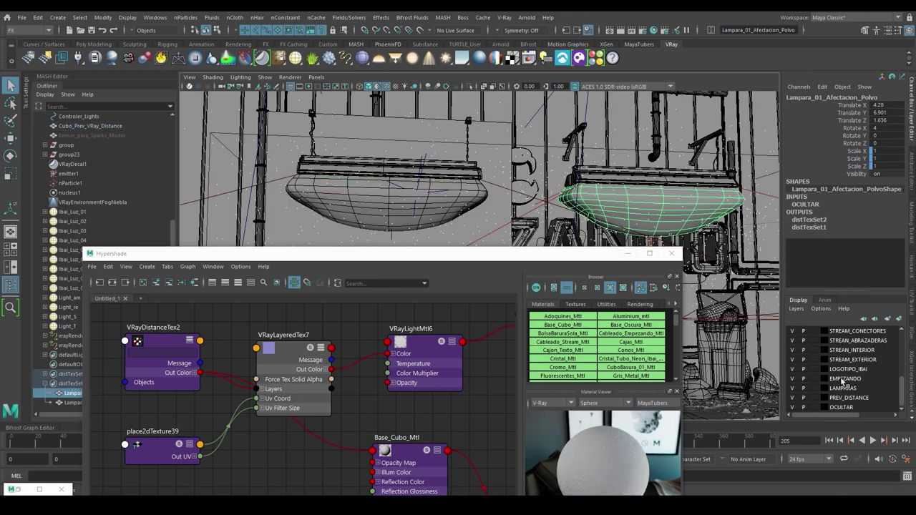
left_click(791, 408)
left_click(791, 408)
left_click(814, 407)
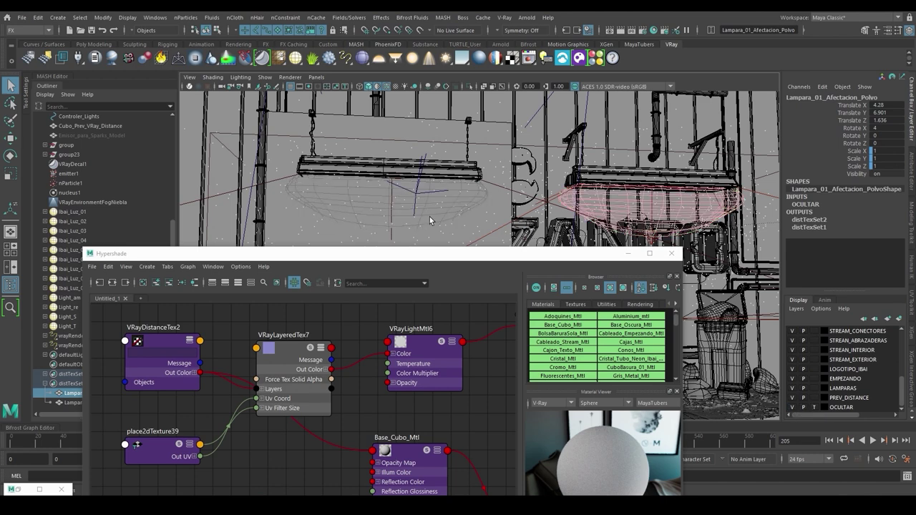
Start an interactive V-Ray region render of the first lamp and its guide cube in the Frame Buffer.
left_click_drag(433, 249, 482, 268)
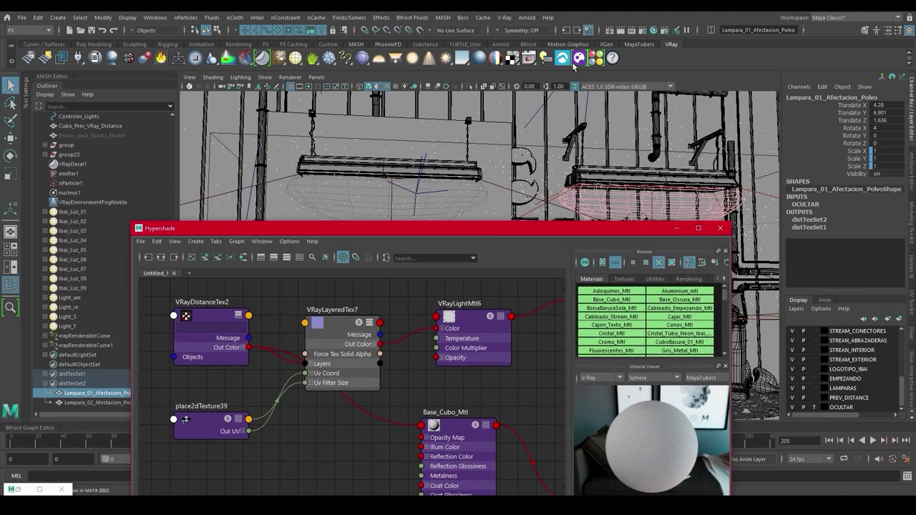
left_click(533, 59)
left_click(559, 121)
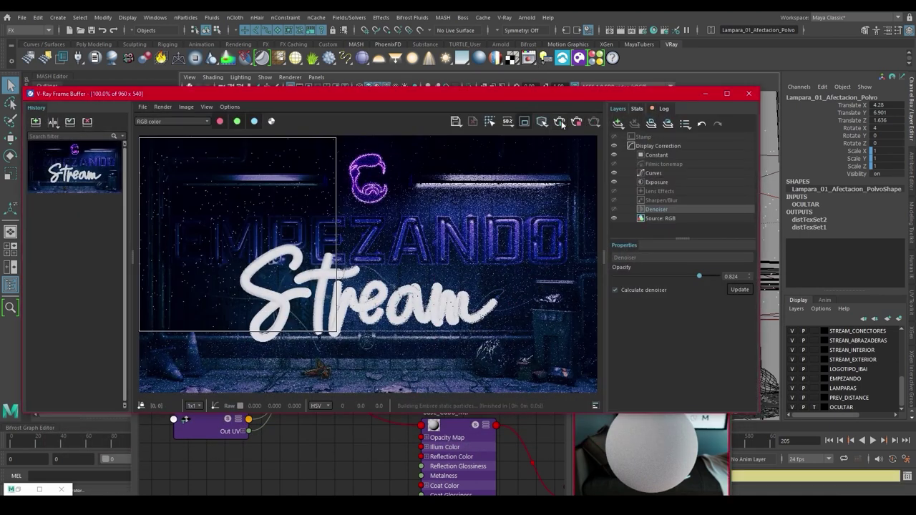
left_click(542, 122)
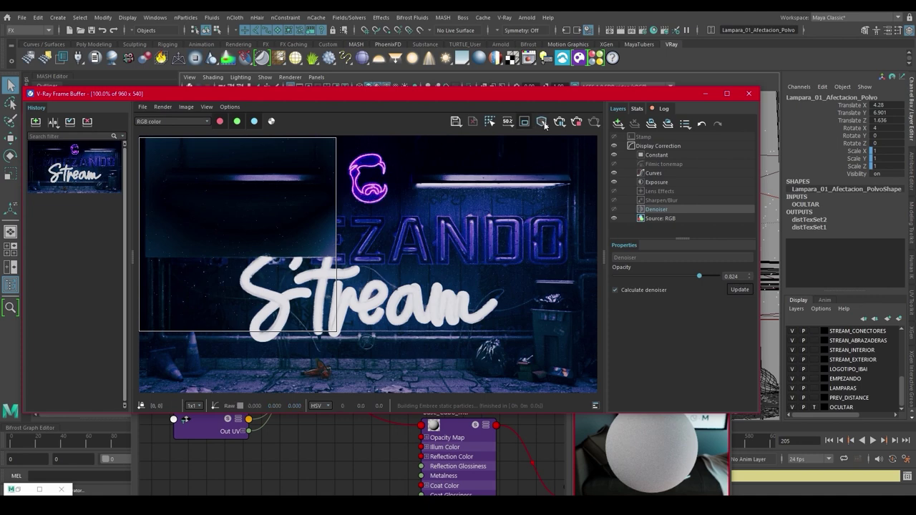
Select the VRayDistanceTex node and widen the render region to cover the whole guide cube around the lamp.
left_click(340, 444)
left_click(210, 320)
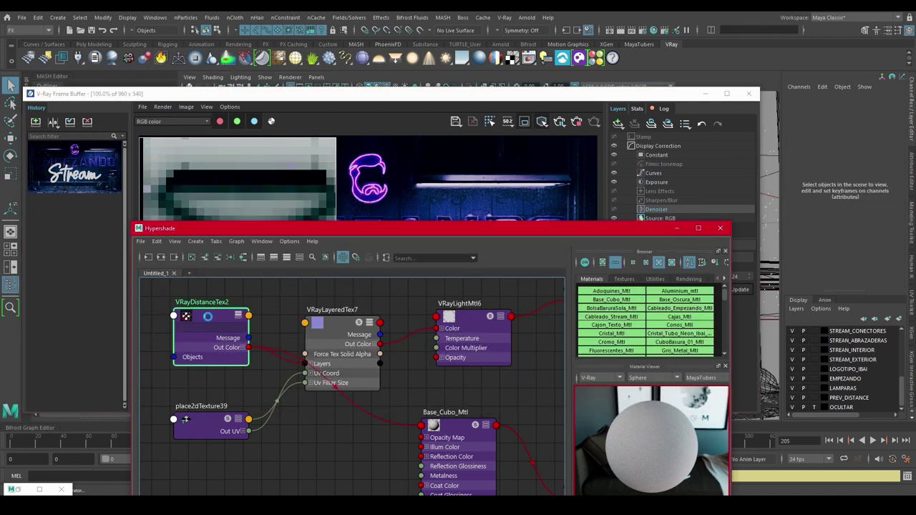
left_click(676, 228)
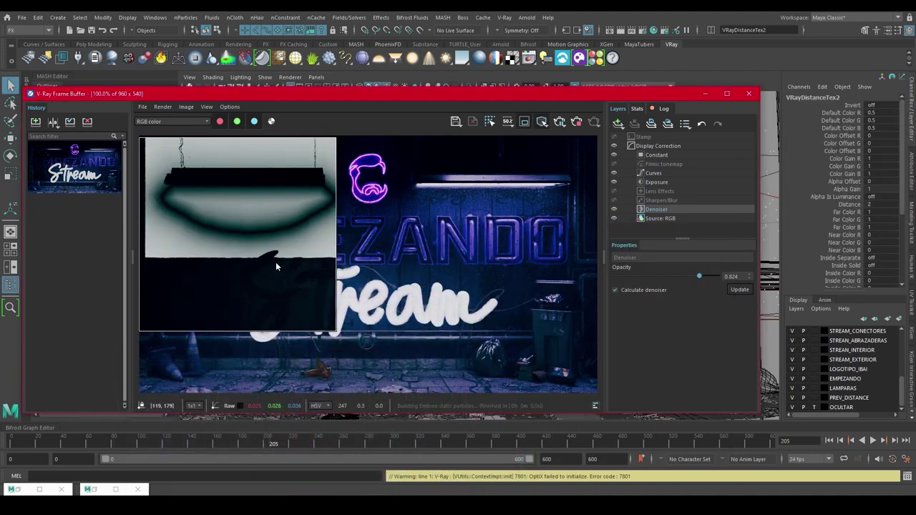
left_click_drag(340, 227, 371, 228)
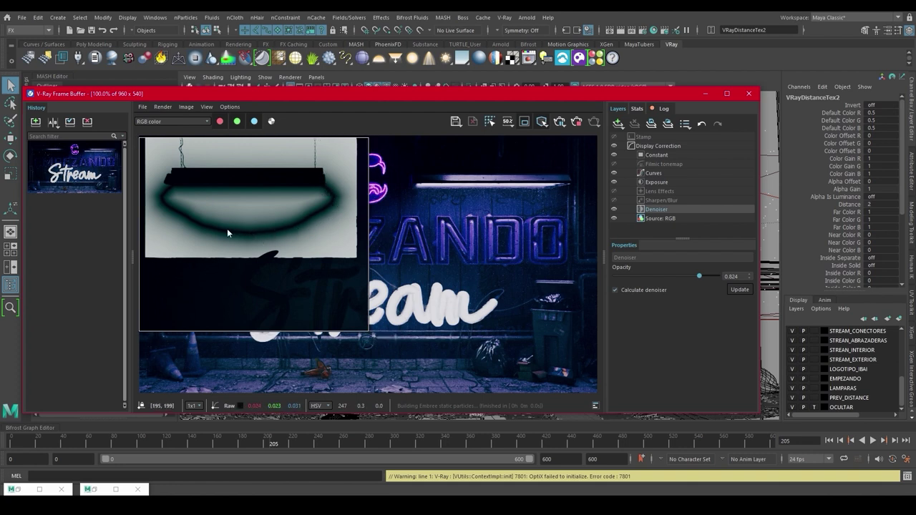
scroll(170, 204, "up", 1)
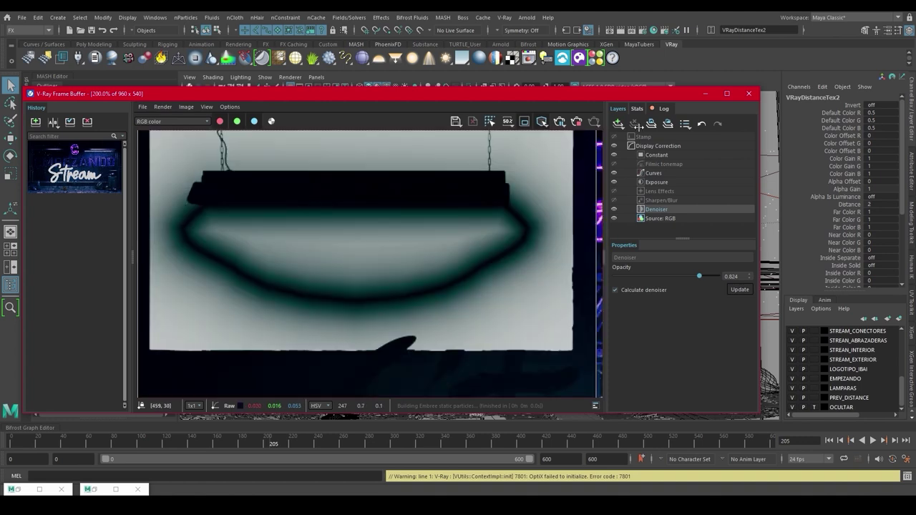
Set the distance texture's Far Color to black, its Near Color to white and its Distance to 0.6.
left_click(908, 175)
left_click_drag(598, 97, 584, 86)
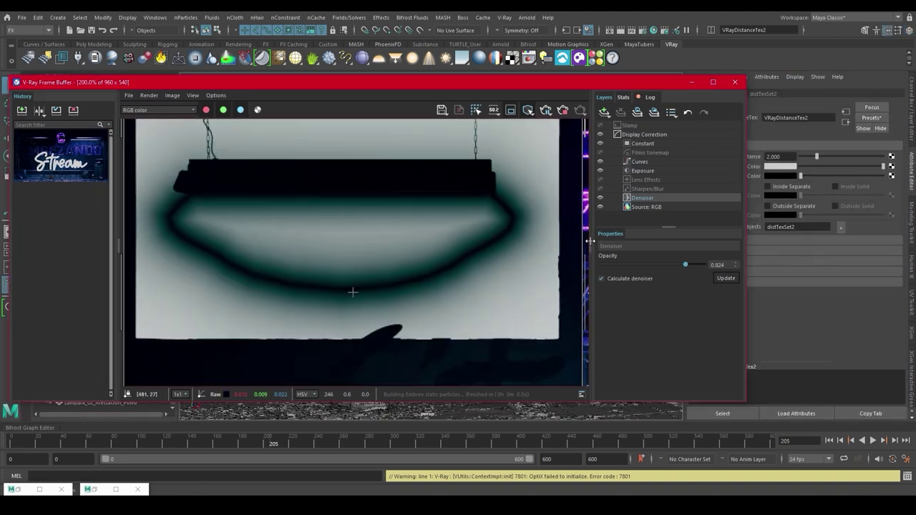
left_click(590, 241)
left_click_drag(820, 162, 883, 175)
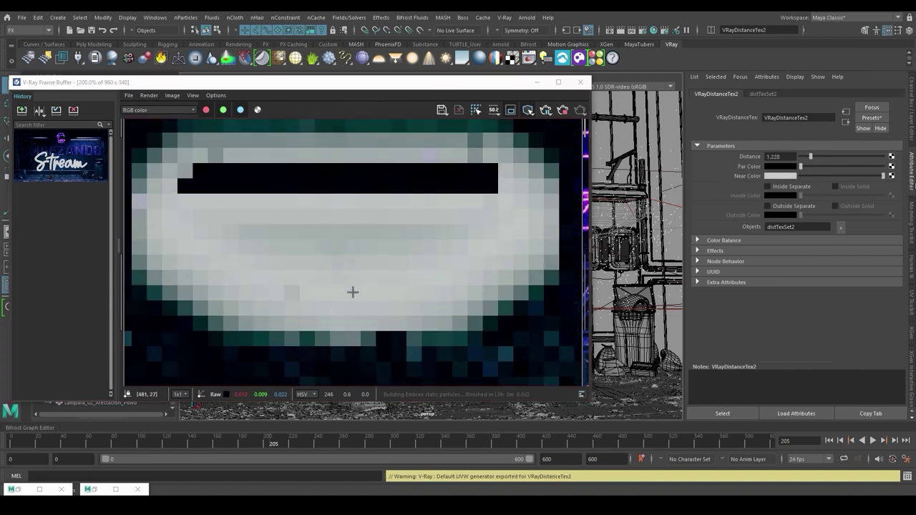
left_click(806, 159)
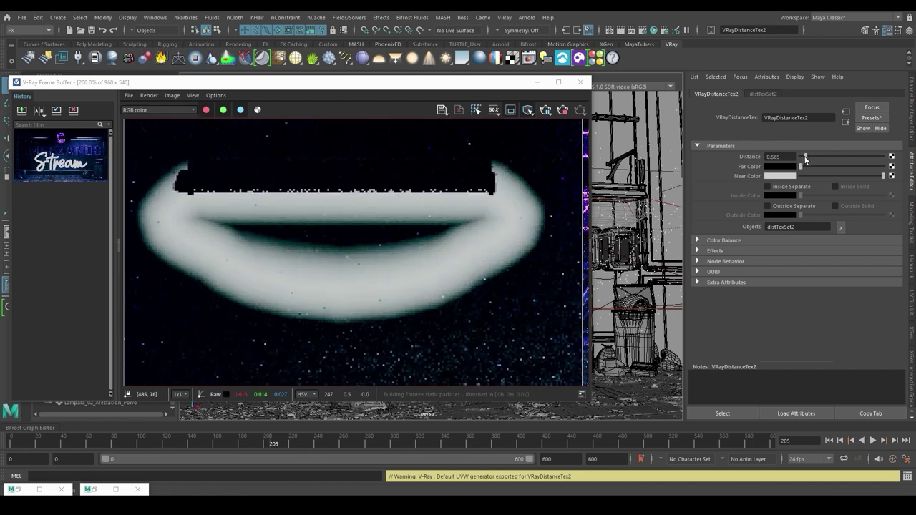
left_click_drag(784, 157, 772, 159)
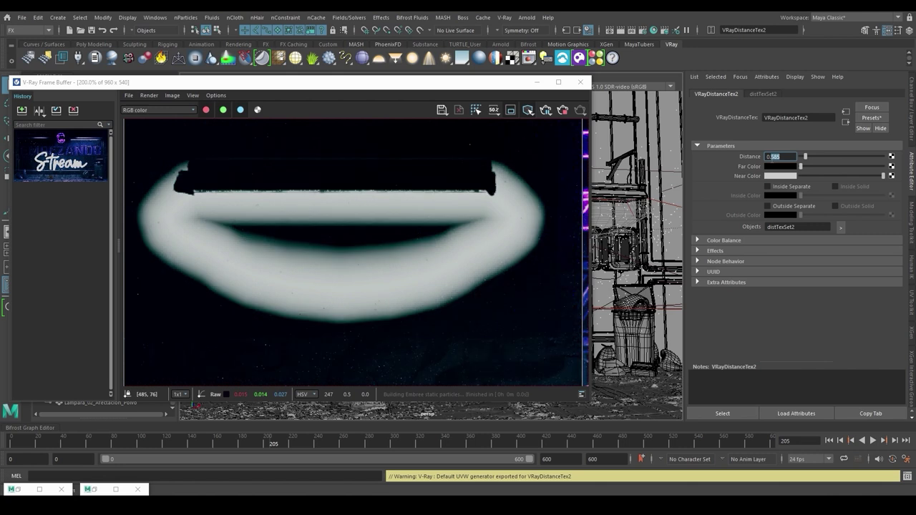
type("0.6")
key("Return")
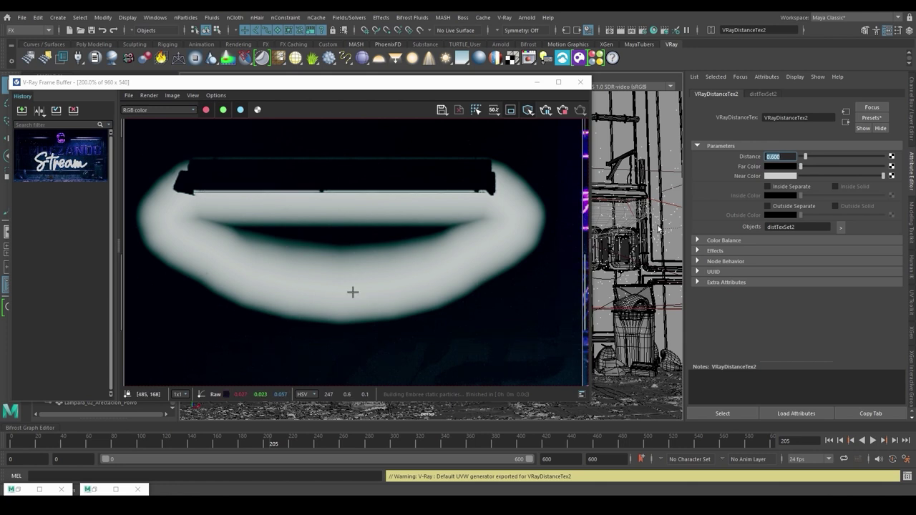
Enable Inside Separate and Inside Solid on the distance texture and set its Inside Color to white.
left_click(768, 187)
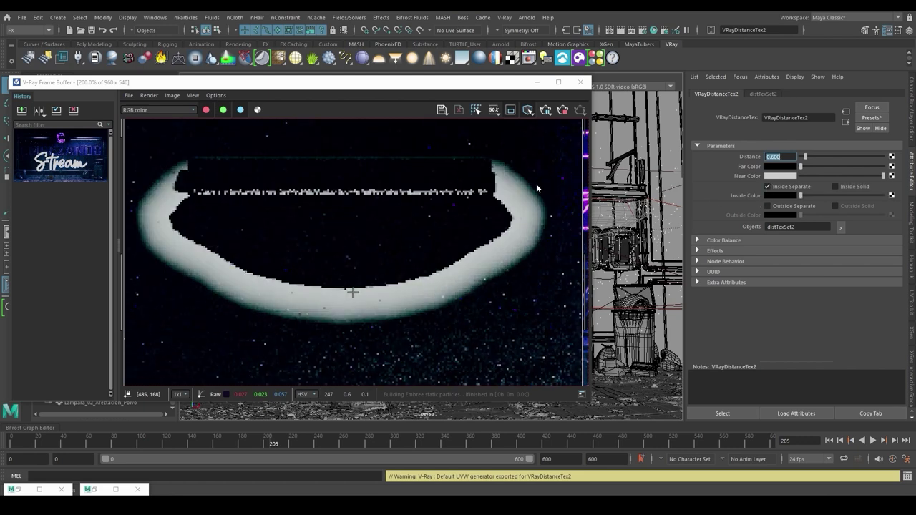
left_click_drag(801, 195, 883, 195)
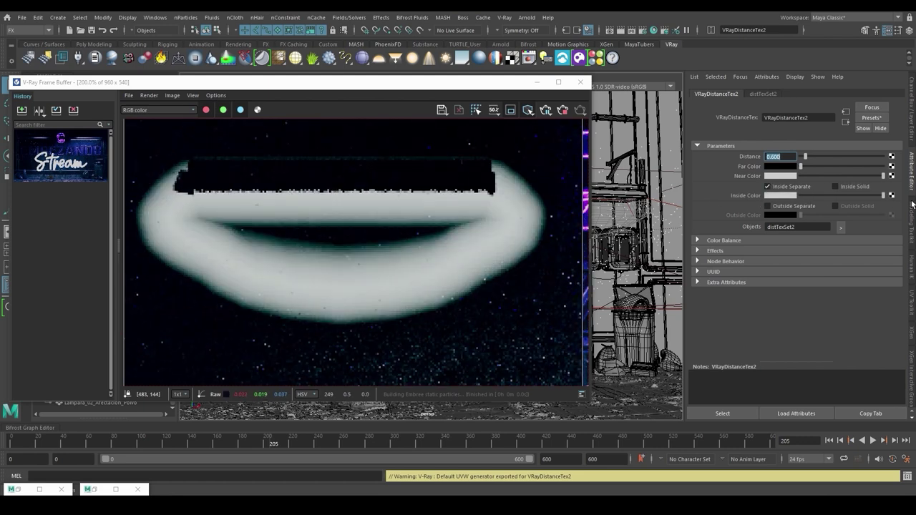
left_click(835, 186)
scroll(288, 266, "down", 1)
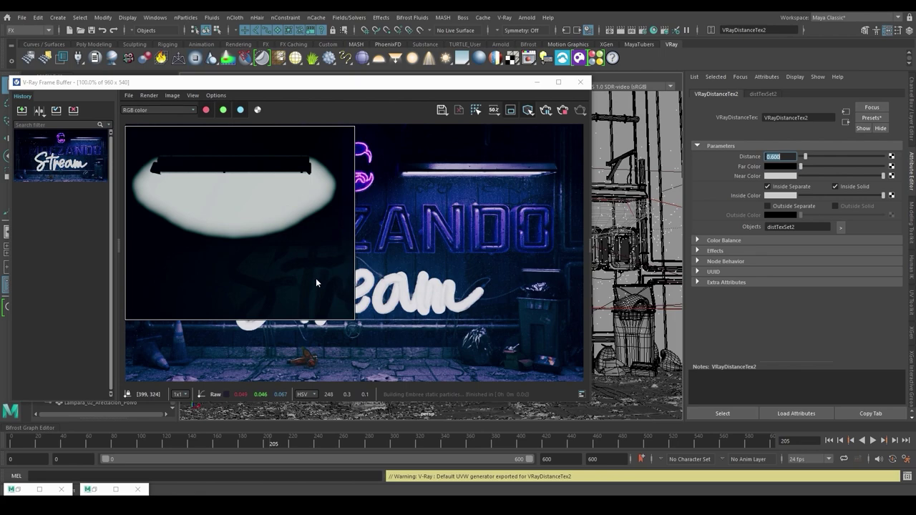
Hide the PREV_DISTANCE display layer with the guide cube and bring the region render back into view.
left_click_drag(435, 85, 492, 256)
left_click(911, 138)
scroll(836, 375, "down", 1)
left_click(791, 397)
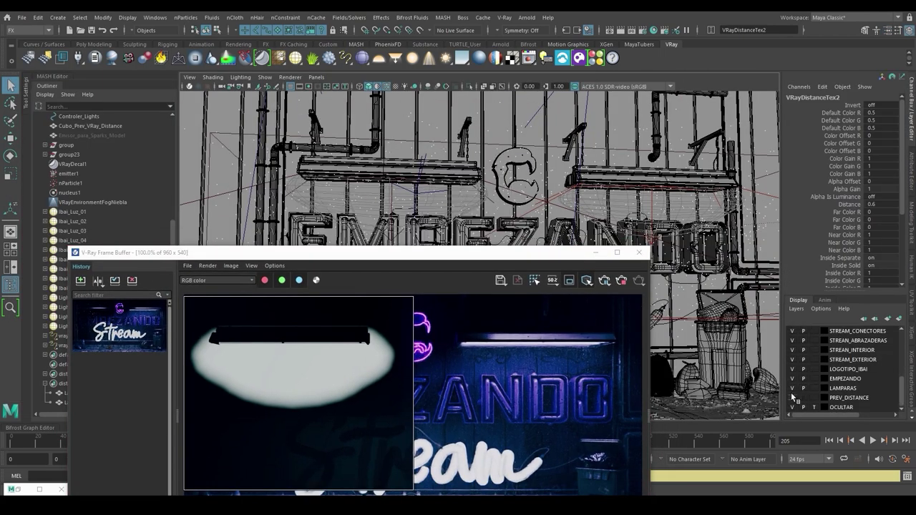
left_click(403, 255)
left_click_drag(403, 256, 429, 82)
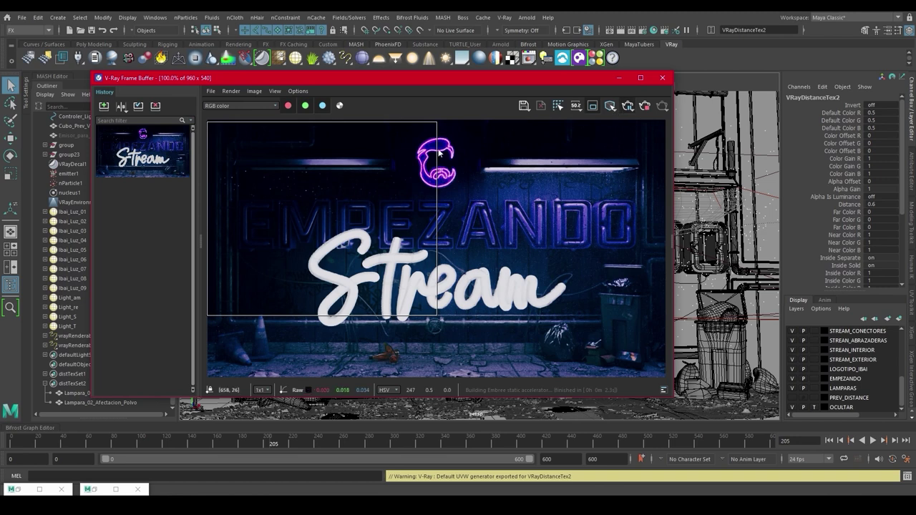
Compare the current render with the stored history image around the lamp using the A/B split.
left_click(121, 108)
scroll(214, 154, "up", 1)
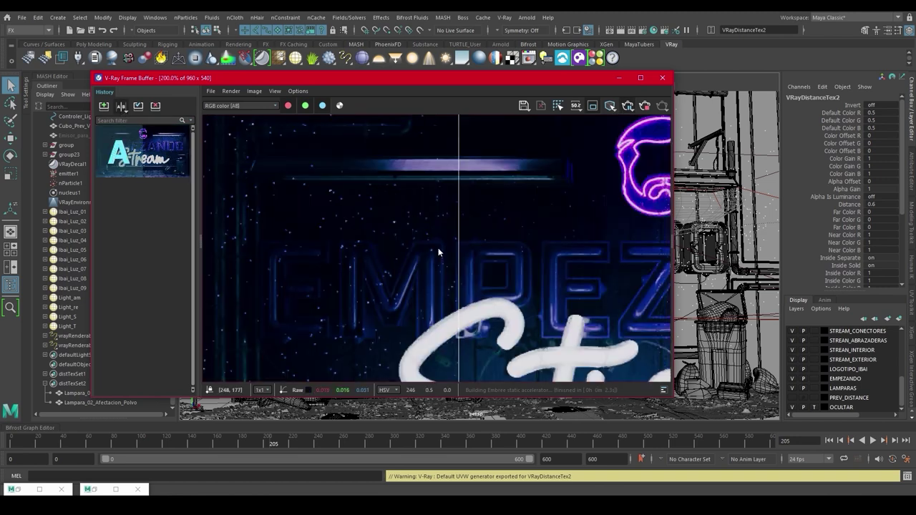
left_click_drag(458, 246, 208, 246)
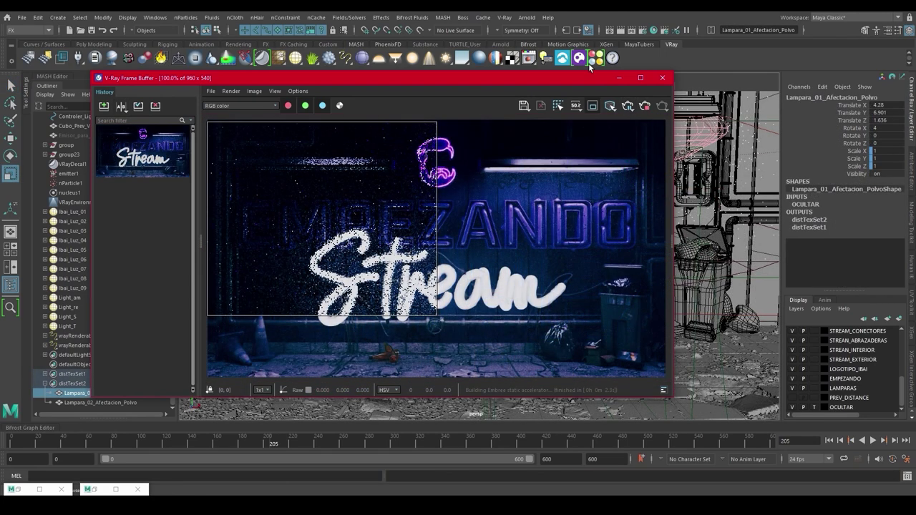
Review the LuzLampara_01 and LuzLampara_02 lights in the V-Ray Light Lister.
left_click(592, 61)
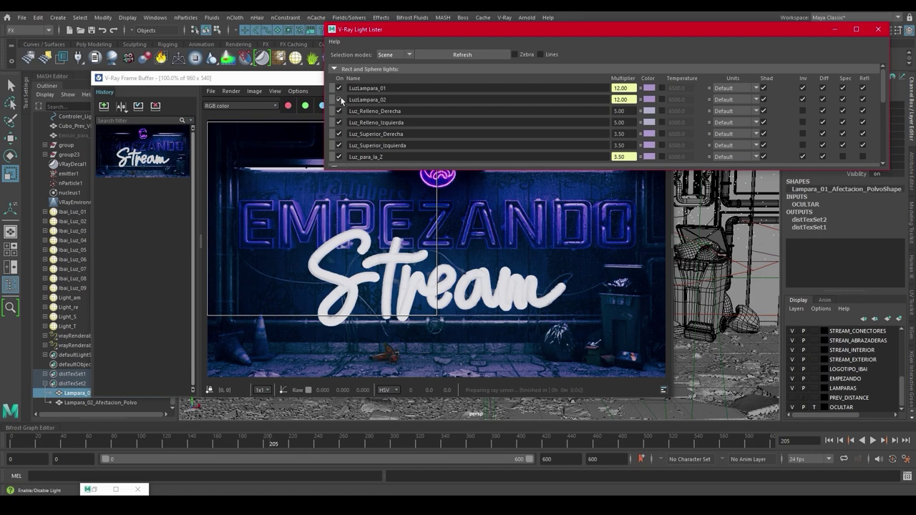
left_click(834, 29)
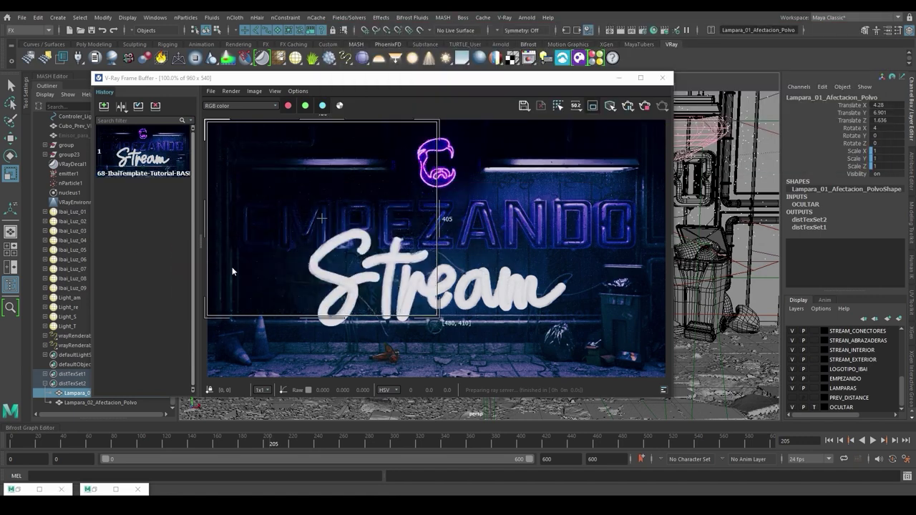
Try scaling the Lampara_02_Afectacion_Polvo guide mesh down uniformly to 0.183.
left_click(407, 79)
left_click_drag(407, 79, 247, 128)
left_click(419, 137)
left_click(78, 403)
left_click(321, 119)
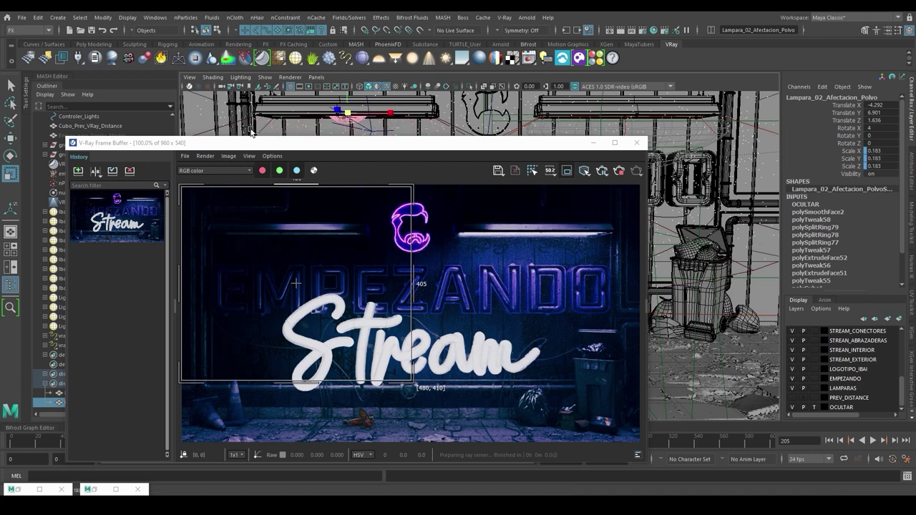
Stop the interactive render and minimize the V-Ray Frame Buffer.
scroll(264, 272, "up", 1)
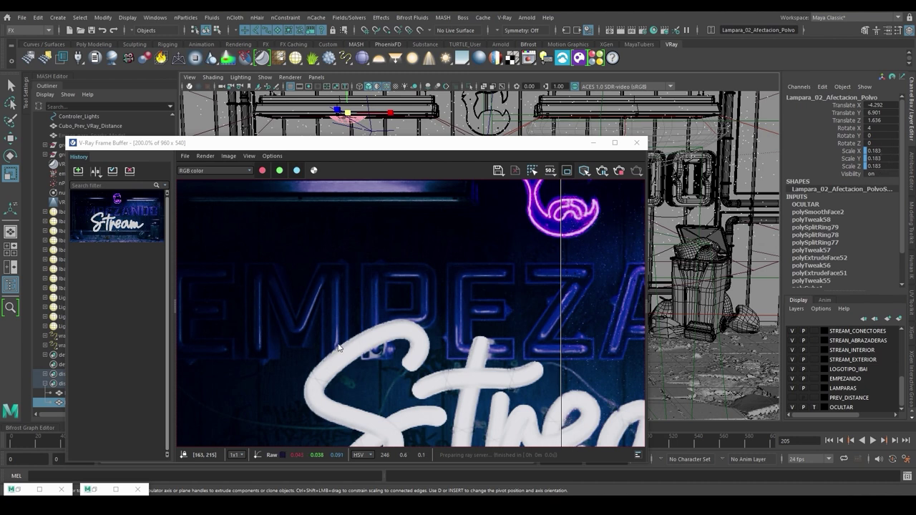
left_click(620, 173)
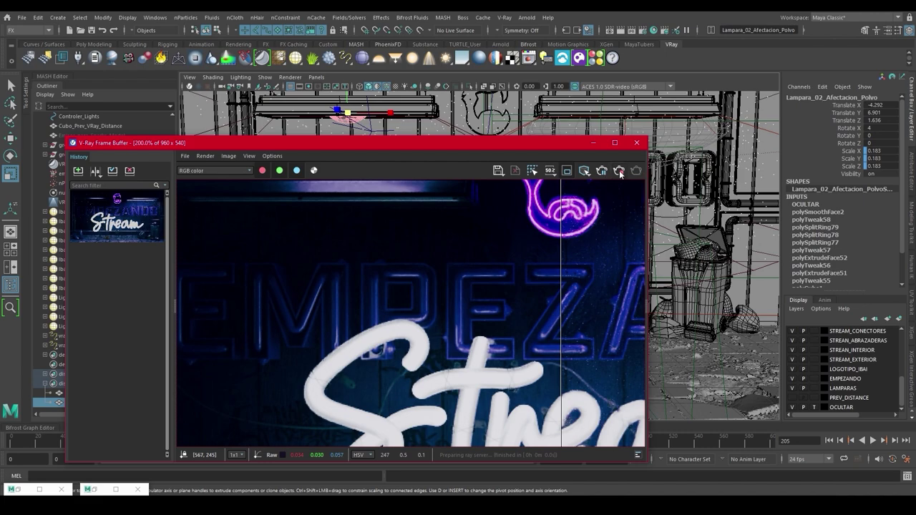
left_click(593, 142)
Look through RenderCam in the viewport and play the dust simulation from the first frame.
left_click(315, 77)
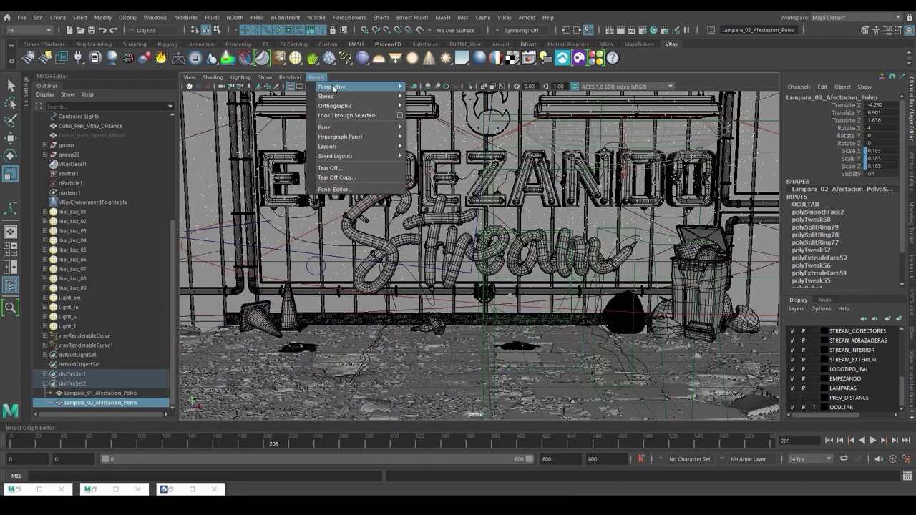
left_click(455, 89)
left_click(830, 441)
left_click(874, 441)
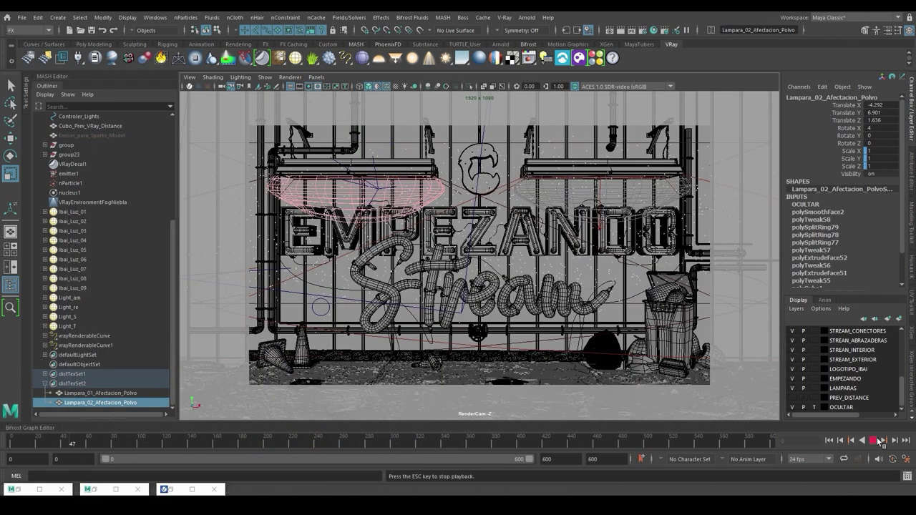
left_click(879, 441)
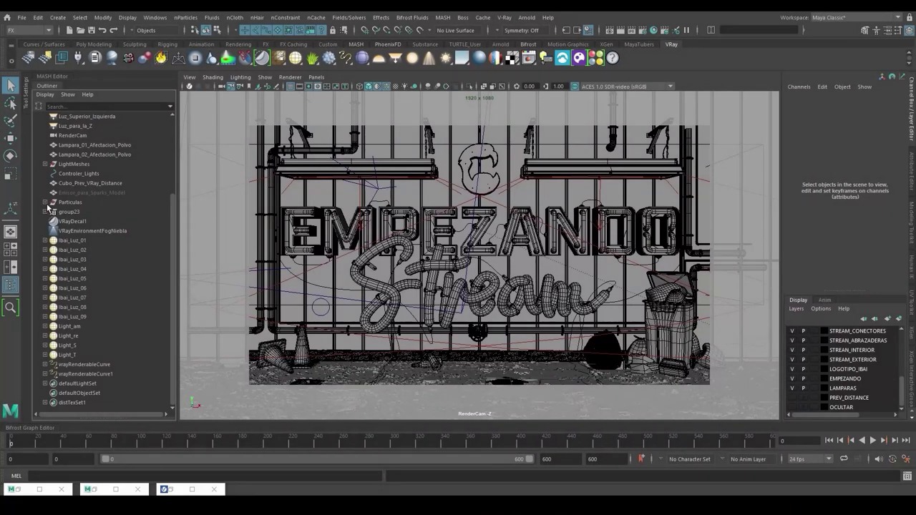
Review the dust emitter, nParticle and nucleus nodes grouped inside Particulas.
left_click(46, 203)
left_click(49, 212)
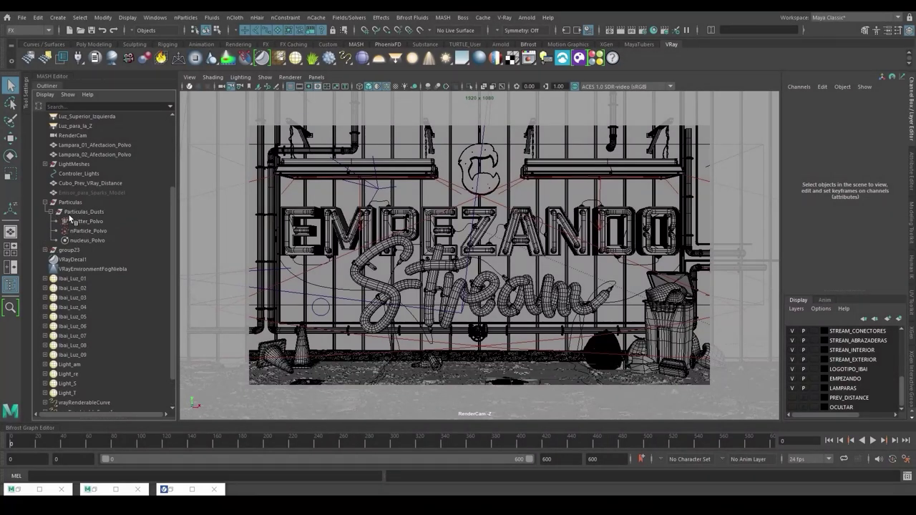
left_click(71, 220)
left_click(97, 241)
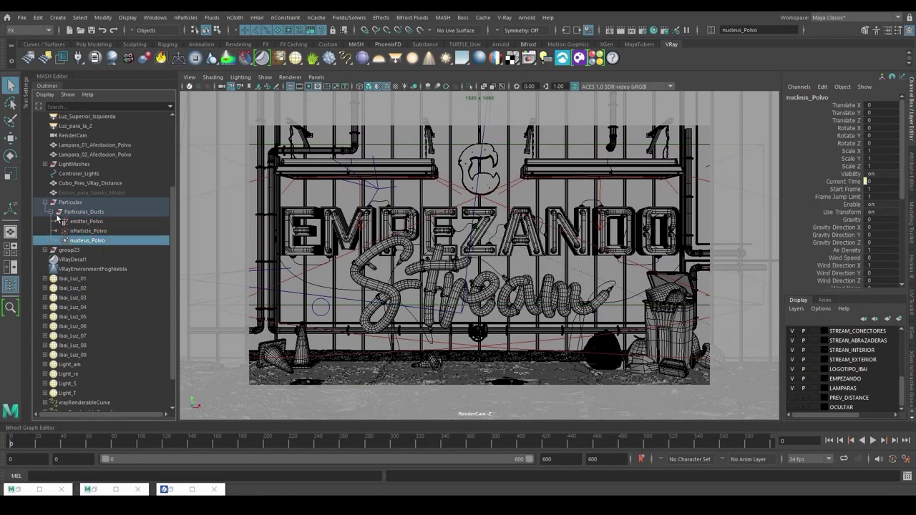
left_click(45, 202)
Unhide Emisor_para_Sparks_Model and set all its translate and rotate values to 0.
left_click(121, 192)
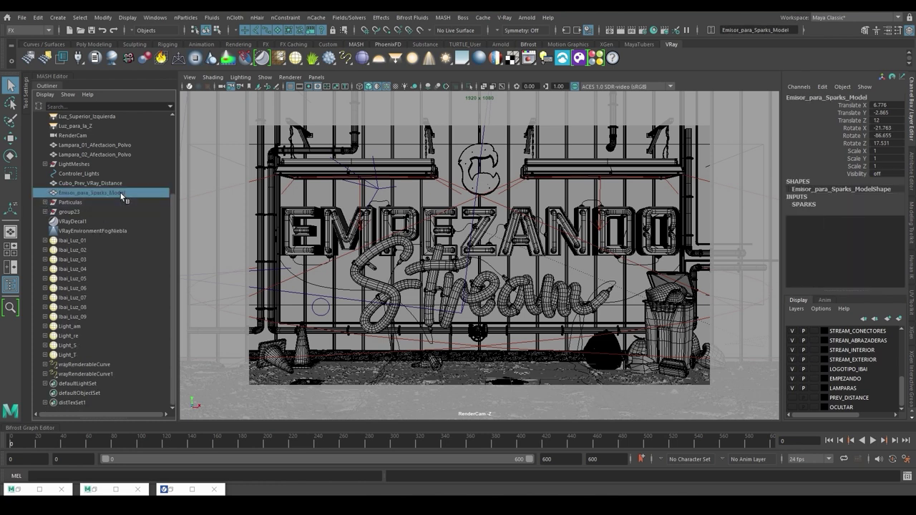
key("shift+h")
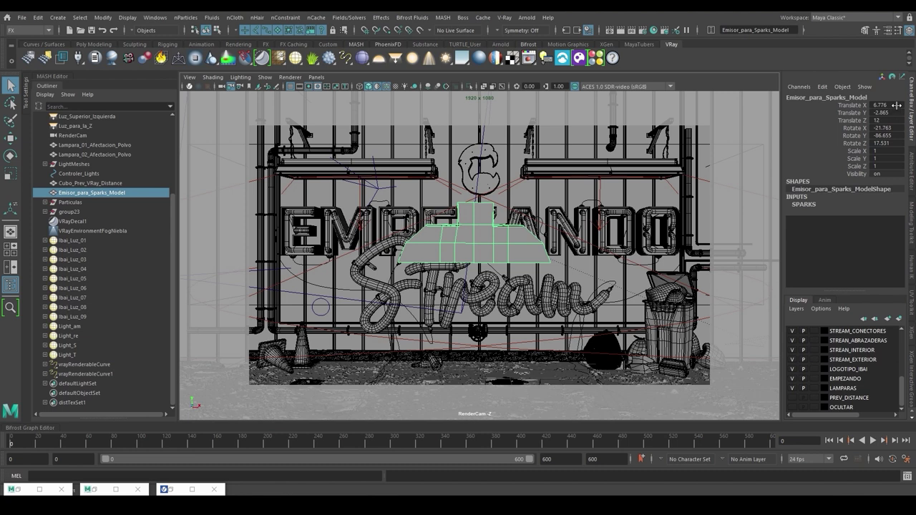
left_click_drag(889, 105, 891, 143)
type("0")
key("Return")
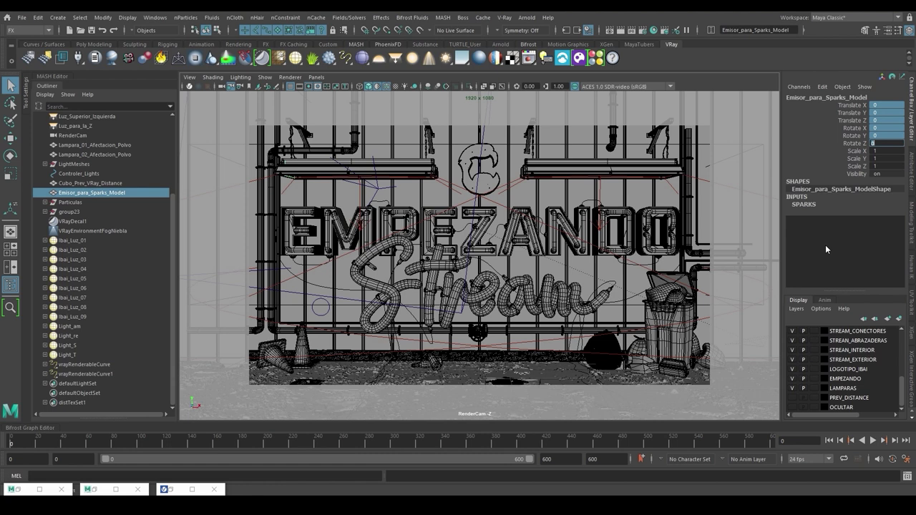
Create an nParticle emitter from Emisor_para_Sparks_Model with a new solver and the Surface emitter type.
left_click(185, 19)
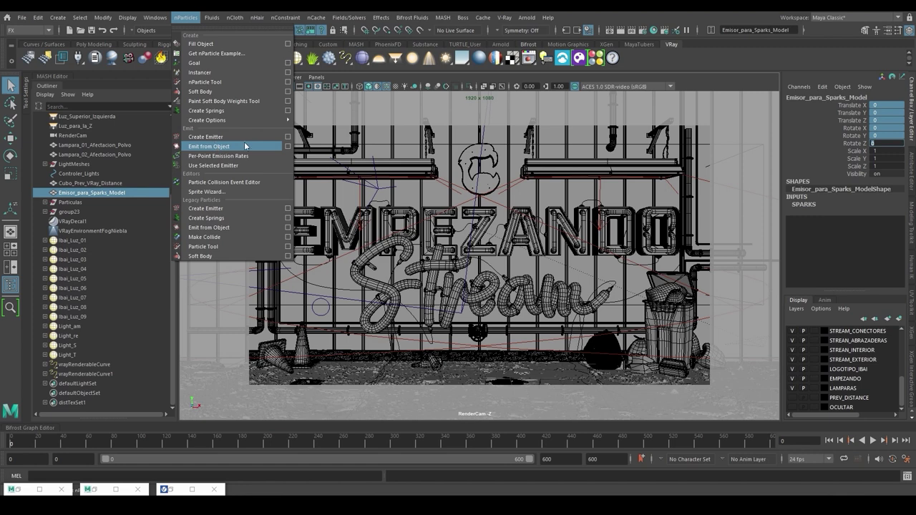
left_click(287, 146)
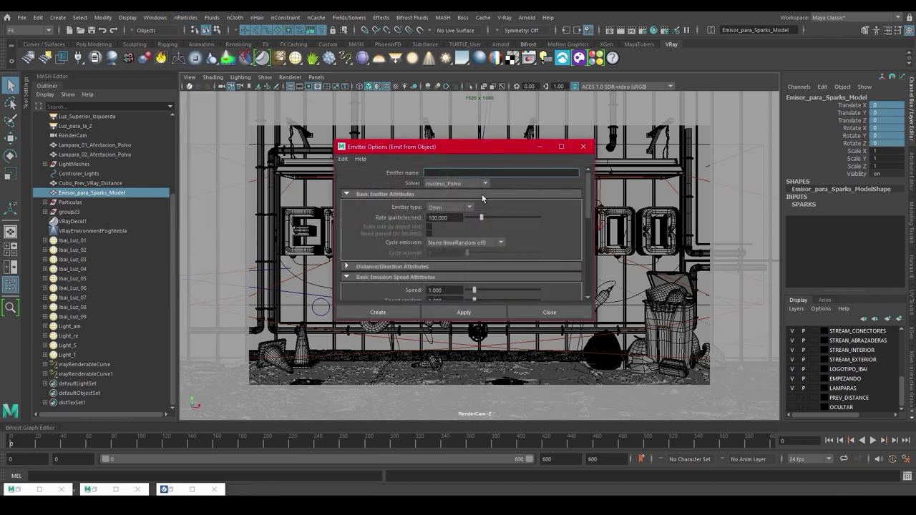
left_click(452, 186)
left_click(466, 193)
left_click(462, 208)
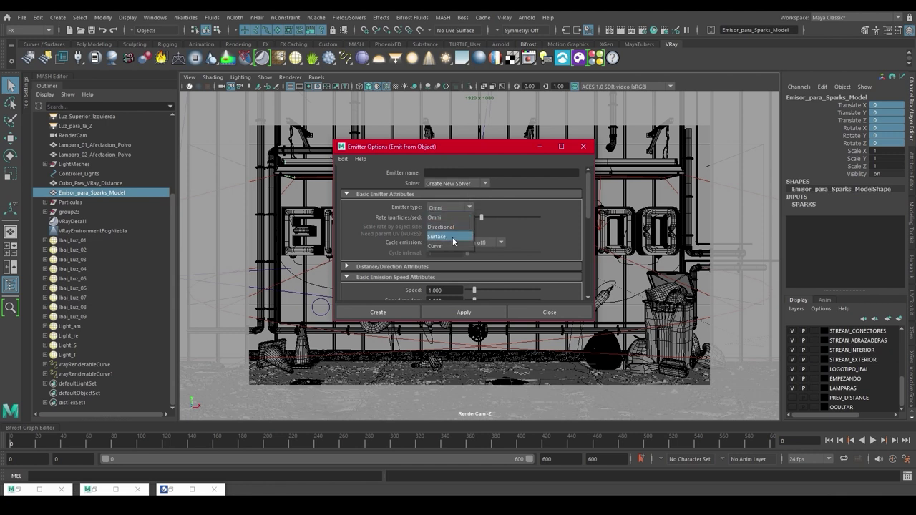
left_click(452, 237)
scroll(537, 246, "down", 2)
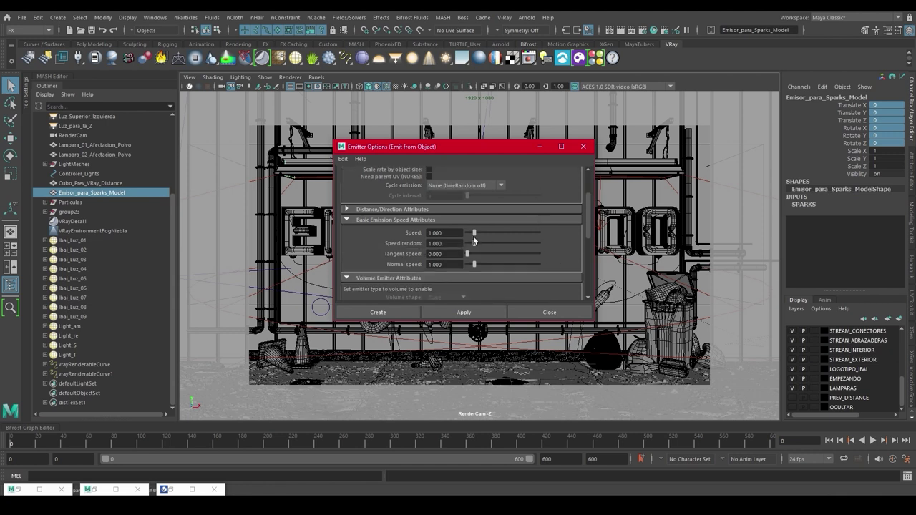
left_click(430, 232)
left_click(447, 244)
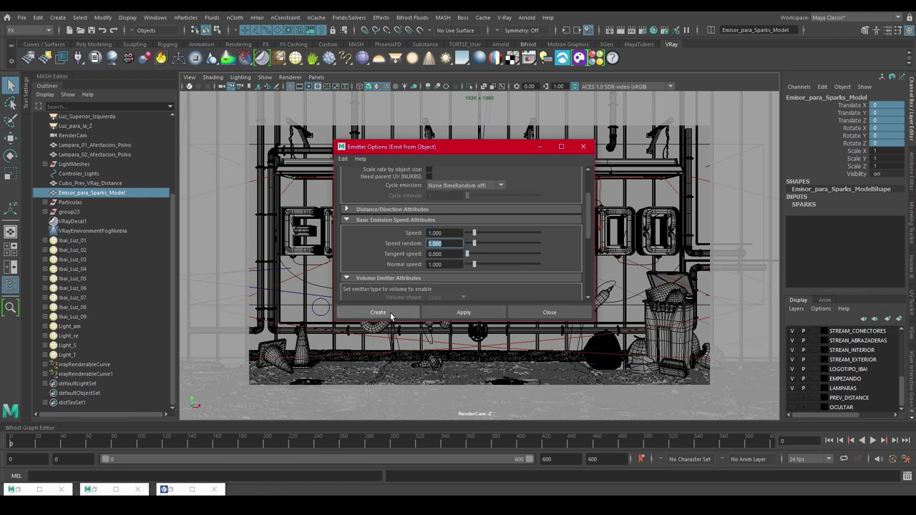
left_click(391, 312)
Hide the Particulas group, preview the sparks simulation and return to the first frame.
left_click(68, 203)
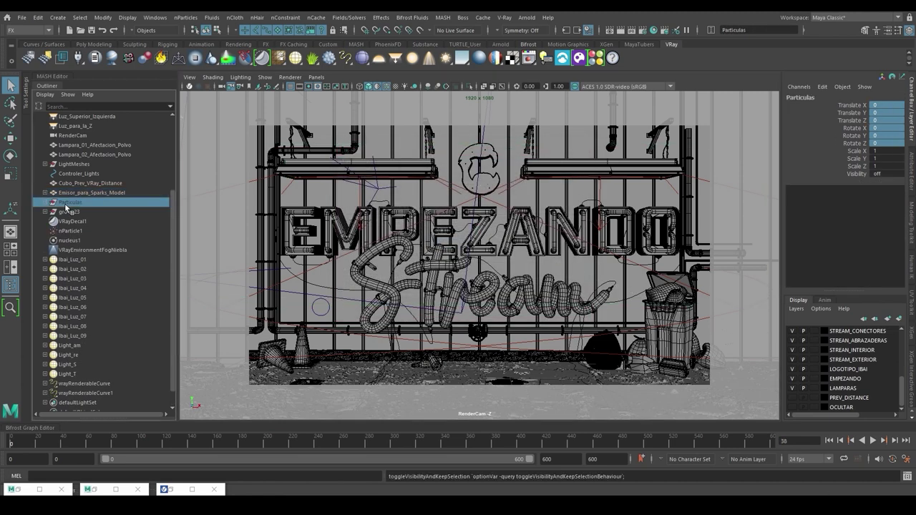
left_click(873, 441)
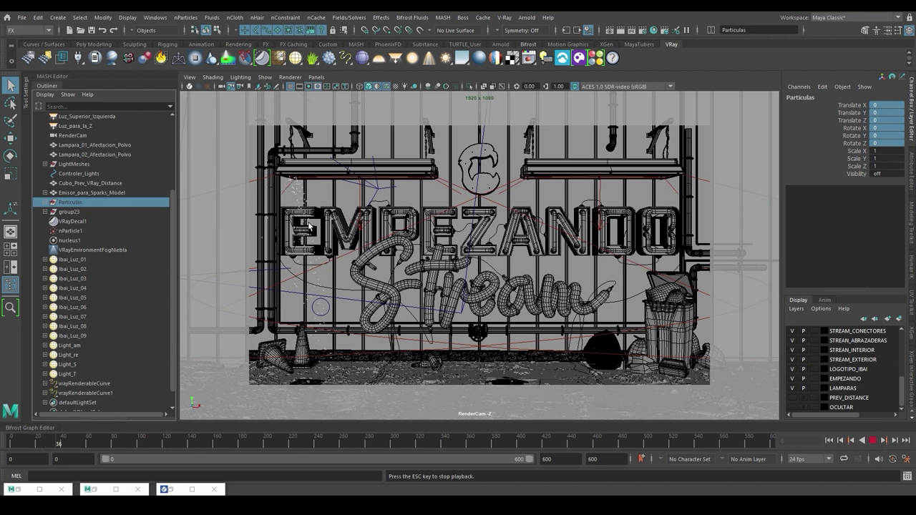
left_click(873, 441)
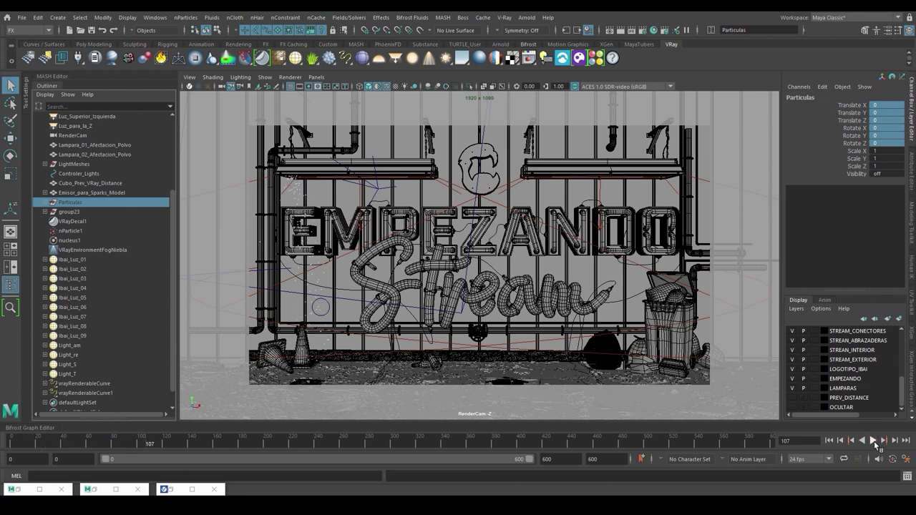
left_click(829, 441)
Set emitter2's Rate to 0 and key it at frame 274.
left_click(69, 241)
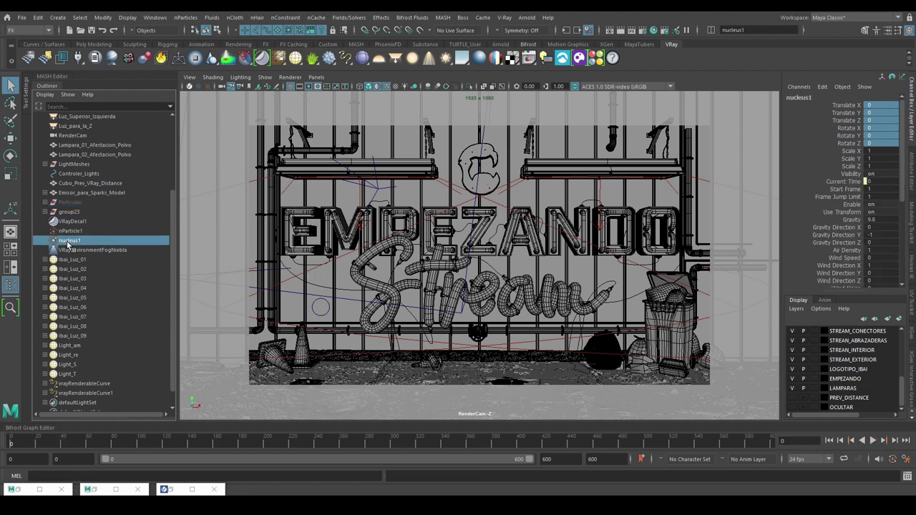
scroll(71, 229, "down", 2)
left_click(45, 174)
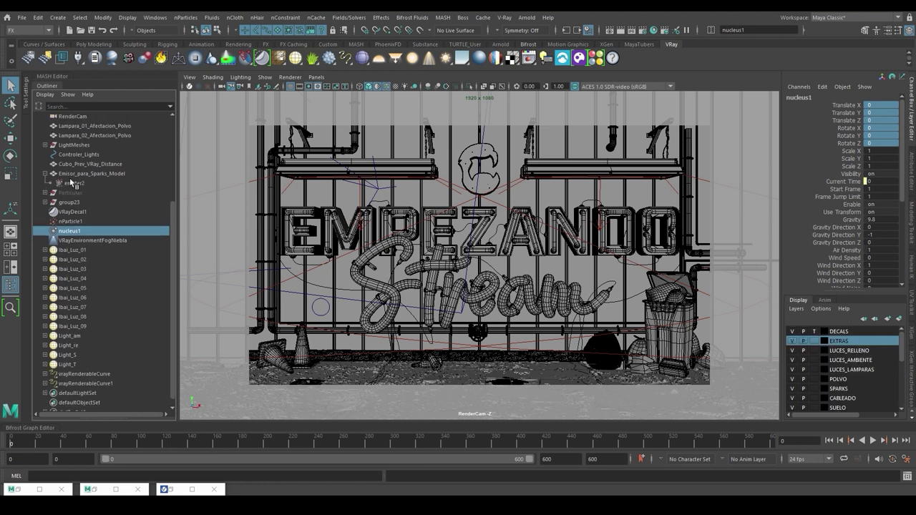
left_click(73, 184)
left_click_drag(50, 446, 361, 445)
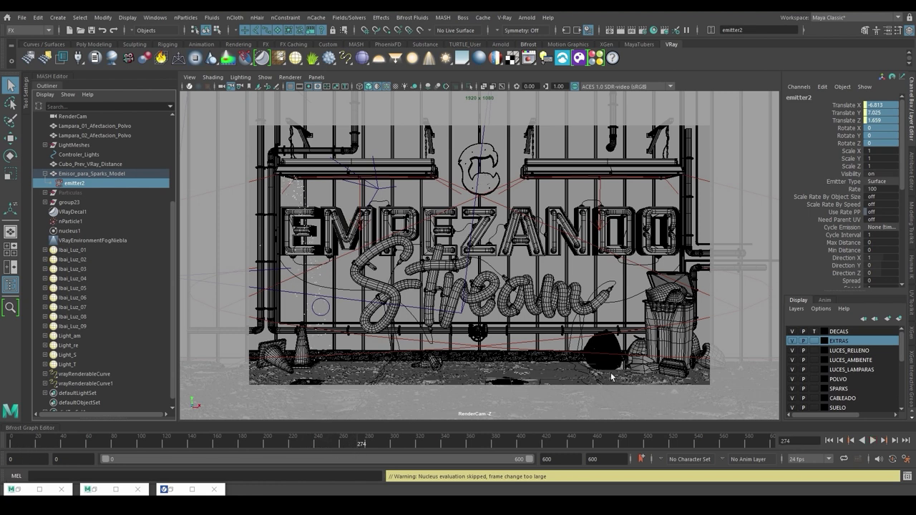
left_click(873, 189)
type("0")
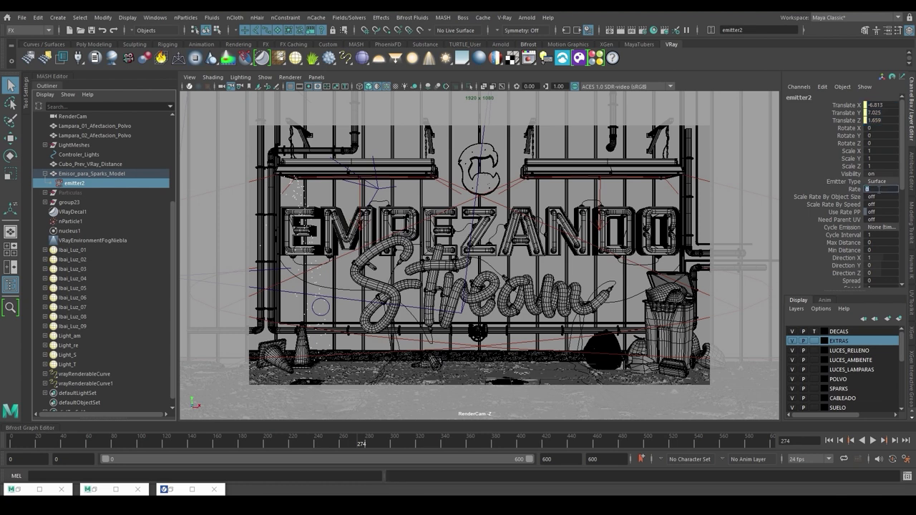
right_click(856, 190)
left_click(856, 212)
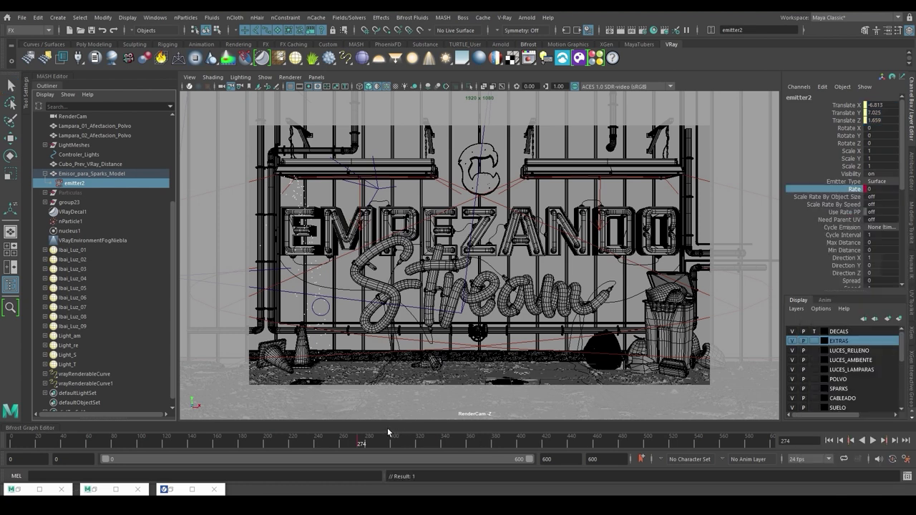
Set emitter2's Rate to 250 and key it at frame 281.
left_click_drag(357, 447, 366, 448)
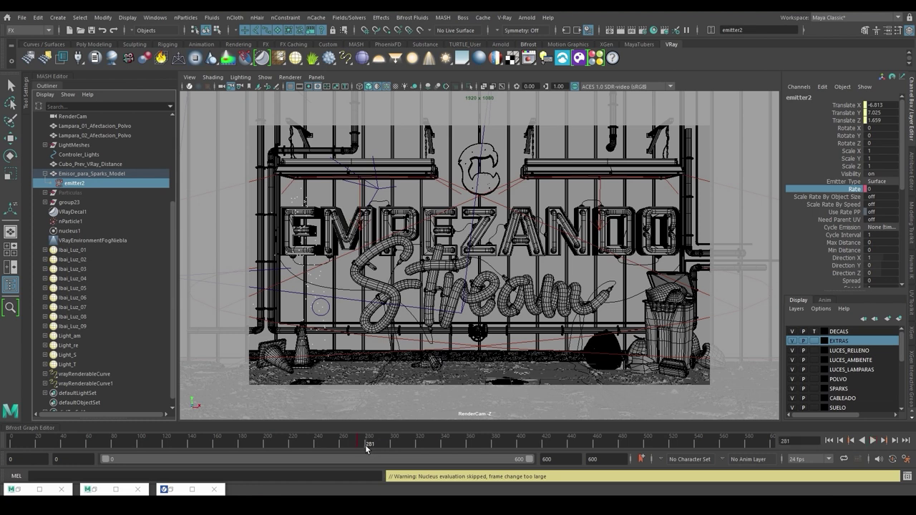
left_click(876, 189)
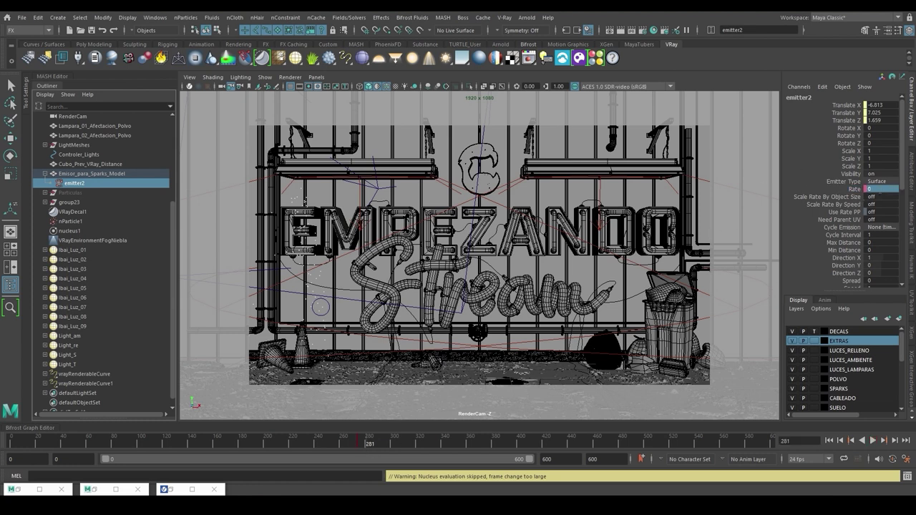
key("Return")
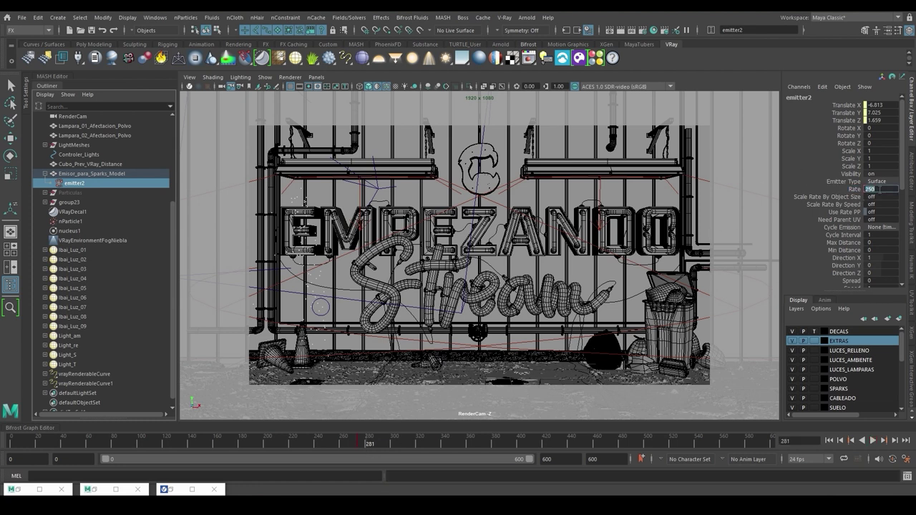
left_click(853, 188)
right_click(853, 188)
left_click(856, 211)
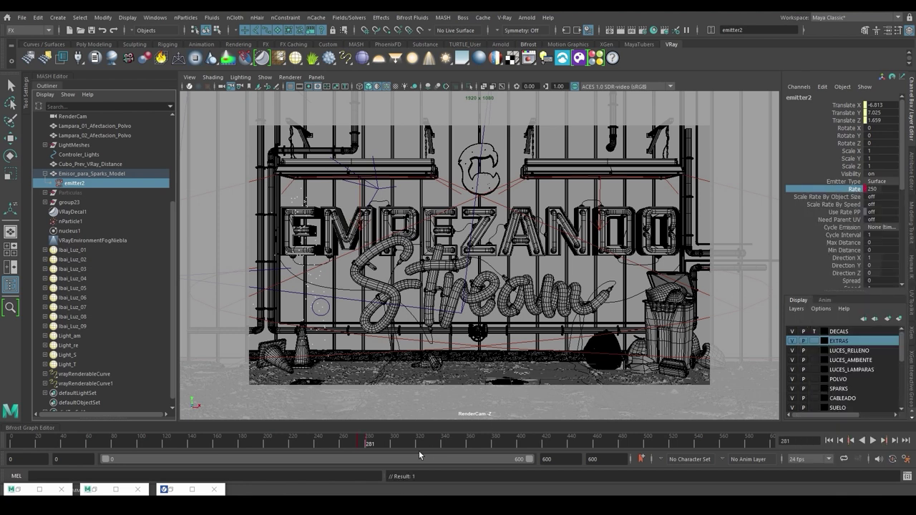
Key emitter2's Rate at 0 a few frames after the 250 key to end the spark burst.
left_click_drag(367, 445, 371, 445)
left_click(858, 189)
right_click(859, 189)
left_click(857, 207)
Play the simulation through the keyed spark burst and stop it after the last Rate key.
left_click(353, 443)
left_click(872, 441)
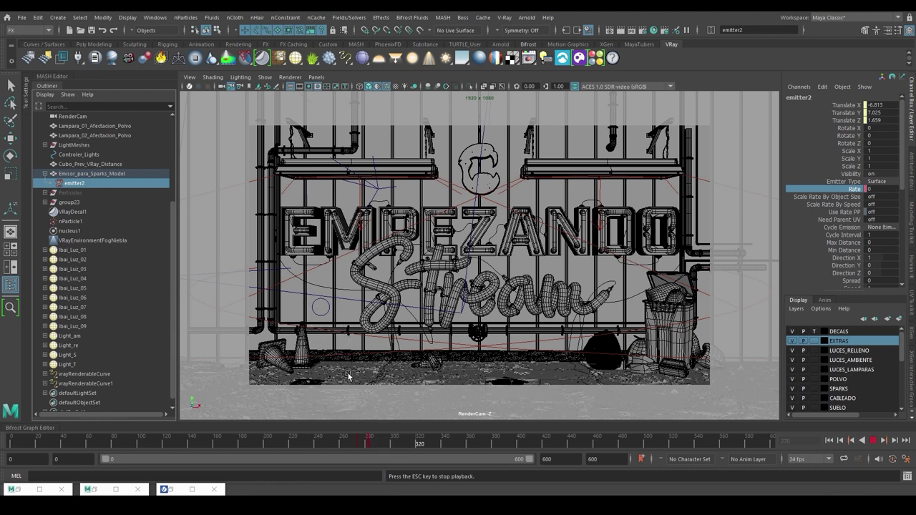
left_click(872, 440)
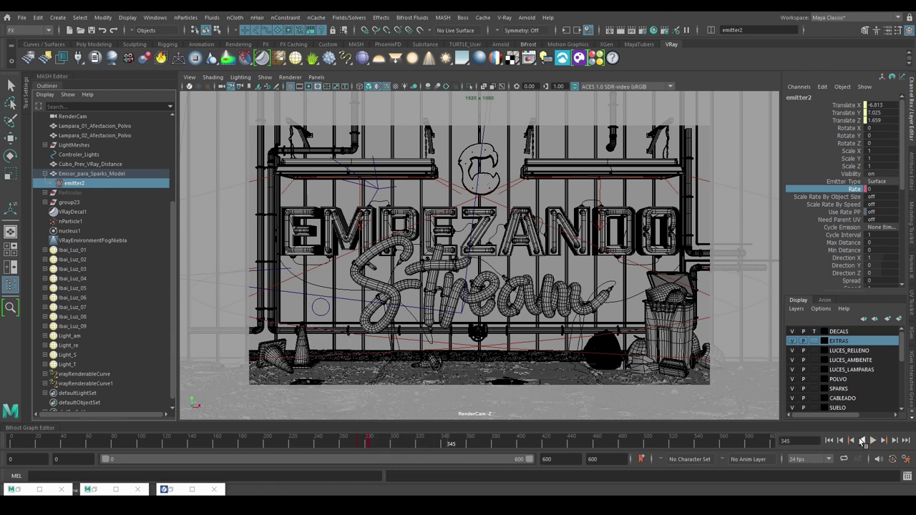
Set nucleus1's Wind Speed to 3 and key it at frame 302.
left_click(70, 231)
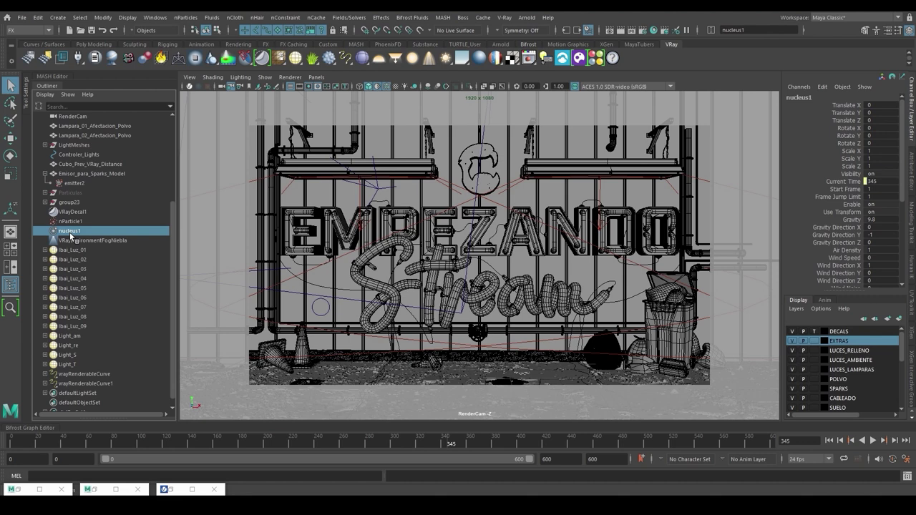
left_click(911, 192)
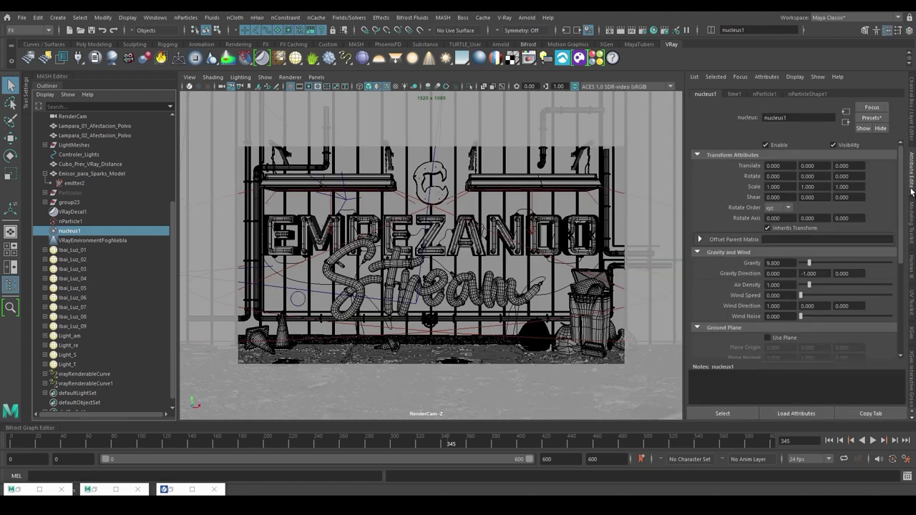
left_click_drag(215, 444, 402, 448)
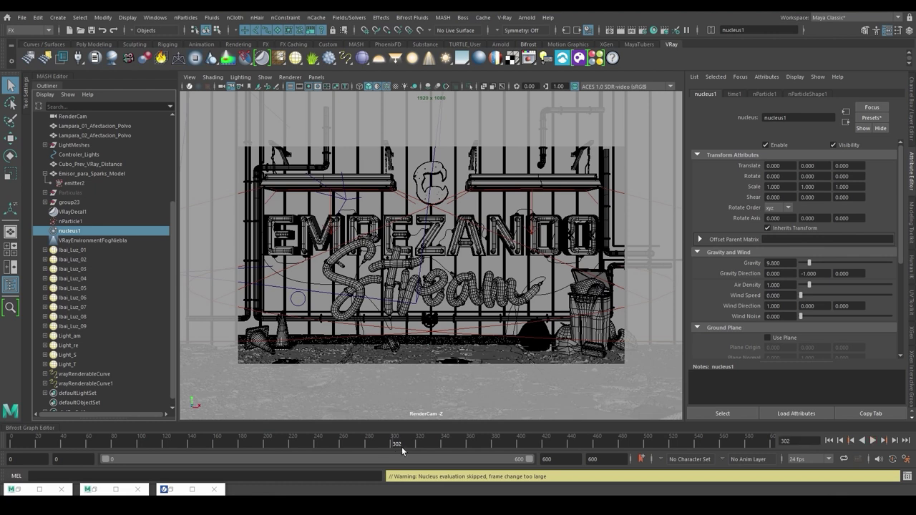
left_click_drag(782, 295, 746, 295)
type("3")
key("Return")
right_click(754, 295)
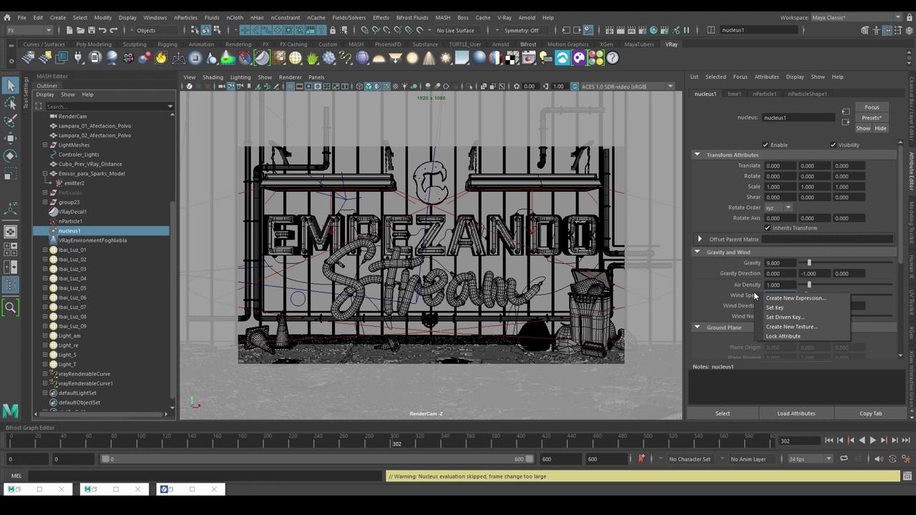
left_click(760, 304)
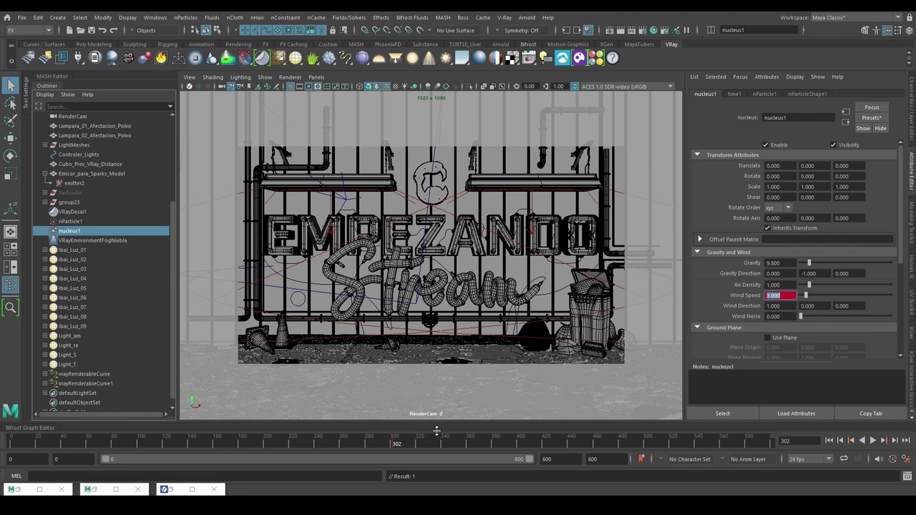
Key nucleus1's Wind Speed at 0 on frame 310 and set its Wind Noise to 1.
left_click_drag(392, 448, 406, 447)
right_click(756, 295)
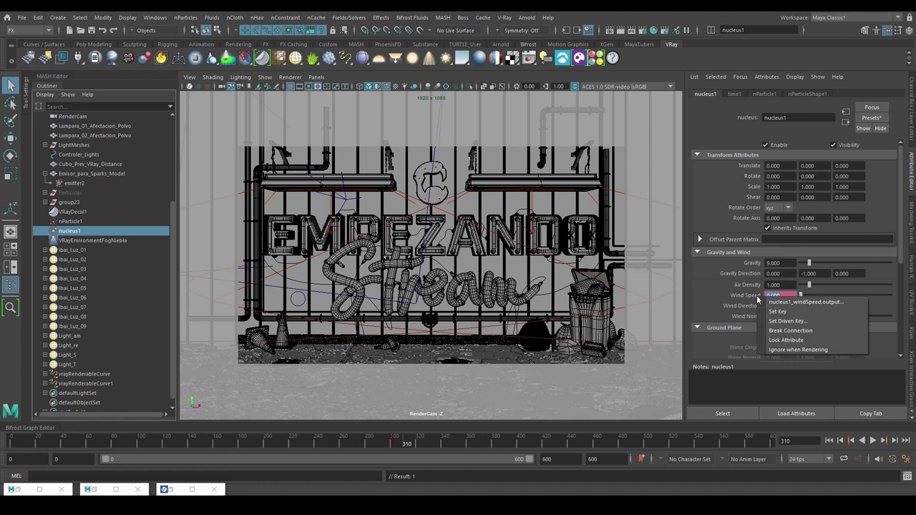
left_click(775, 312)
left_click(773, 306)
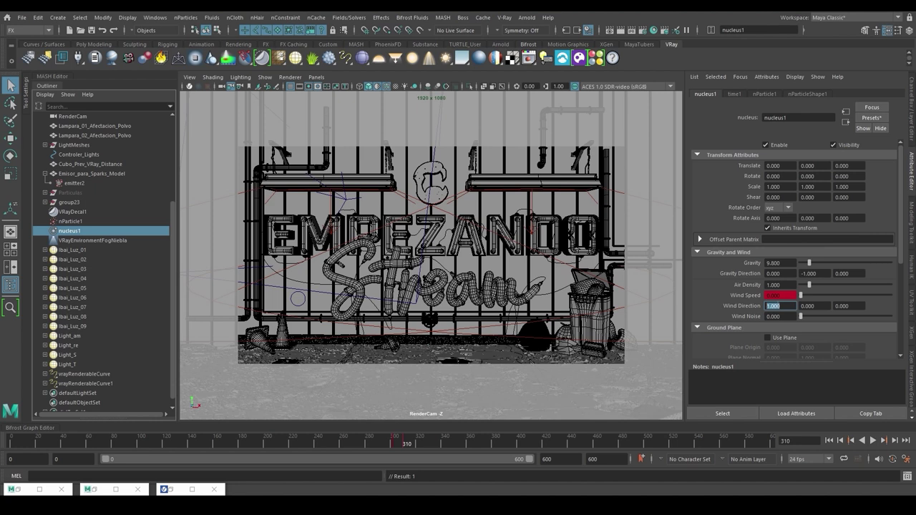
left_click_drag(801, 316, 896, 318)
left_click(783, 315)
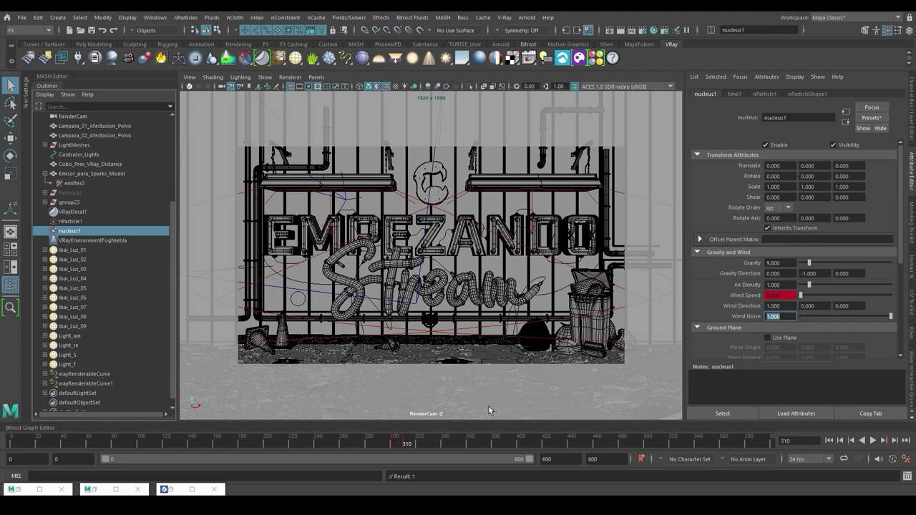
Key nucleus1's Gravity at 9.8 on frame 313 and at 15 on frame 316.
left_click_drag(404, 446, 411, 448)
right_click(752, 262)
left_click(760, 277)
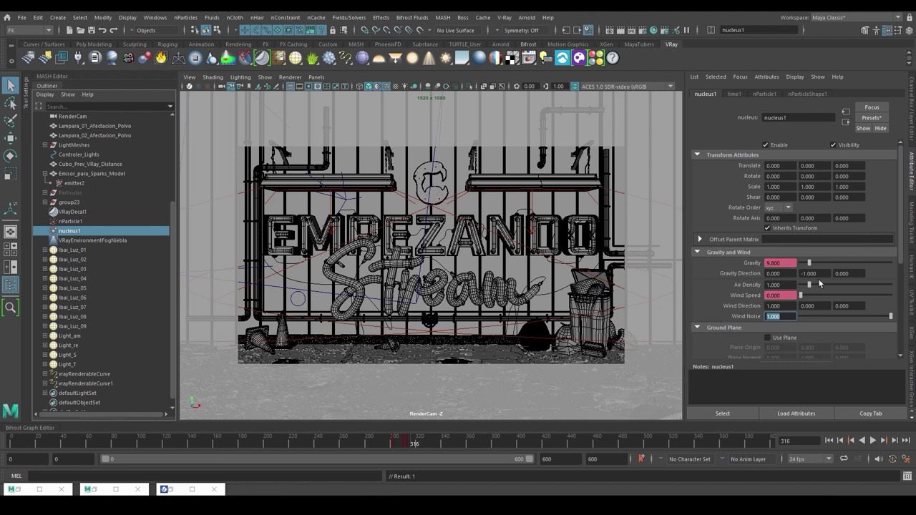
left_click(773, 263)
type("15")
key("Return")
right_click(752, 262)
left_click(764, 279)
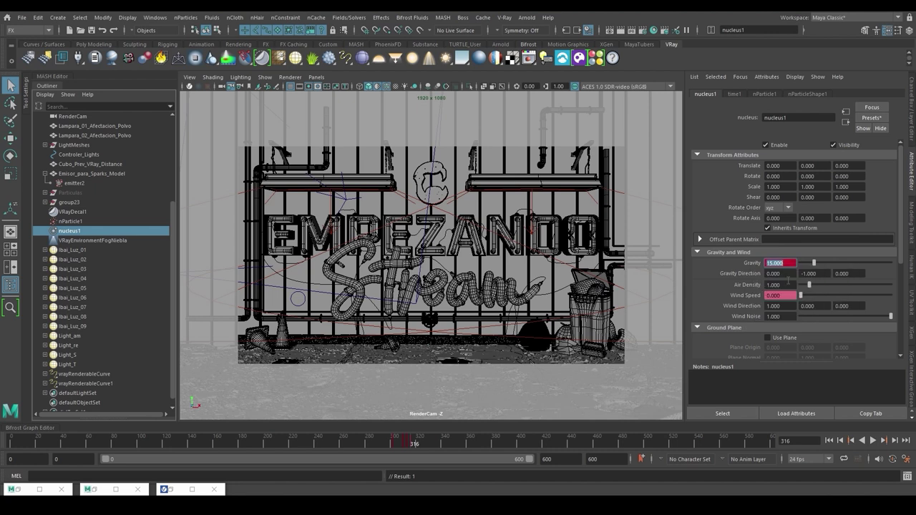
Set the X component of nucleus1's Gravity Direction to 0.1.
left_click(790, 274)
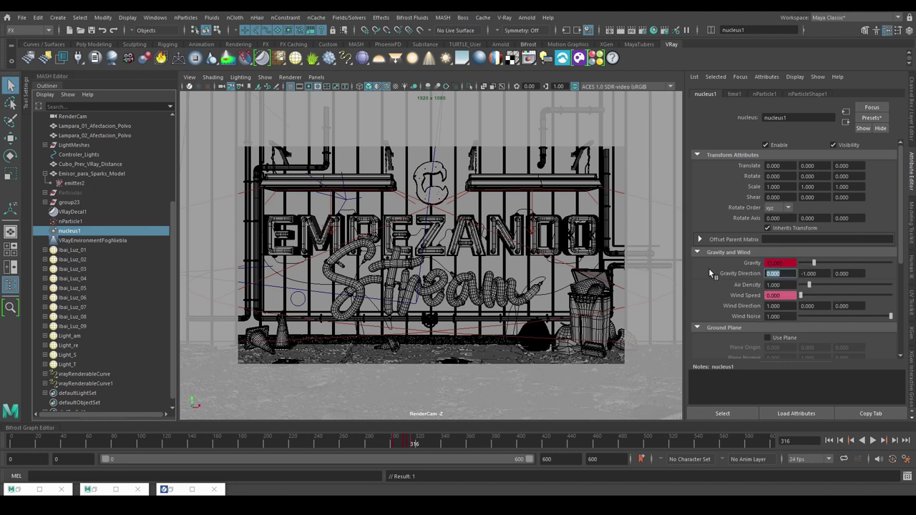
type("0.1")
key("Return")
left_click_drag(820, 273, 806, 274)
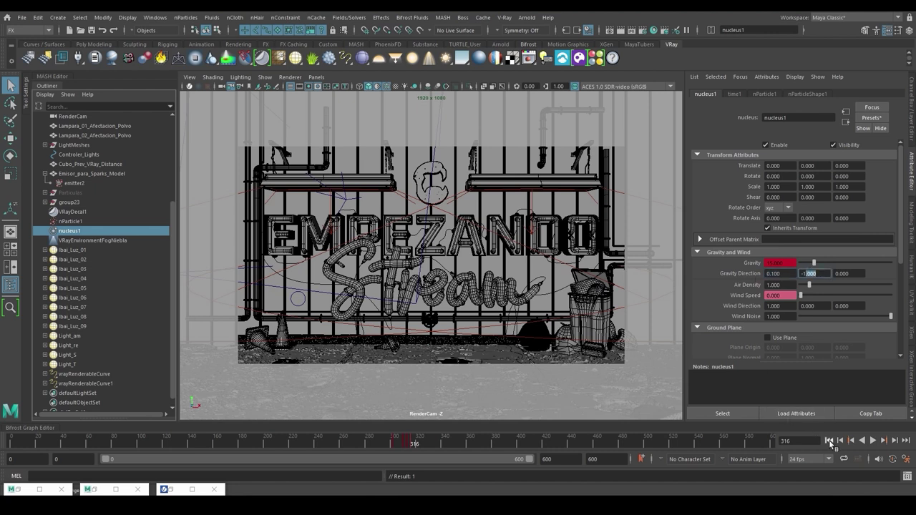
Play the simulation from shortly before the spark burst through the gravity and wind keys, and stop it.
left_click(828, 441)
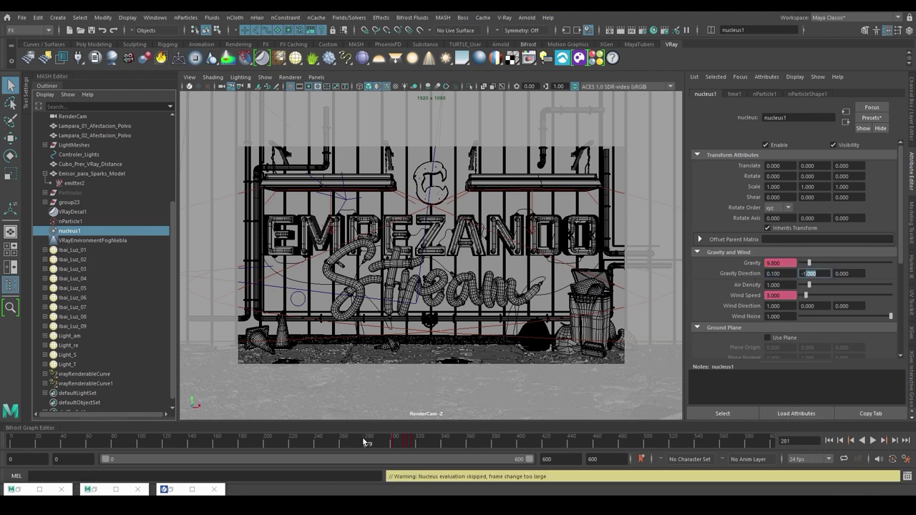
left_click(345, 438)
left_click(873, 441)
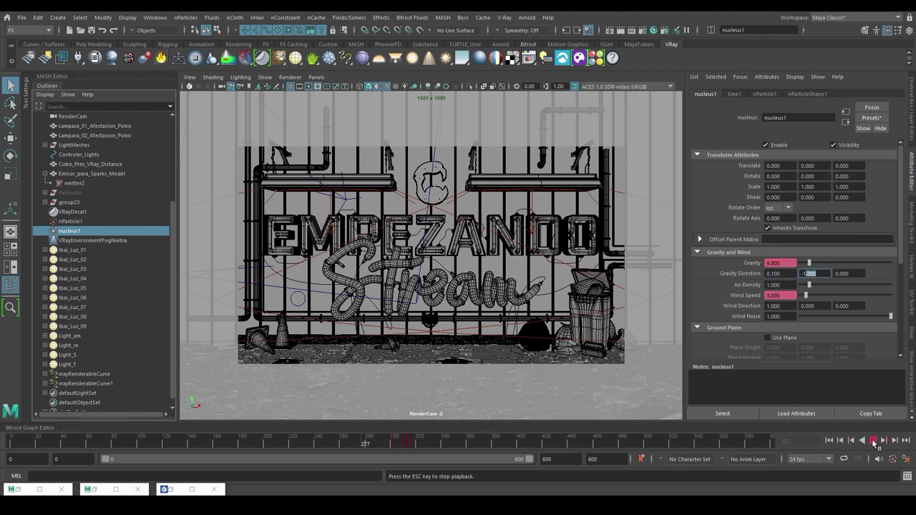
left_click(873, 441)
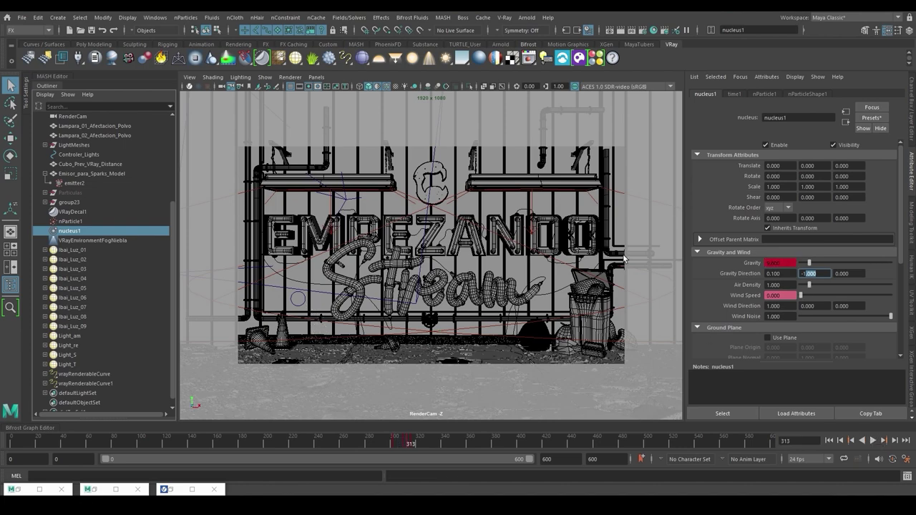
Switch the viewport to the persp camera, select nParticle1 and replay the spark burst to follow the falling particles.
left_click(317, 77)
mouse_move(336, 88)
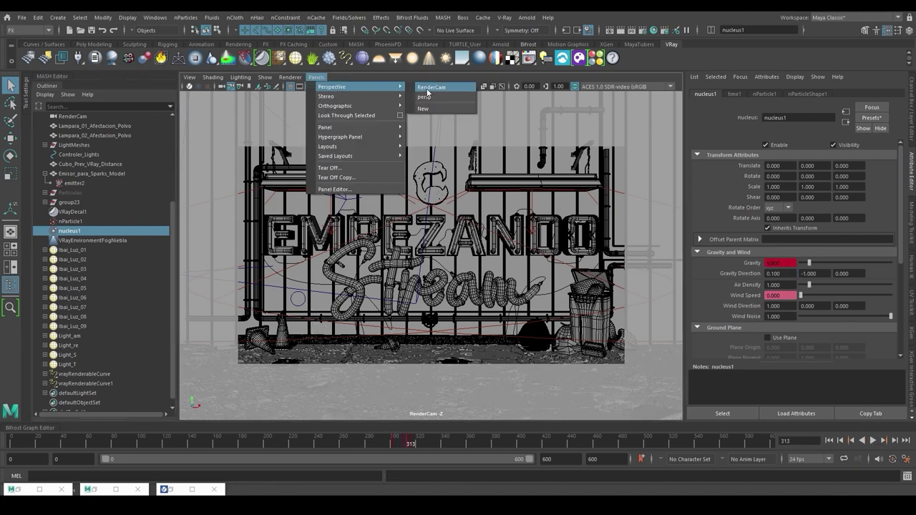
left_click(433, 91)
scroll(542, 203, "down", 10)
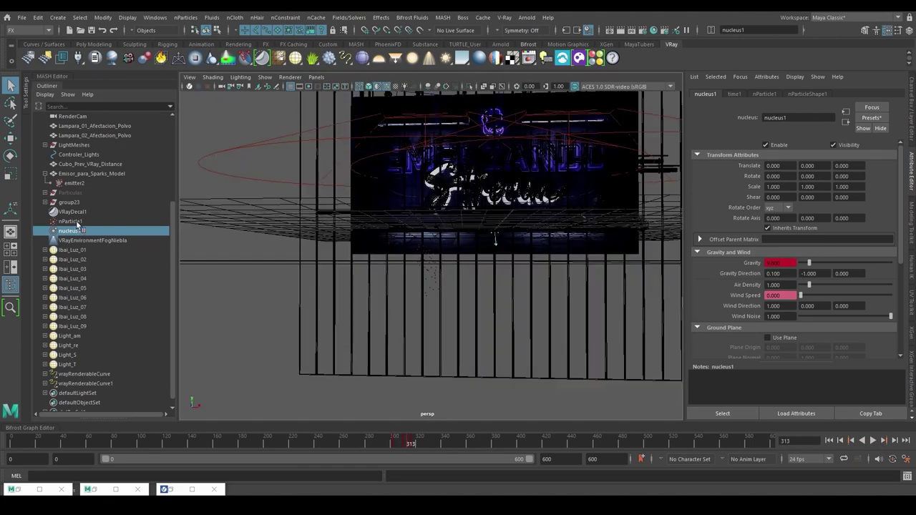
left_click(70, 221)
left_click(829, 441)
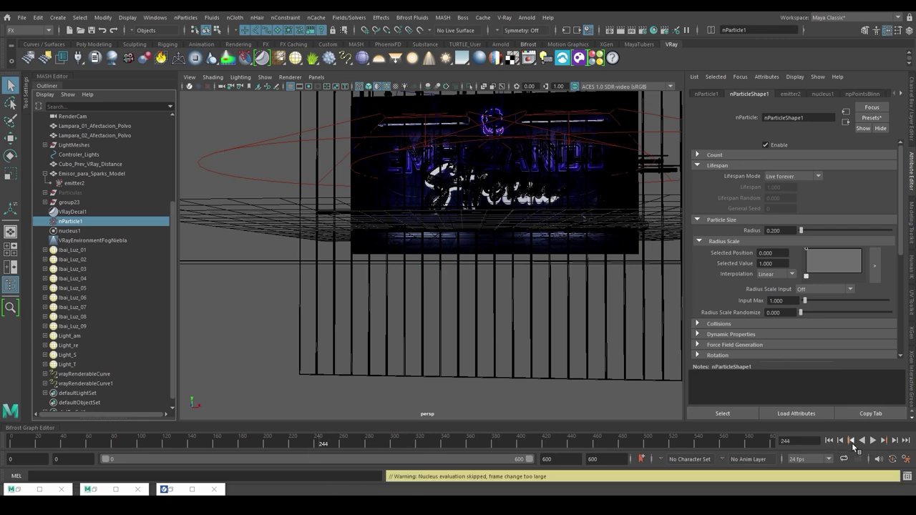
left_click(873, 441)
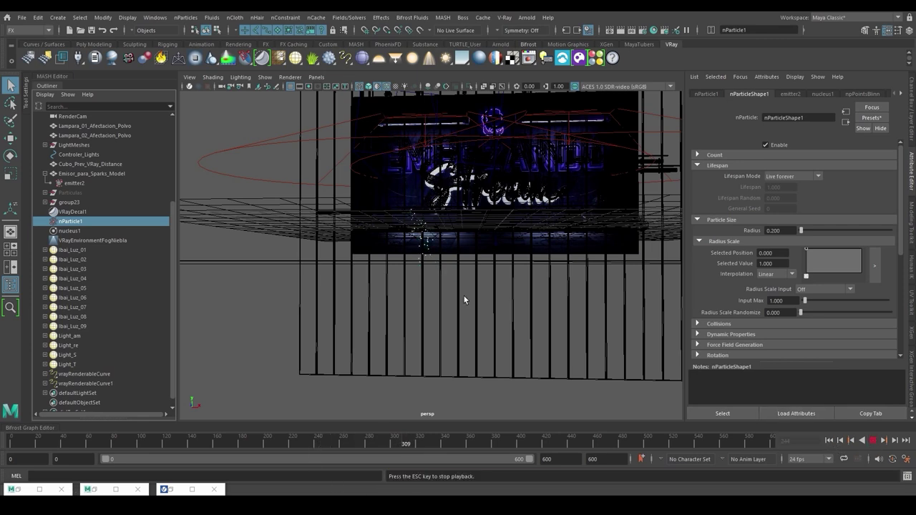
key("f")
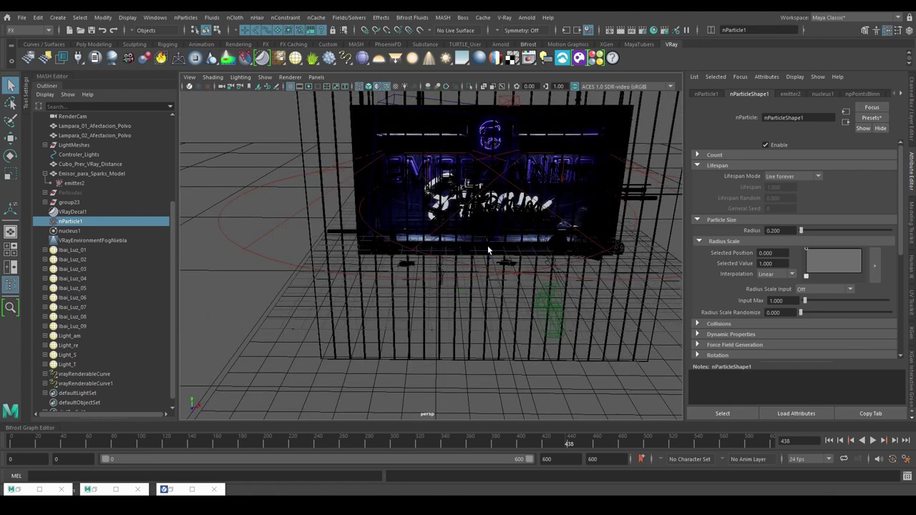
Change nParticleShape1's Lifespan Mode to Constant with a Lifespan of 2.
left_click(810, 176)
left_click(787, 190)
type("2")
key("Return")
Replay the burst from frame 266 to check when the particles die, and inspect the scene from a closer angle.
left_click(340, 439)
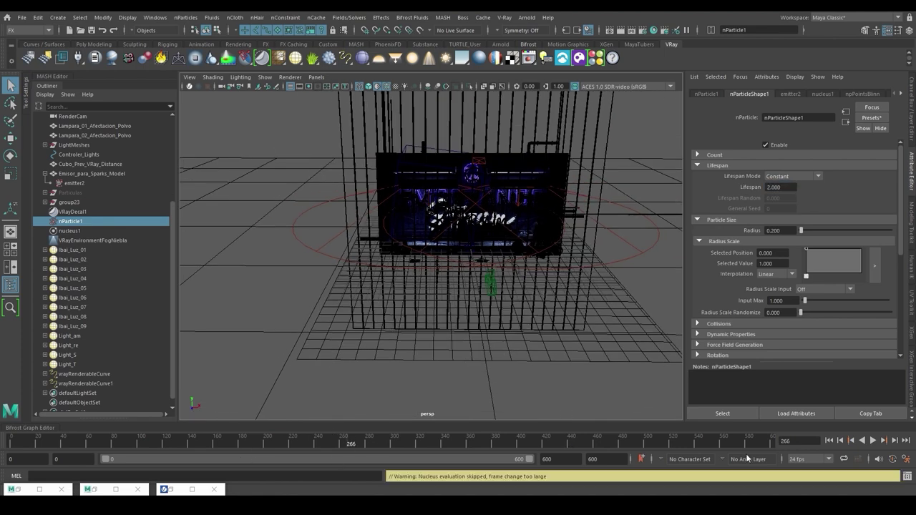
left_click(871, 441)
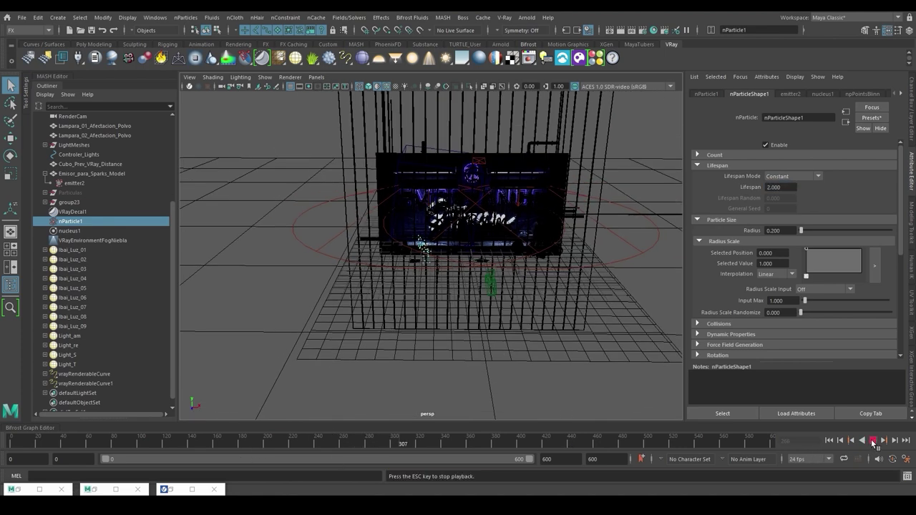
key("Escape")
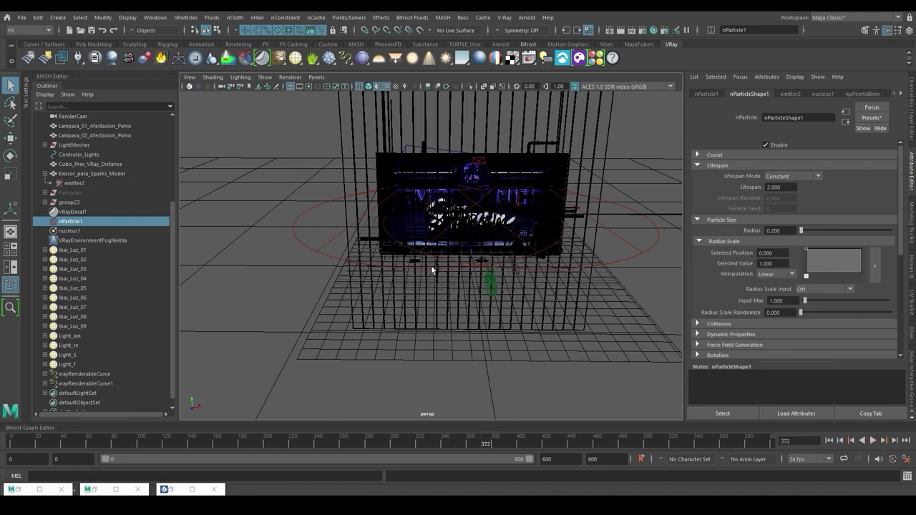
left_click_drag(431, 265, 486, 306, "alt")
right_click_drag(487, 306, 598, 304, "alt")
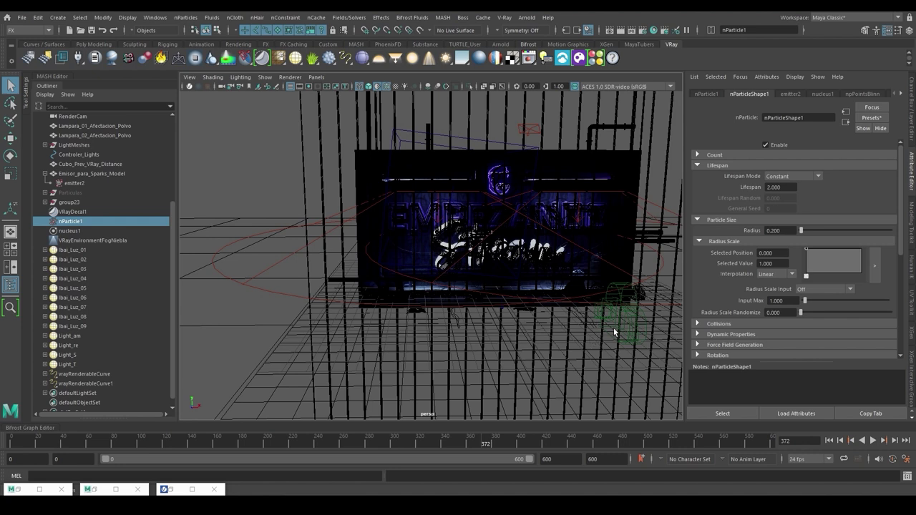
Change nParticleShape1's Particle Render Type to Streak and set its Tail Size to 0.8.
scroll(725, 284, "down", 5)
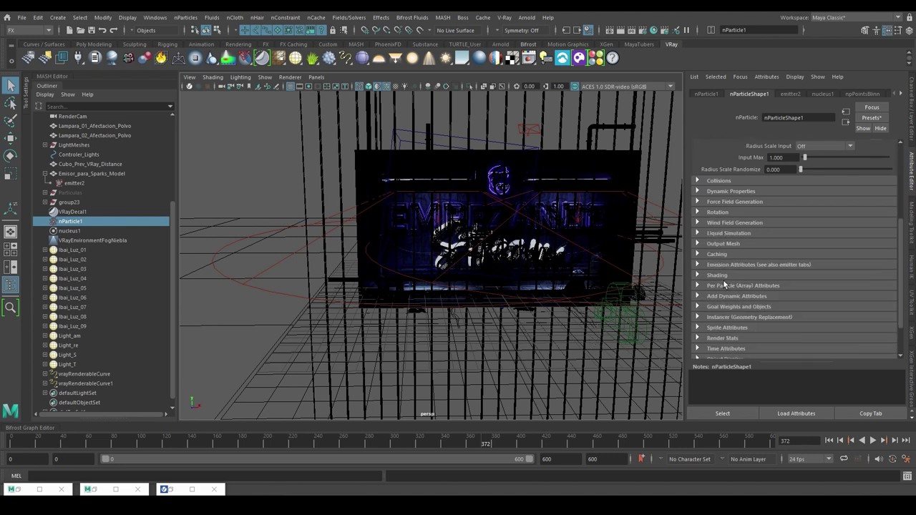
left_click(707, 275)
scroll(707, 275, "down", 1)
left_click(799, 256)
left_click(791, 315)
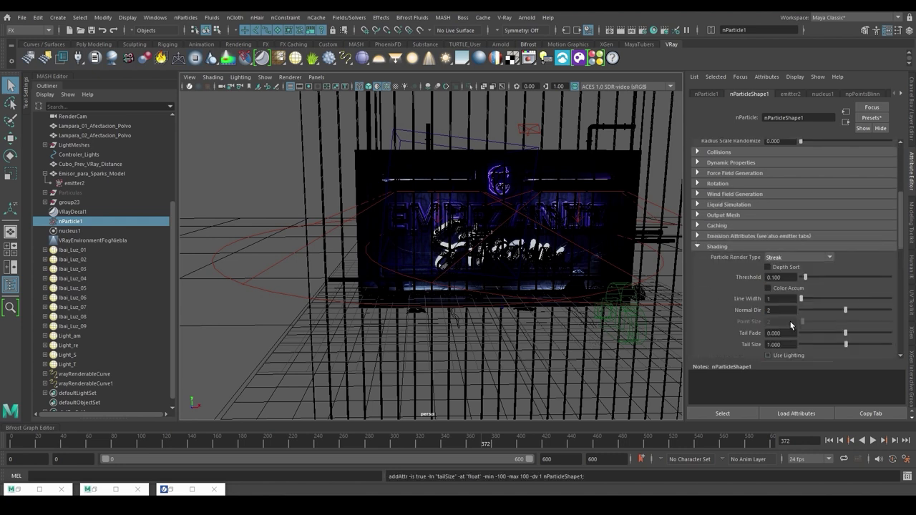
scroll(728, 268, "down", 2)
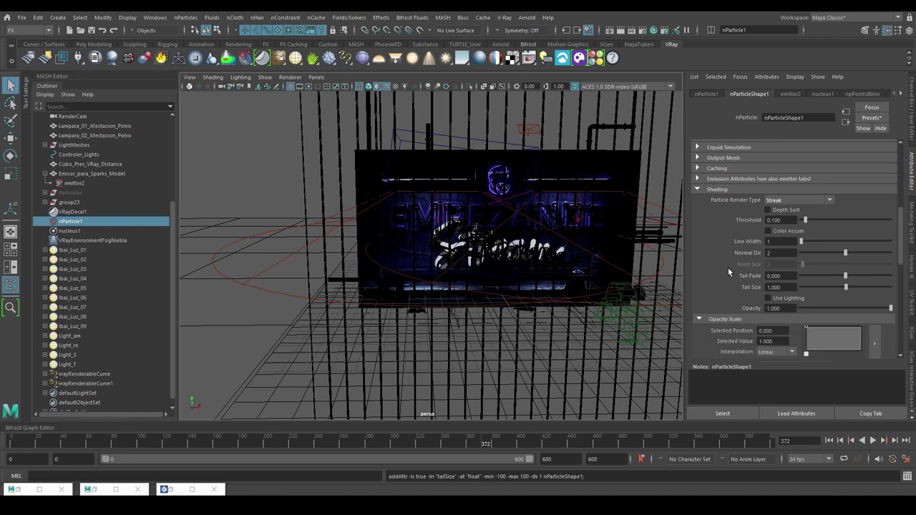
double_click(787, 287)
type("0.8")
key("Return")
Replay the spark burst to check the streak-shaped particles, stopping after they have fallen.
left_click_drag(460, 215, 500, 215, "alt")
left_click(829, 440)
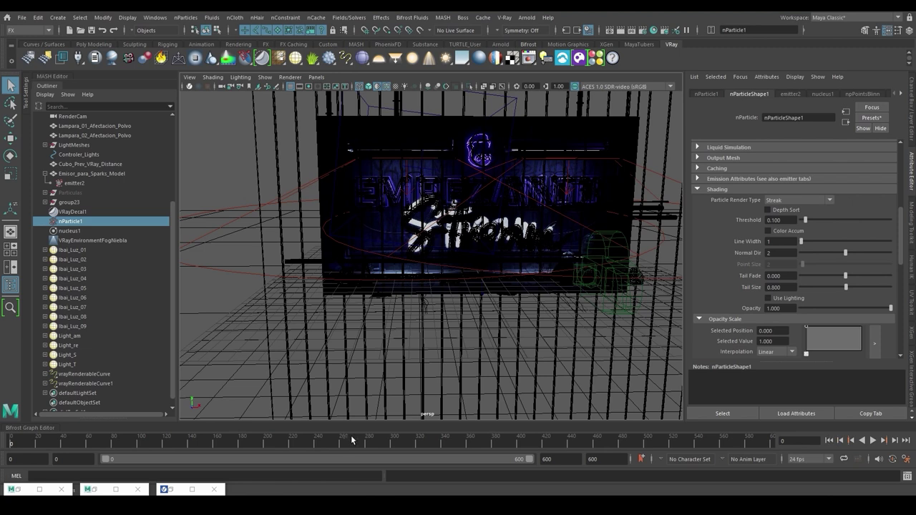
left_click(873, 441)
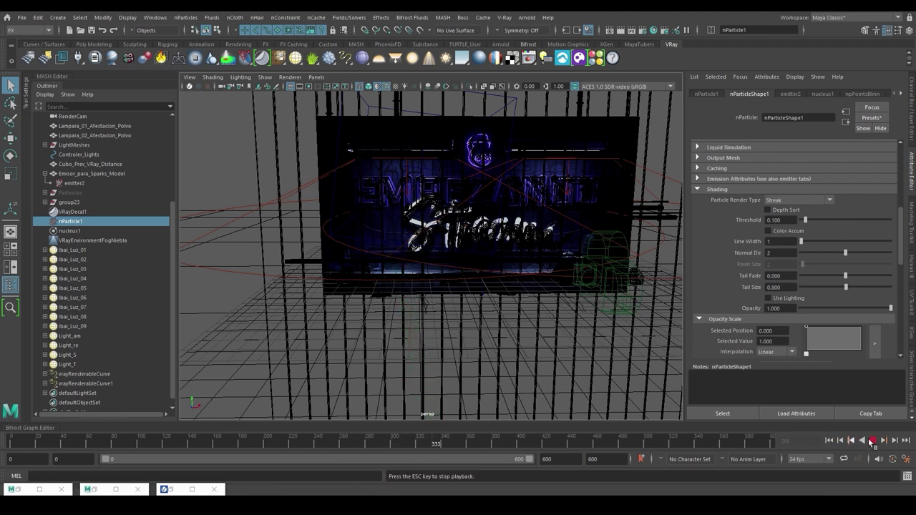
left_click(872, 441)
scroll(463, 273, "up", 3)
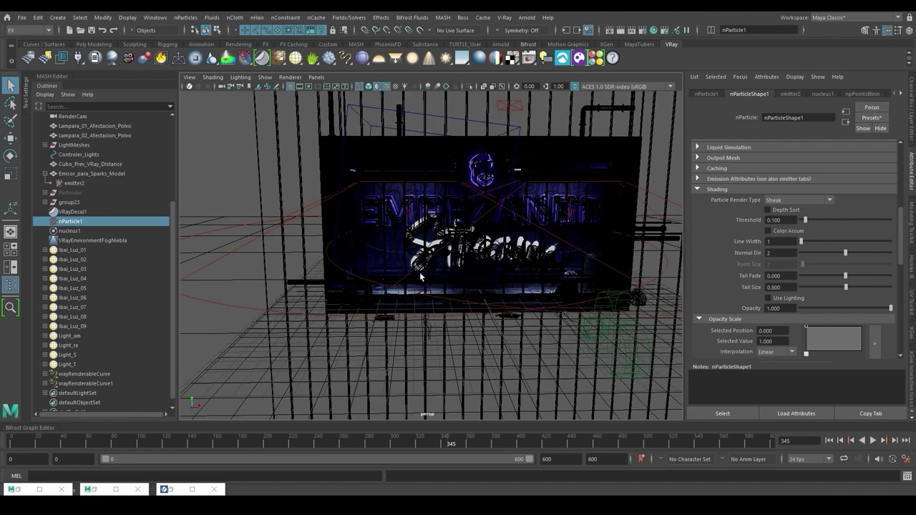
Enable Use Plane on nucleus1 and set the ground plane's Plane Origin Y to -0.225.
left_click(69, 231)
scroll(716, 250, "down", 5)
left_click(776, 254)
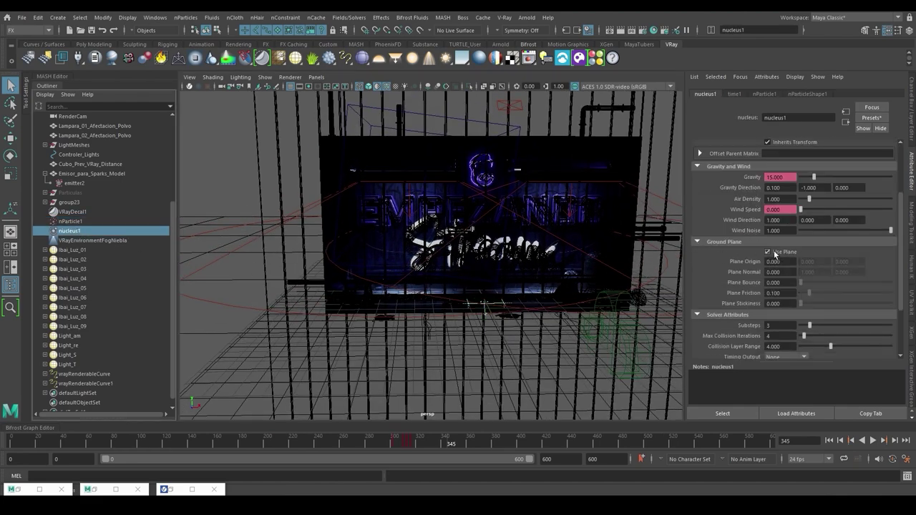
scroll(502, 327, "up", 5)
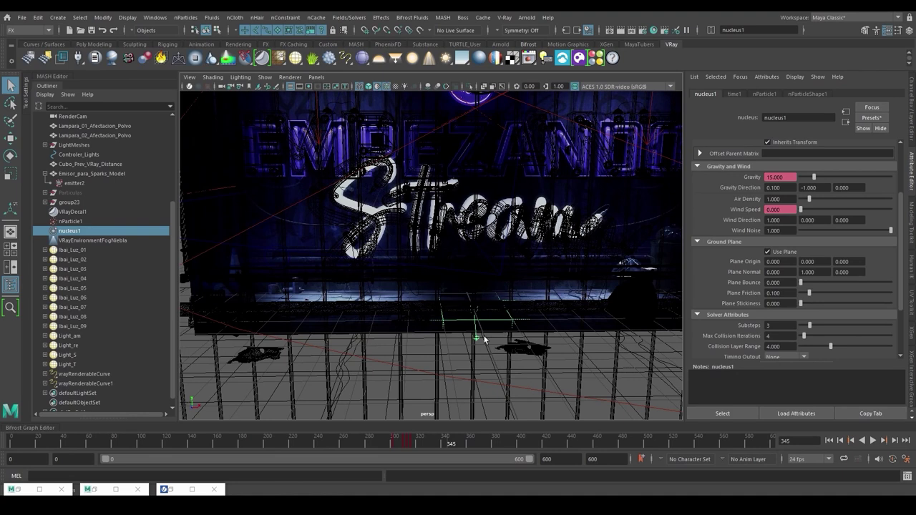
left_click(821, 262)
type("-0.225")
key("Return")
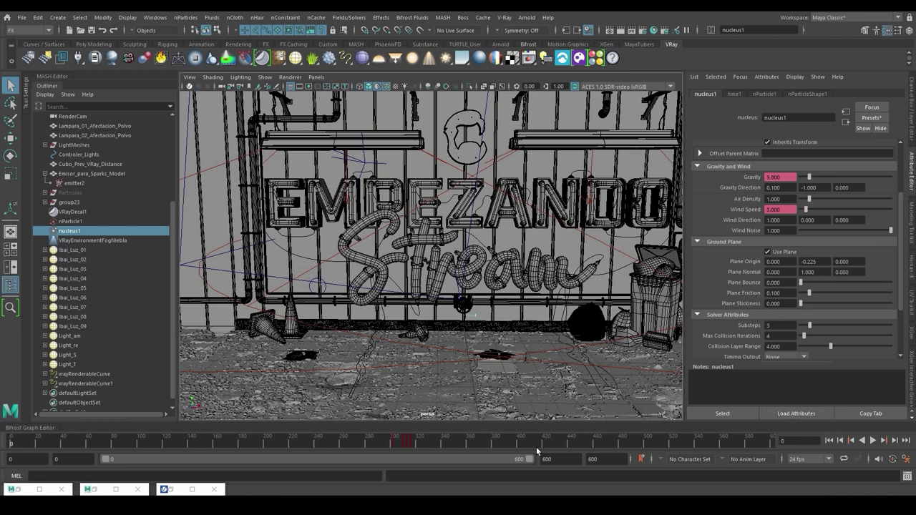
Replay the burst and check how the sparks hit the ground near the traffic cones.
left_click(344, 443)
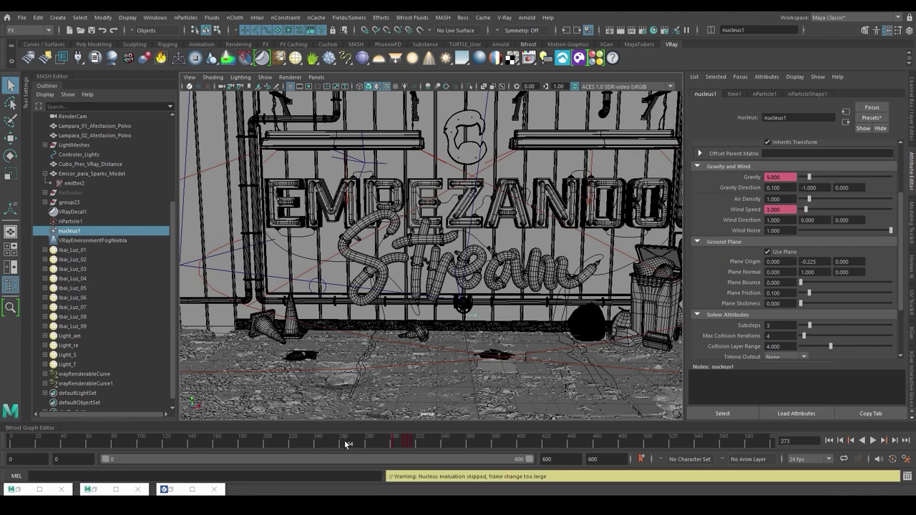
left_click(873, 441)
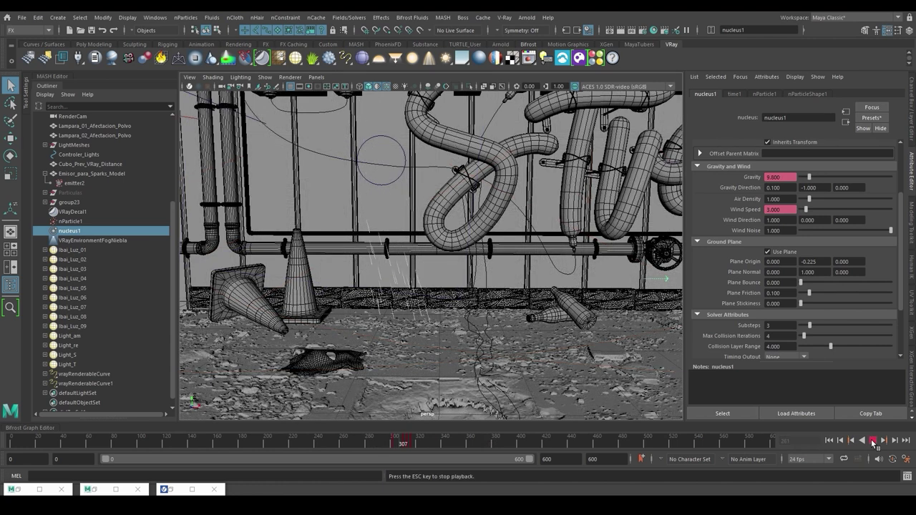
left_click(873, 440)
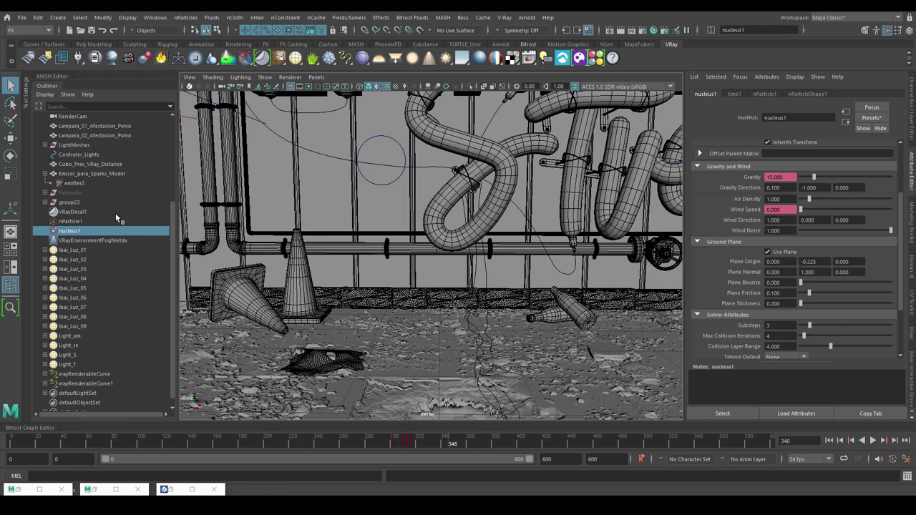
Set nParticleShape1's collision Bounce to 0.5, Stickiness to 0.04 and Max Self Collide Iterations to 24.
left_click(82, 221)
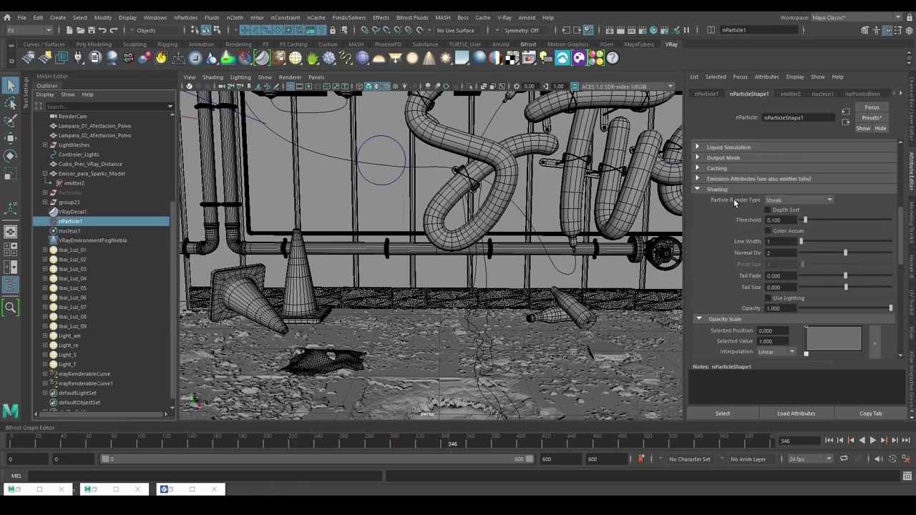
scroll(734, 198, "up", 3)
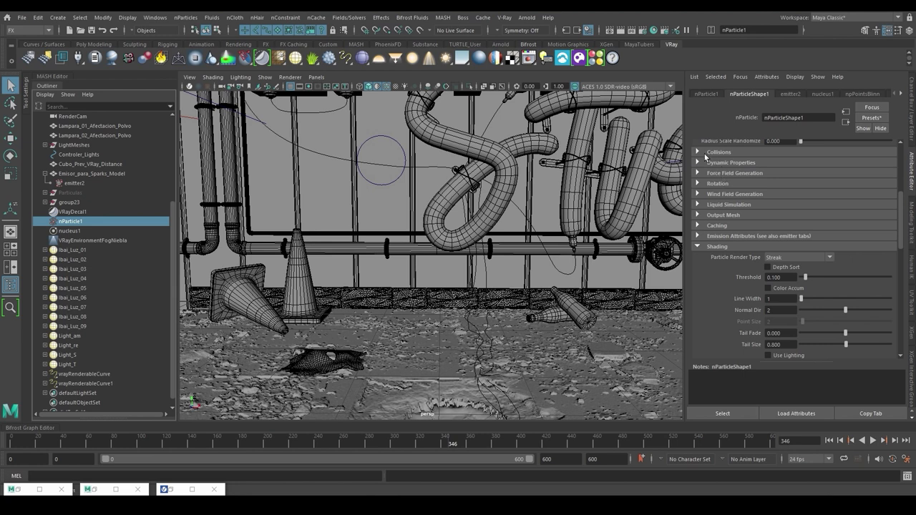
left_click(706, 153)
left_click(768, 243)
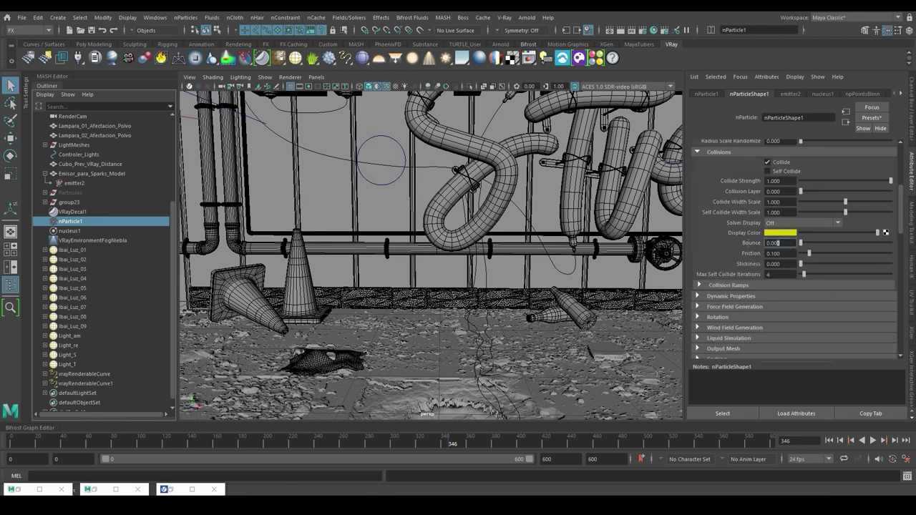
type("0.5")
key("Return")
left_click(791, 254)
left_click(785, 265)
key("Return")
left_click(763, 275)
type("24")
key("Return")
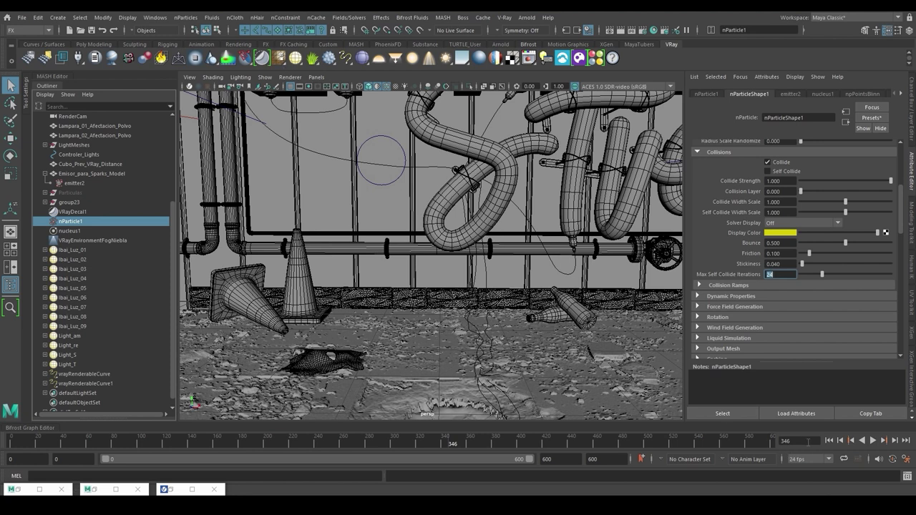
Replay the spark burst from the first frame to check how the sparks bounce with the new collision settings.
left_click(828, 440)
key("alt+v")
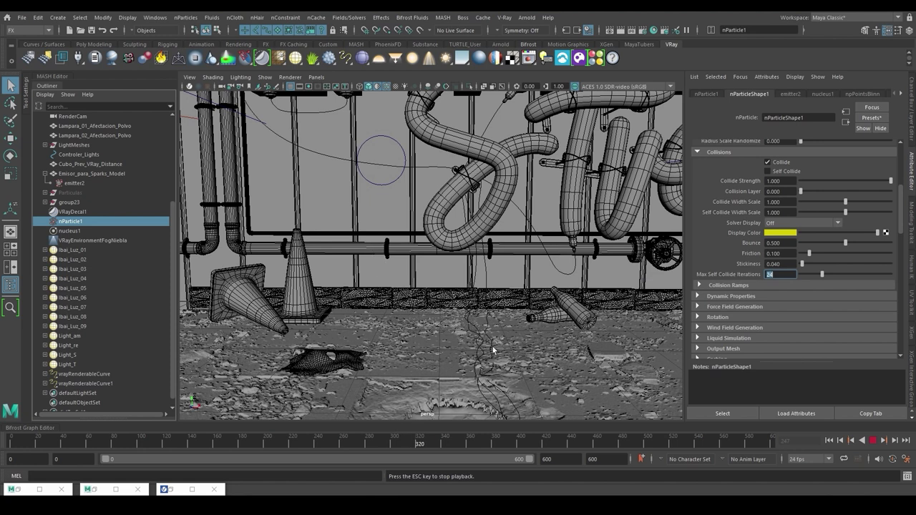
key("Escape")
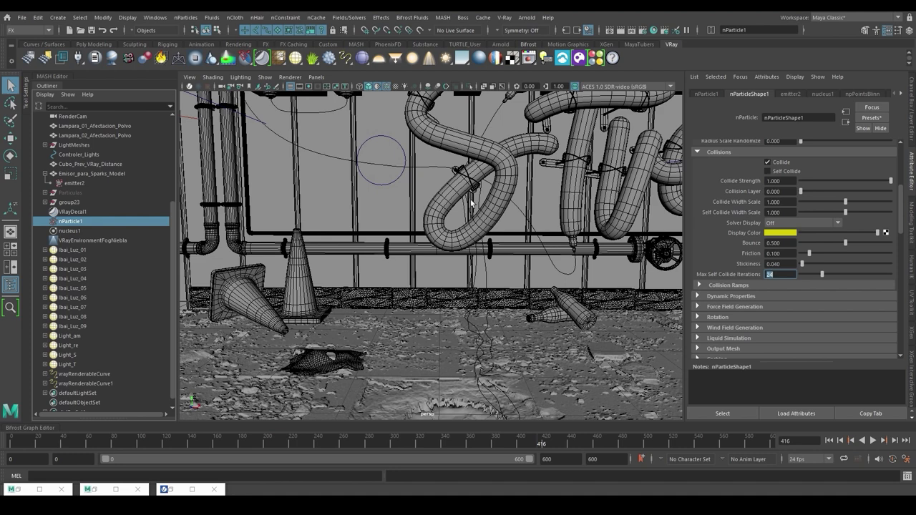
Assign a new VRay Light Mtl to nParticle1 and set its color to H 250, S 0.6, V 0.135.
left_click(496, 59)
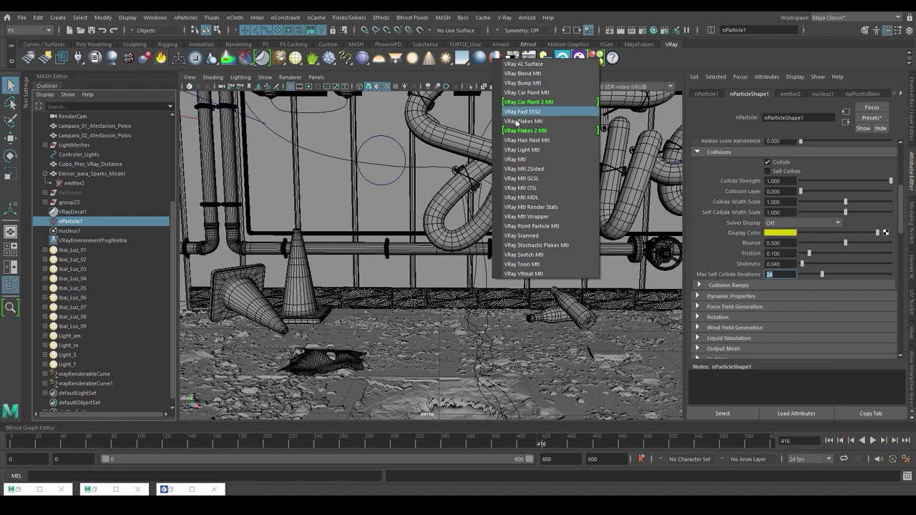
left_click(528, 149)
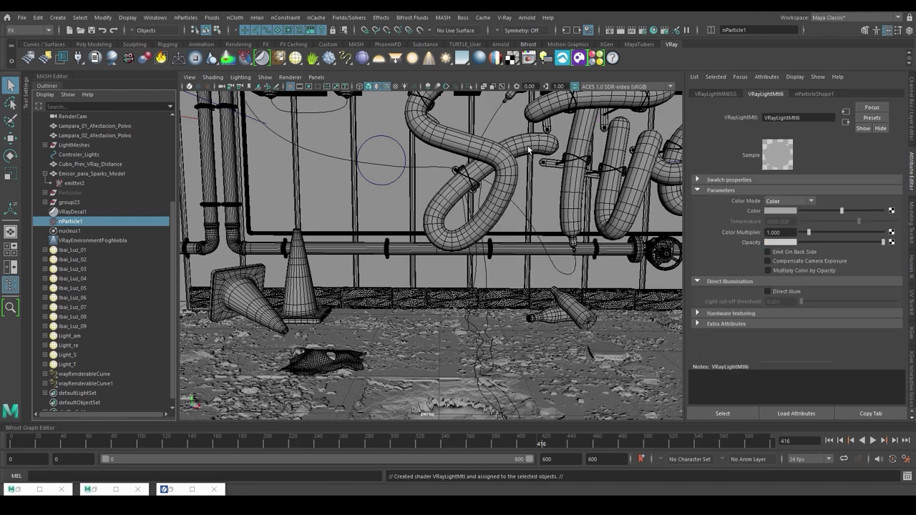
left_click(794, 210)
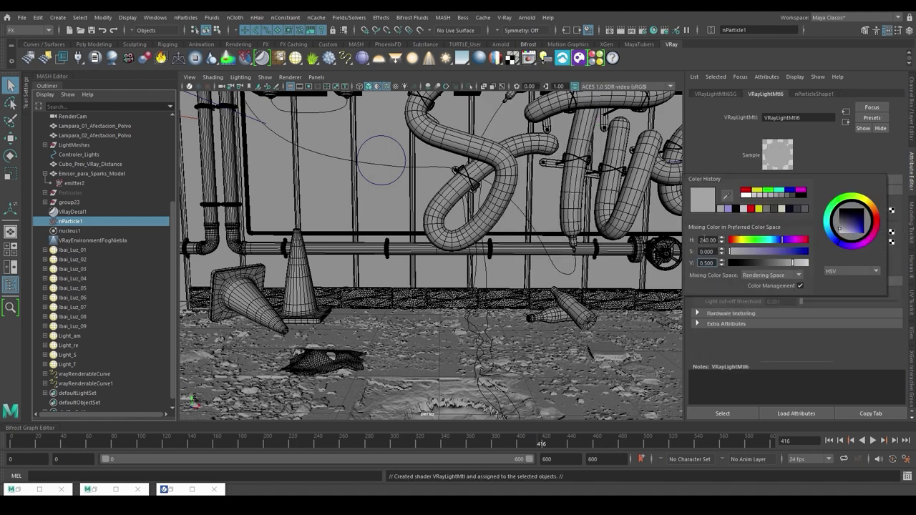
left_click_drag(711, 240, 703, 240)
key("Tab")
type("0")
key("Tab")
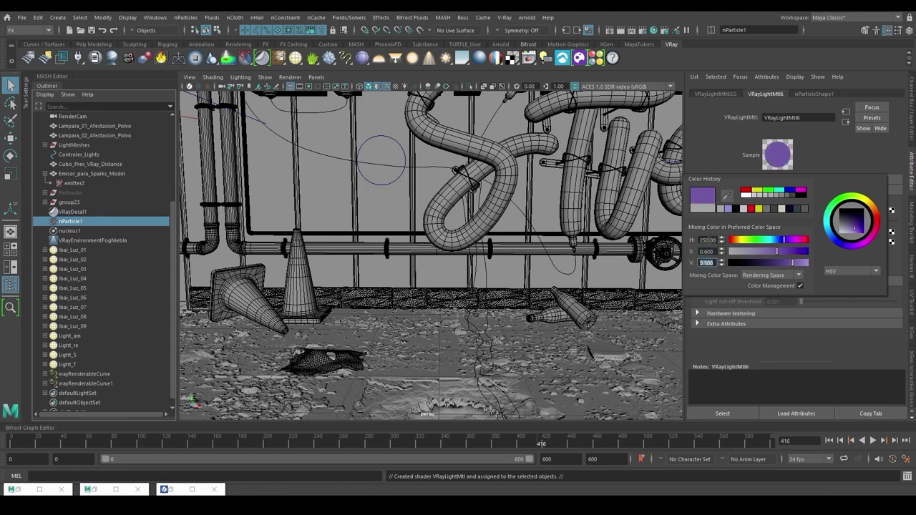
type("0.135")
key("Return")
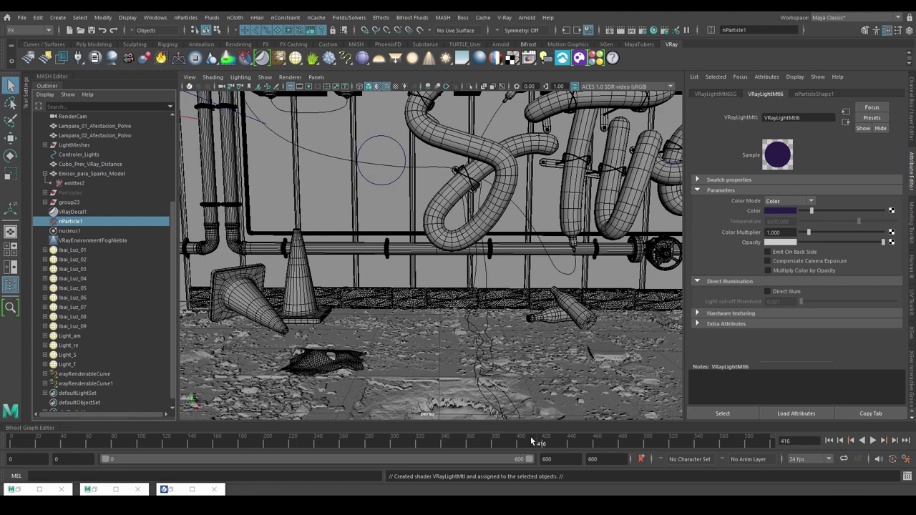
Set the light material's Color Multiplier to 25 and key it at frame 281.
left_click_drag(540, 443, 351, 448)
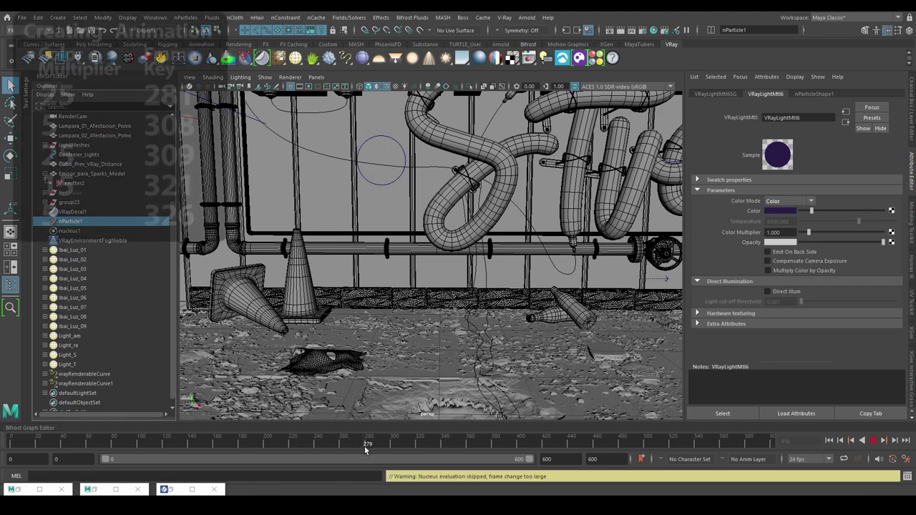
key("alt+v")
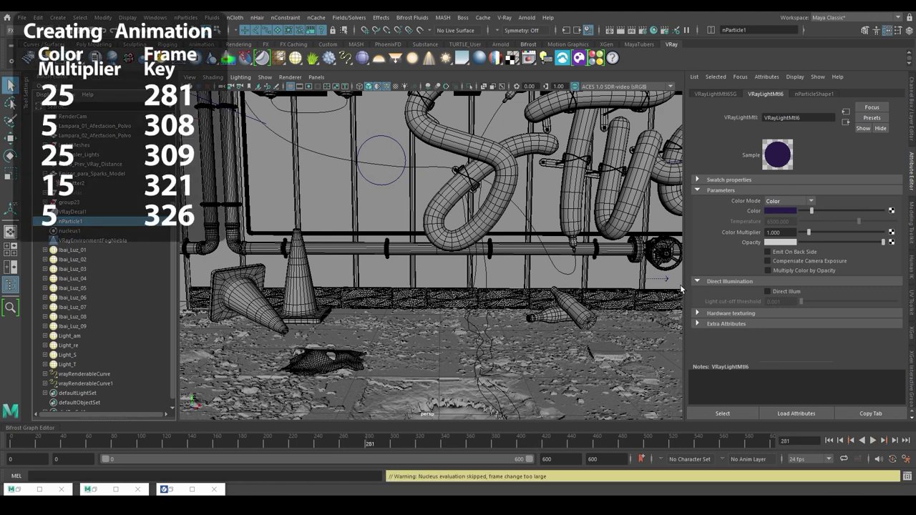
double_click(776, 233)
type("25")
key("Return")
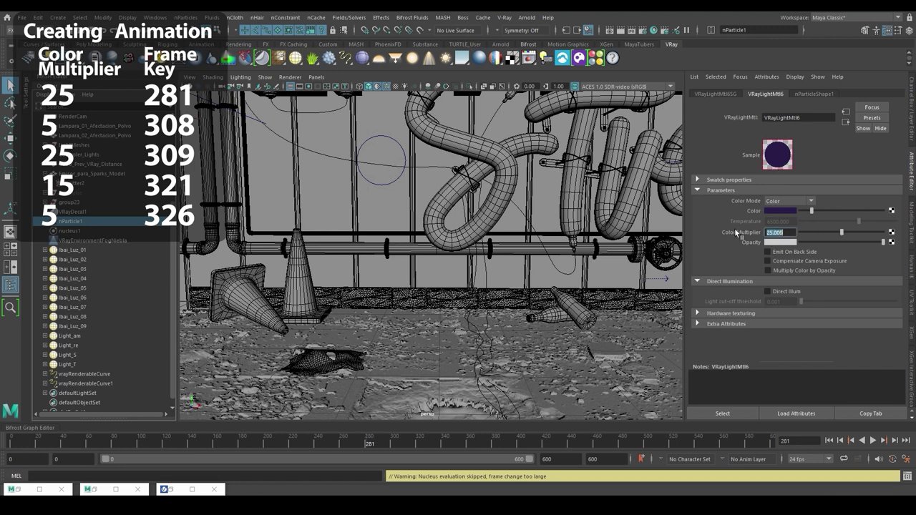
right_click(739, 233)
left_click(762, 239)
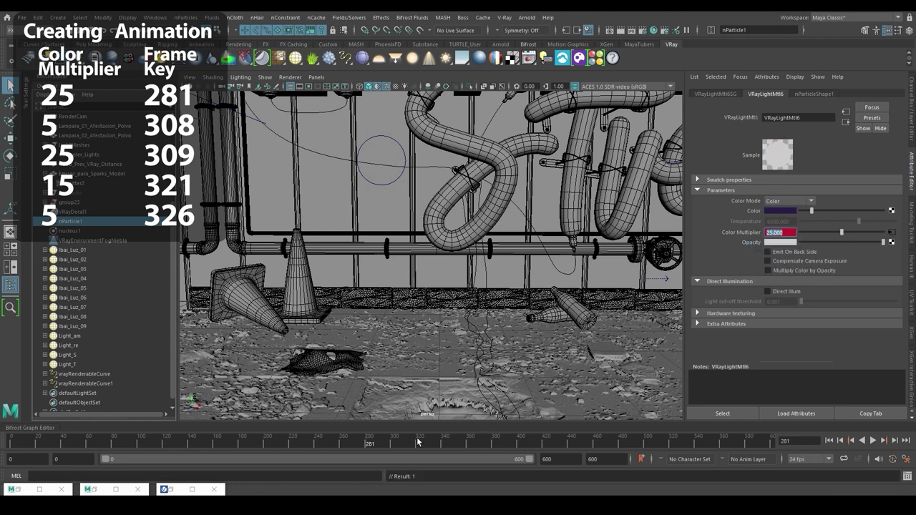
Key the light material's Color Multiplier at 5 on frame 308 and at 25 on frame 309.
left_click_drag(418, 441, 401, 447)
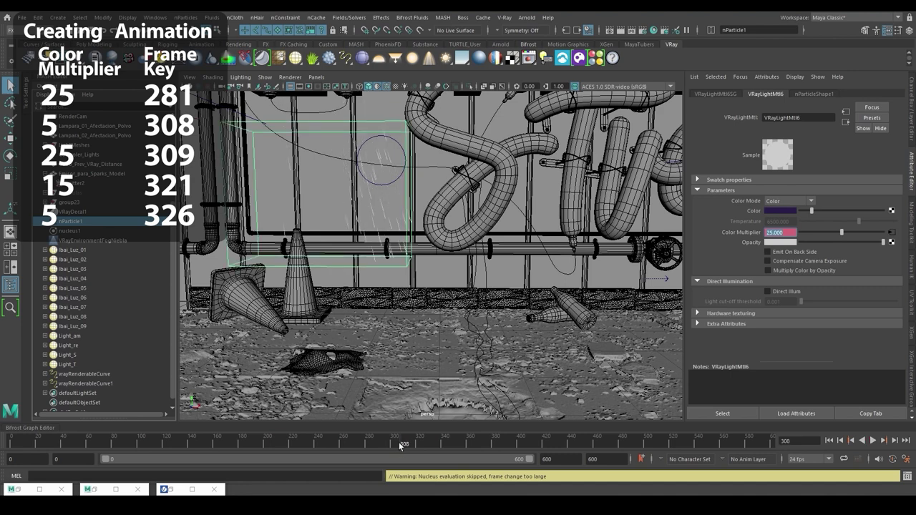
type("5")
key("Return")
right_click(747, 229)
left_click(765, 236)
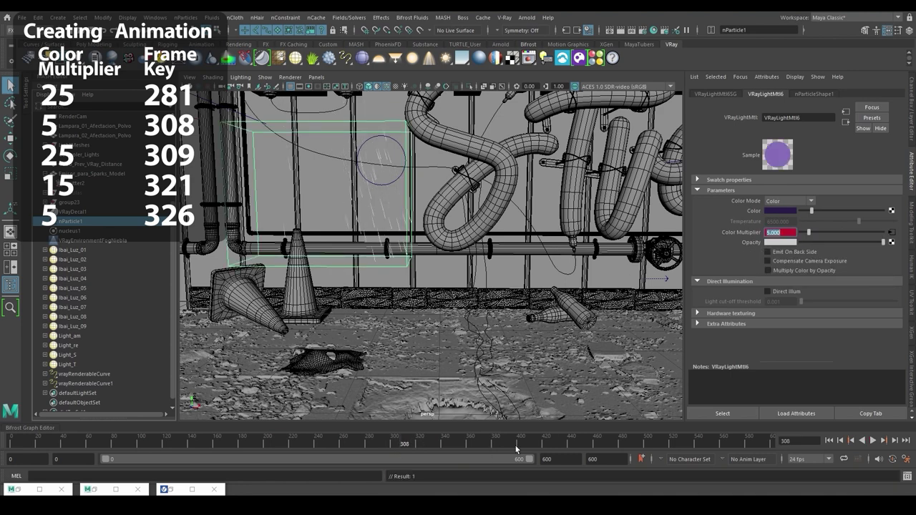
left_click(406, 444)
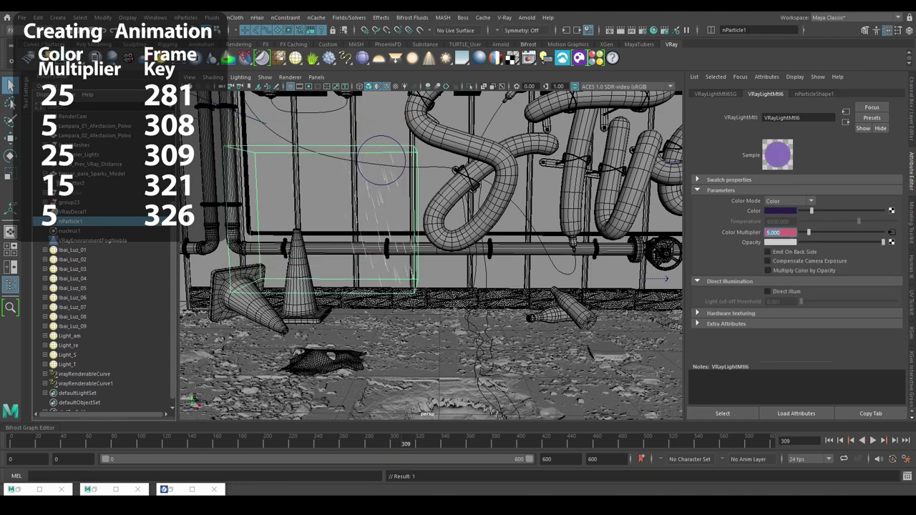
right_click(748, 237)
left_click(767, 249)
Set the light material's Color Multiplier to 15 and key it at frame 321.
left_click(420, 444)
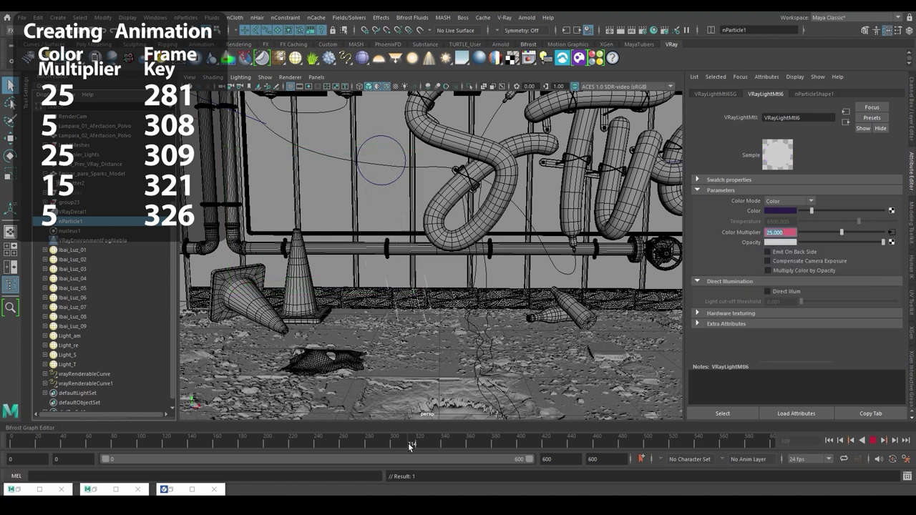
type("5")
key("Return")
type("15")
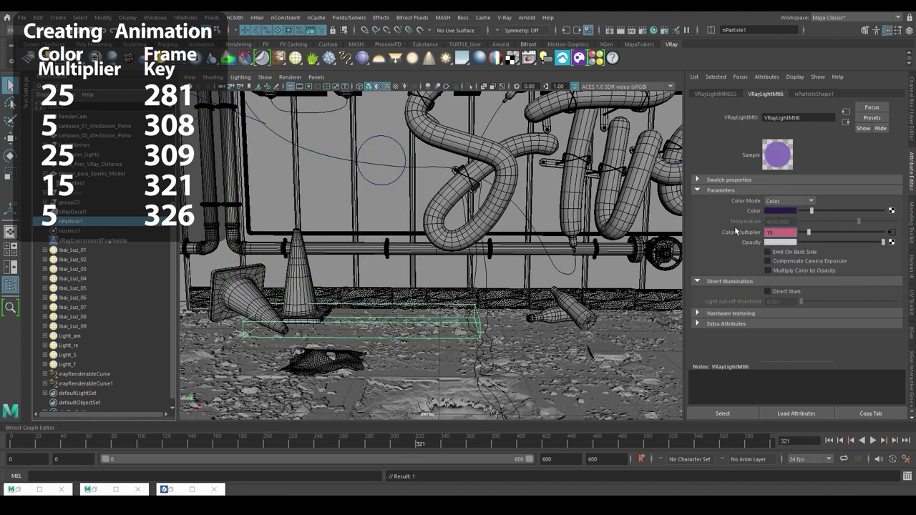
key("Return")
right_click(737, 230)
left_click(748, 244)
Set the light material's Color Multiplier to 5 and key it at frame 326.
left_click(427, 444)
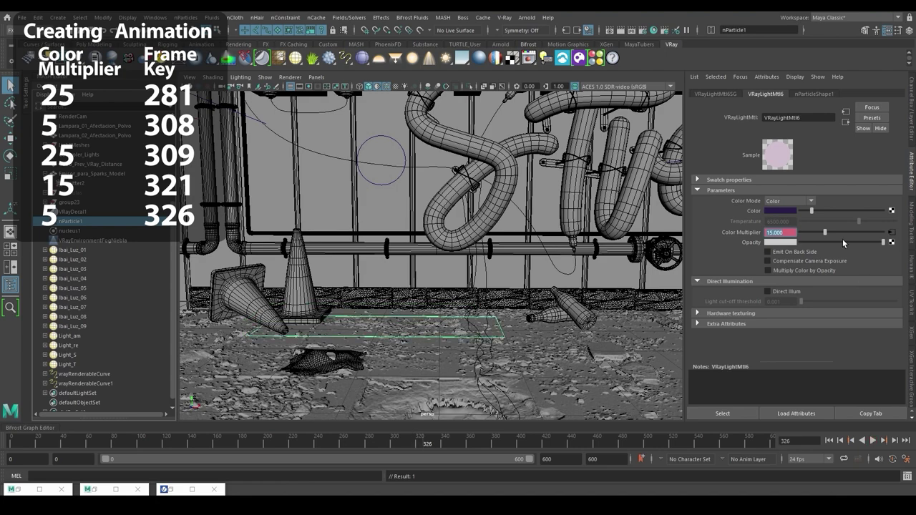
type("5")
key("Return")
right_click(742, 229)
left_click(750, 245)
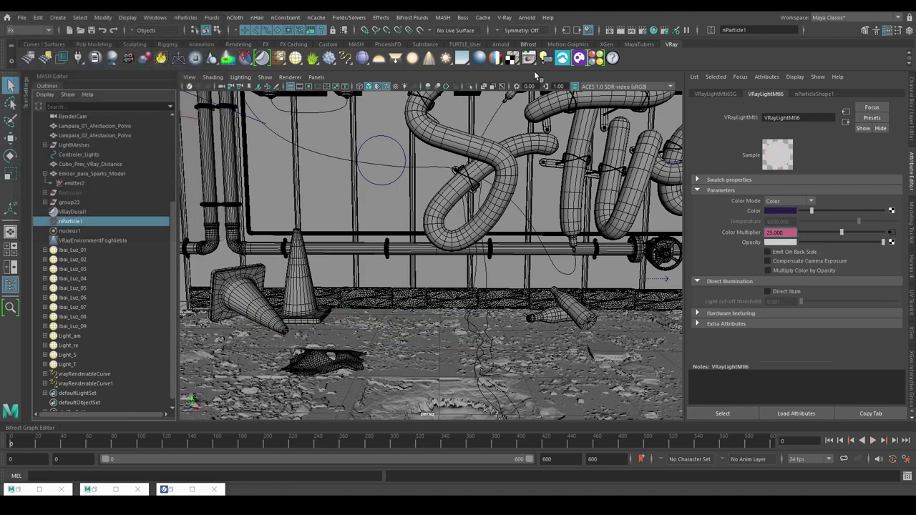
Render the scene in the V-Ray Frame Buffer and check a region around the sparks at frame 287.
left_click(529, 60)
left_click_drag(415, 144, 389, 94)
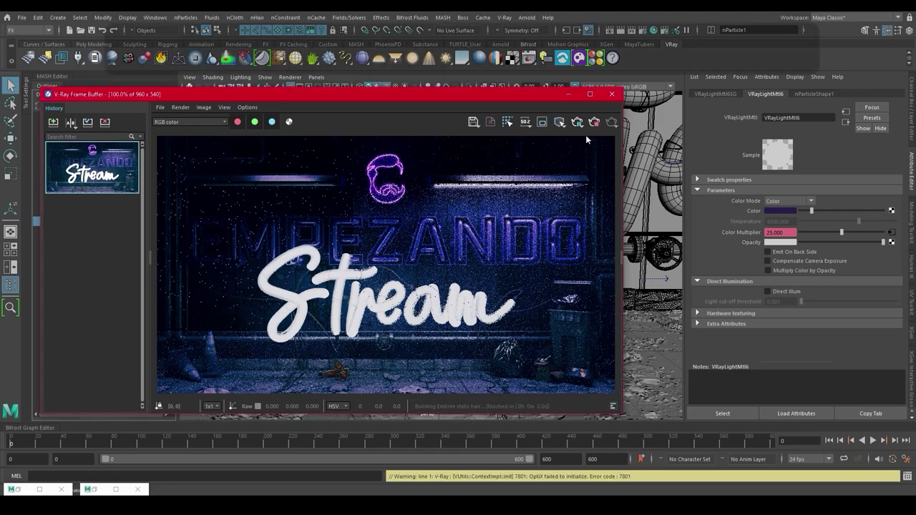
left_click(617, 251)
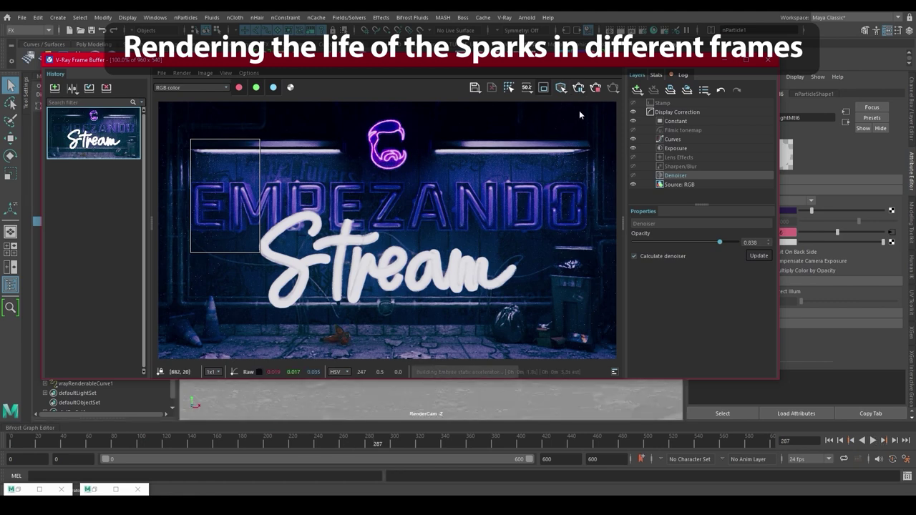
scroll(199, 156, "up", 1)
scroll(202, 153, "down", 1)
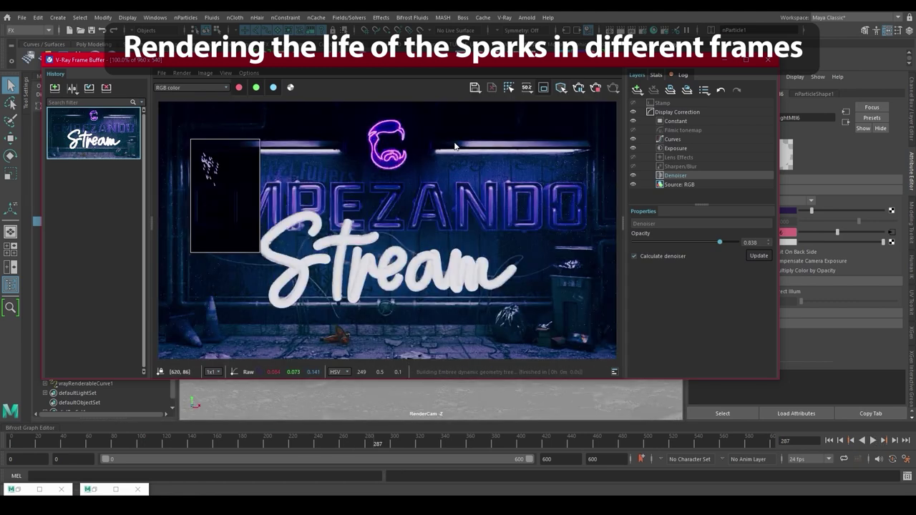
Render regions following the falling sparks at frames 297, 306 and 314 to check their glow down to the ground.
left_click(885, 442)
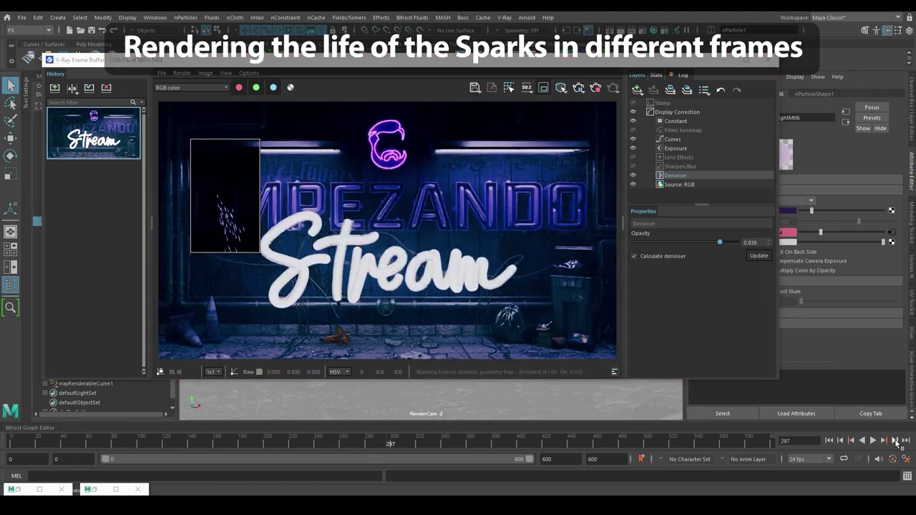
left_click_drag(252, 285, 288, 350)
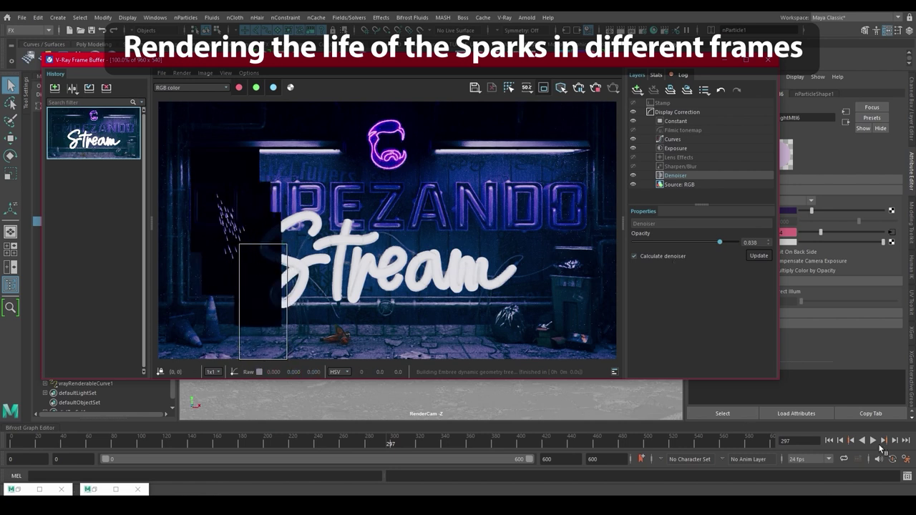
left_click(895, 441)
left_click_drag(238, 320, 227, 319)
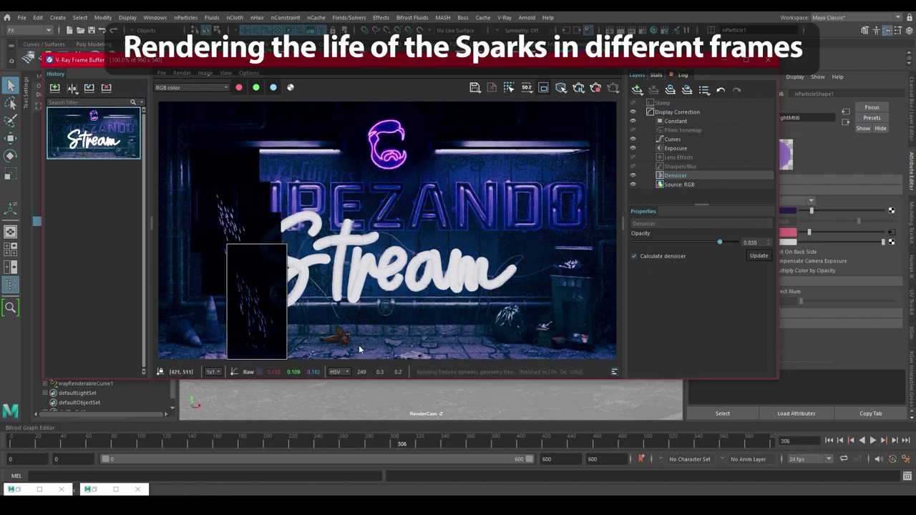
mouse_move(257, 245)
left_mouse_down()
mouse_move(257, 261)
mouse_move(381, 360)
left_mouse_up()
left_click(885, 442)
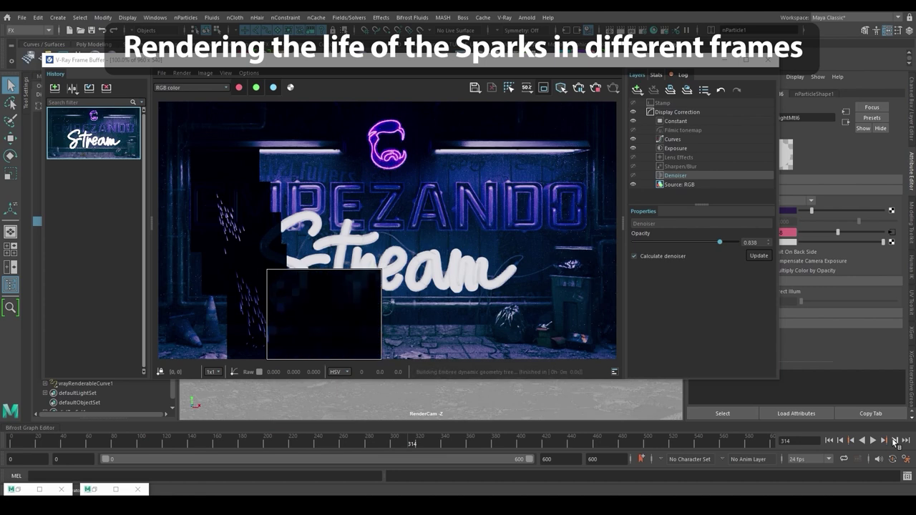
left_click_drag(402, 60, 441, 77)
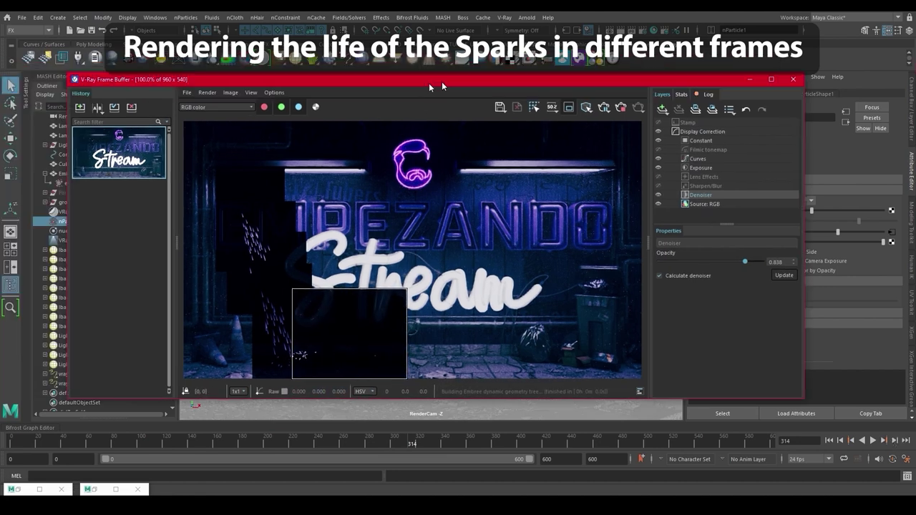
left_click_drag(305, 338, 321, 368)
key("Escape")
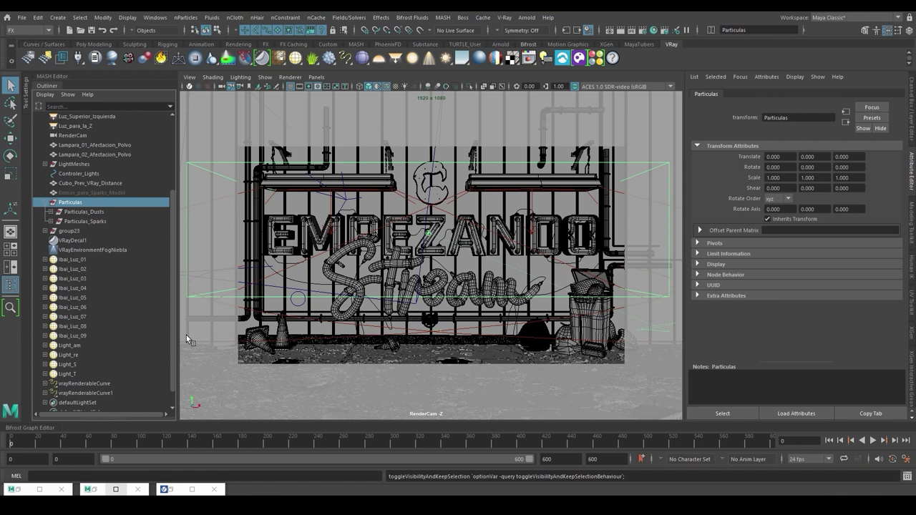
Select the Particulas_Dusts and Particulas_Sparks groups in turn and play the animation to check both effects, stopping at frame 357.
left_click(98, 214)
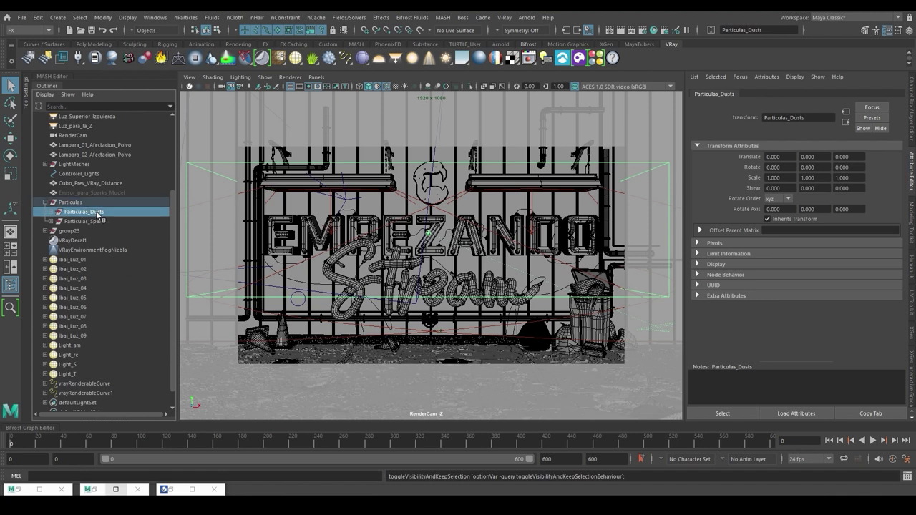
left_click(99, 221)
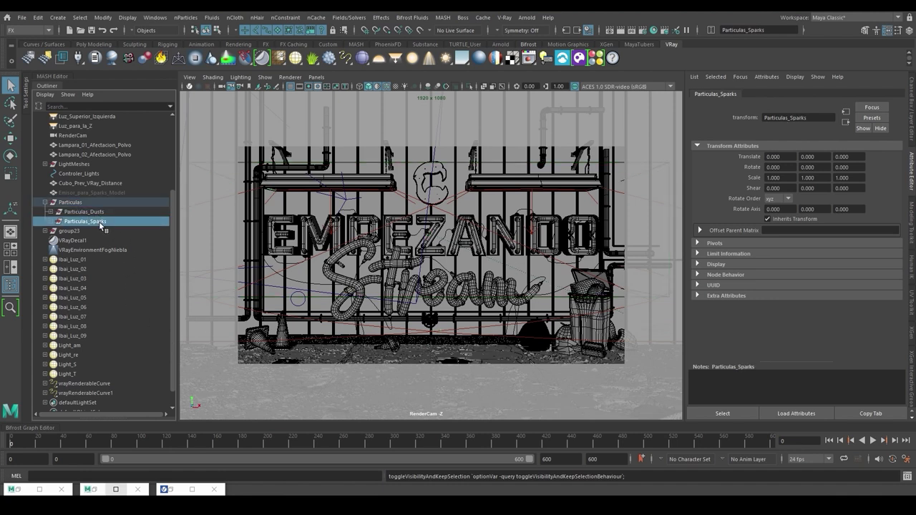
left_click(873, 440)
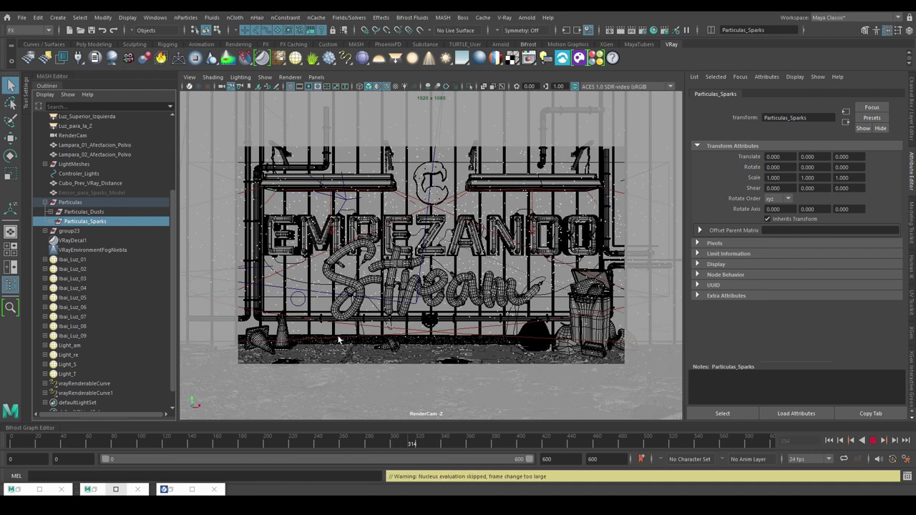
left_click(872, 440)
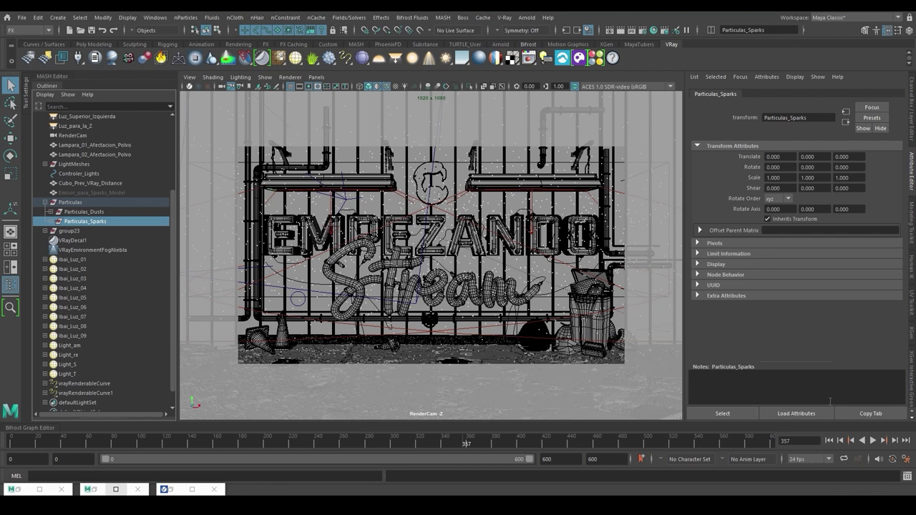
Select the Botella_01 and Botella_02 groups and move both bottles along the ground toward the traffic cones.
left_click(392, 350)
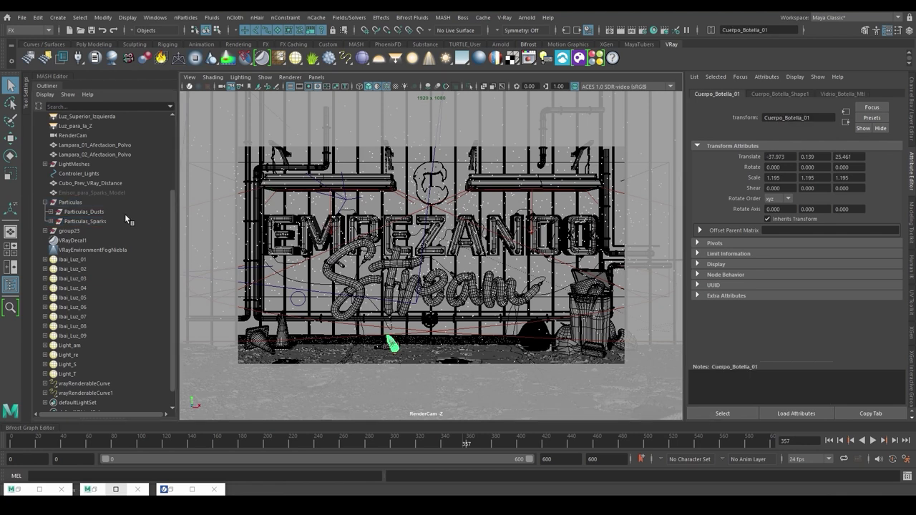
key("f")
left_click(88, 221)
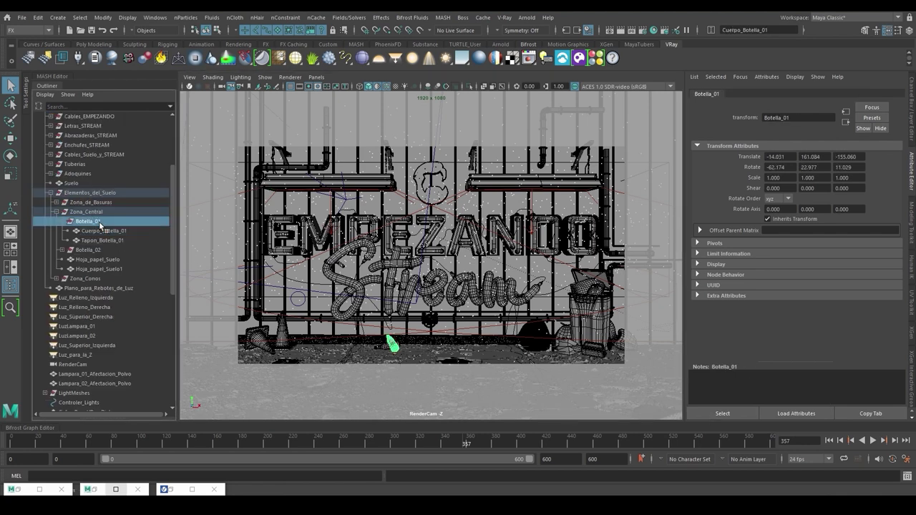
left_click(88, 250, "ctrl")
key("w")
left_click_drag(432, 348, 370, 347)
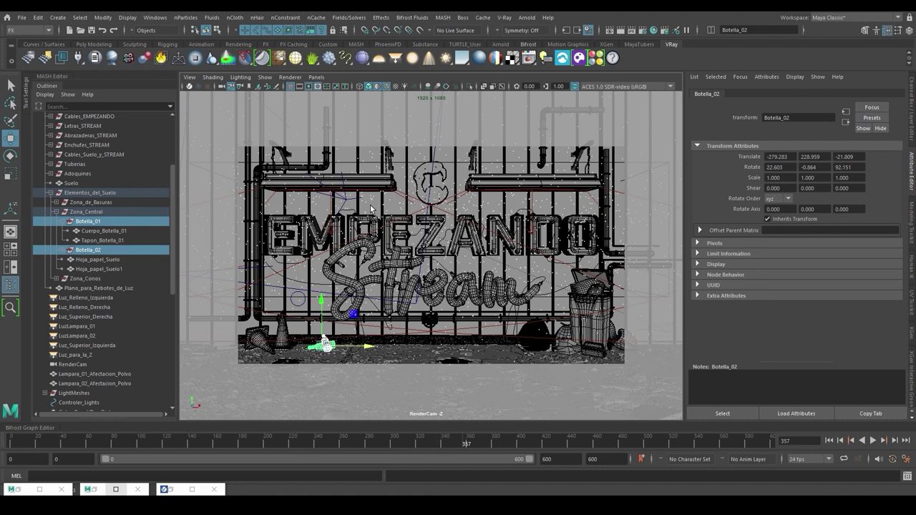
Disable the animation range in the V-Ray render settings so only single frames are rendered.
left_click(642, 30)
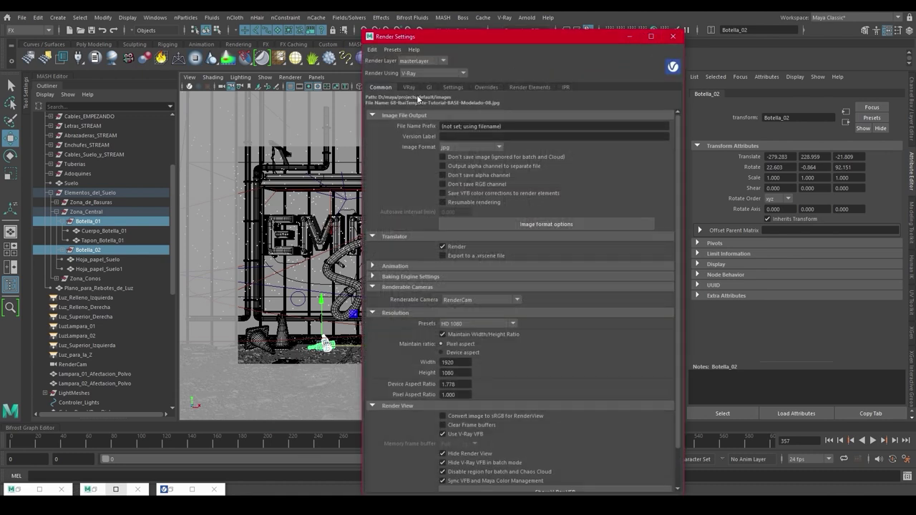
left_click(395, 266)
left_click(464, 279)
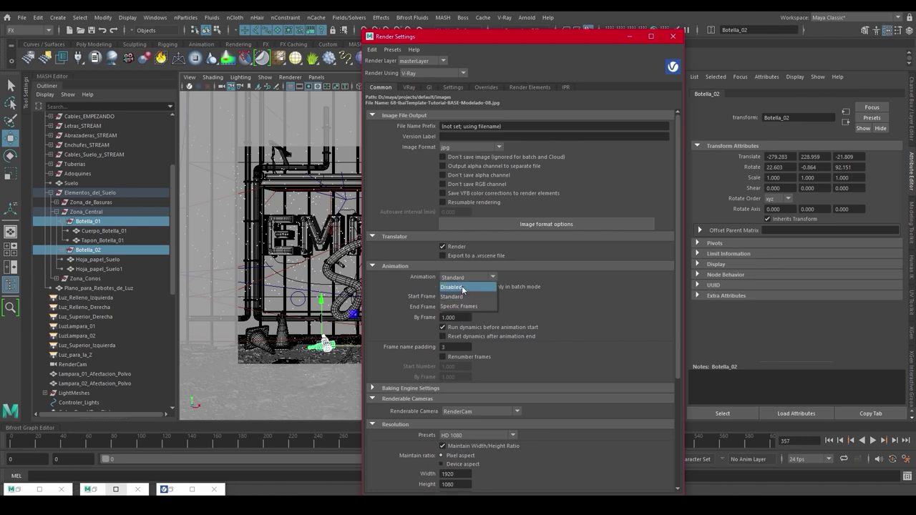
left_click(464, 289)
left_click(673, 36)
Clear the old image from the V-Ray Frame Buffer and render the whole scene at 1920 x 1080.
left_click(528, 60)
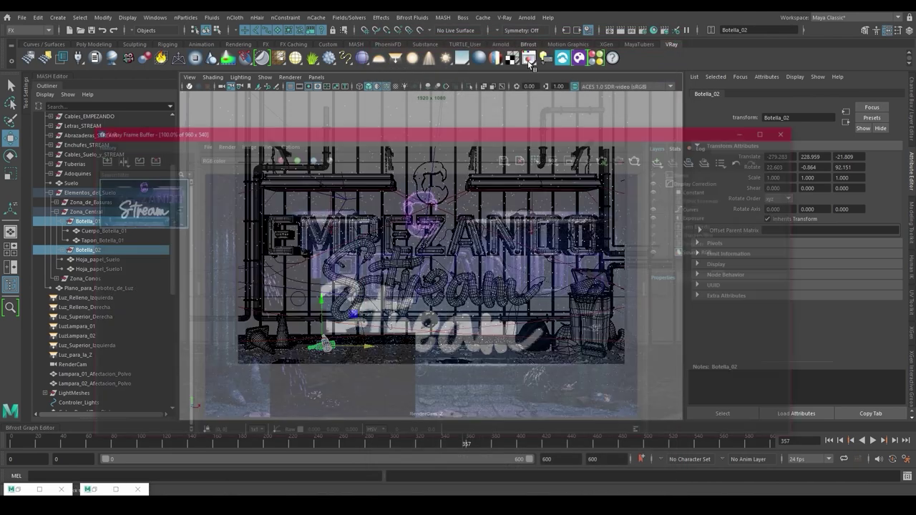
left_click(533, 106)
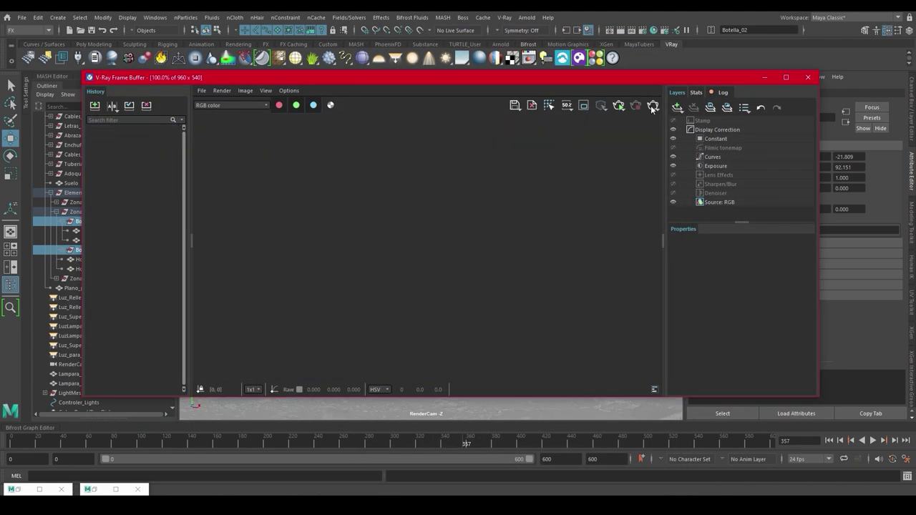
left_click(653, 107)
left_click(669, 119)
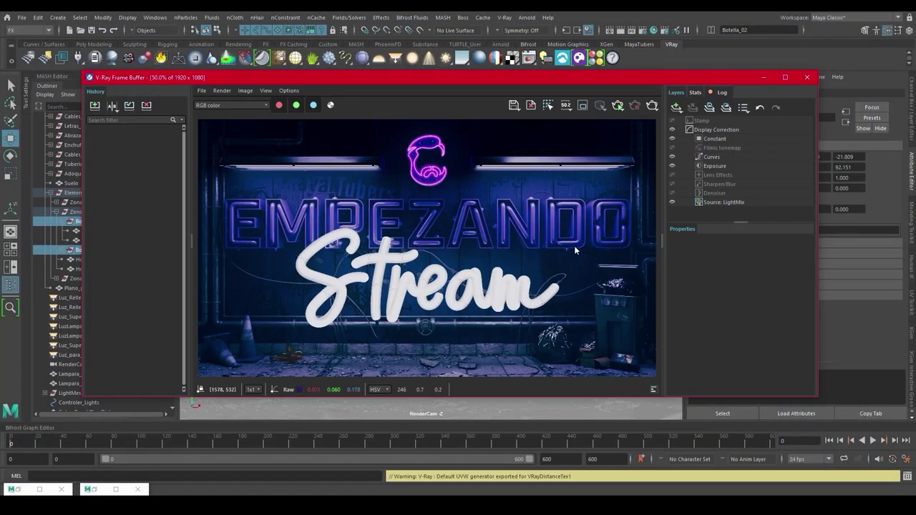
Inspect the finished render up close, covering the logo, the EMPEZANDO letters, the Stream tubes and the trash can.
scroll(353, 179, "up", 3)
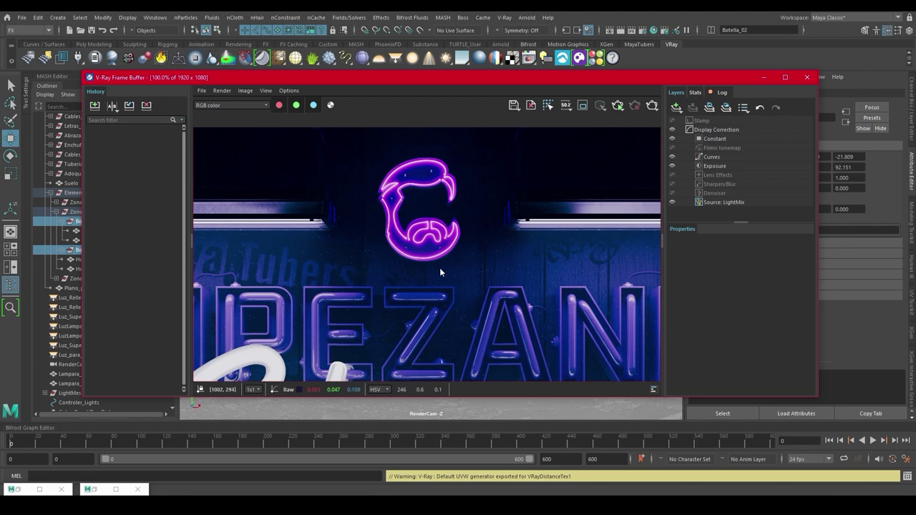
middle_click_drag(439, 268, 628, 160)
middle_click_drag(461, 216, 545, 230)
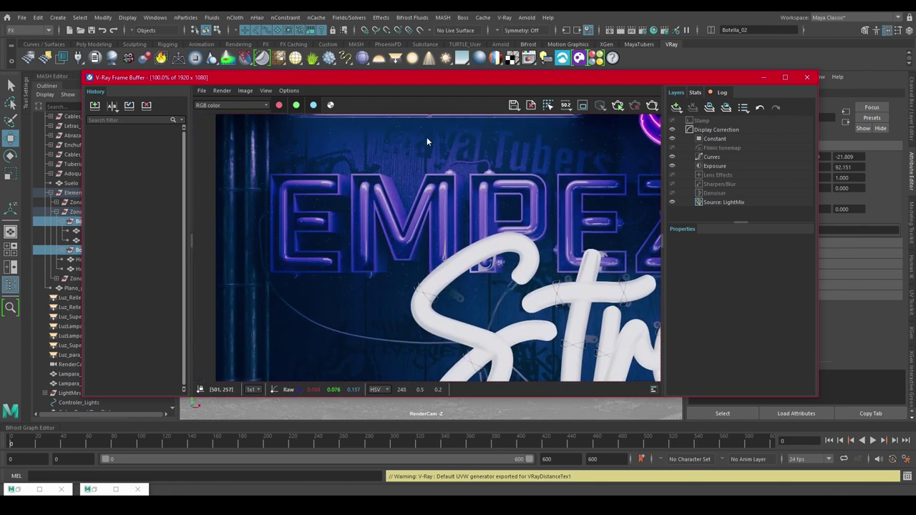
middle_click_drag(426, 276, 339, 171)
middle_click_drag(650, 205, 264, 229)
middle_click_drag(441, 229, 498, 255)
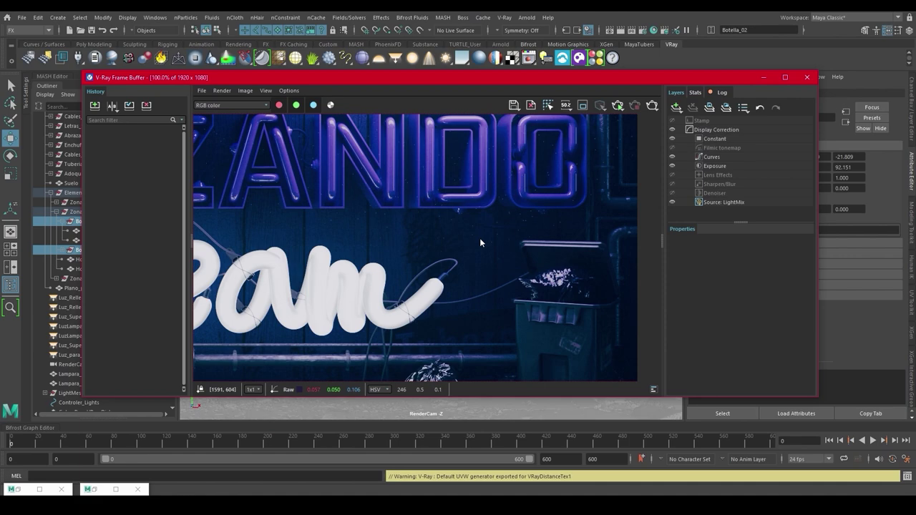
scroll(480, 242, "down", 3)
scroll(332, 180, "up", 3)
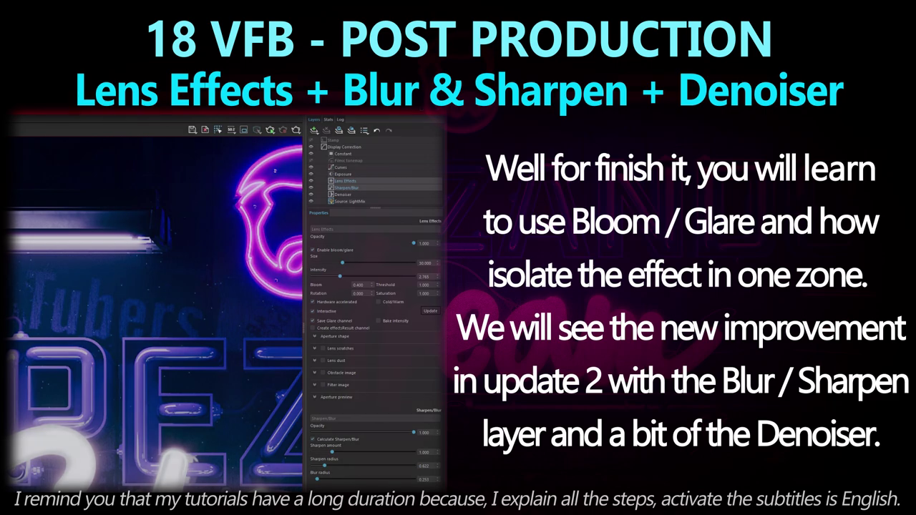
scroll(473, 268, "up", 1)
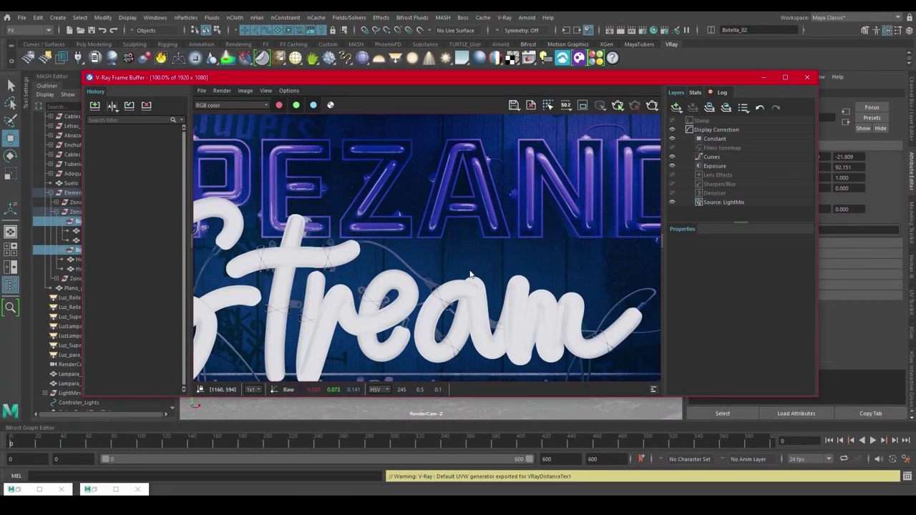
middle_click_drag(444, 179, 438, 290)
scroll(433, 203, "up", 4)
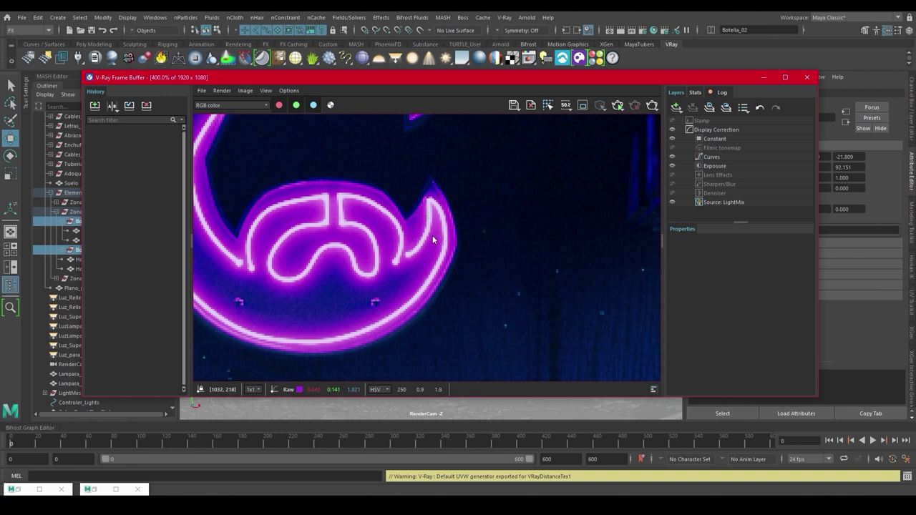
scroll(433, 241, "down", 2)
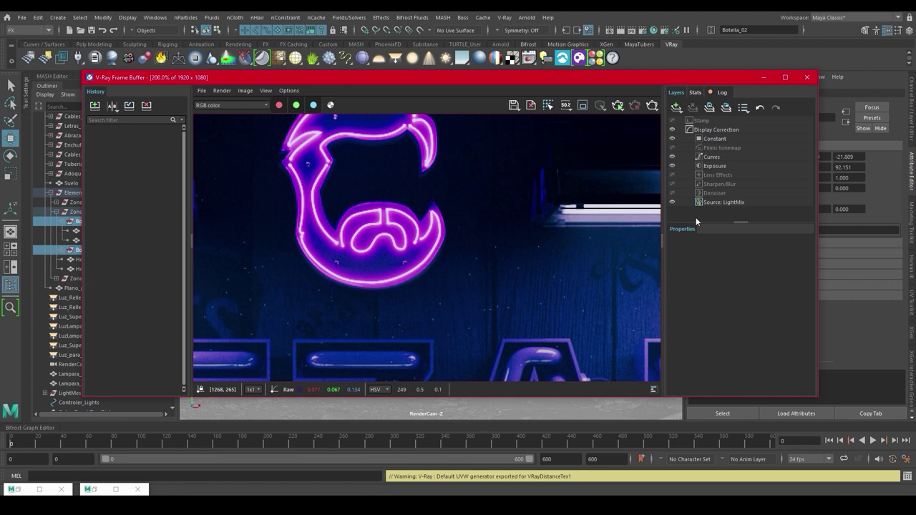
Enable bloom/glare in the Lens Effects layer and compare the logo and lamp glow with the layer off and on.
left_click(725, 175)
left_click(672, 269)
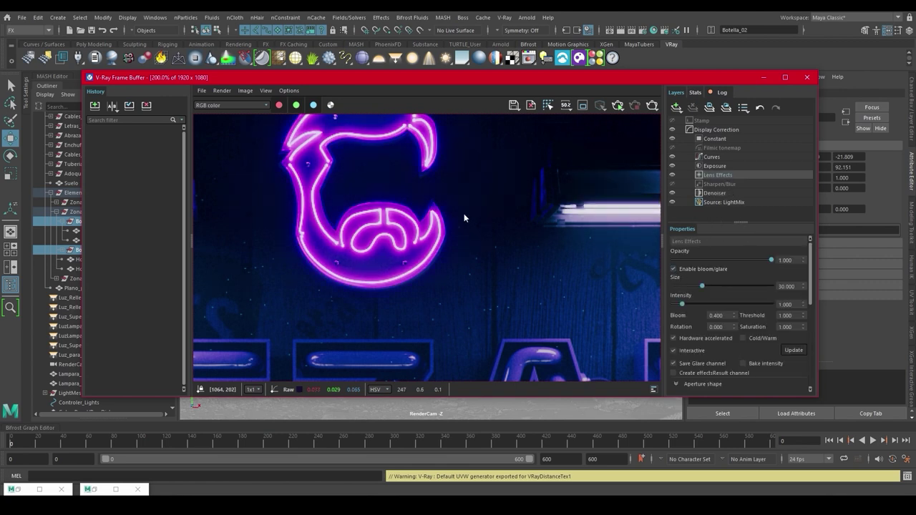
middle_click_drag(370, 192, 513, 214)
scroll(399, 150, "up", 1)
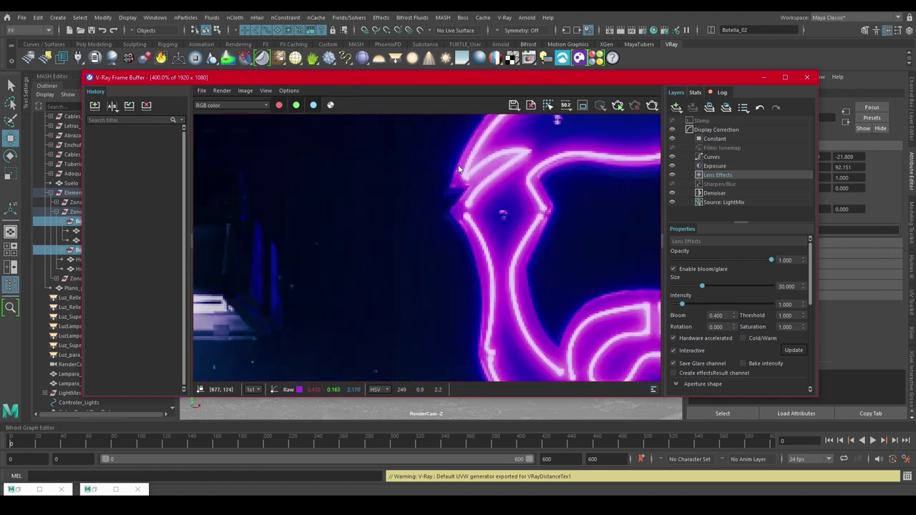
scroll(458, 166, "down", 1)
scroll(349, 212, "up", 2)
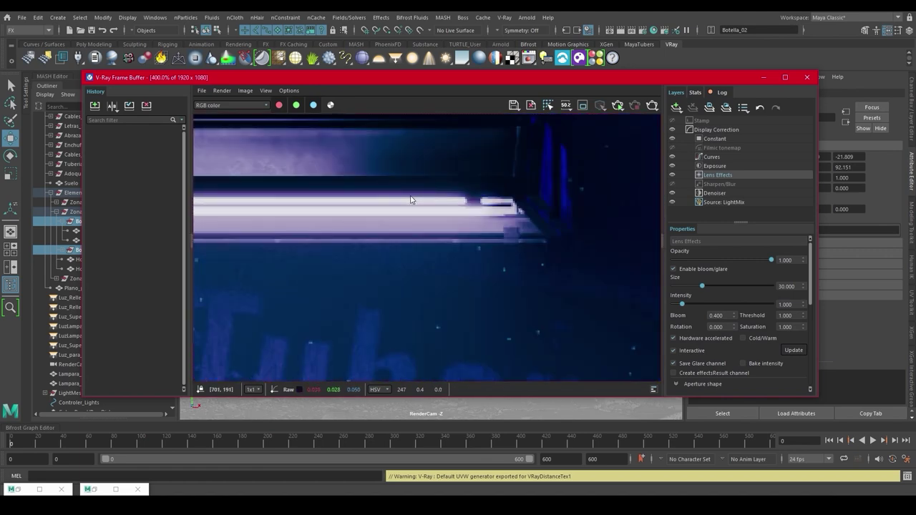
left_click(672, 175)
left_click(672, 175)
Examine the bloom around the Stream letters up close and in the full image.
scroll(513, 191, "down", 1)
scroll(513, 192, "down", 1)
middle_click_drag(513, 192, 466, 116)
scroll(564, 276, "up", 1)
middle_click_drag(565, 275, 516, 219)
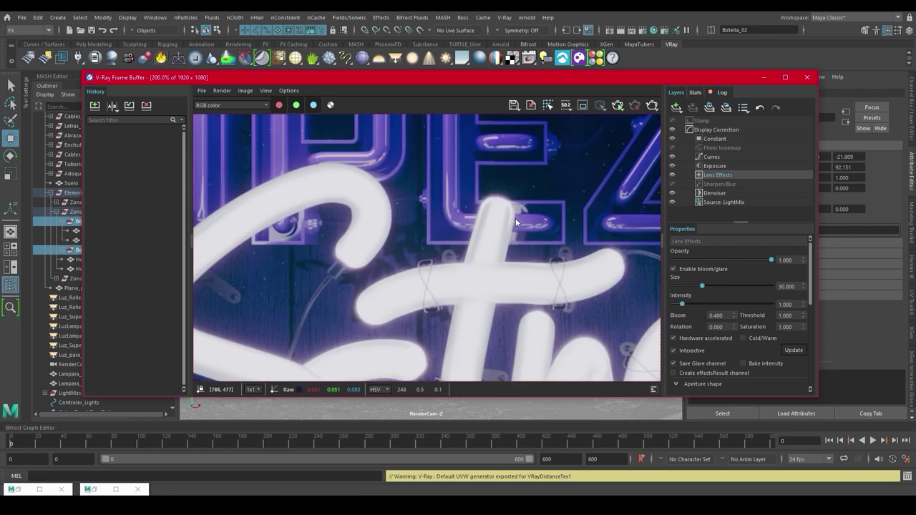
scroll(516, 218, "up", 1)
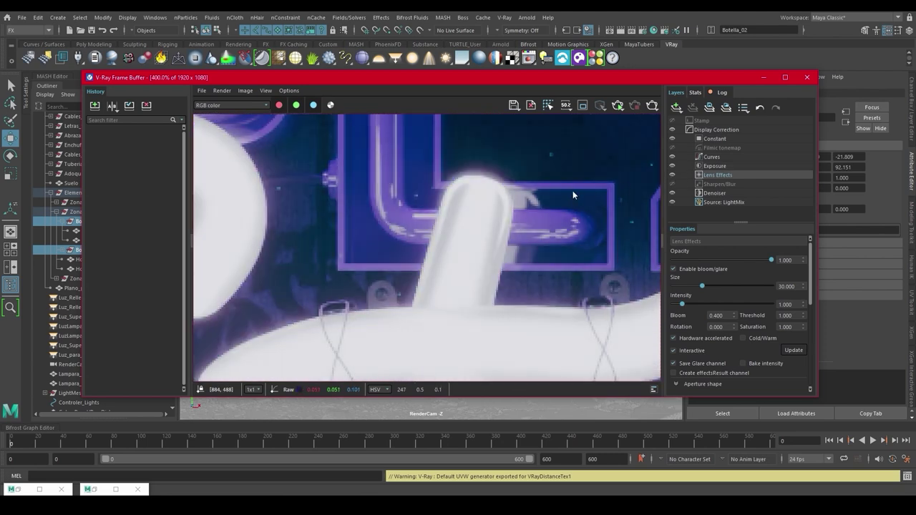
scroll(573, 195, "down", 2)
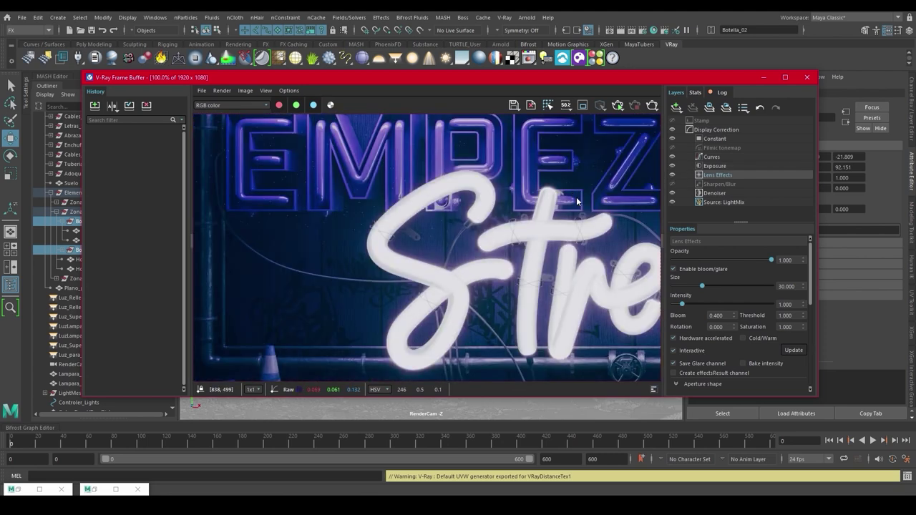
scroll(577, 202, "down", 1)
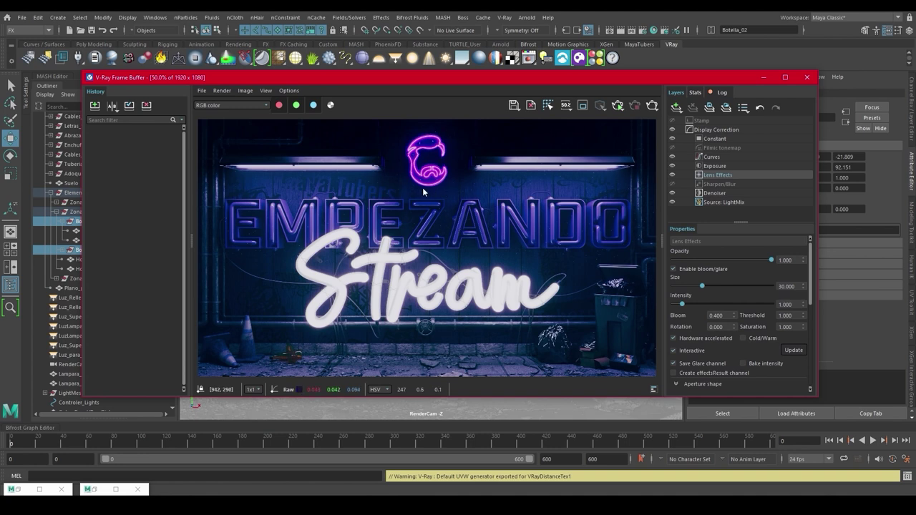
Sample the raw pixel values on the Stream tubes, the ceiling lamp and the neon logo to compare their brightness.
scroll(427, 167, "up", 2)
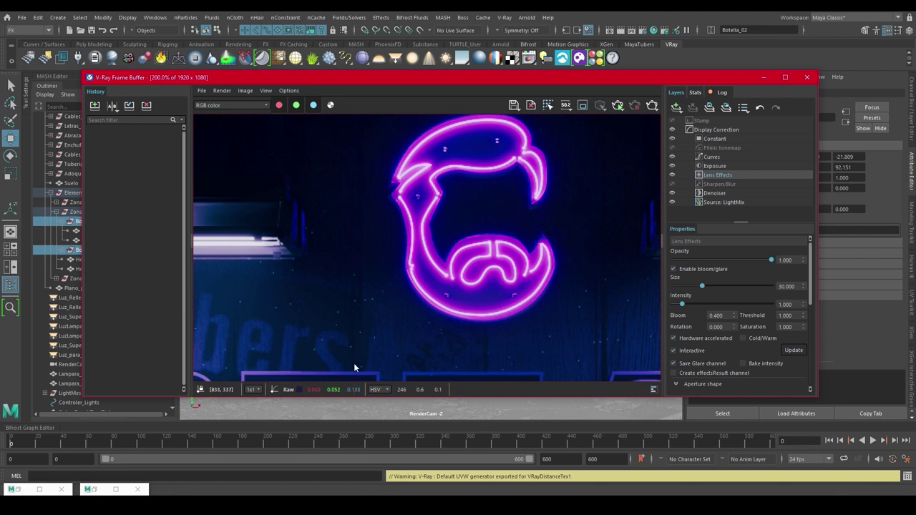
middle_click_drag(331, 307, 287, 122)
middle_click_drag(381, 271, 393, 220)
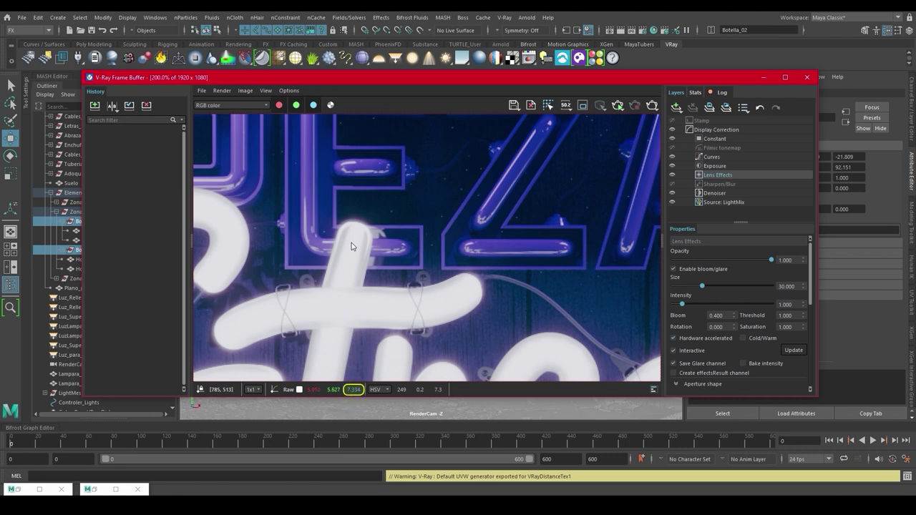
middle_click_drag(354, 251, 459, 415)
middle_click_drag(435, 278, 525, 393)
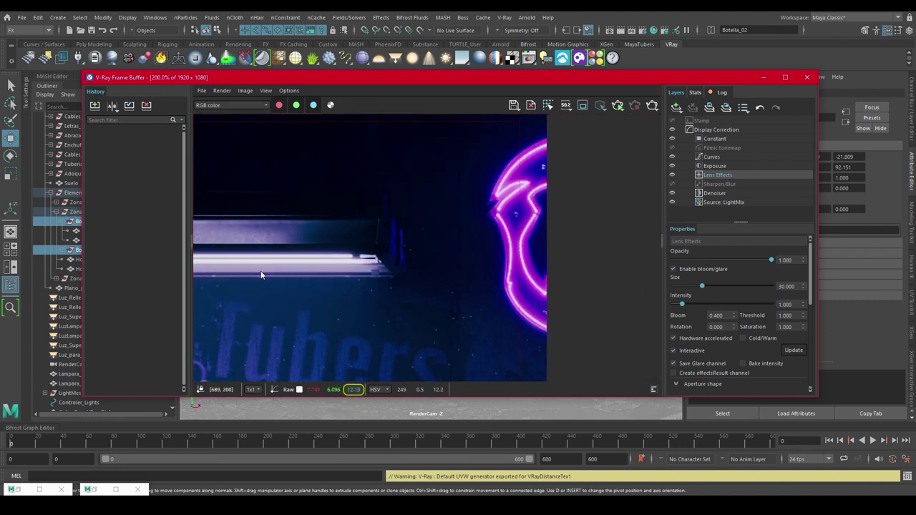
scroll(410, 215, "up", 2)
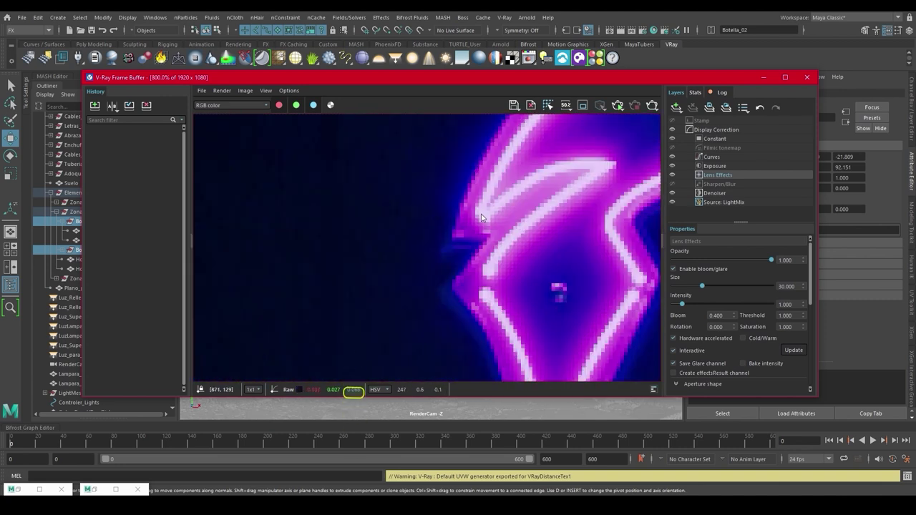
scroll(482, 214, "down", 2)
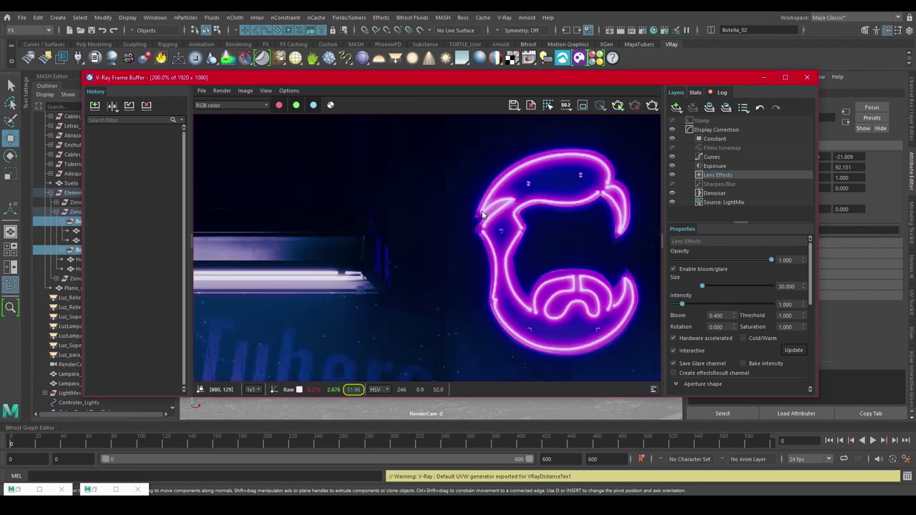
scroll(481, 215, "down", 1)
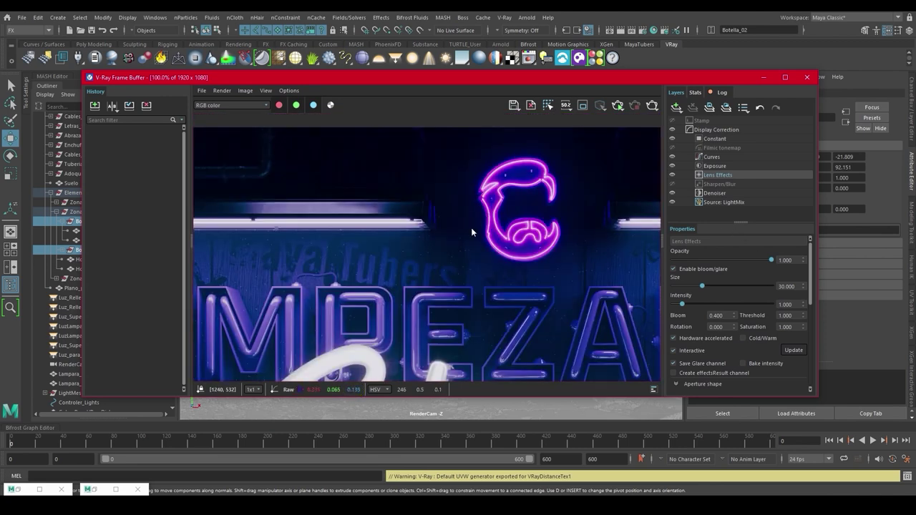
View the Glare render element to check which areas glow, and return to the RGB color channel.
left_click(247, 105)
scroll(236, 186, "down", 5)
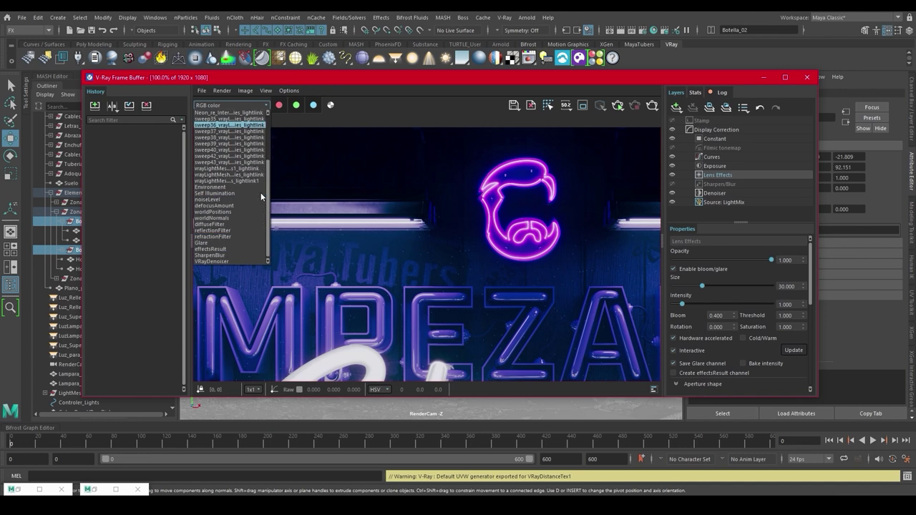
left_click(221, 242)
scroll(342, 217, "down", 1)
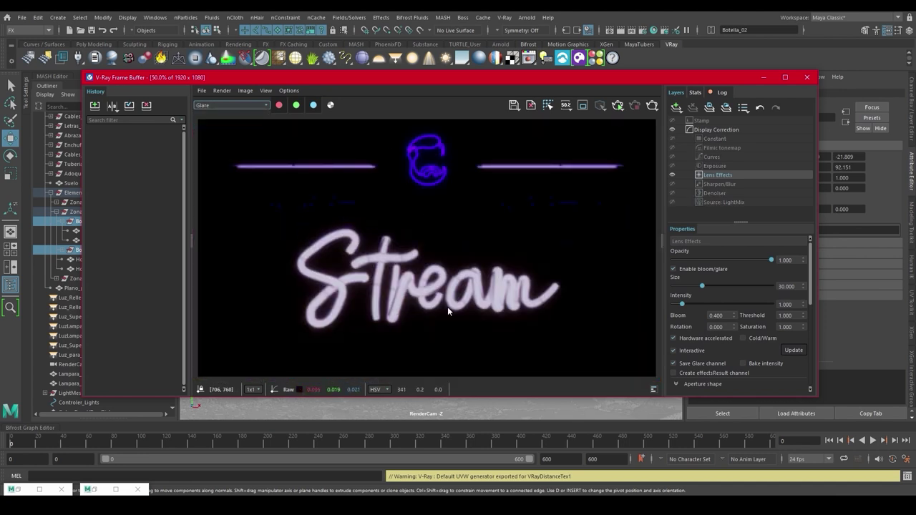
left_click(245, 105)
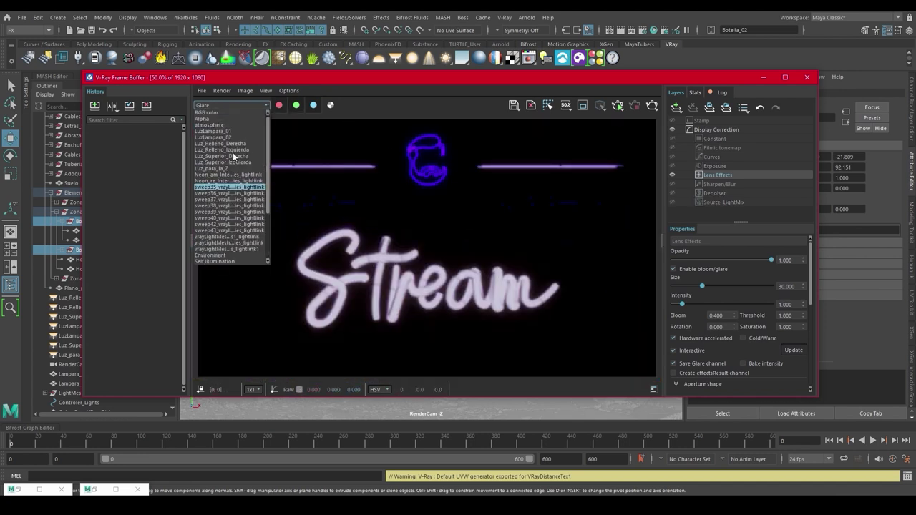
left_click(228, 112)
Increase the Lens Effects bloom to a size of about 47.343 and an intensity of about 7.343.
scroll(507, 297, "up", 2)
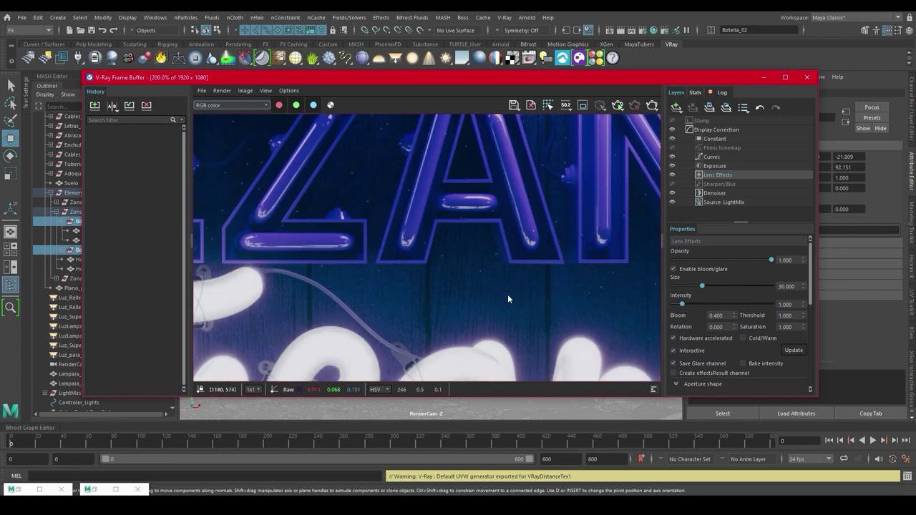
middle_click_drag(507, 294, 568, 194)
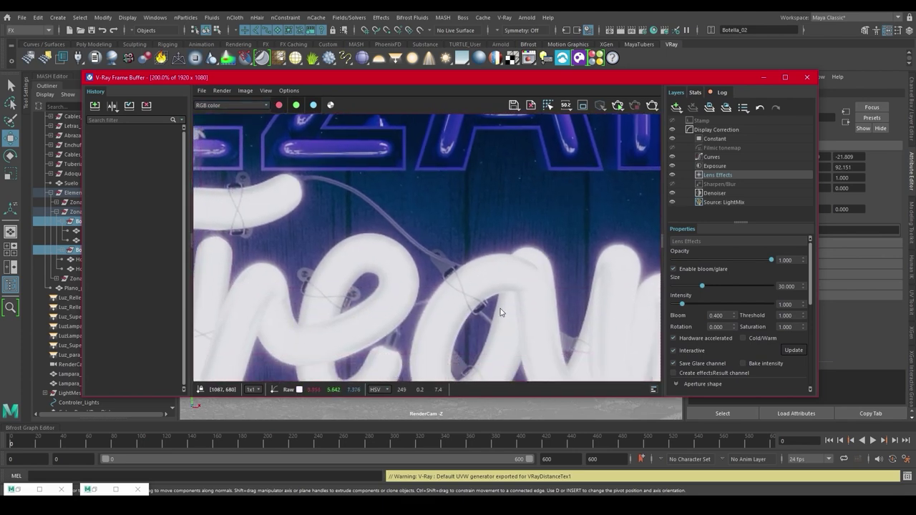
scroll(517, 288, "down", 2)
scroll(367, 190, "up", 2)
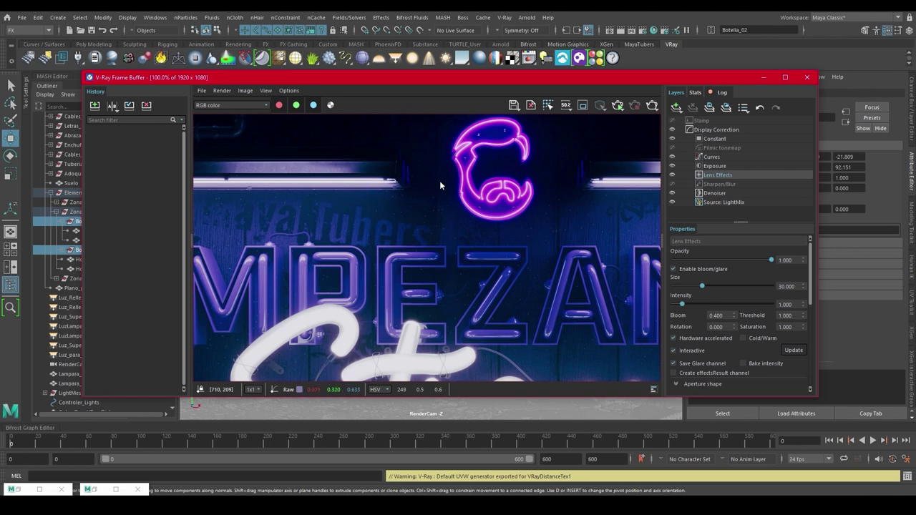
left_click_drag(702, 286, 729, 286)
left_click_drag(682, 304, 720, 287)
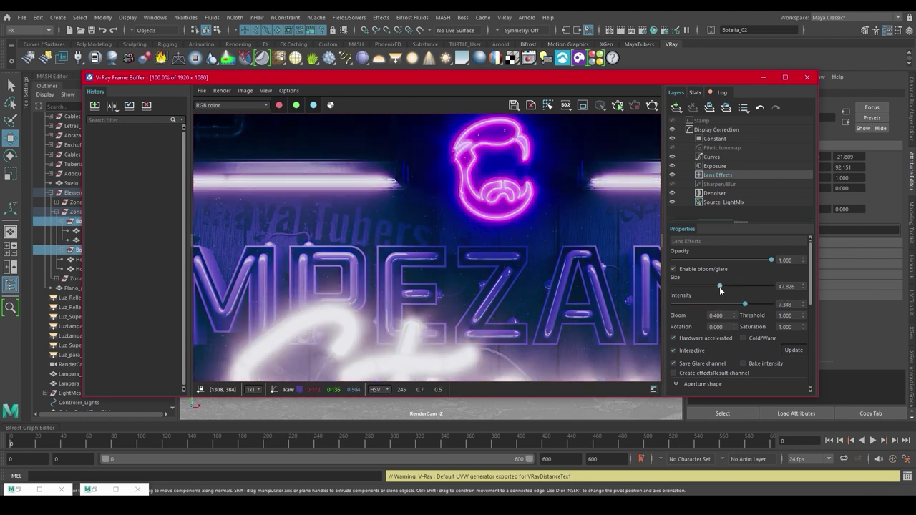
Raise the Lens Effects threshold enough to exclude the Stream letters from the glow.
double_click(786, 315)
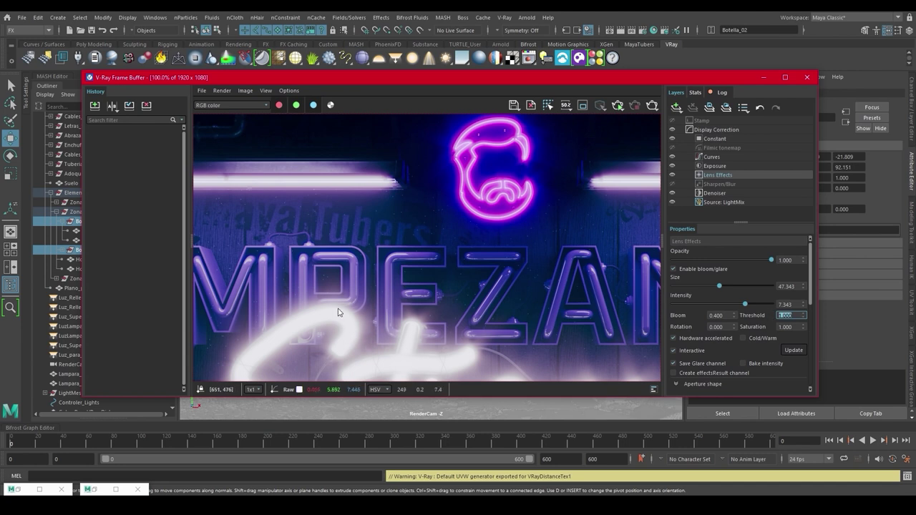
middle_click_drag(369, 330, 371, 213)
left_click(793, 316)
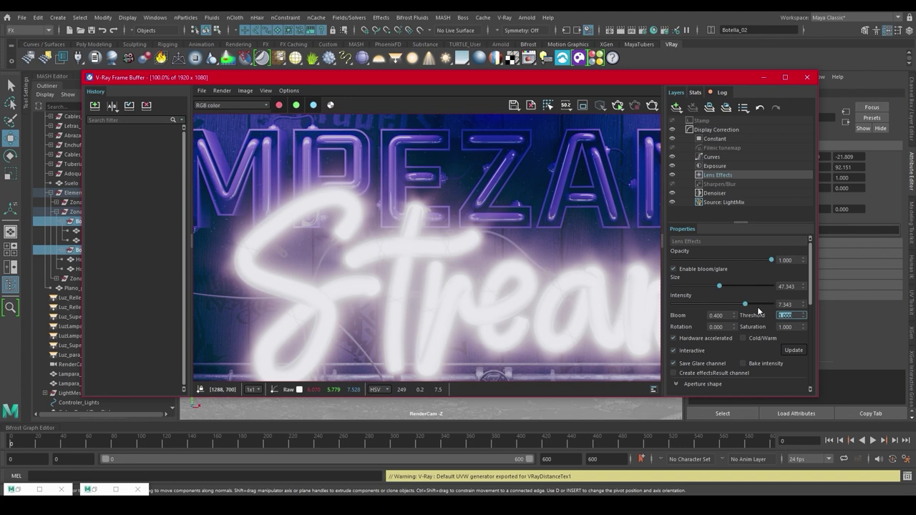
type("3")
key("Return")
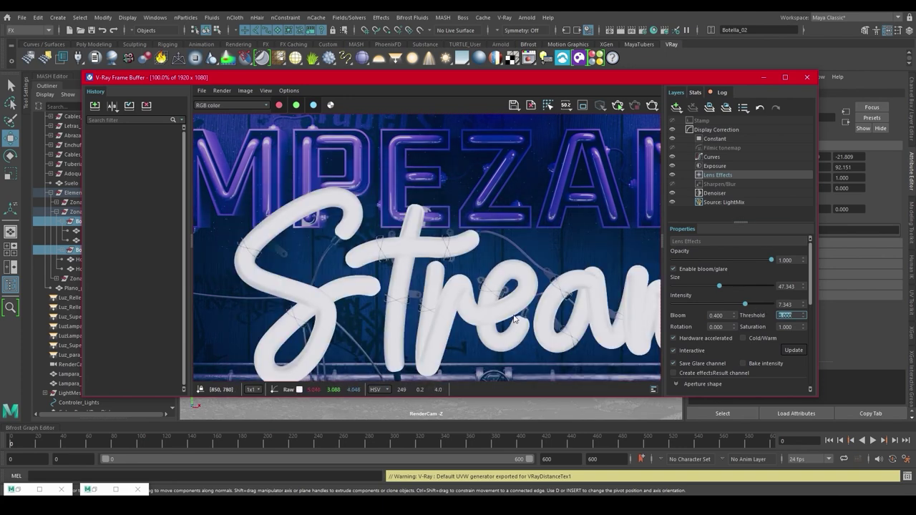
Inspect the glow along the ceiling lamp and raise the Lens Effects threshold to 15.
middle_click_drag(336, 143, 433, 302)
scroll(435, 214, "up", 1)
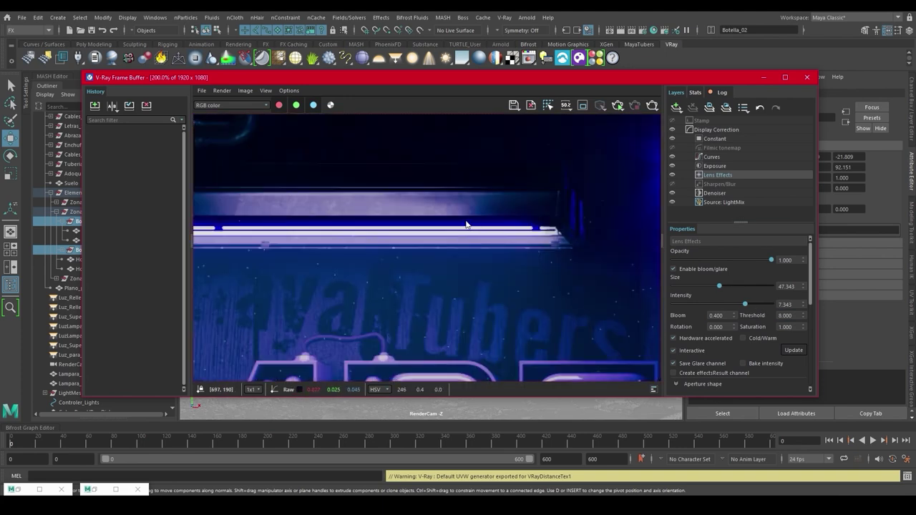
middle_click_drag(446, 234, 187, 218)
middle_click_drag(379, 239, 597, 222)
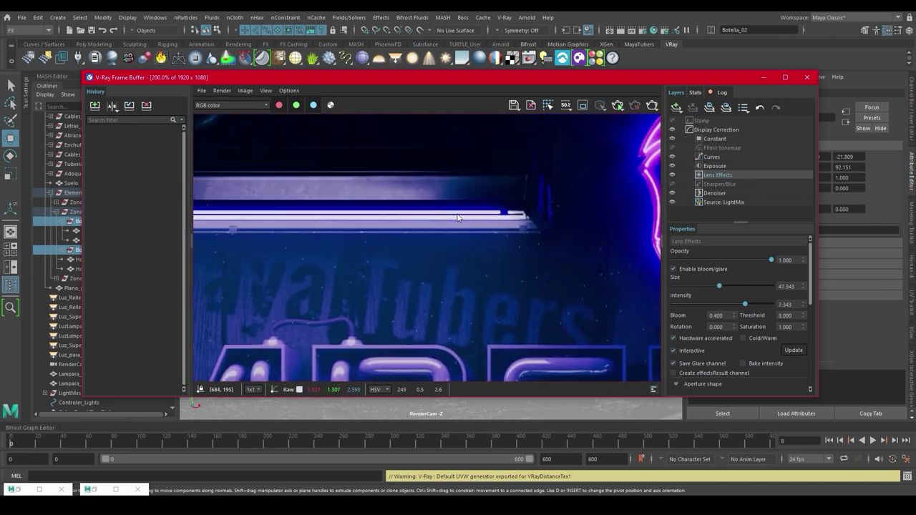
left_click_drag(796, 304, 774, 308)
double_click(793, 315)
key("Return")
scroll(551, 213, "down", 1)
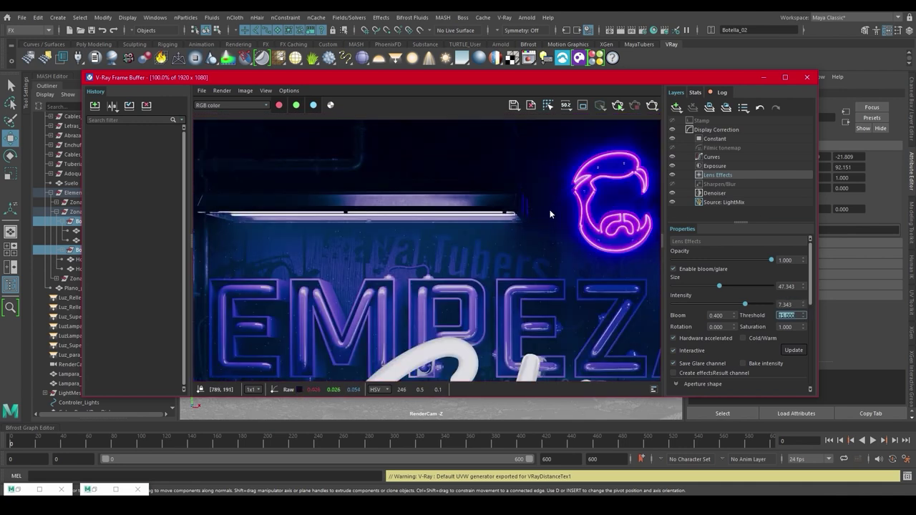
middle_click_drag(641, 178, 513, 186)
View the Glare render element to check what still glows around the neon logo, and return to the RGB color channel.
left_click(256, 105)
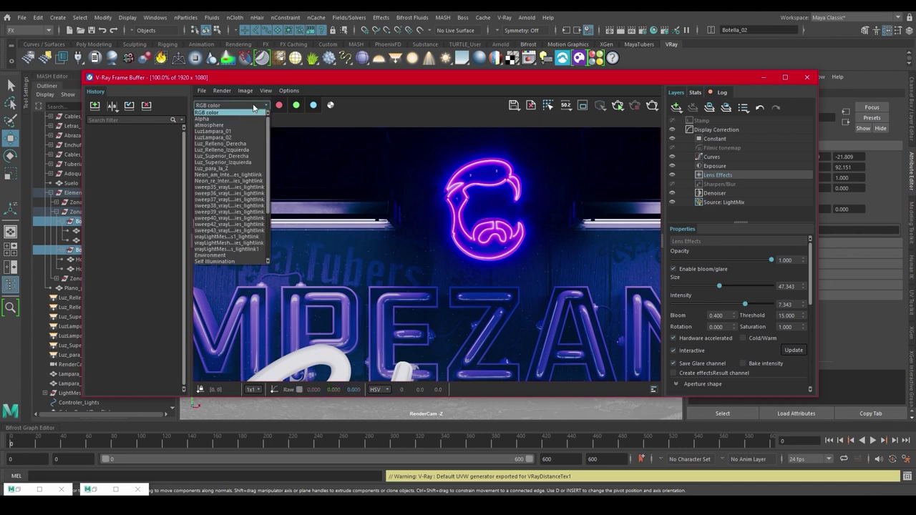
scroll(255, 184, "down", 3)
left_click(229, 241)
middle_click_drag(472, 231, 425, 142)
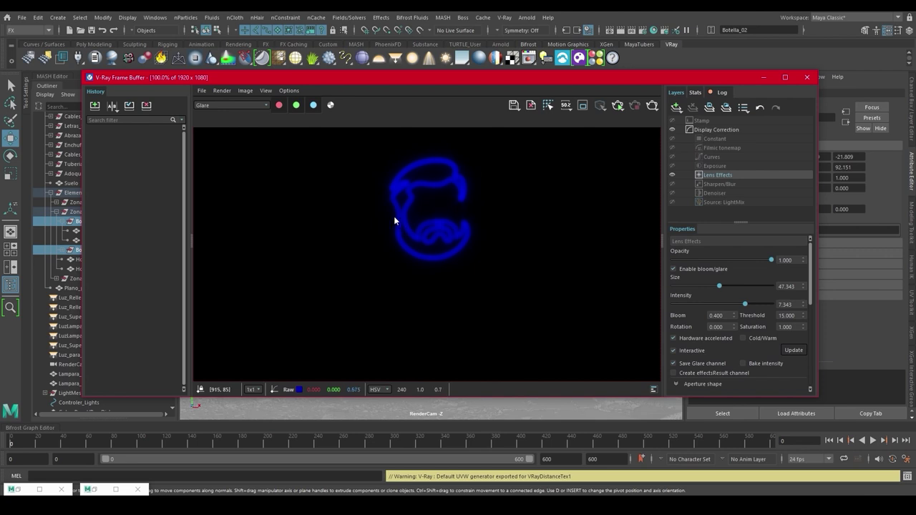
left_click(251, 106)
left_click(229, 117)
Set the Lens Effects size to 10, intensity to 3 and threshold to 2, and check the glow on the Stream tubes.
left_click_drag(719, 285, 695, 285)
left_click(786, 286)
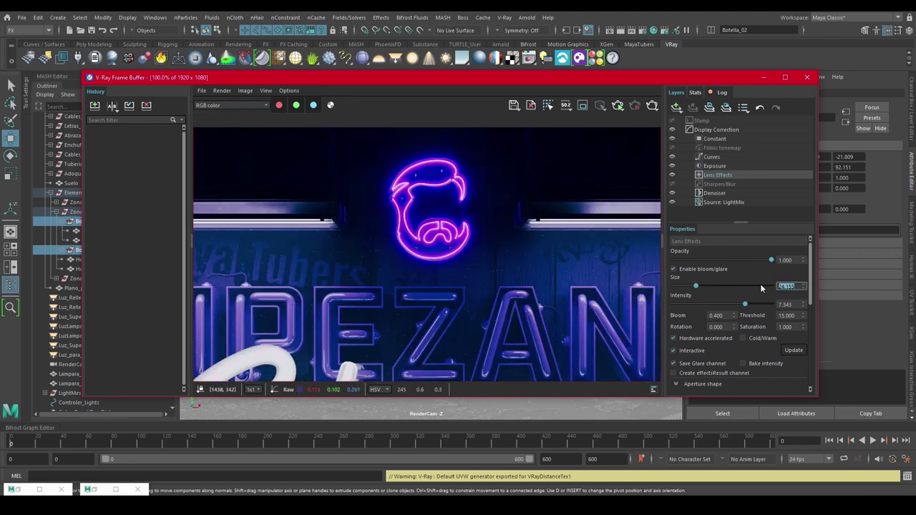
type("10")
key("Tab")
type("3")
key("Tab")
key("Tab")
type("2")
key("Tab")
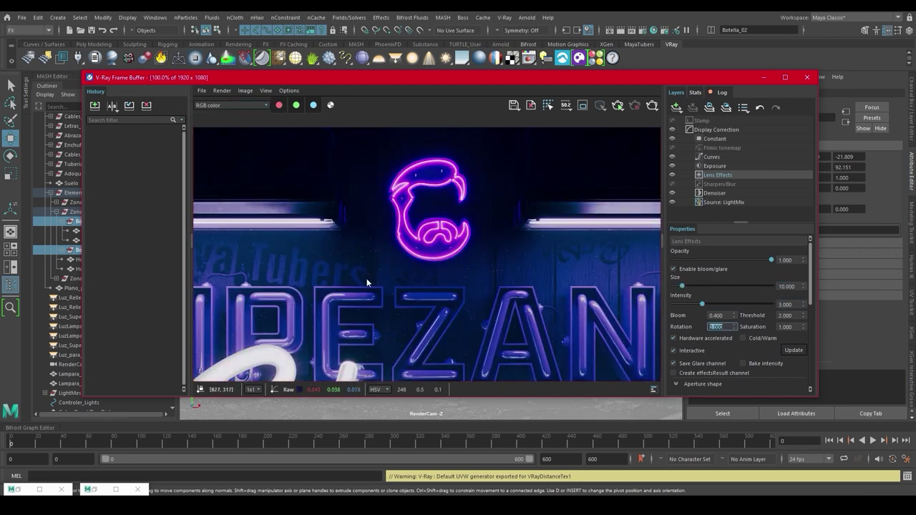
scroll(371, 285, "up", 4)
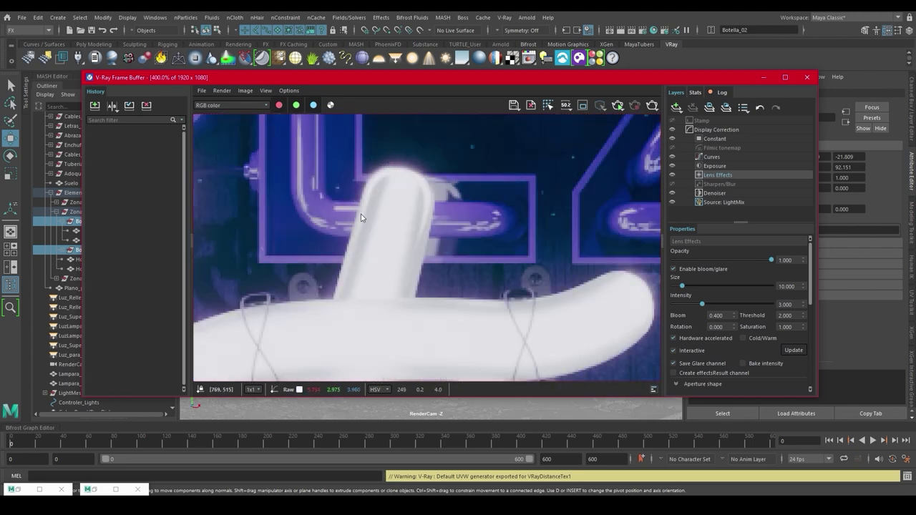
scroll(361, 218, "down", 2)
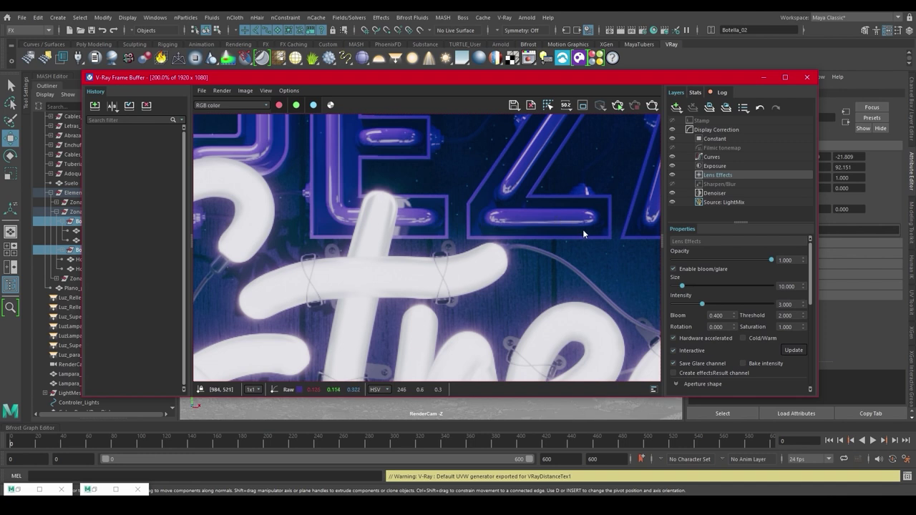
Enable Sharpen/Blur with a sharpen amount of about 2.917, a sharpen radius of about 1.736 and a blur radius of about 0.208.
left_click(719, 184)
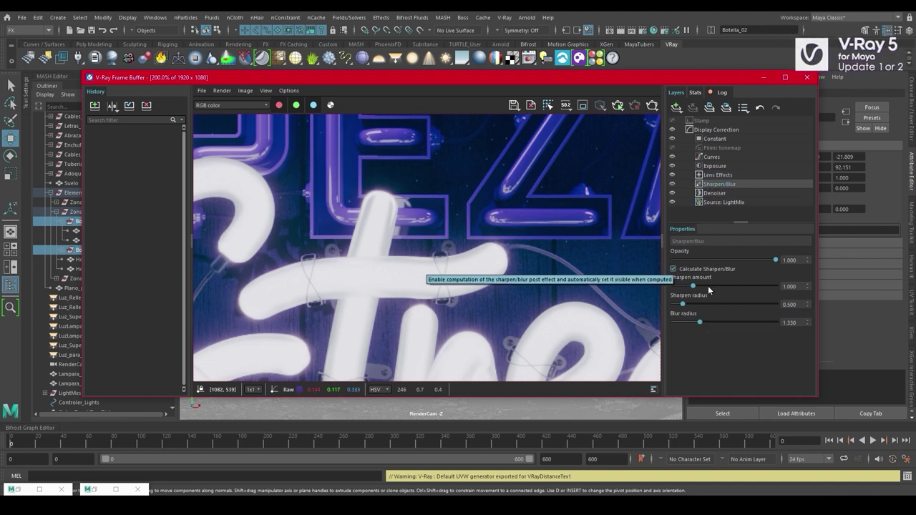
left_click(672, 269)
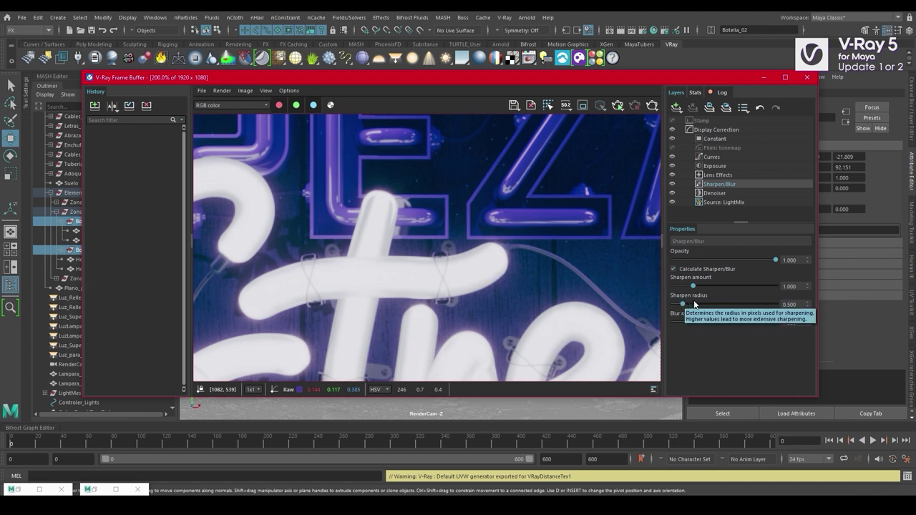
left_click_drag(692, 287, 732, 287)
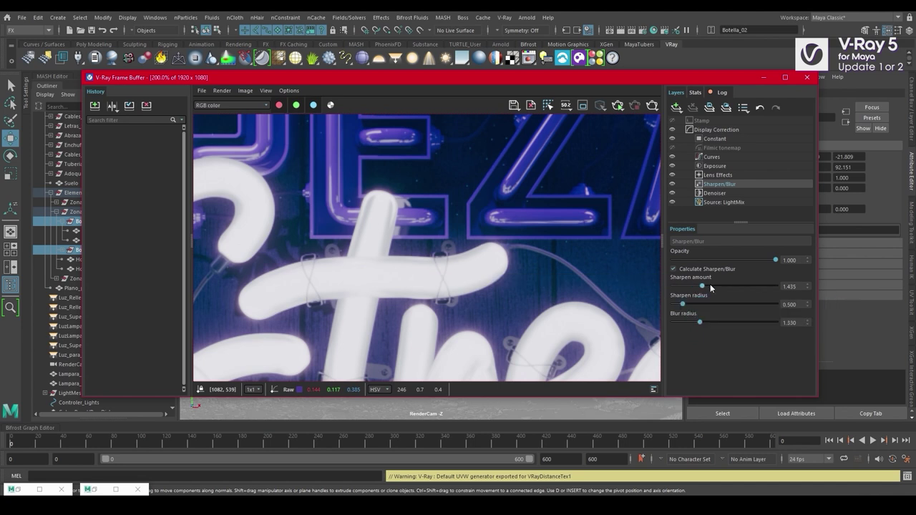
left_click_drag(699, 322, 708, 305)
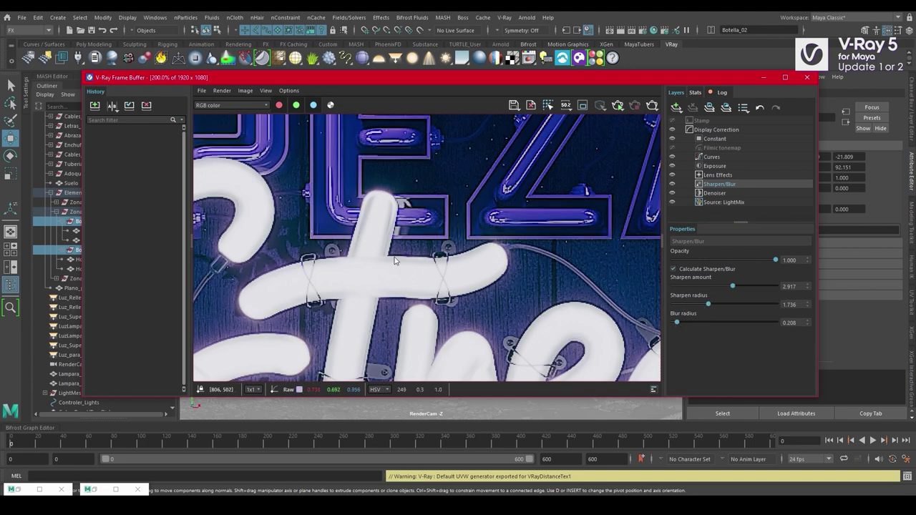
scroll(396, 260, "up", 1)
scroll(417, 257, "down", 3)
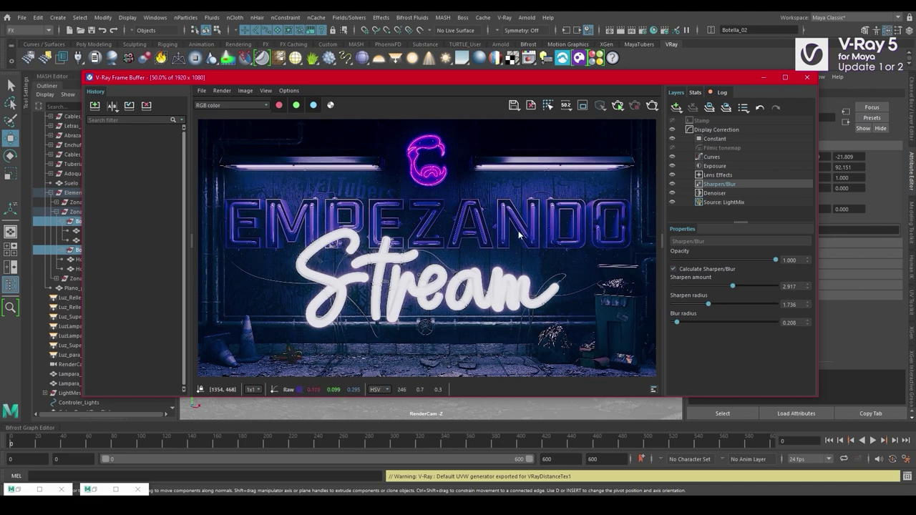
Raise the Sharpen/Blur blur radius to about 1.759 and hide that layer to compare the Stream letters without it.
scroll(505, 229, "up", 1)
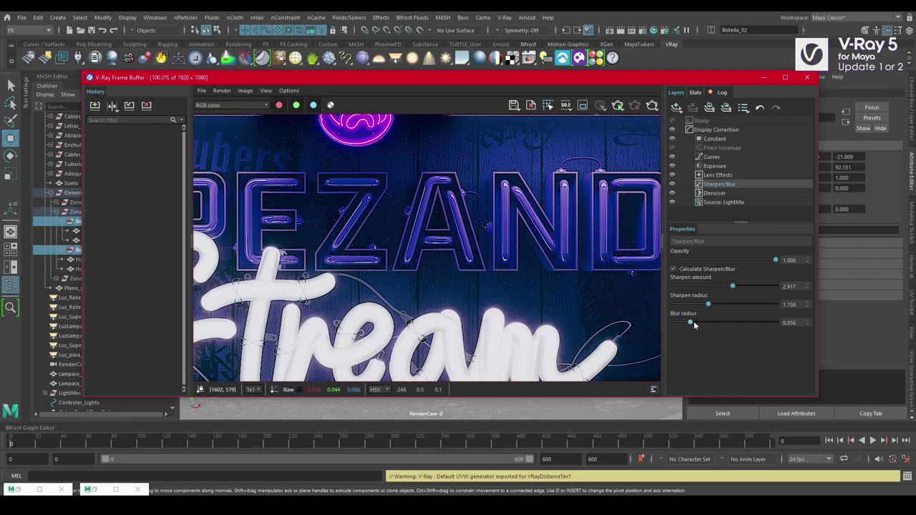
left_click_drag(706, 322, 709, 322)
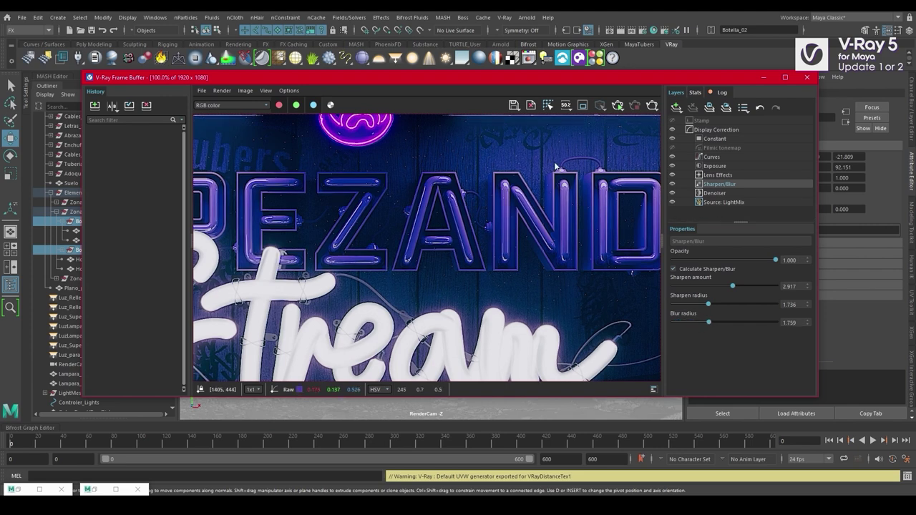
left_click(672, 184)
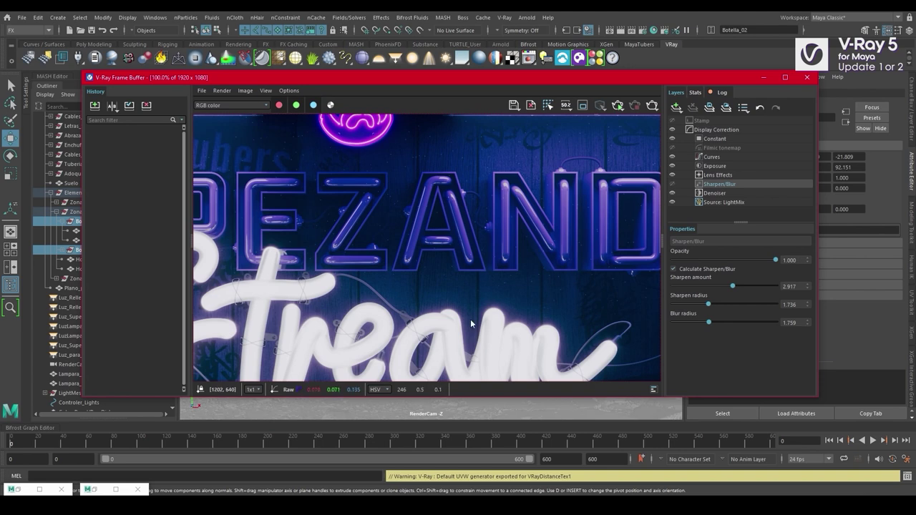
middle_click_drag(496, 325, 482, 248)
scroll(482, 249, "up", 2)
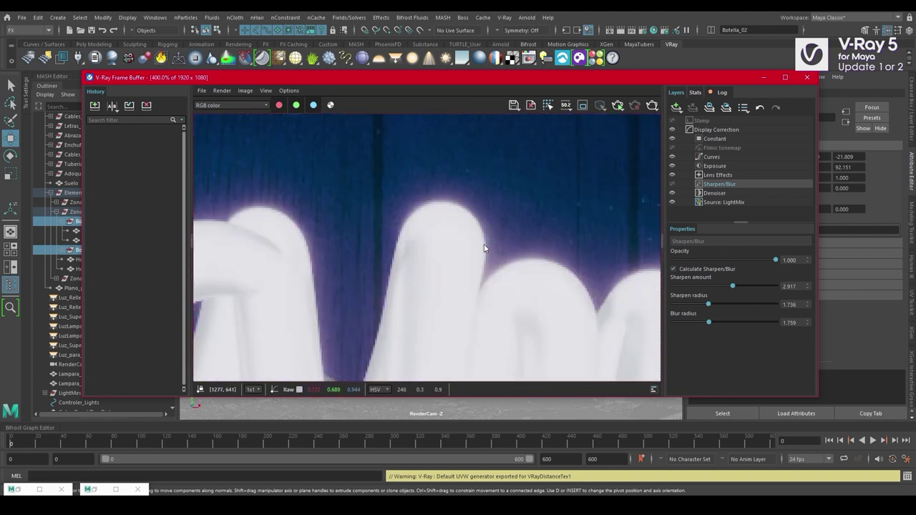
Soften Sharpen/Blur to a sharpen amount of about 1.157, a sharpen radius of about 0.764 and a blur radius of about 0.741.
left_click_drag(712, 303, 682, 320)
left_click_drag(728, 286, 689, 305)
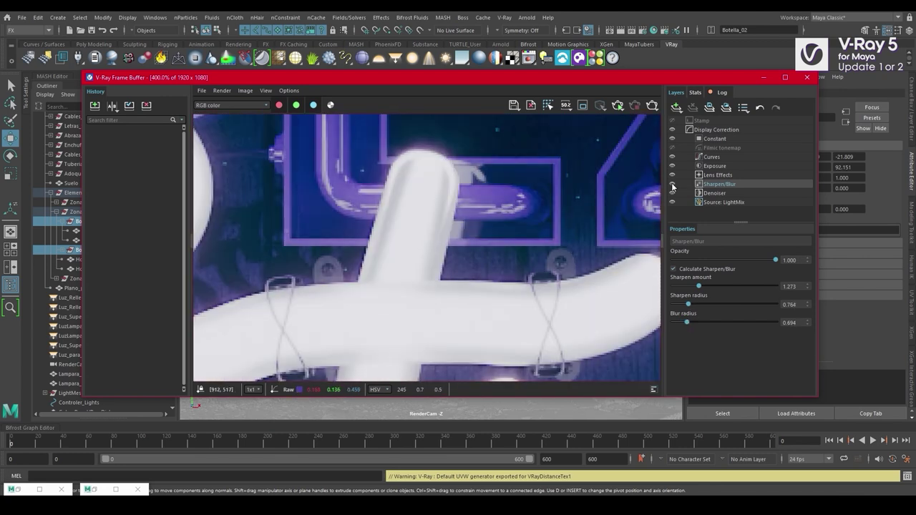
left_click_drag(686, 322, 688, 322)
left_click_drag(699, 286, 697, 287)
scroll(468, 273, "down", 2)
scroll(467, 272, "down", 1)
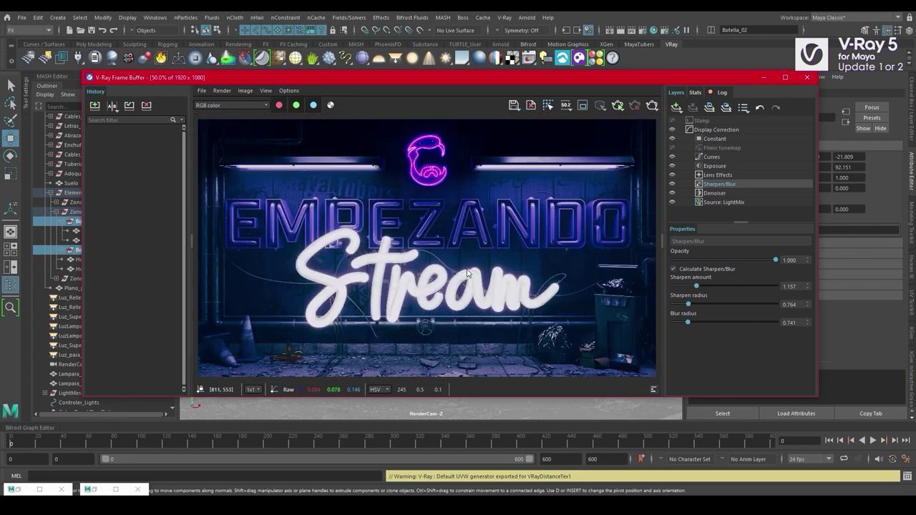
Compare the noise on the EMPEZANDO letters with and without the Denoiser layer, and lower the denoiser opacity.
left_click(712, 193)
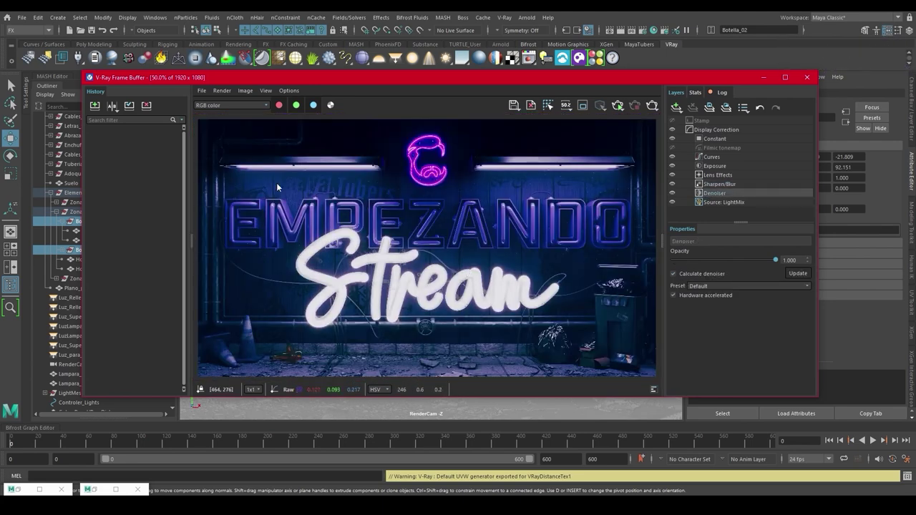
scroll(290, 194, "up", 3)
middle_click_drag(287, 251, 453, 266)
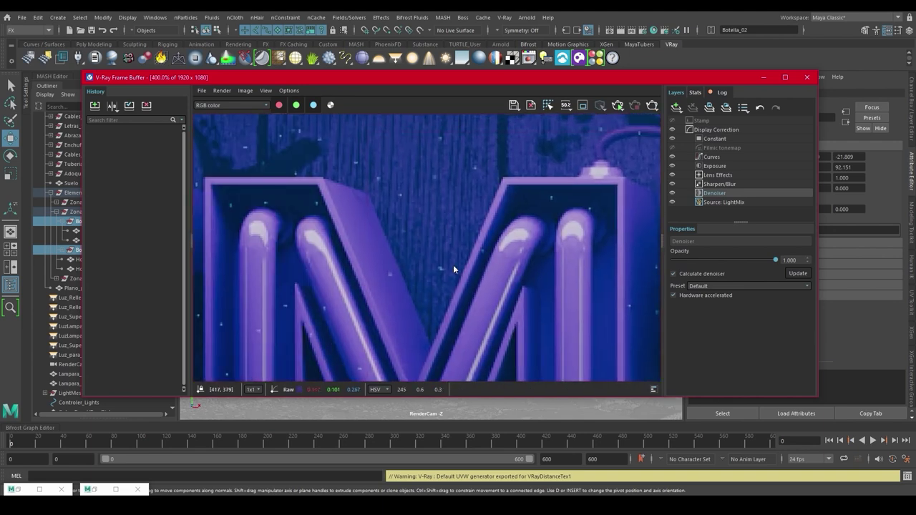
scroll(365, 264, "up", 1)
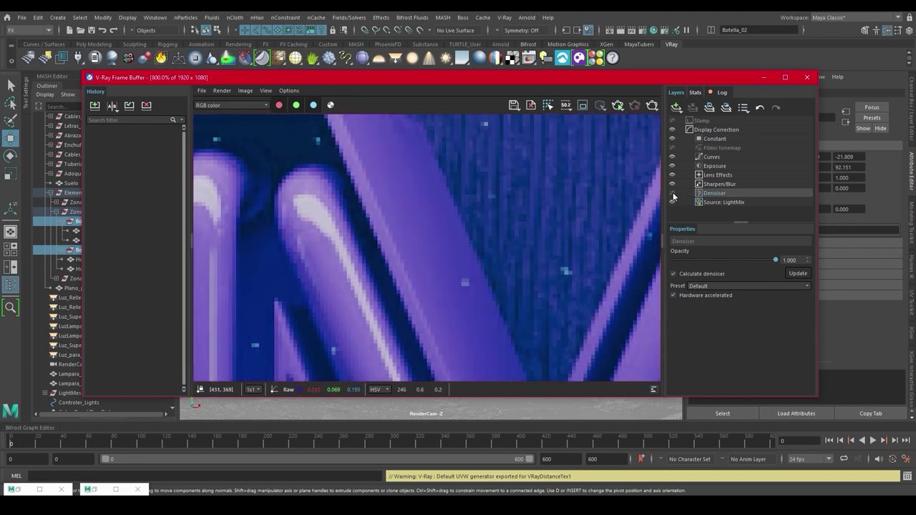
scroll(384, 235, "down", 3)
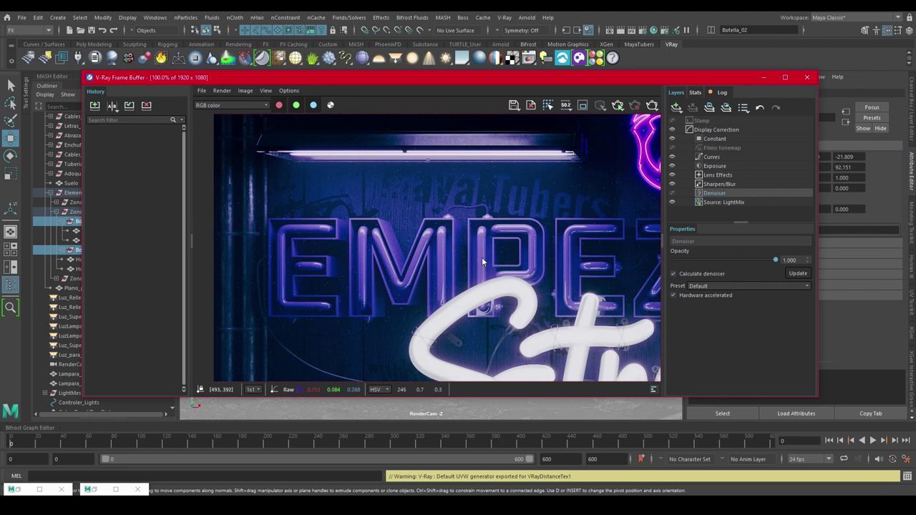
scroll(388, 242, "up", 2)
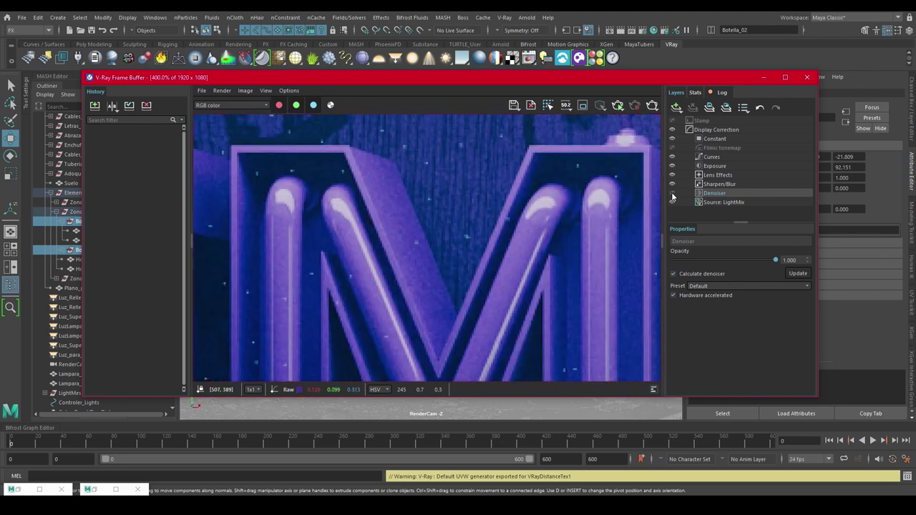
left_click_drag(776, 260, 743, 260)
scroll(470, 222, "down", 3)
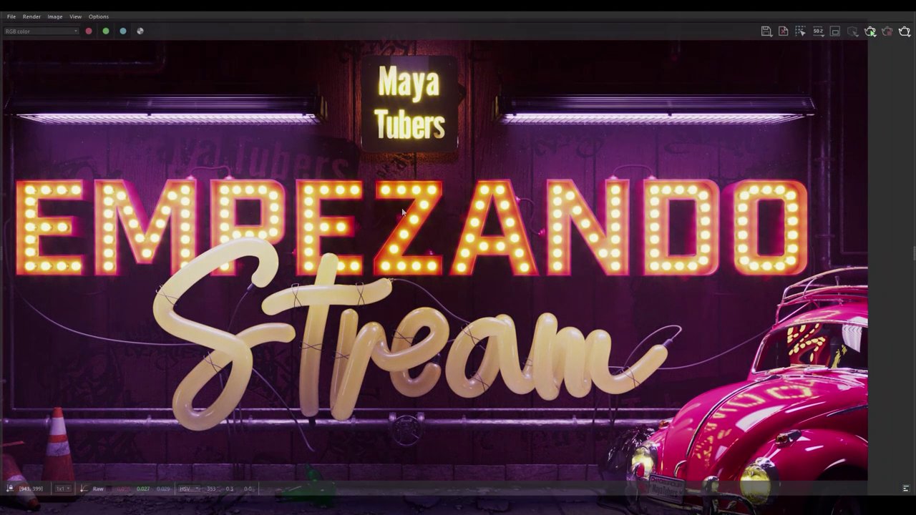
Examine the purple render with the bulb-lit letters, checking the ceiling lamps, Stream tubes, traffic cones, bottle and car.
scroll(296, 153, "up", 4)
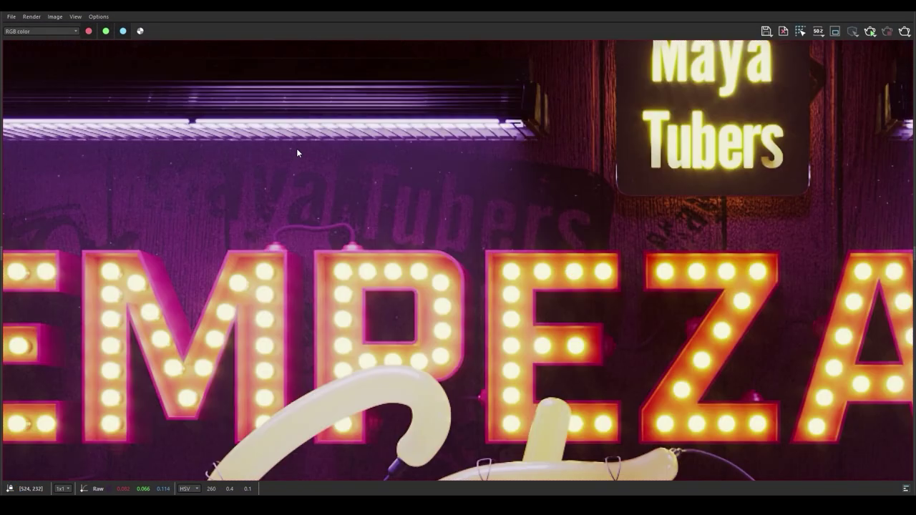
scroll(269, 190, "down", 3)
scroll(296, 143, "up", 5)
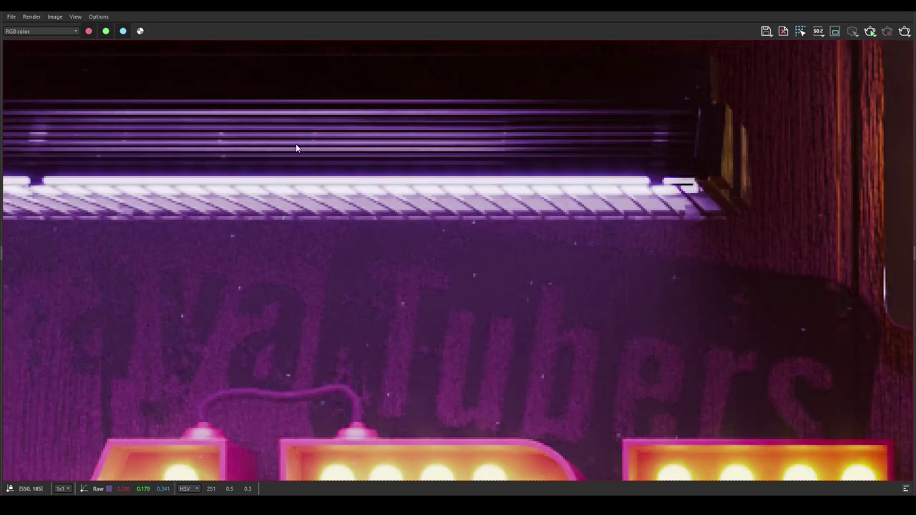
scroll(292, 143, "down", 2)
scroll(292, 143, "down", 3)
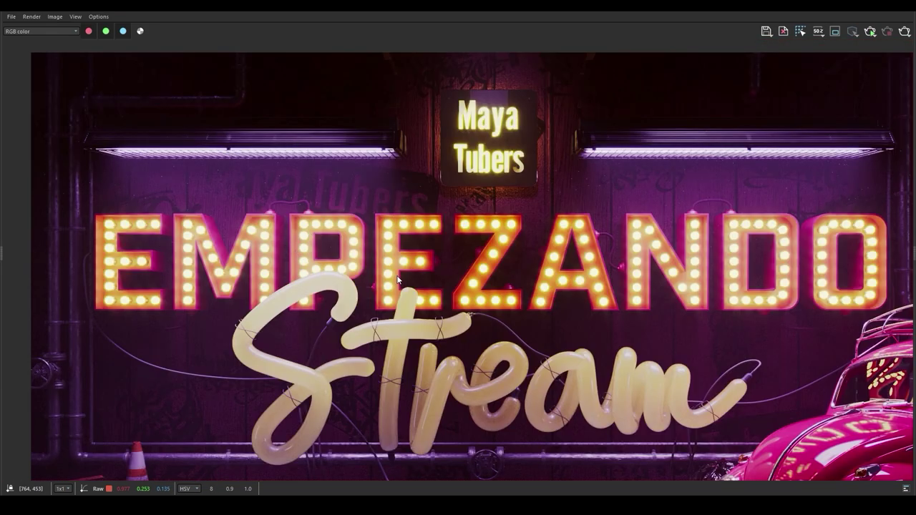
middle_click_drag(673, 304, 570, 197, "alt")
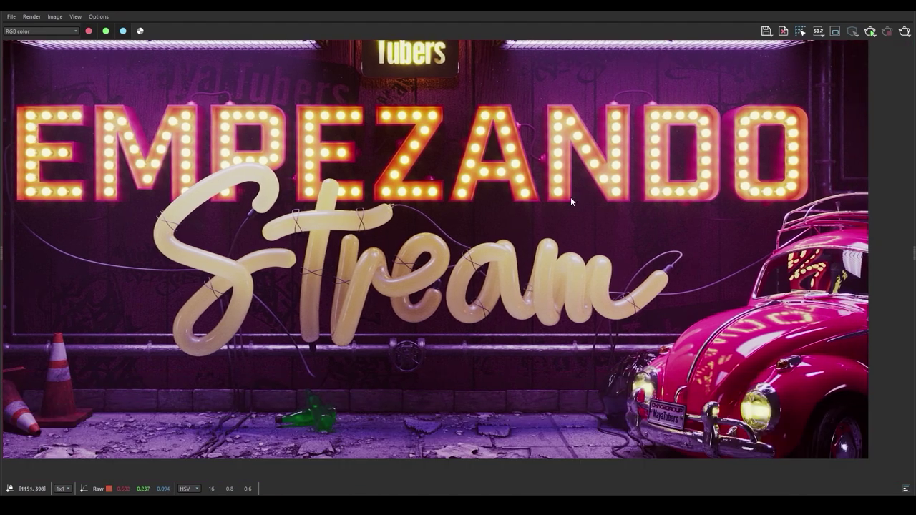
middle_click_drag(268, 251, 338, 256)
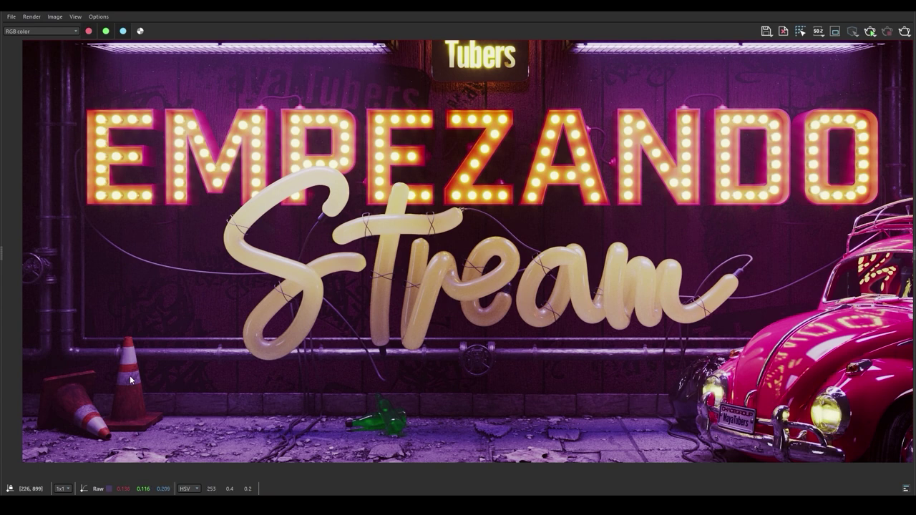
middle_click_drag(550, 307, 480, 303)
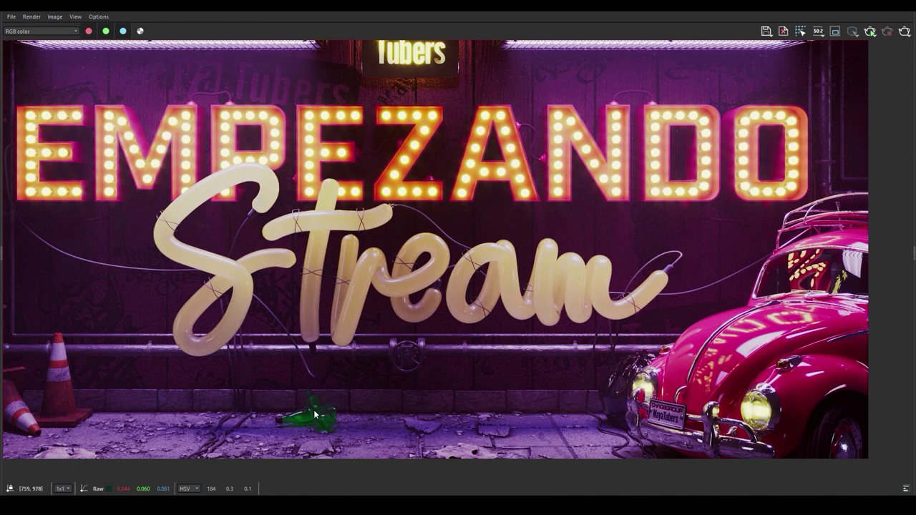
scroll(315, 415, "down", 1)
scroll(464, 164, "up", 1)
middle_click_drag(428, 164, 449, 90)
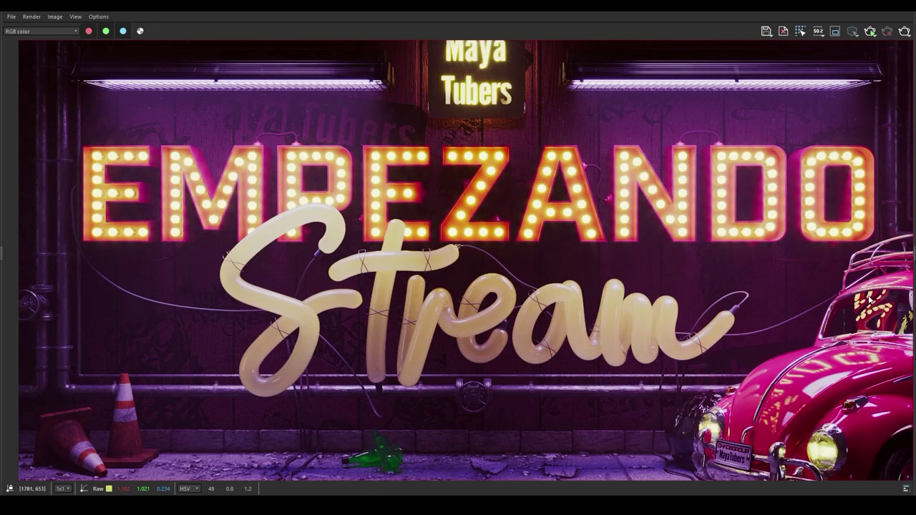